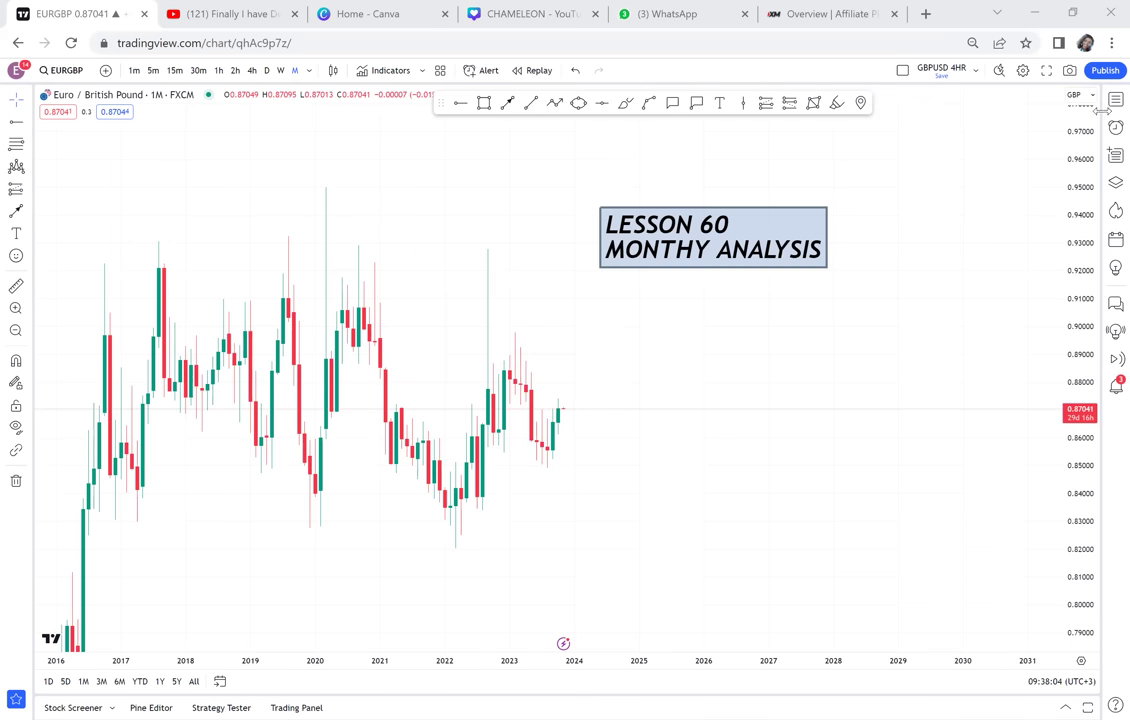
Step: Place a text note in the empty chart area below the lesson title, headed "3 MAJOR PAIRS"
{"action": "left_click", "coordinate": [720, 103]}
{"action": "left_click", "coordinate": [653, 348]}
{"action": "type", "text": "MA"}
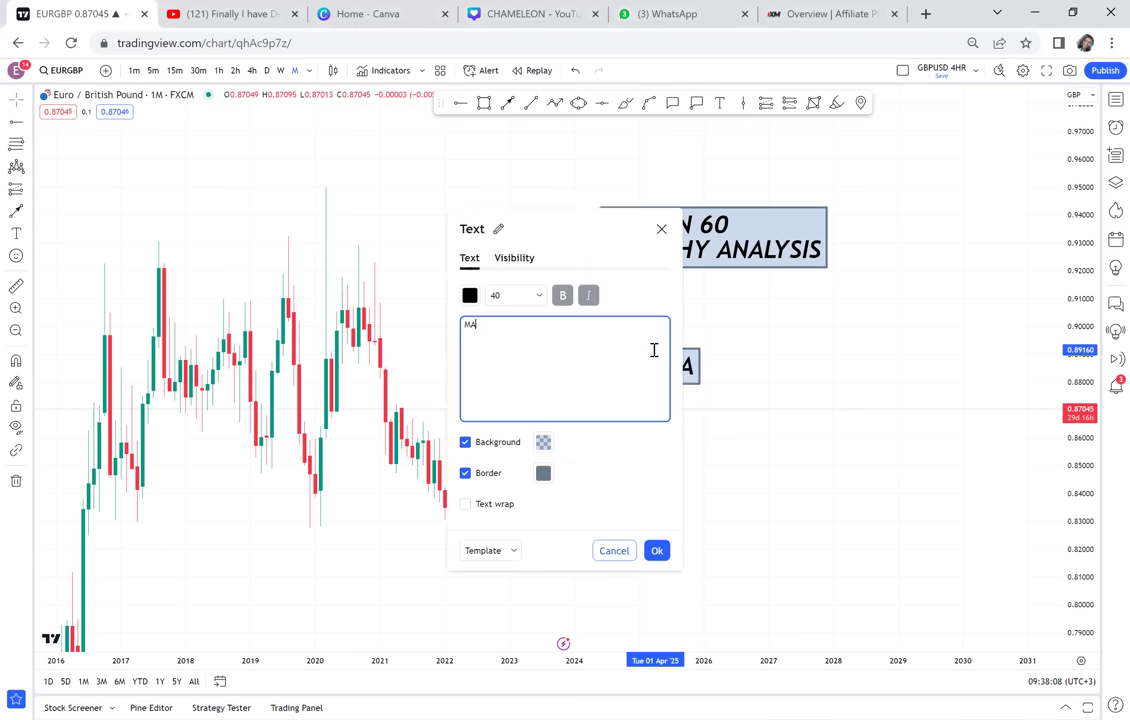
{"action": "type", "text": "JP"}
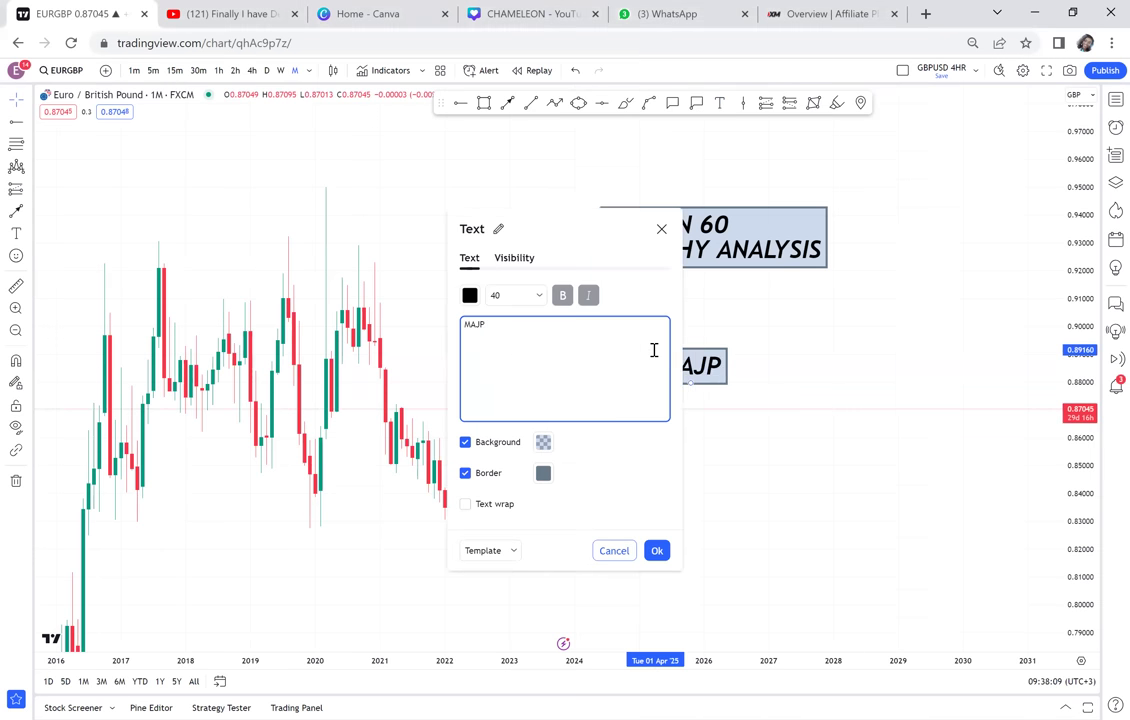
{"action": "key", "text": "BackSpace"}
{"action": "key", "text": "BackSpace"}
{"action": "key", "text": "BackSpace"}
{"action": "key", "text": "BackSpace"}
{"action": "type", "text": "3"}
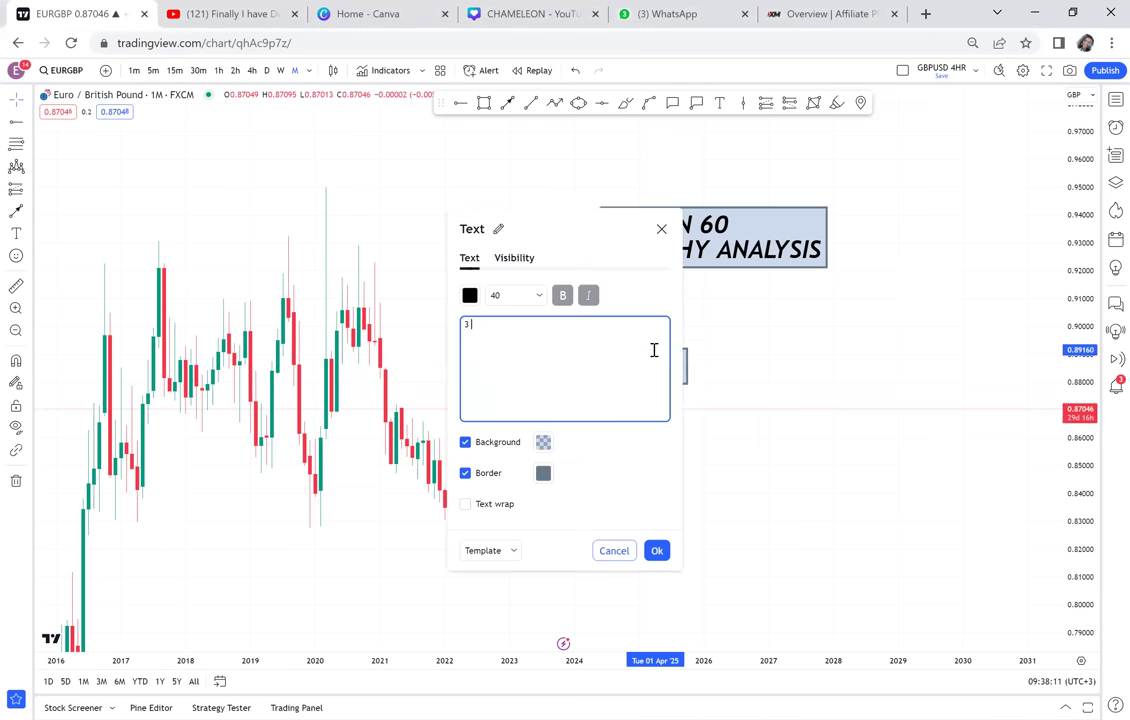
{"action": "type", "text": " MAJOR P"}
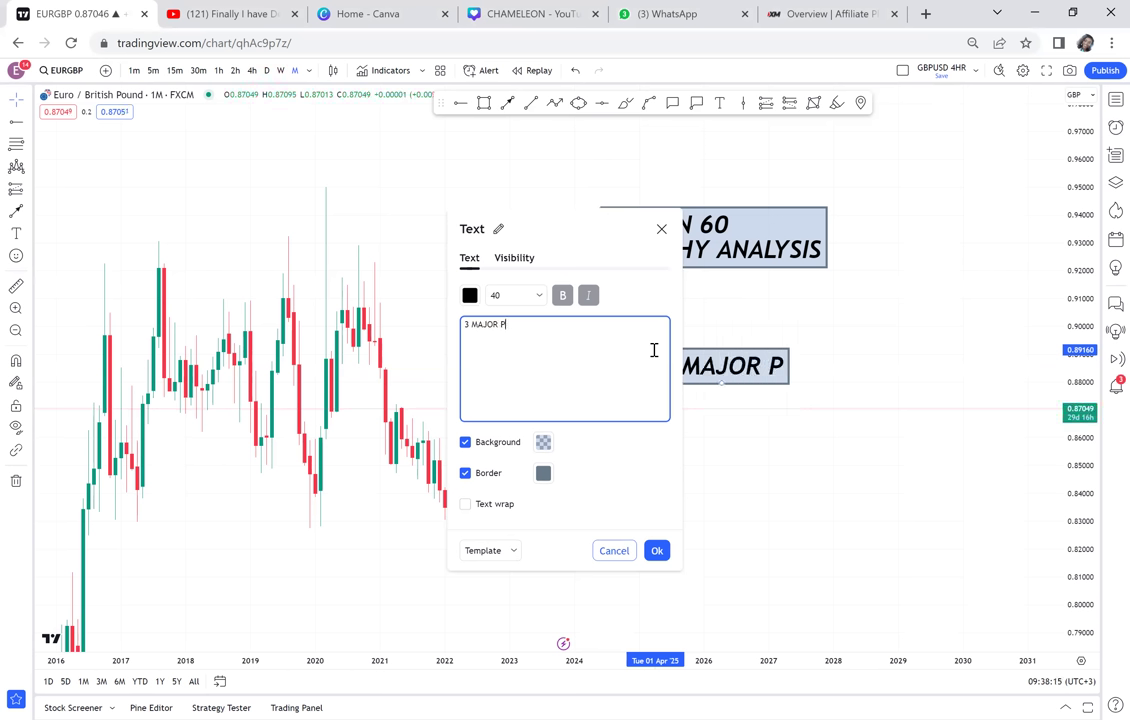
{"action": "type", "text": "AIRS"}
{"action": "key", "text": "Return"}
{"action": "type", "text": "1."}
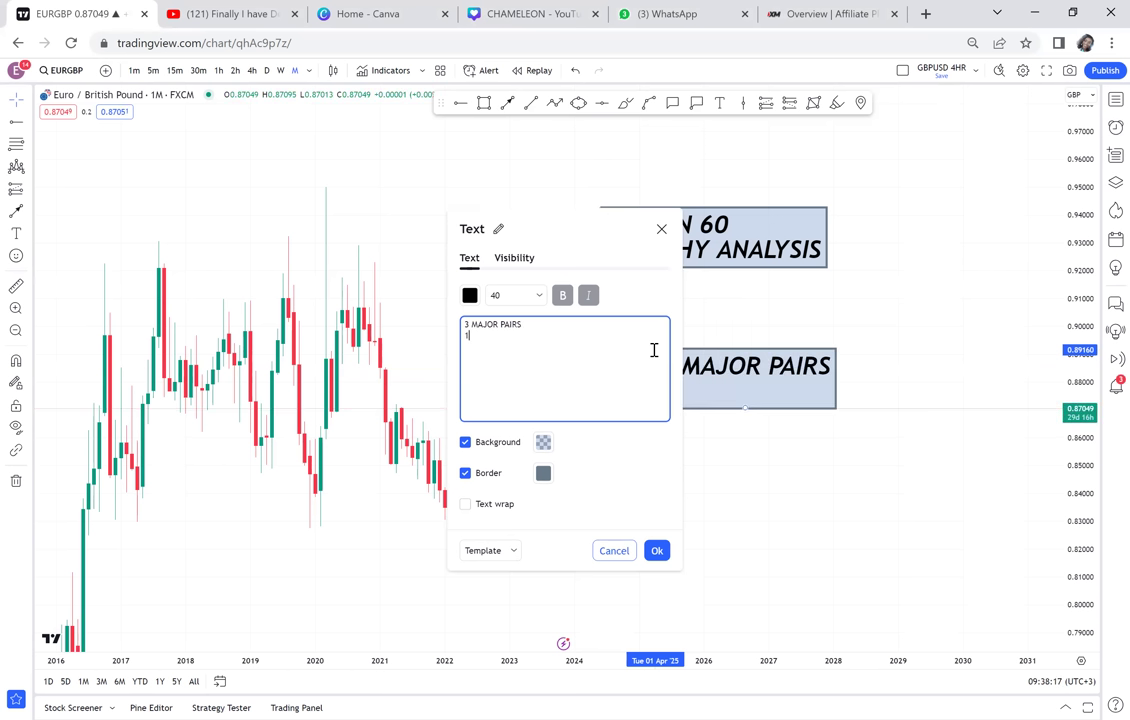
Step: List the pairs under the note's heading as "1. GBPUSD", "2. EURUSD" and "3. AUDUSD", and accept the note
{"action": "type", "text": " GBP"}
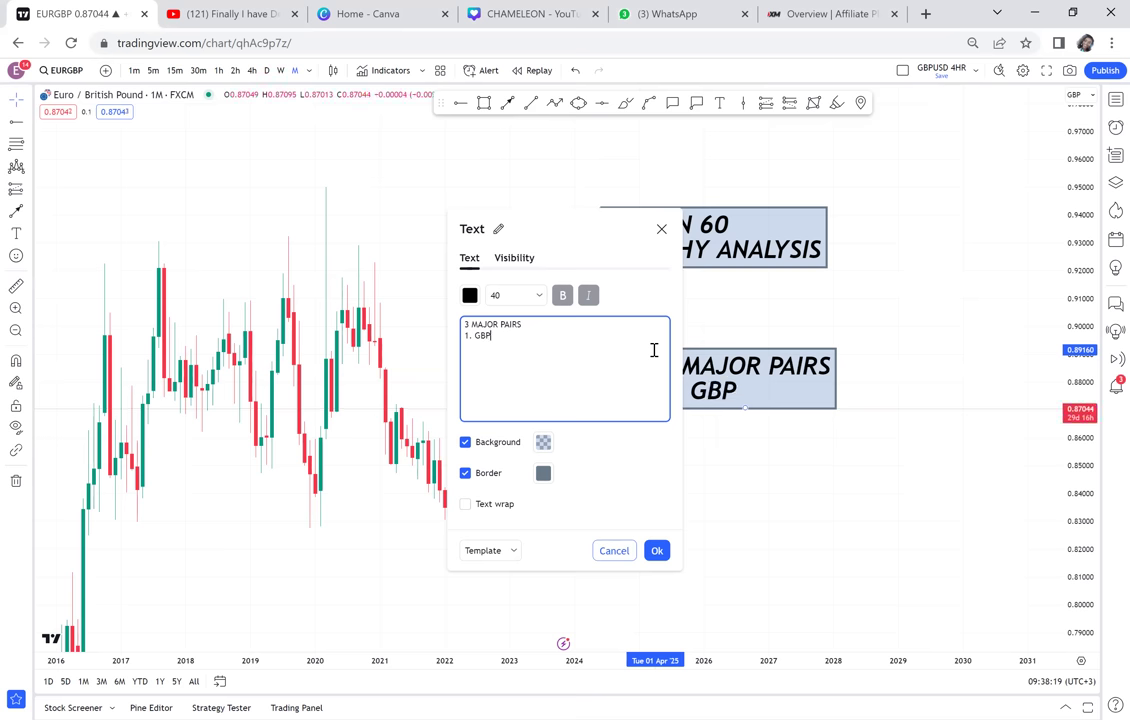
{"action": "type", "text": "USD"}
{"action": "key", "text": "Return"}
{"action": "type", "text": "2."}
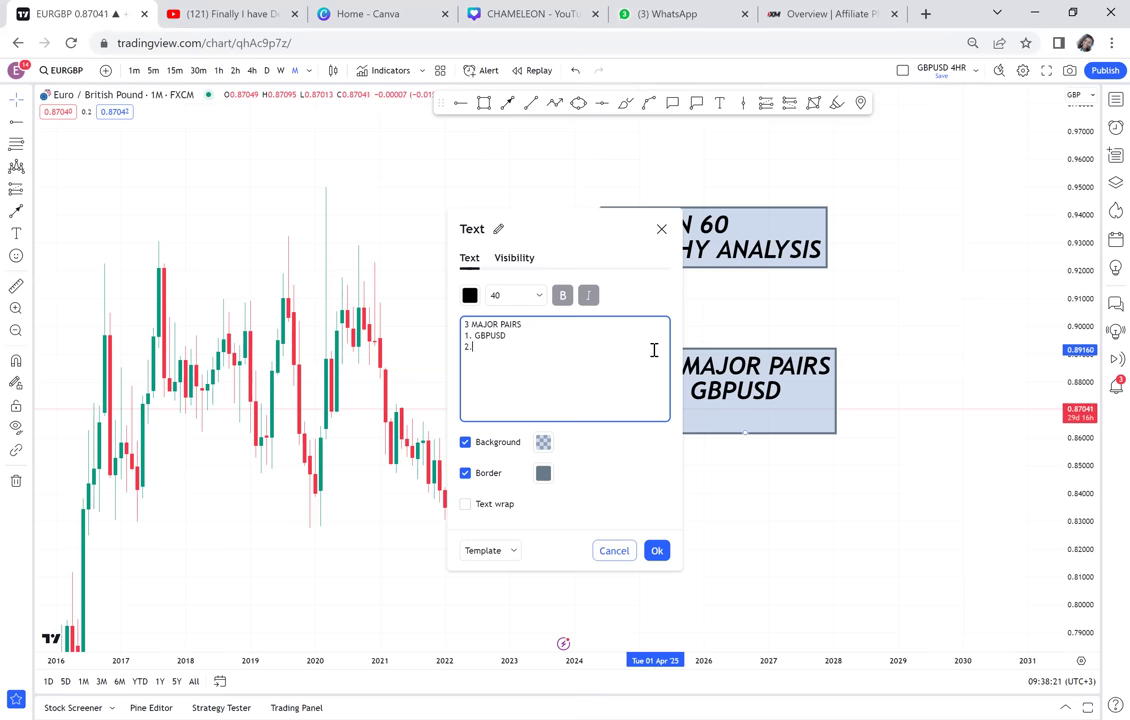
{"action": "type", "text": " EURUSD"}
{"action": "key", "text": "Return"}
{"action": "type", "text": "3. A"}
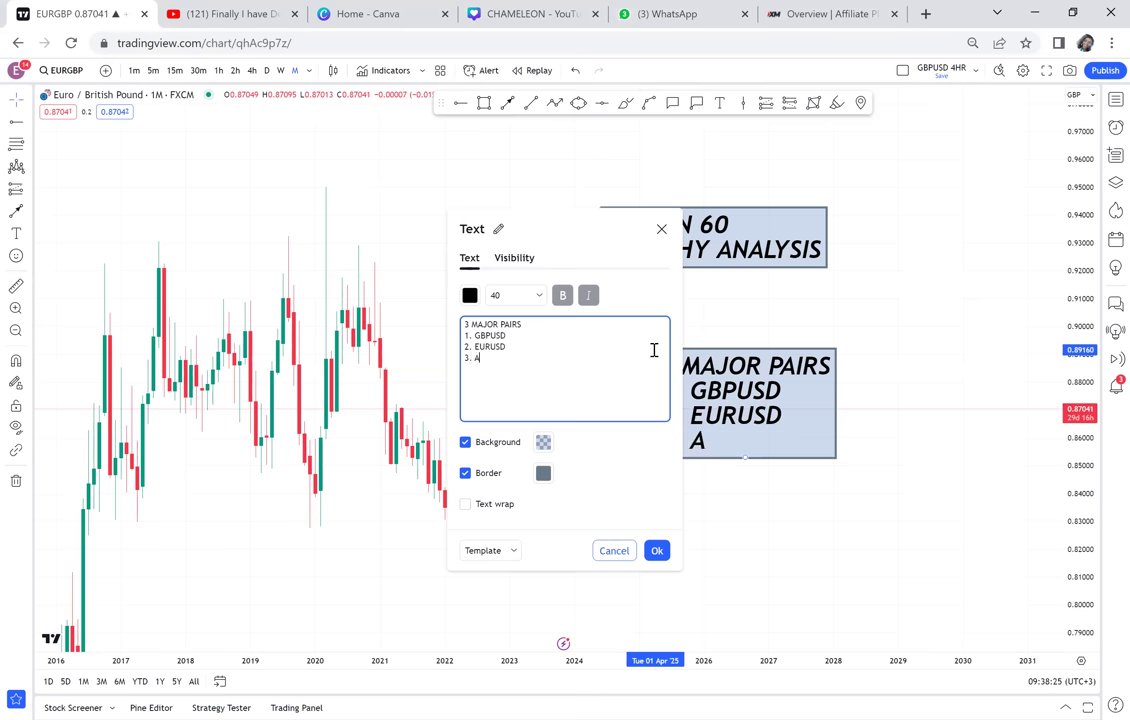
{"action": "type", "text": "UD USD"}
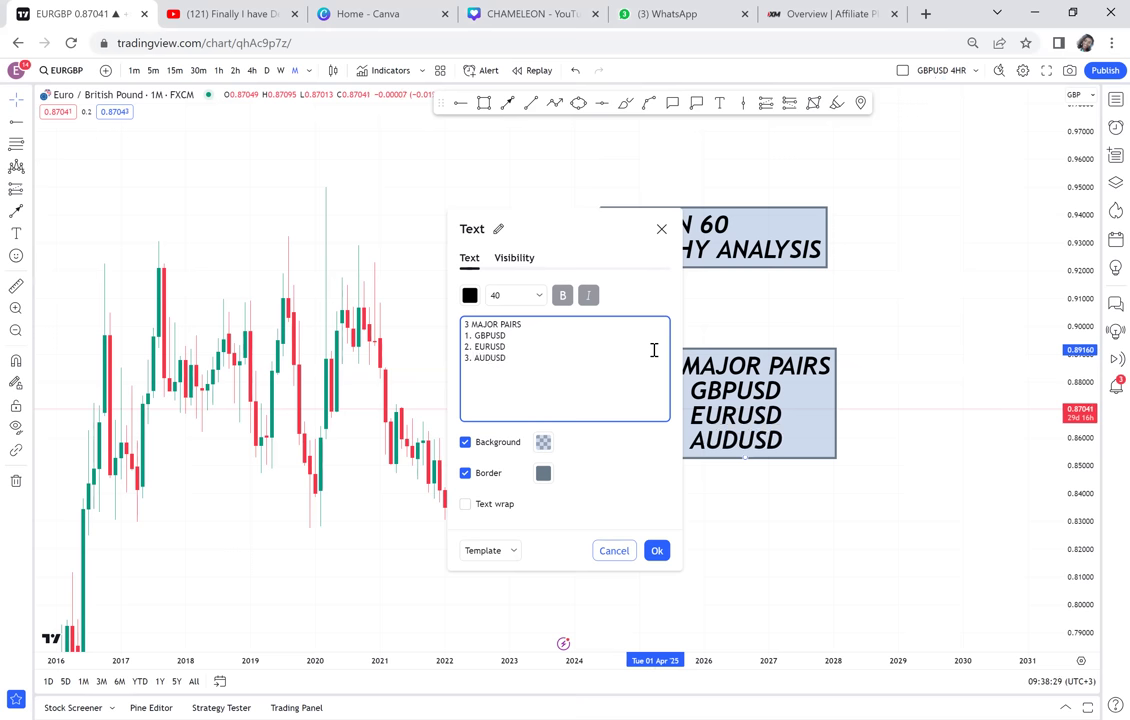
{"action": "left_click", "coordinate": [852, 388]}
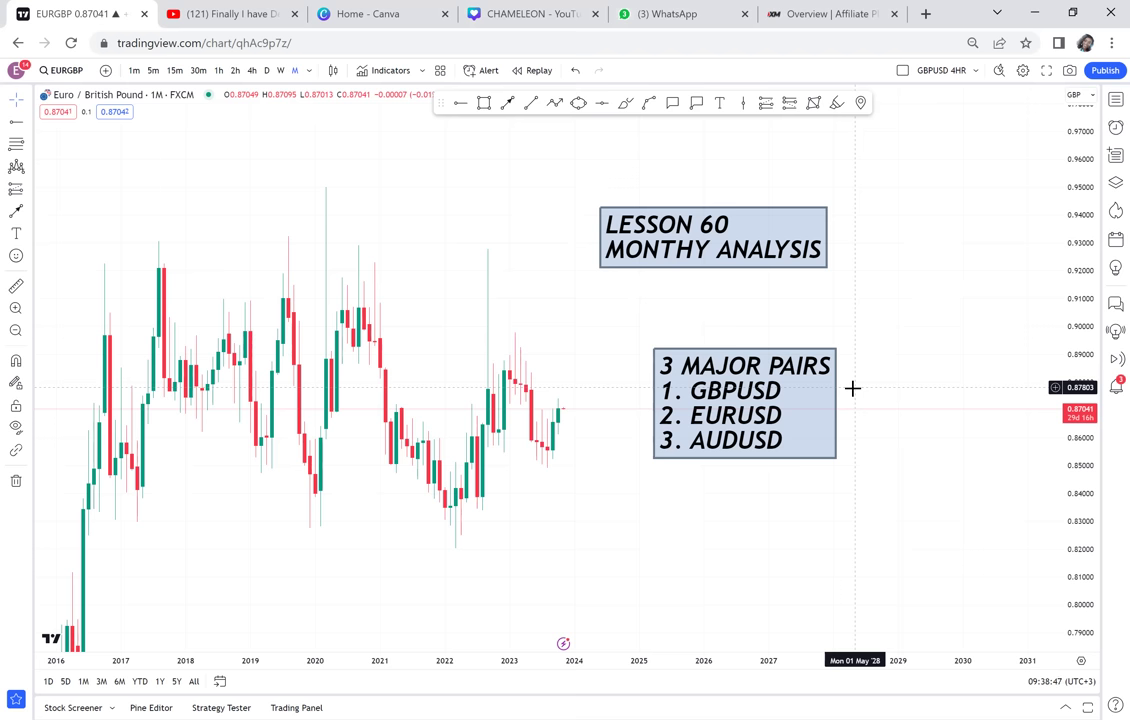
Step: Delete the major pairs note from the chart
{"action": "left_click", "coordinate": [824, 396]}
{"action": "key", "text": "Delete"}
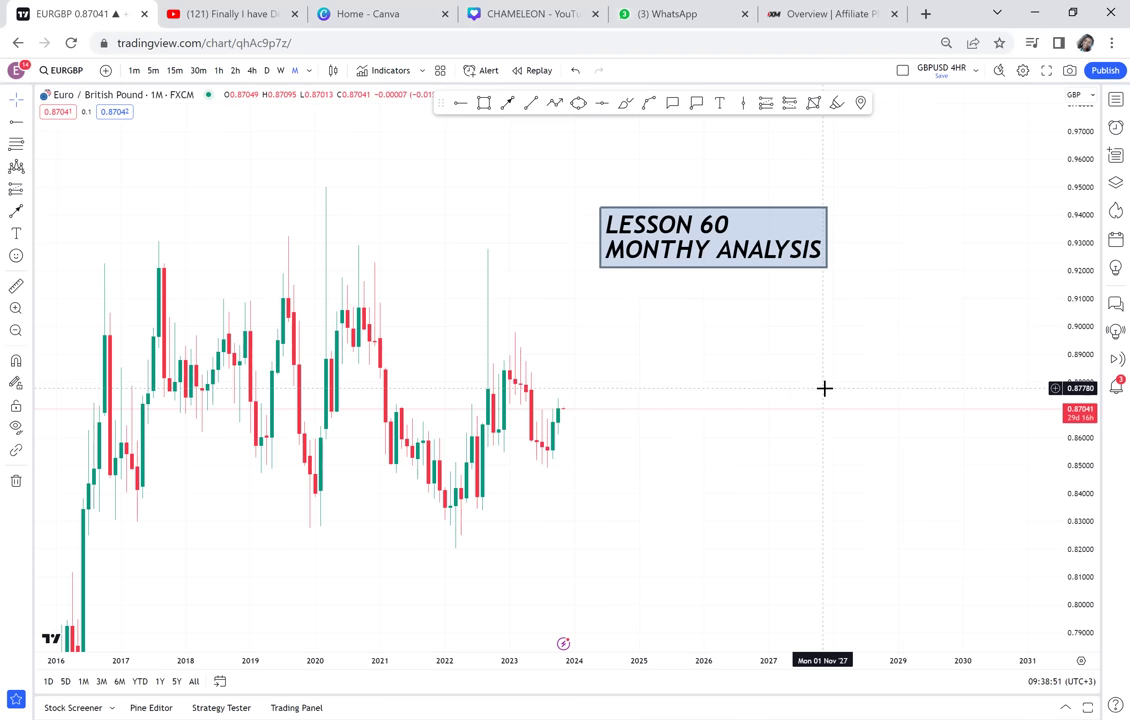
Step: Switch the chart to GBPUSD from the watchlist and hide the watchlist again
{"action": "left_click", "coordinate": [1114, 100]}
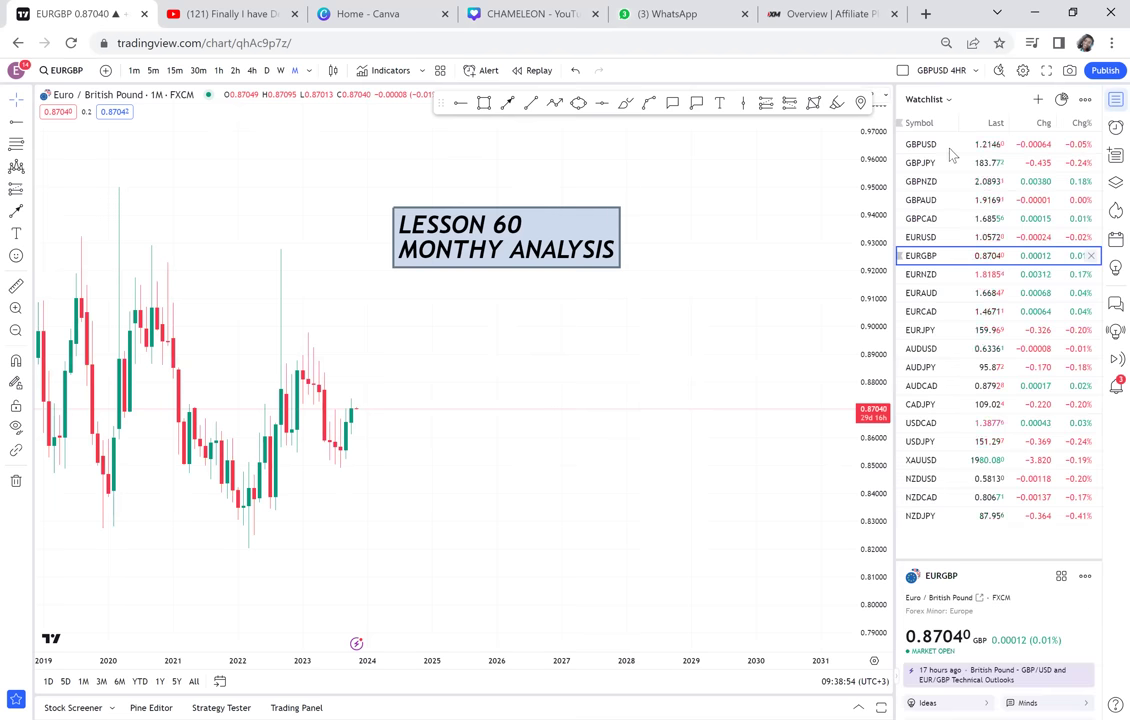
{"action": "left_click", "coordinate": [951, 147]}
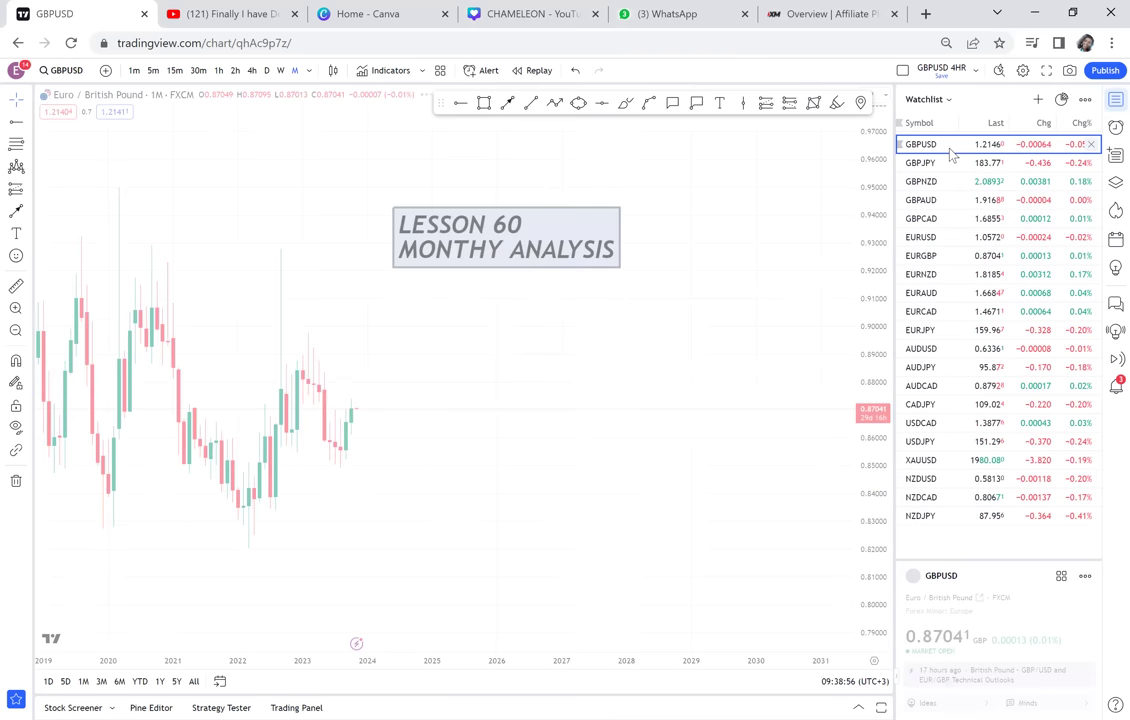
{"action": "left_click", "coordinate": [1109, 100]}
{"action": "left_click_drag", "start_coordinate": [671, 262], "coordinate": [819, 213]}
{"action": "scroll", "coordinate": [820, 212], "scroll_direction": "up", "scroll_amount": 3}
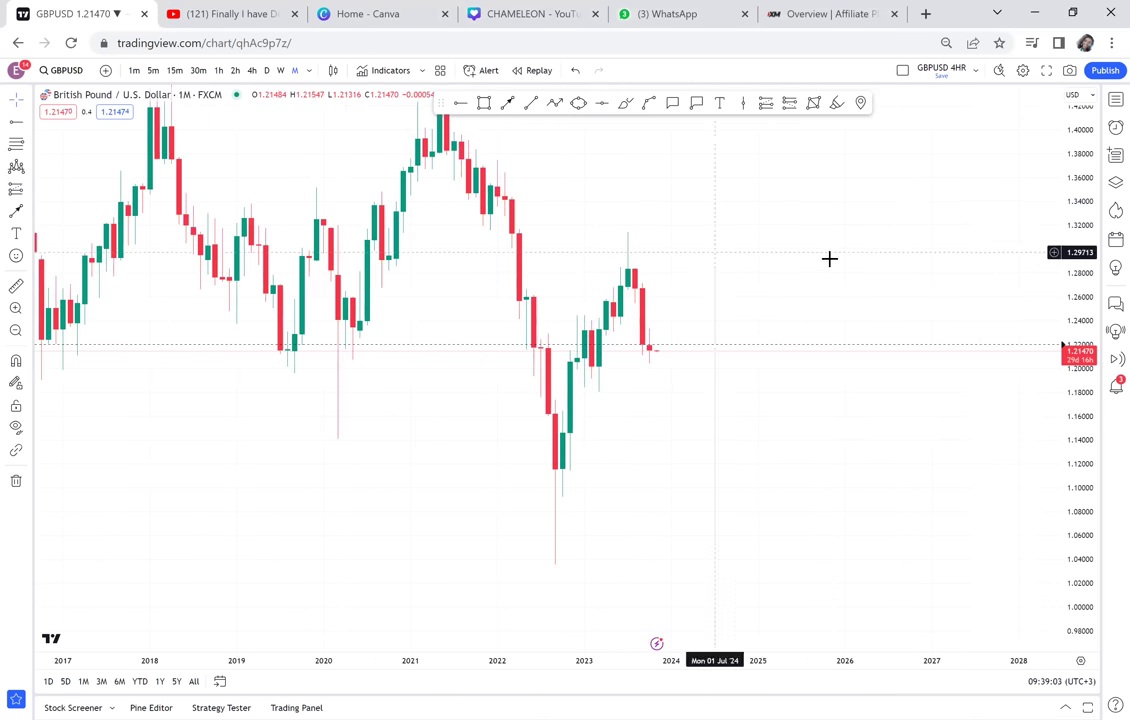
Step: Place a text note in the empty area beyond the latest GBPUSD candles, headed "MONTHLY ANALYSIS"
{"action": "left_click_drag", "start_coordinate": [789, 273], "coordinate": [686, 293]}
{"action": "left_click", "coordinate": [720, 103]}
{"action": "left_click", "coordinate": [662, 208]}
{"action": "type", "text": "MONY"}
{"action": "key", "text": "BackSpace"}
{"action": "type", "text": "TH"}
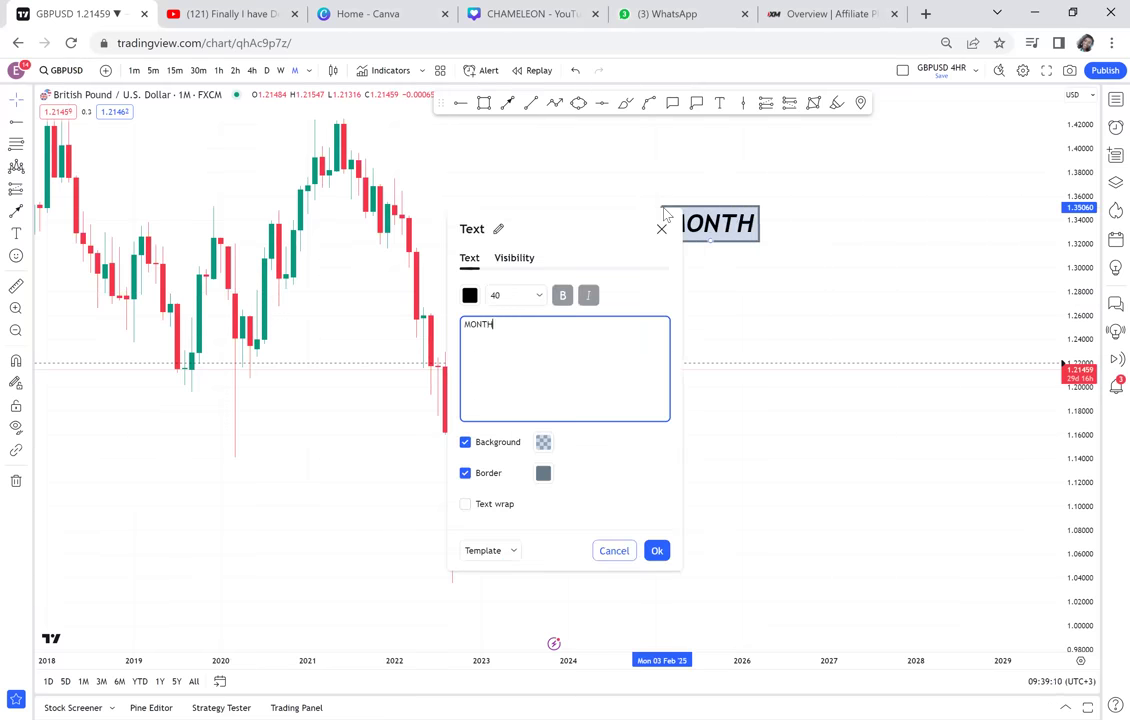
{"action": "type", "text": "K"}
{"action": "key", "text": "BackSpace"}
{"action": "type", "text": "L"}
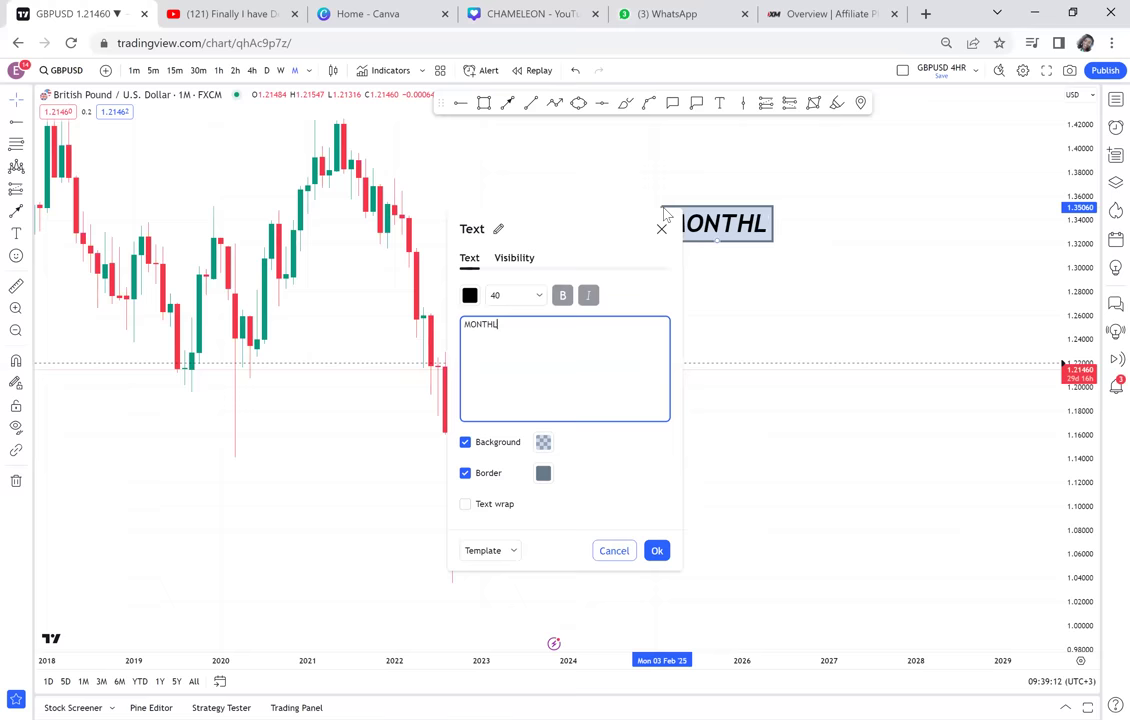
{"action": "type", "text": "Y ANALYSIS"}
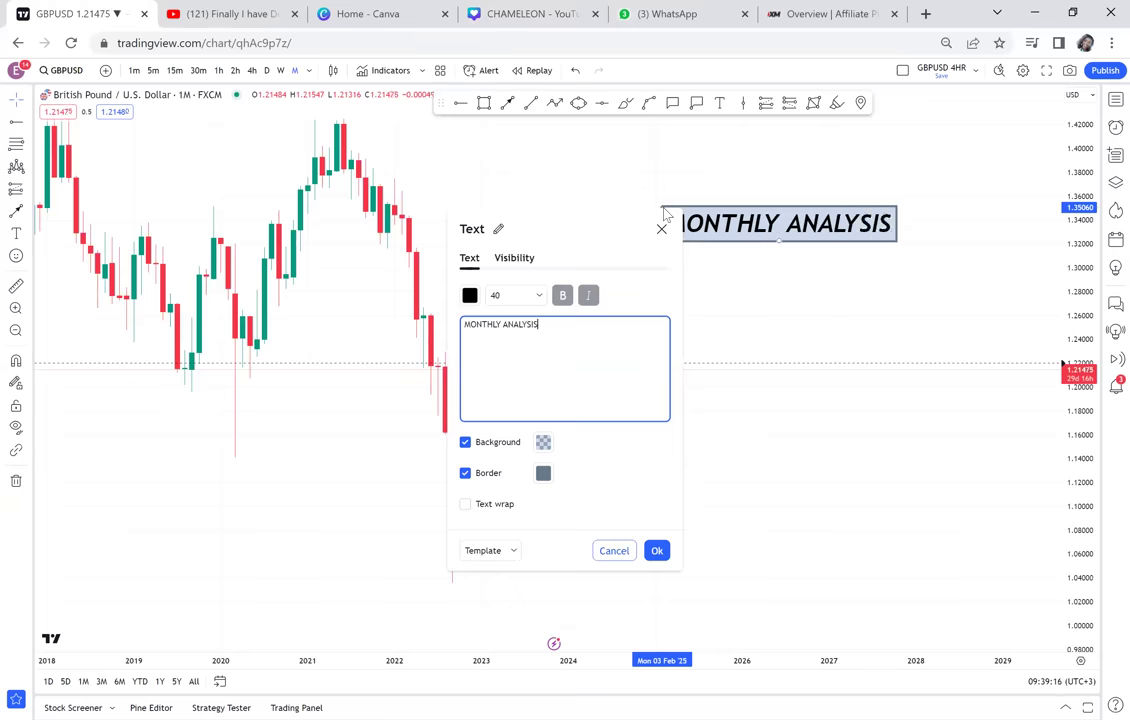
Step: Add the lines "1. MARKET STRUCTURE", "2. PRICE ACTION" and "3. FOREX PATTERN" to the note, then move it slightly higher
{"action": "key", "text": "Return"}
{"action": "type", "text": "1. MARKET STRUCTUR"}
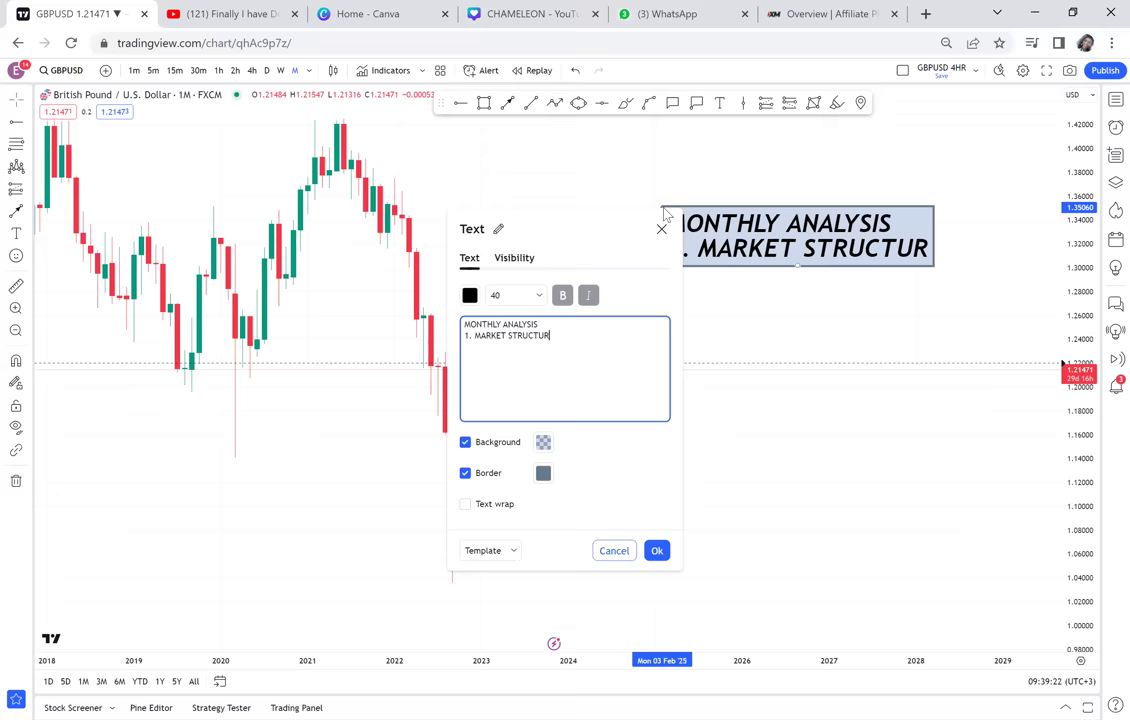
{"action": "type", "text": "E"}
{"action": "key", "text": "Return"}
{"action": "type", "text": "2."}
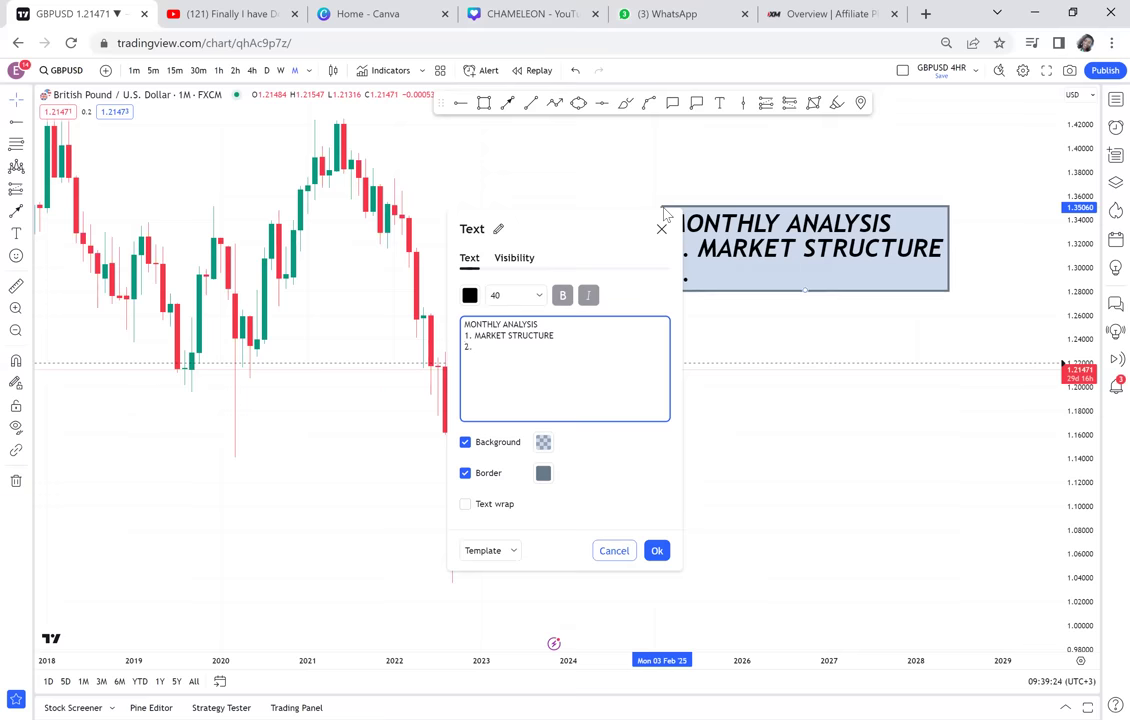
{"action": "type", "text": " PRICE ACTION"}
{"action": "key", "text": "Return"}
{"action": "type", "text": "3. FOREX PATTERN"}
{"action": "left_click", "coordinate": [893, 342]}
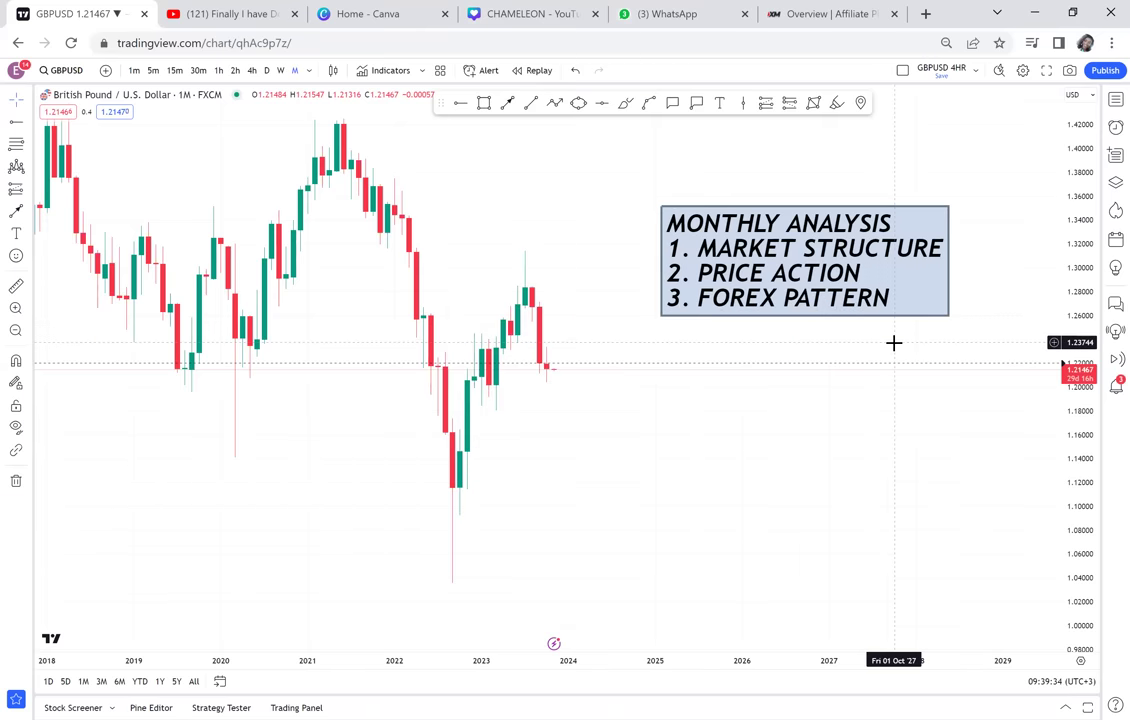
{"action": "left_click_drag", "start_coordinate": [806, 286], "coordinate": [799, 253]}
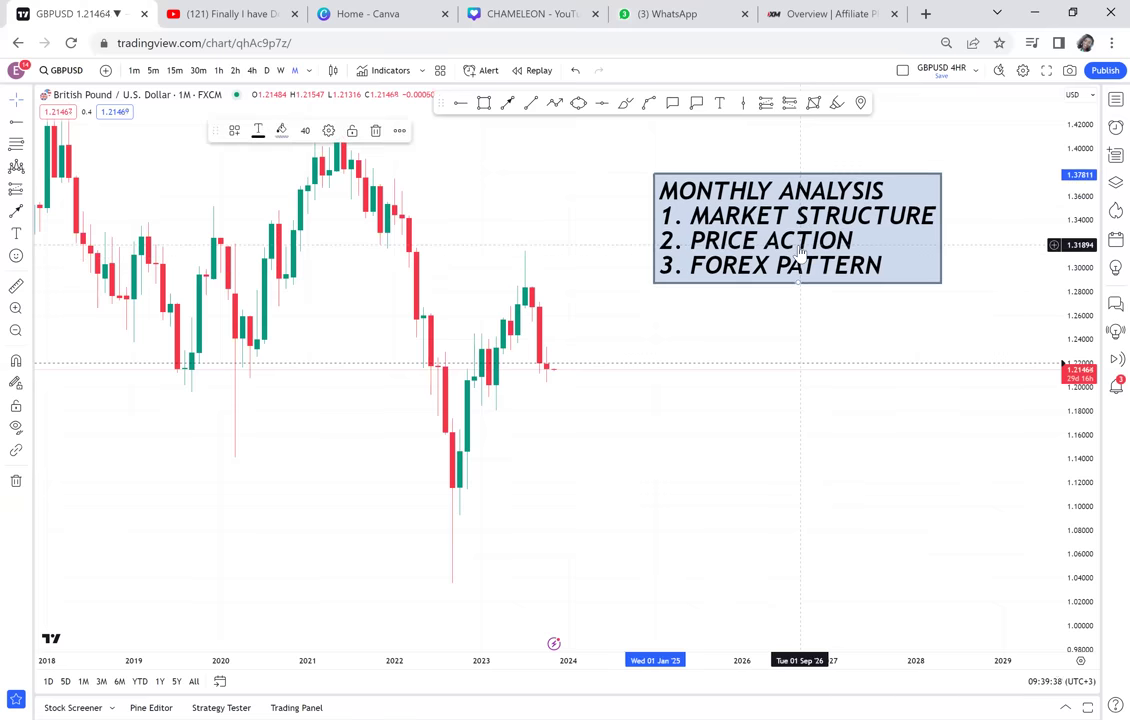
Step: Examine the recent monthly swings of GBPUSD beside the analysis checklist
{"action": "left_click_drag", "start_coordinate": [739, 429], "coordinate": [752, 432]}
{"action": "scroll", "coordinate": [752, 432], "scroll_direction": "down", "scroll_amount": 3}
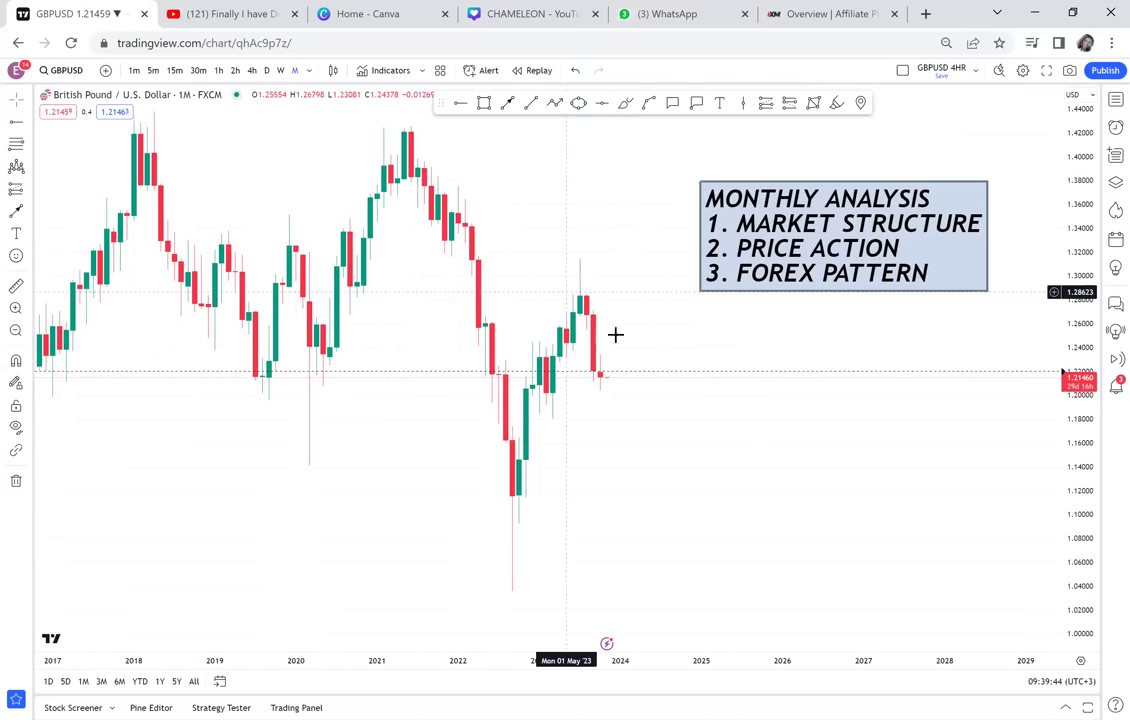
{"action": "left_click_drag", "start_coordinate": [787, 416], "coordinate": [705, 401]}
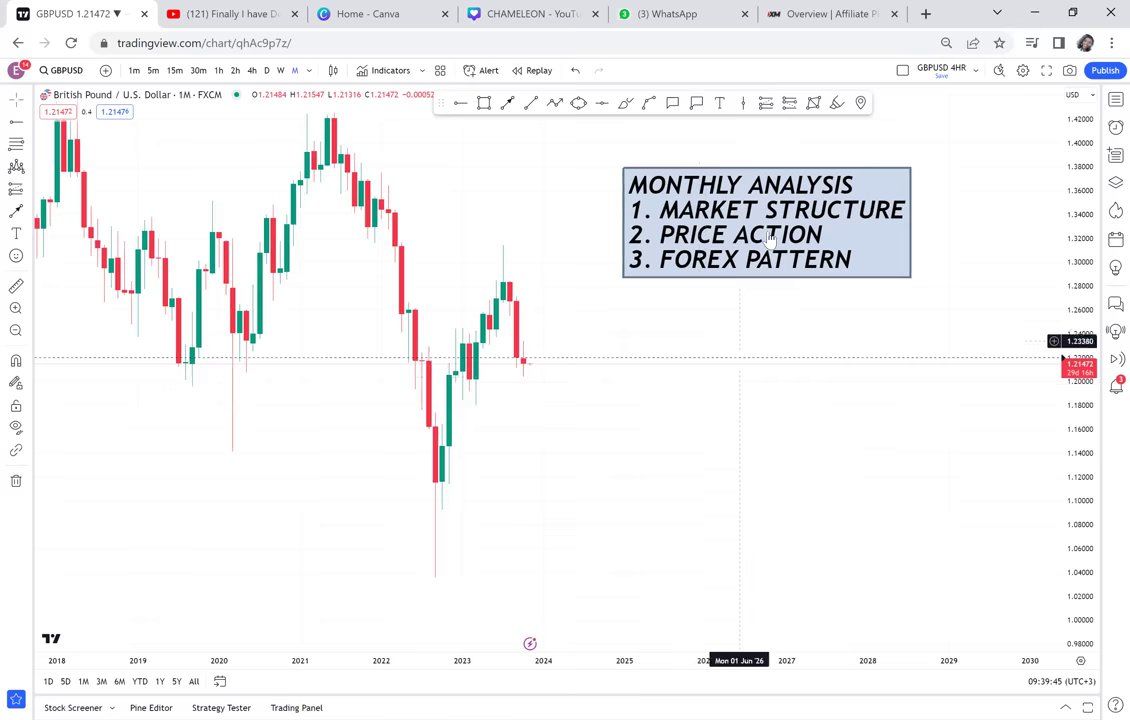
{"action": "scroll", "coordinate": [698, 378], "scroll_direction": "up", "scroll_amount": 1}
{"action": "scroll", "coordinate": [698, 378], "scroll_direction": "up", "scroll_amount": 1}
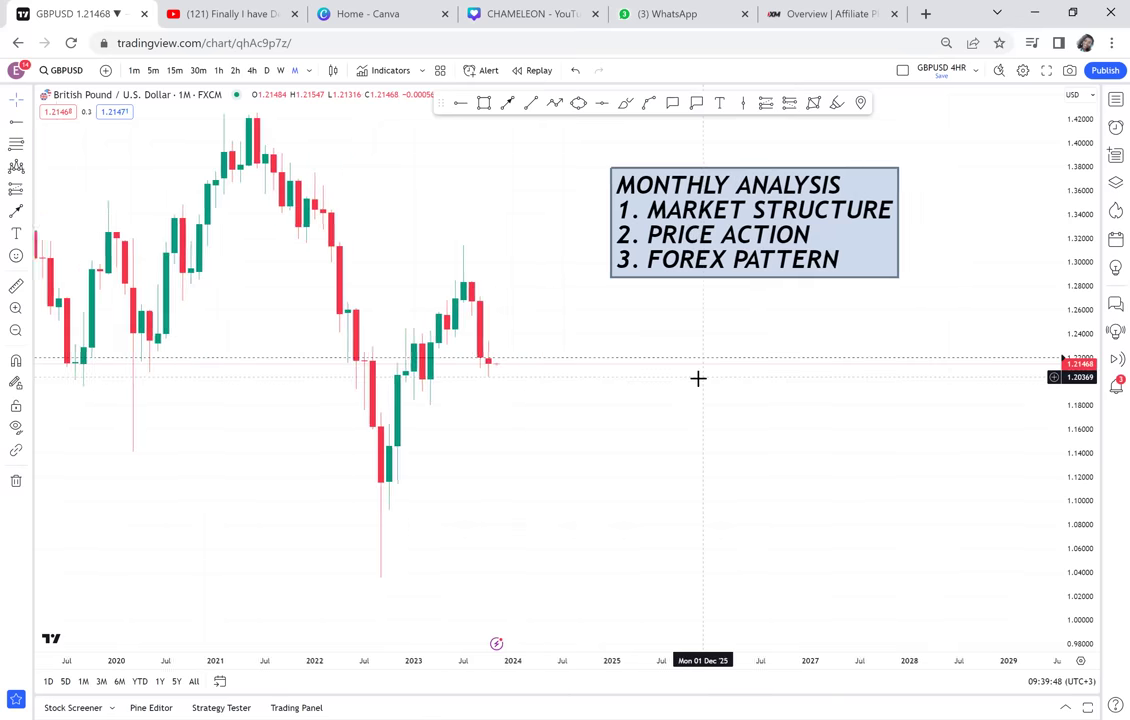
{"action": "scroll", "coordinate": [690, 370], "scroll_direction": "up", "scroll_amount": 1}
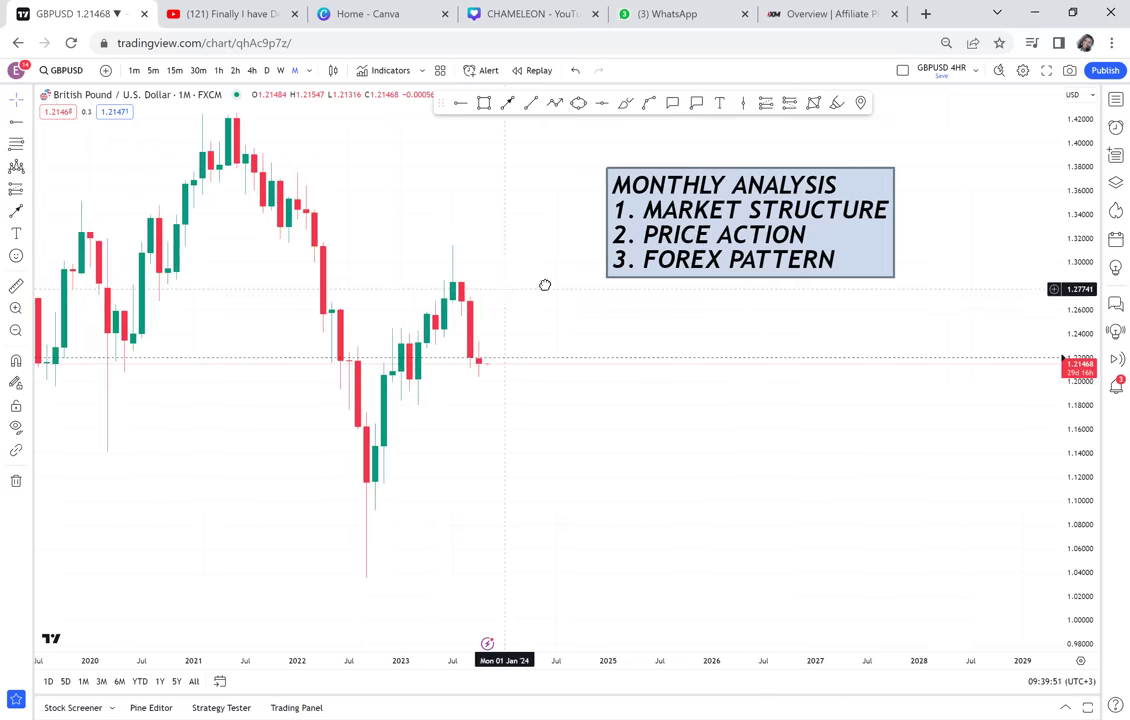
{"action": "left_click_drag", "start_coordinate": [544, 285], "coordinate": [625, 285]}
{"action": "scroll", "coordinate": [625, 285], "scroll_direction": "down", "scroll_amount": 2}
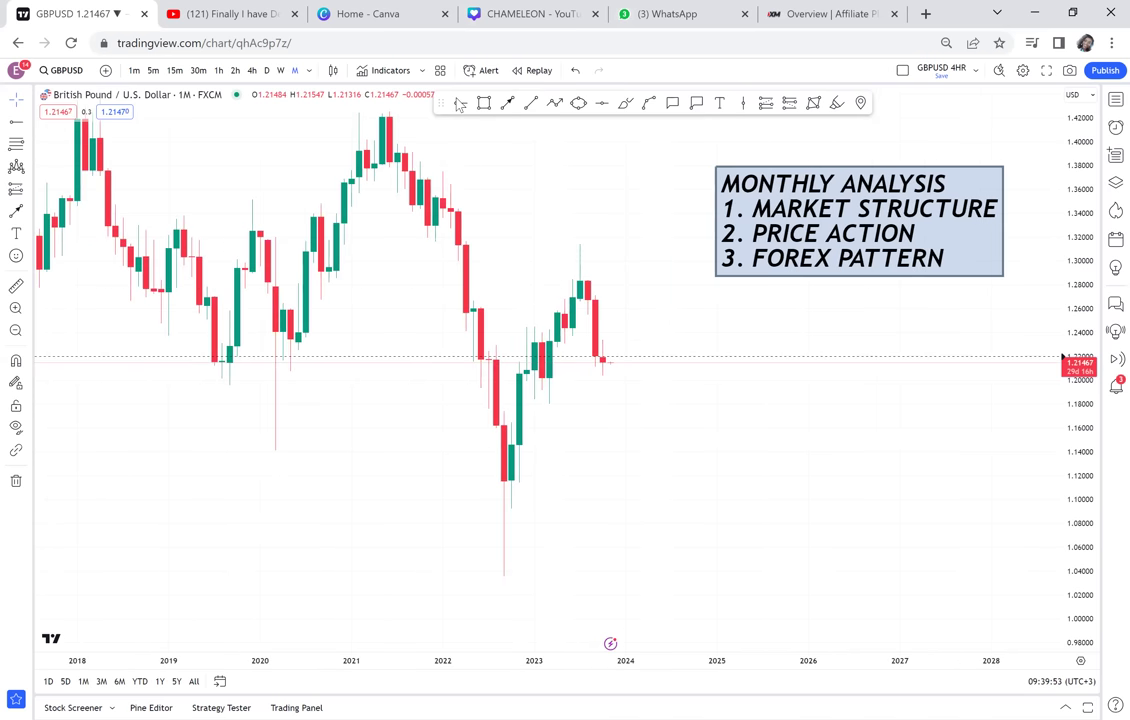
Step: Draw an arrow from the September 2022 low at about 1.034 up to the July 2023 high at about 1.290
{"action": "left_click", "coordinate": [508, 105]}
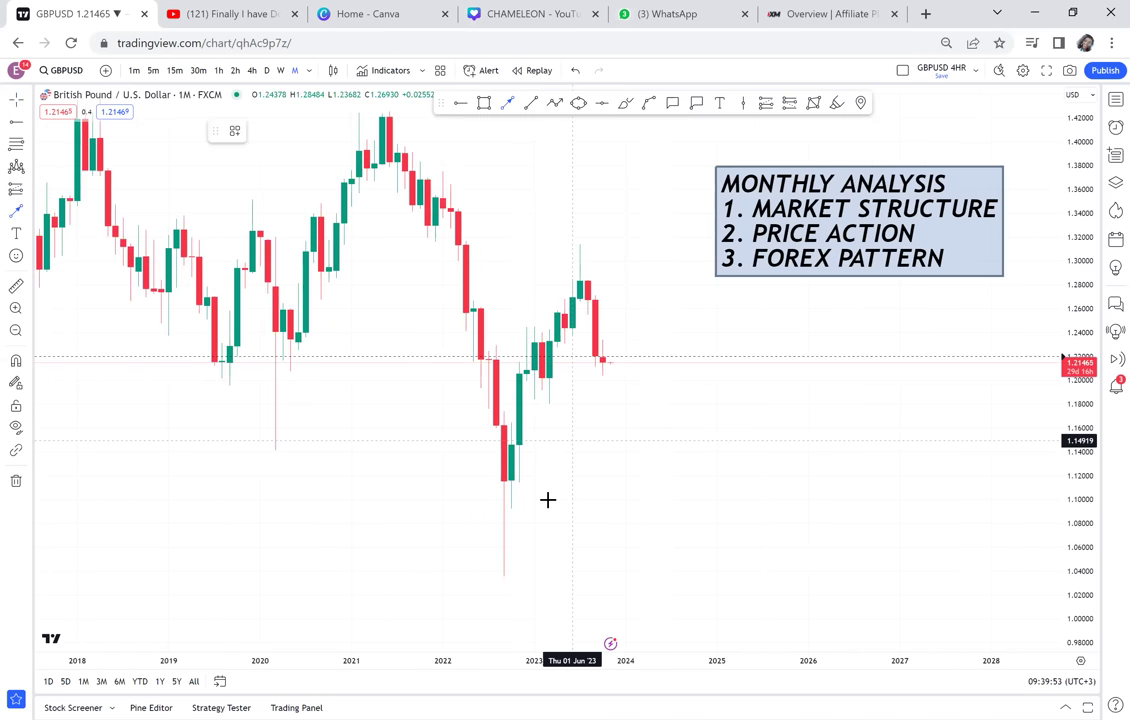
{"action": "mouse_move", "coordinate": [504, 577]}
{"action": "left_mouse_down"}
{"action": "mouse_move", "coordinate": [523, 513]}
{"action": "mouse_move", "coordinate": [504, 560]}
{"action": "left_mouse_up"}
{"action": "left_click_drag", "start_coordinate": [561, 325], "coordinate": [580, 275]}
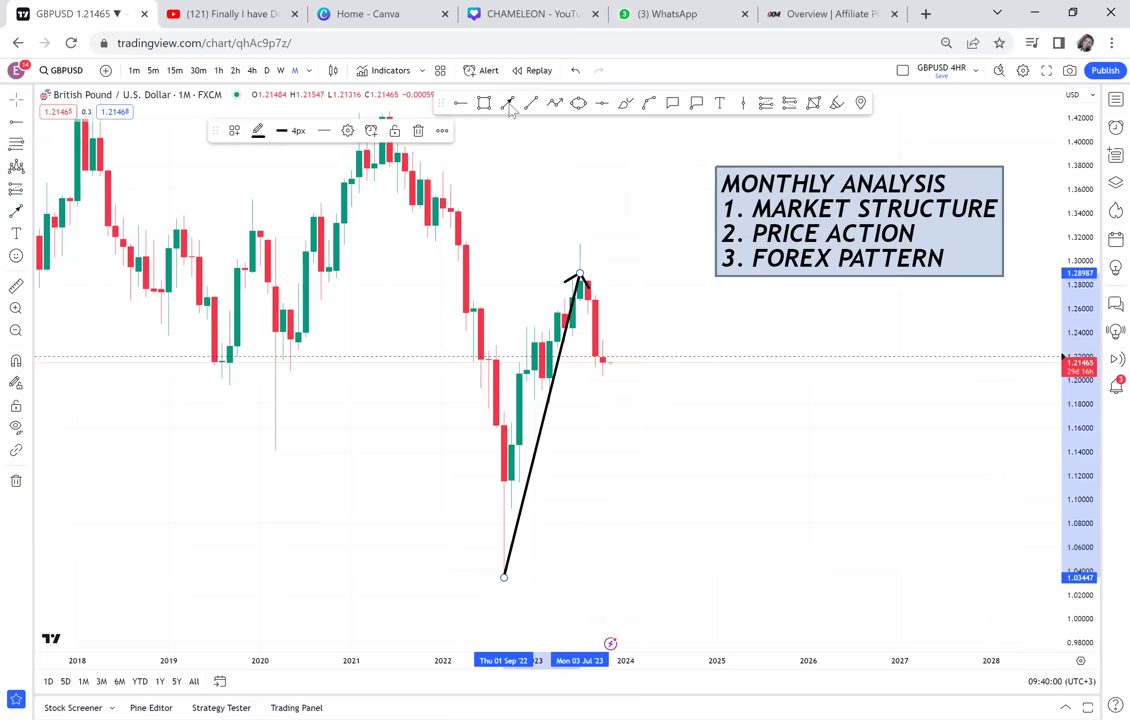
Step: Draw a downward arrow just beyond the latest candles, from about 1.29 to about 1.21
{"action": "left_click", "coordinate": [595, 255]}
{"action": "left_click", "coordinate": [618, 268]}
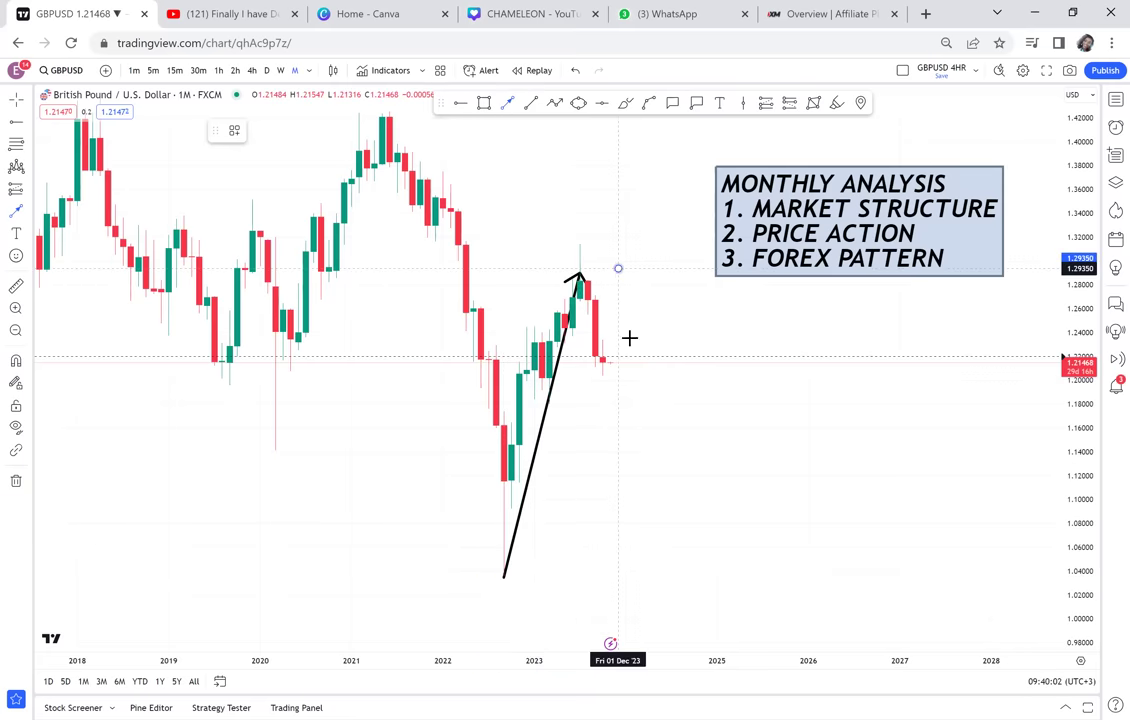
{"action": "left_click", "coordinate": [639, 358]}
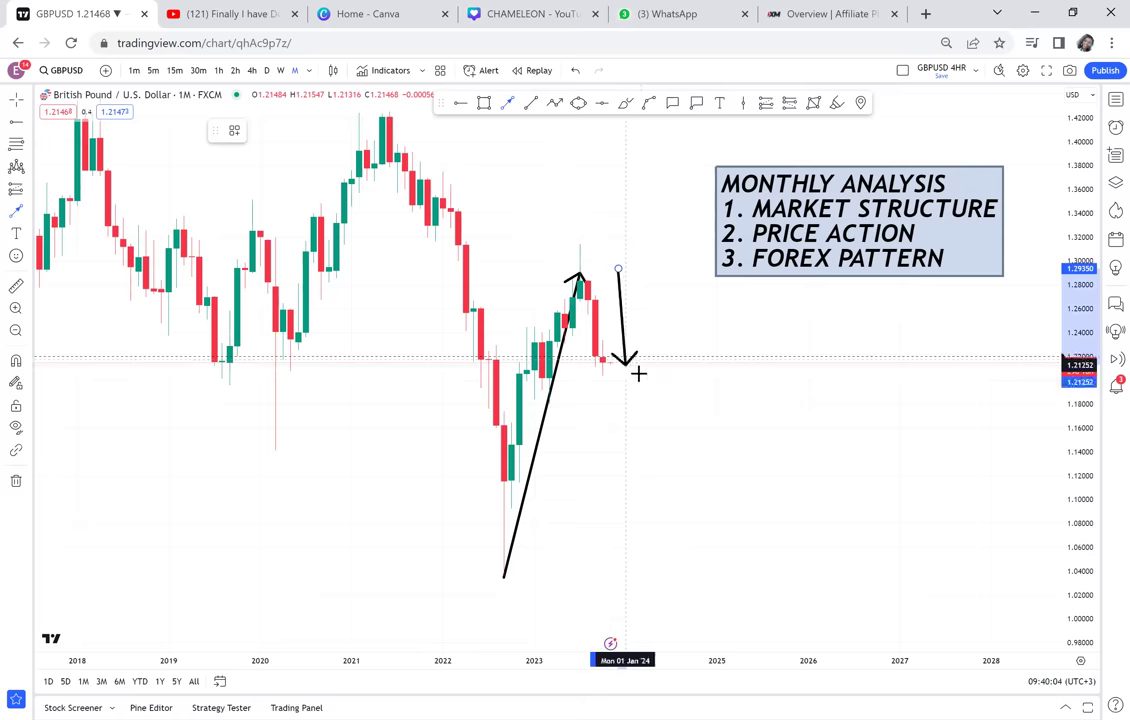
{"action": "left_click", "coordinate": [638, 373]}
Step: Delete both the downward arrow and the upward arrow from the chart
{"action": "key", "text": "Delete"}
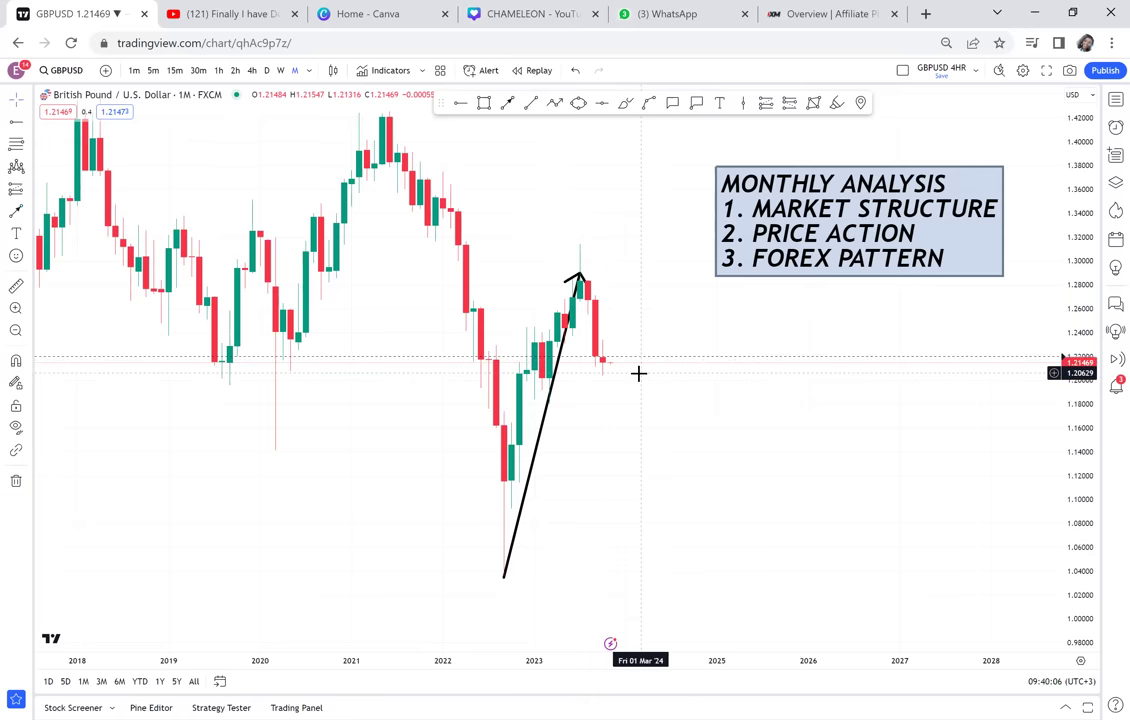
{"action": "left_click", "coordinate": [550, 391]}
{"action": "key", "text": "Delete"}
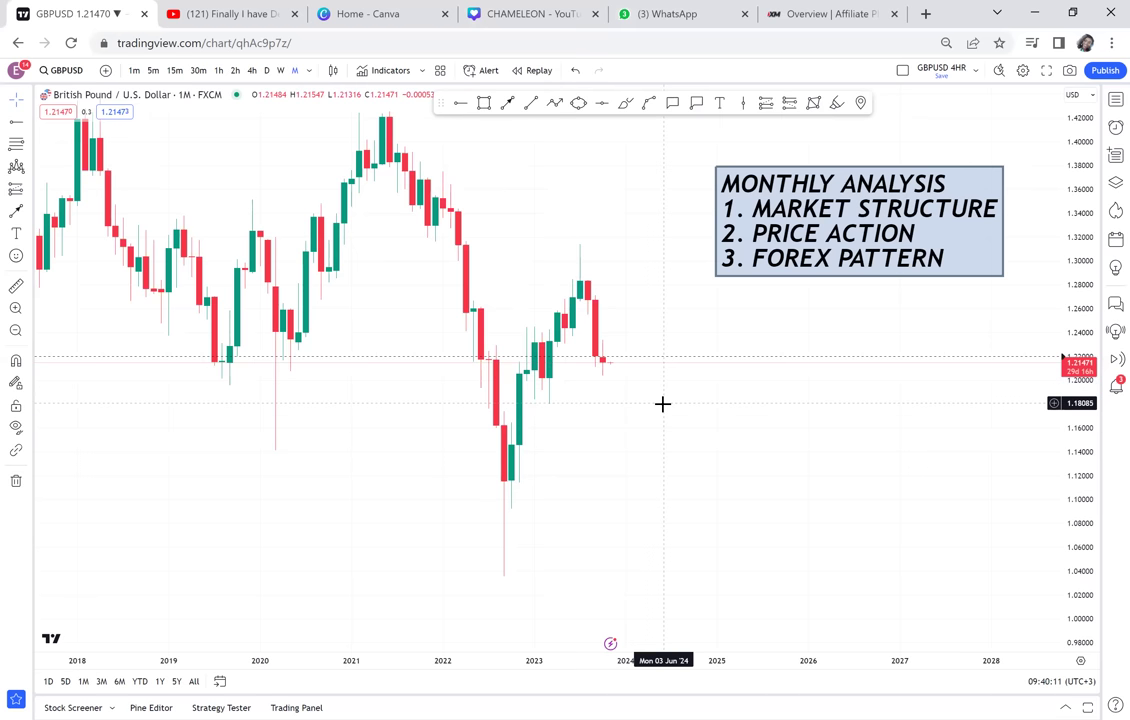
Step: Draw a rectangle across the 2018 and 2021 highs, from about 1.438 to 1.416, spanning March 2017 to June 2022
{"action": "scroll", "coordinate": [592, 211], "scroll_direction": "down", "scroll_amount": 2}
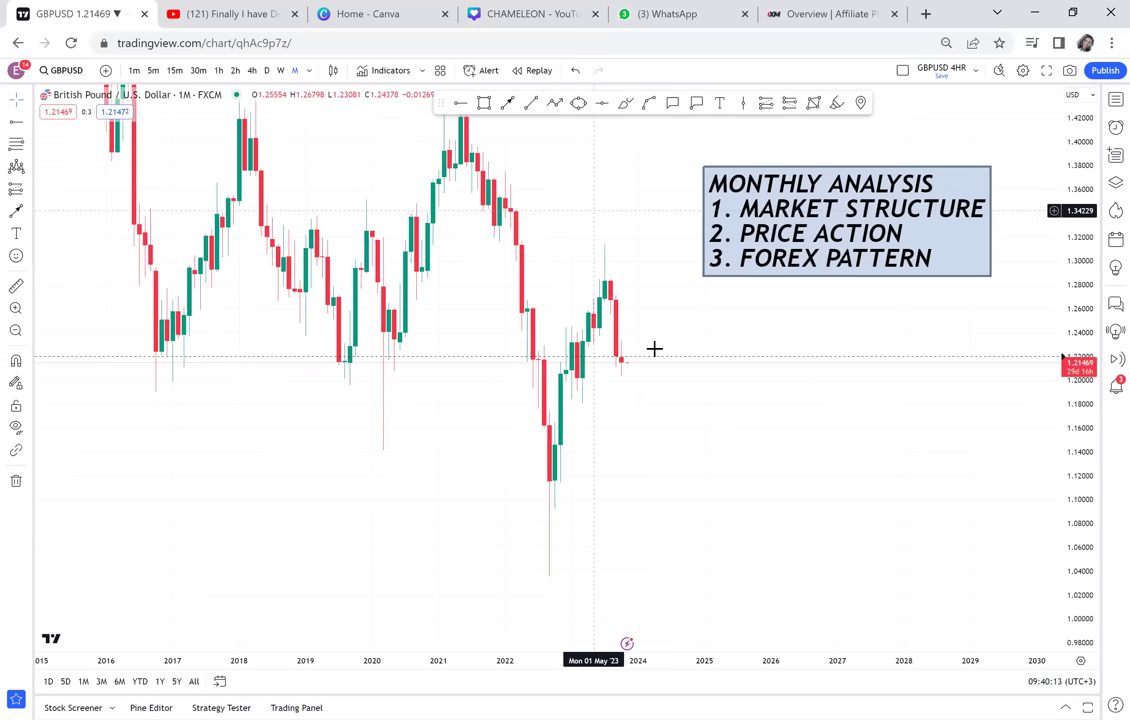
{"action": "scroll", "coordinate": [654, 348], "scroll_direction": "down", "scroll_amount": 1}
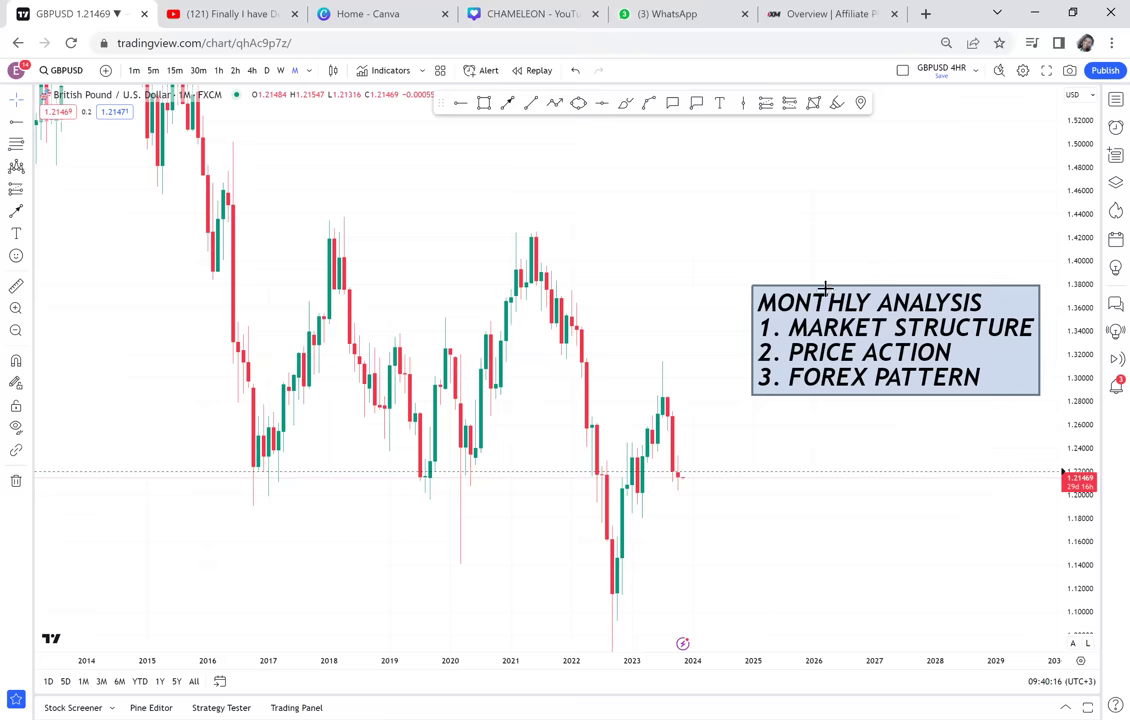
{"action": "left_click", "coordinate": [487, 105]}
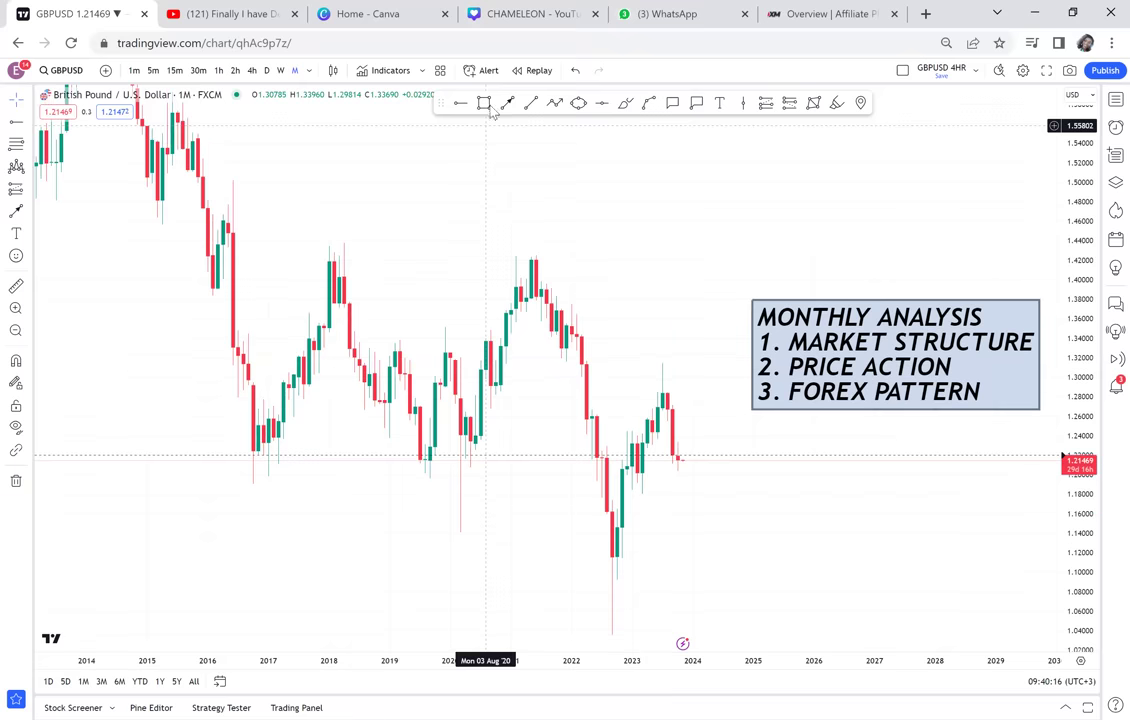
{"action": "left_click", "coordinate": [278, 243]}
{"action": "left_click", "coordinate": [596, 264]}
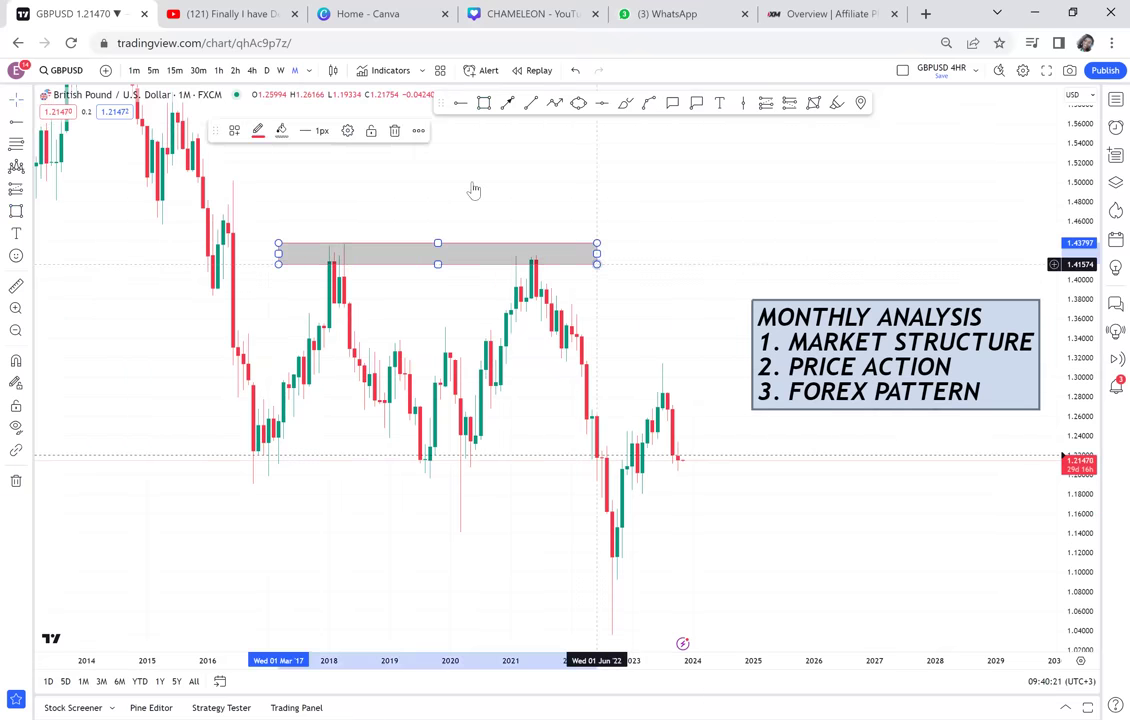
{"action": "left_click_drag", "start_coordinate": [466, 269], "coordinate": [426, 169]}
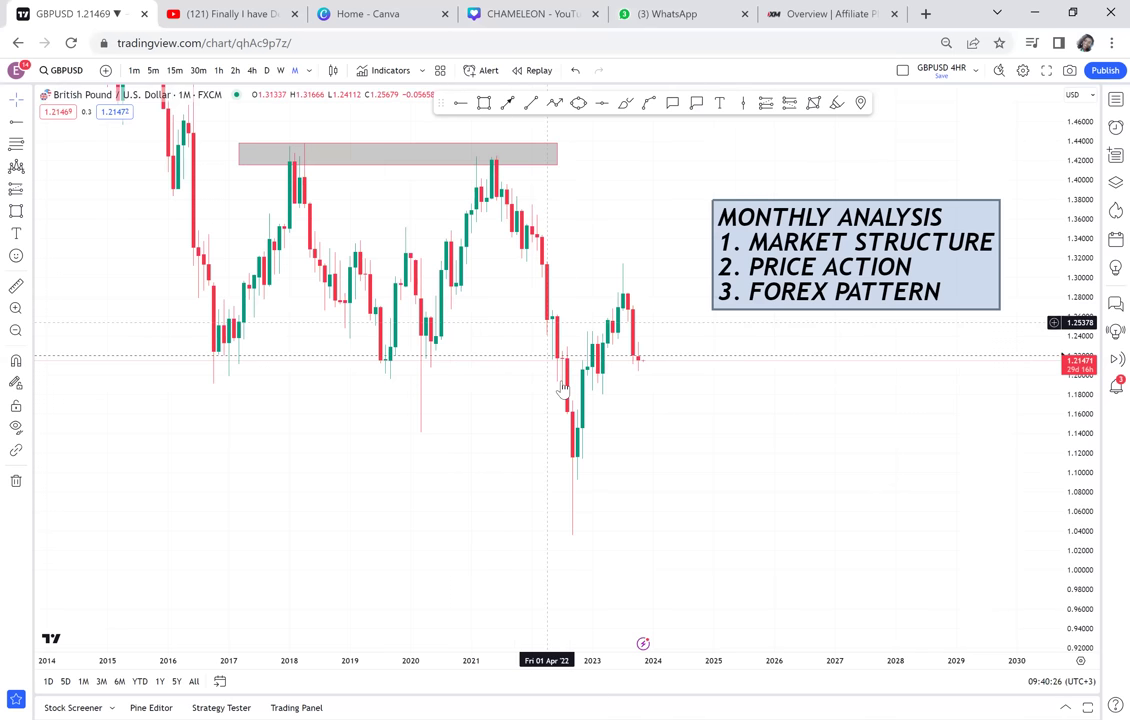
Step: Circle the price swing from the late 2022 low to the latest candles with the Brush, and undo the stroke
{"action": "left_click", "coordinate": [625, 103]}
{"action": "mouse_move", "coordinate": [598, 461]}
{"action": "left_mouse_down"}
{"action": "mouse_move", "coordinate": [622, 258]}
{"action": "mouse_move", "coordinate": [636, 263]}
{"action": "left_mouse_up"}
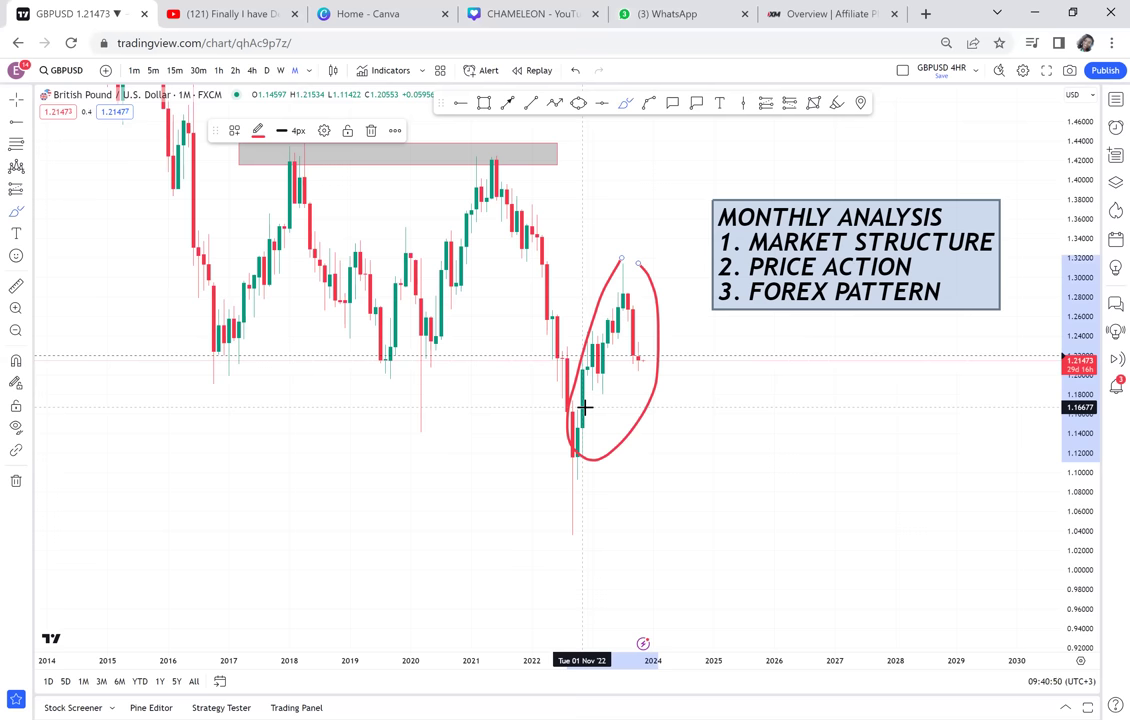
{"action": "left_click", "coordinate": [576, 73]}
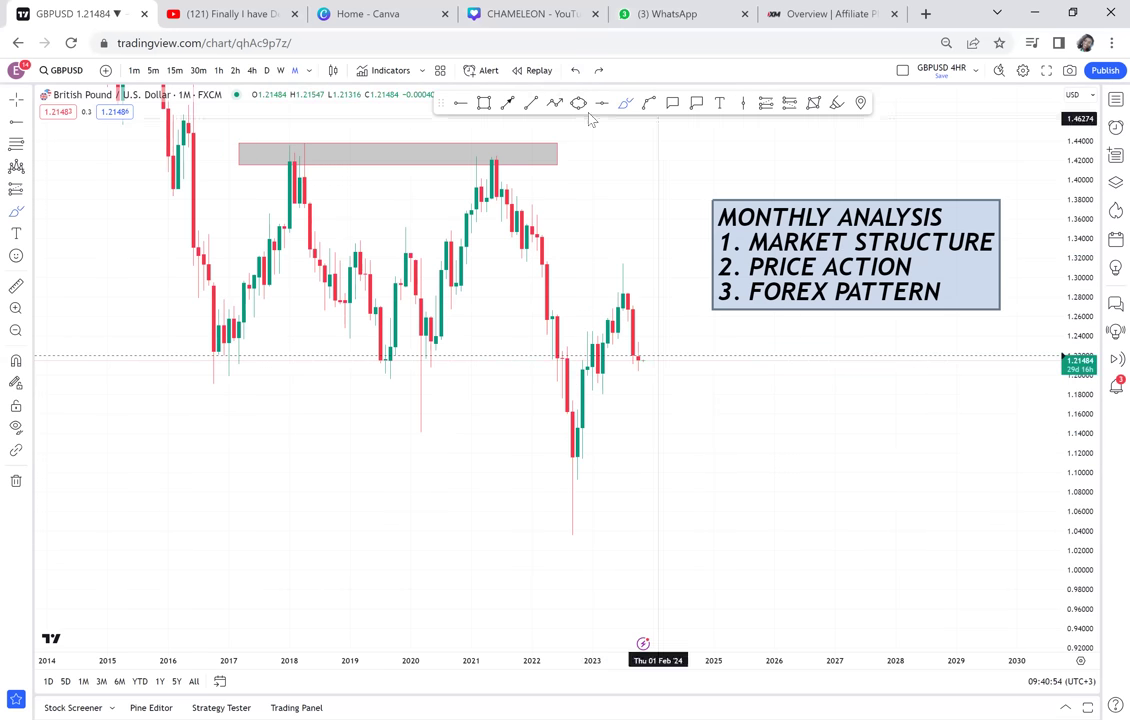
{"action": "left_click", "coordinate": [459, 104]}
{"action": "left_click", "coordinate": [743, 178]}
{"action": "key", "text": "Delete"}
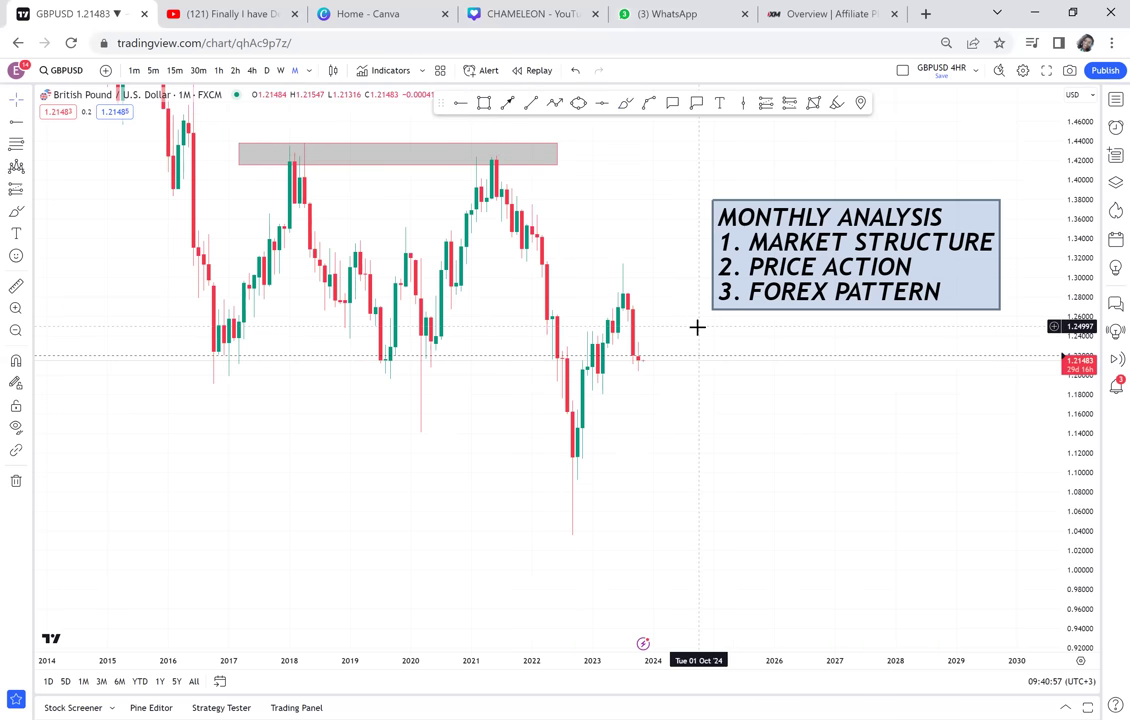
Step: Draw an arrow from about 1.259 at November 2025 down to the latest candles at about 1.223
{"action": "scroll", "coordinate": [696, 326], "scroll_direction": "up", "scroll_amount": 3}
{"action": "scroll", "coordinate": [697, 326], "scroll_direction": "up", "scroll_amount": 3}
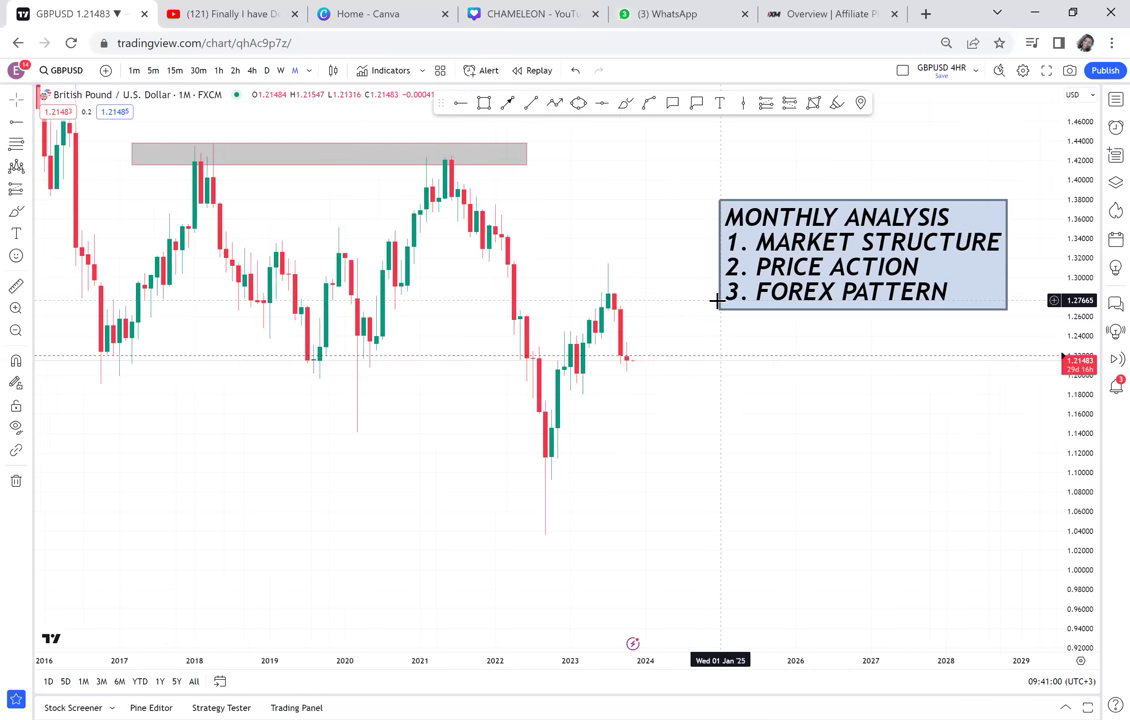
{"action": "left_click_drag", "start_coordinate": [1065, 477], "coordinate": [988, 286]}
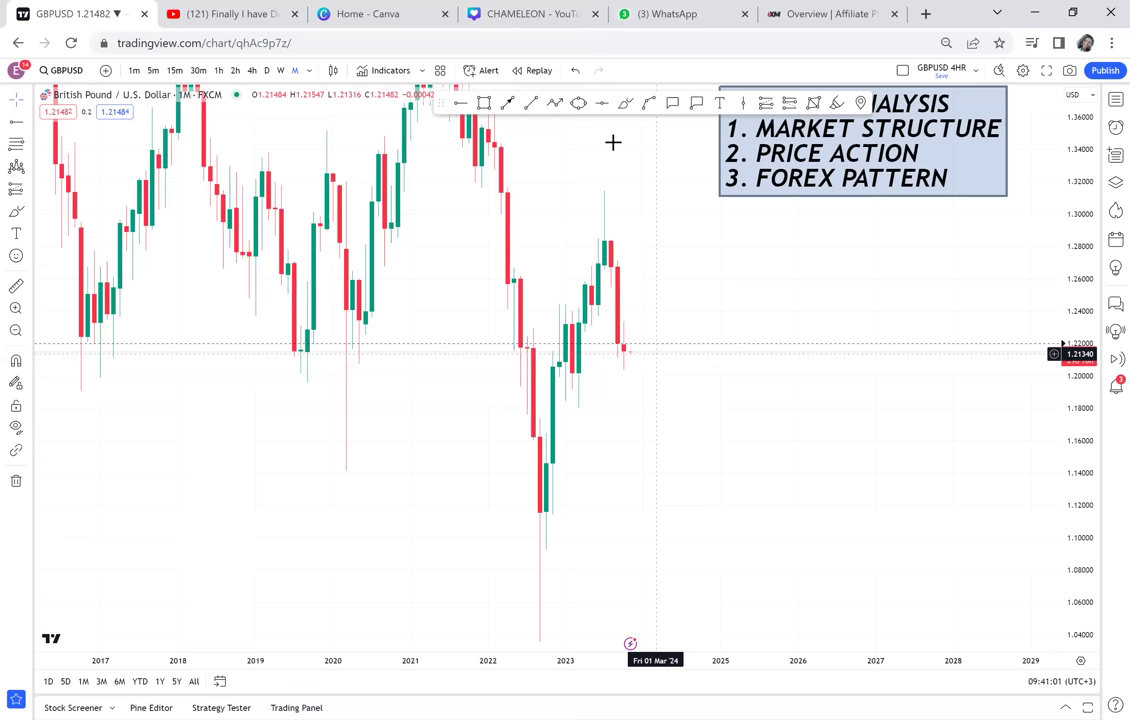
{"action": "left_click", "coordinate": [506, 103]}
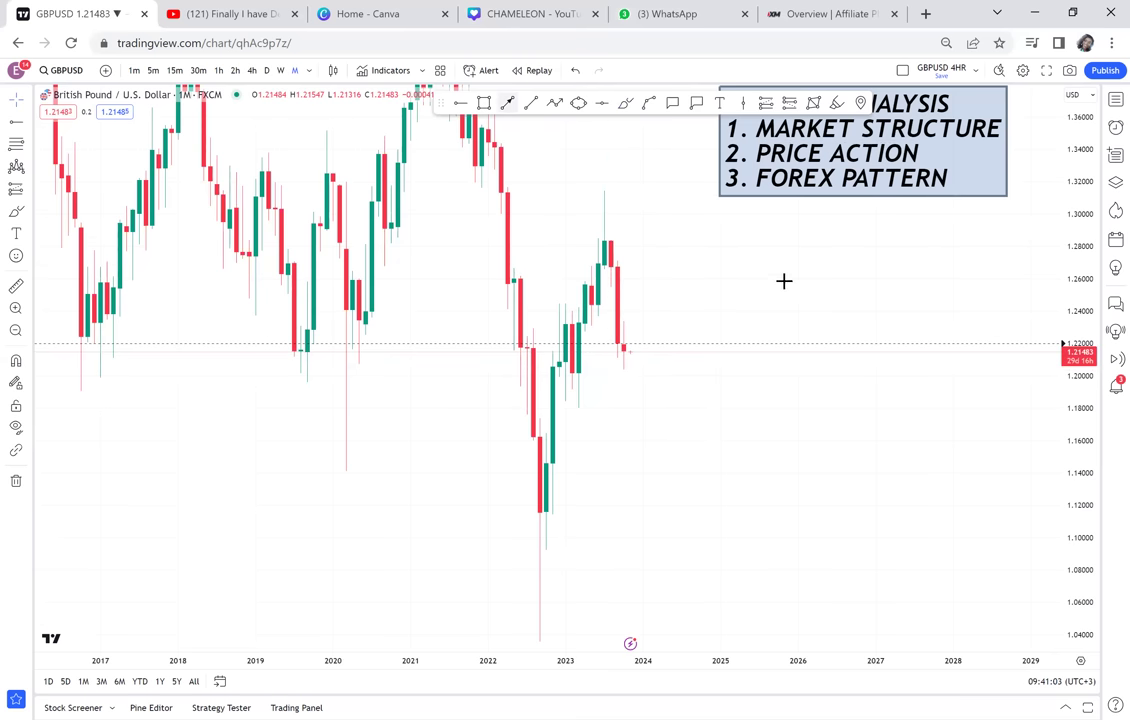
{"action": "left_click_drag", "start_coordinate": [634, 340], "coordinate": [786, 281]}
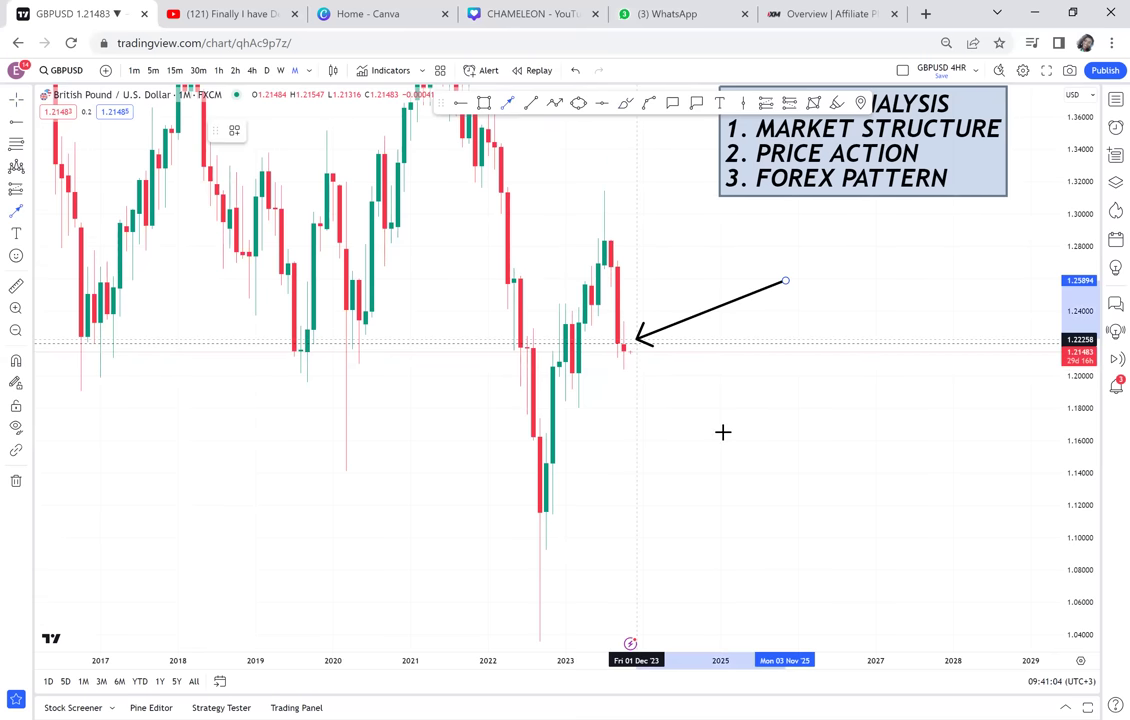
{"action": "left_click_drag", "start_coordinate": [745, 405], "coordinate": [777, 424]}
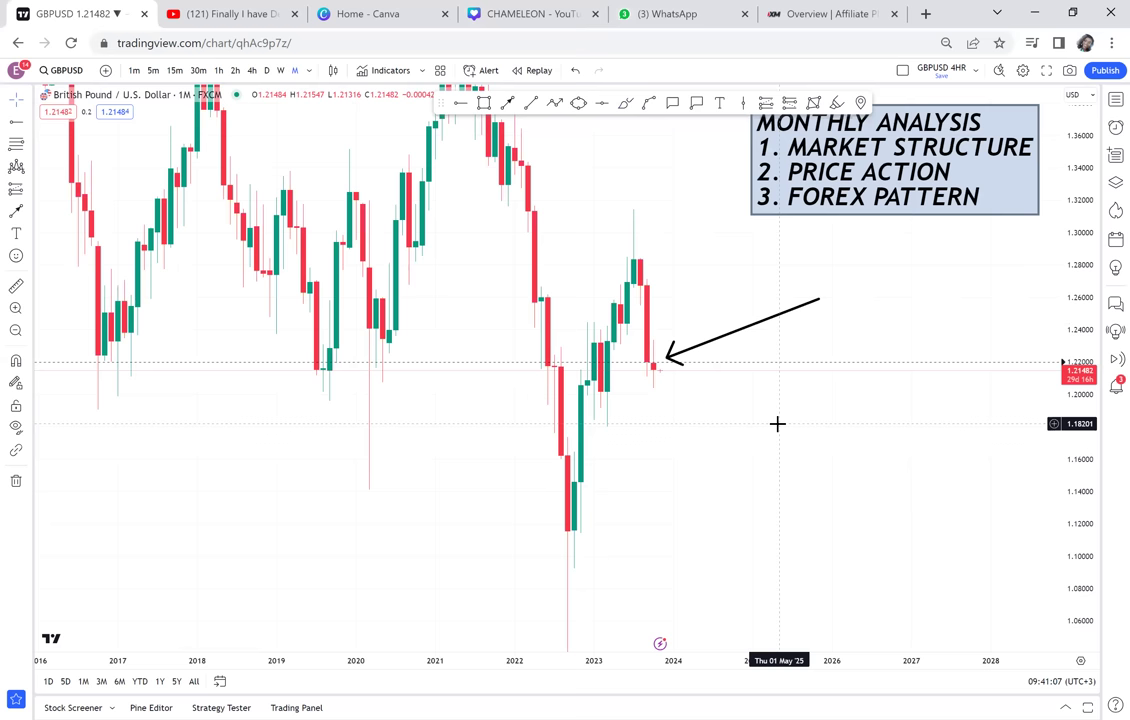
{"action": "scroll", "coordinate": [777, 424], "scroll_direction": "up", "scroll_amount": 2}
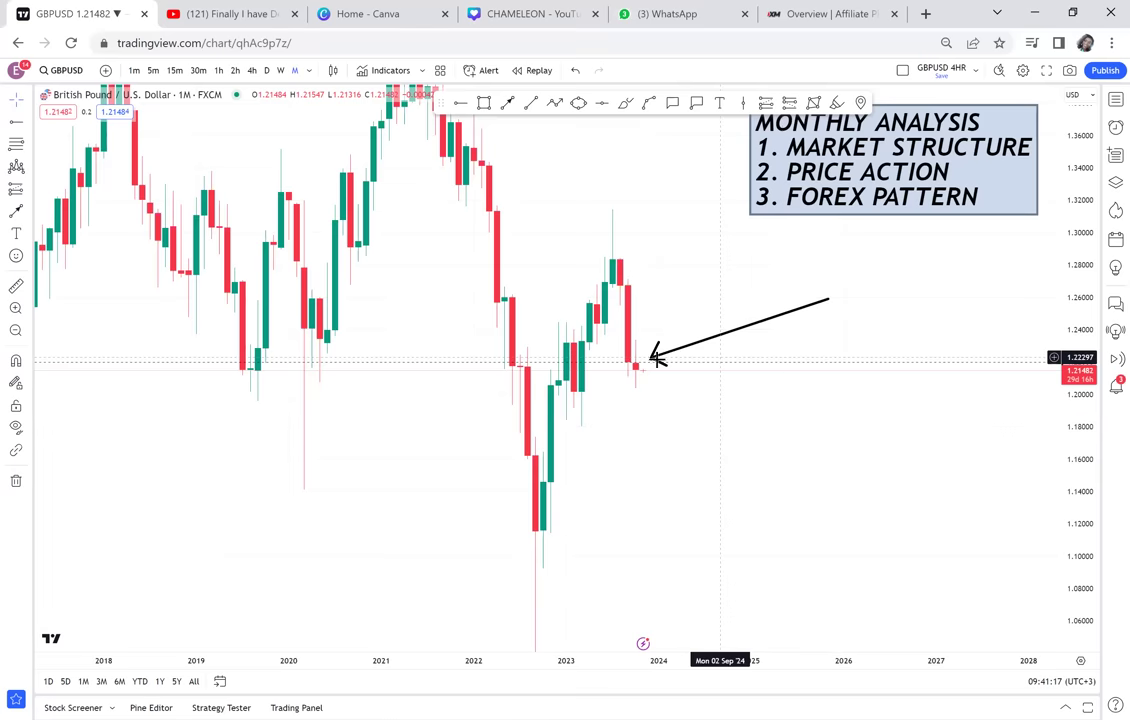
Step: Move the arrow's tip to about 1.227 at November 2023
{"action": "mouse_move", "coordinate": [653, 363]}
{"action": "left_mouse_down"}
{"action": "mouse_move", "coordinate": [628, 338]}
{"action": "mouse_move", "coordinate": [630, 298]}
{"action": "mouse_move", "coordinate": [640, 370]}
{"action": "left_mouse_up"}
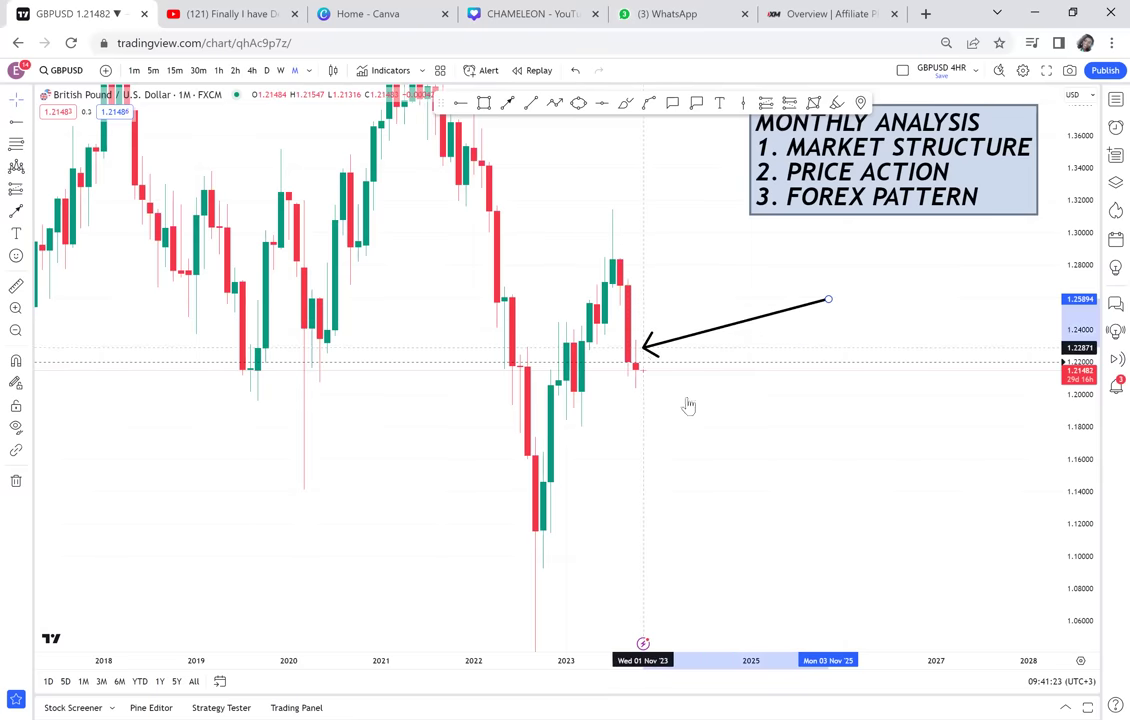
{"action": "scroll", "coordinate": [852, 429], "scroll_direction": "up", "scroll_amount": 1}
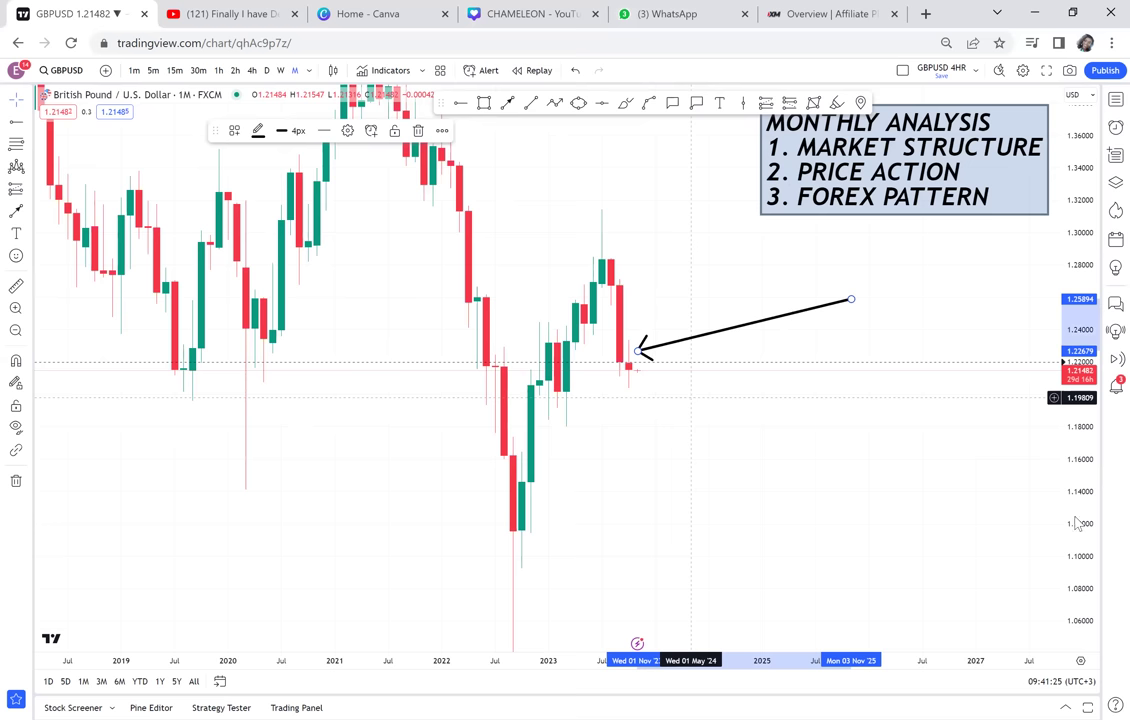
{"action": "scroll", "coordinate": [852, 429], "scroll_direction": "up", "scroll_amount": 1}
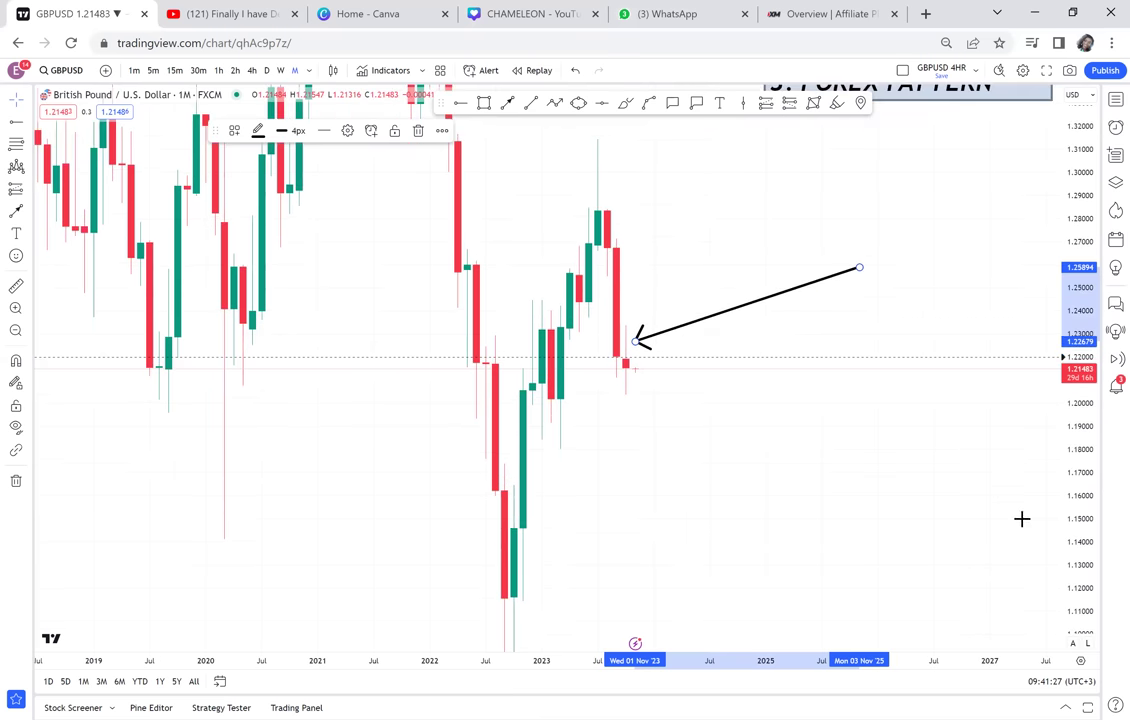
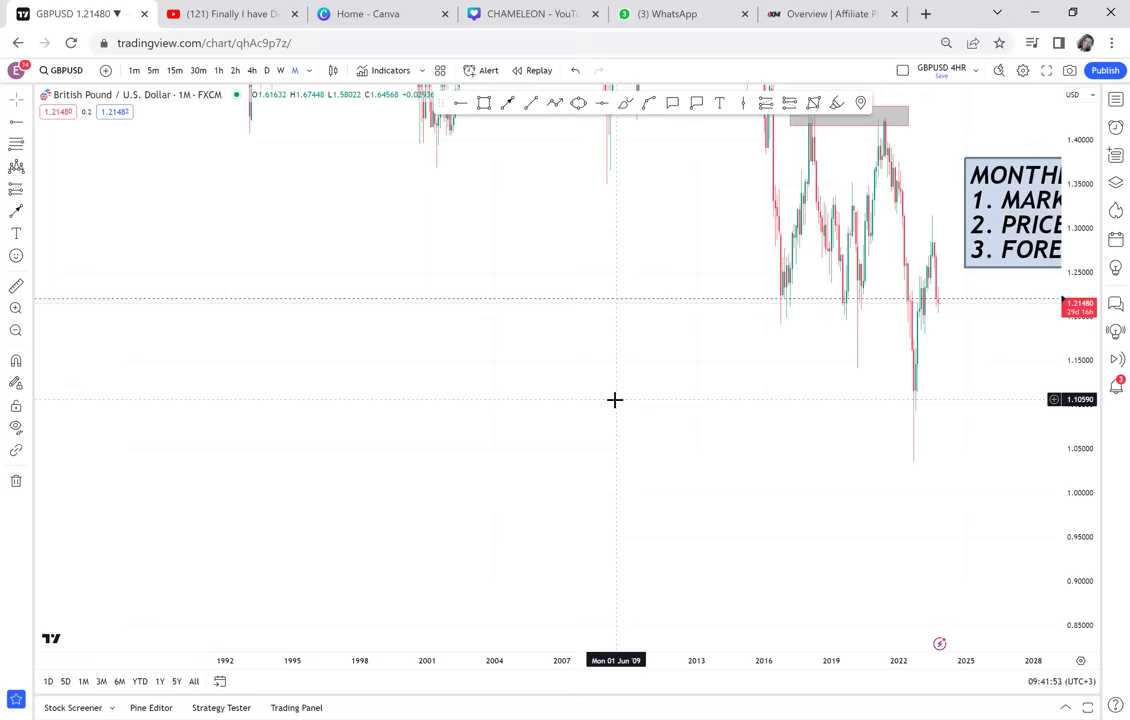
Step: Draw a long rectangle across the 1985 and 2022 lows, from about 1.074 to 1.049, spanning November 1982 to September 2028
{"action": "left_click", "coordinate": [485, 104]}
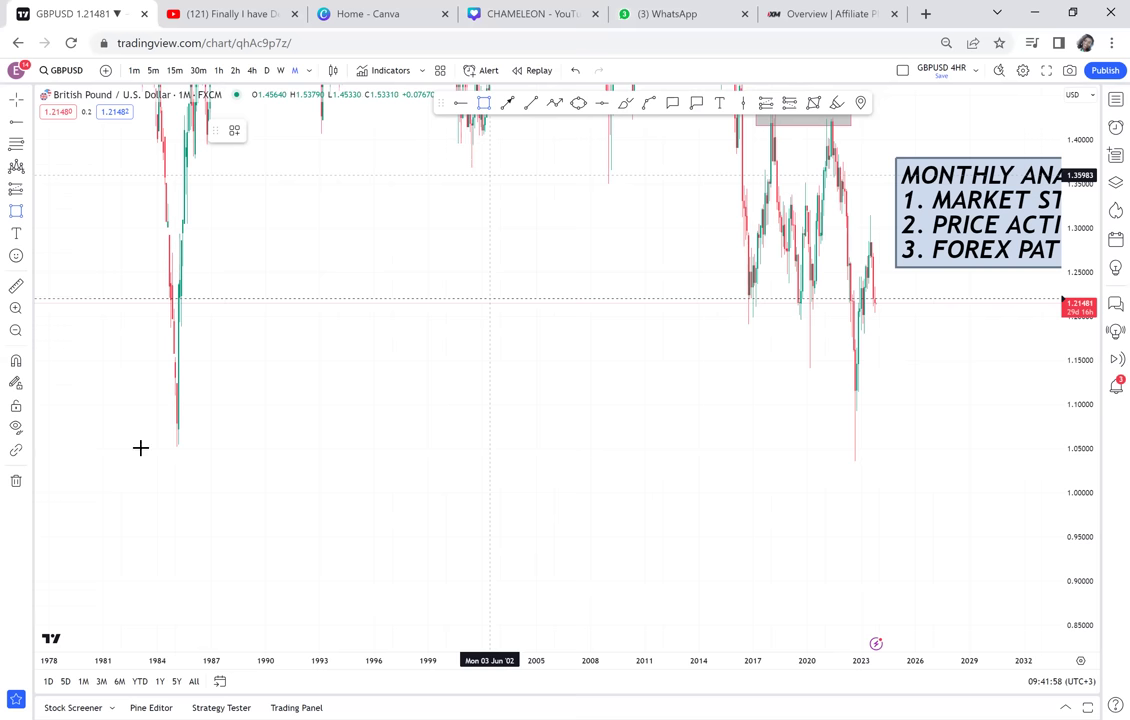
{"action": "left_click", "coordinate": [136, 428]}
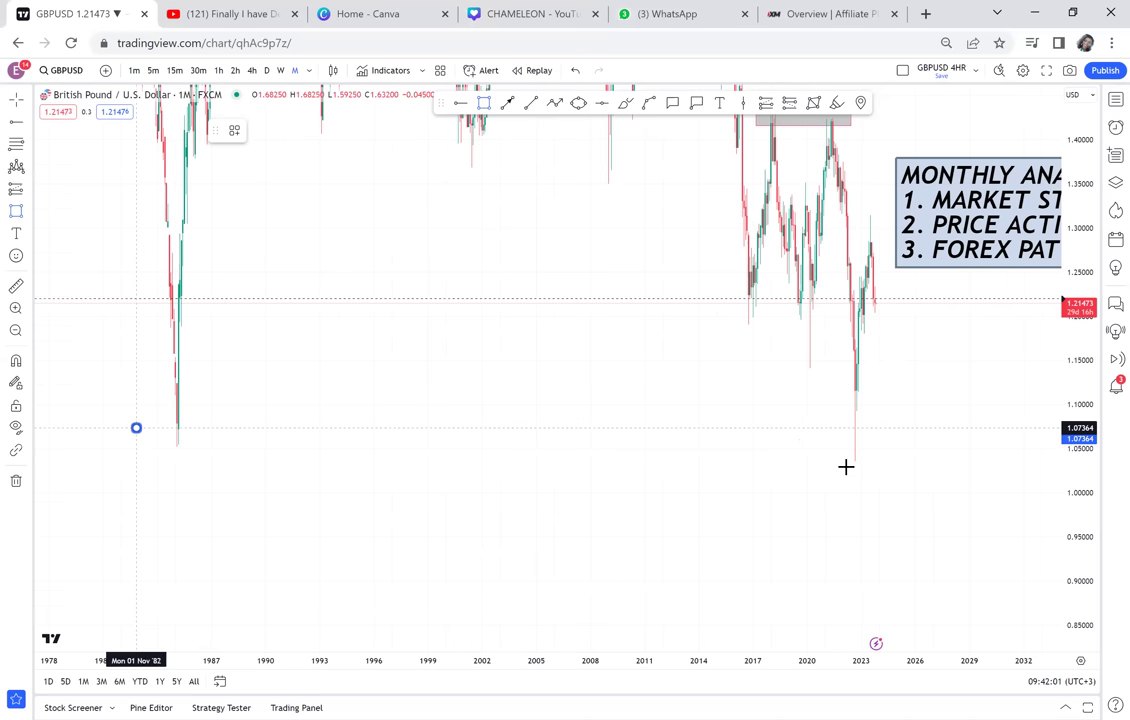
{"action": "left_click", "coordinate": [798, 443]}
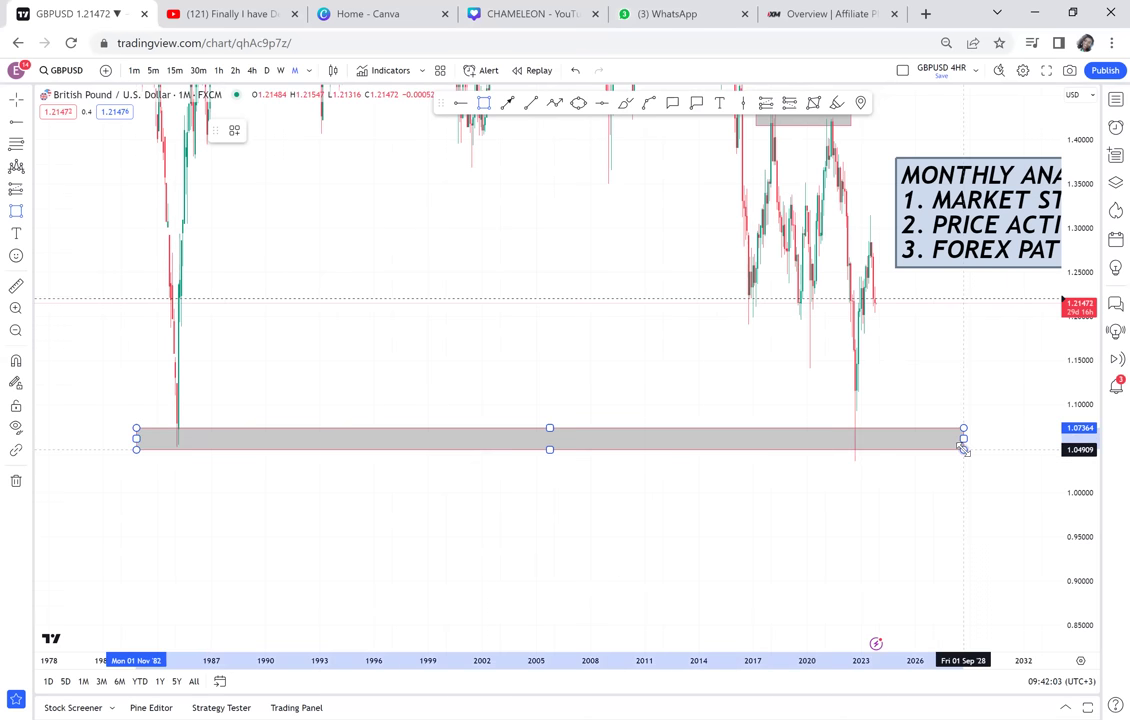
{"action": "left_click", "coordinate": [963, 449]}
Step: Place a horizontal line at the 2007 high, at about 2.118
{"action": "left_click_drag", "start_coordinate": [845, 223], "coordinate": [900, 453]}
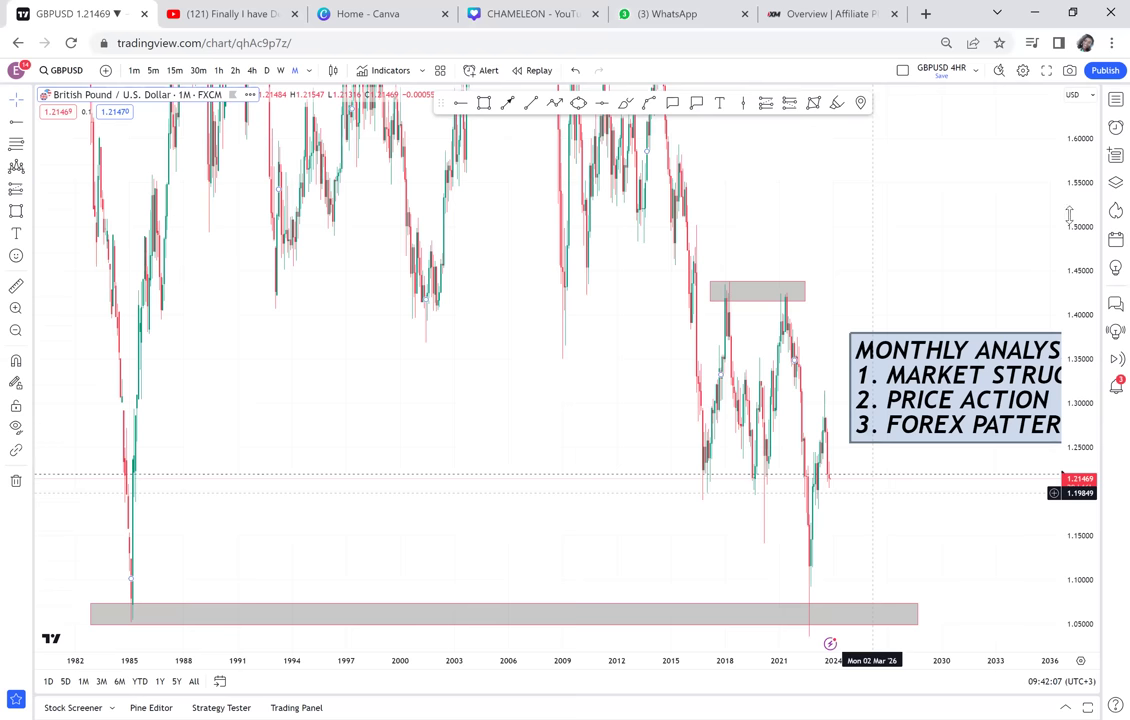
{"action": "left_click_drag", "start_coordinate": [1077, 153], "coordinate": [1044, 512]}
{"action": "left_click_drag", "start_coordinate": [852, 260], "coordinate": [859, 410]}
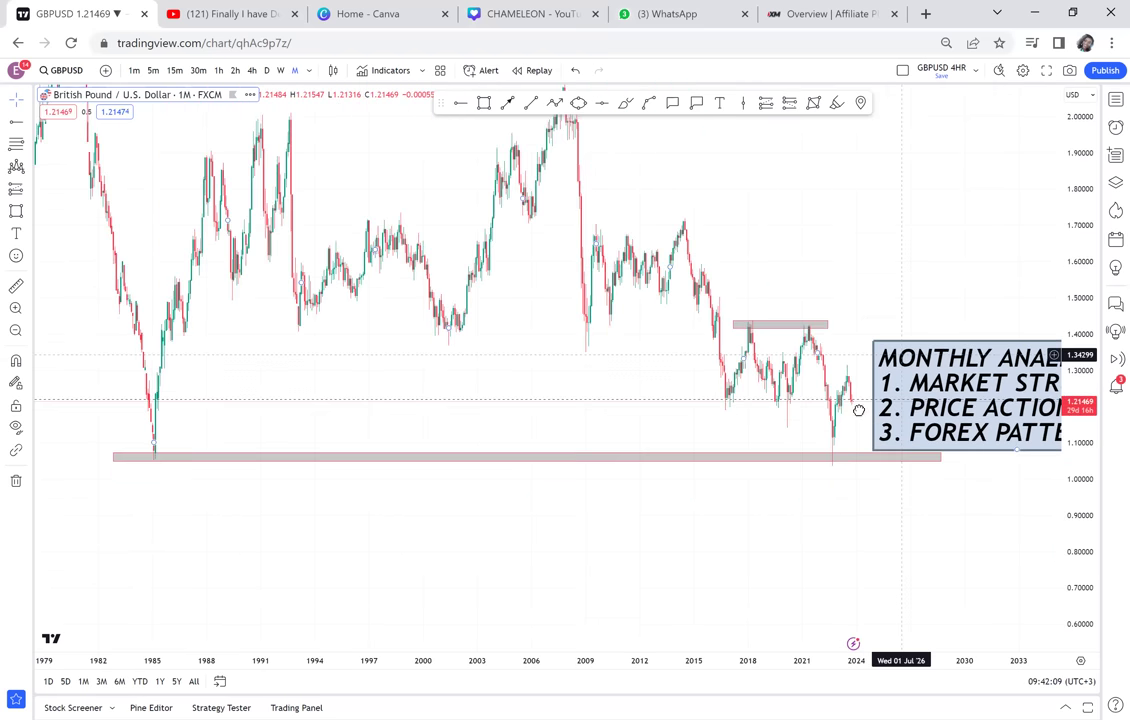
{"action": "left_click", "coordinate": [602, 103]}
{"action": "left_click", "coordinate": [490, 203]}
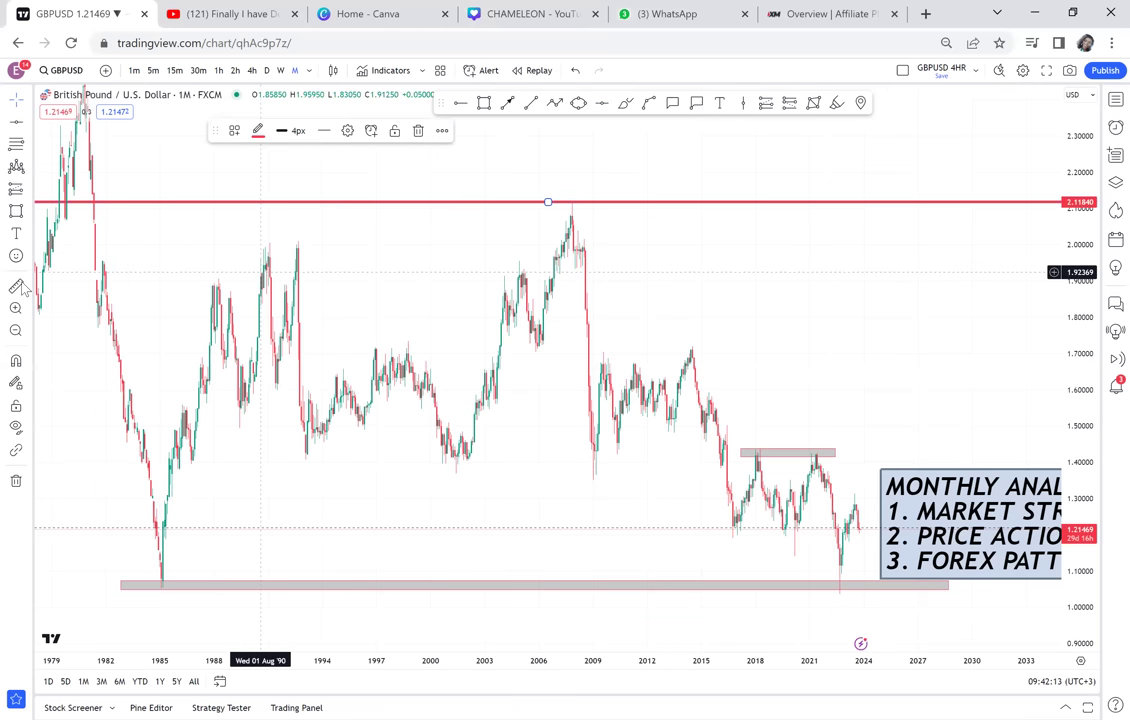
Step: Measure the price range from the long rectangle at the lows up to the horizontal line at the 2007 high
{"action": "left_click", "coordinate": [121, 586]}
{"action": "left_click", "coordinate": [799, 272]}
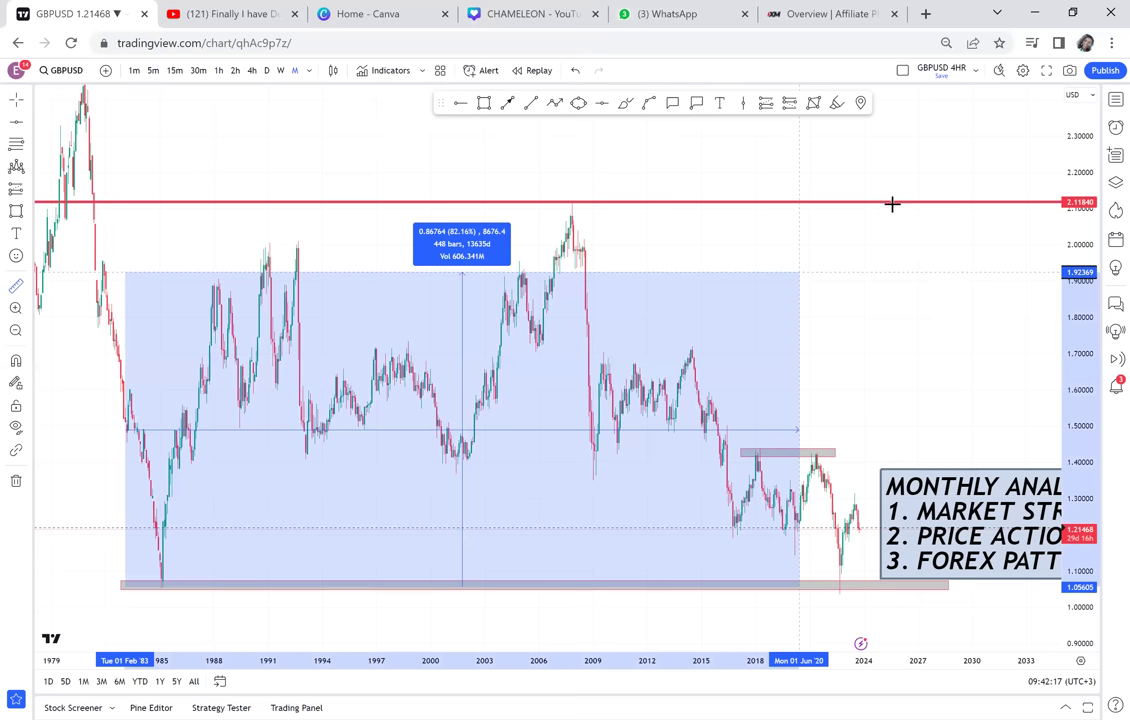
{"action": "left_click", "coordinate": [892, 203]}
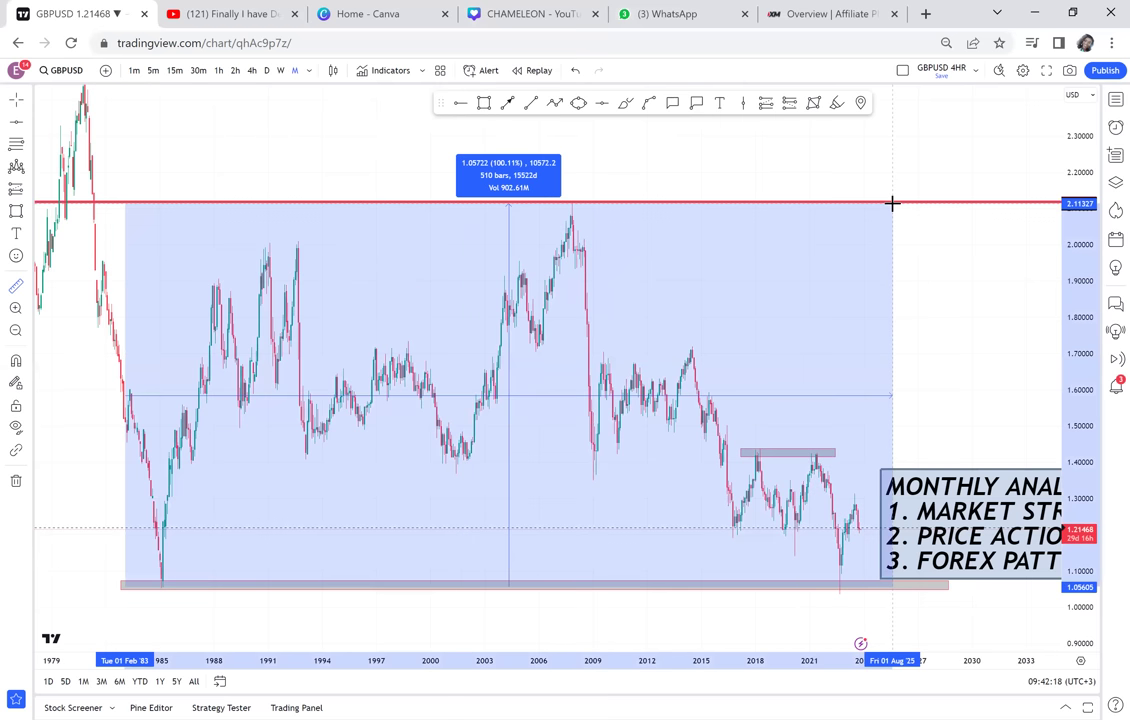
Step: Place a horizontal line midway through the measured range, at about 1.587, and colour it green
{"action": "left_click", "coordinate": [603, 105]}
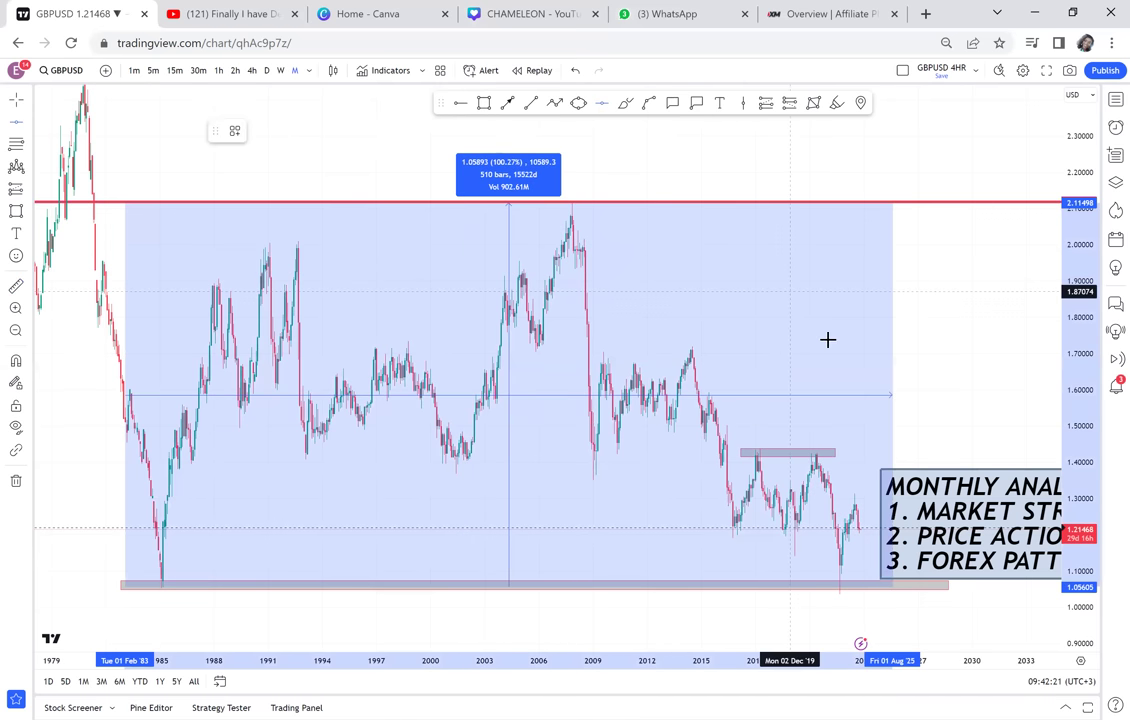
{"action": "left_click", "coordinate": [859, 393]}
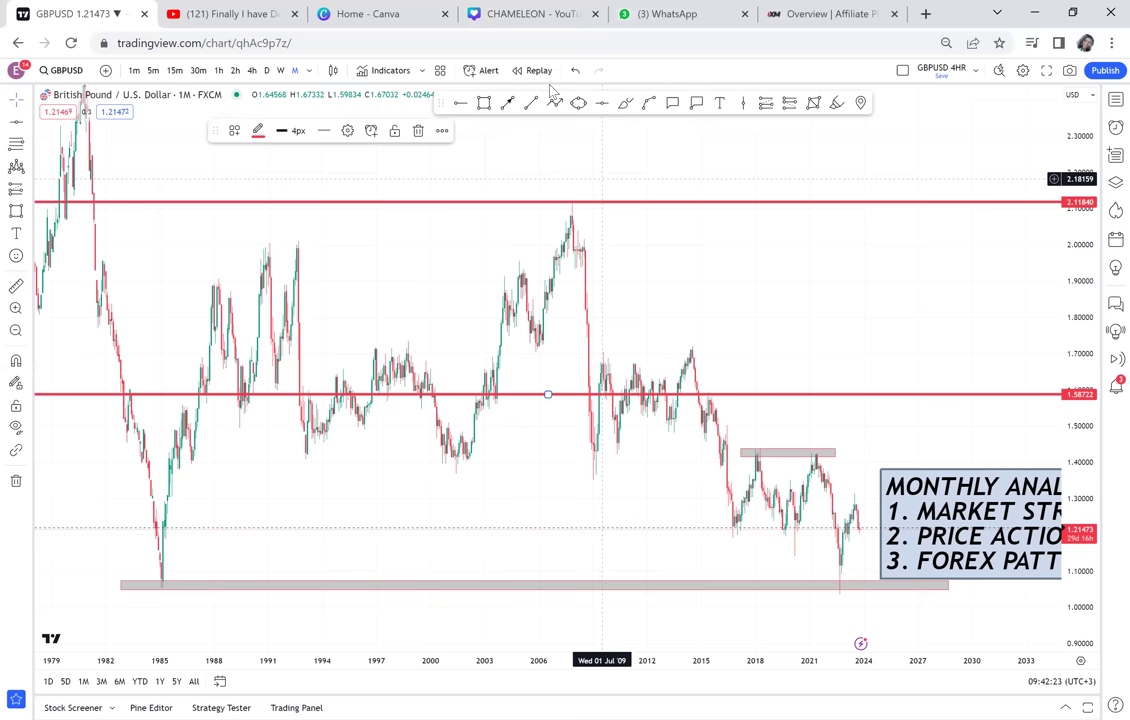
{"action": "left_click", "coordinate": [257, 130]}
{"action": "left_click", "coordinate": [300, 172]}
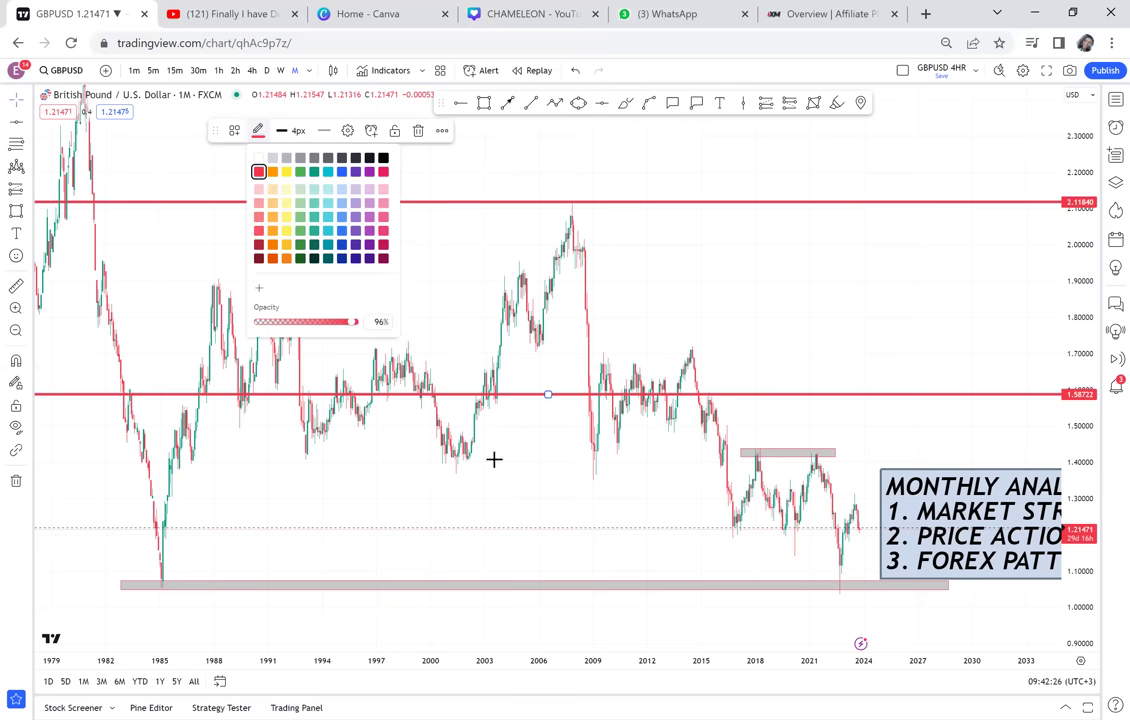
Step: Add a callout reading "P1" below the long rectangle at the lows, pointing at it near early 2014
{"action": "left_click_drag", "start_coordinate": [505, 470], "coordinate": [346, 210]}
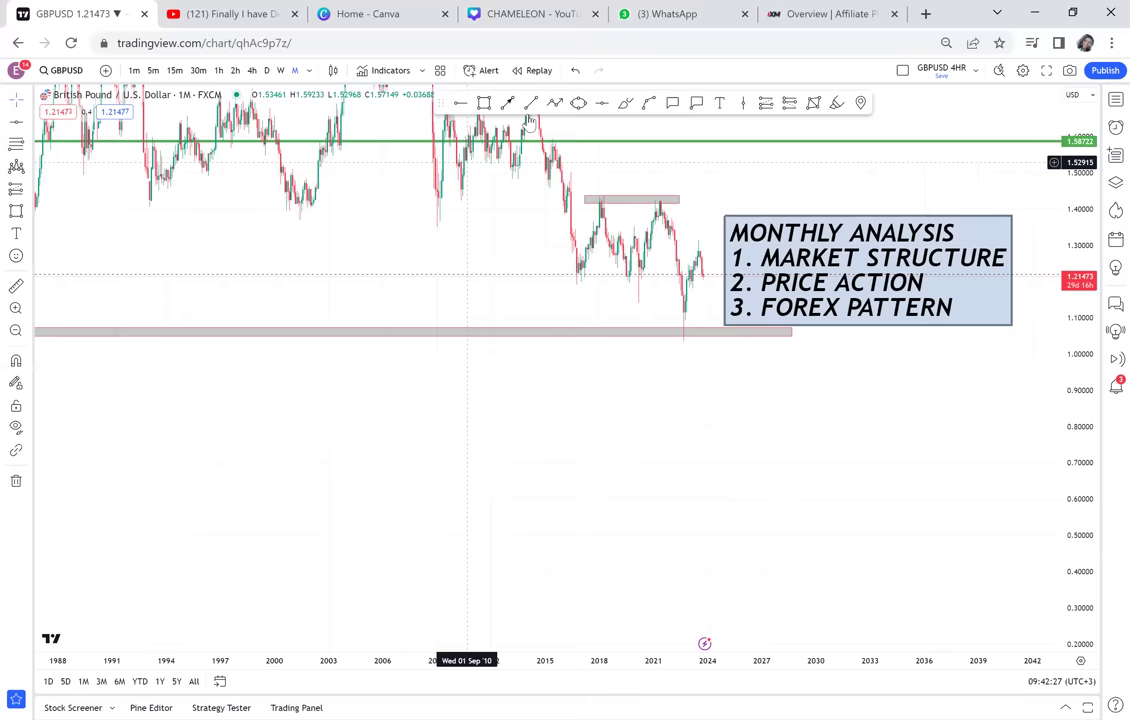
{"action": "left_click", "coordinate": [674, 104]}
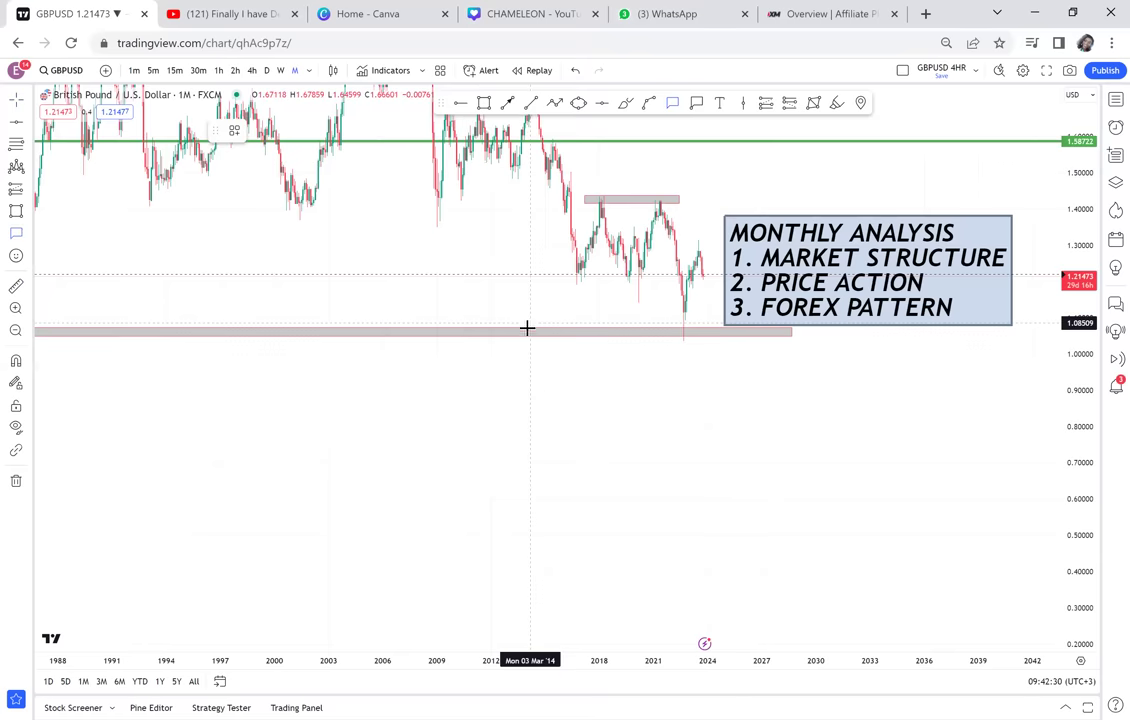
{"action": "left_click", "coordinate": [527, 328]}
{"action": "left_click", "coordinate": [482, 424]}
{"action": "type", "text": "P1"}
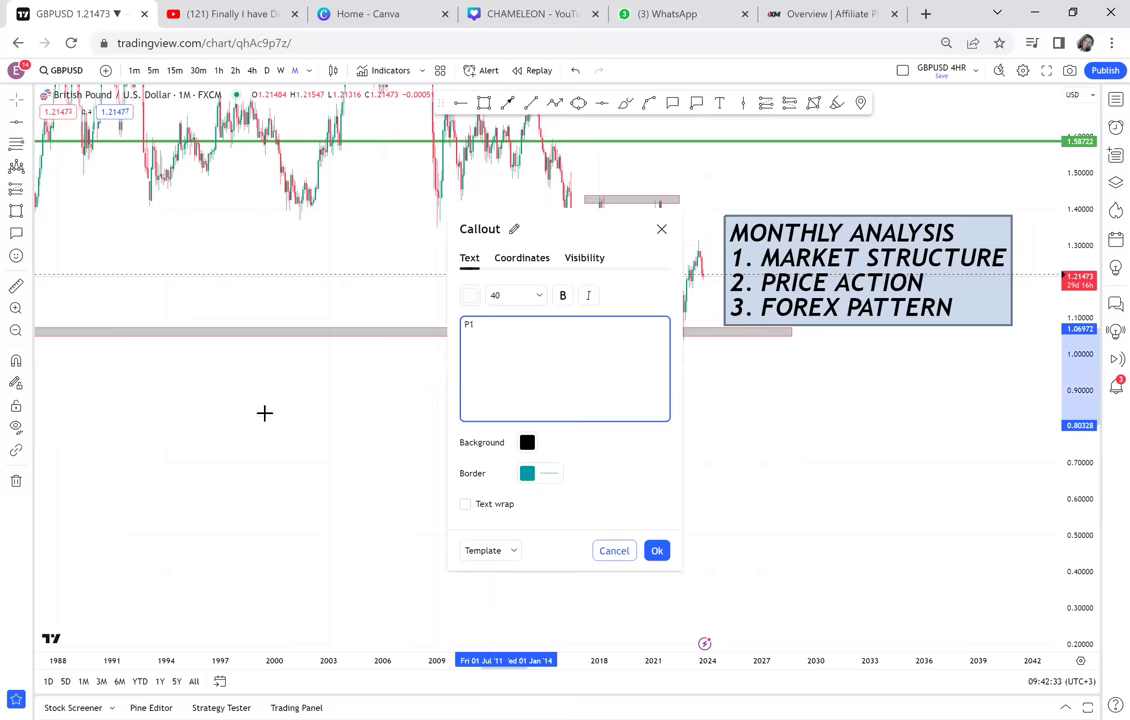
{"action": "left_click", "coordinate": [265, 412]}
{"action": "left_click_drag", "start_coordinate": [759, 500], "coordinate": [814, 575]}
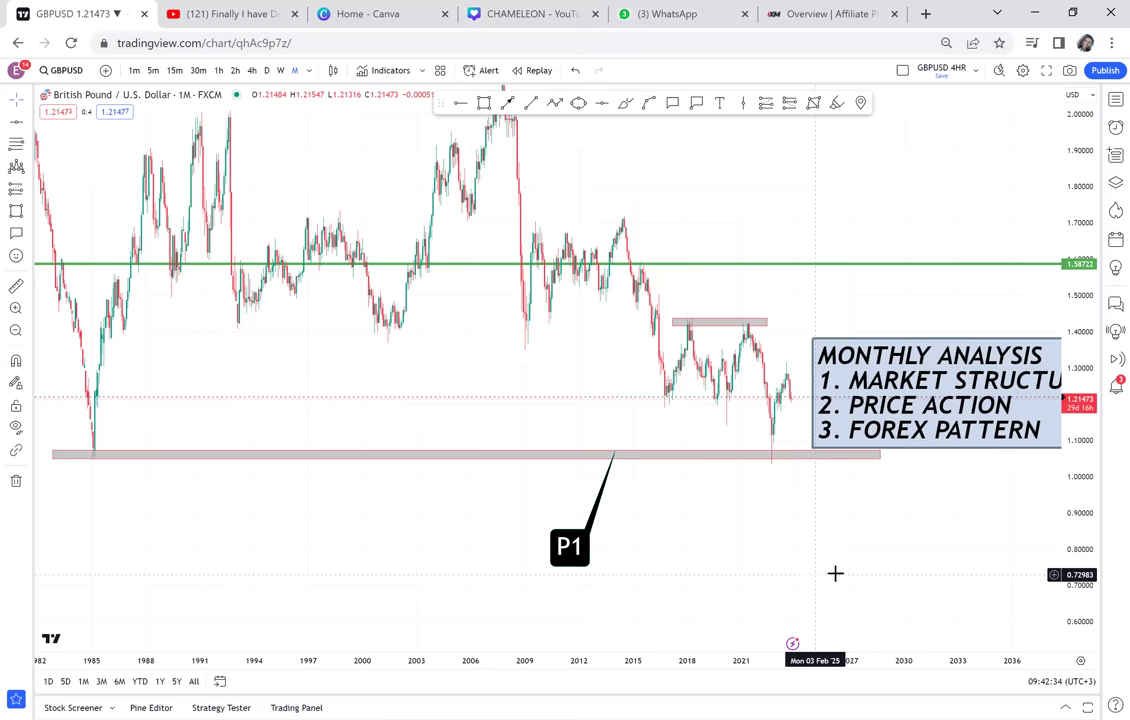
{"action": "scroll", "coordinate": [834, 574], "scroll_direction": "up", "scroll_amount": 1}
{"action": "left_click_drag", "start_coordinate": [1070, 596], "coordinate": [1009, 445]}
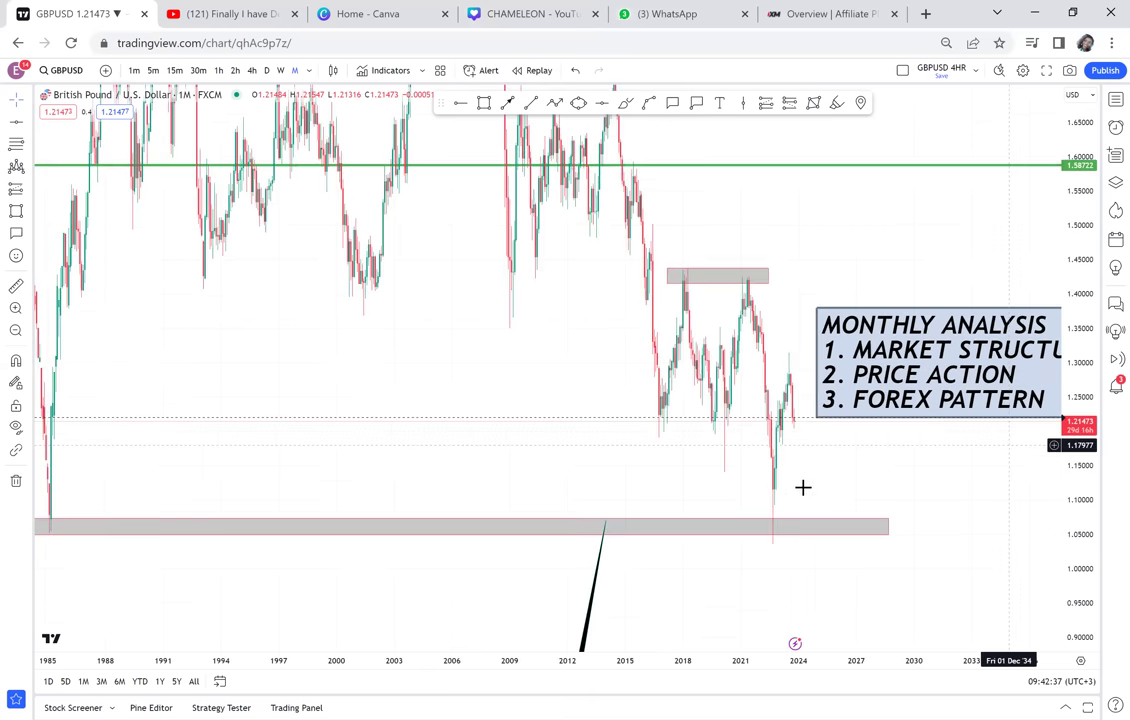
{"action": "scroll", "coordinate": [620, 615], "scroll_direction": "up", "scroll_amount": 1}
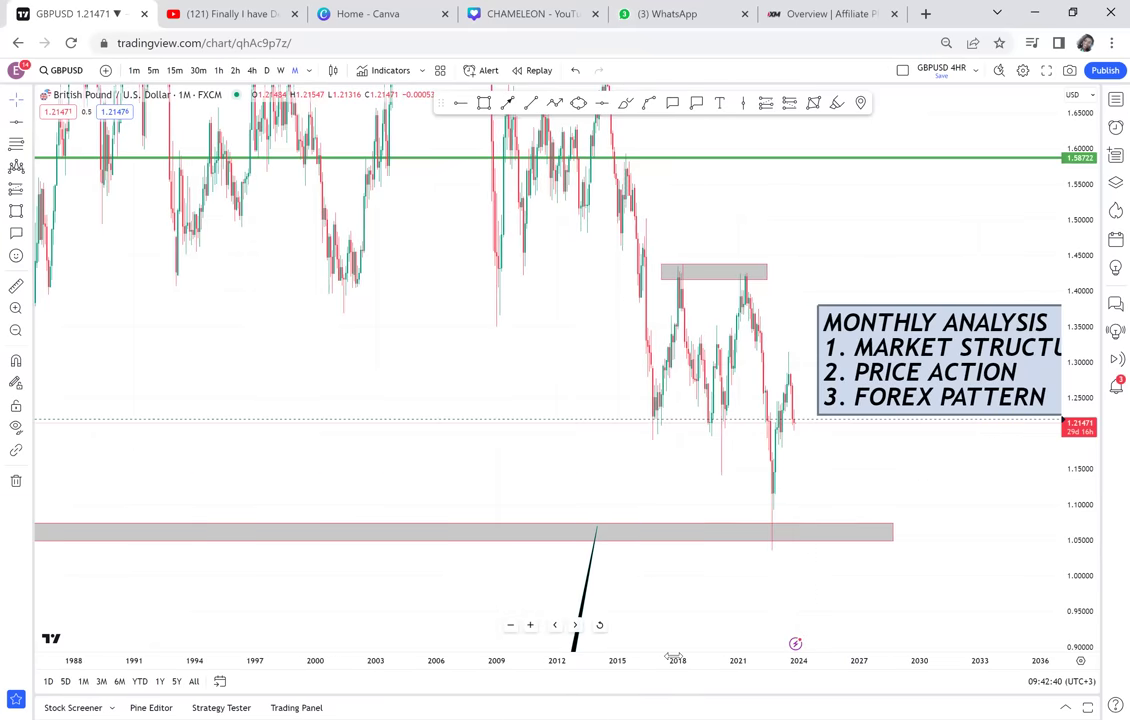
Step: Extend the upper grey rectangle's later edge to September 2022, with its top at about 1.439
{"action": "scroll", "coordinate": [202, 634], "scroll_direction": "up", "scroll_amount": 3}
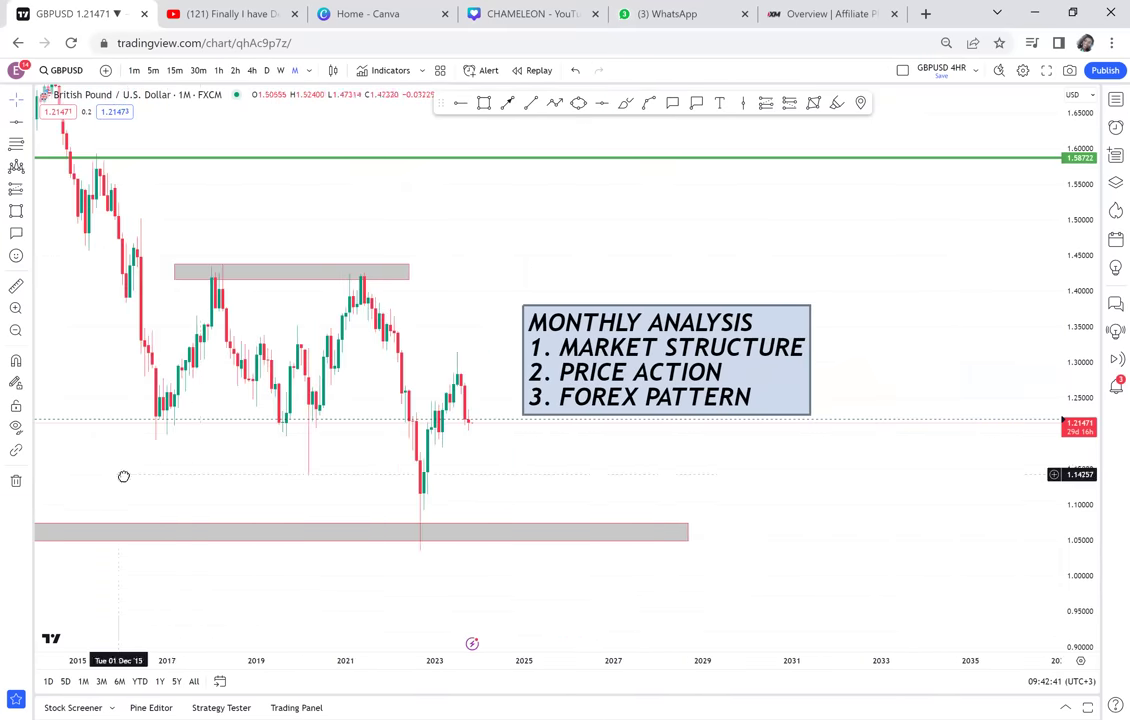
{"action": "left_click_drag", "start_coordinate": [124, 476], "coordinate": [376, 519]}
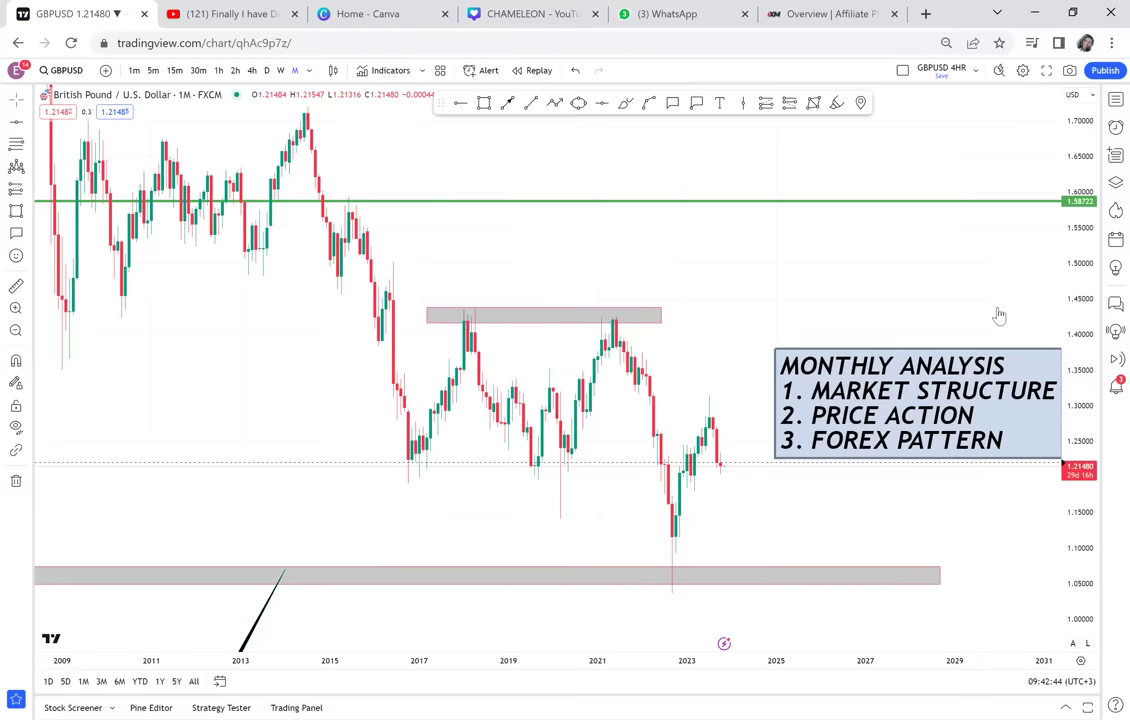
{"action": "left_click_drag", "start_coordinate": [1079, 560], "coordinate": [1079, 318]}
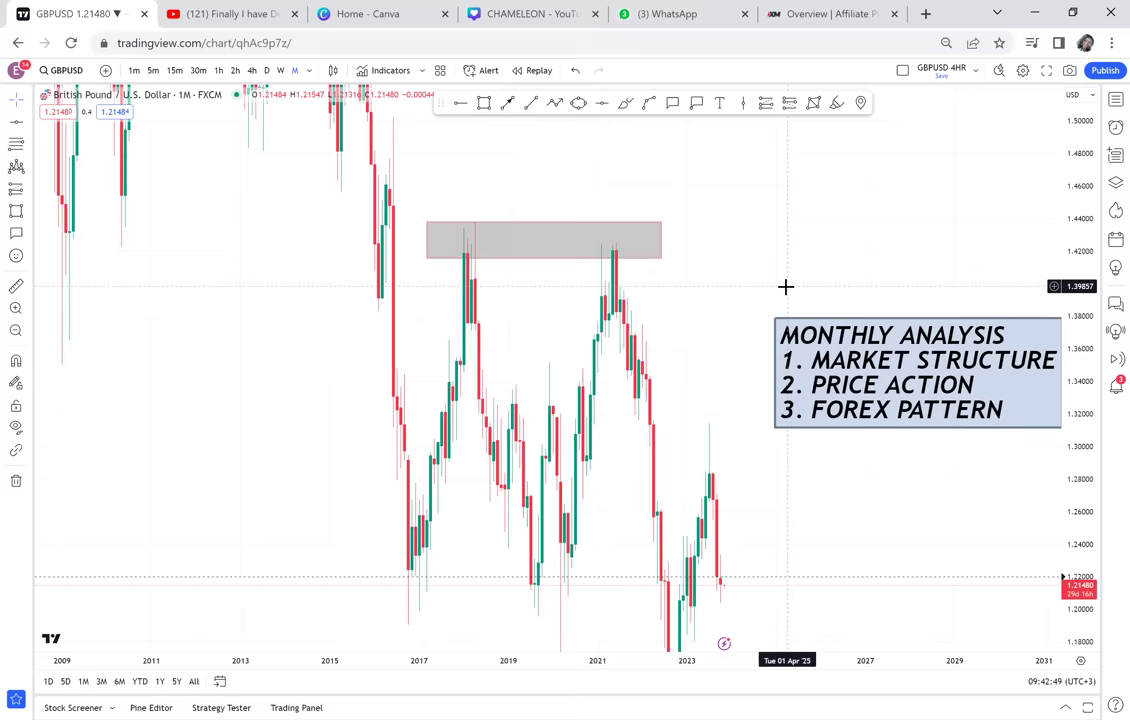
{"action": "left_click", "coordinate": [640, 245]}
{"action": "left_click_drag", "start_coordinate": [660, 224], "coordinate": [672, 221]}
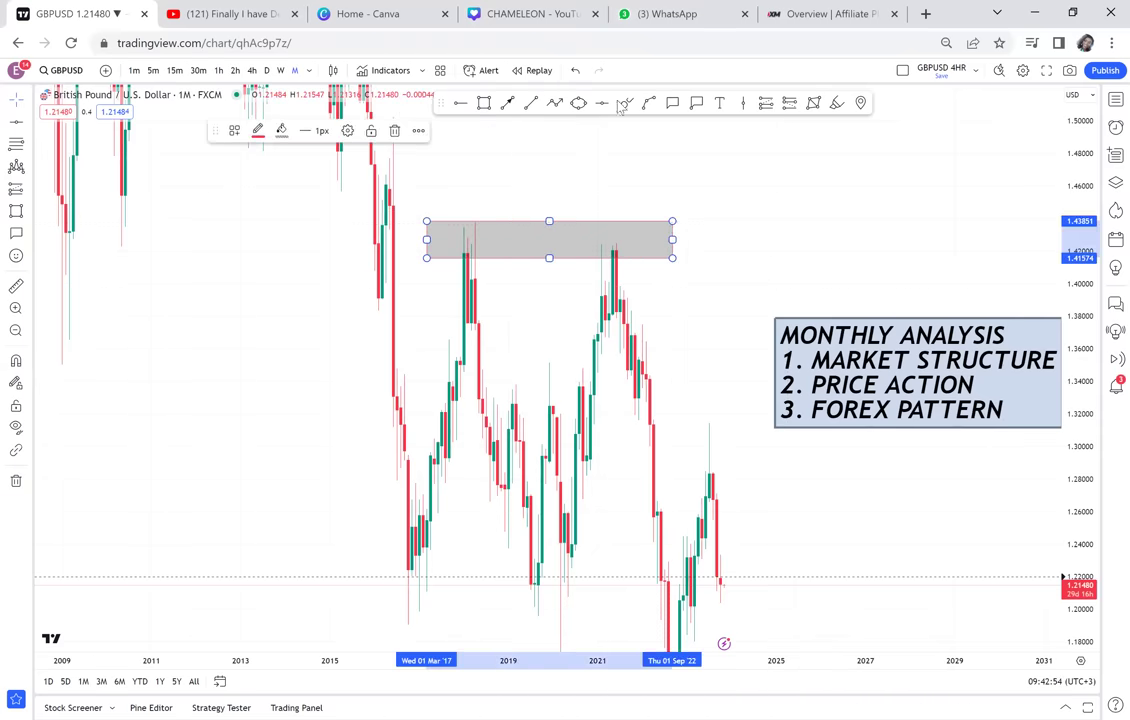
Step: Add a callout reading "P2" above the upper grey rectangle, pointing at its later end near May 2022
{"action": "left_click", "coordinate": [672, 103]}
{"action": "left_click", "coordinate": [656, 236]}
{"action": "left_click", "coordinate": [758, 197]}
{"action": "type", "text": "P2"}
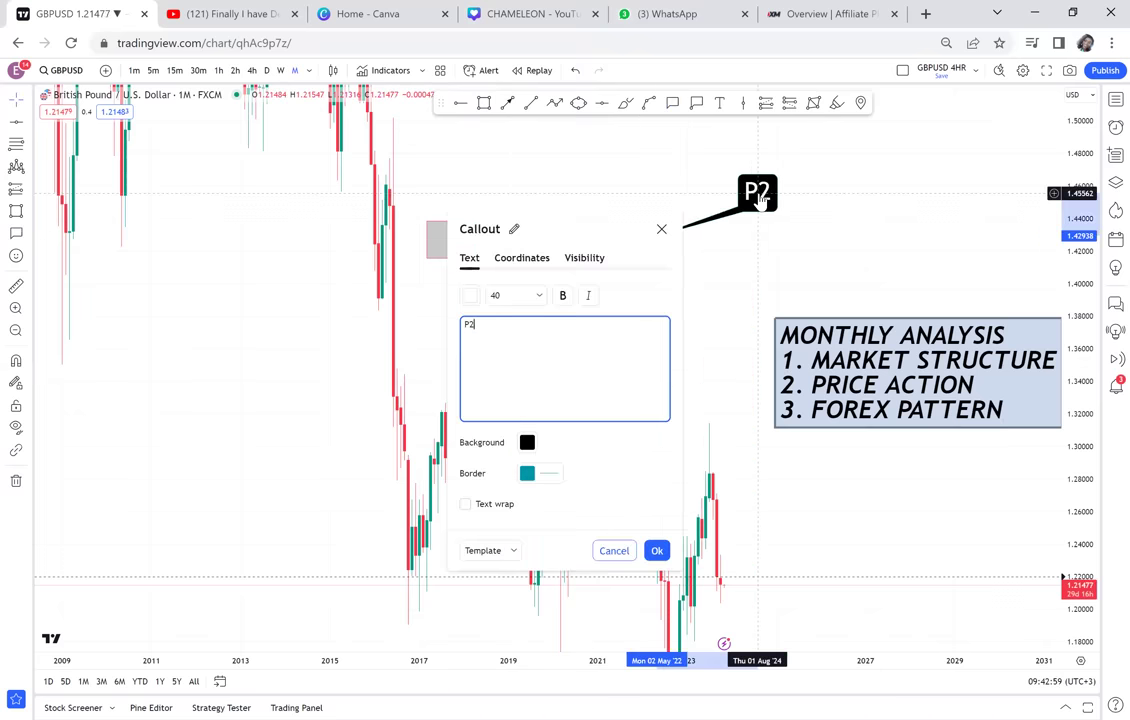
{"action": "left_click", "coordinate": [776, 247]}
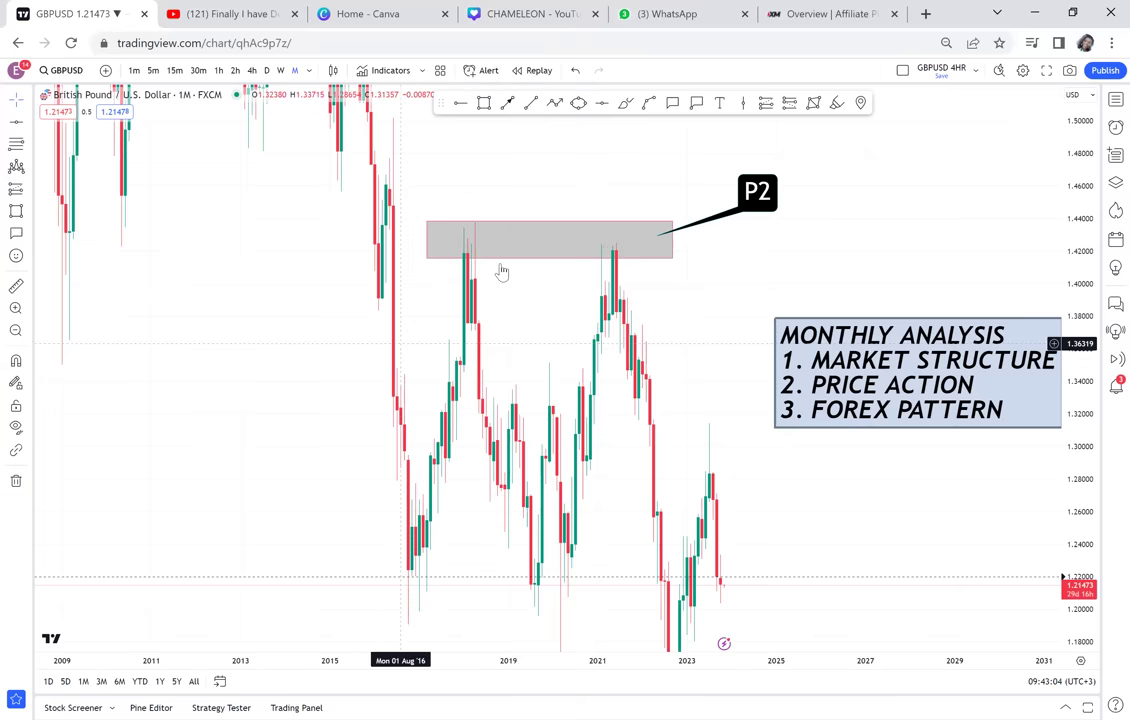
Step: Place a horizontal line at the 2020 low, at about 1.142, and colour it red
{"action": "left_click_drag", "start_coordinate": [528, 480], "coordinate": [490, 323]}
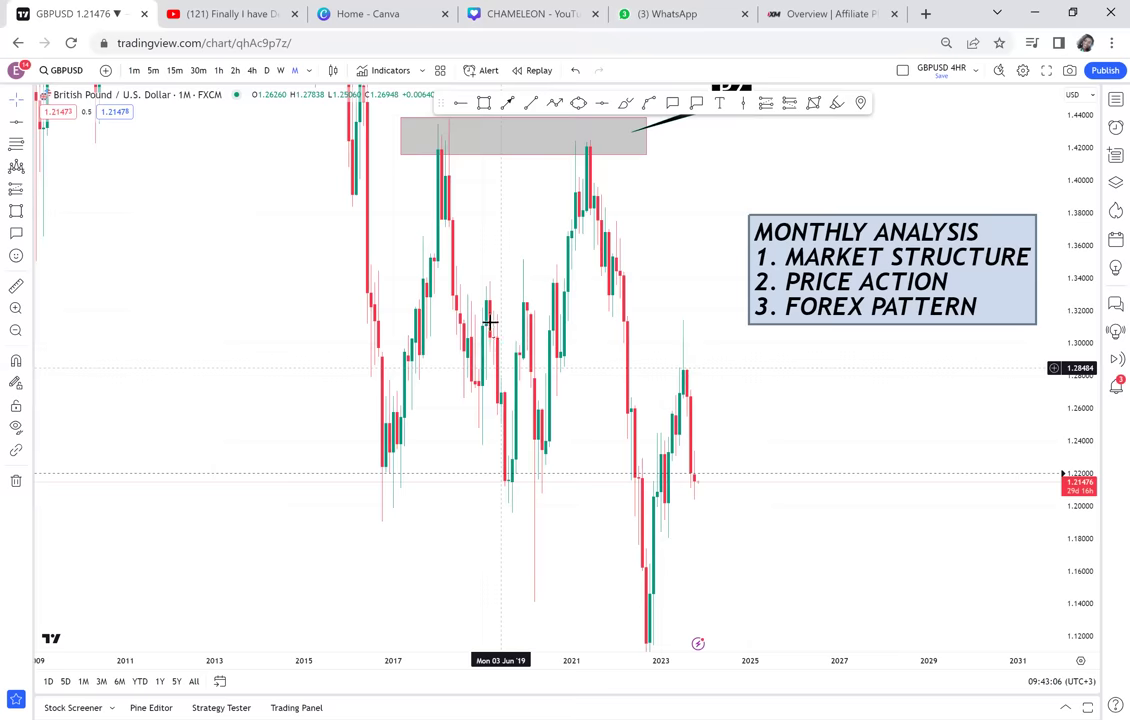
{"action": "left_click", "coordinate": [601, 104]}
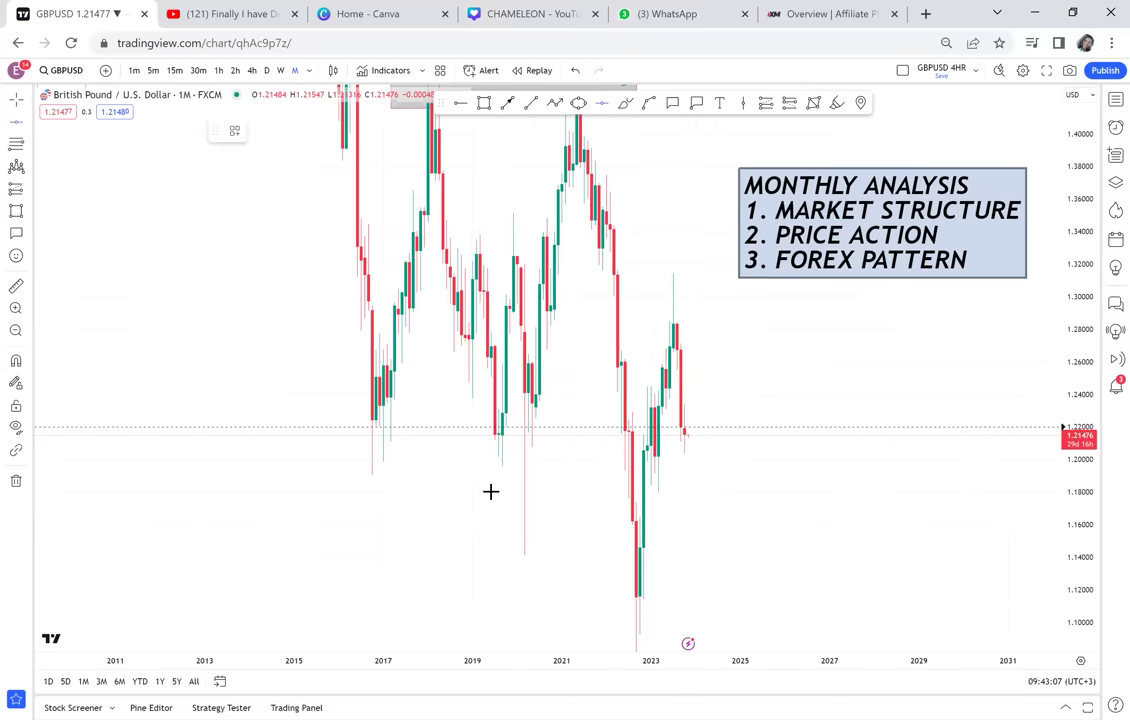
{"action": "left_click", "coordinate": [402, 554]}
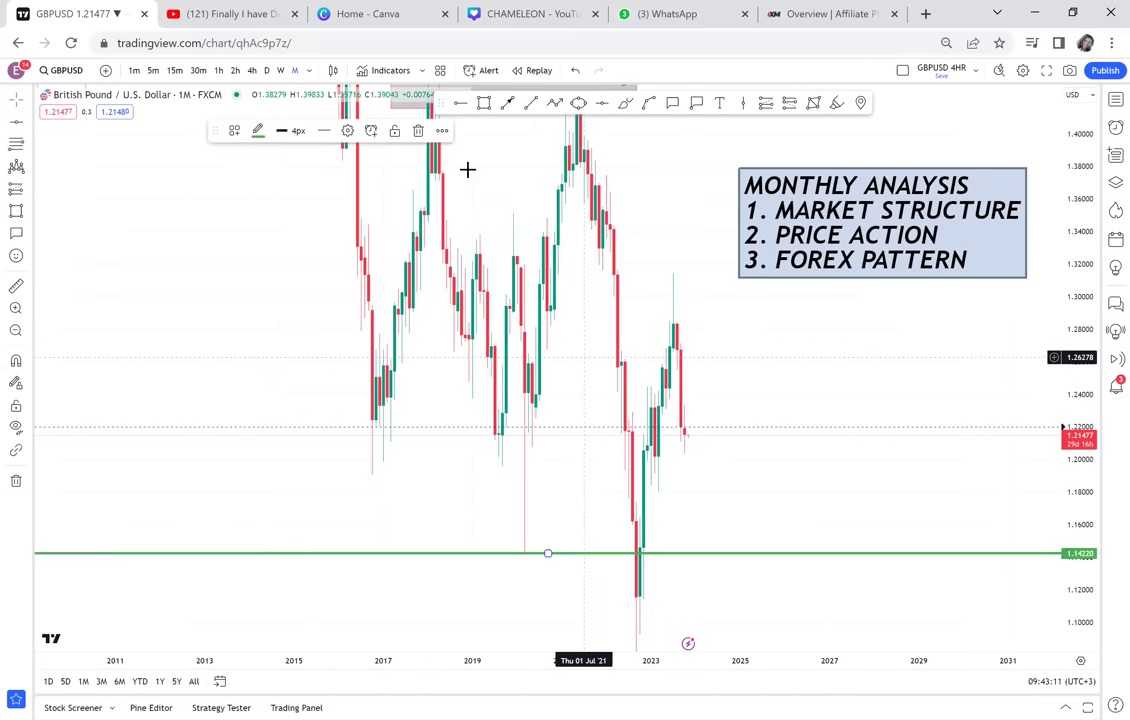
{"action": "left_click", "coordinate": [259, 138]}
{"action": "left_click", "coordinate": [259, 170]}
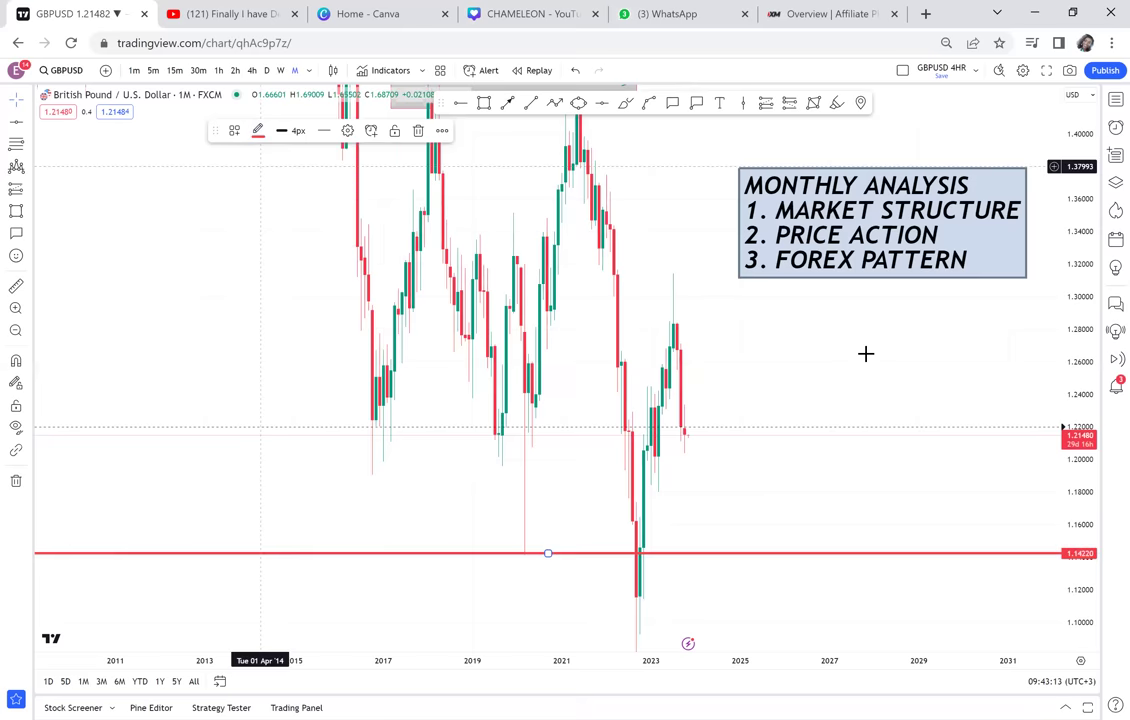
Step: Measure the price range from the P2 rectangle down to the red horizontal line, and dismiss the measurement
{"action": "left_click_drag", "start_coordinate": [1058, 350], "coordinate": [1059, 449]}
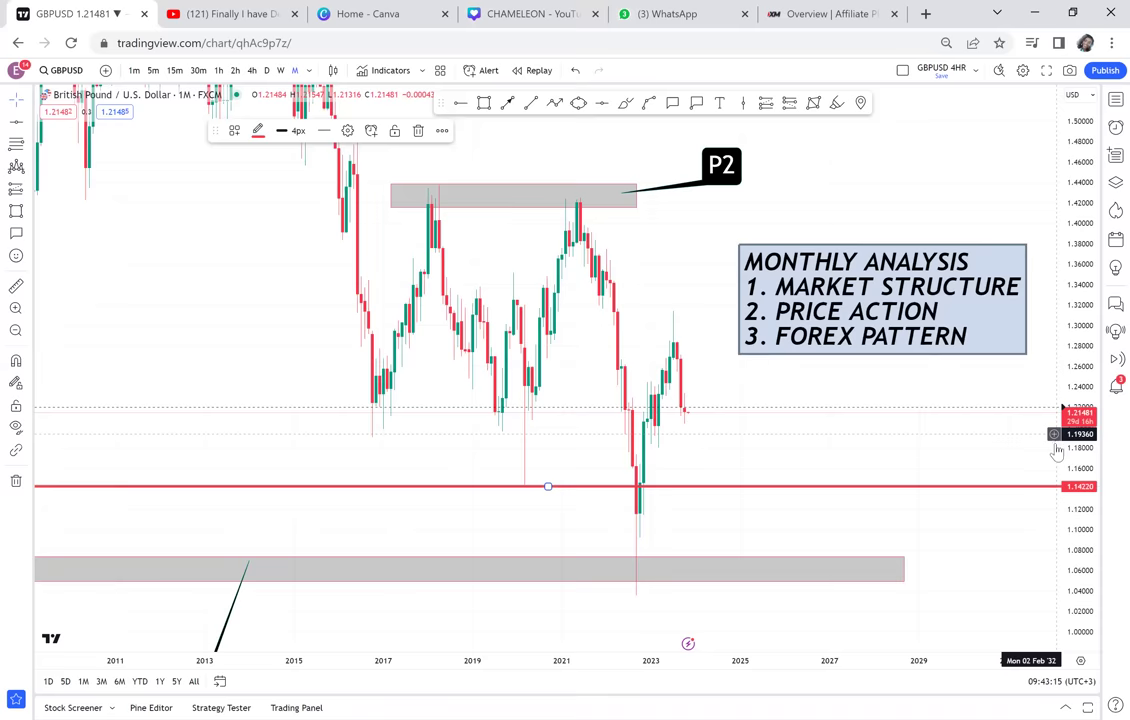
{"action": "left_click", "coordinate": [16, 286]}
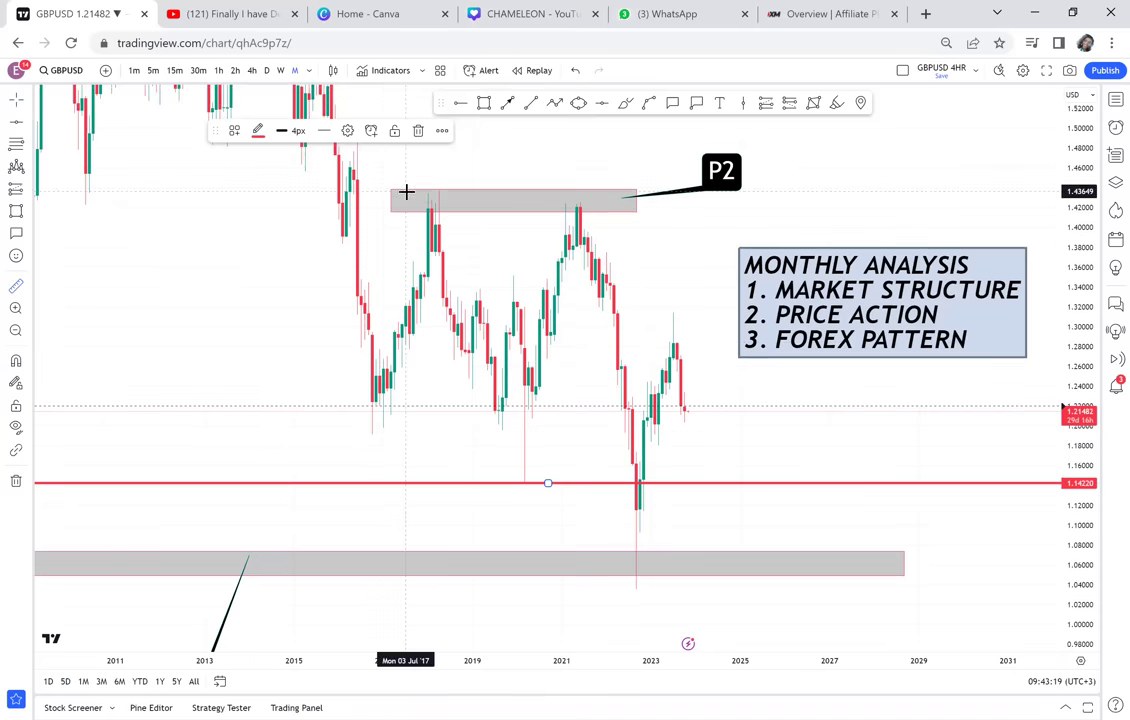
{"action": "left_click", "coordinate": [406, 191]}
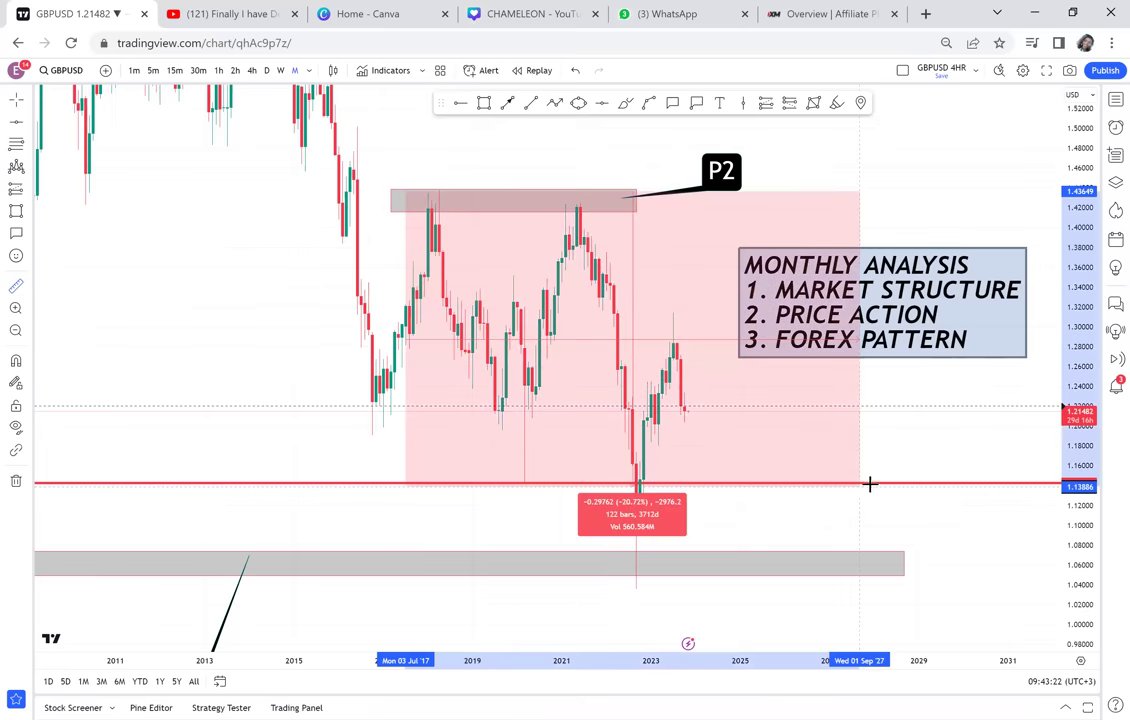
{"action": "left_click", "coordinate": [875, 481]}
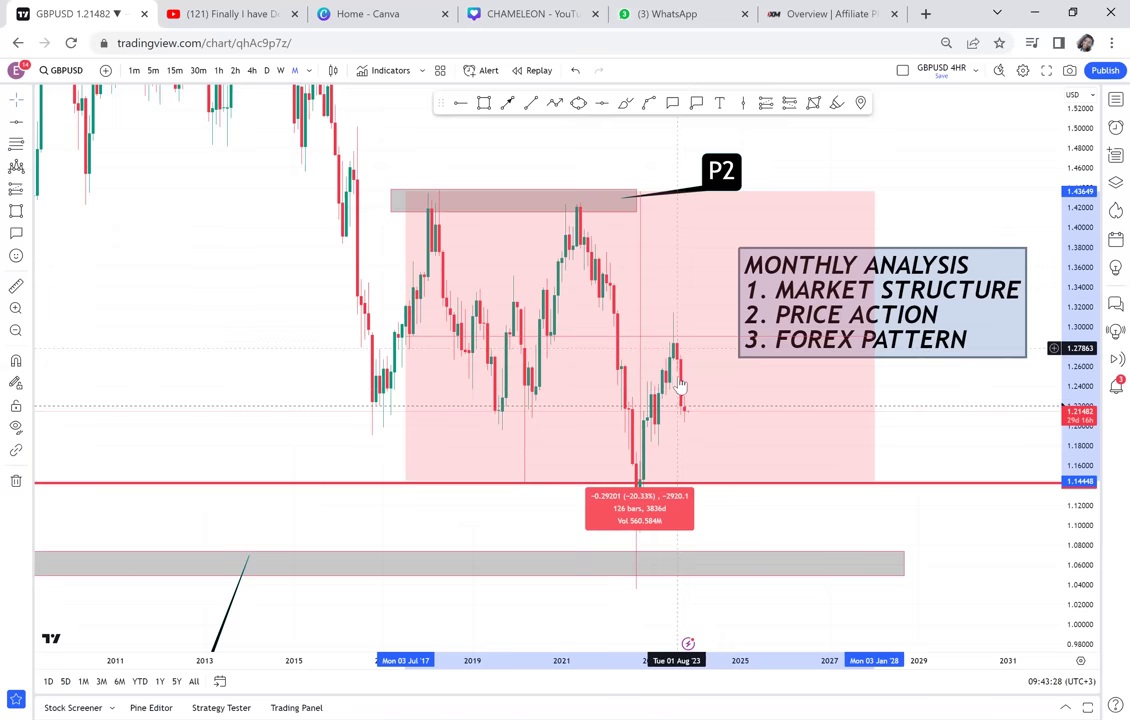
{"action": "left_click", "coordinate": [620, 491]}
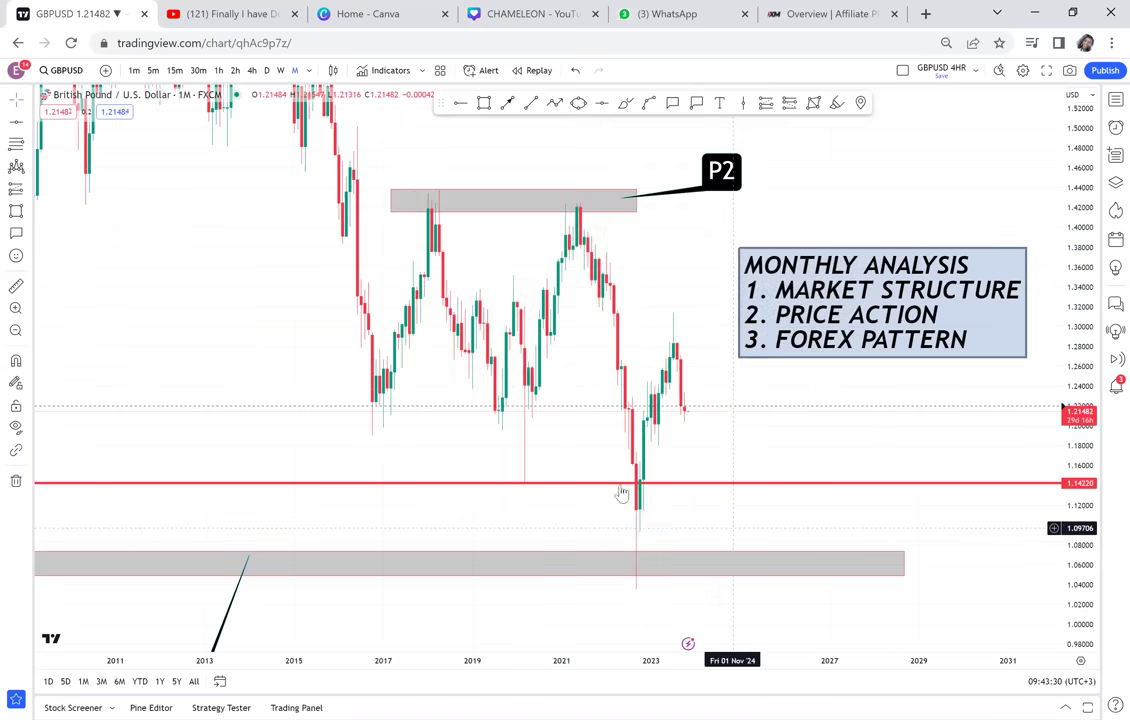
Step: Draw a yellow-filled rectangle matching the measured range's height, placed directly below the red line from about 1.142 to 0.848
{"action": "left_click", "coordinate": [484, 103]}
{"action": "mouse_move", "coordinate": [490, 137]}
{"action": "left_mouse_down"}
{"action": "mouse_move", "coordinate": [553, 429]}
{"action": "mouse_move", "coordinate": [598, 420]}
{"action": "left_mouse_up"}
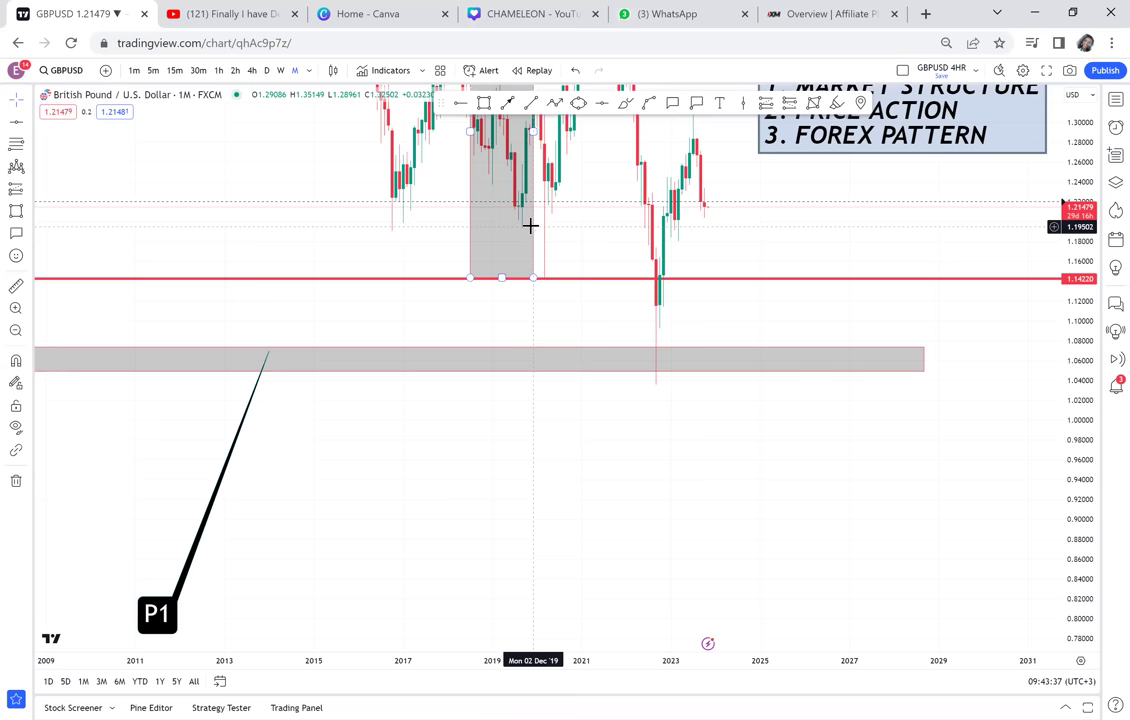
{"action": "mouse_move", "coordinate": [530, 221]}
{"action": "left_mouse_down"}
{"action": "mouse_move", "coordinate": [575, 295]}
{"action": "mouse_move", "coordinate": [651, 502]}
{"action": "mouse_move", "coordinate": [630, 522]}
{"action": "left_mouse_up"}
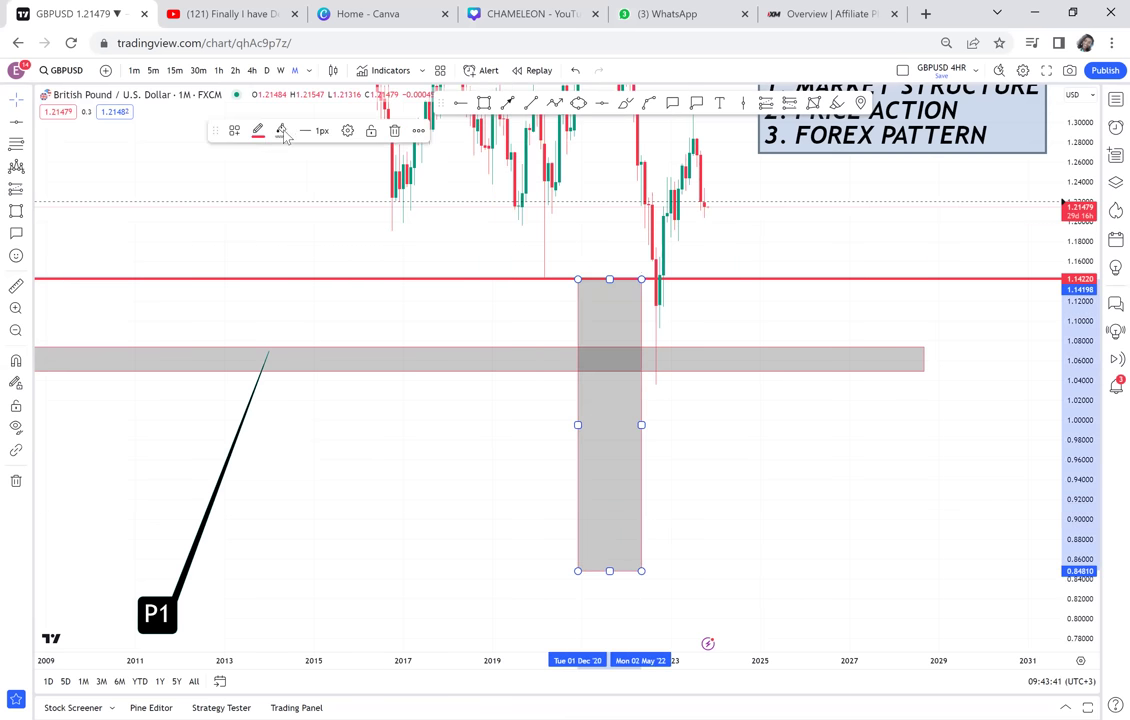
{"action": "left_click", "coordinate": [282, 131]}
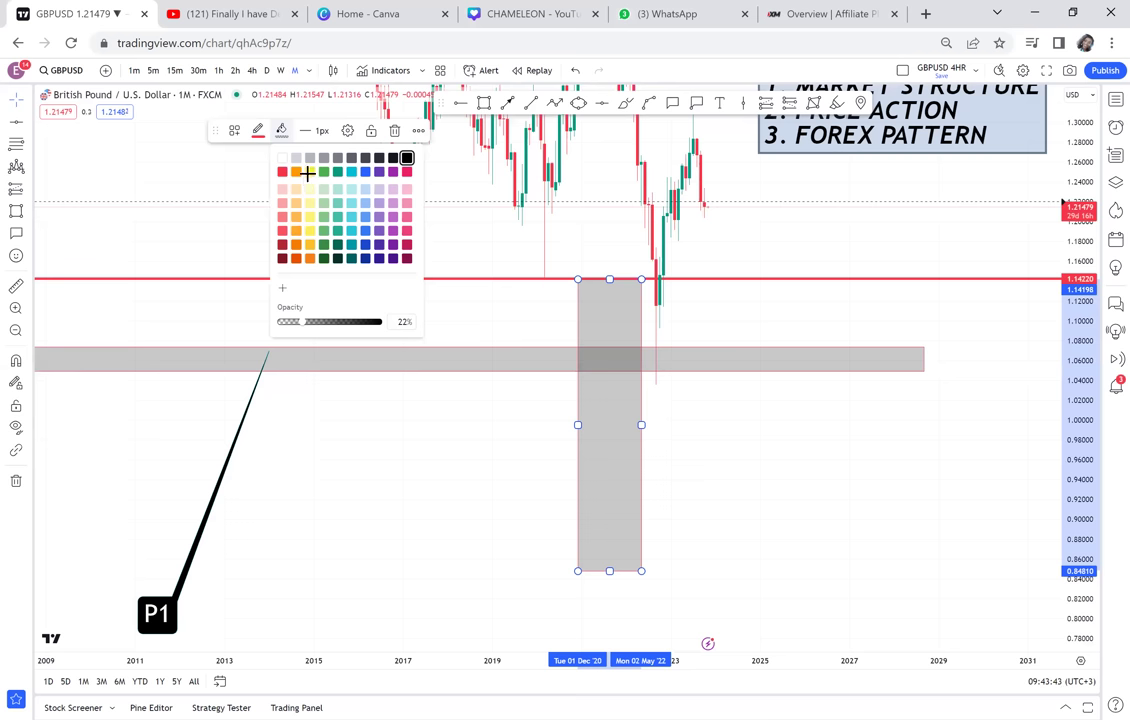
{"action": "left_click", "coordinate": [309, 172]}
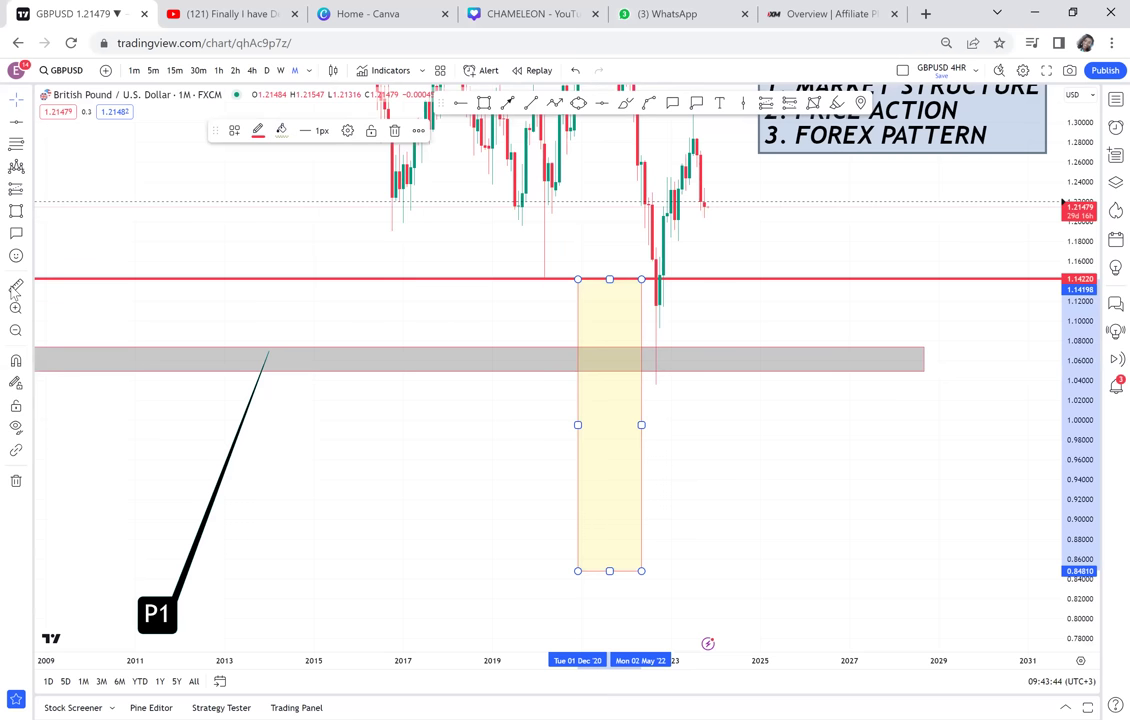
Step: Measure from the red line to the yellow rectangle's lower edge and place a horizontal line midway, at about 0.995
{"action": "left_click", "coordinate": [488, 278]}
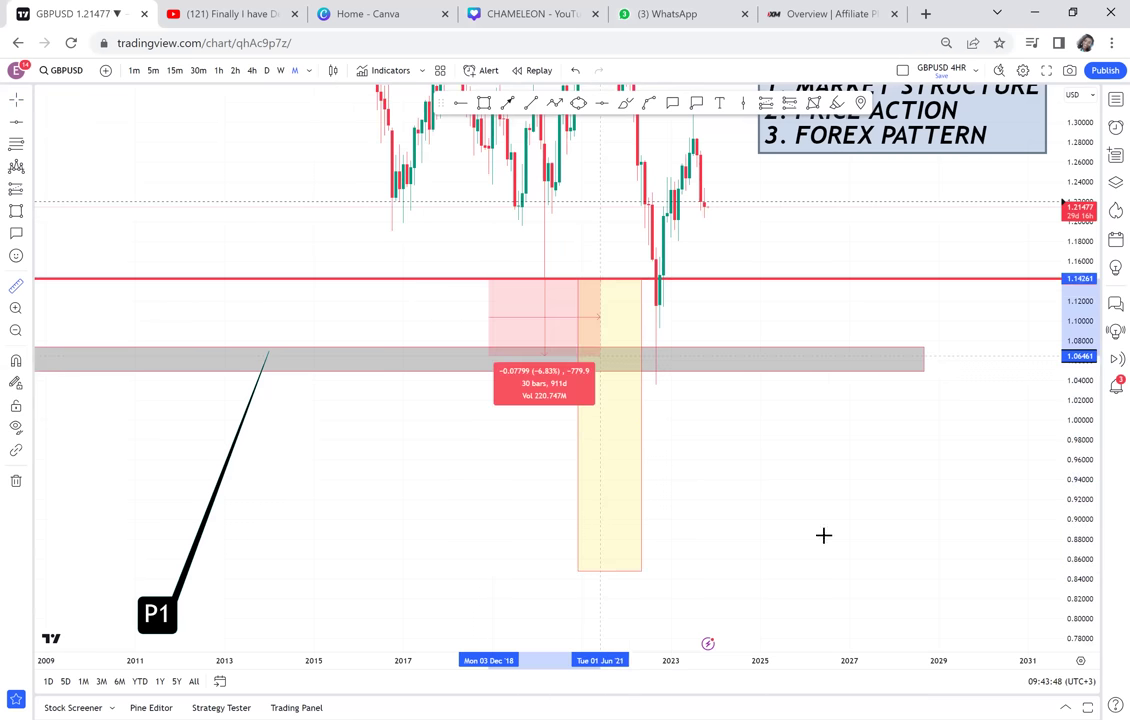
{"action": "left_click", "coordinate": [953, 571]}
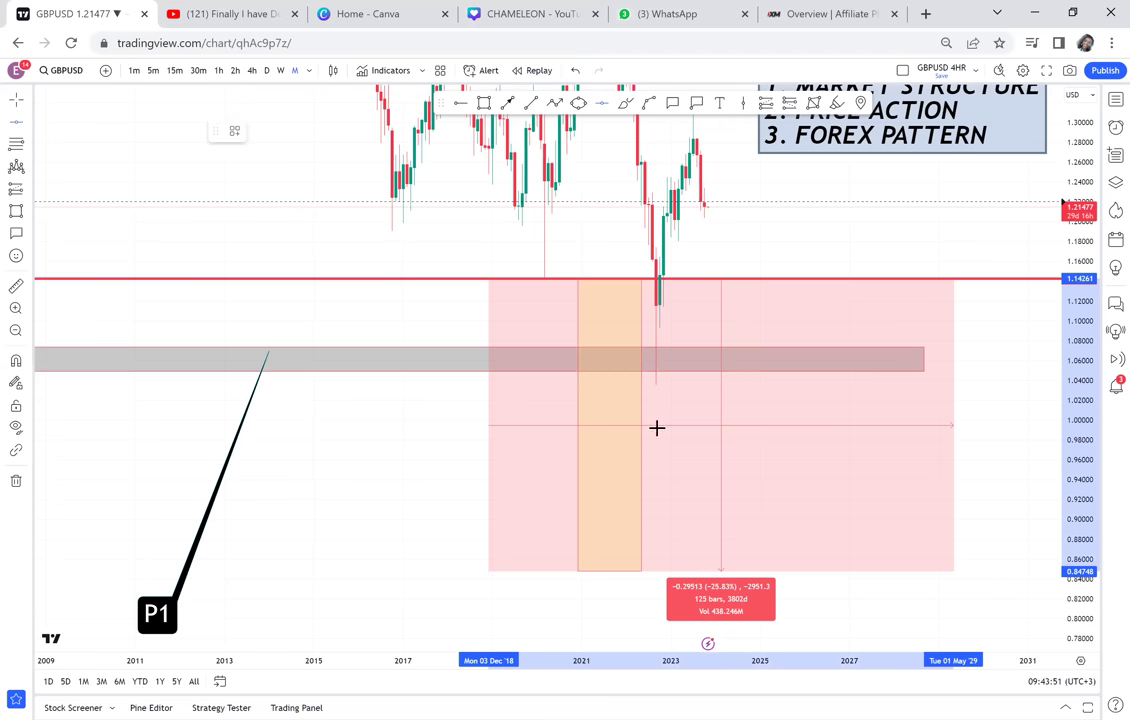
{"action": "left_click", "coordinate": [598, 428]}
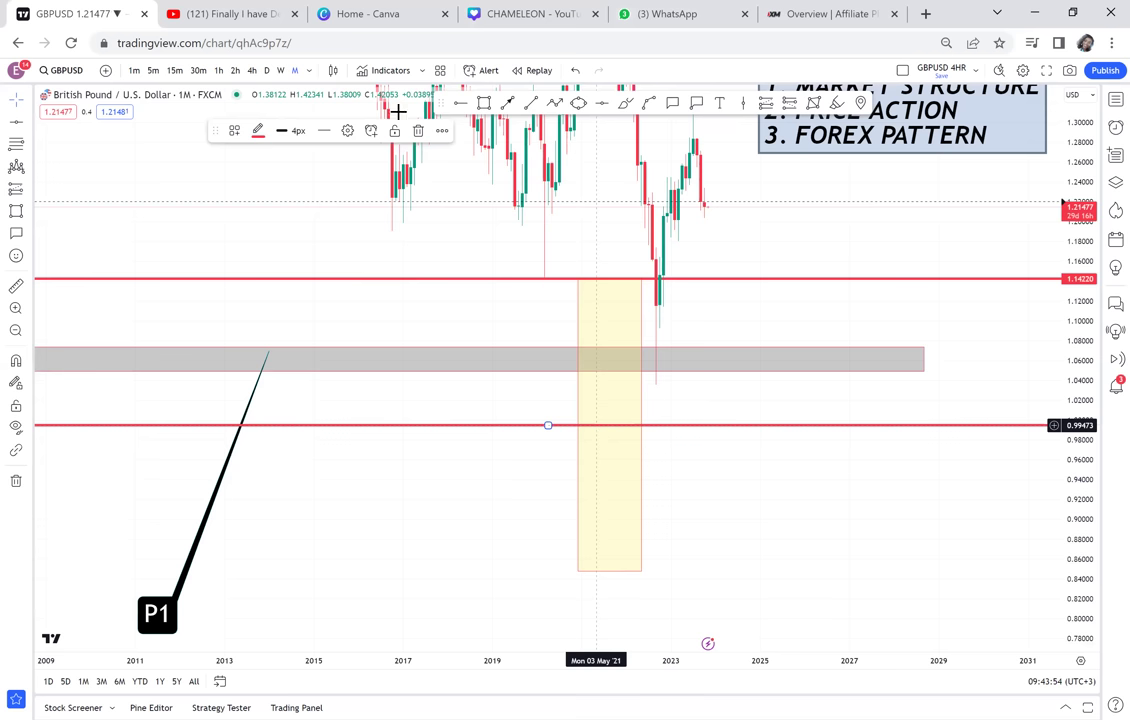
Step: Place a horizontal line at the yellow rectangle's lower edge, at about 0.848, and colour the midpoint line green
{"action": "left_click", "coordinate": [604, 105]}
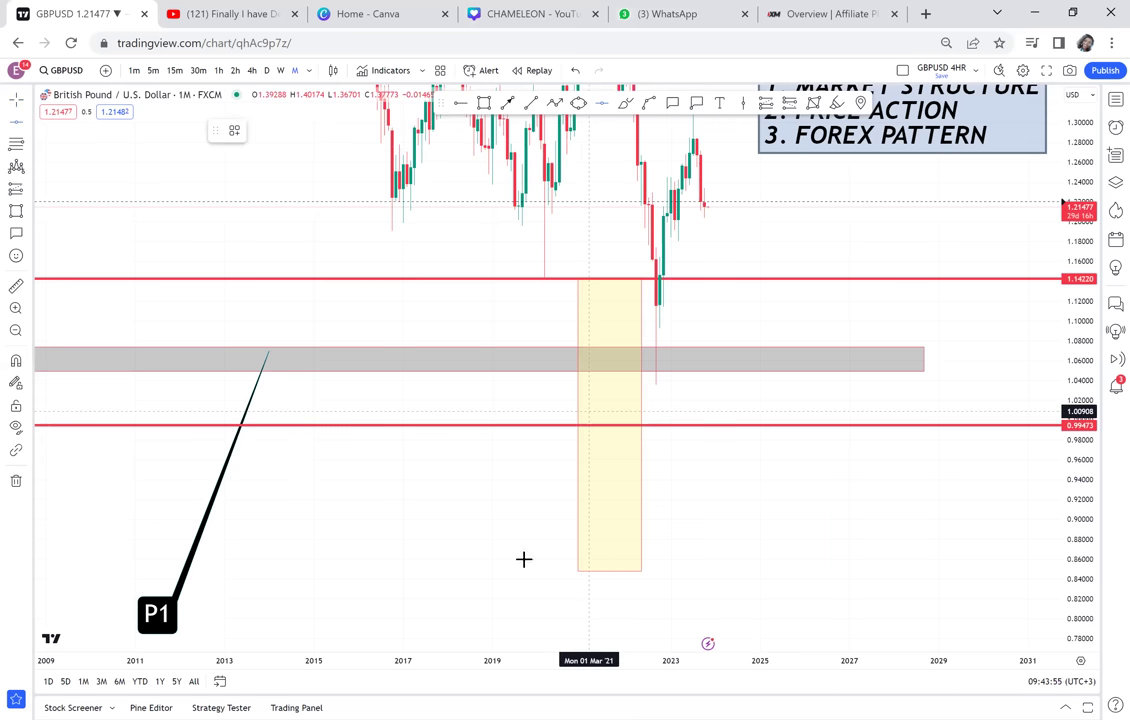
{"action": "left_click", "coordinate": [508, 571]}
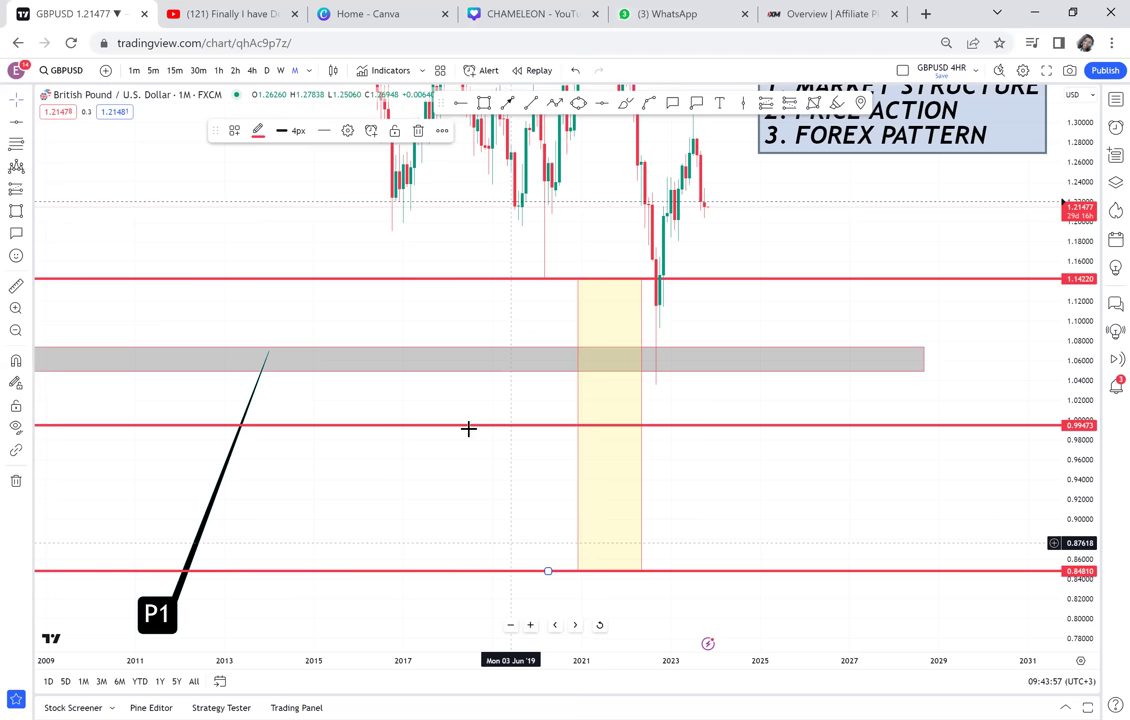
{"action": "left_click", "coordinate": [468, 428]}
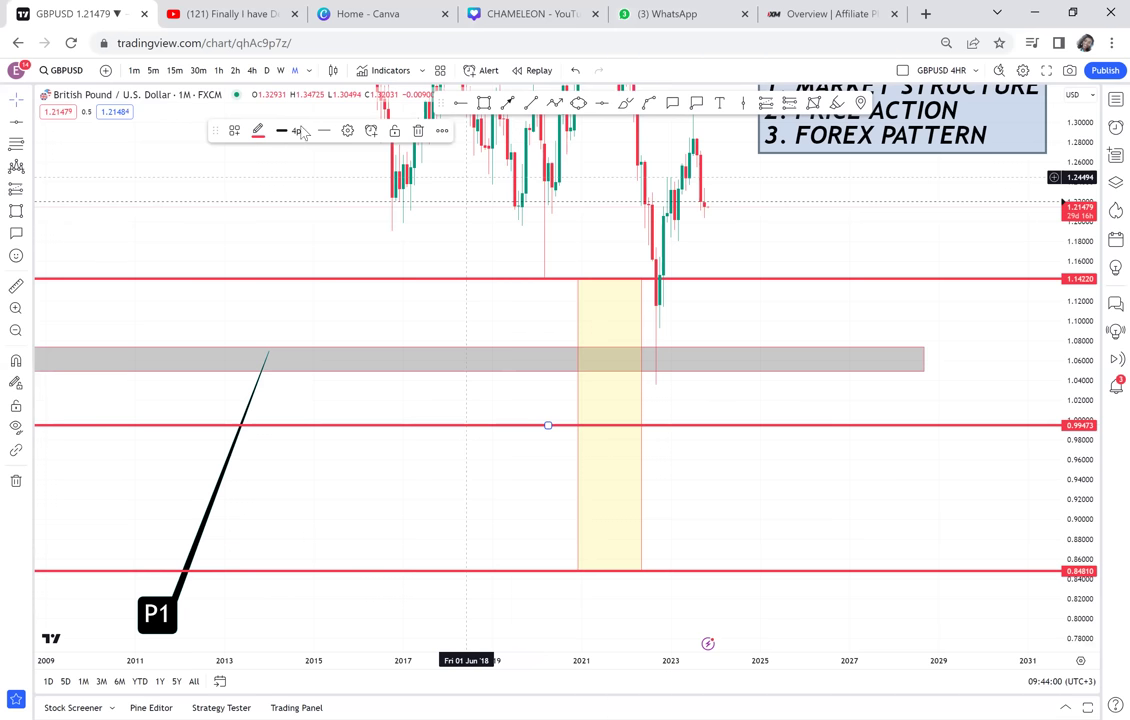
{"action": "left_click", "coordinate": [258, 130]}
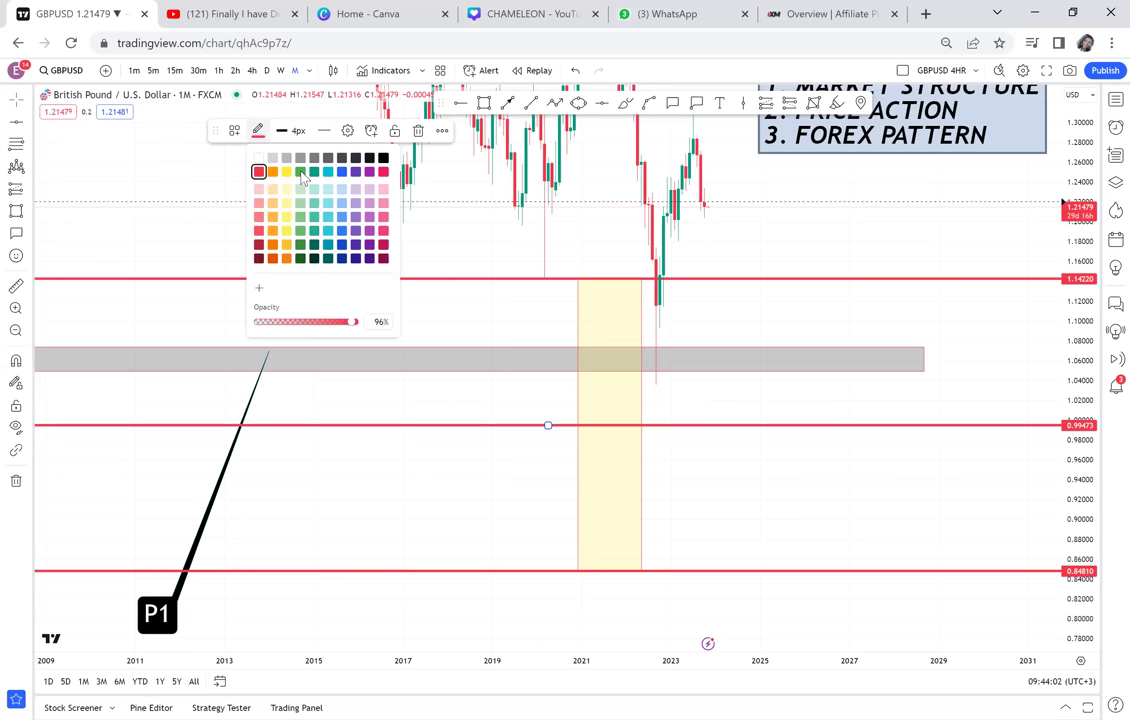
{"action": "left_click", "coordinate": [311, 174]}
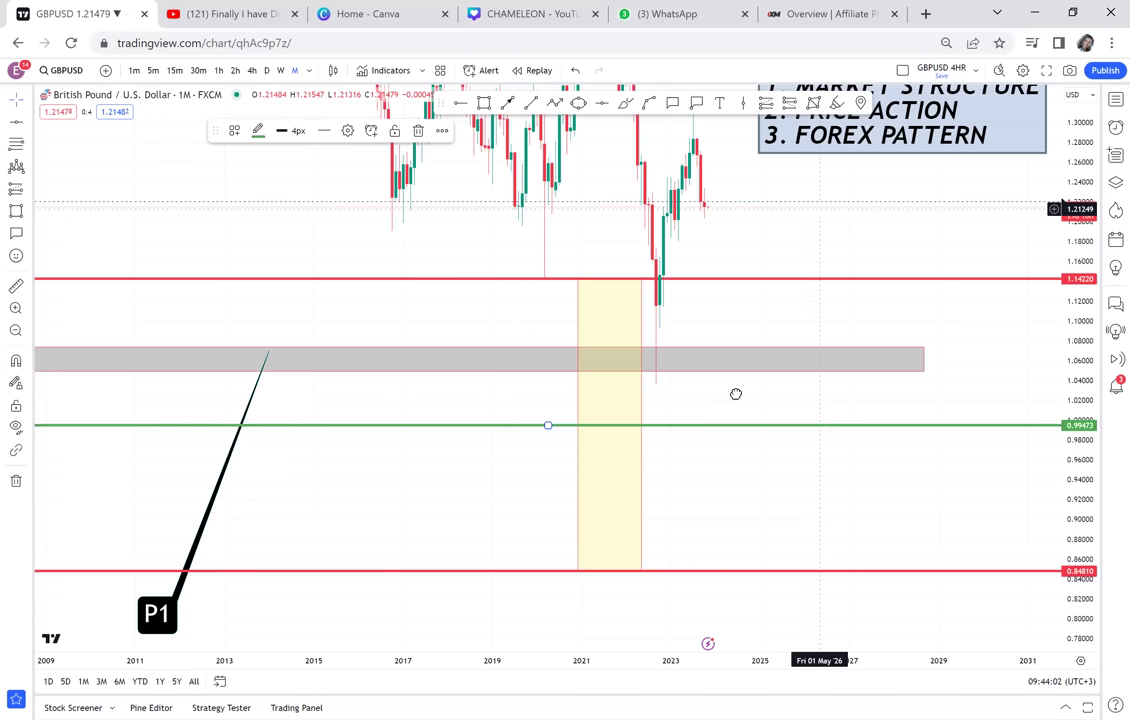
Step: Place a horizontal ray at about 1.231 starting from the February 2023 candle
{"action": "left_click_drag", "start_coordinate": [736, 394], "coordinate": [667, 388]}
{"action": "left_click_drag", "start_coordinate": [532, 471], "coordinate": [656, 436]}
{"action": "scroll", "coordinate": [685, 337], "scroll_direction": "up", "scroll_amount": 1}
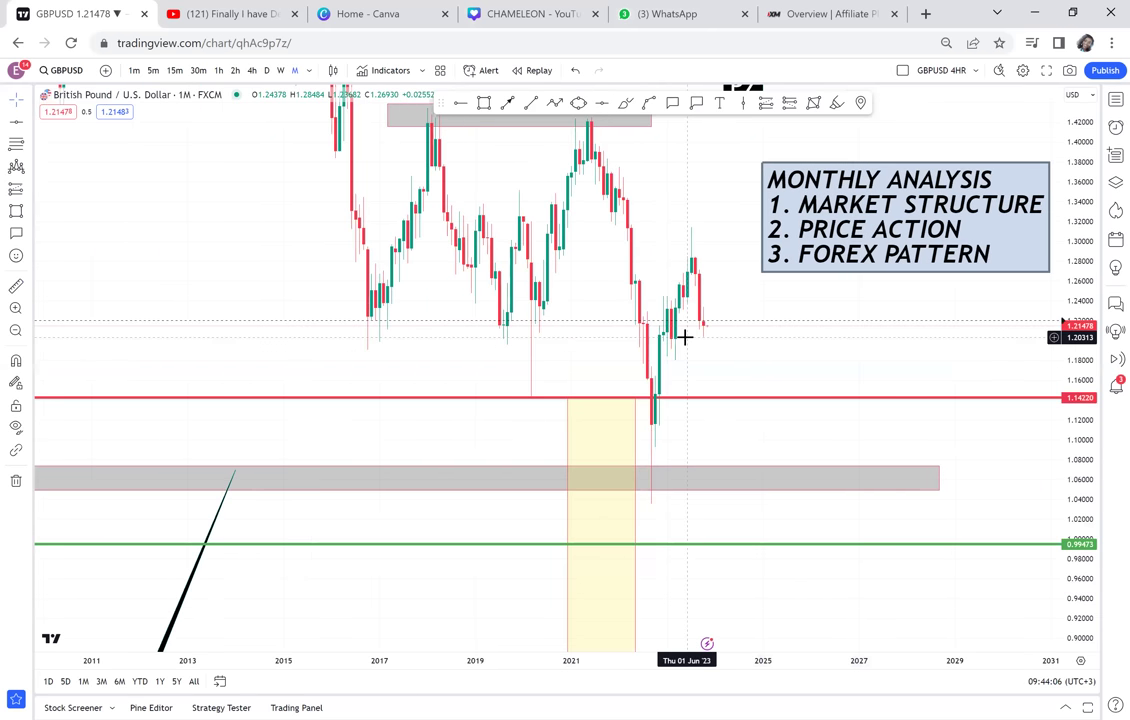
{"action": "scroll", "coordinate": [680, 270], "scroll_direction": "up", "scroll_amount": 1}
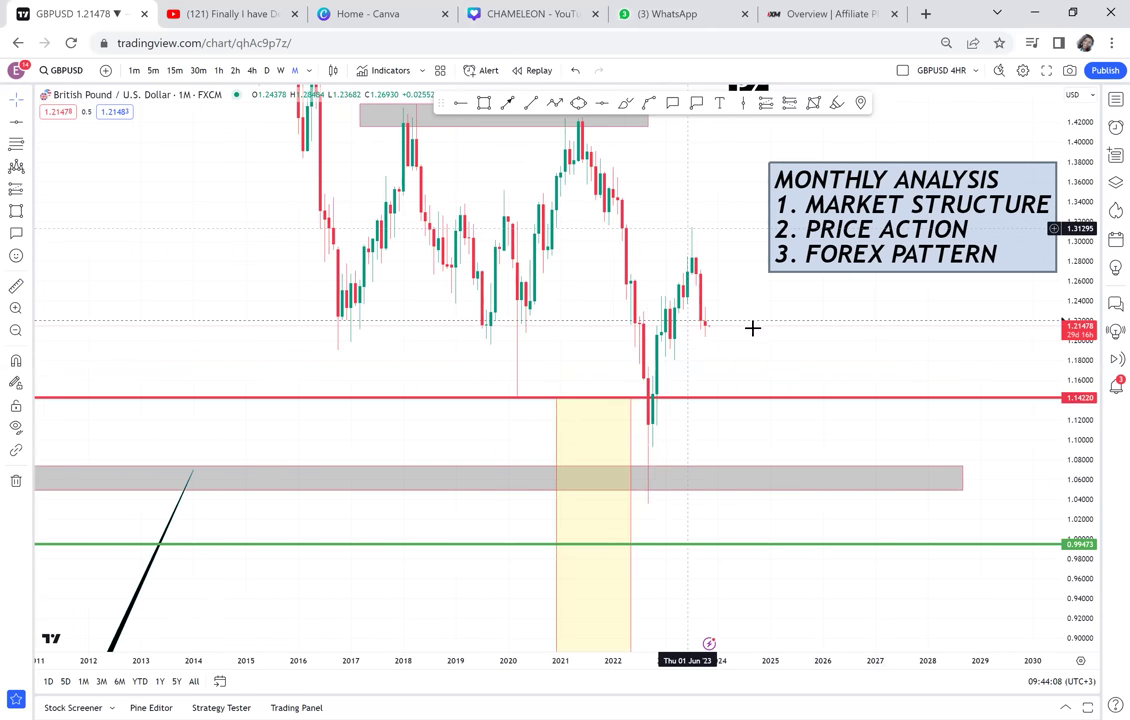
{"action": "left_click_drag", "start_coordinate": [717, 332], "coordinate": [676, 330]}
{"action": "scroll", "coordinate": [676, 330], "scroll_direction": "up", "scroll_amount": 1}
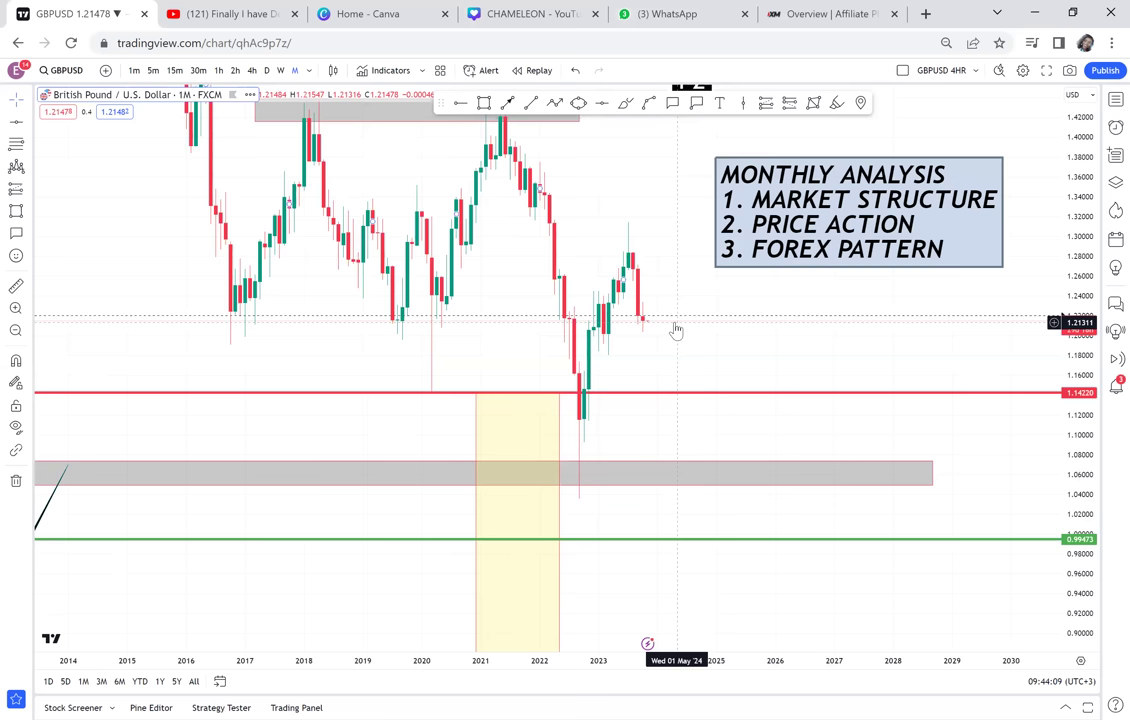
{"action": "scroll", "coordinate": [676, 330], "scroll_direction": "up", "scroll_amount": 1}
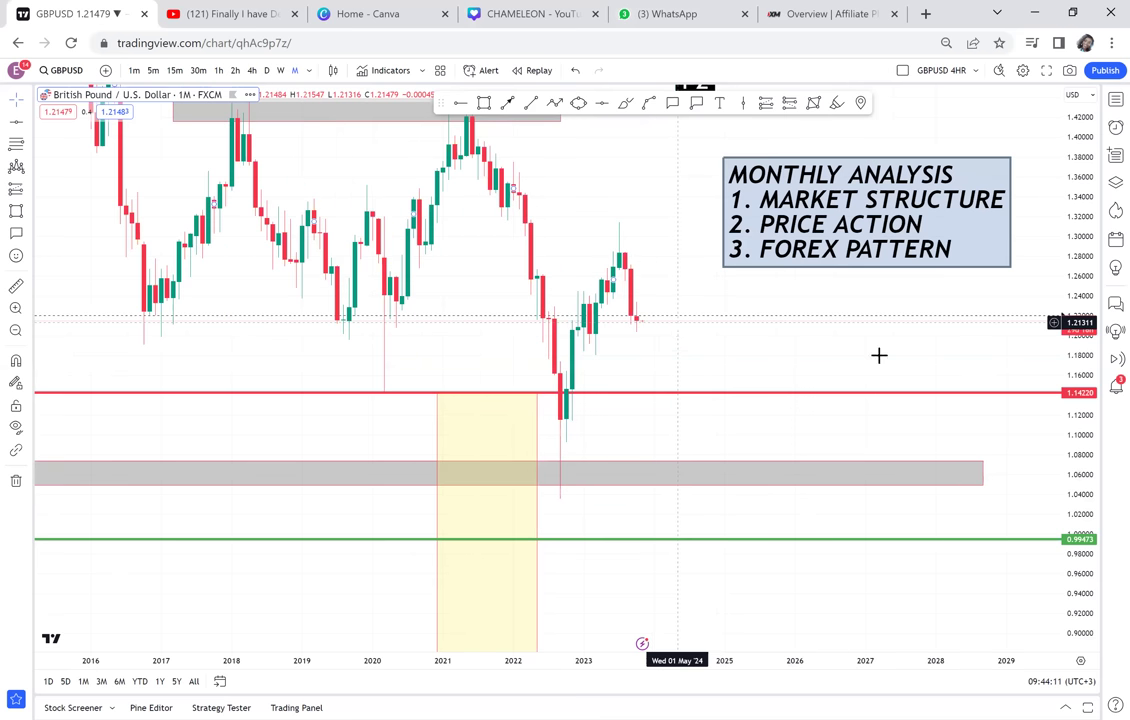
{"action": "scroll", "coordinate": [878, 355], "scroll_direction": "up", "scroll_amount": 1}
{"action": "left_click_drag", "start_coordinate": [1089, 427], "coordinate": [1060, 238]}
{"action": "left_click_drag", "start_coordinate": [846, 269], "coordinate": [832, 353]}
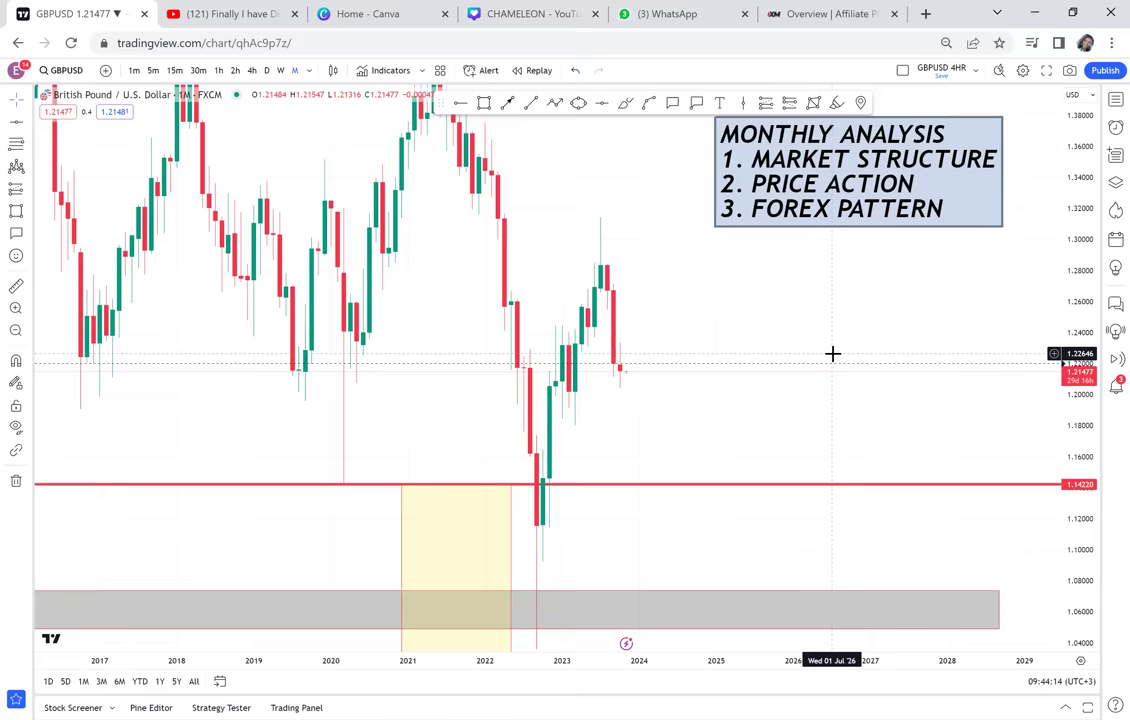
{"action": "scroll", "coordinate": [485, 135], "scroll_direction": "up", "scroll_amount": 1}
{"action": "left_click", "coordinate": [461, 104]}
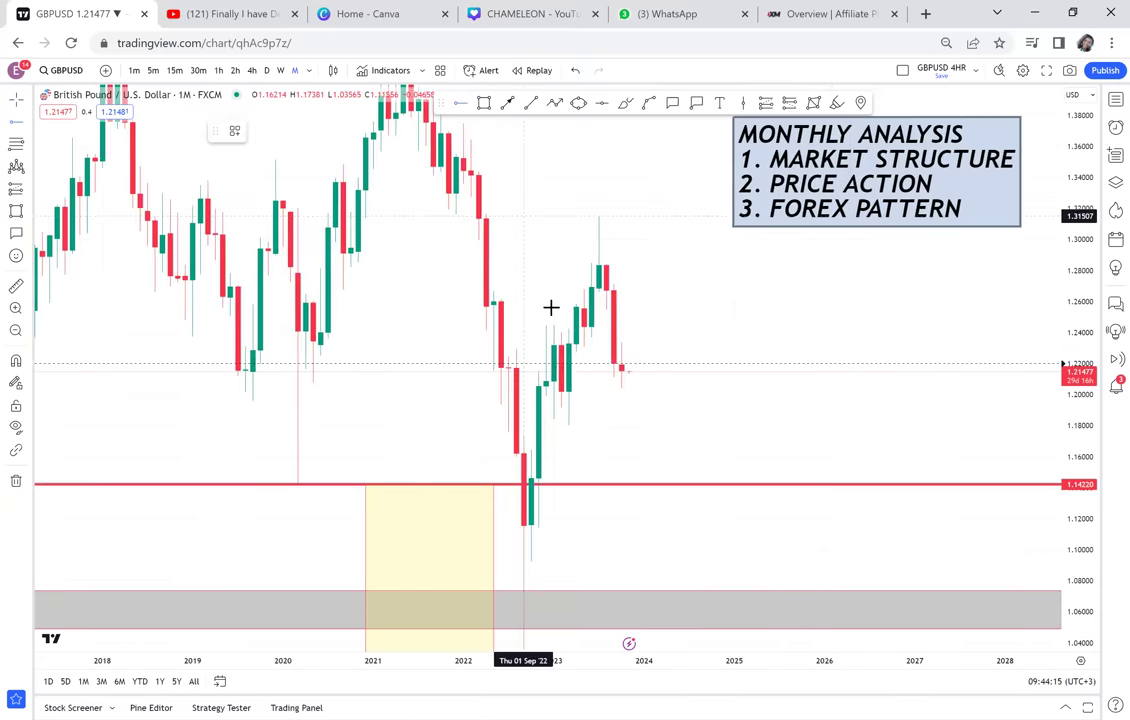
{"action": "left_click", "coordinate": [561, 346]}
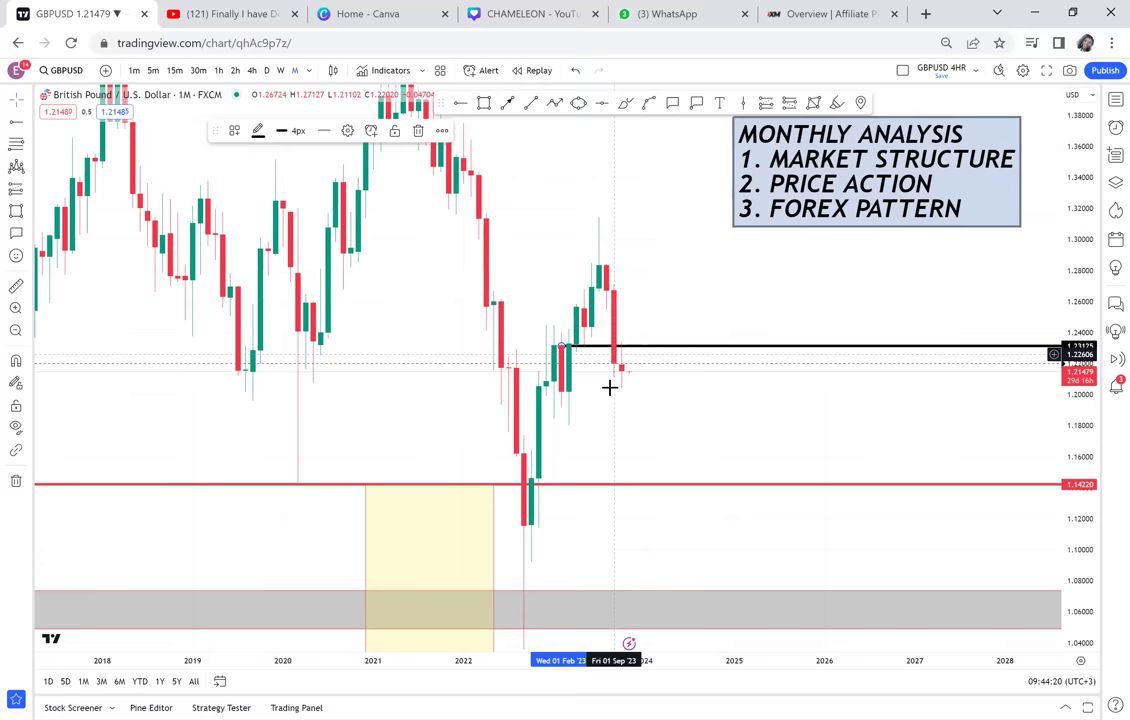
Step: Try a yellow rectangle zone from about 1.202 to 1.179, spanning August 2022 to June 2026, and delete it
{"action": "left_click", "coordinate": [486, 105]}
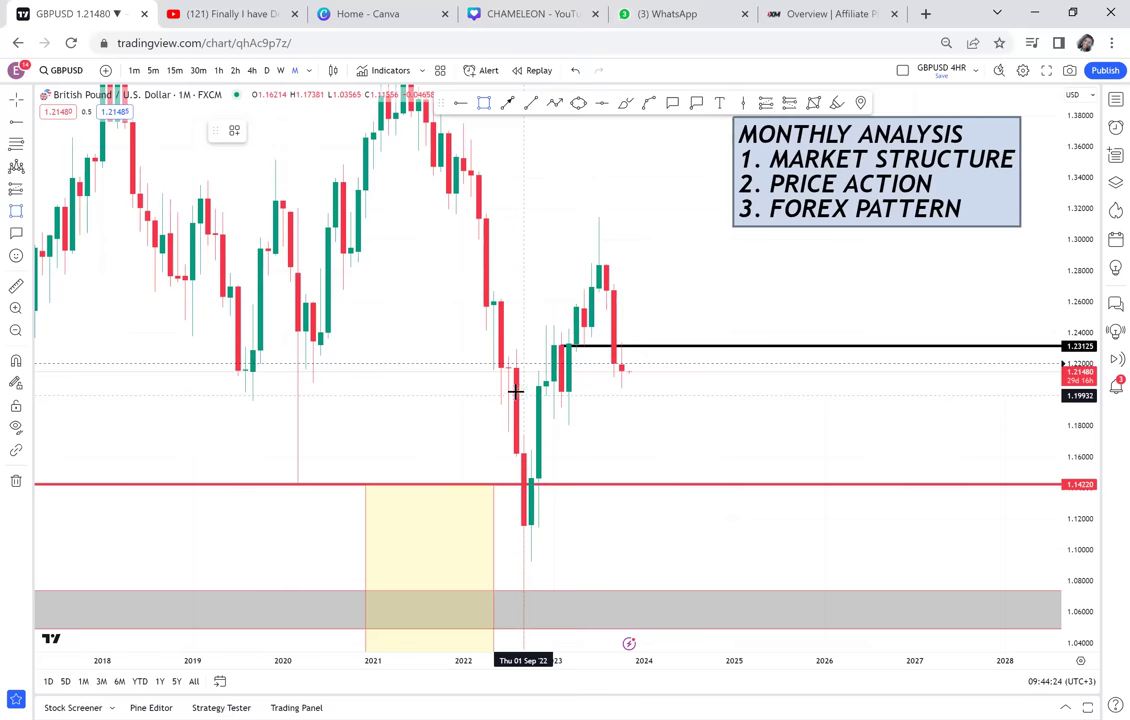
{"action": "left_click", "coordinate": [514, 393]}
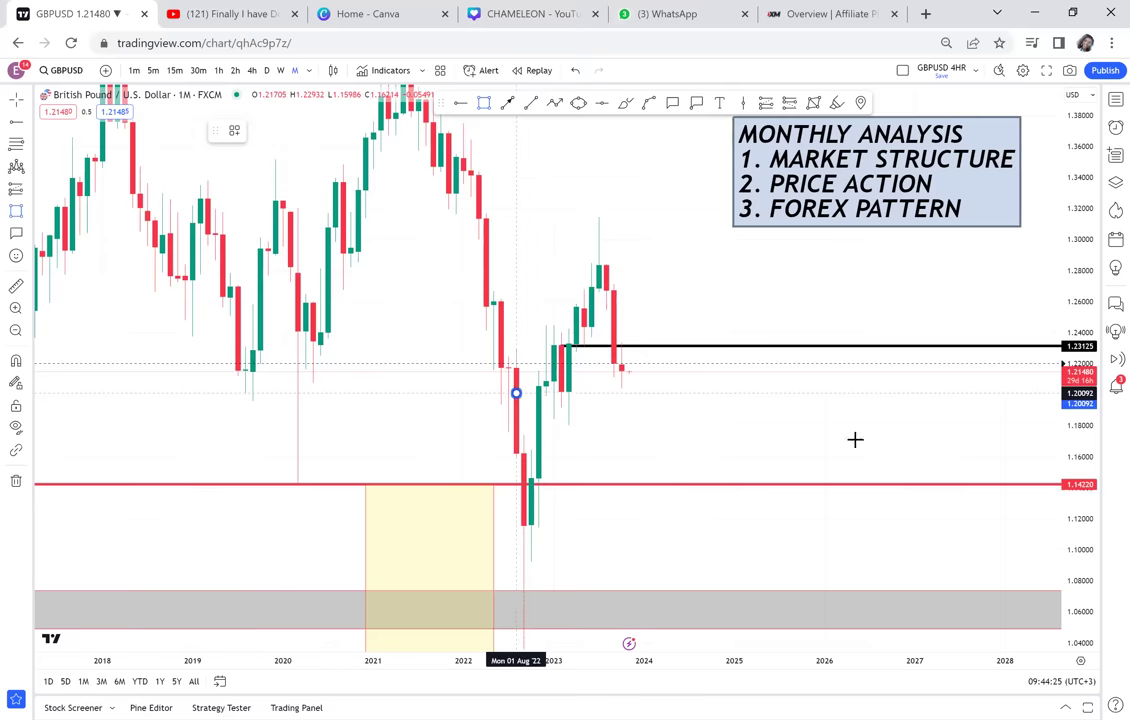
{"action": "left_click", "coordinate": [863, 429]}
{"action": "left_click", "coordinate": [863, 427]}
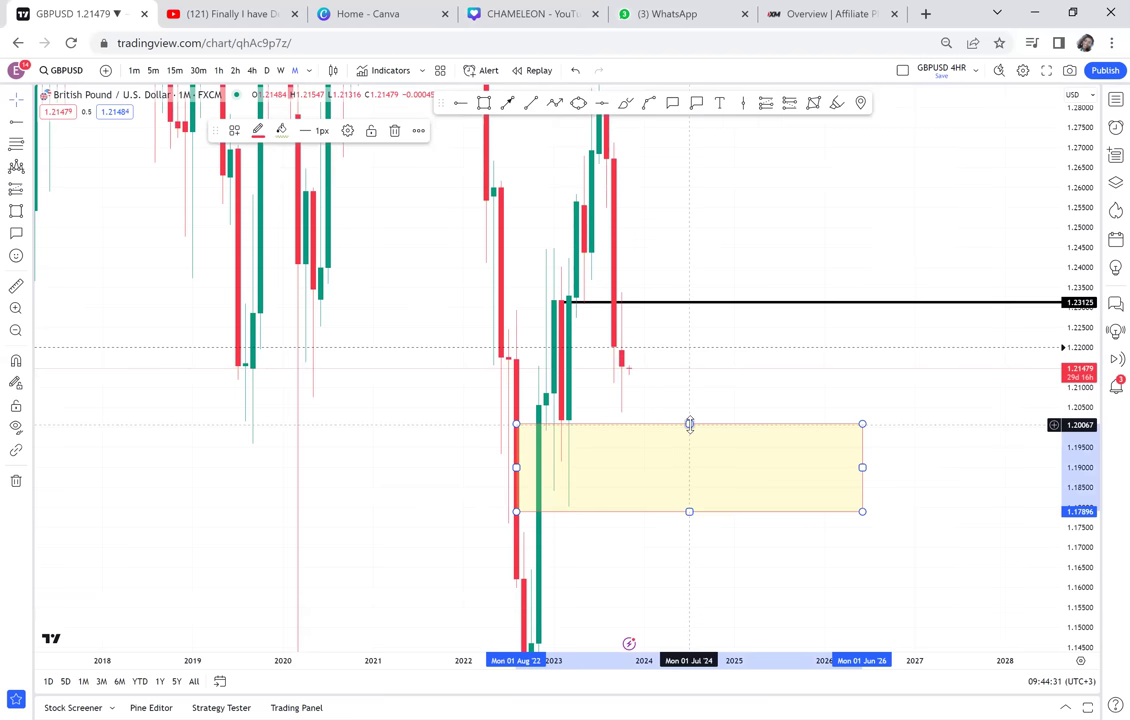
{"action": "left_click_drag", "start_coordinate": [708, 421], "coordinate": [709, 421]}
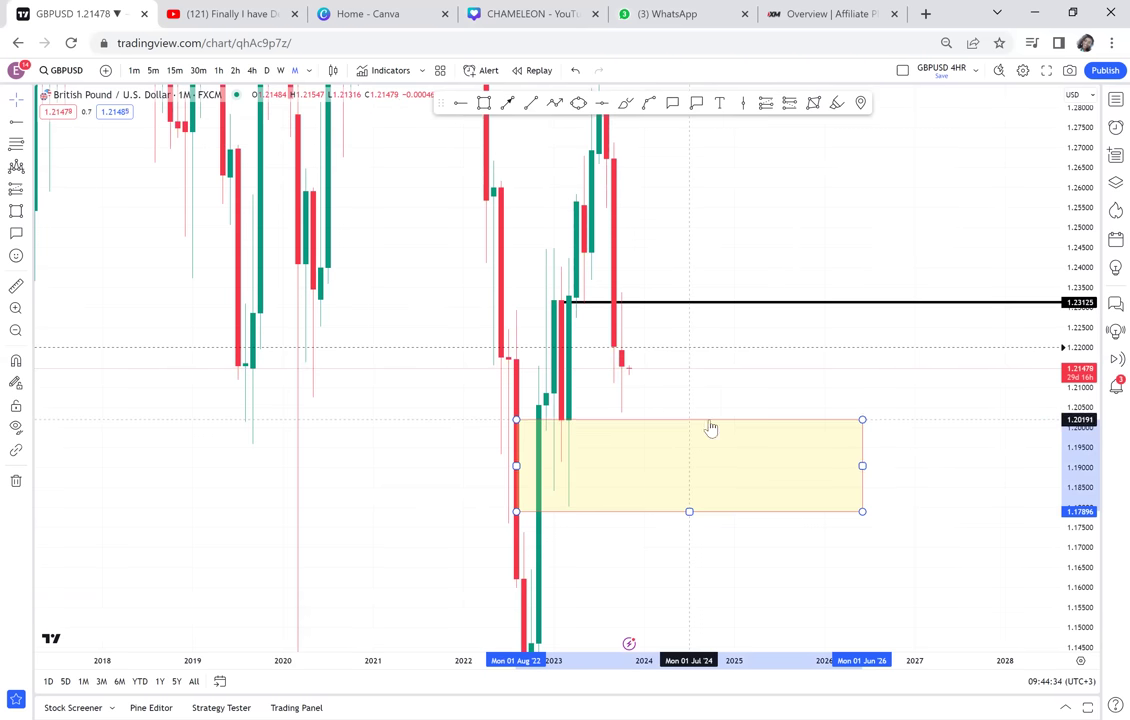
{"action": "left_click_drag", "start_coordinate": [1077, 185], "coordinate": [1019, 545]}
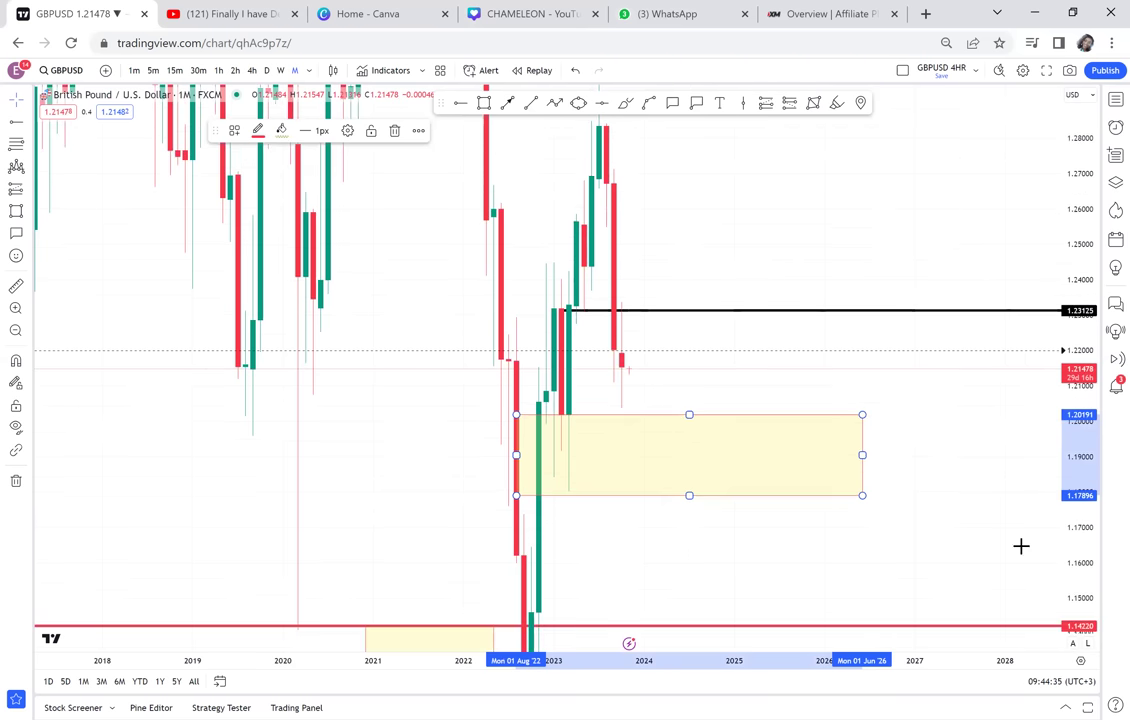
{"action": "left_click_drag", "start_coordinate": [824, 350], "coordinate": [714, 227]}
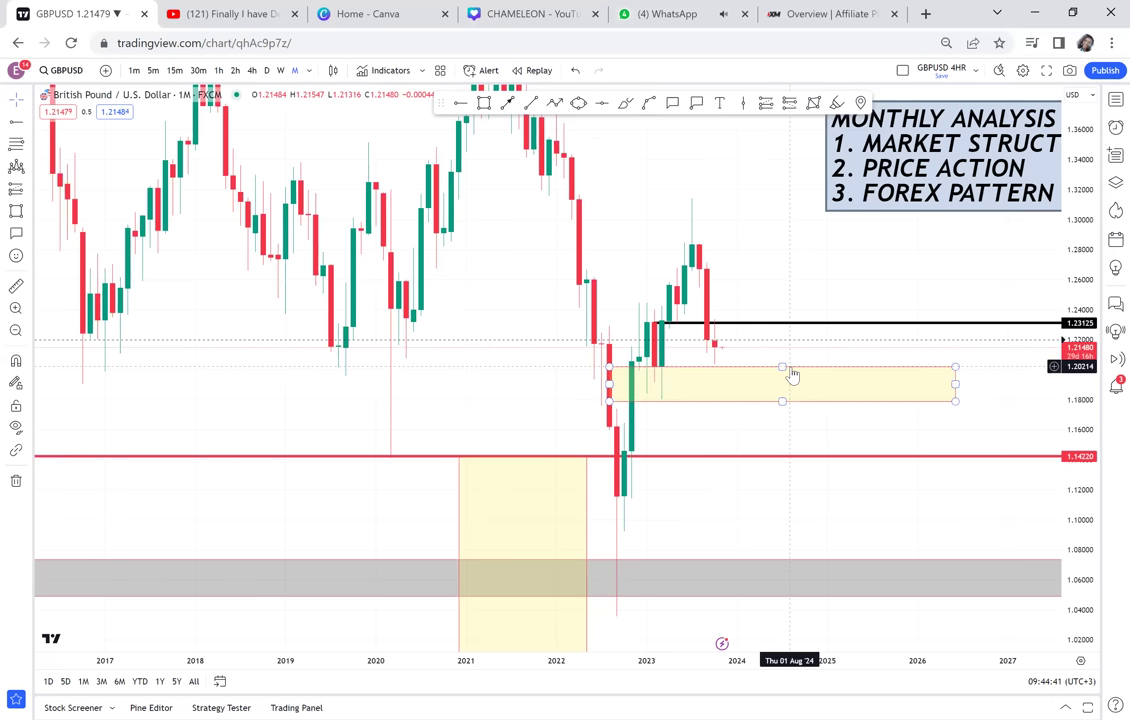
{"action": "key", "text": "Delete"}
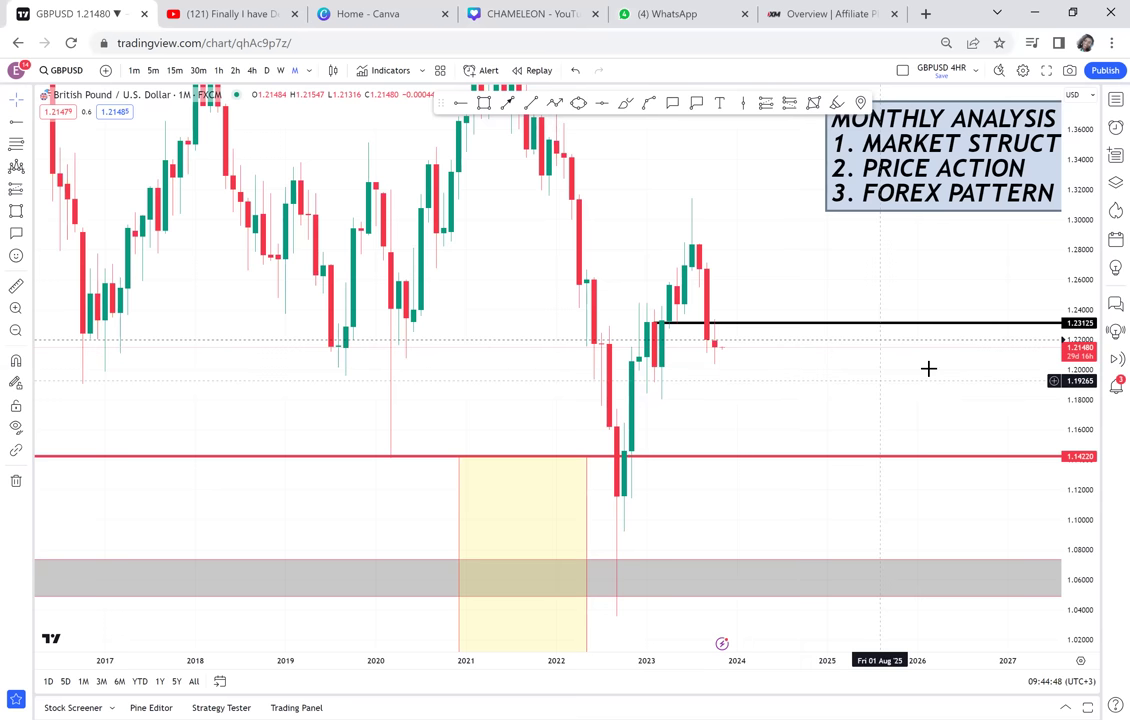
Step: Place a horizontal ray at about 1.180 starting from March 2022, touching the low of the 2023 pullback
{"action": "left_click_drag", "start_coordinate": [910, 366], "coordinate": [819, 355]}
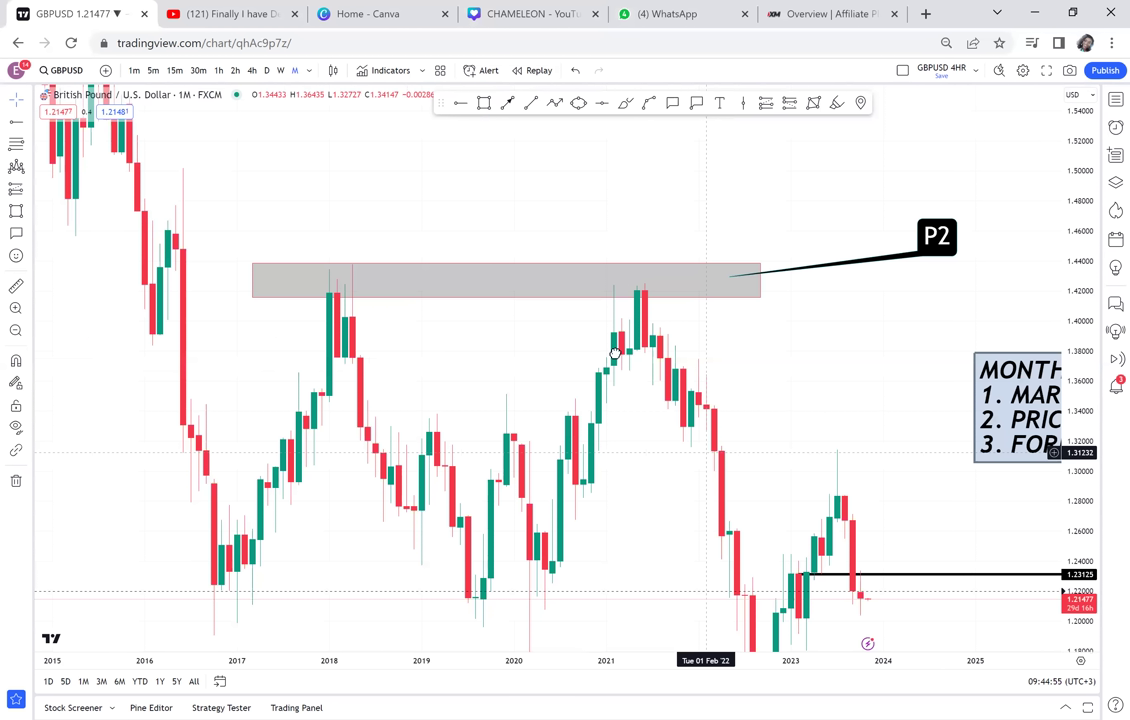
{"action": "left_click_drag", "start_coordinate": [615, 354], "coordinate": [506, 257]}
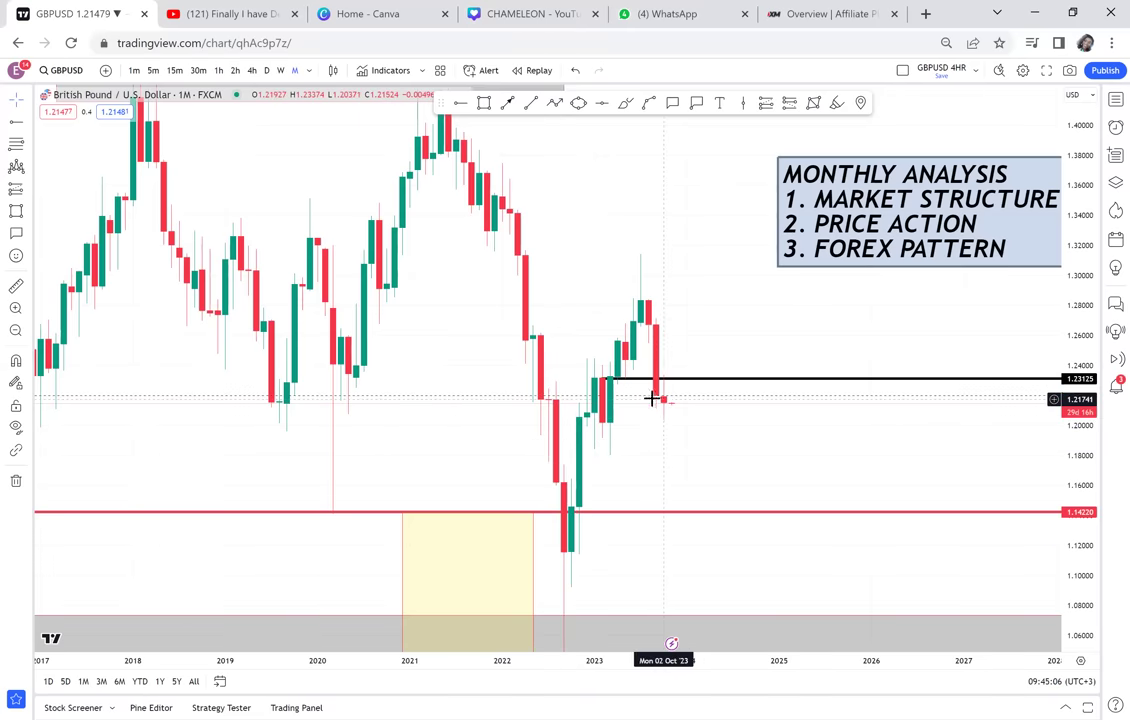
{"action": "left_click_drag", "start_coordinate": [725, 462], "coordinate": [640, 399]}
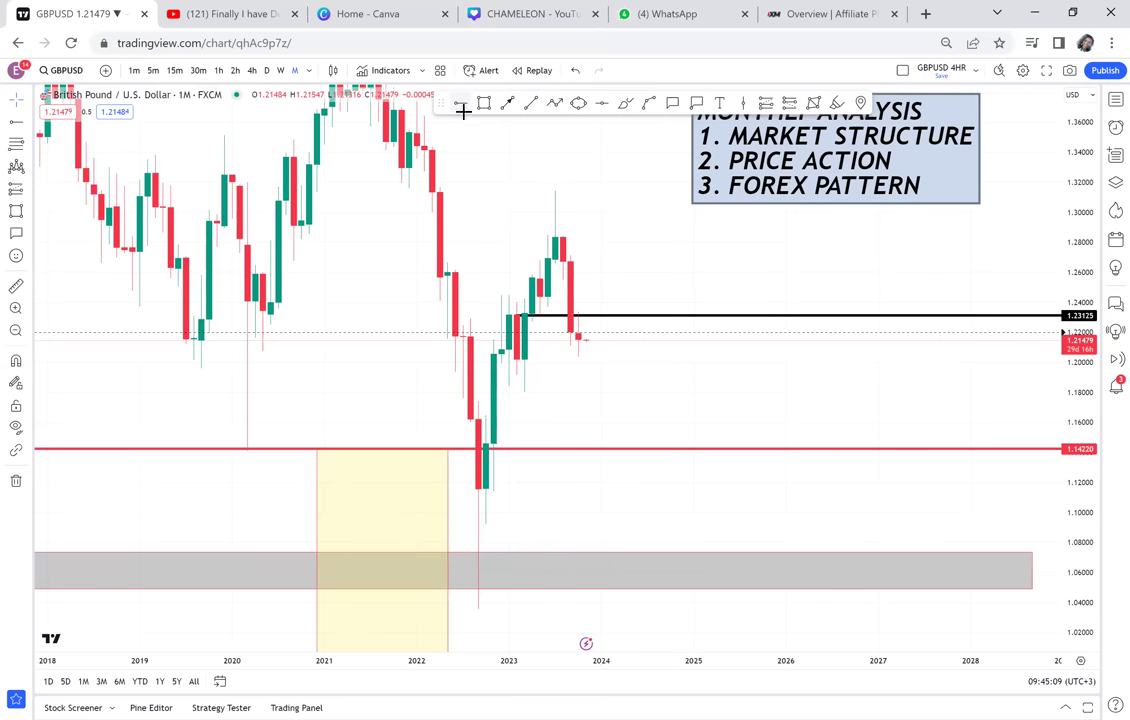
{"action": "left_click", "coordinate": [432, 393]}
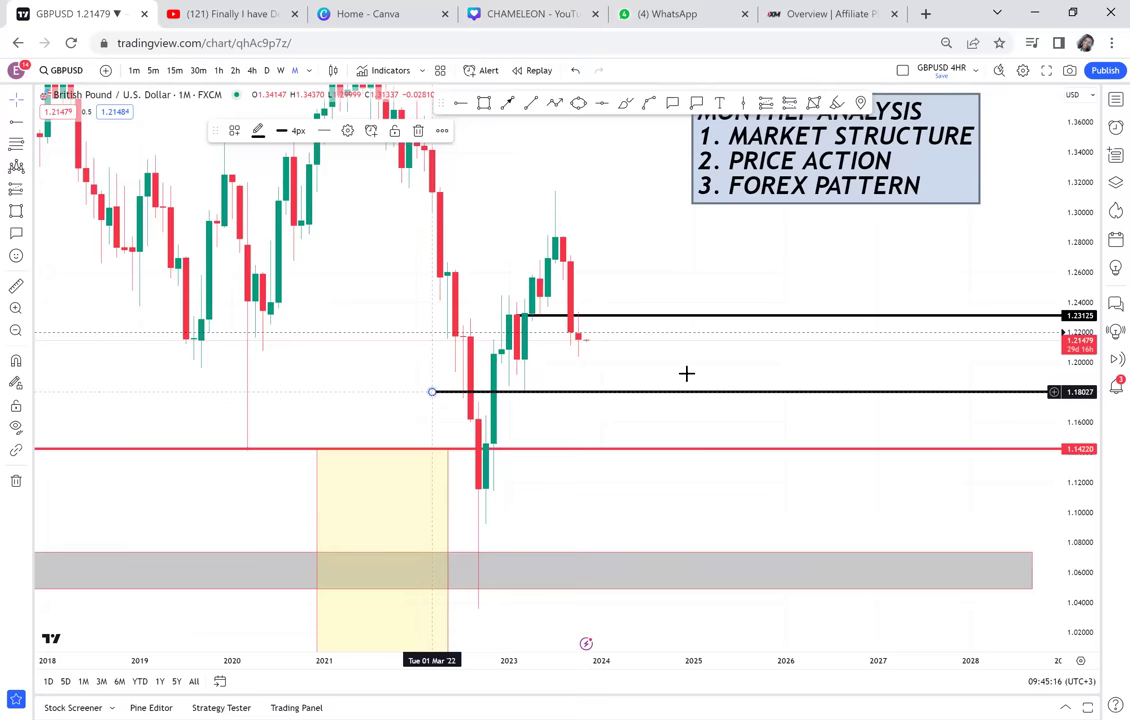
Step: Switch the chart to GBPJPY from the watchlist and hide the watchlist again
{"action": "left_click_drag", "start_coordinate": [915, 282], "coordinate": [812, 353]}
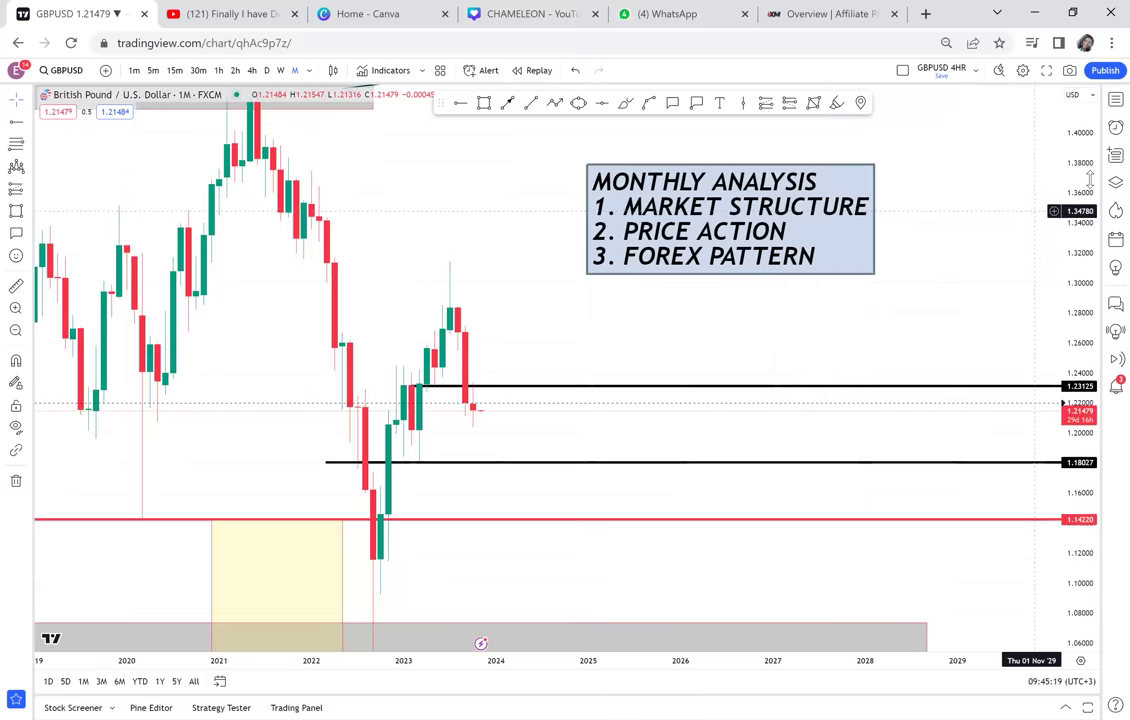
{"action": "left_click", "coordinate": [1115, 99]}
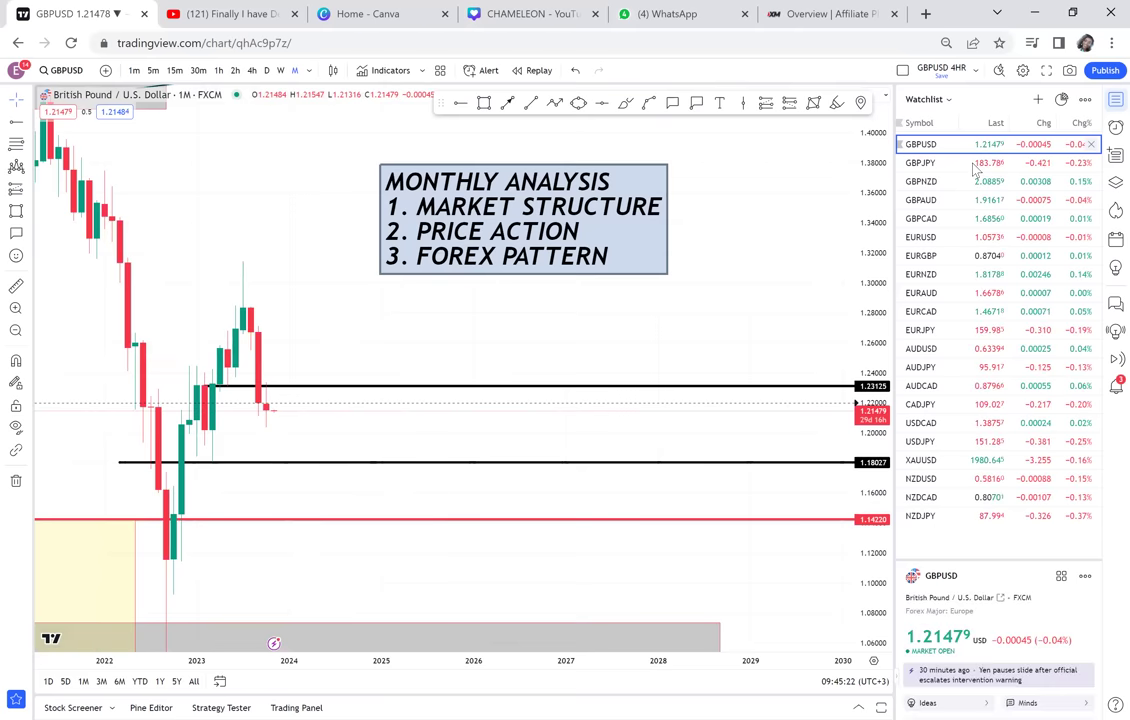
{"action": "left_click", "coordinate": [974, 164]}
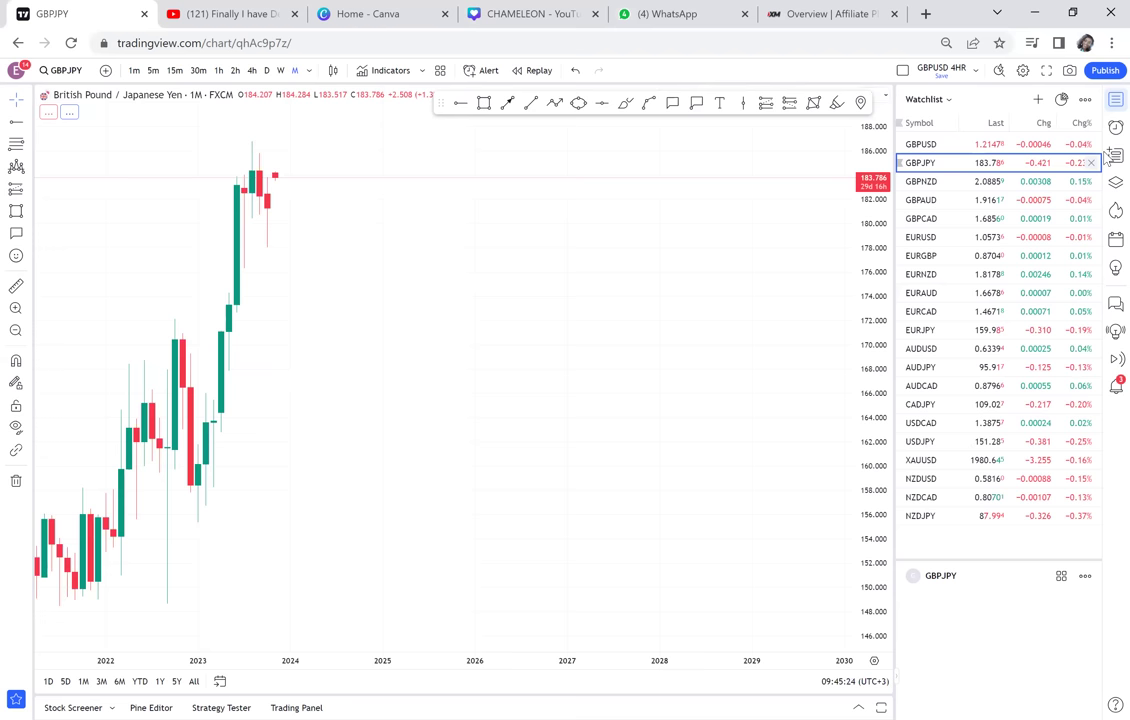
{"action": "left_click", "coordinate": [1107, 104]}
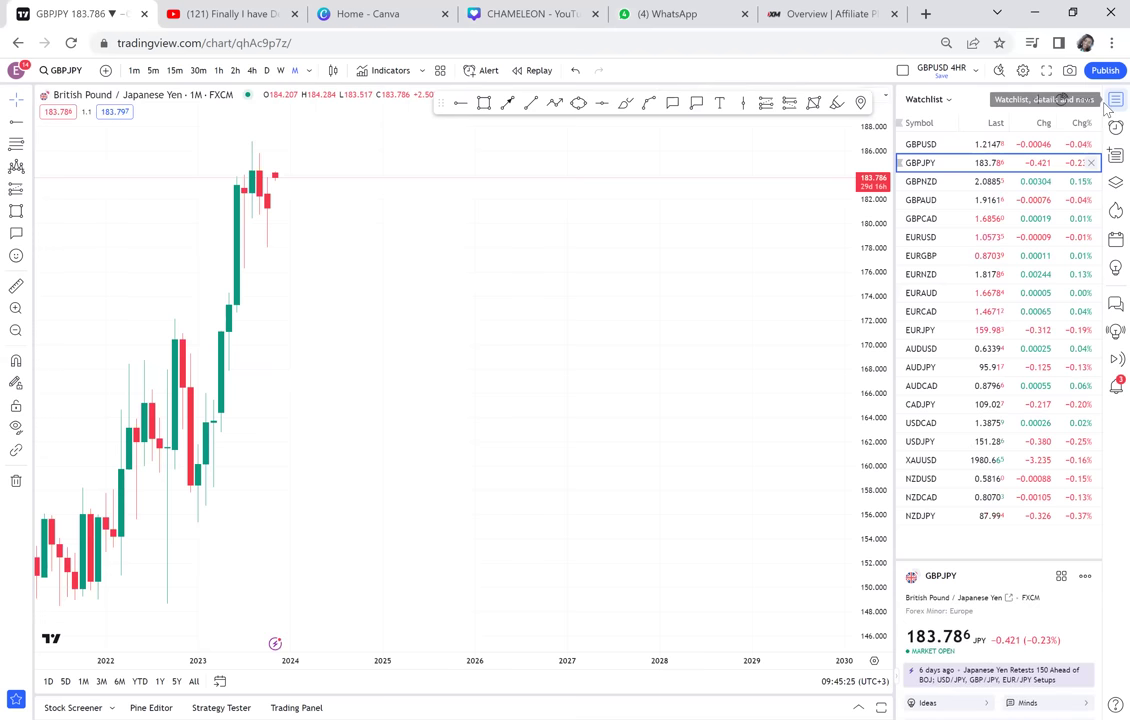
Step: Place horizontal rays at the recent GBPJPY high, about 186.741, and at the pullback low, about 176.380
{"action": "scroll", "coordinate": [826, 203], "scroll_direction": "down", "scroll_amount": 2}
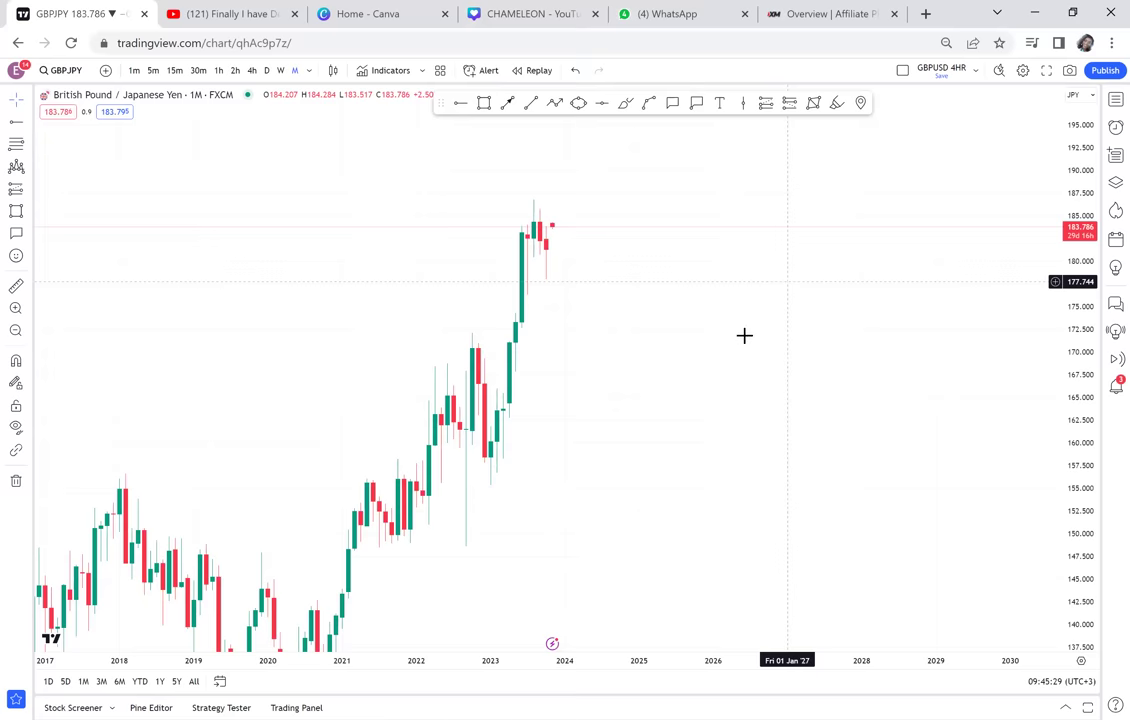
{"action": "left_click_drag", "start_coordinate": [787, 281], "coordinate": [744, 335]}
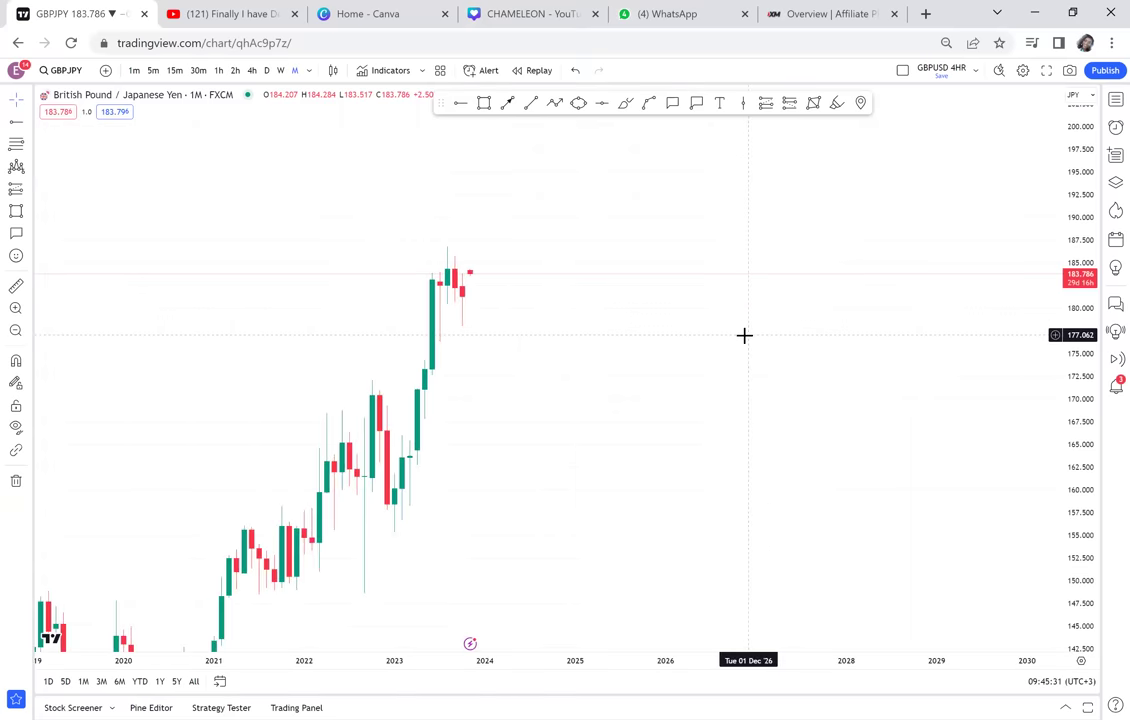
{"action": "scroll", "coordinate": [683, 368], "scroll_direction": "up", "scroll_amount": 1}
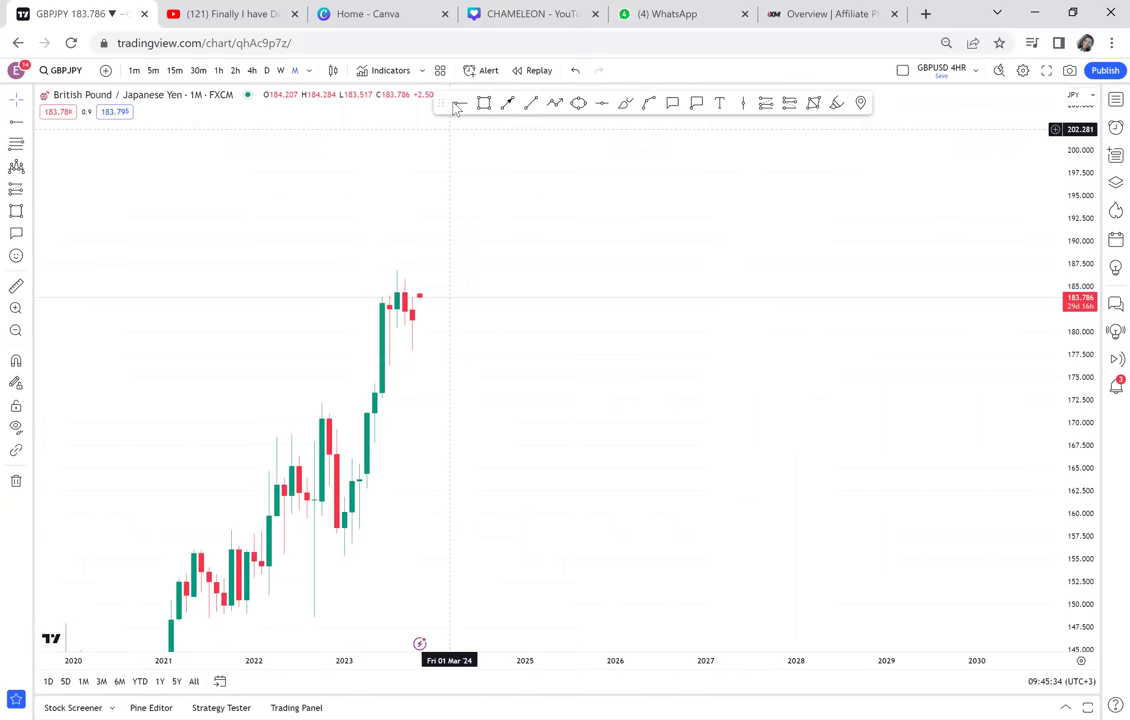
{"action": "left_click", "coordinate": [293, 271]}
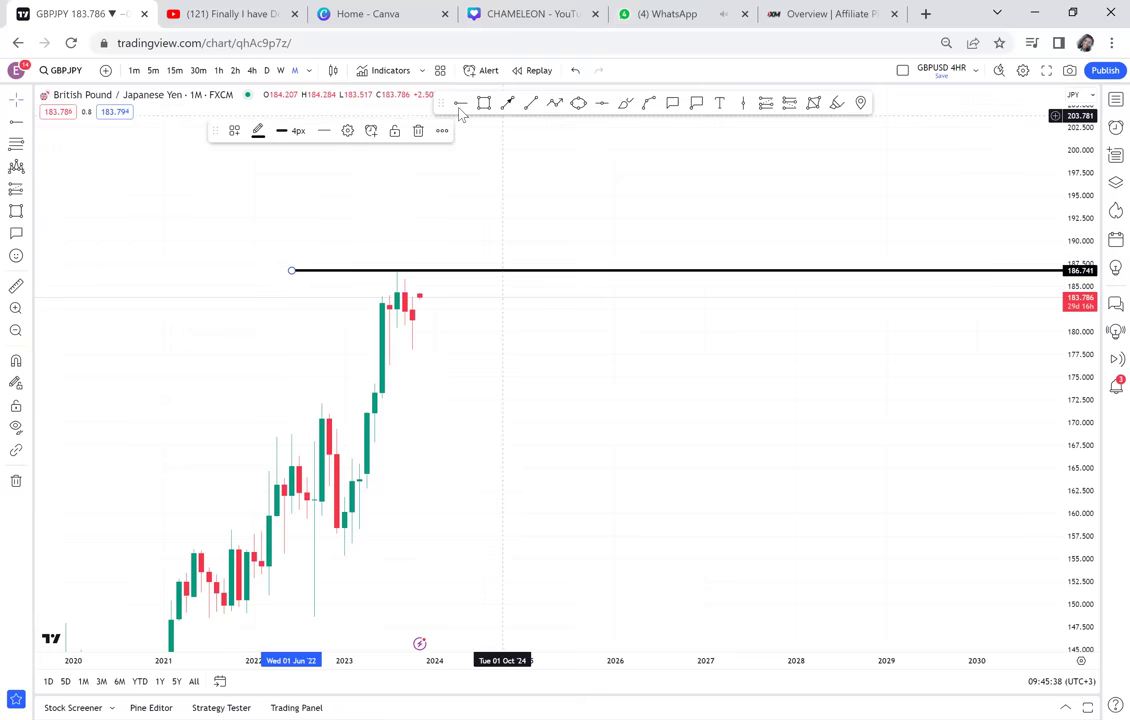
{"action": "left_click", "coordinate": [320, 364]}
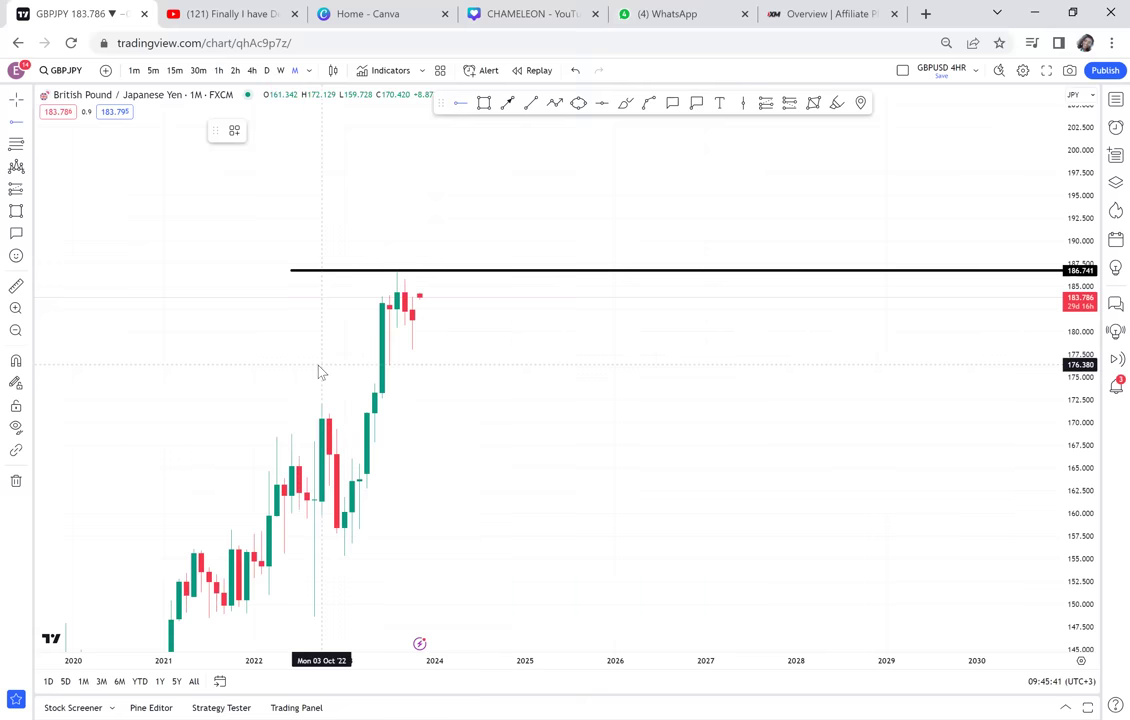
{"action": "left_click", "coordinate": [315, 364]}
{"action": "left_click", "coordinate": [565, 230]}
Step: Illustrate the GBPJPY uptrend with an arrow from the March 2020 low, about 123.16, up to about 174.13, and delete it
{"action": "scroll", "coordinate": [565, 230], "scroll_direction": "up", "scroll_amount": 1}
{"action": "left_click_drag", "start_coordinate": [565, 230], "coordinate": [846, 174]}
{"action": "scroll", "coordinate": [846, 174], "scroll_direction": "left", "scroll_amount": 2}
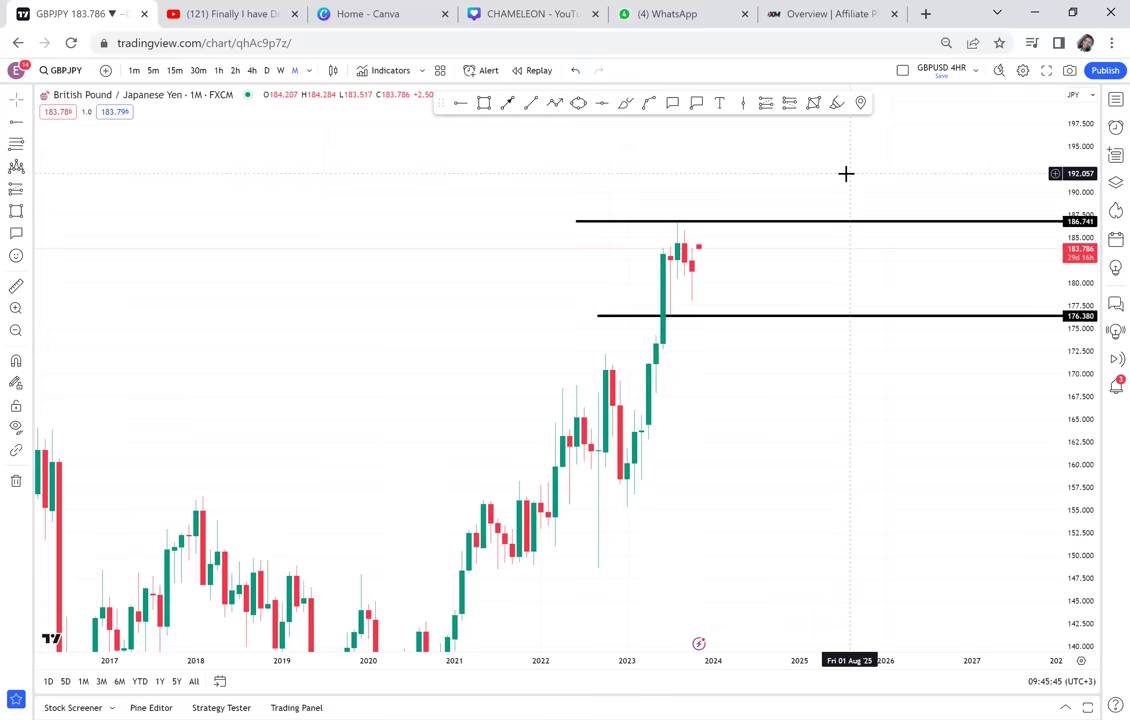
{"action": "scroll", "coordinate": [846, 174], "scroll_direction": "left", "scroll_amount": 3}
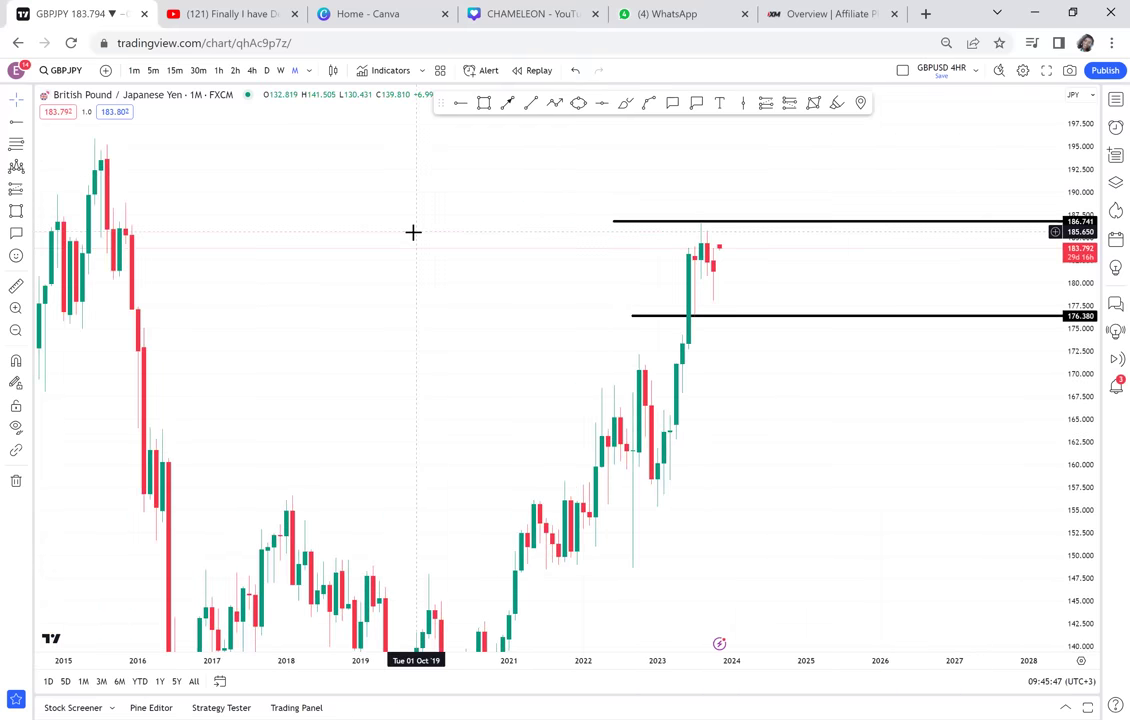
{"action": "left_click_drag", "start_coordinate": [688, 155], "coordinate": [666, 205]}
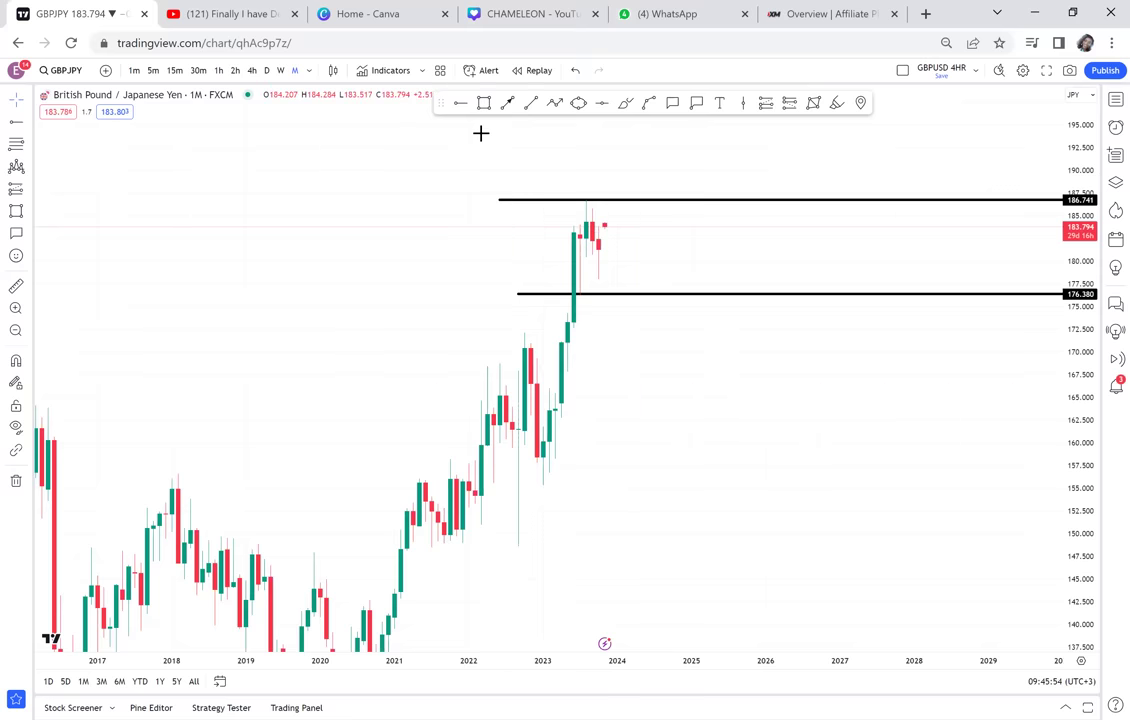
{"action": "left_click_drag", "start_coordinate": [590, 248], "coordinate": [528, 105]}
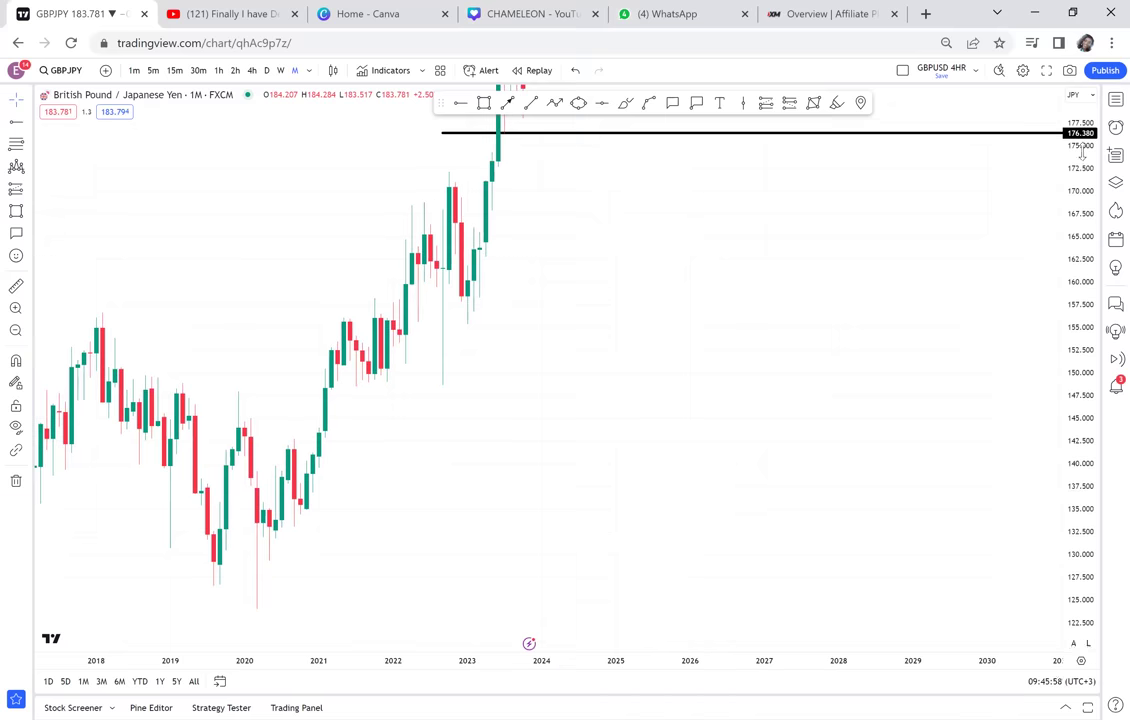
{"action": "left_click_drag", "start_coordinate": [875, 293], "coordinate": [842, 333]}
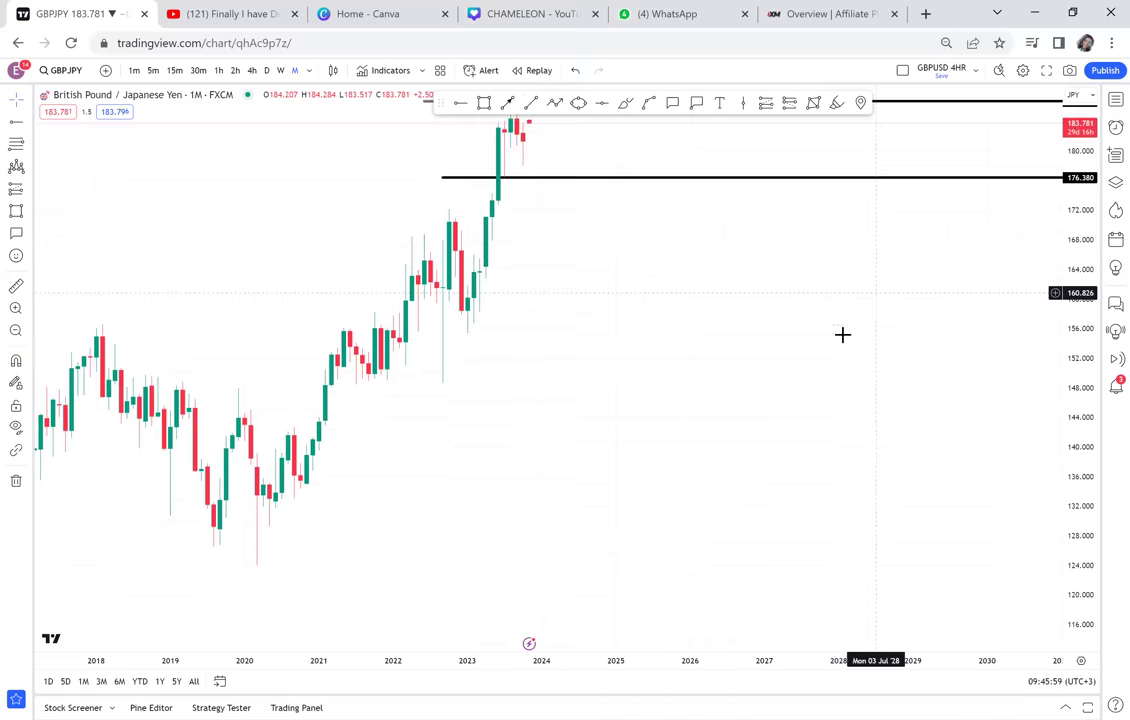
{"action": "left_click", "coordinate": [508, 104]}
{"action": "left_click", "coordinate": [229, 607]}
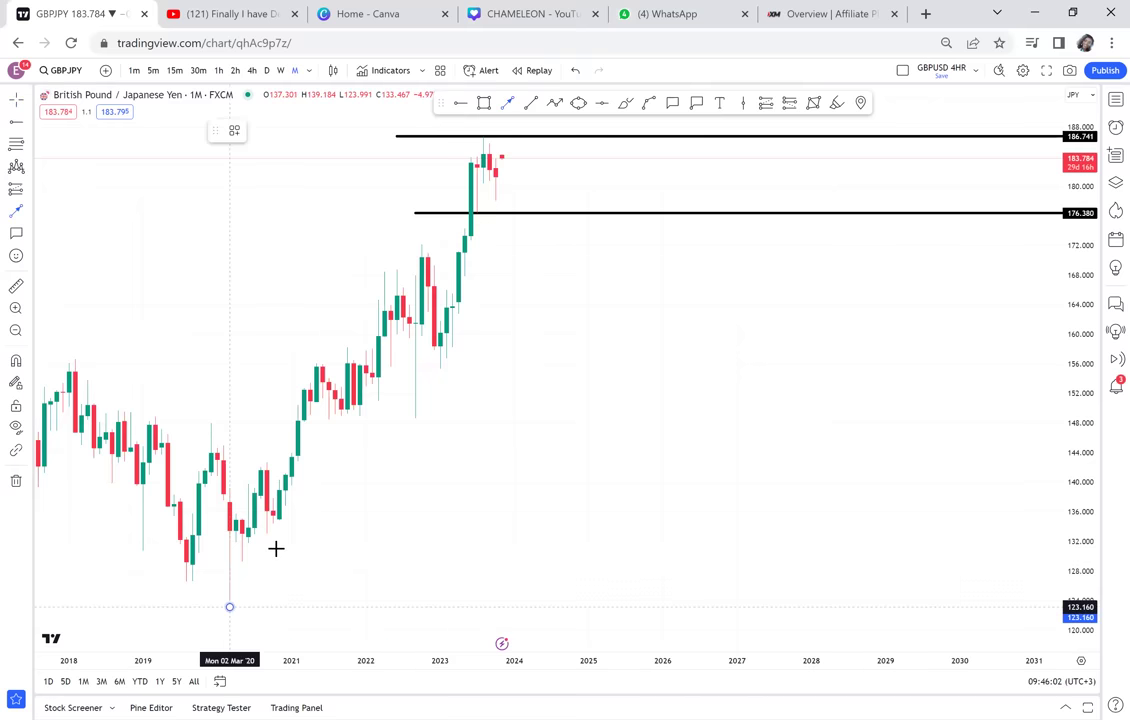
{"action": "left_click", "coordinate": [576, 231]}
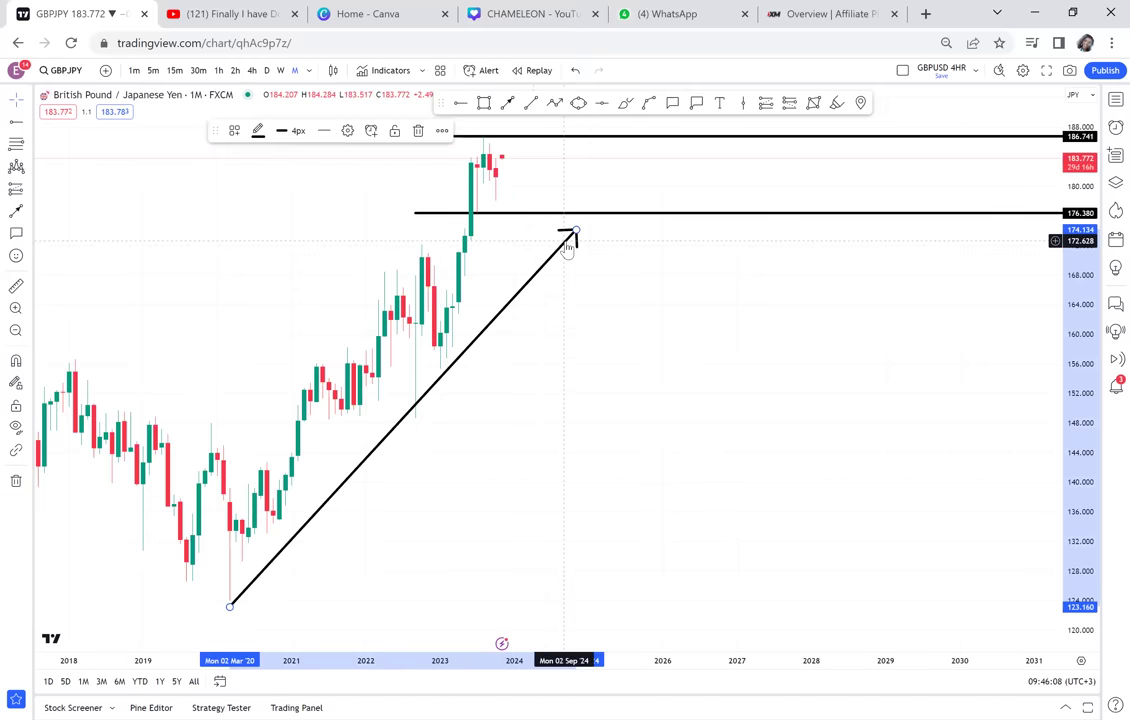
{"action": "key", "text": "Delete"}
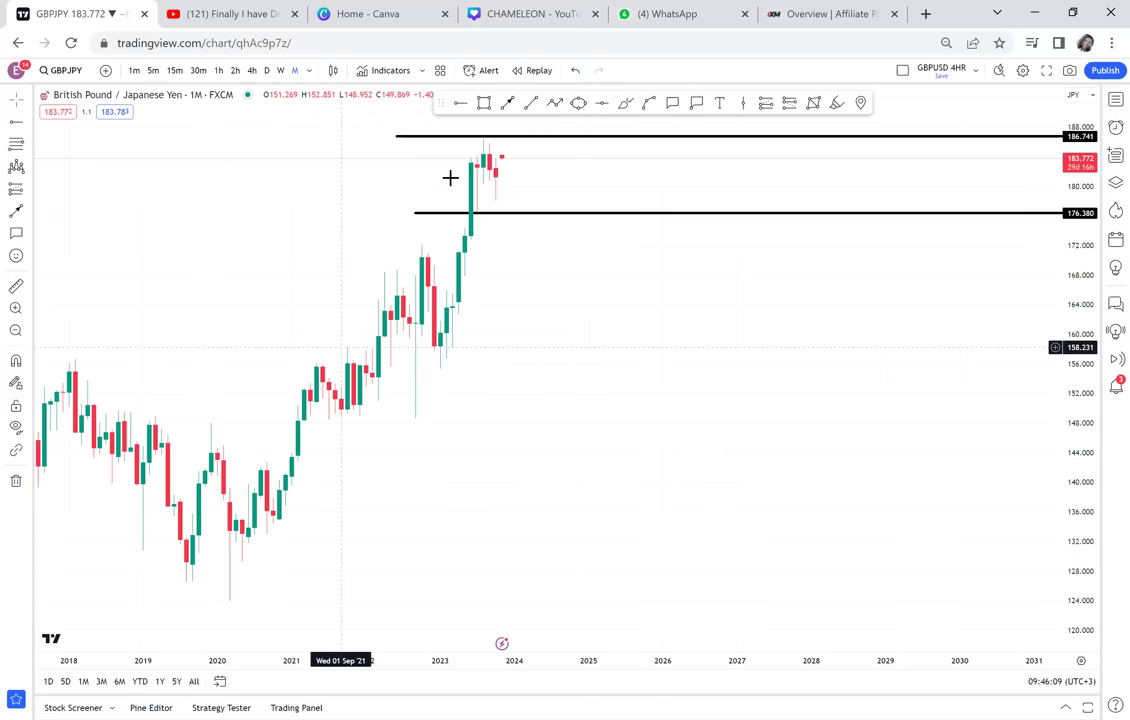
Step: Point out the October 2023 candle with an arrow from about 178.9 to 181.5, and delete the arrow
{"action": "scroll", "coordinate": [800, 330], "scroll_direction": "left", "scroll_amount": 5}
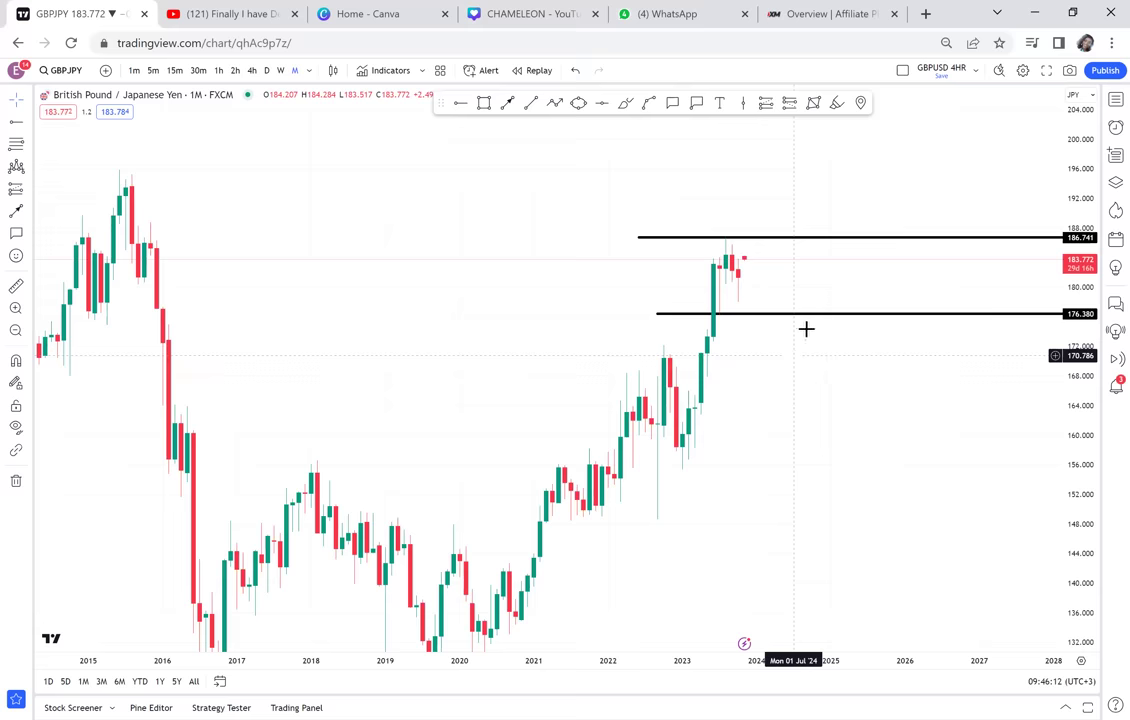
{"action": "scroll", "coordinate": [812, 298], "scroll_direction": "up", "scroll_amount": 2}
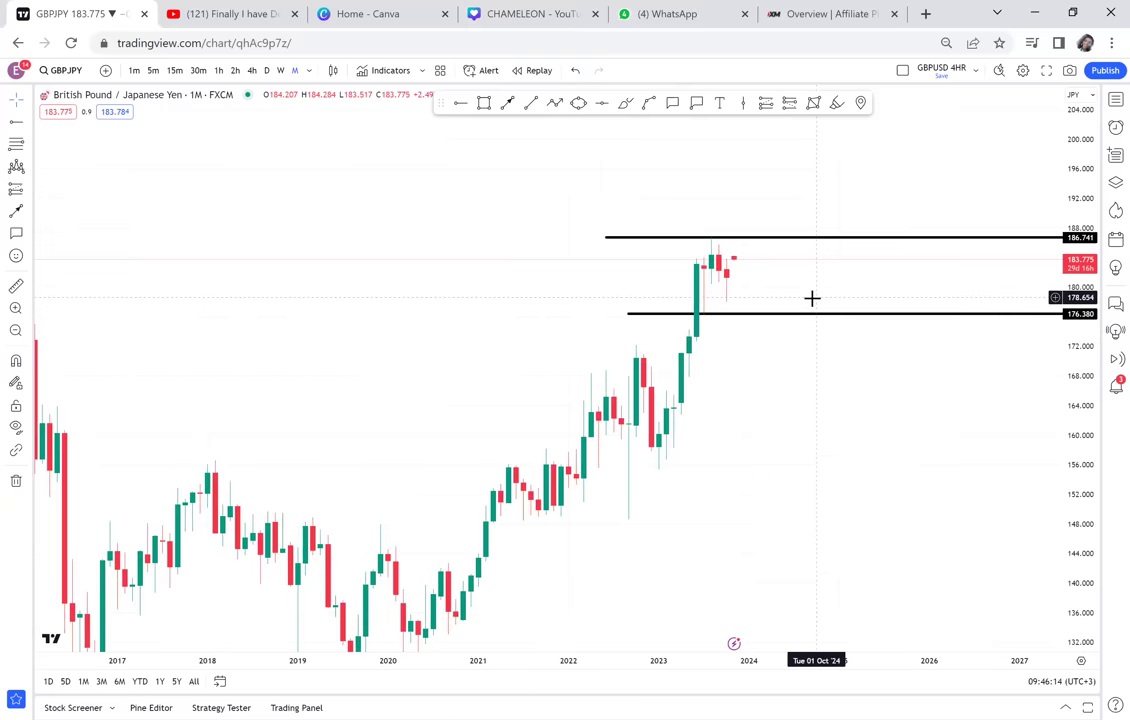
{"action": "scroll", "coordinate": [811, 298], "scroll_direction": "up", "scroll_amount": 1}
{"action": "scroll", "coordinate": [950, 420], "scroll_direction": "up", "scroll_amount": 1}
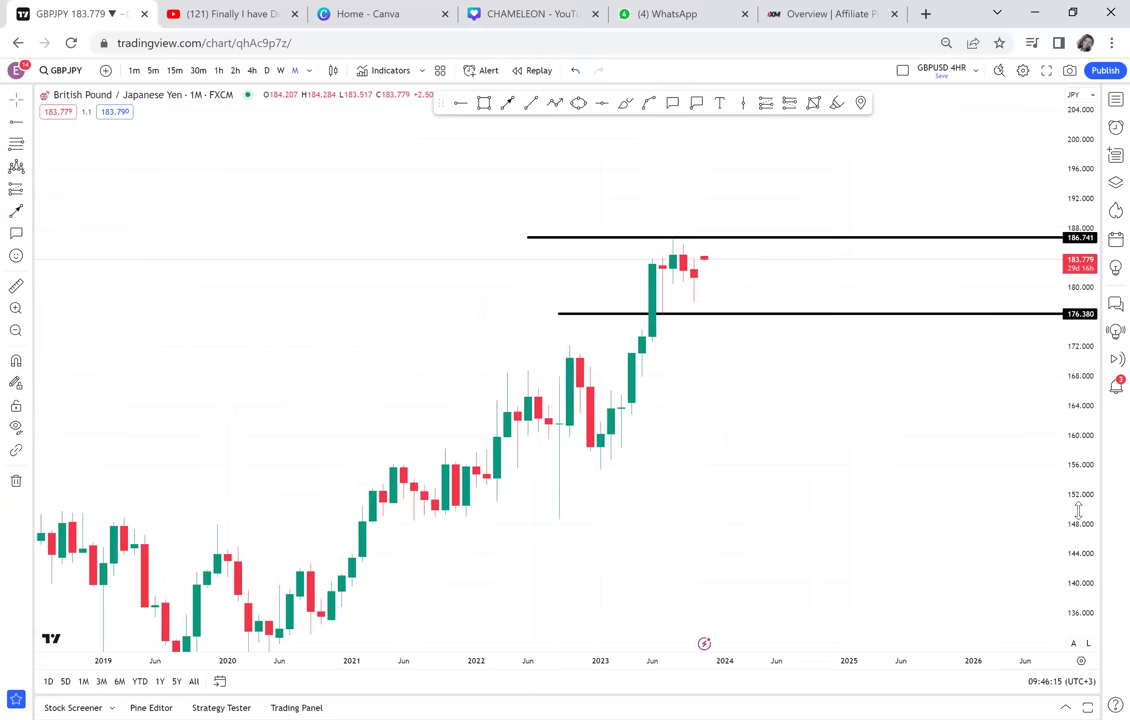
{"action": "left_click_drag", "start_coordinate": [828, 205], "coordinate": [660, 408]}
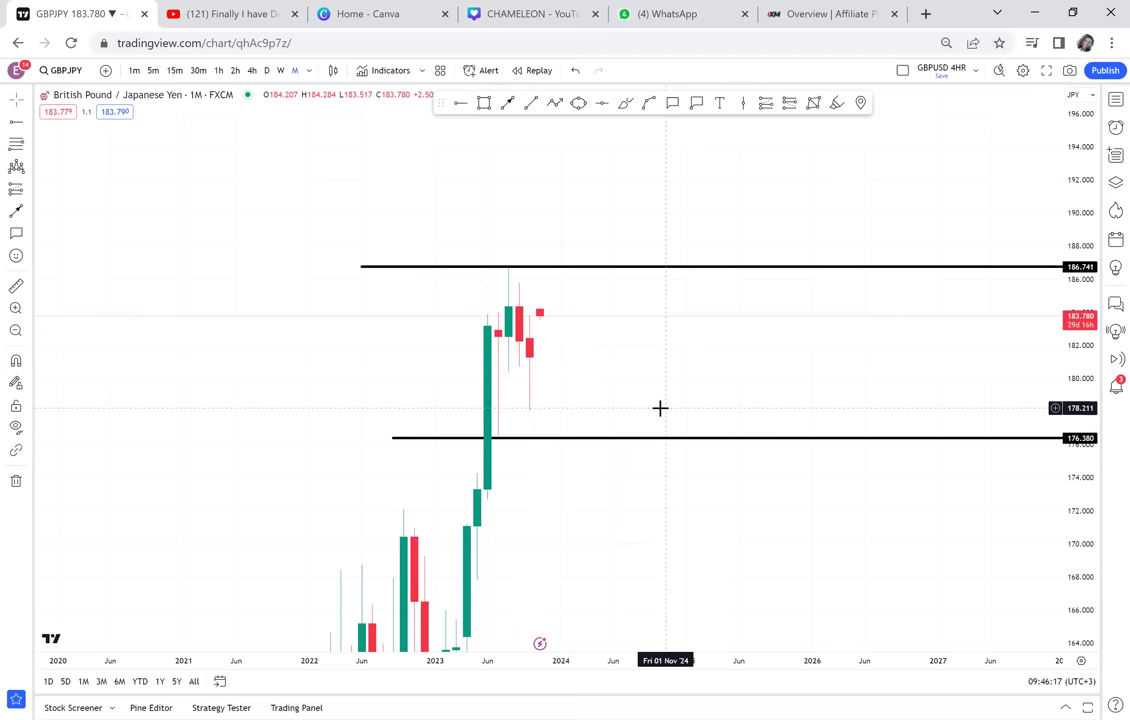
{"action": "scroll", "coordinate": [660, 407], "scroll_direction": "up", "scroll_amount": 1}
{"action": "scroll", "coordinate": [655, 396], "scroll_direction": "up", "scroll_amount": 1}
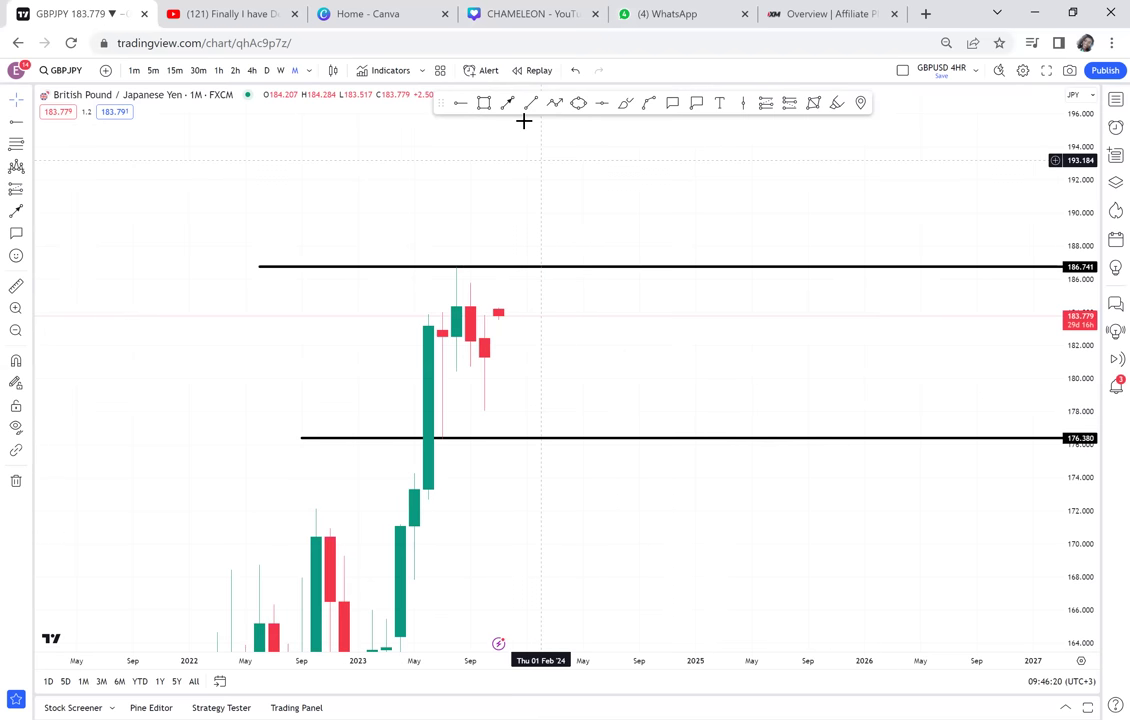
{"action": "left_click", "coordinate": [508, 103]}
{"action": "left_click_drag", "start_coordinate": [667, 396], "coordinate": [503, 357]}
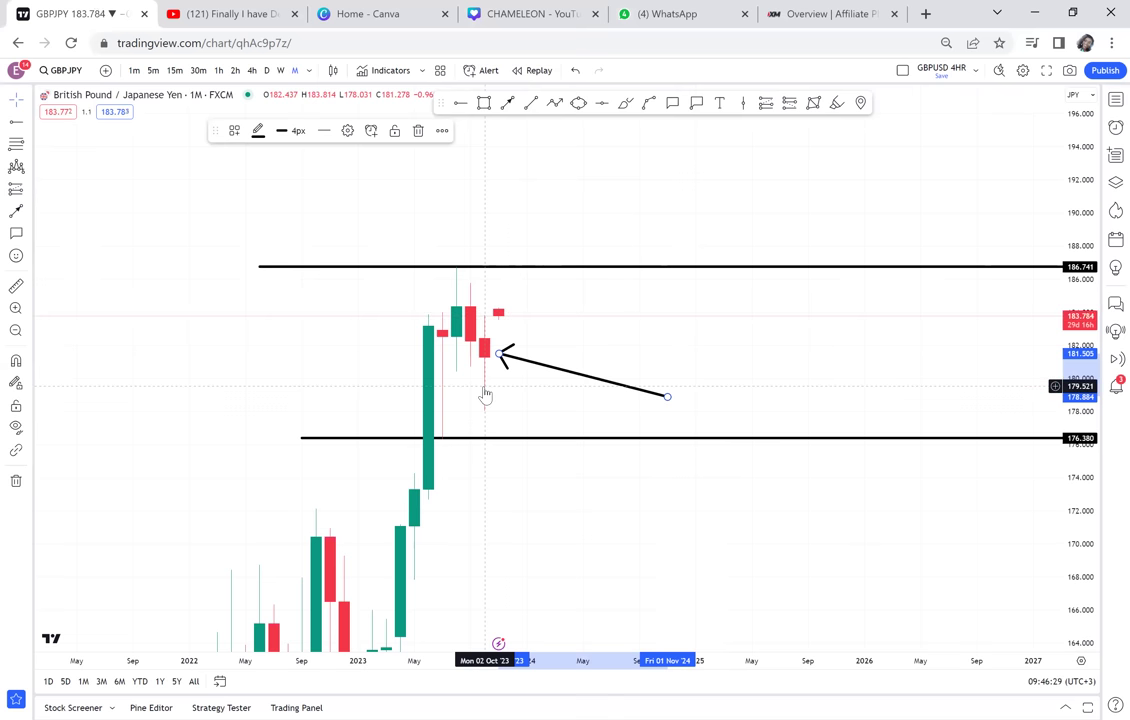
{"action": "key", "text": "Delete"}
Step: Remove the remaining drawings from the GBPJPY chart
{"action": "left_click_drag", "start_coordinate": [776, 385], "coordinate": [797, 383]}
{"action": "left_click", "coordinate": [16, 481]}
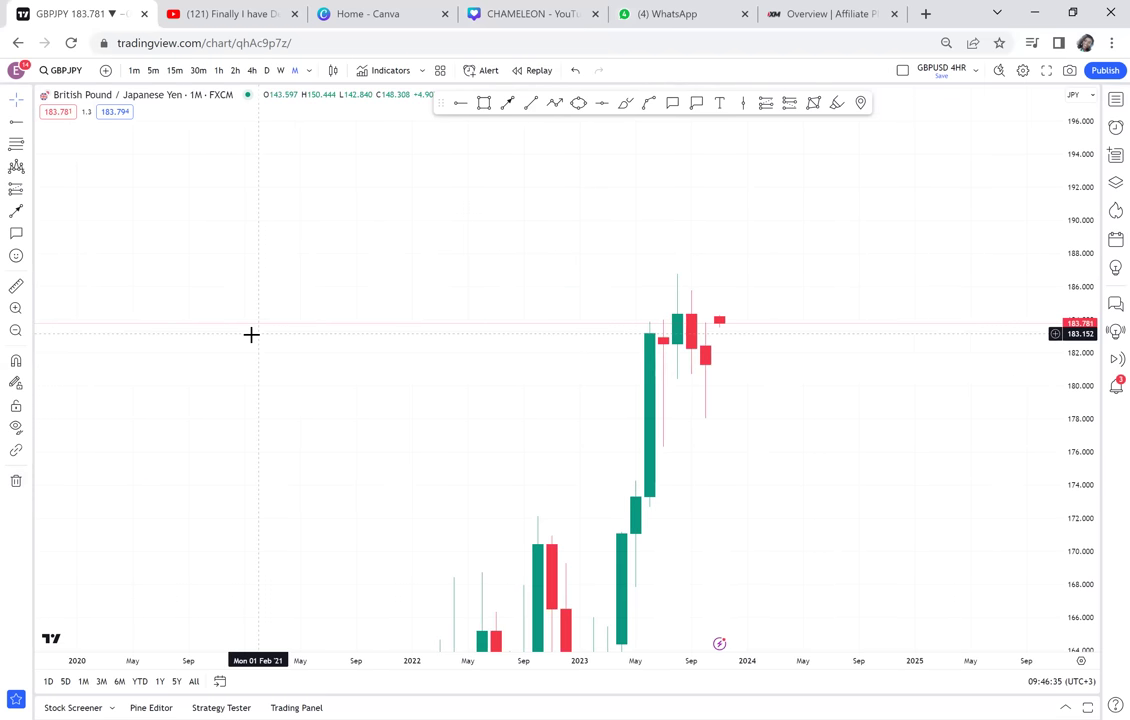
Step: Draw a rectangular zone from June 2015 to May 2024 between about 188.842 and 185.959, and set its fill colour to black
{"action": "scroll", "coordinate": [260, 330], "scroll_direction": "down", "scroll_amount": 1}
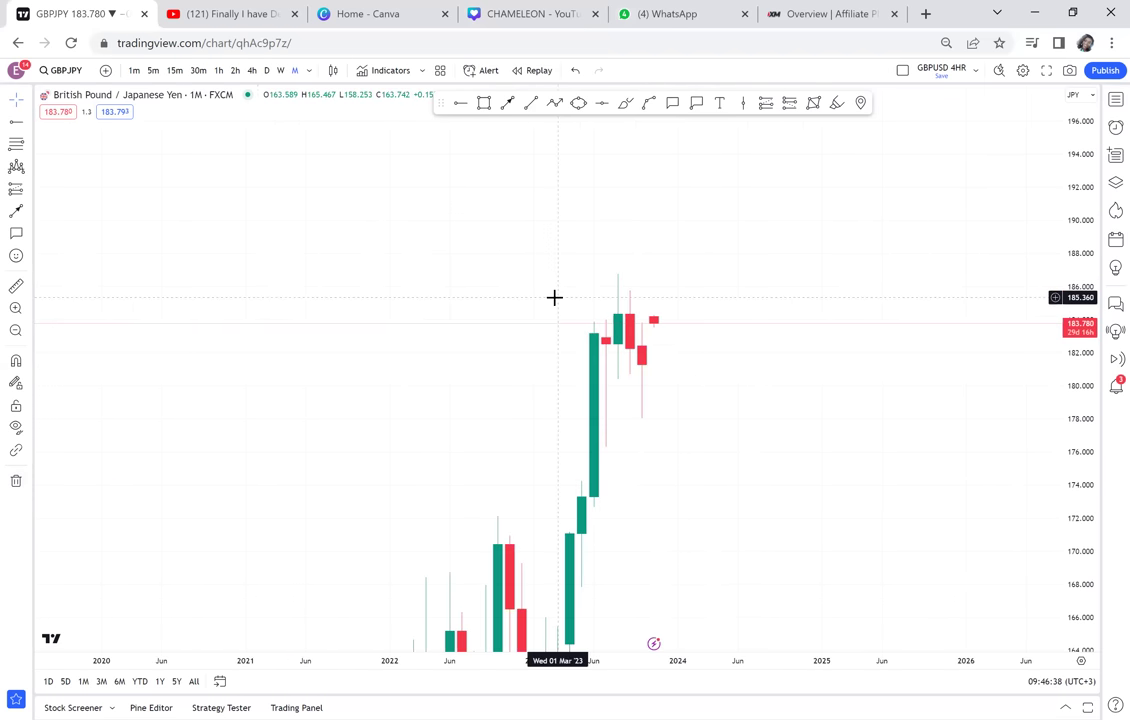
{"action": "left_click_drag", "start_coordinate": [558, 297], "coordinate": [864, 215]}
{"action": "scroll", "coordinate": [562, 478], "scroll_direction": "down", "scroll_amount": 1}
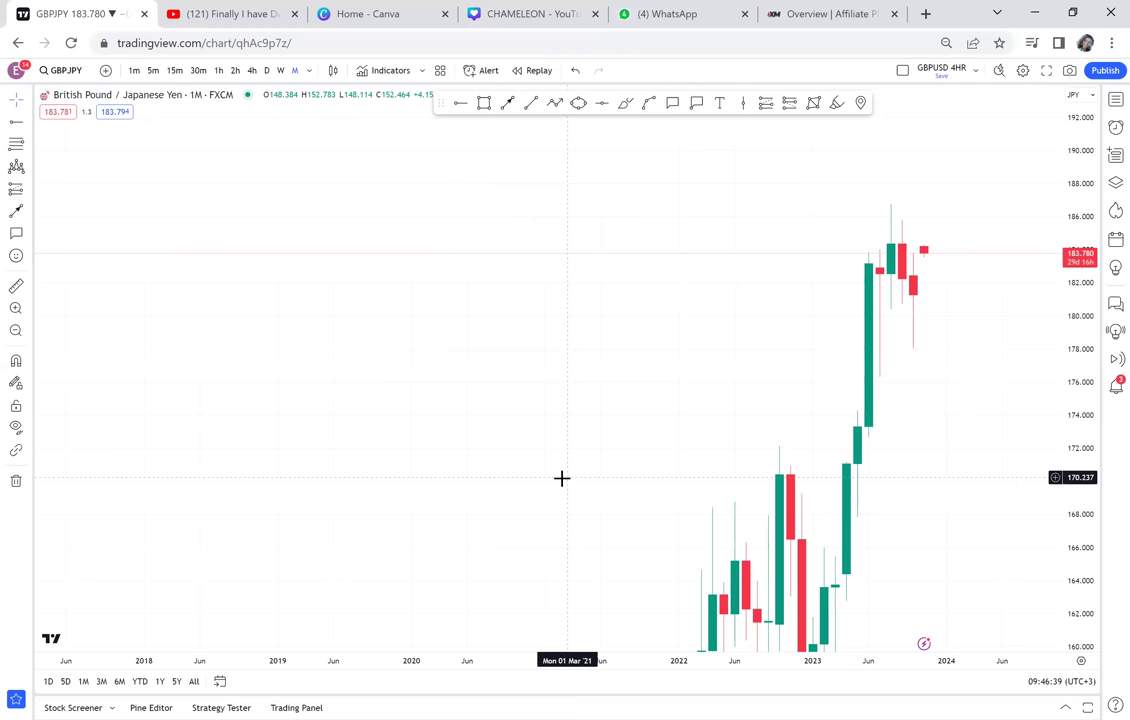
{"action": "scroll", "coordinate": [561, 478], "scroll_direction": "down", "scroll_amount": 1}
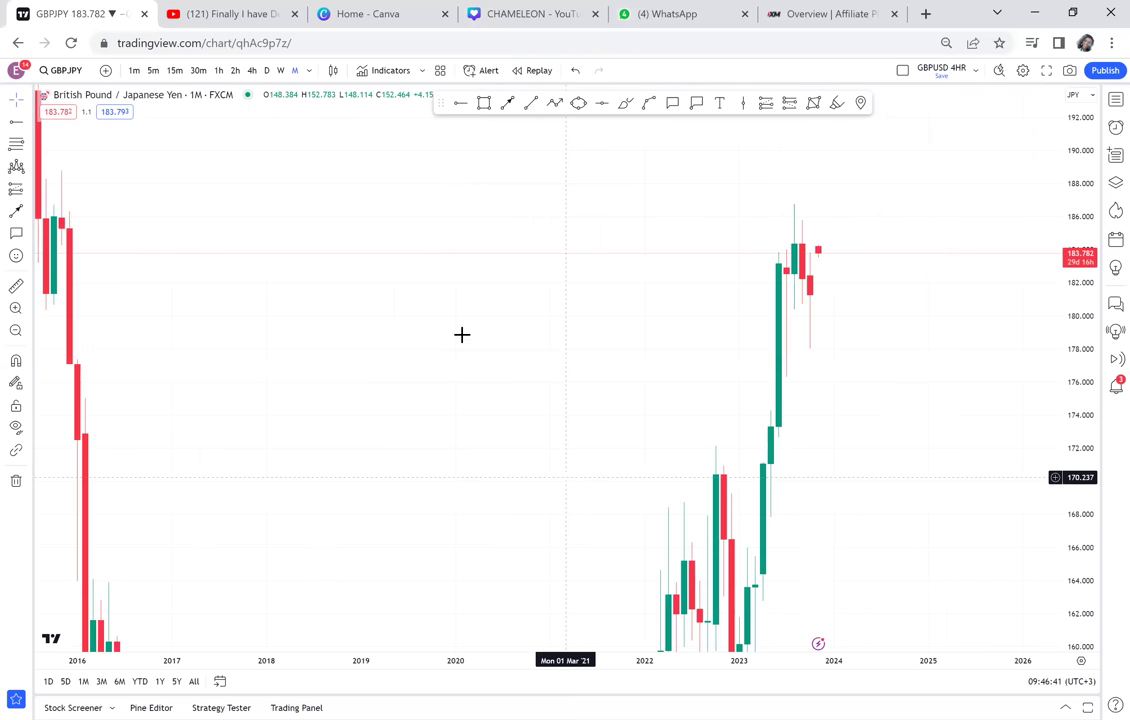
{"action": "scroll", "coordinate": [462, 335], "scroll_direction": "down", "scroll_amount": 1}
{"action": "left_click", "coordinate": [485, 101]}
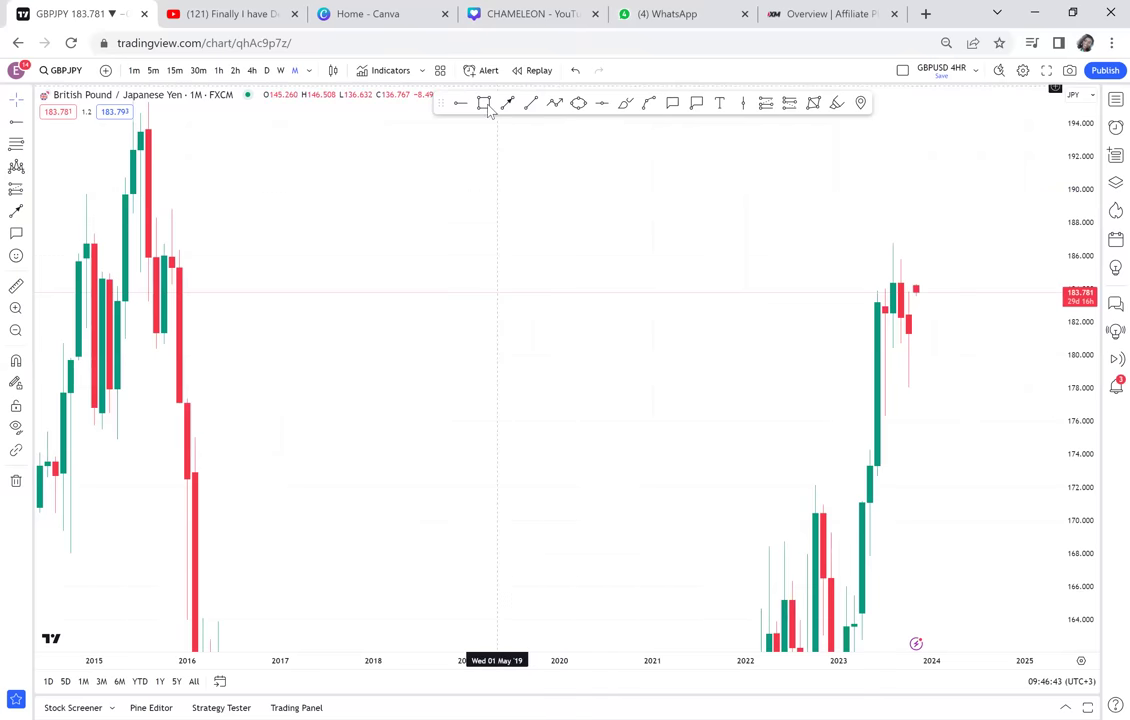
{"action": "left_click", "coordinate": [132, 207]}
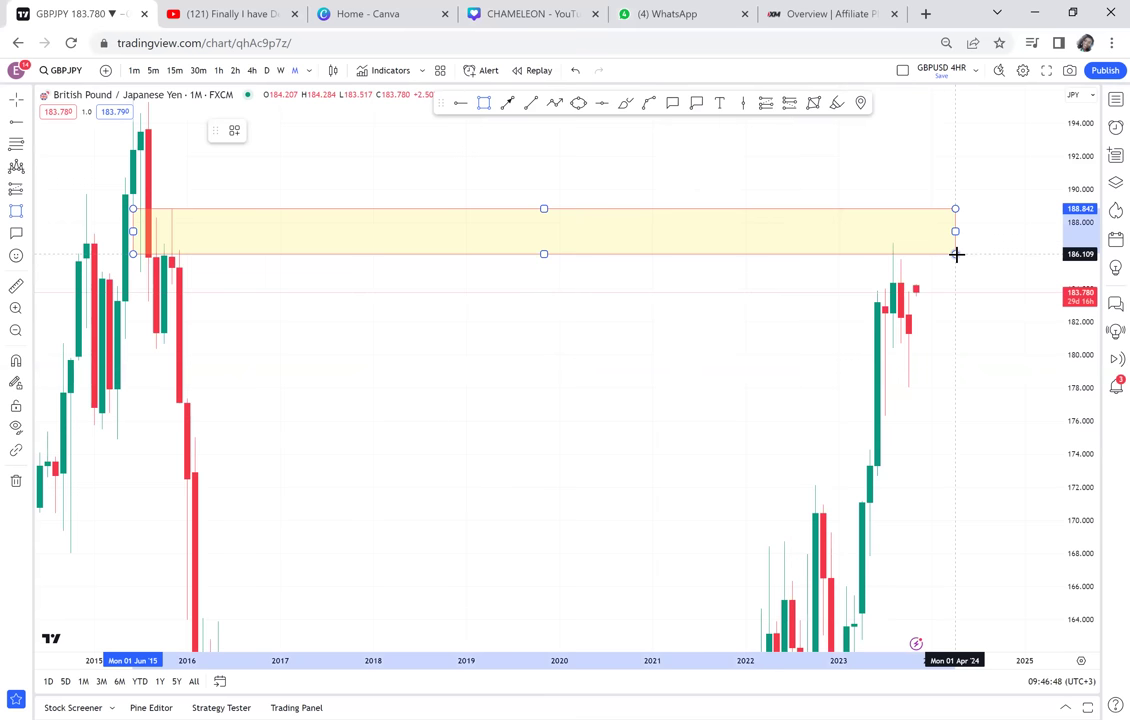
{"action": "left_click", "coordinate": [960, 256]}
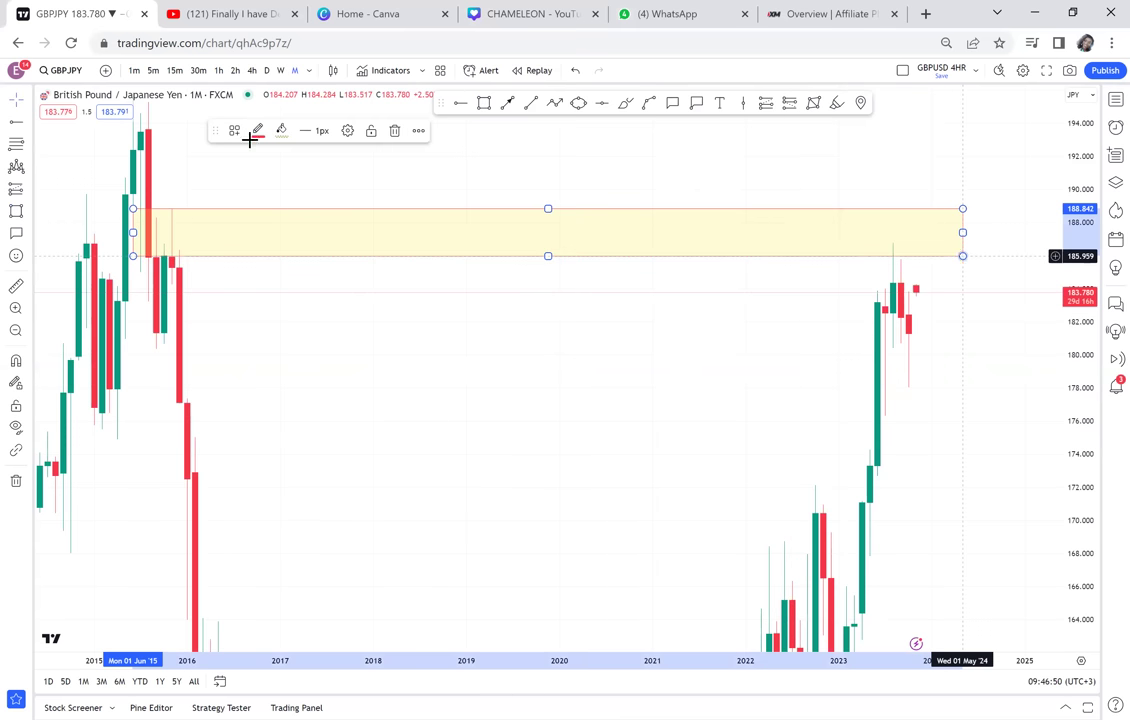
{"action": "left_click", "coordinate": [281, 130]}
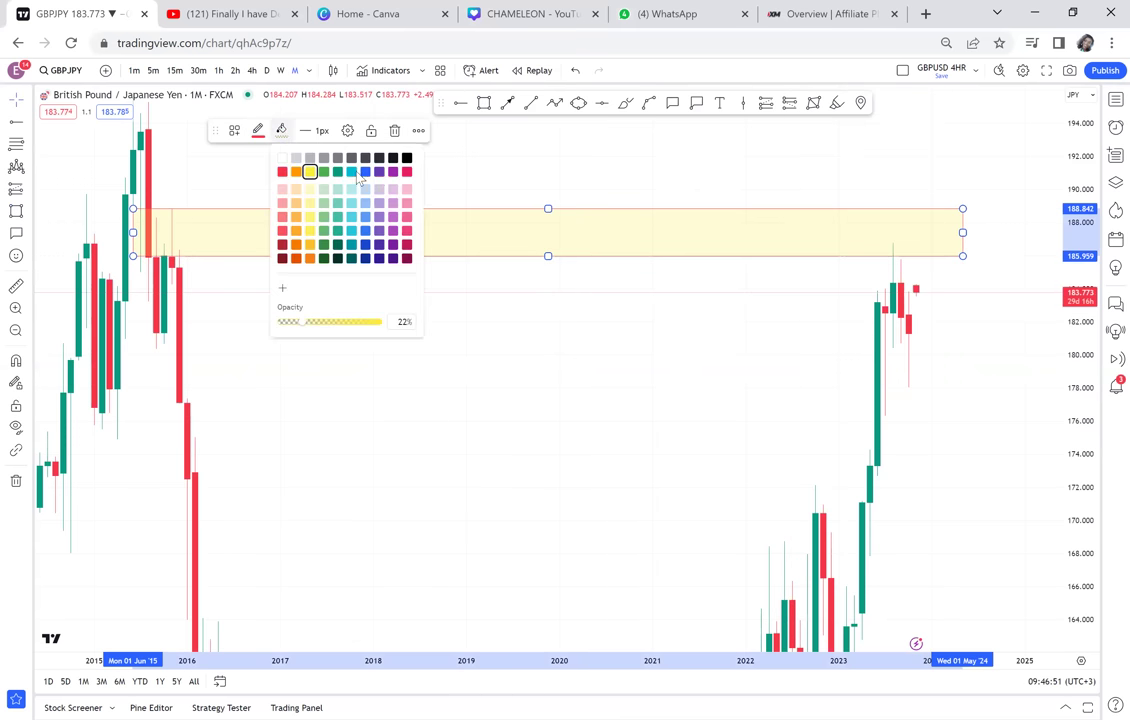
{"action": "left_click", "coordinate": [408, 159]}
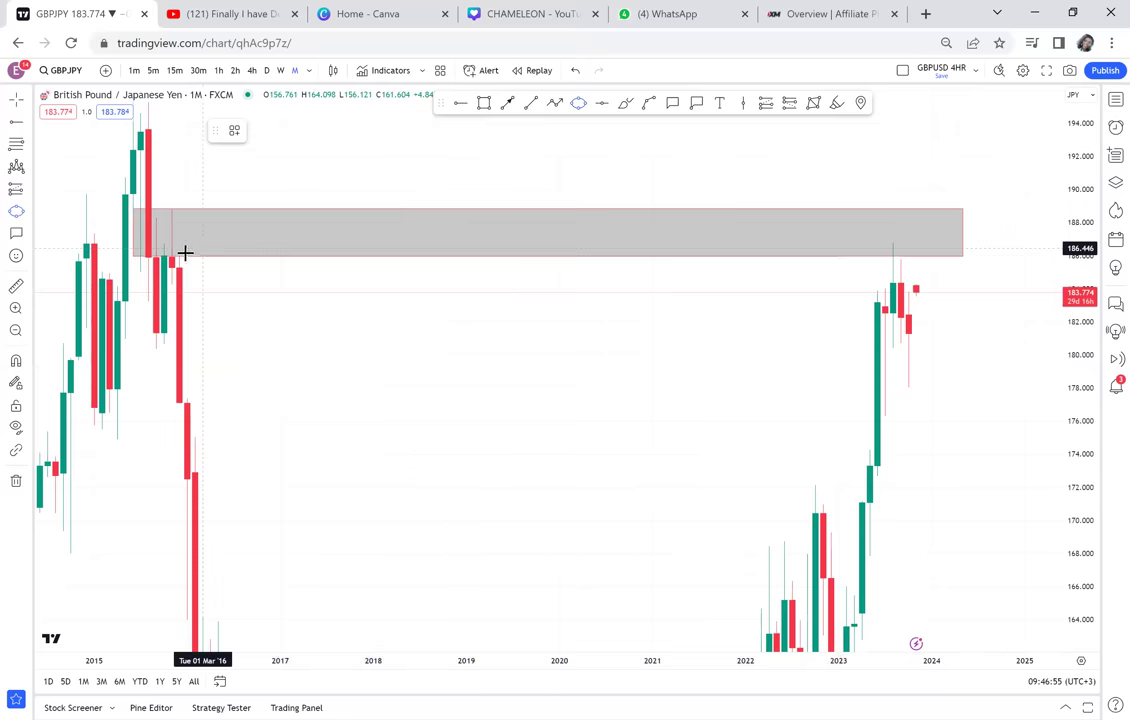
Step: Mark the 2015 price reaction at the start of the grey zone with an ellipse between about 185.473 and 188.505
{"action": "key", "text": "alt+shift+e"}
{"action": "left_click", "coordinate": [189, 214]}
{"action": "left_click", "coordinate": [140, 264]}
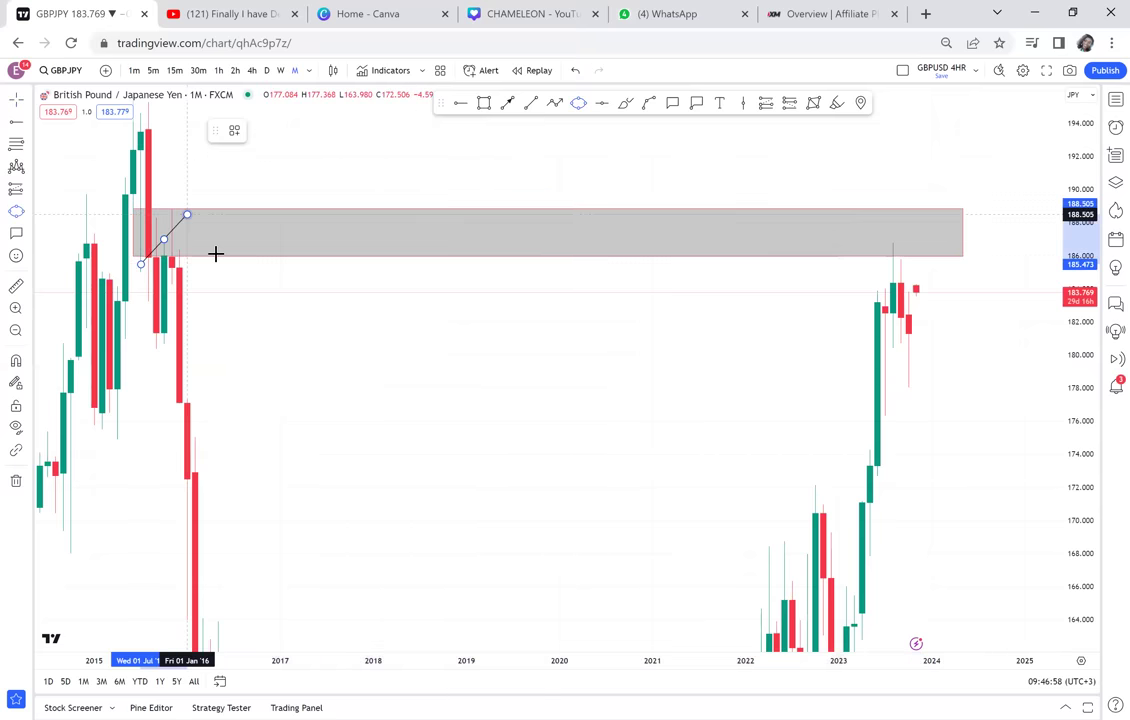
{"action": "left_click", "coordinate": [210, 243]}
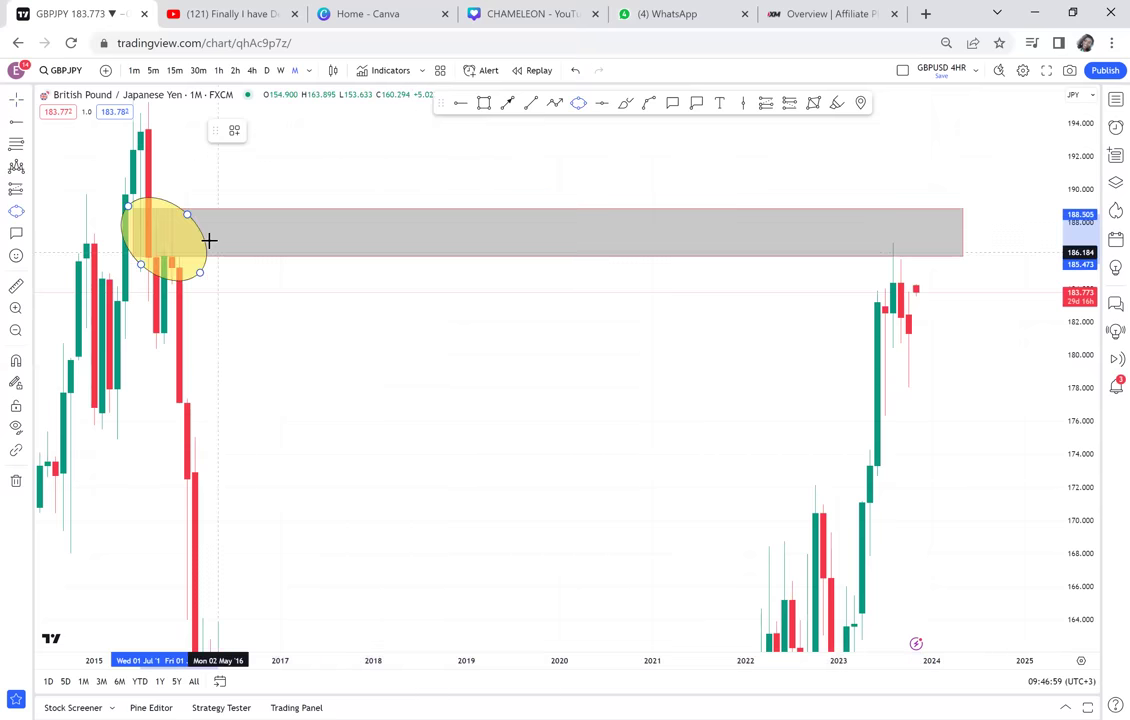
Step: Mark the 2023 highs inside the grey zone with an ellipse spanning about April 2023 to February 2024
{"action": "left_click", "coordinate": [579, 104]}
{"action": "left_click", "coordinate": [863, 243]}
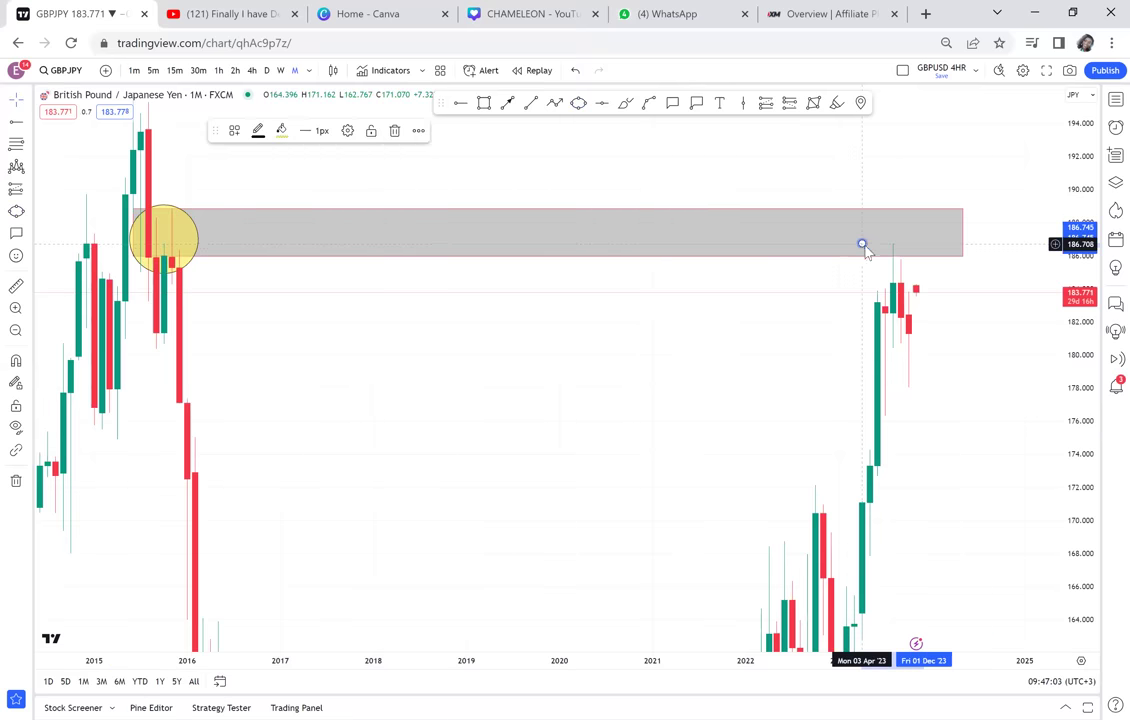
{"action": "left_click", "coordinate": [941, 253]}
{"action": "left_click_drag", "start_coordinate": [941, 252], "coordinate": [939, 237]}
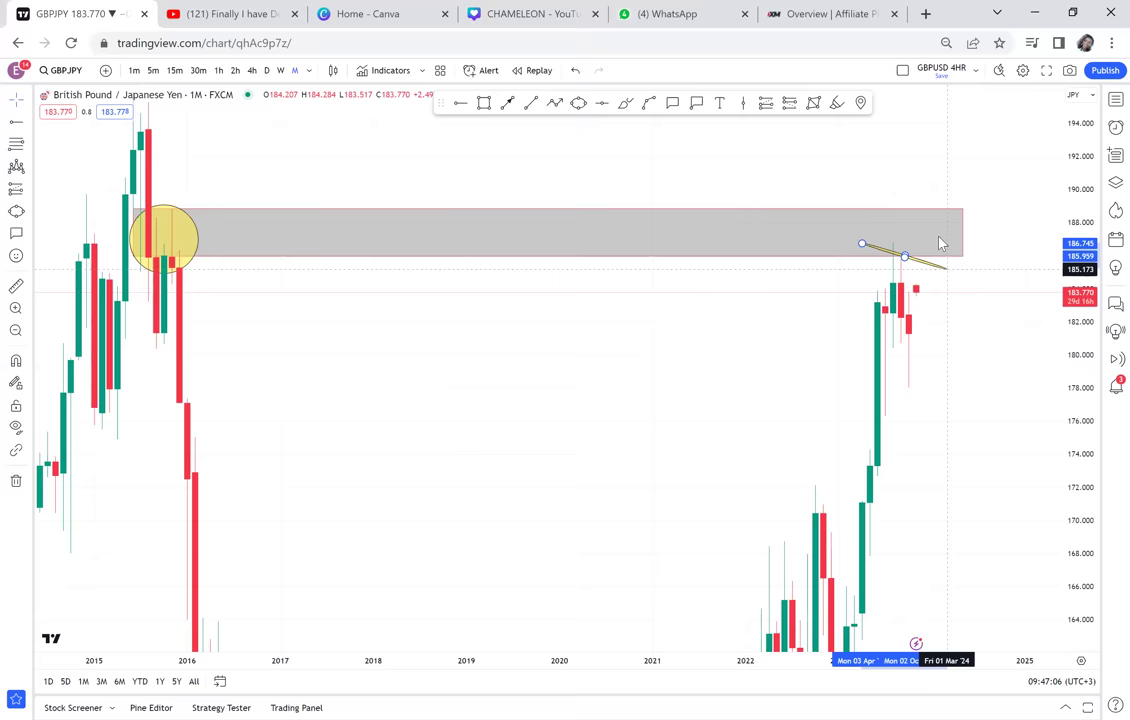
{"action": "left_click", "coordinate": [940, 243]}
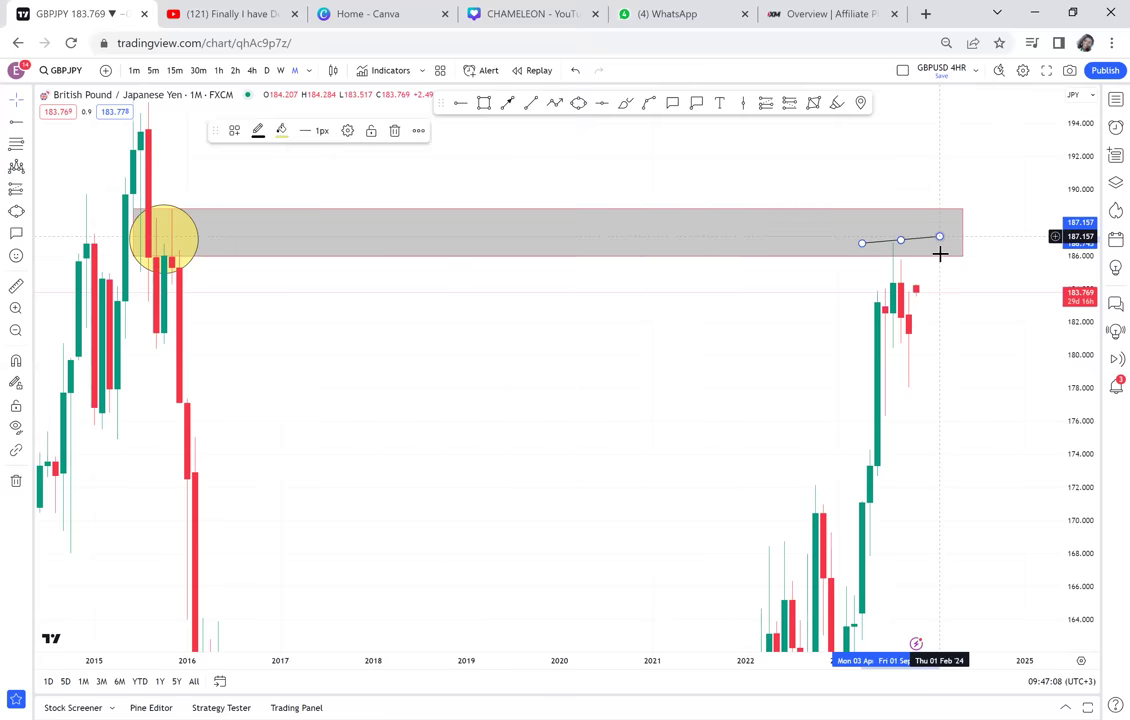
{"action": "left_click_drag", "start_coordinate": [903, 242], "coordinate": [898, 213]}
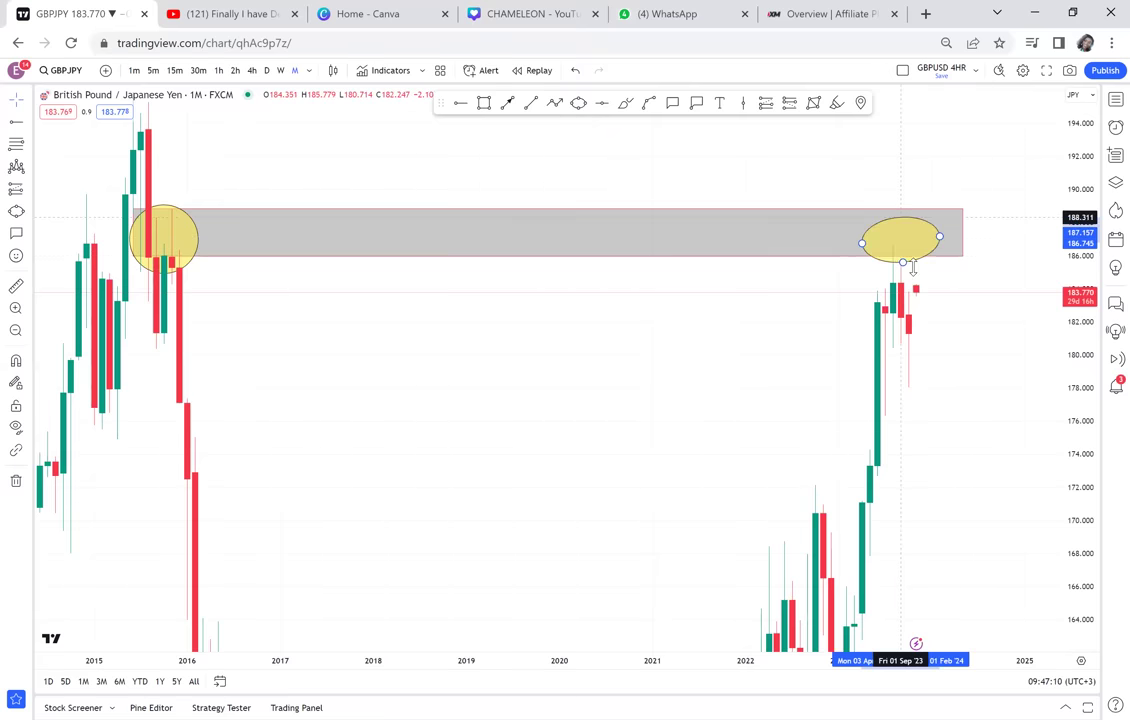
Step: Draw a rectangle around the recent candles from May 2023 to May 2025, between about 185.788 and 180.744
{"action": "left_click_drag", "start_coordinate": [818, 264], "coordinate": [675, 357]}
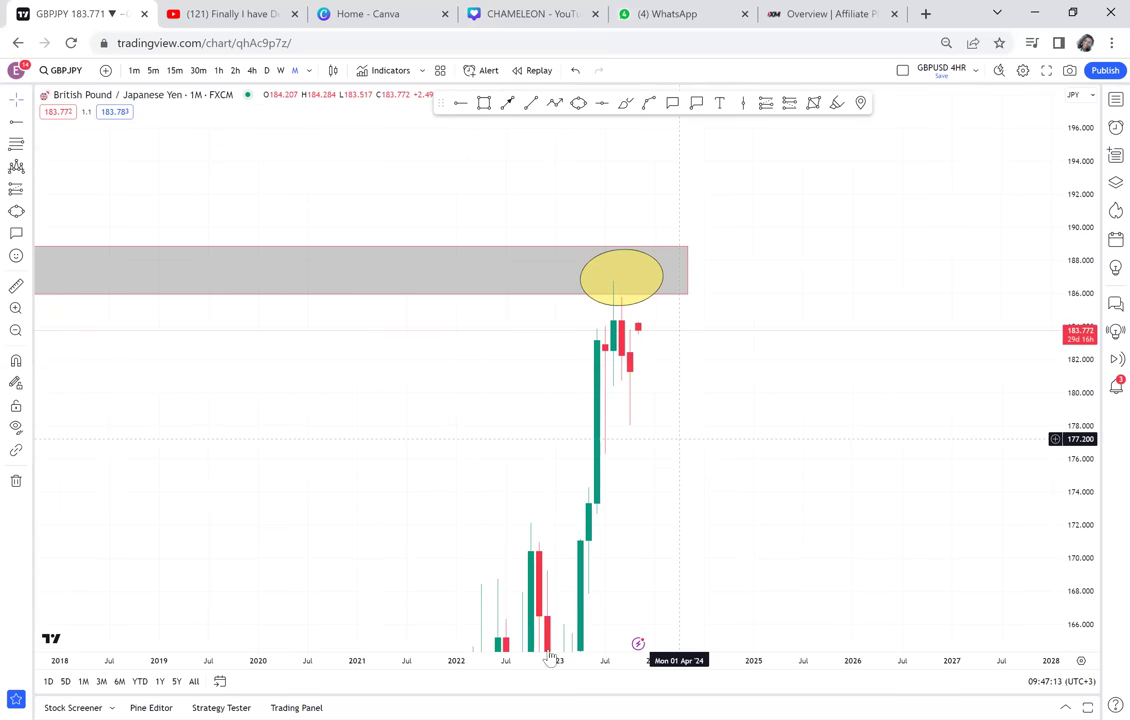
{"action": "scroll", "coordinate": [430, 656], "scroll_direction": "up", "scroll_amount": 4}
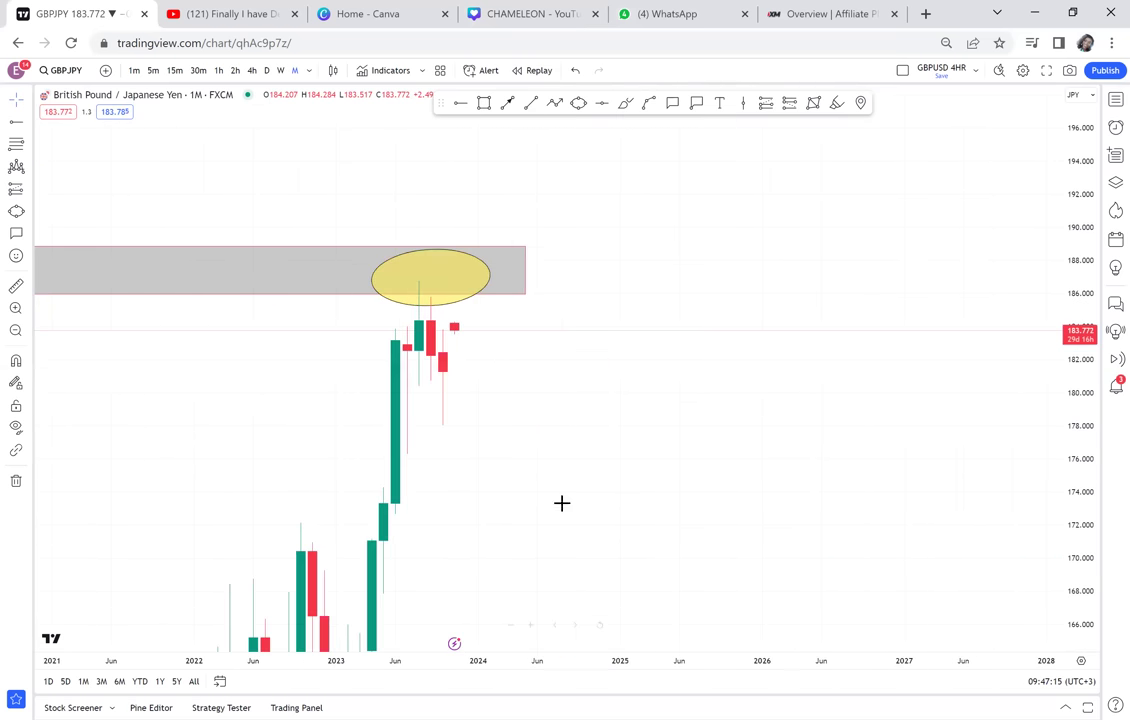
{"action": "left_click_drag", "start_coordinate": [1081, 475], "coordinate": [993, 242]}
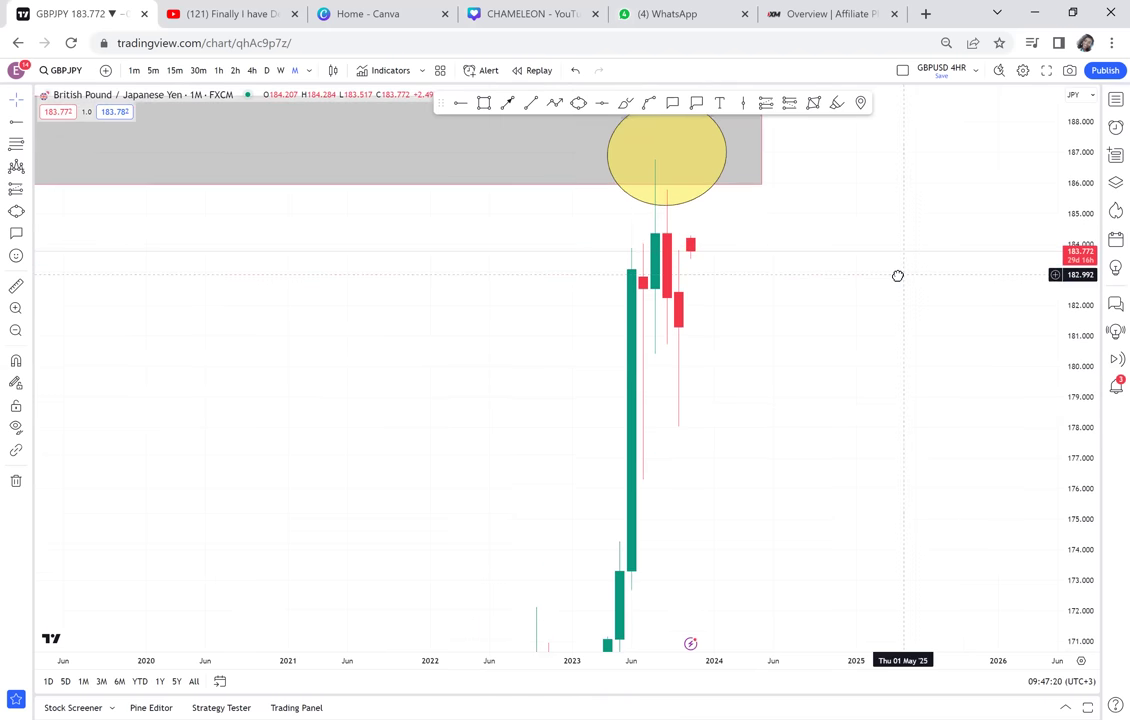
{"action": "left_click", "coordinate": [484, 104]}
{"action": "left_click_drag", "start_coordinate": [552, 239], "coordinate": [839, 391]}
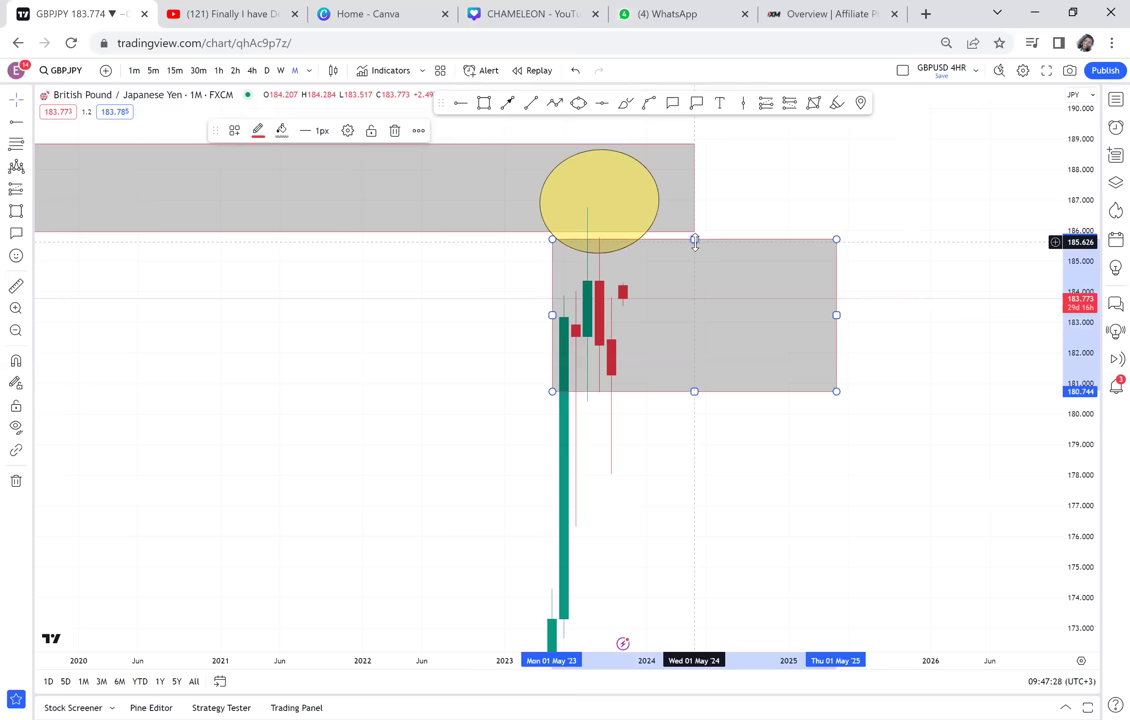
{"action": "left_click_drag", "start_coordinate": [705, 242], "coordinate": [722, 245]}
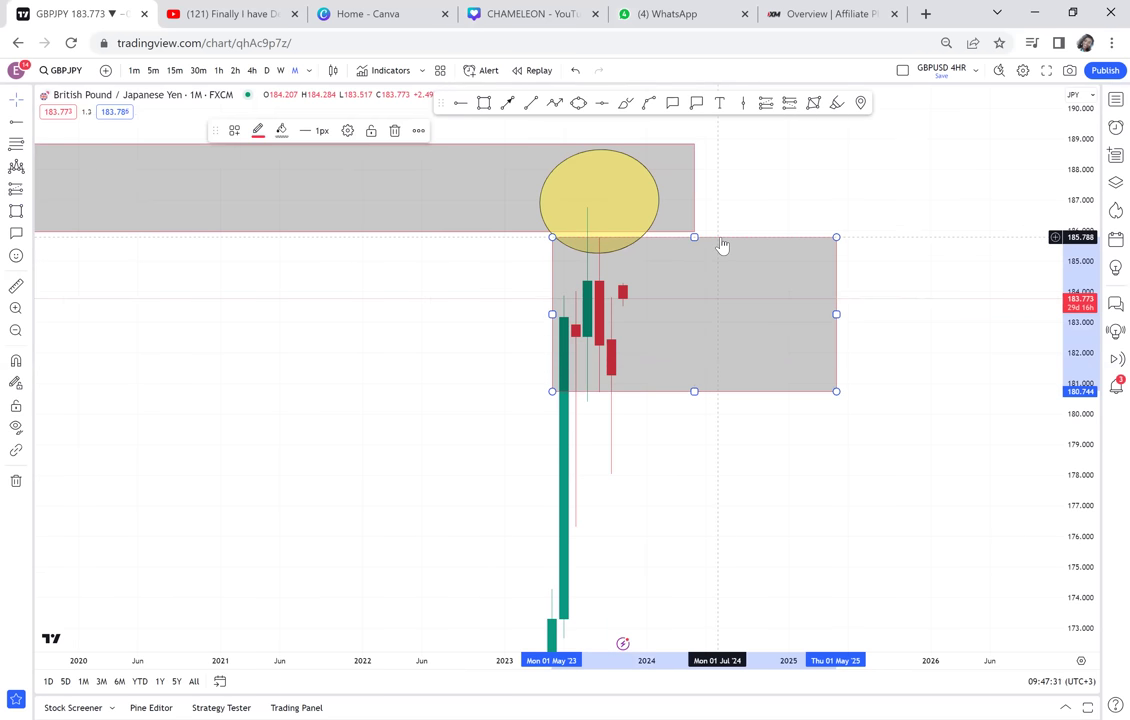
Step: Add a callout reading "WBB" that points into the rectangle around the recent candles
{"action": "left_click", "coordinate": [671, 104]}
{"action": "left_click", "coordinate": [789, 365]}
{"action": "left_click", "coordinate": [916, 303]}
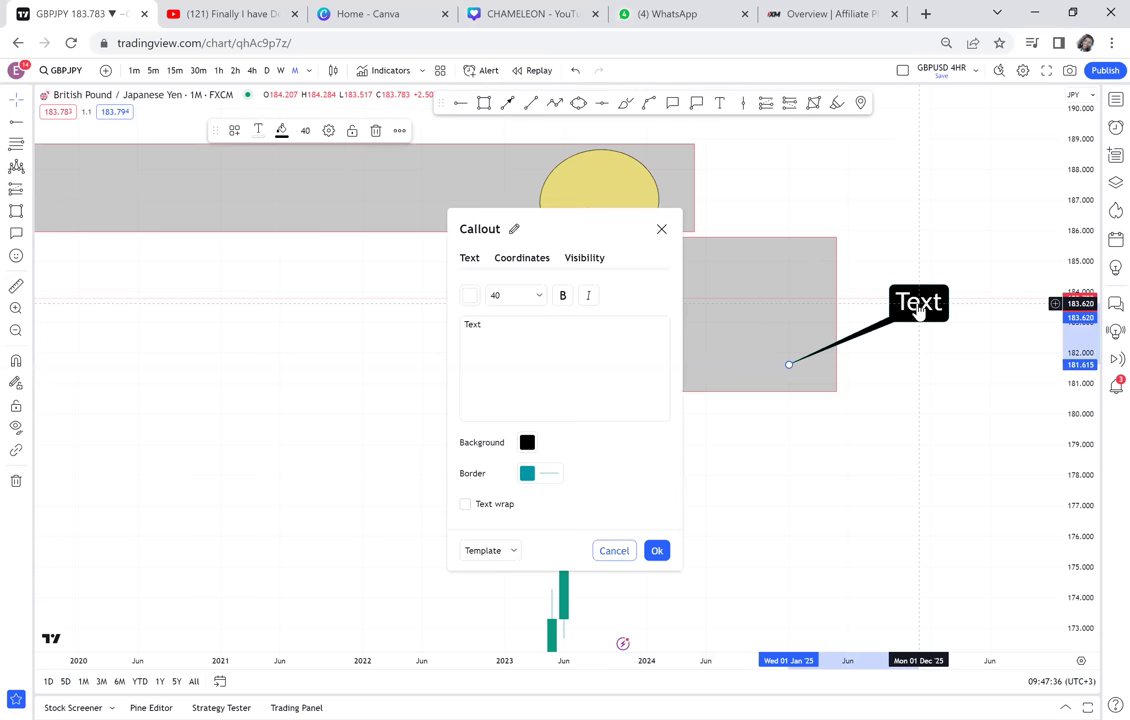
{"action": "type", "text": "WBB"}
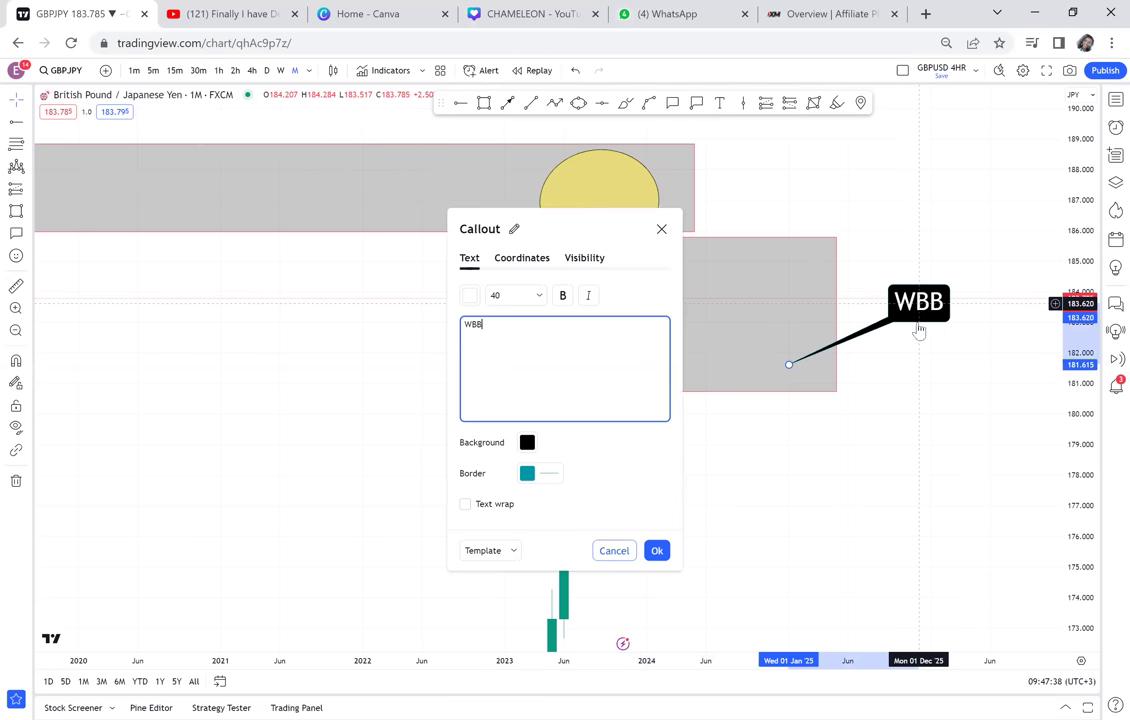
{"action": "left_click", "coordinate": [656, 550]}
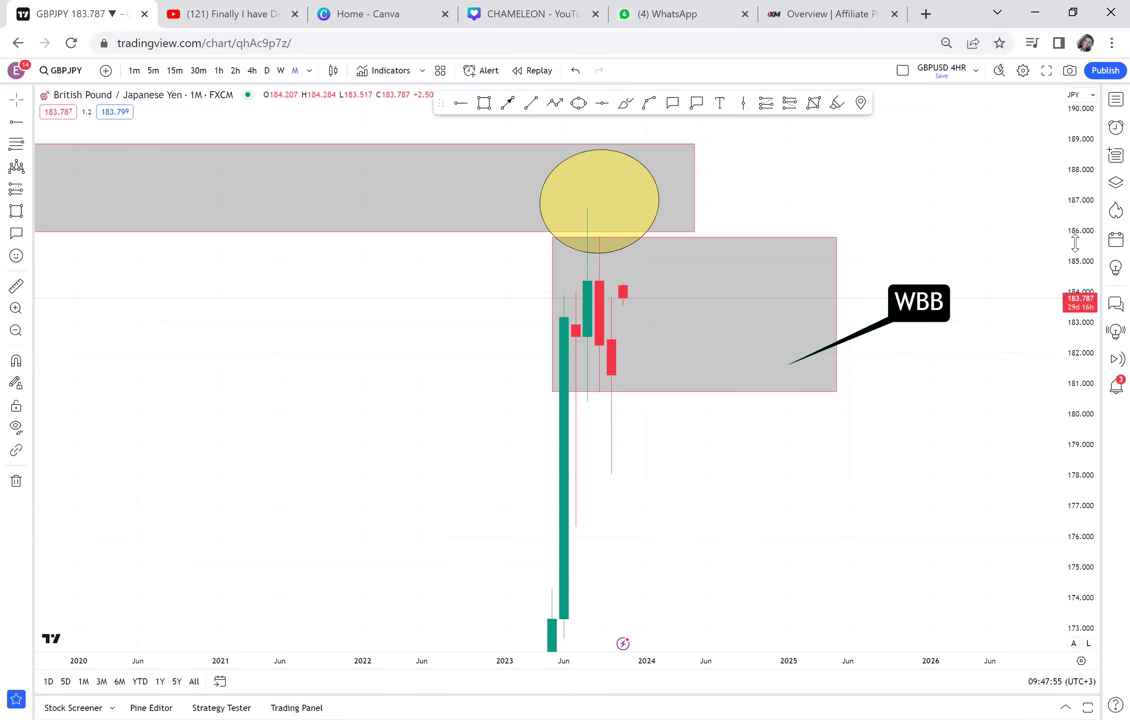
Step: Place horizontal rays at the pullback low, about 176.436, and at the 2023 high, about 186.861
{"action": "left_click_drag", "start_coordinate": [1094, 213], "coordinate": [1078, 404]}
{"action": "scroll", "coordinate": [817, 436], "scroll_direction": "down", "scroll_amount": 4}
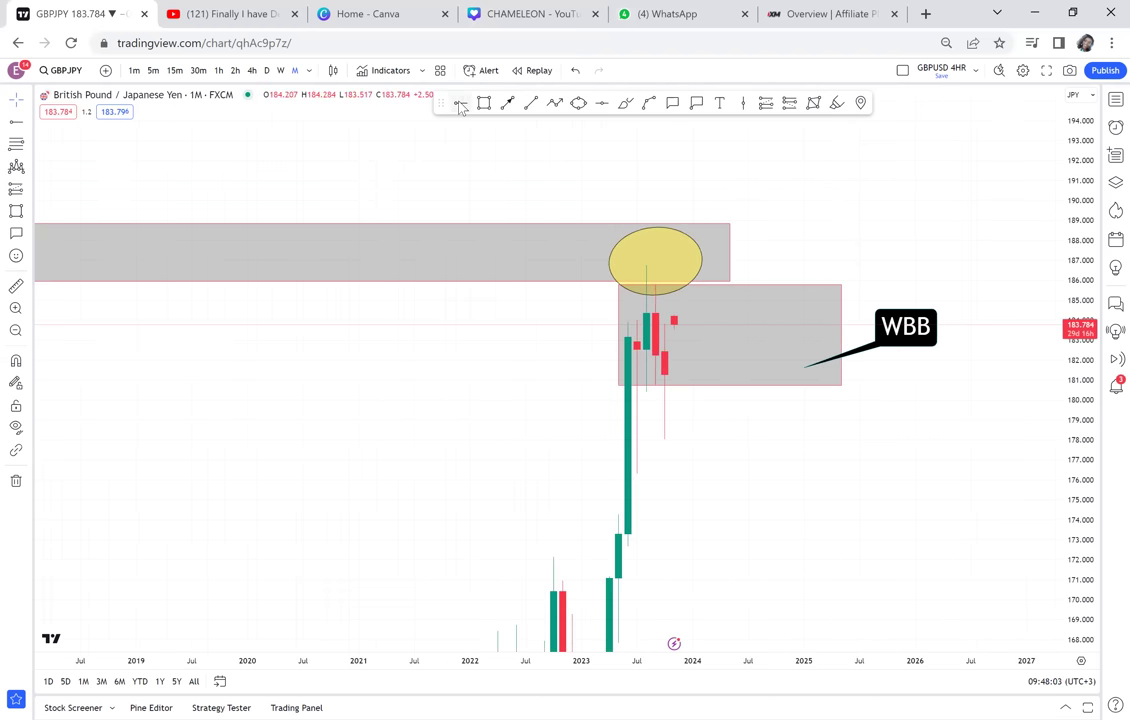
{"action": "left_click", "coordinate": [609, 471]}
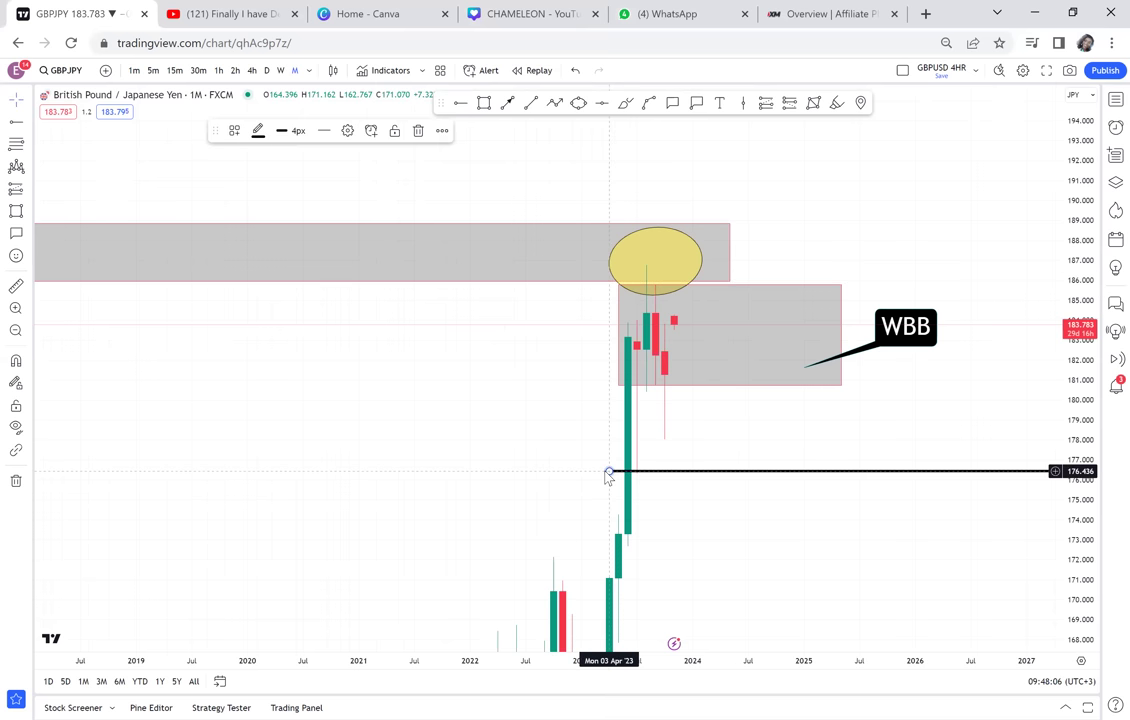
{"action": "left_click", "coordinate": [462, 106]}
{"action": "left_click", "coordinate": [562, 263]}
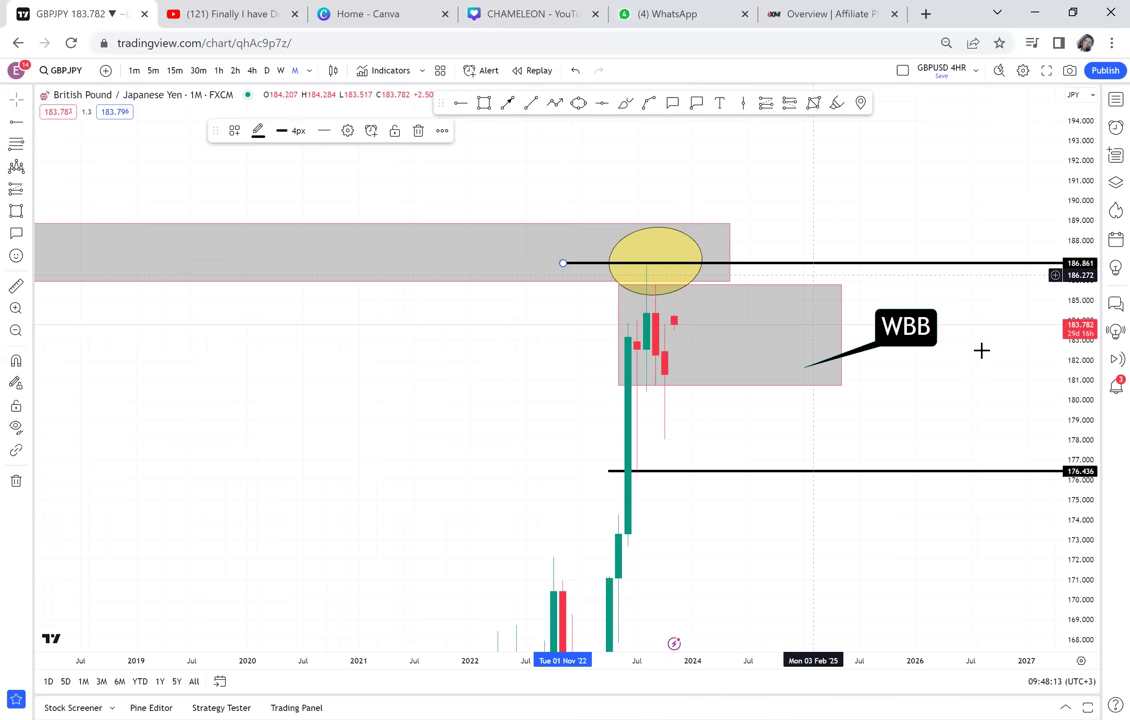
{"action": "left_click_drag", "start_coordinate": [982, 350], "coordinate": [848, 363]}
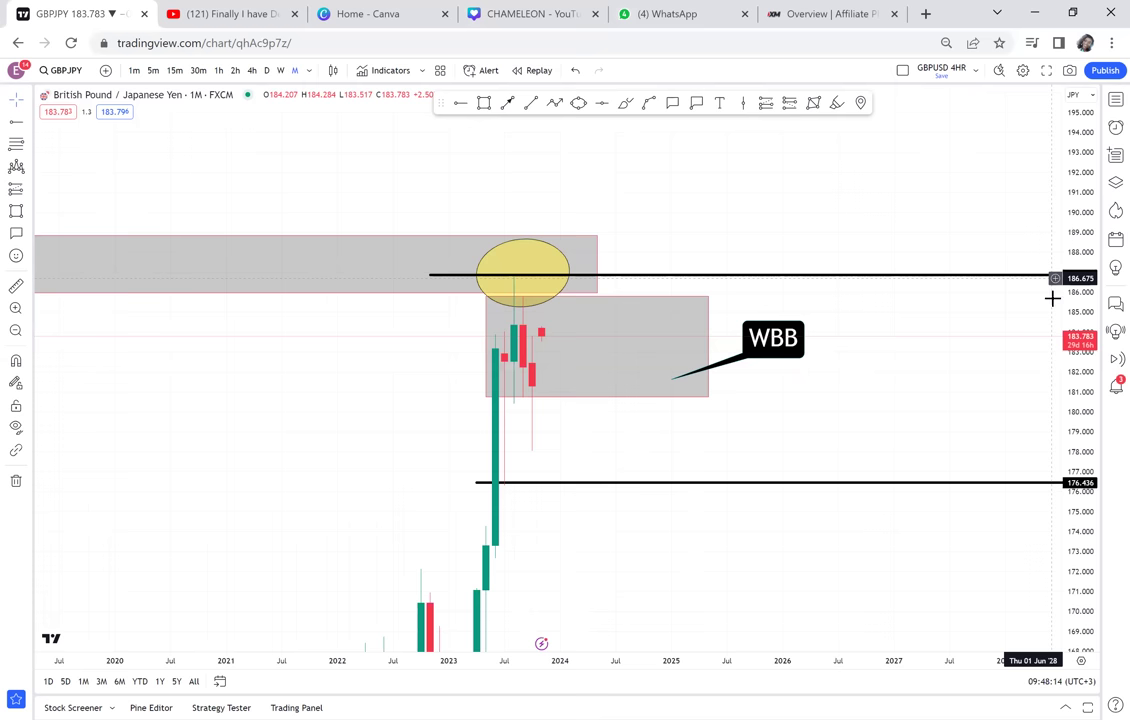
{"action": "left_click_drag", "start_coordinate": [1078, 298], "coordinate": [1078, 440]}
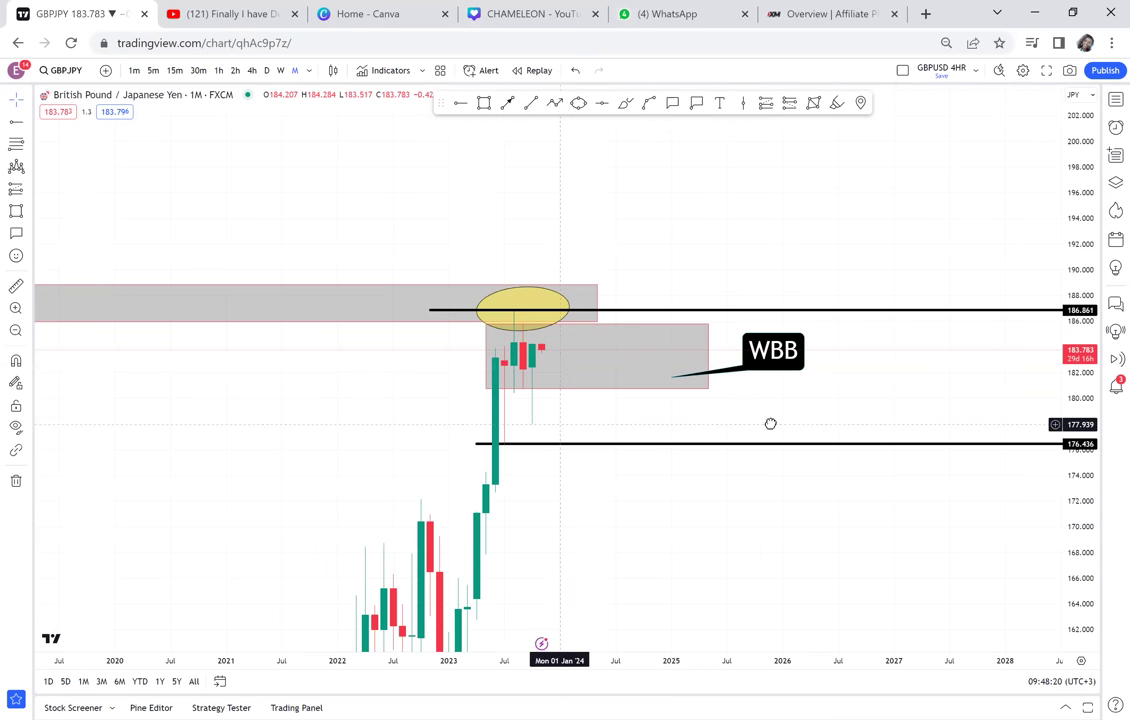
{"action": "left_click_drag", "start_coordinate": [770, 424], "coordinate": [698, 421]}
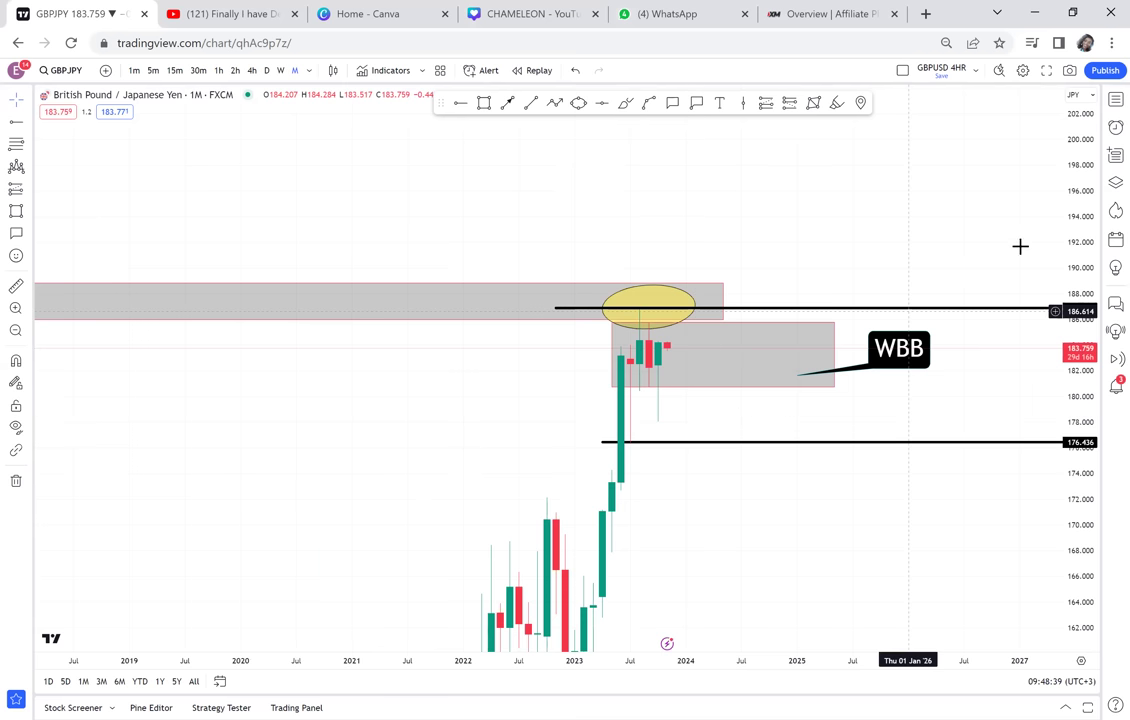
Step: Switch the chart to GBPNZD from the watchlist and hide the watchlist again
{"action": "left_click", "coordinate": [1107, 101]}
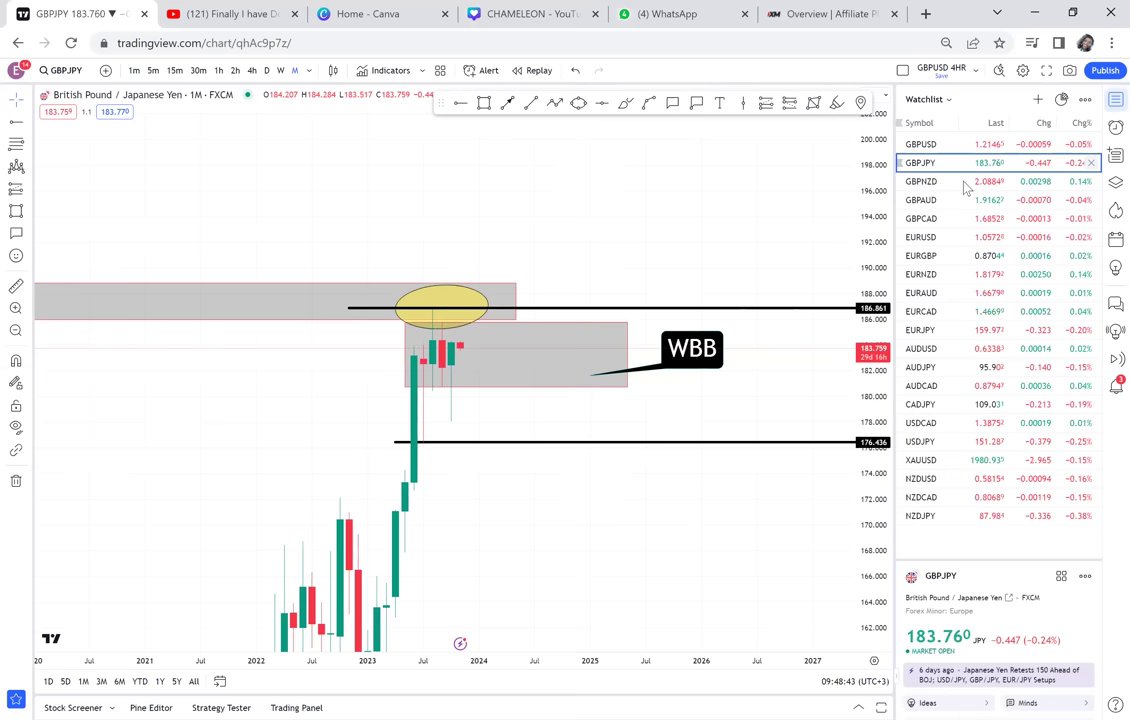
{"action": "key", "text": "Down"}
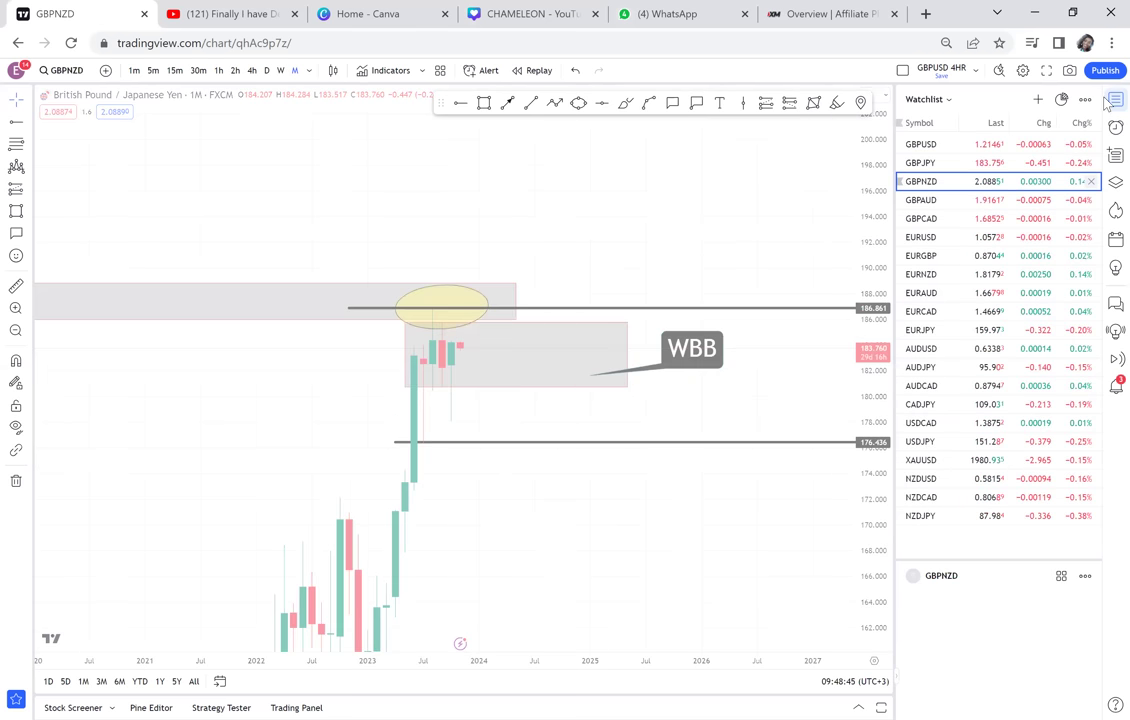
{"action": "key", "text": "ctrl+shift+f"}
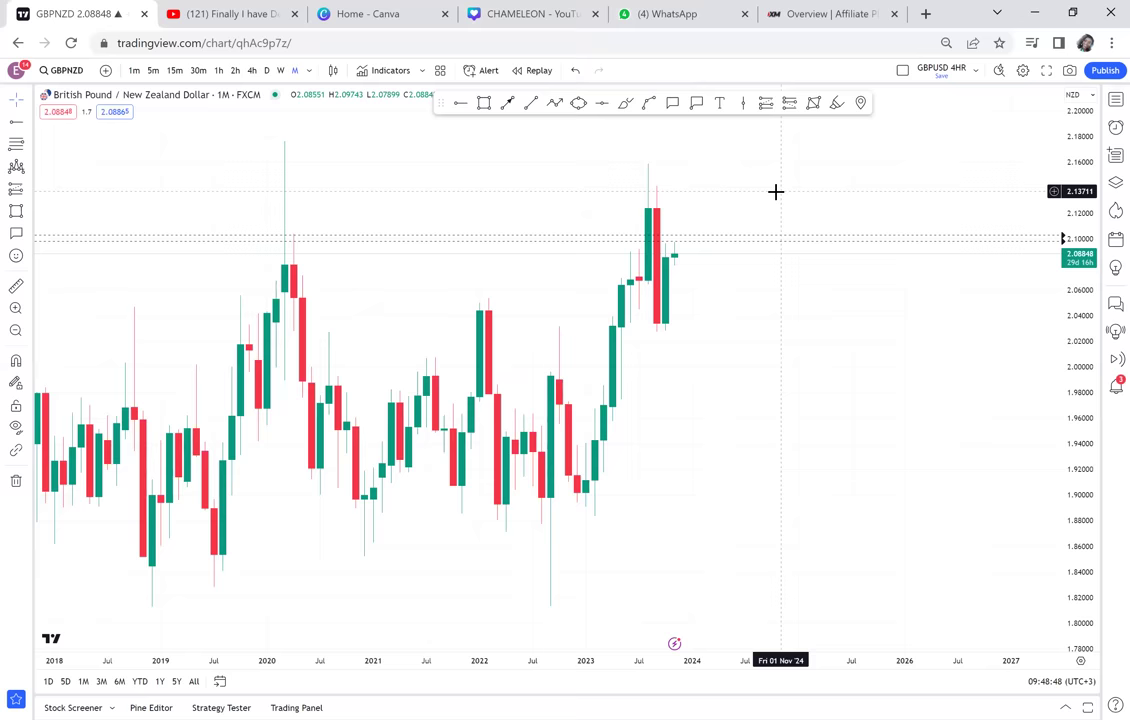
Step: Place a horizontal line at about 2.15141 near the recent GBPNZD highs and set its colour to red
{"action": "scroll", "coordinate": [776, 191], "scroll_direction": "down", "scroll_amount": 2}
{"action": "scroll", "coordinate": [776, 191], "scroll_direction": "down", "scroll_amount": 1}
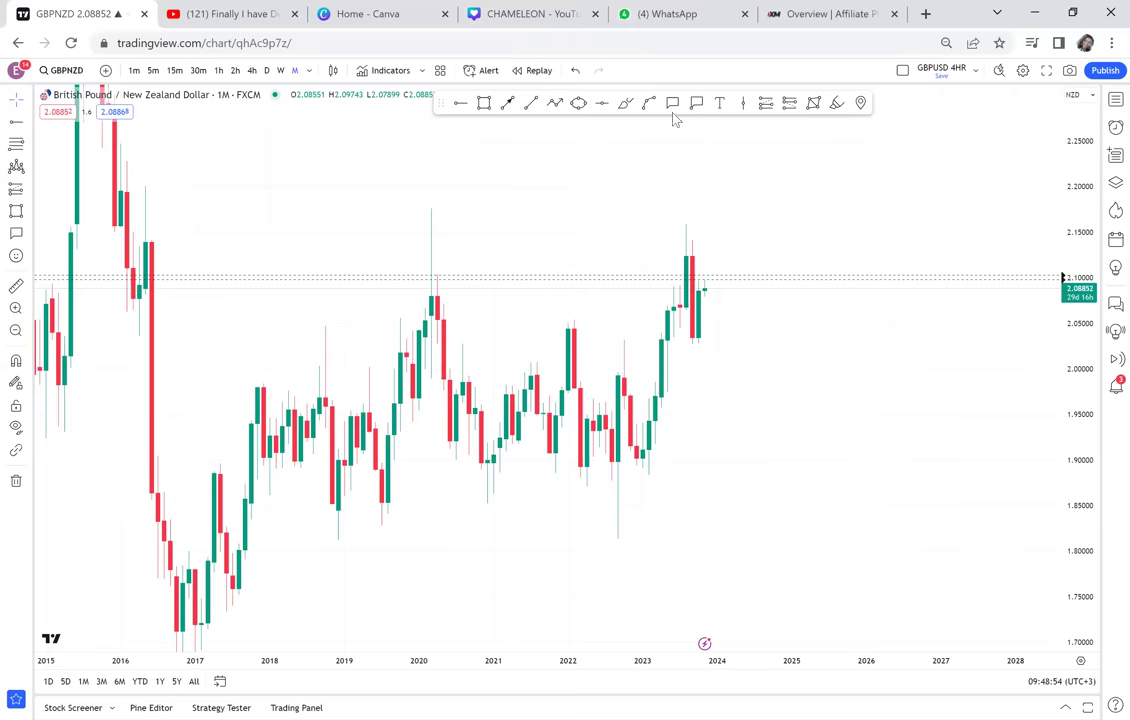
{"action": "left_click", "coordinate": [601, 103]}
{"action": "left_click", "coordinate": [329, 200]}
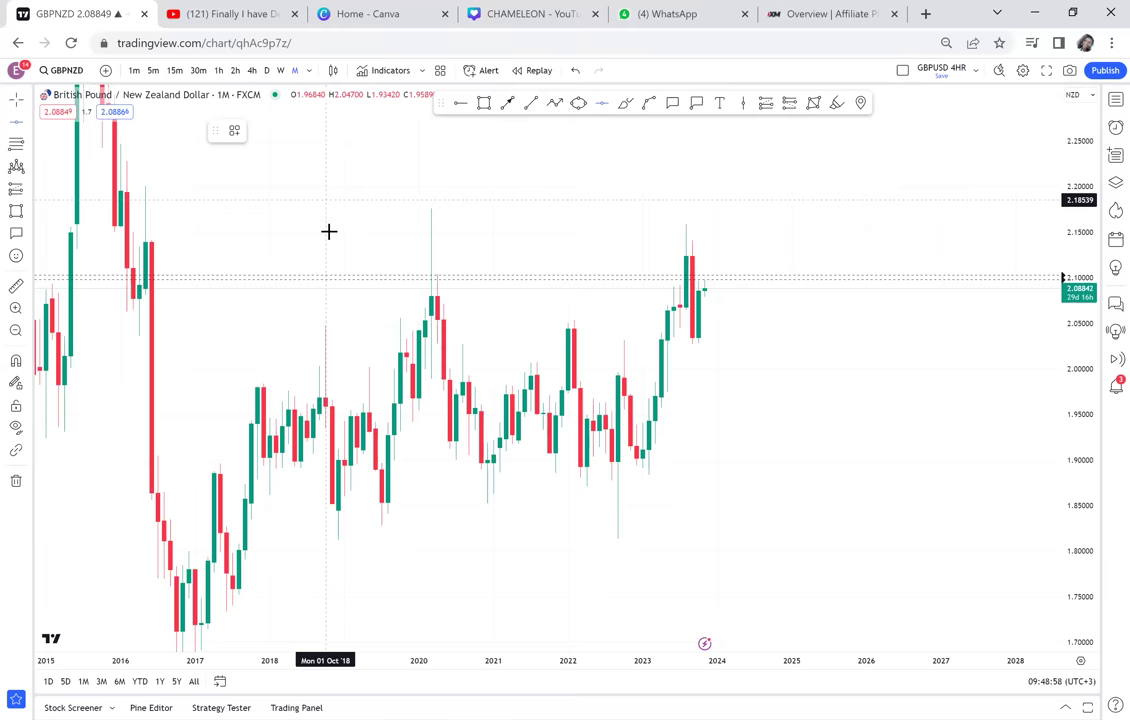
{"action": "left_click", "coordinate": [329, 231]}
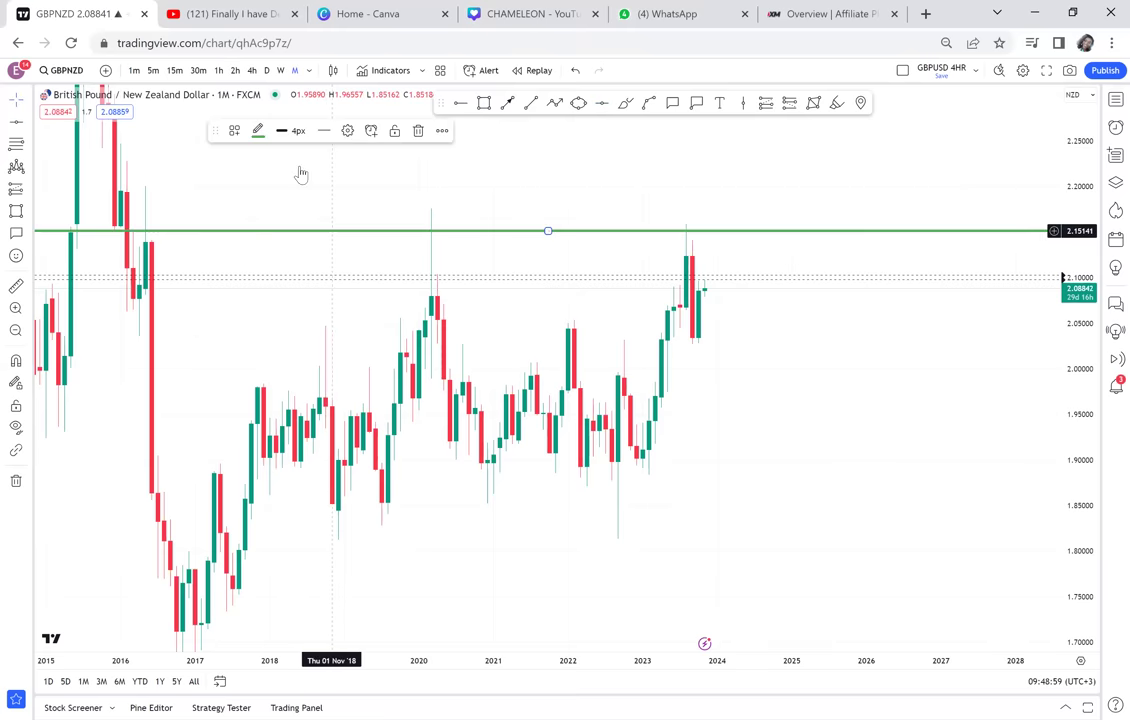
{"action": "left_click", "coordinate": [257, 130]}
{"action": "left_click", "coordinate": [260, 172]}
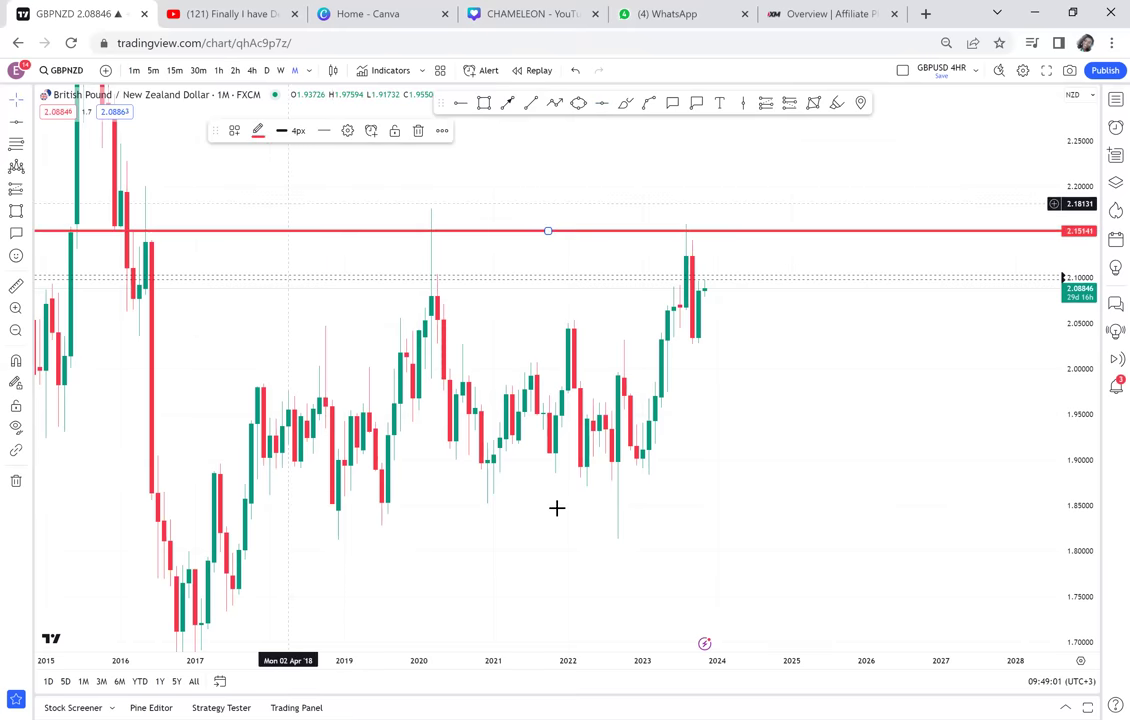
Step: Draw an arrow from the September 2022 low, about 1.83744, up to about 2.13238 beside the recent candles
{"action": "left_click_drag", "start_coordinate": [769, 457], "coordinate": [726, 434]}
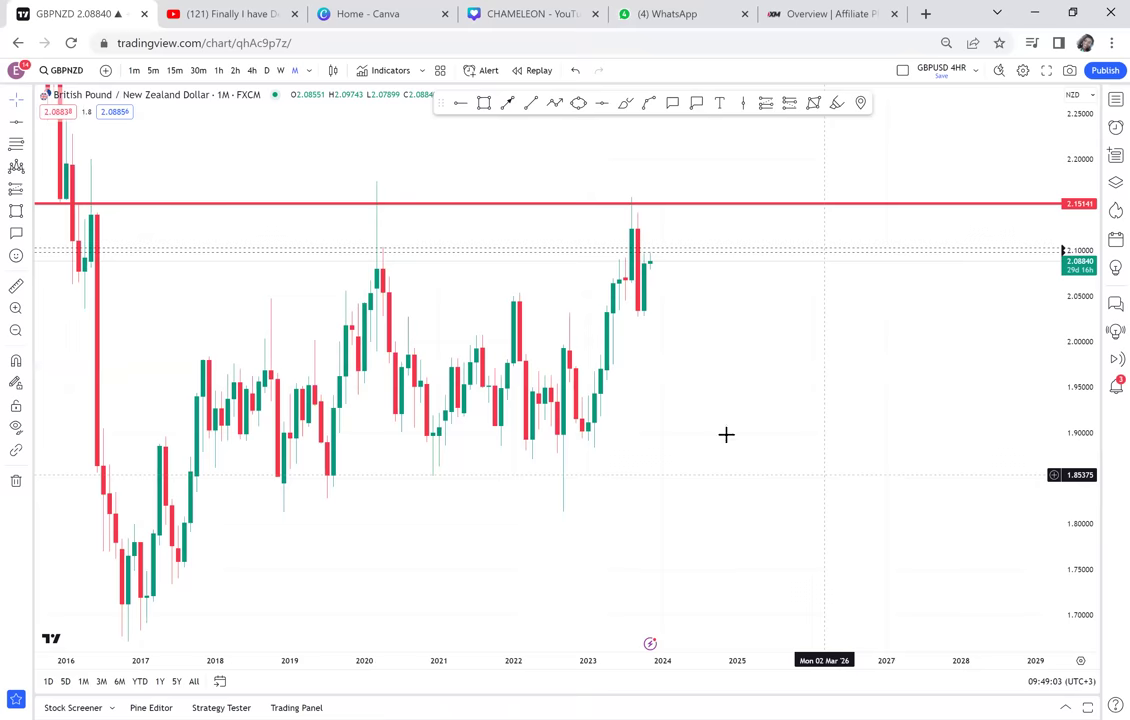
{"action": "left_click", "coordinate": [508, 105]}
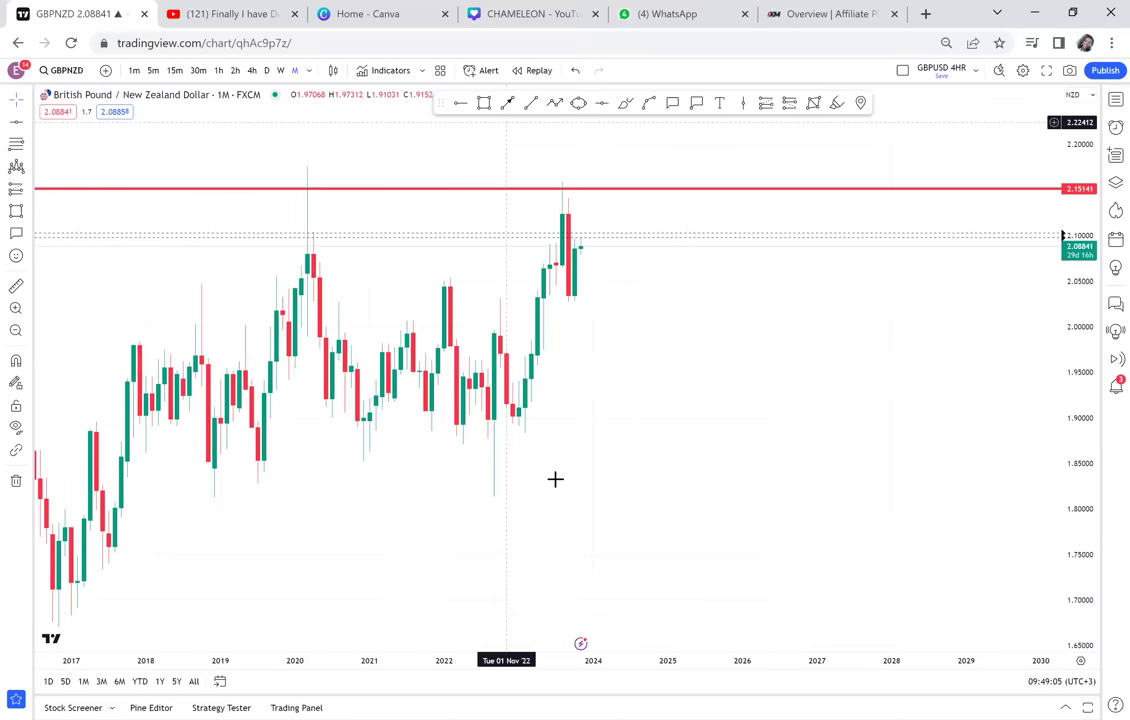
{"action": "left_click", "coordinate": [494, 474]}
{"action": "left_click", "coordinate": [636, 206]}
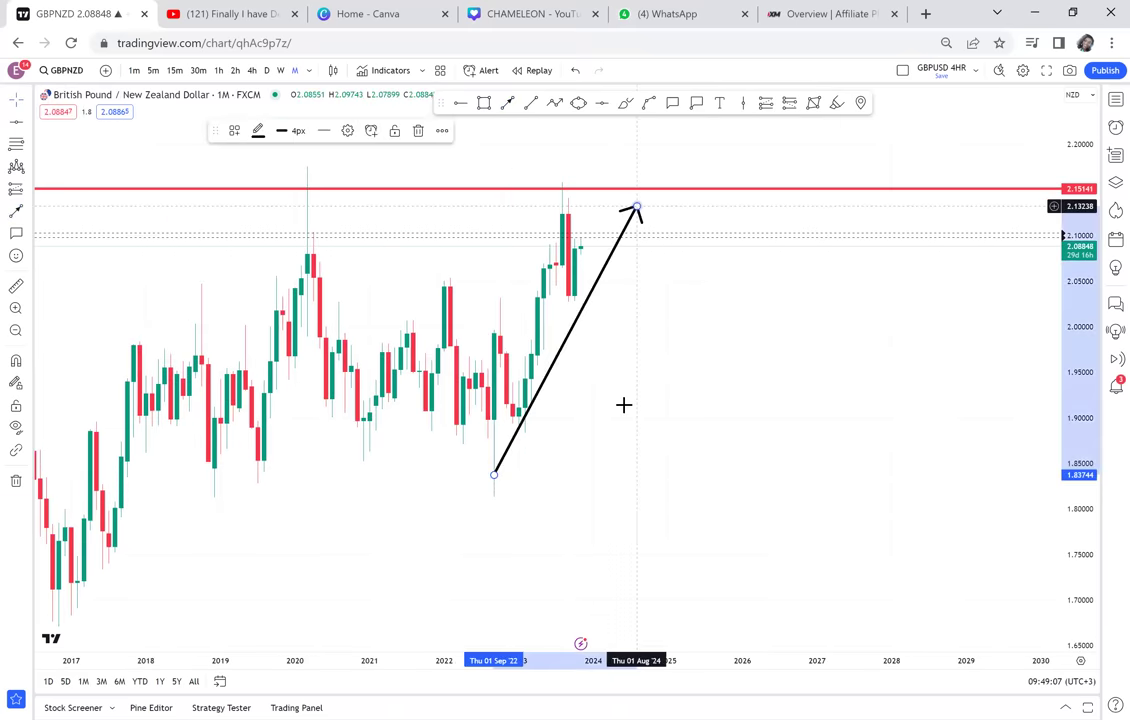
Step: Circle the 2016, 2020 and 2023 highs at the red horizontal line with freehand red brush strokes
{"action": "scroll", "coordinate": [895, 416], "scroll_direction": "left", "scroll_amount": 3}
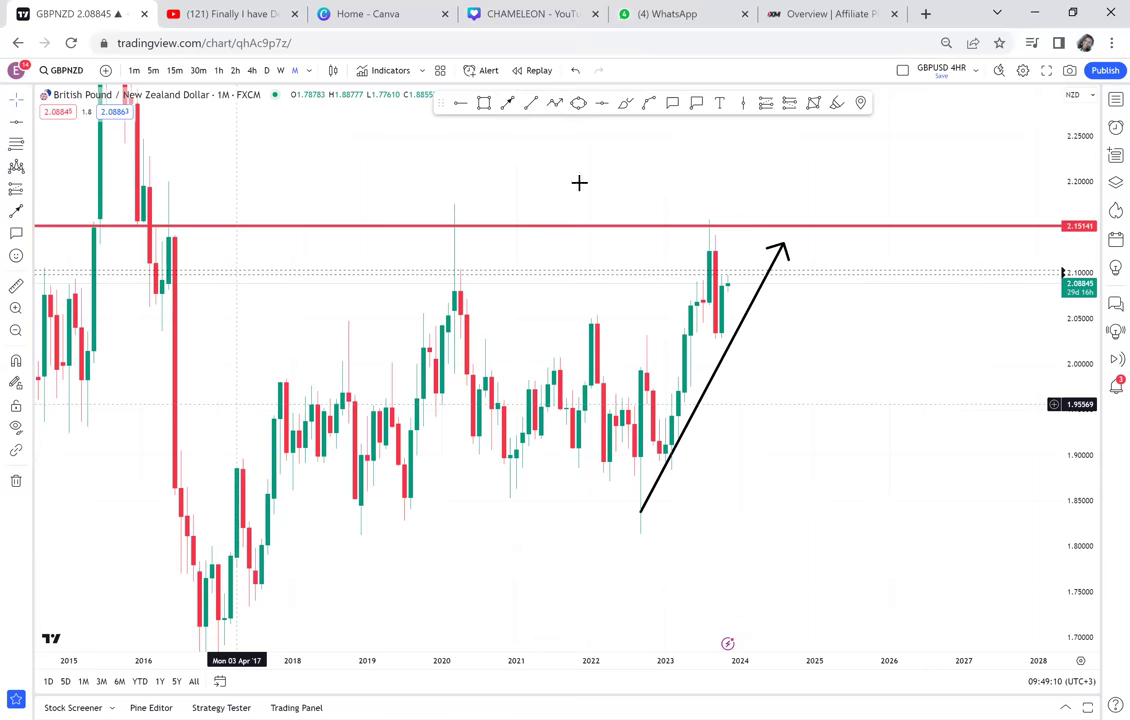
{"action": "left_click", "coordinate": [624, 104]}
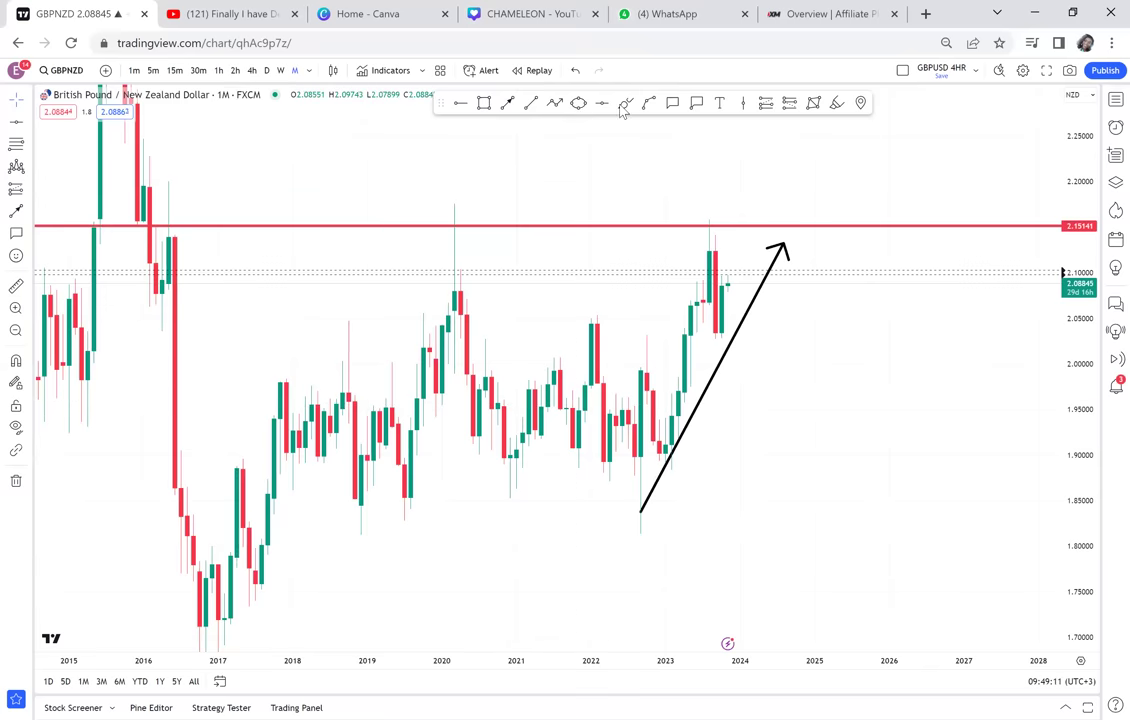
{"action": "left_click_drag", "start_coordinate": [182, 204], "coordinate": [186, 207]}
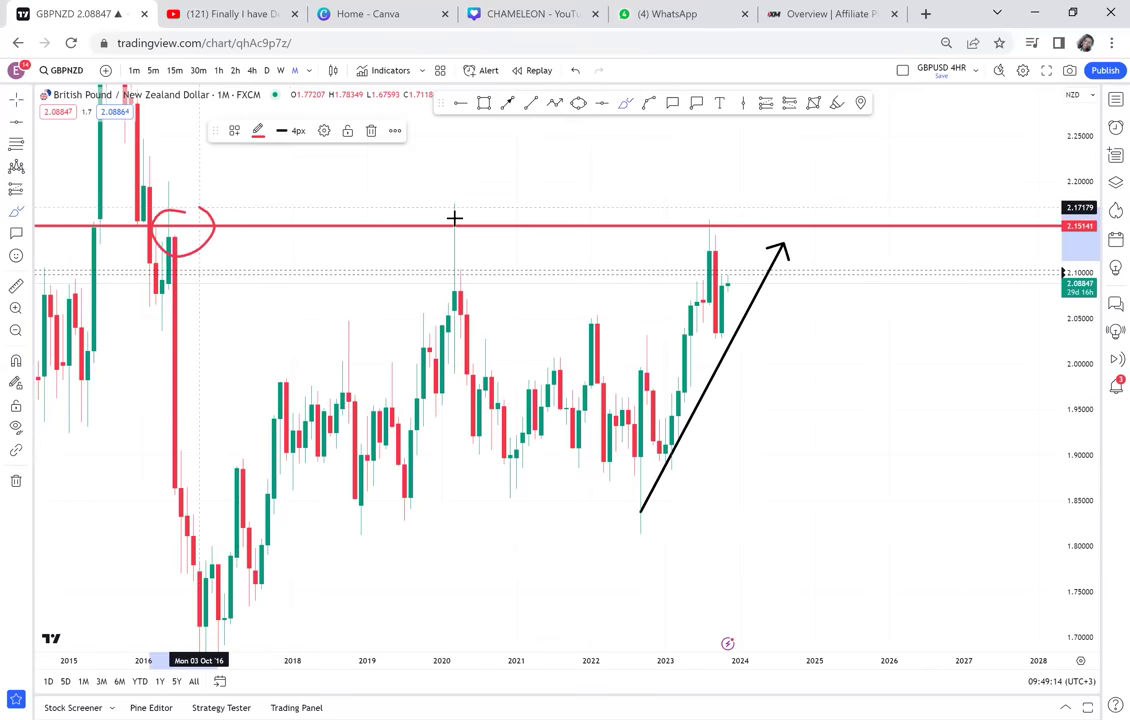
{"action": "left_click_drag", "start_coordinate": [465, 209], "coordinate": [471, 215]}
{"action": "mouse_move", "coordinate": [738, 205]}
{"action": "left_mouse_down"}
{"action": "mouse_move", "coordinate": [689, 250]}
{"action": "mouse_move", "coordinate": [721, 197]}
{"action": "left_mouse_up"}
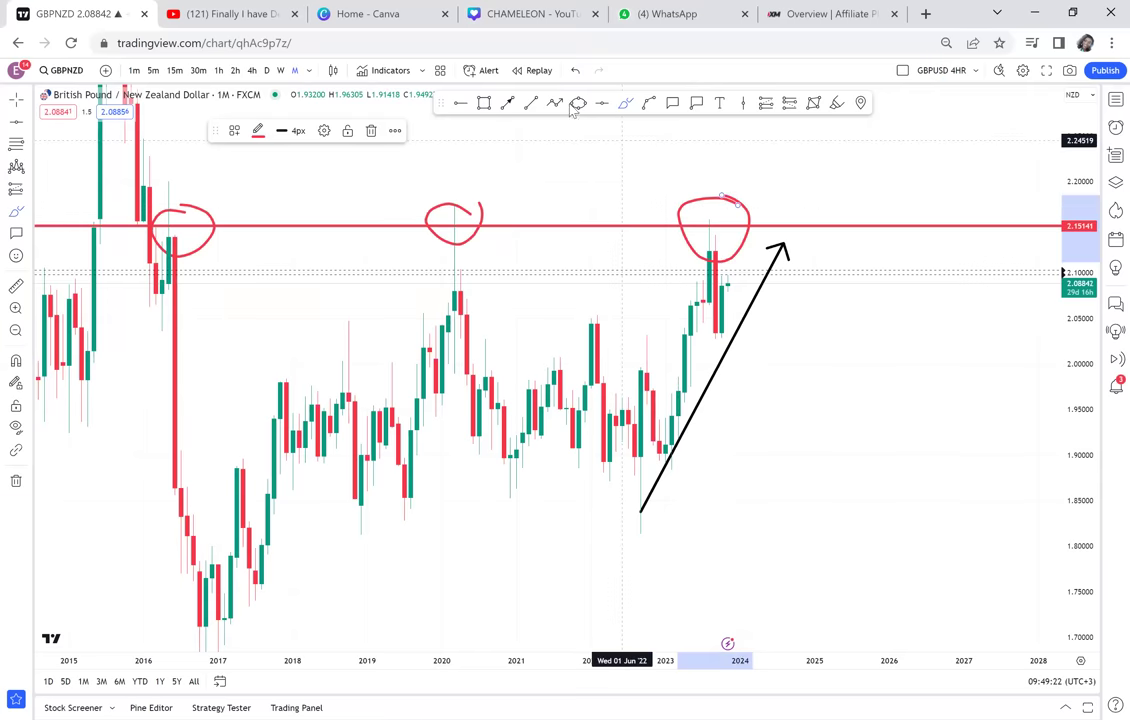
Step: Draw an arrow between the latest candles and the open space beside them, and place a horizontal ray at about 2.04132 from February 2023
{"action": "left_click", "coordinate": [507, 104]}
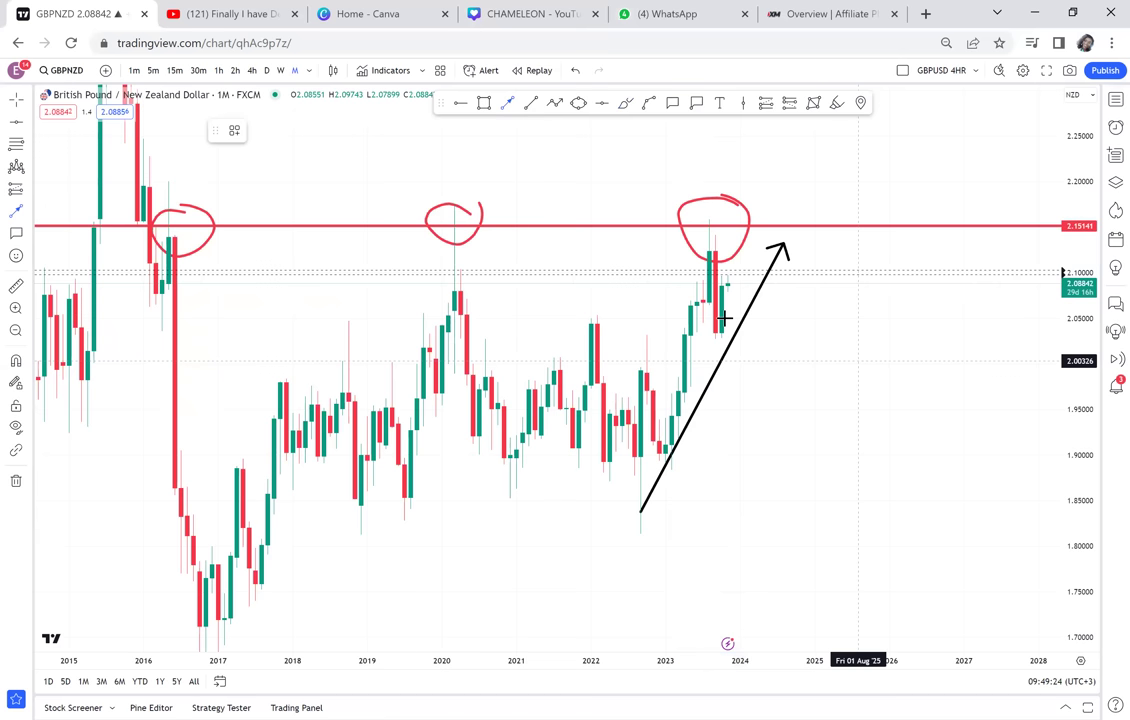
{"action": "left_click_drag", "start_coordinate": [731, 316], "coordinate": [858, 360]}
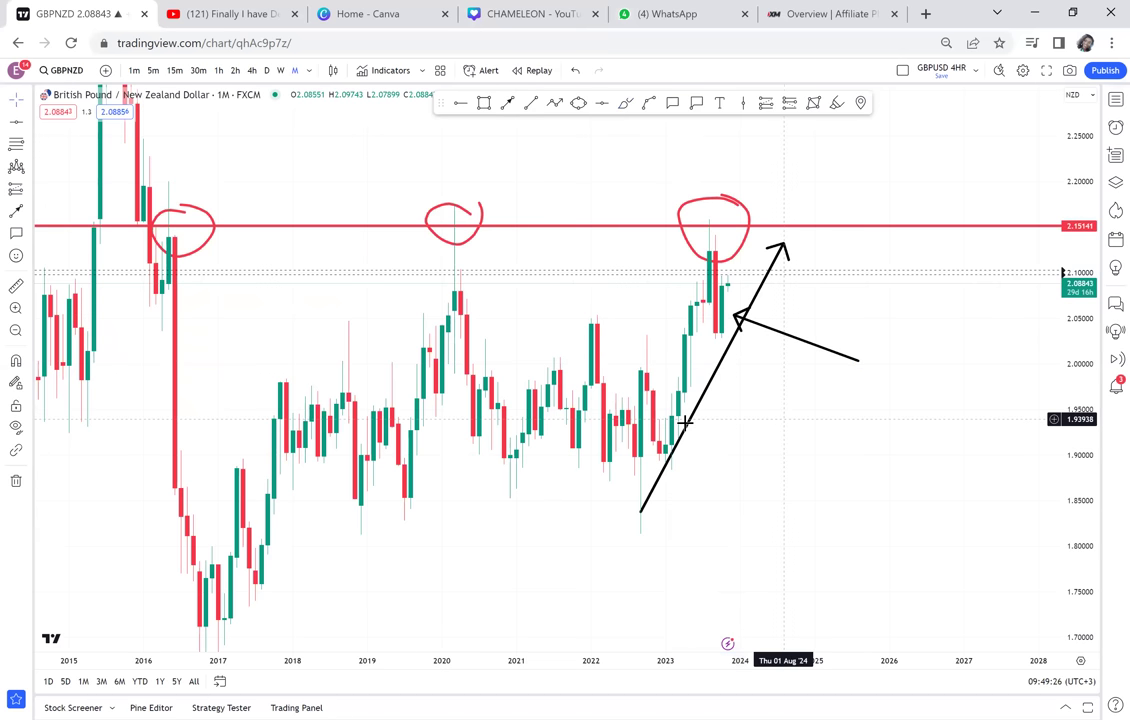
{"action": "scroll", "coordinate": [685, 423], "scroll_direction": "right", "scroll_amount": 3}
{"action": "scroll", "coordinate": [685, 423], "scroll_direction": "up", "scroll_amount": 2}
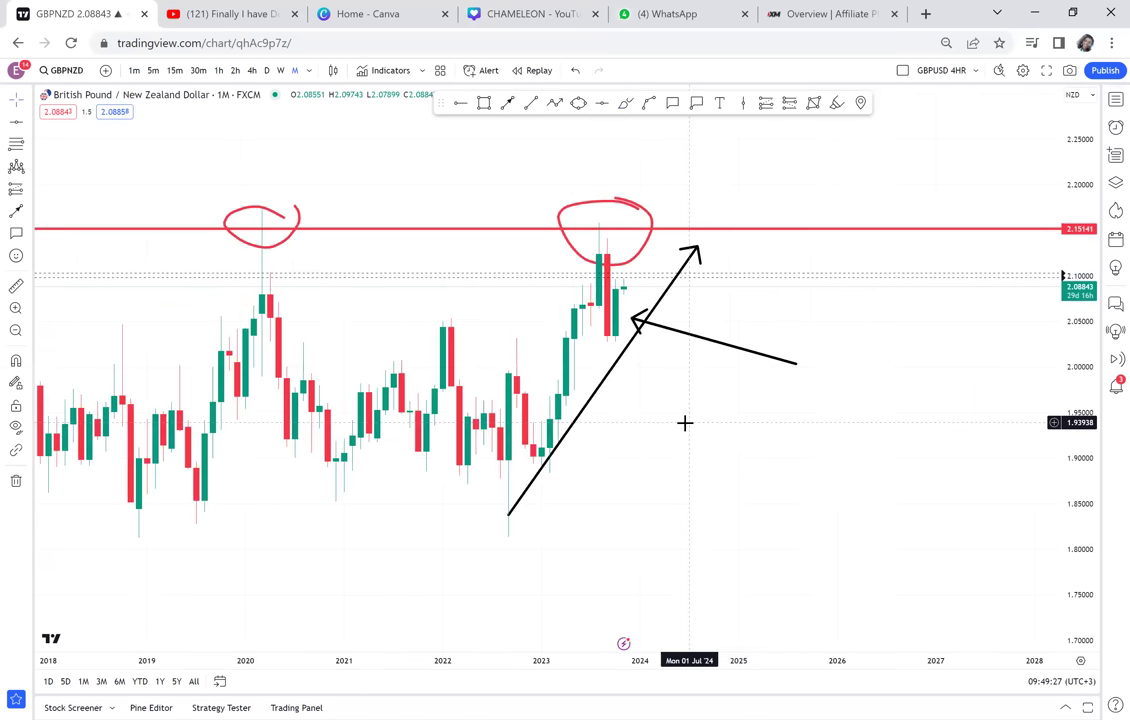
{"action": "scroll", "coordinate": [575, 257], "scroll_direction": "up", "scroll_amount": 1}
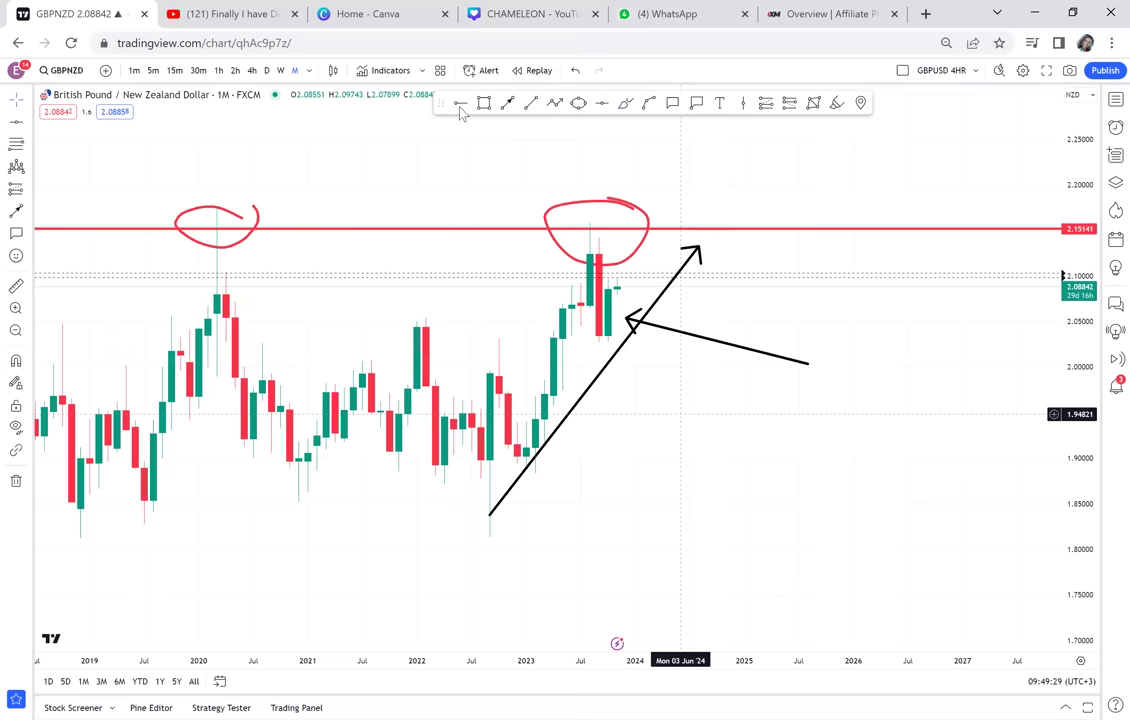
{"action": "left_click", "coordinate": [536, 329]}
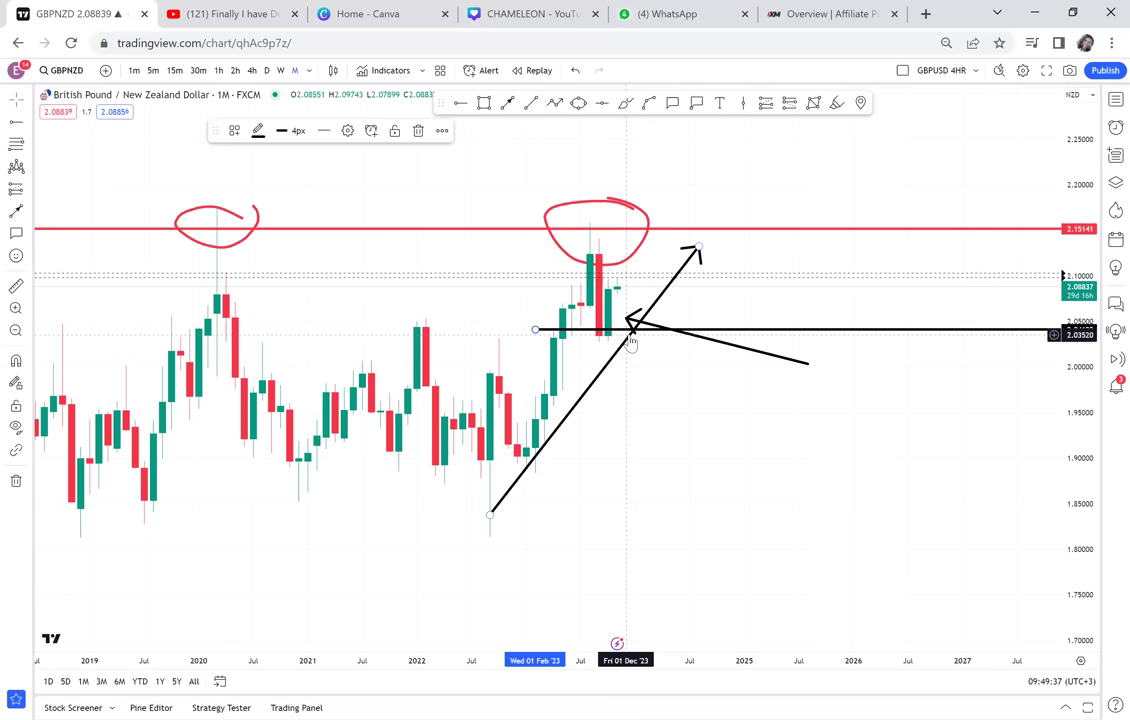
{"action": "scroll", "coordinate": [453, 309], "scroll_direction": "down", "scroll_amount": 2}
{"action": "left_click_drag", "start_coordinate": [453, 309], "coordinate": [674, 312]}
{"action": "scroll", "coordinate": [674, 312], "scroll_direction": "down", "scroll_amount": 1}
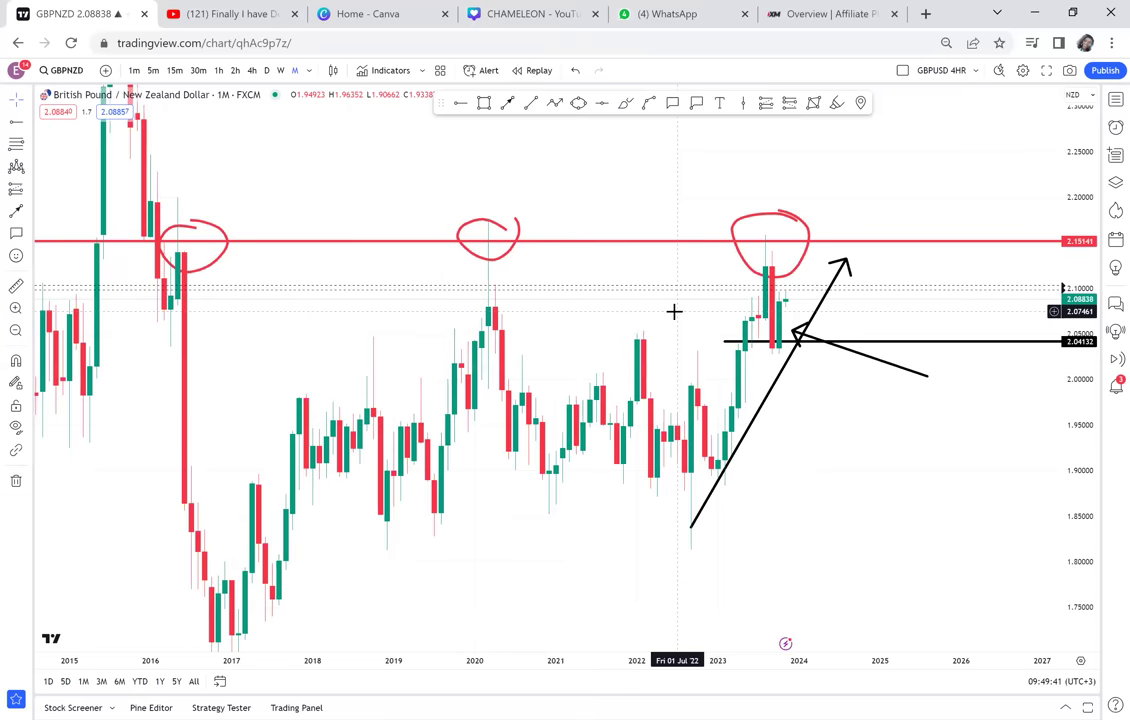
{"action": "scroll", "coordinate": [674, 312], "scroll_direction": "down", "scroll_amount": 1}
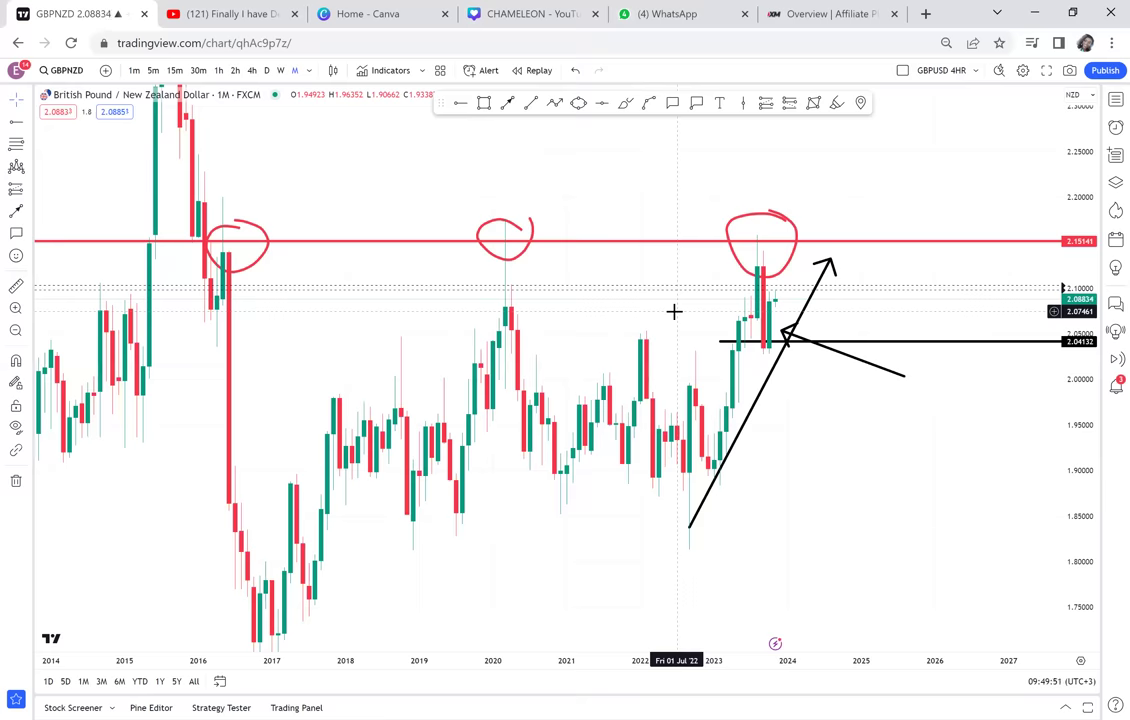
Step: Switch the chart to GBPAUD from the watchlist and hide the watchlist again
{"action": "left_click", "coordinate": [1107, 107]}
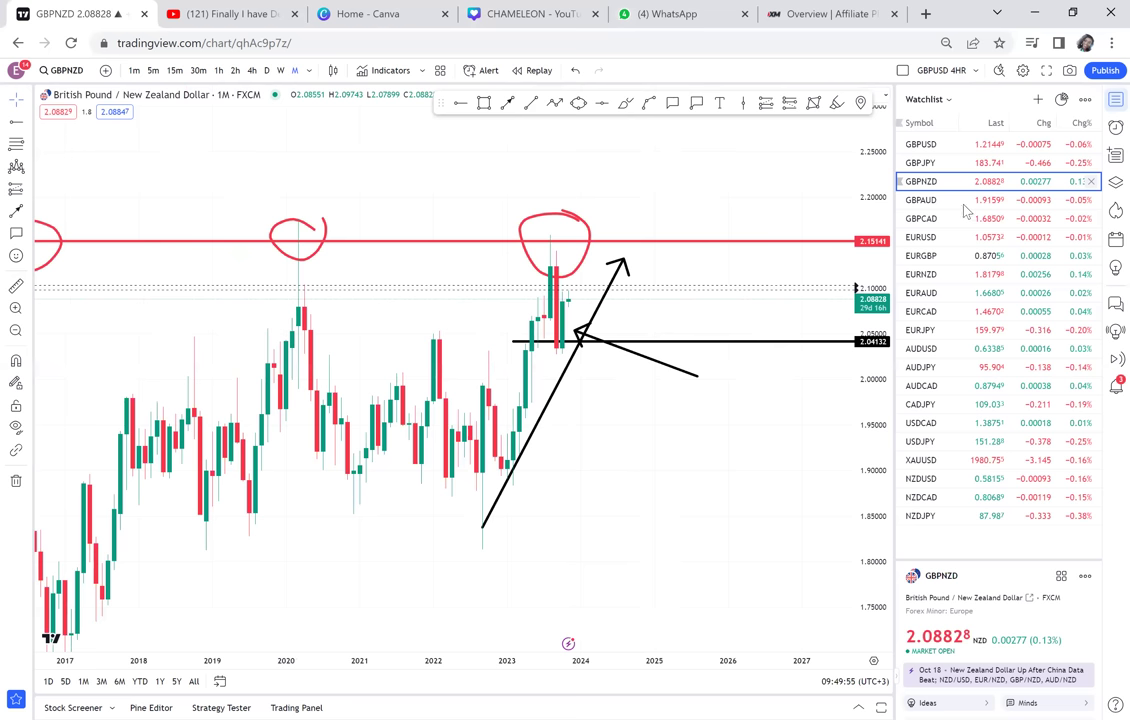
{"action": "left_click", "coordinate": [965, 205]}
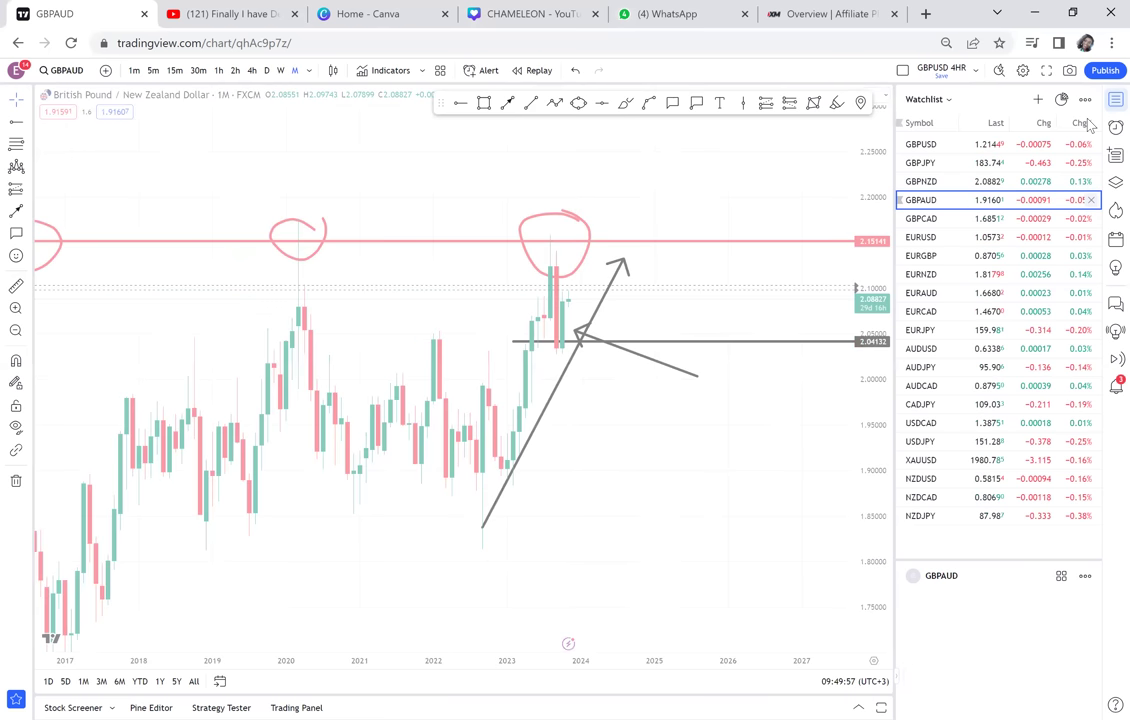
{"action": "scroll", "coordinate": [938, 209], "scroll_direction": "down", "scroll_amount": 2}
{"action": "left_click_drag", "start_coordinate": [938, 209], "coordinate": [734, 180]}
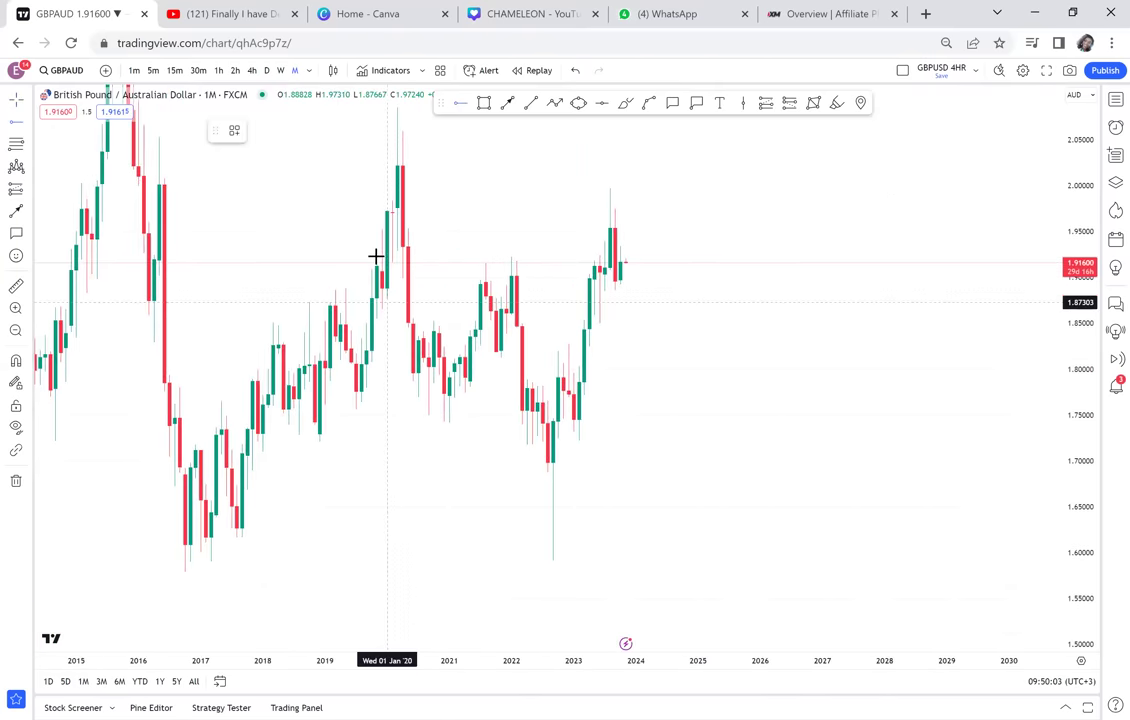
Step: Place a horizontal ray at about 1.92095 from May 2019 and draw an arrow above it pointing to the 2023 highs
{"action": "key", "text": "alt+j"}
{"action": "left_click_drag", "start_coordinate": [376, 265], "coordinate": [345, 258]}
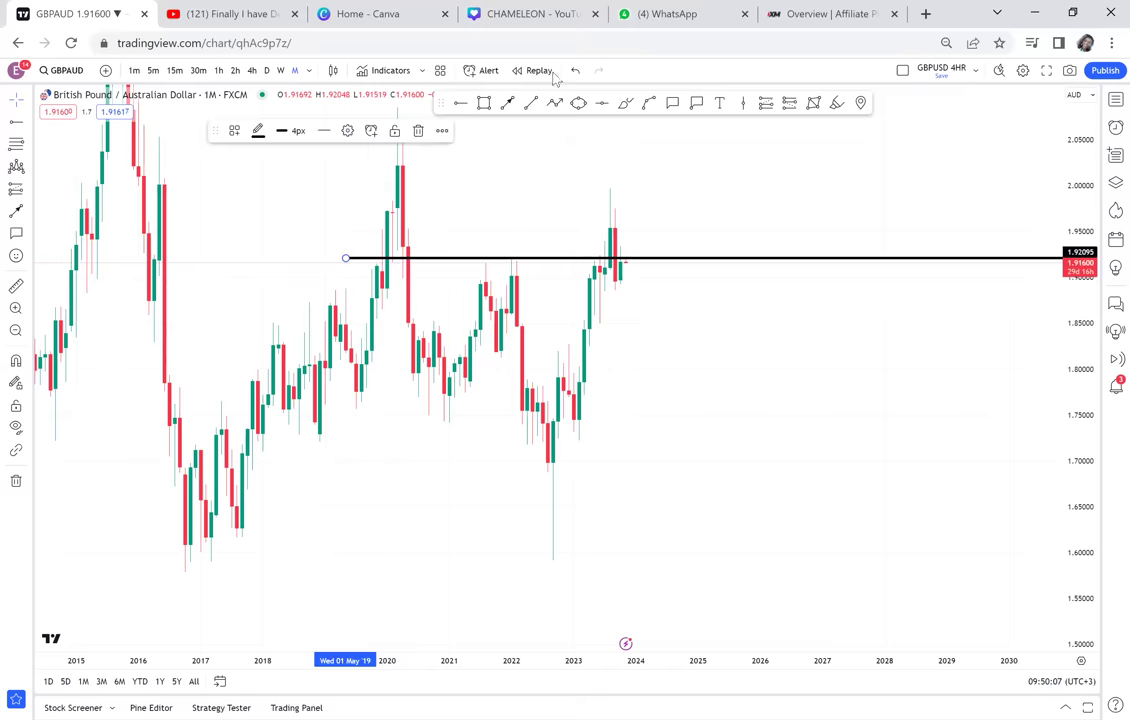
{"action": "left_click", "coordinate": [507, 103]}
{"action": "left_click", "coordinate": [480, 207]}
{"action": "left_click", "coordinate": [590, 232]}
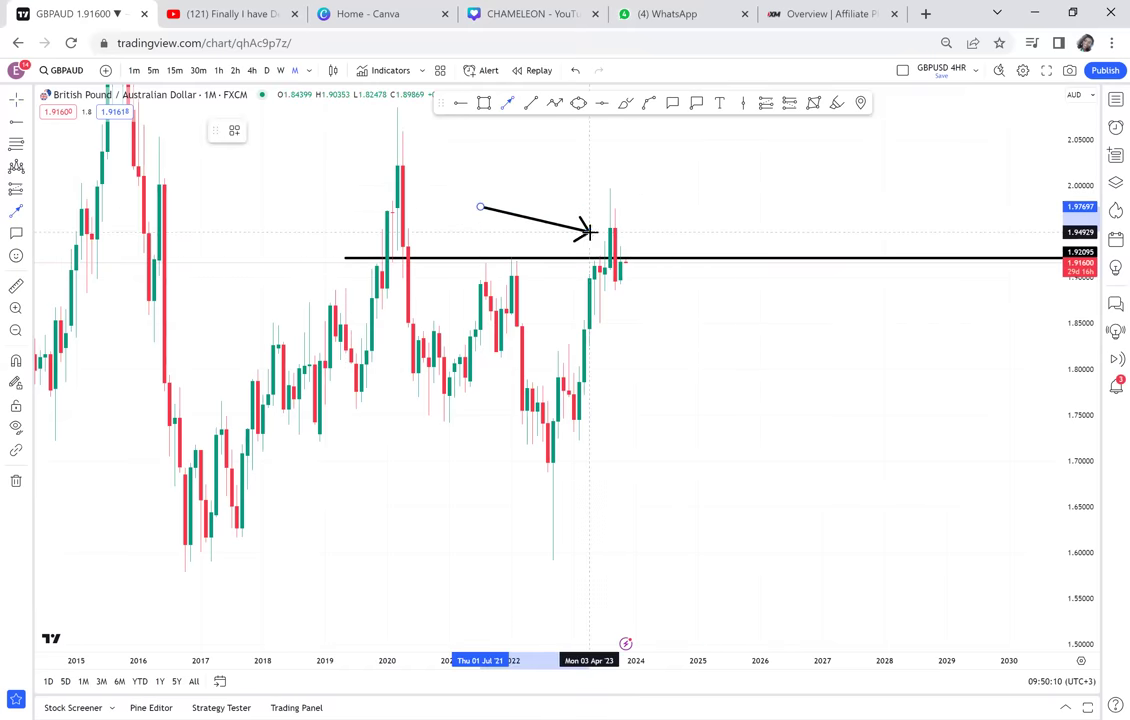
Step: Draw an upward arrow from below the 2022 low to about 2.02083 and delete it
{"action": "left_click", "coordinate": [583, 487]}
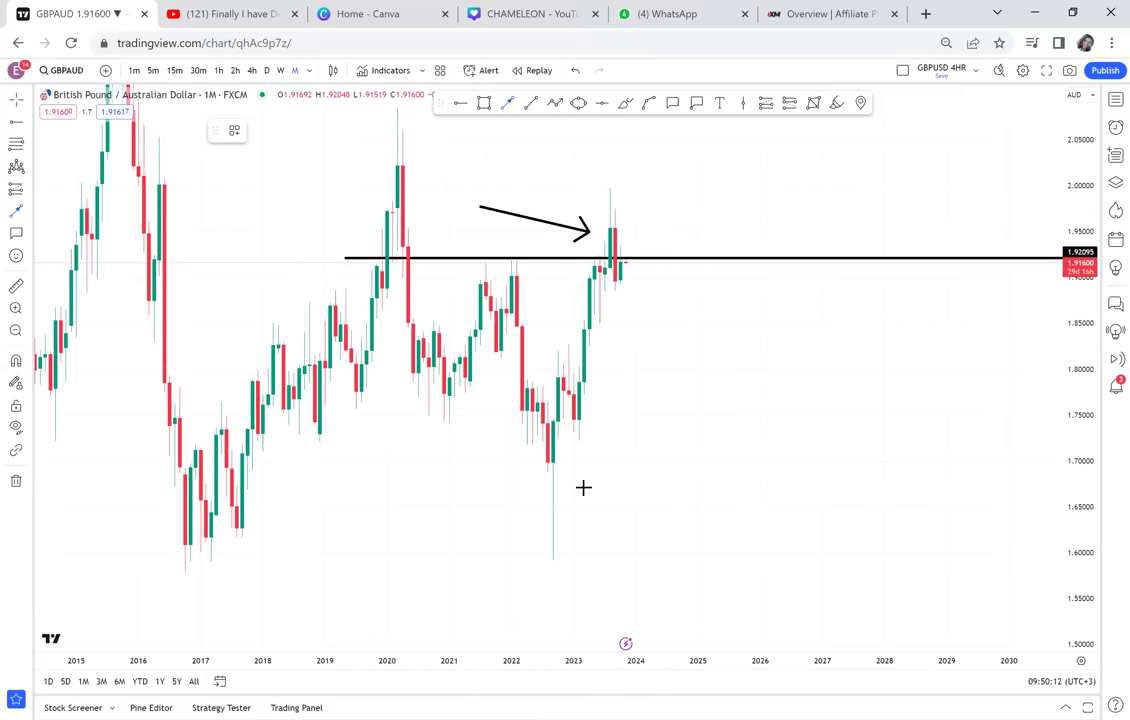
{"action": "left_click", "coordinate": [563, 577]}
{"action": "left_click", "coordinate": [645, 262]}
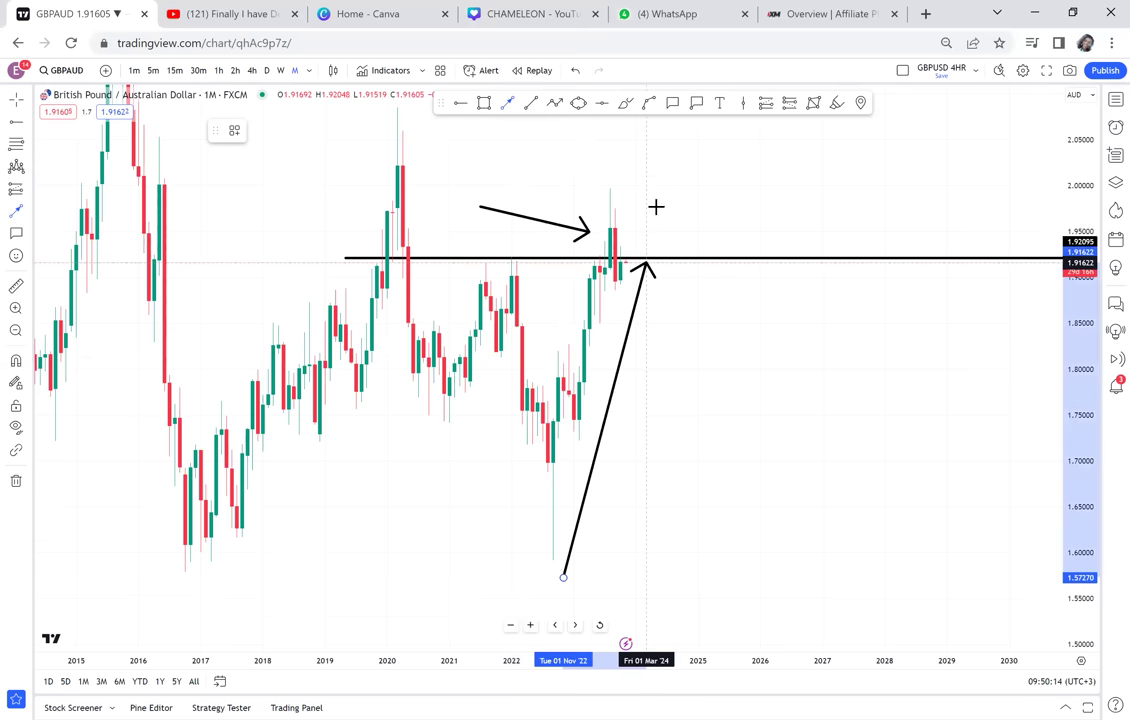
{"action": "left_click", "coordinate": [661, 167]}
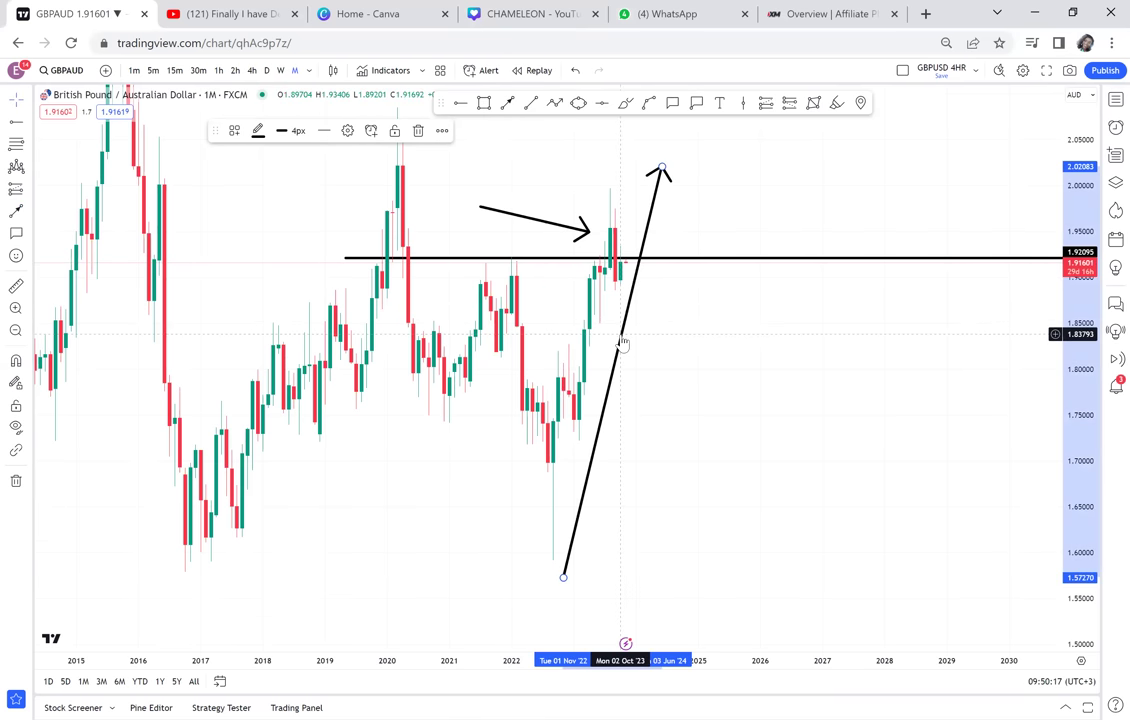
{"action": "key", "text": "Delete"}
Step: Draw a rectangle zone just below 1.60 across the 2016 to 2022 lows, extending to late 2024
{"action": "scroll", "coordinate": [622, 310], "scroll_direction": "up", "scroll_amount": 1}
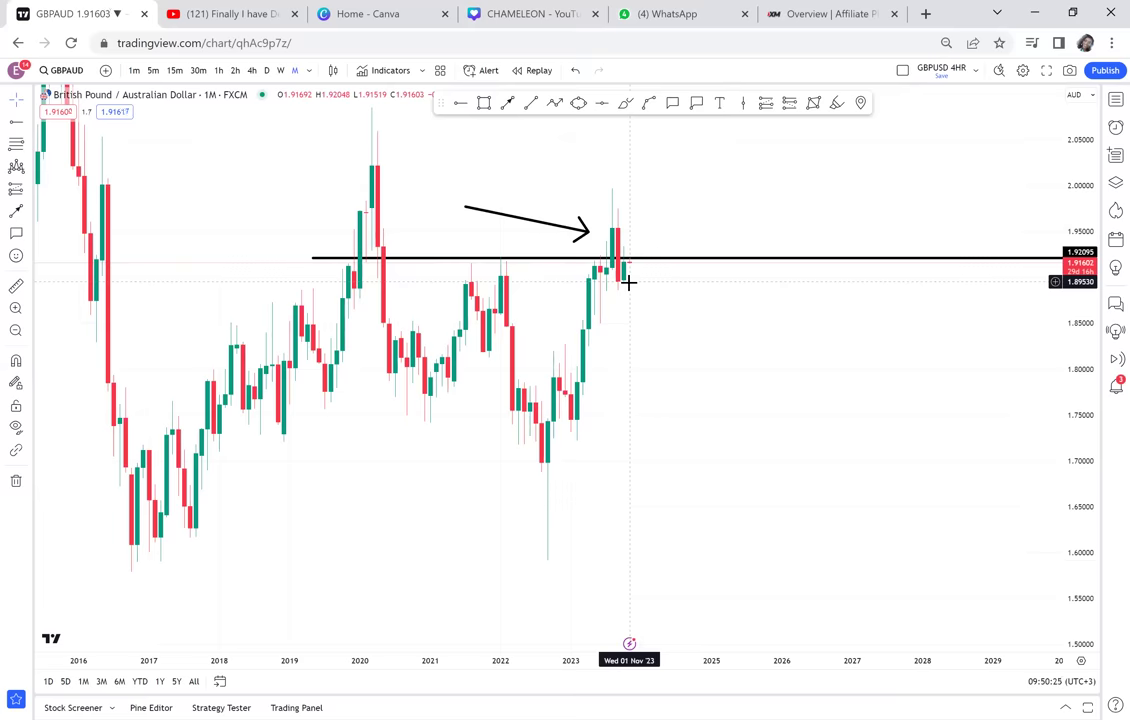
{"action": "scroll", "coordinate": [628, 283], "scroll_direction": "down", "scroll_amount": 2}
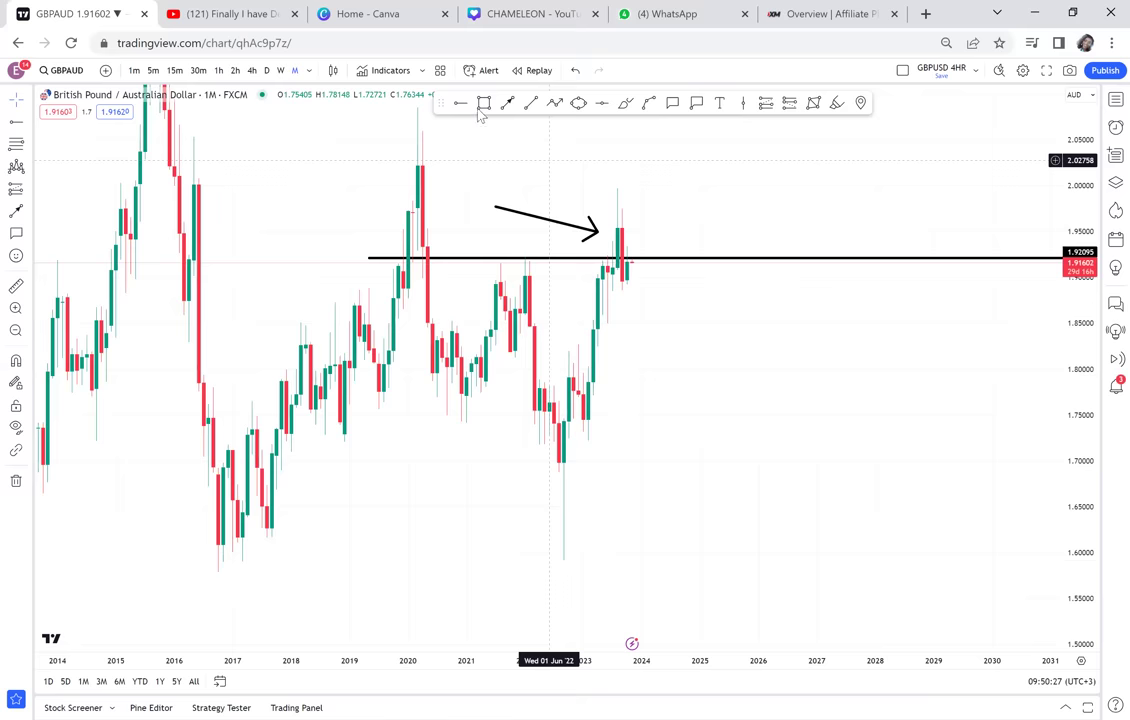
{"action": "left_click", "coordinate": [483, 105]}
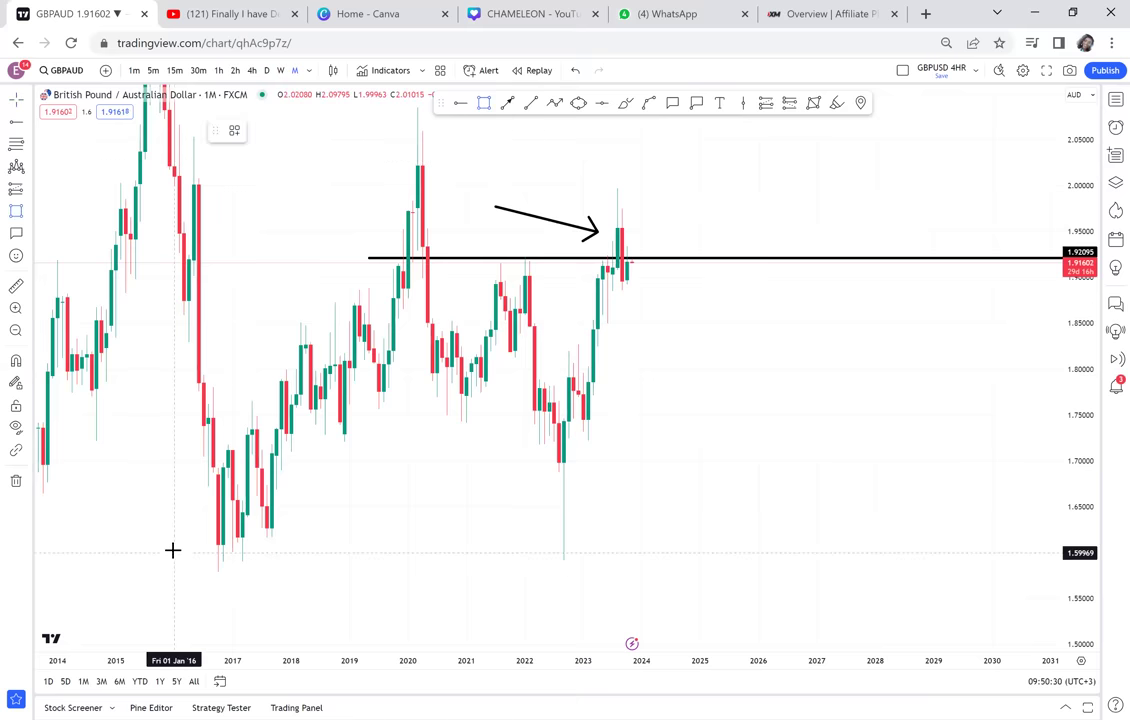
{"action": "left_click", "coordinate": [690, 556]}
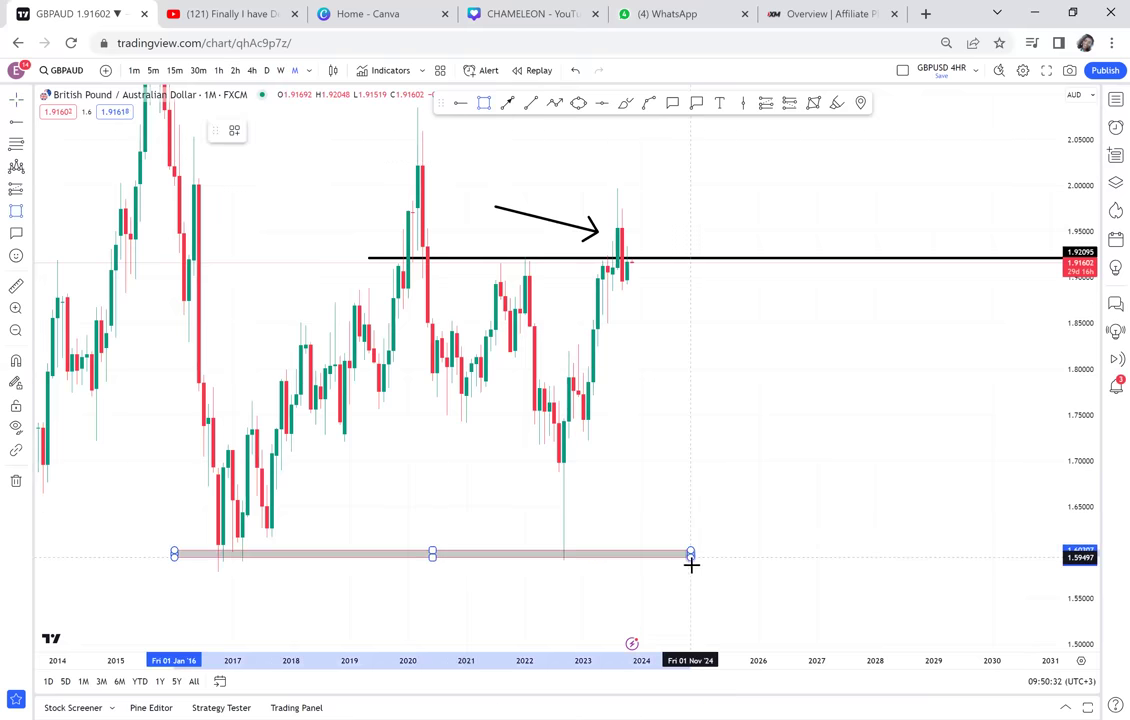
{"action": "left_click", "coordinate": [694, 574]}
Step: Place a red horizontal line at the 2020 high, about 2.08495
{"action": "left_click_drag", "start_coordinate": [650, 466], "coordinate": [804, 462]}
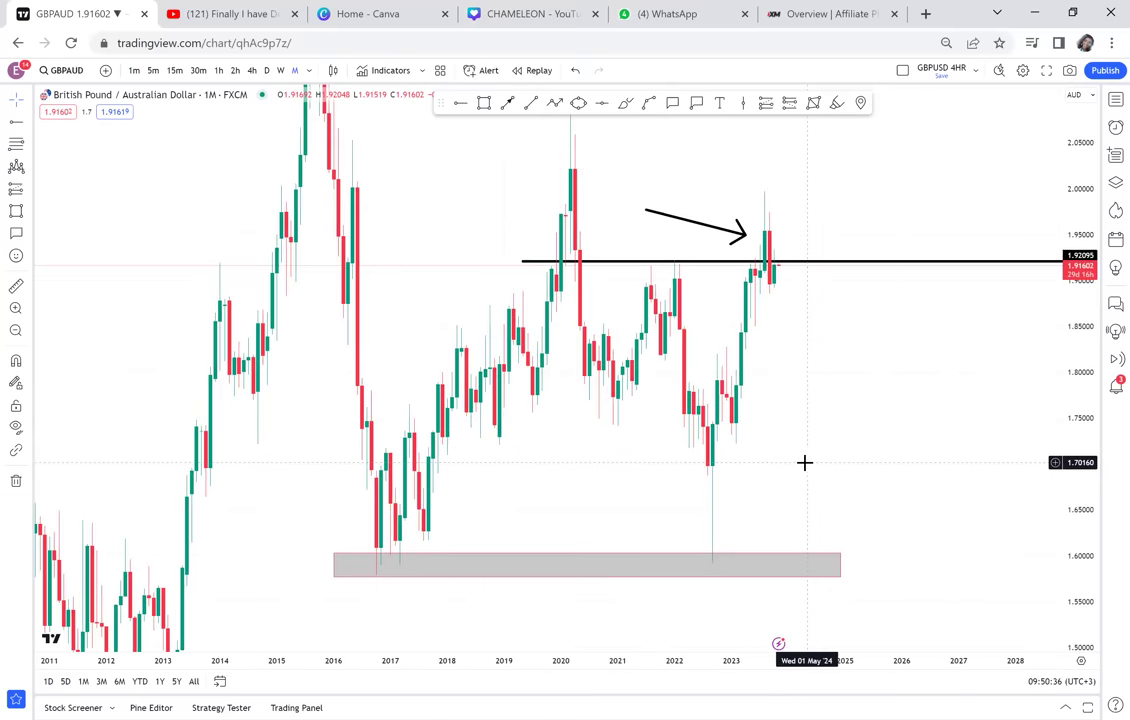
{"action": "left_click_drag", "start_coordinate": [779, 217], "coordinate": [726, 297]}
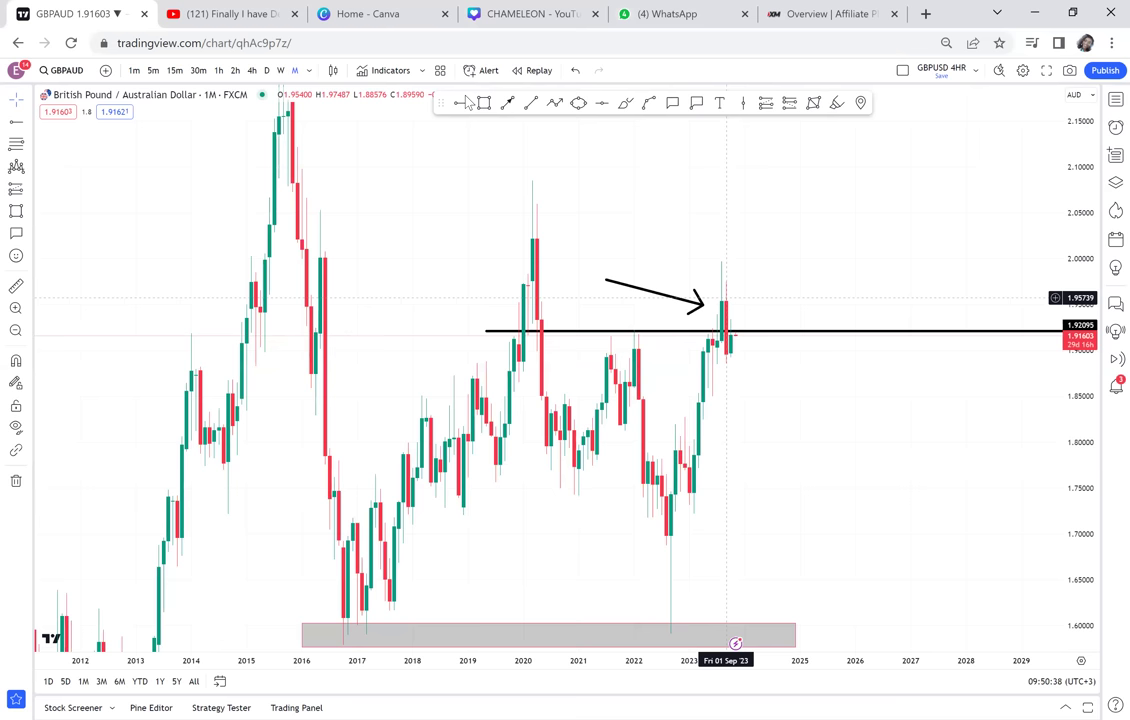
{"action": "left_click", "coordinate": [443, 181]}
{"action": "left_click", "coordinate": [815, 439]}
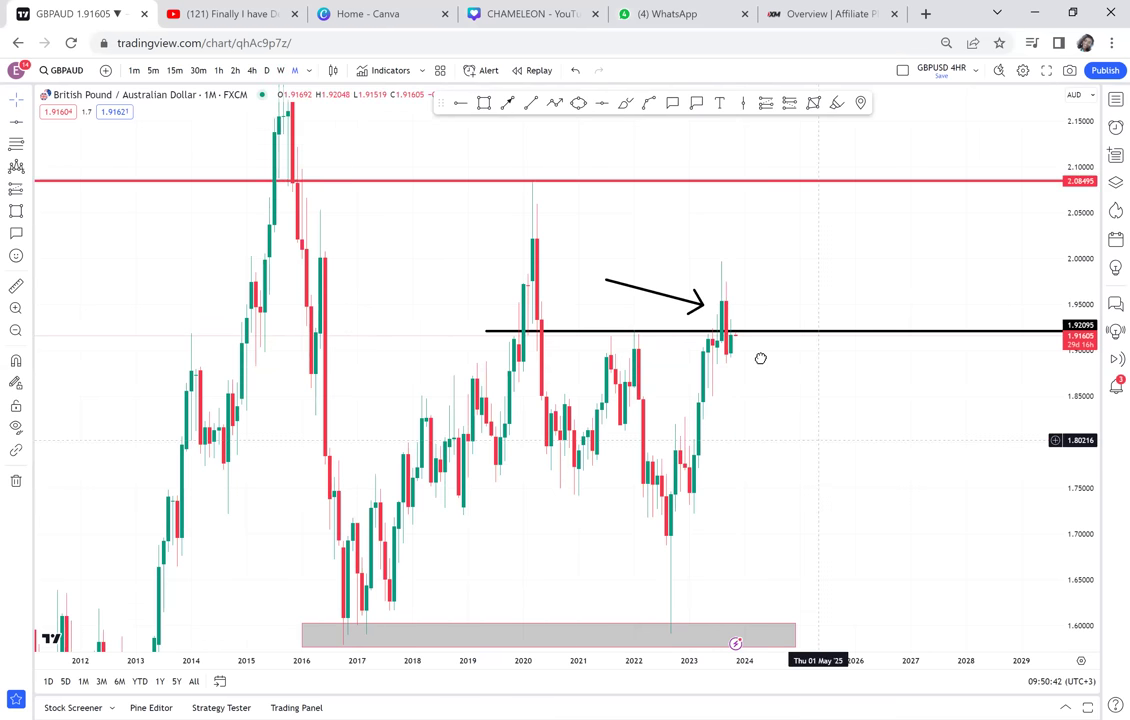
Step: Measure the range from the zone's lower edge to the 2020 high line and place a horizontal line at its midpoint, about 1.83387
{"action": "left_click_drag", "start_coordinate": [682, 368], "coordinate": [628, 296]}
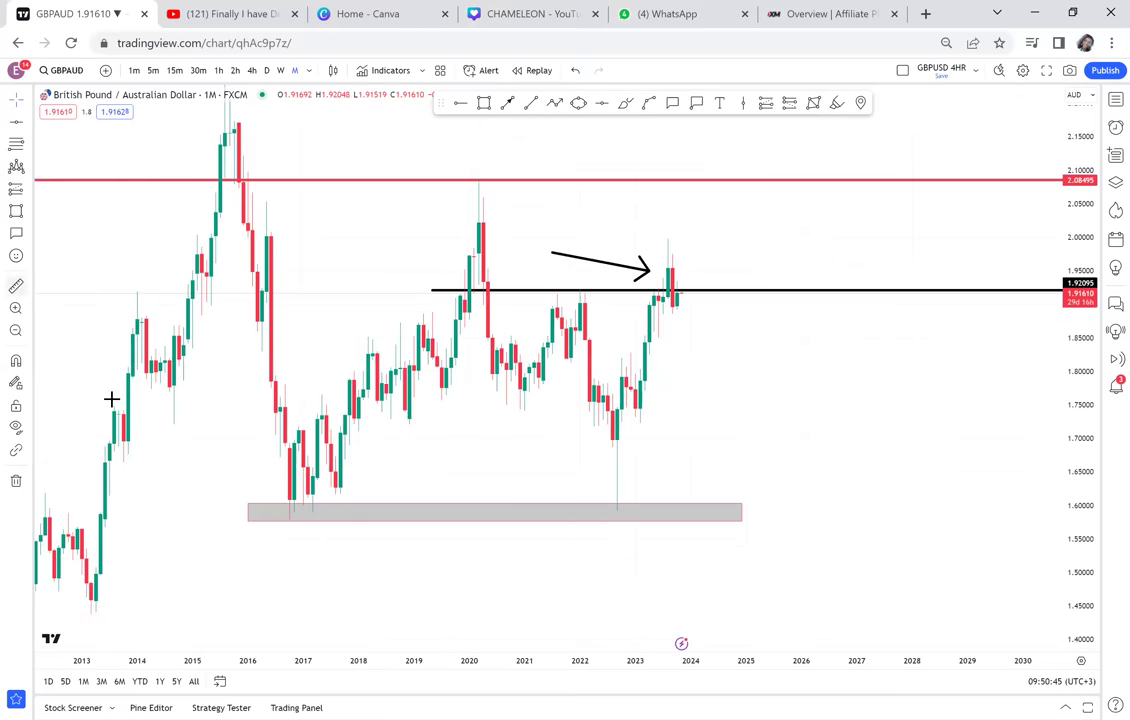
{"action": "left_click", "coordinate": [229, 521]}
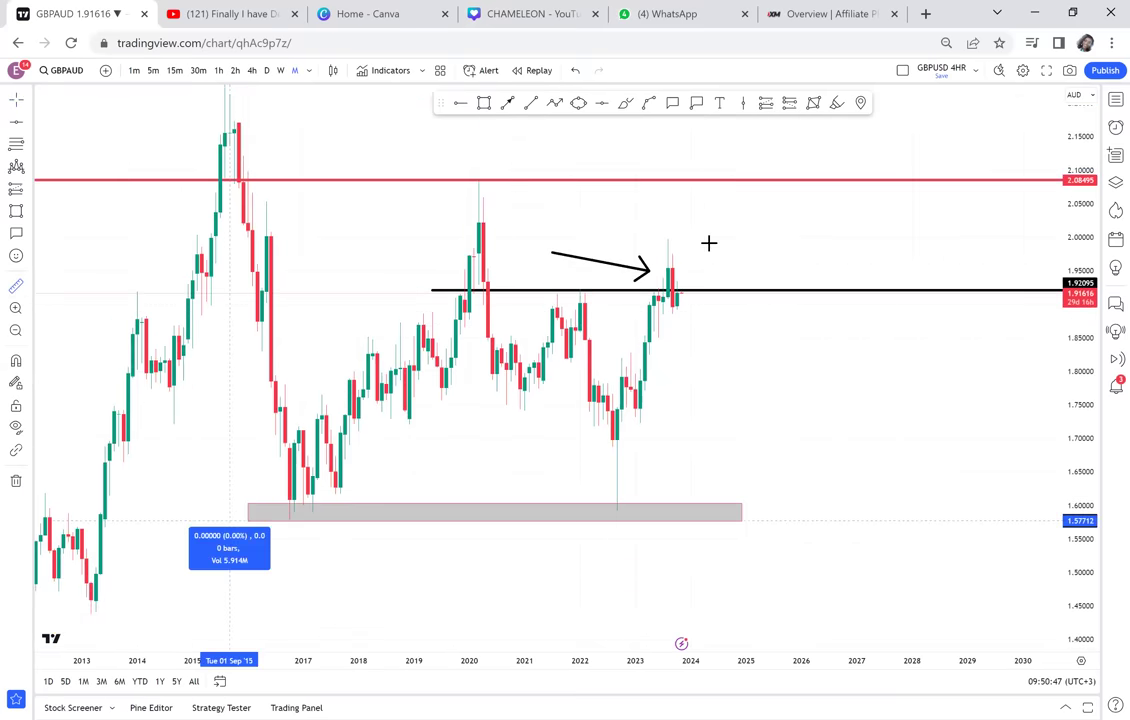
{"action": "left_click", "coordinate": [774, 180]}
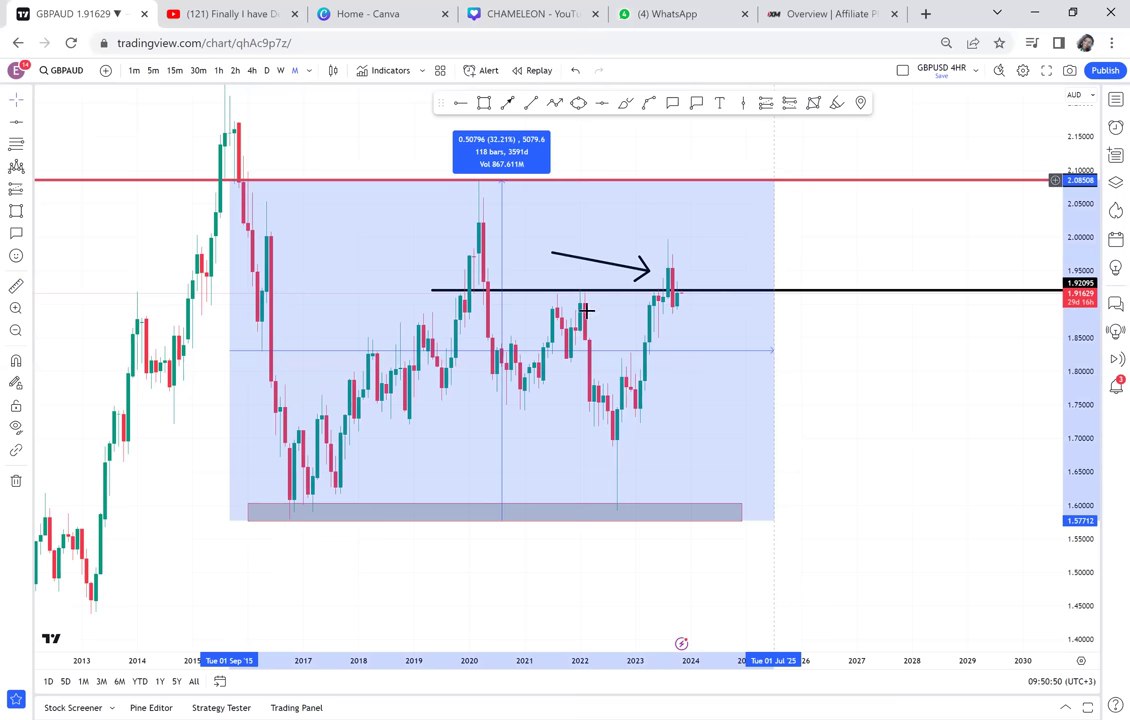
{"action": "left_click", "coordinate": [668, 348]}
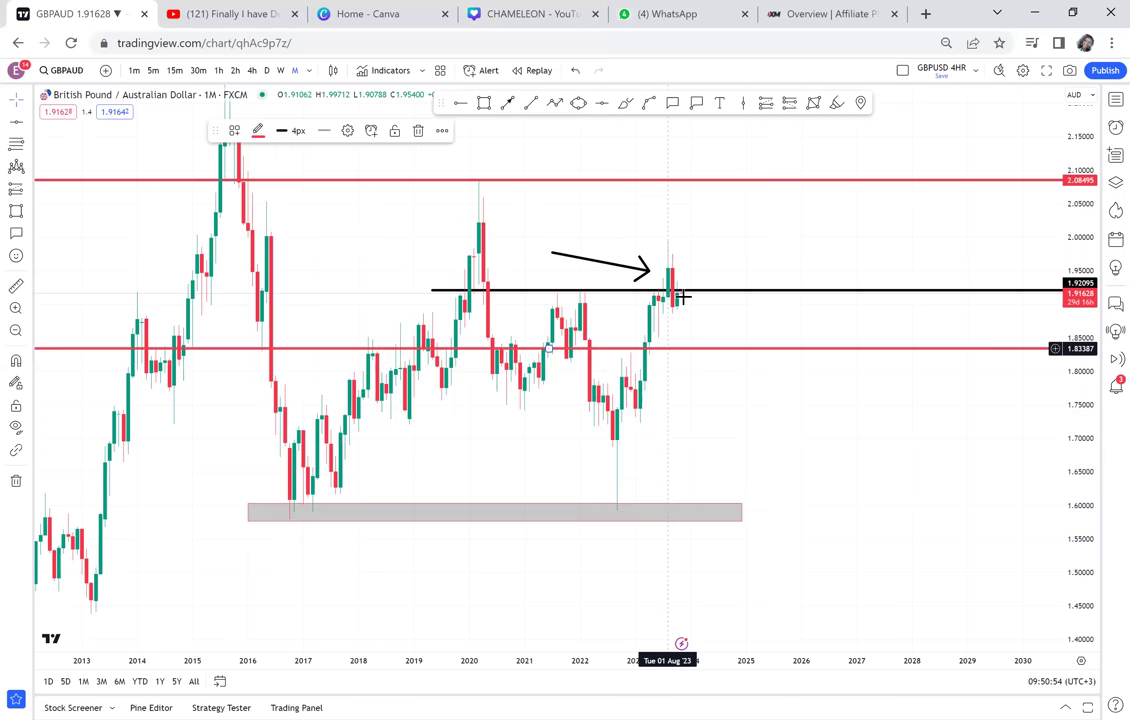
Step: Measure the potential price move on GBPAUD from the current price up to the red line at 2.08495
{"action": "left_click", "coordinate": [16, 287]}
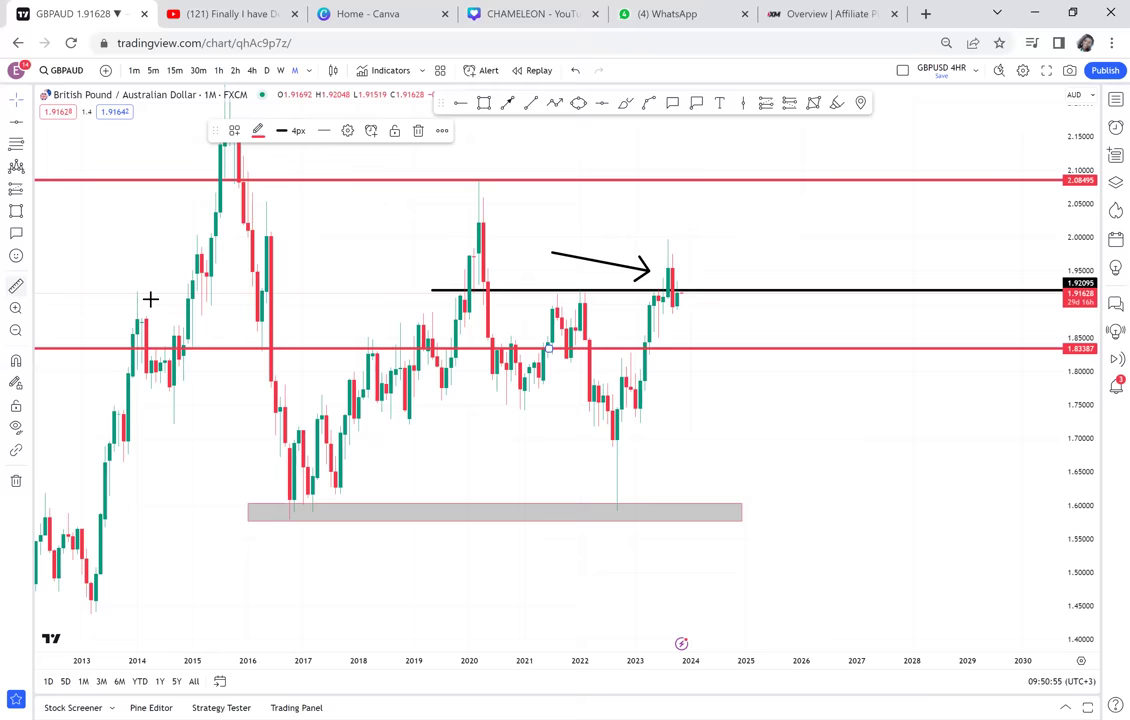
{"action": "left_click", "coordinate": [695, 294]}
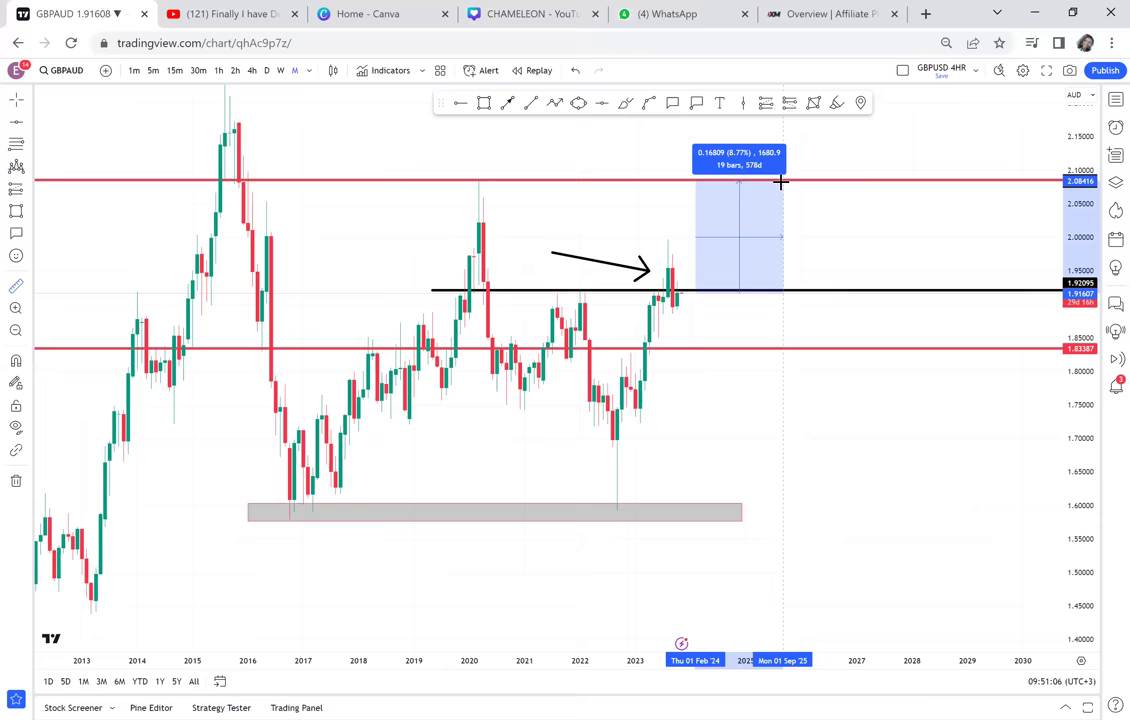
{"action": "left_click", "coordinate": [781, 182]}
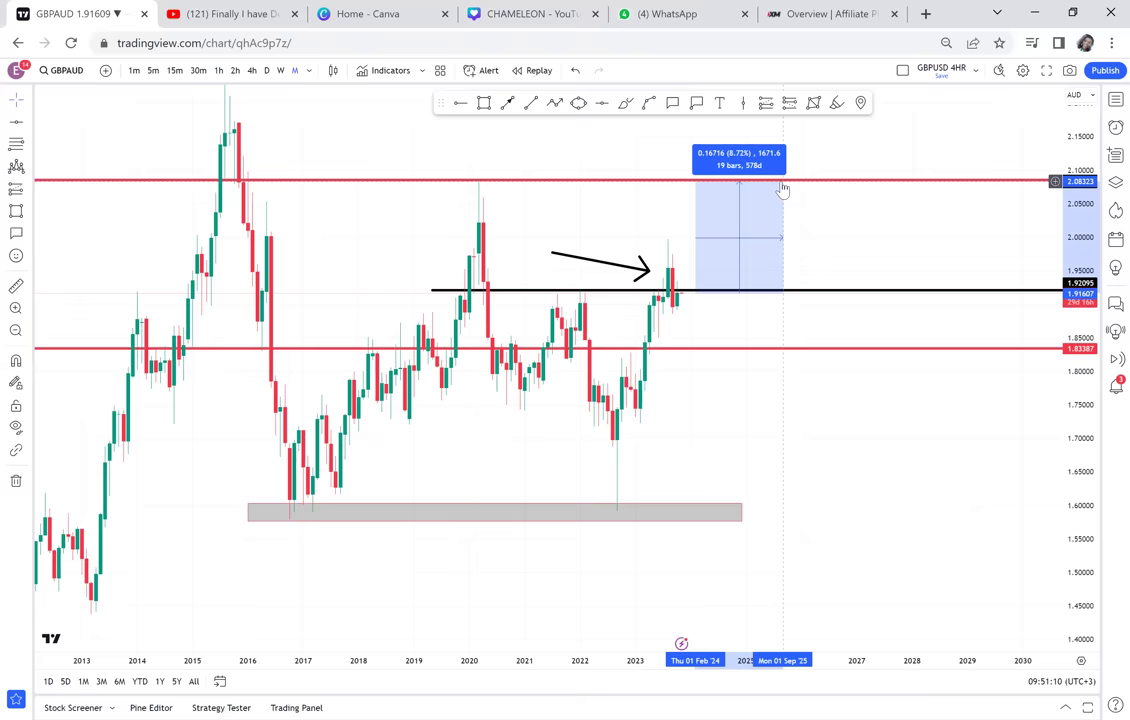
{"action": "left_click", "coordinate": [789, 182]}
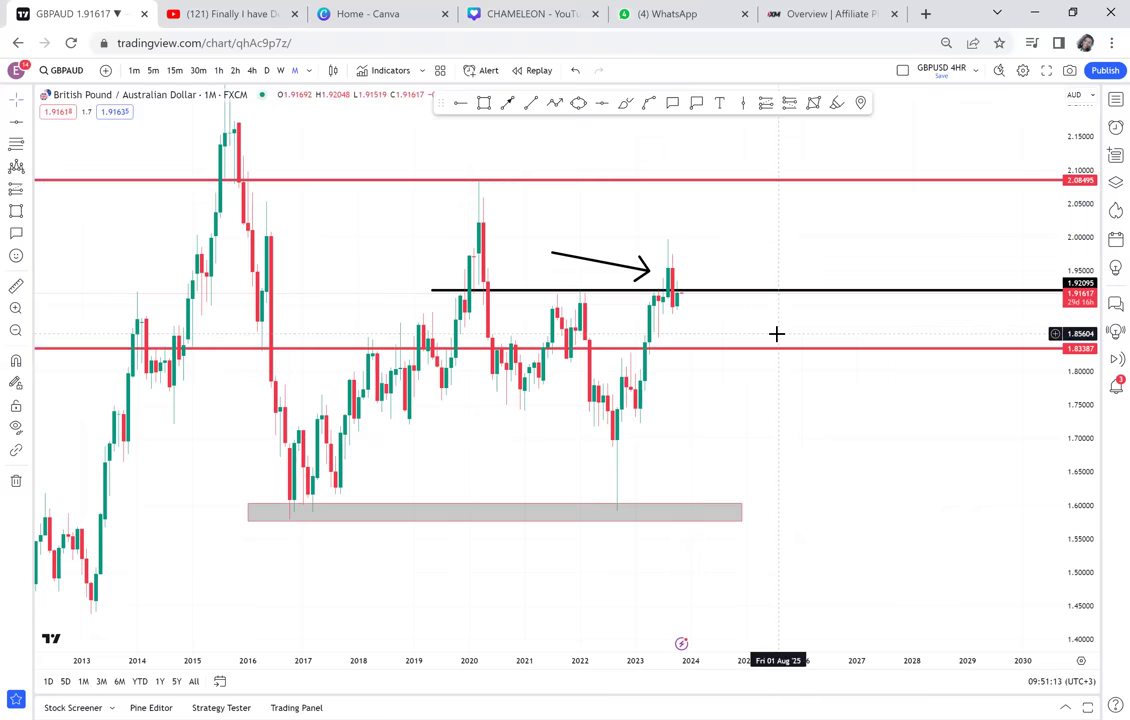
{"action": "scroll", "coordinate": [777, 333], "scroll_direction": "up", "scroll_amount": 2}
{"action": "scroll", "coordinate": [777, 333], "scroll_direction": "up", "scroll_amount": 2}
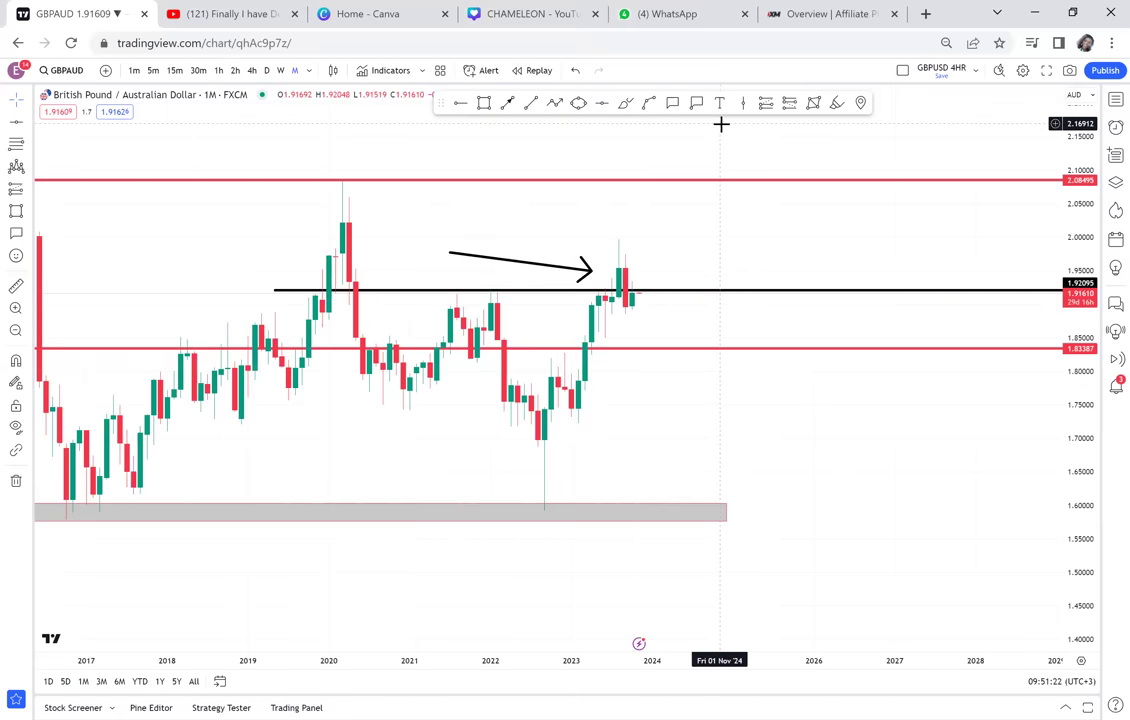
Step: Flag GBPUSD and GBPAUD in blue in the watchlist
{"action": "left_click", "coordinate": [1114, 100]}
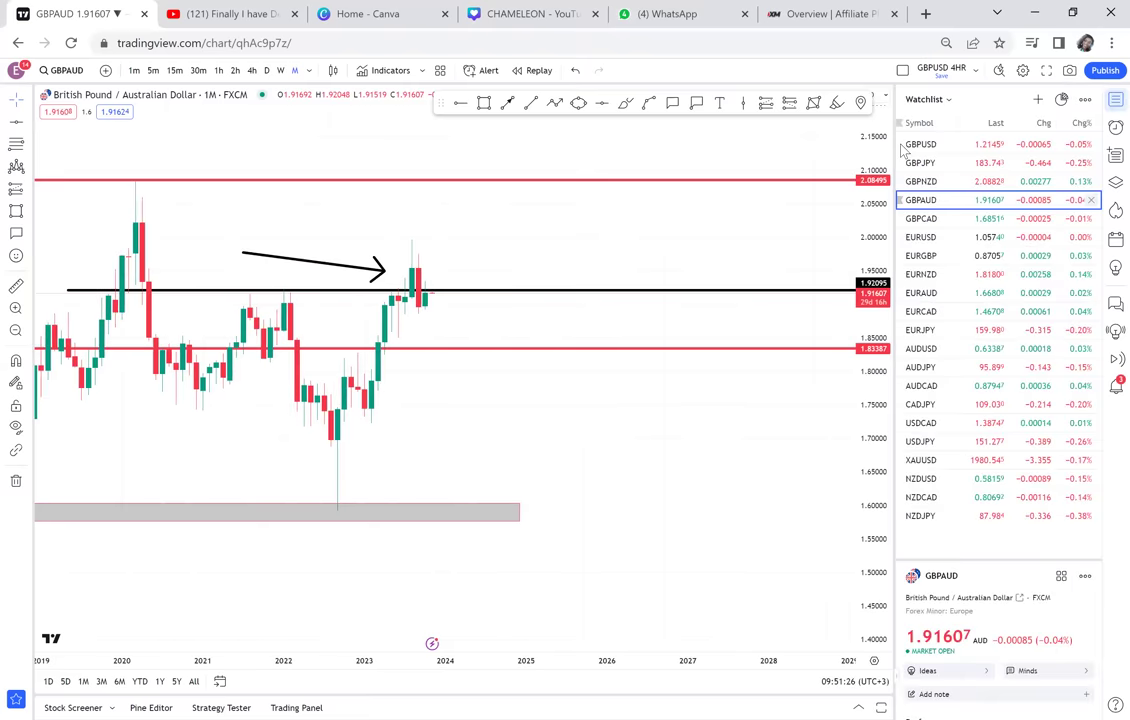
{"action": "left_click", "coordinate": [903, 145]}
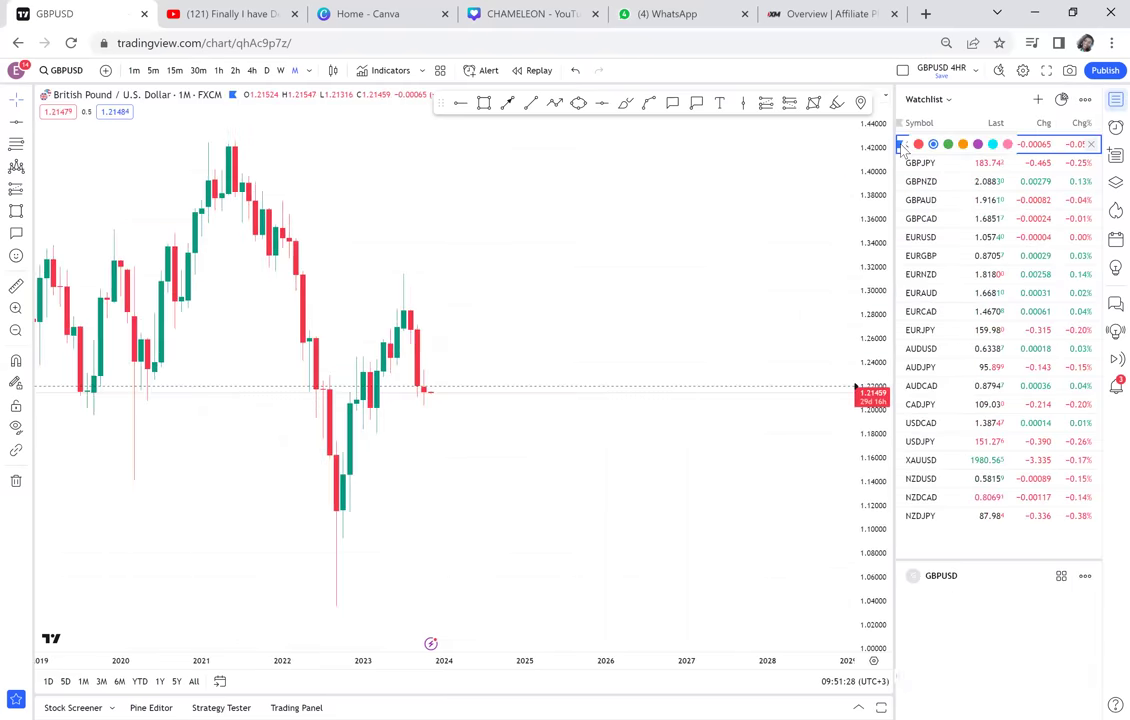
{"action": "left_click", "coordinate": [903, 201]}
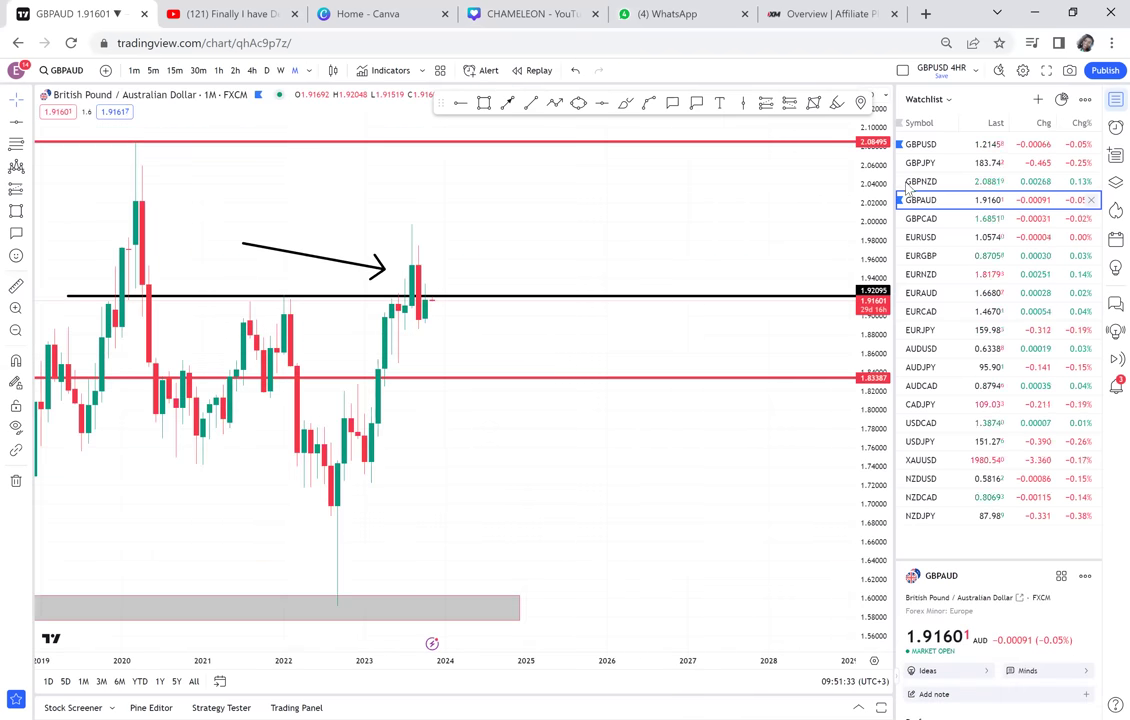
Step: Load the GBPCAD monthly chart from the watchlist and remove all its existing drawings
{"action": "left_click", "coordinate": [944, 224]}
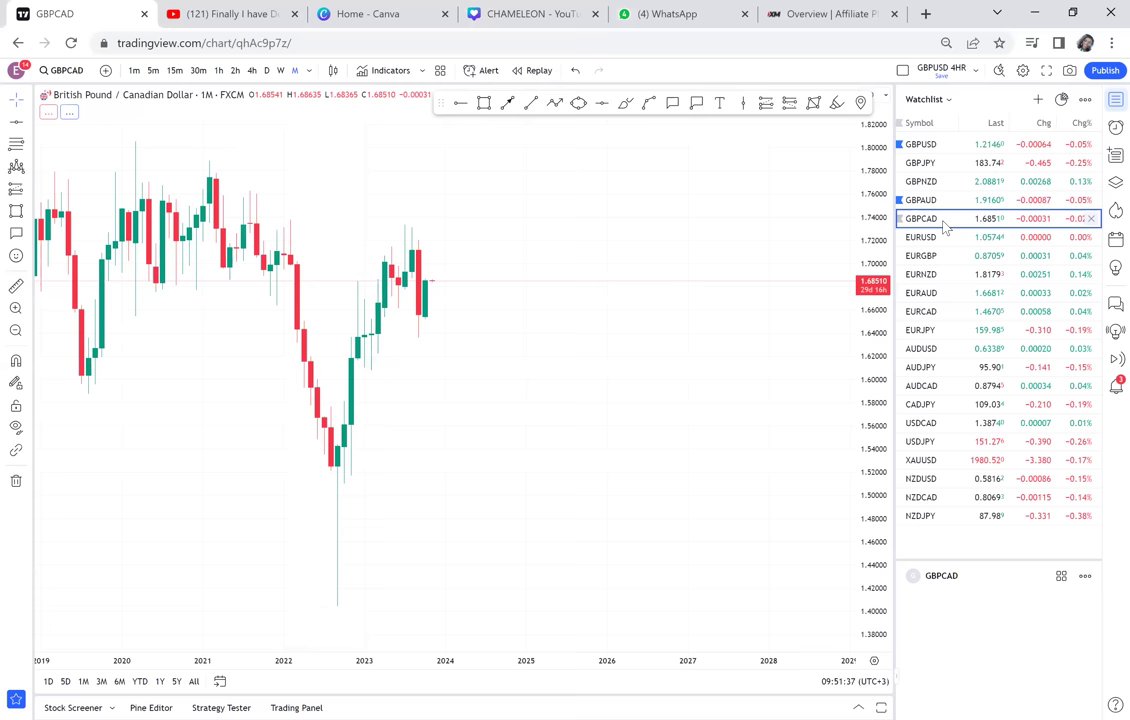
{"action": "left_click", "coordinate": [1112, 100]}
{"action": "scroll", "coordinate": [863, 217], "scroll_direction": "down", "scroll_amount": 1}
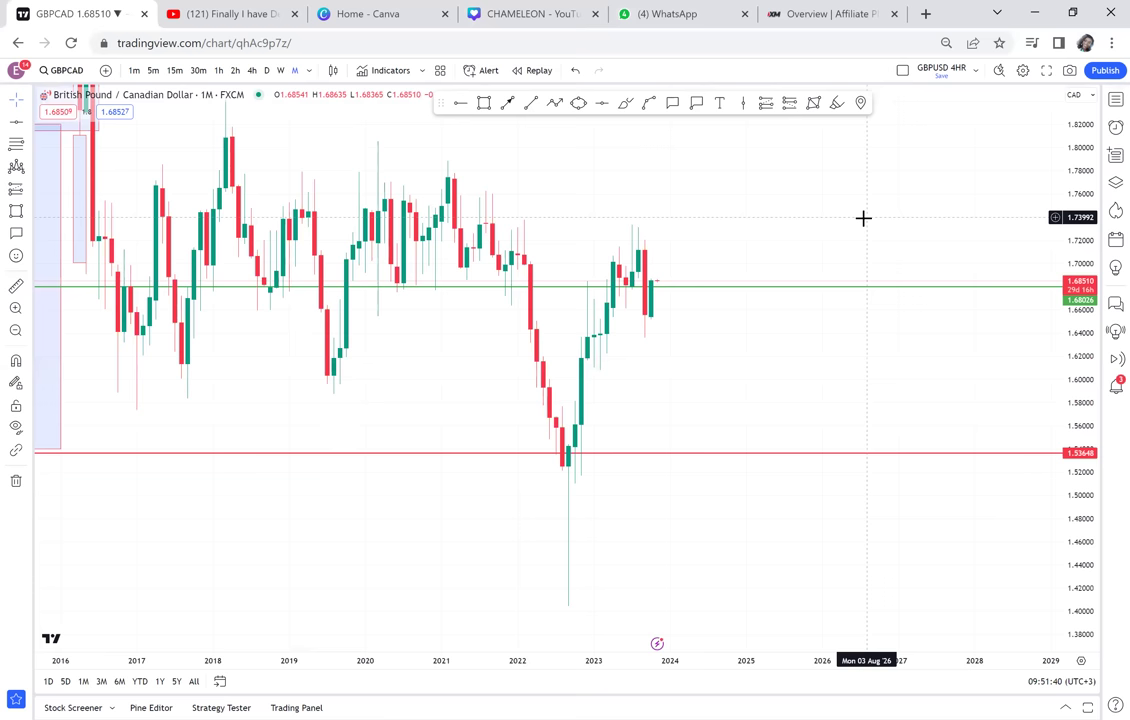
{"action": "scroll", "coordinate": [863, 217], "scroll_direction": "down", "scroll_amount": 1}
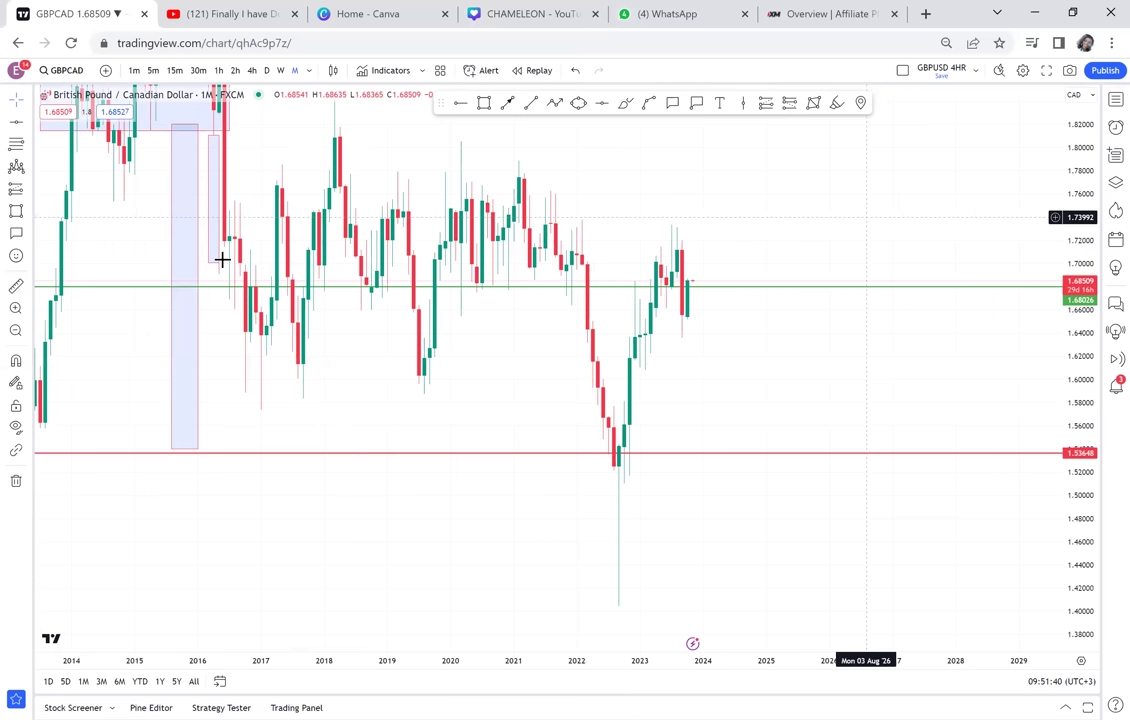
{"action": "left_click", "coordinate": [15, 487]}
{"action": "left_click", "coordinate": [63, 476]}
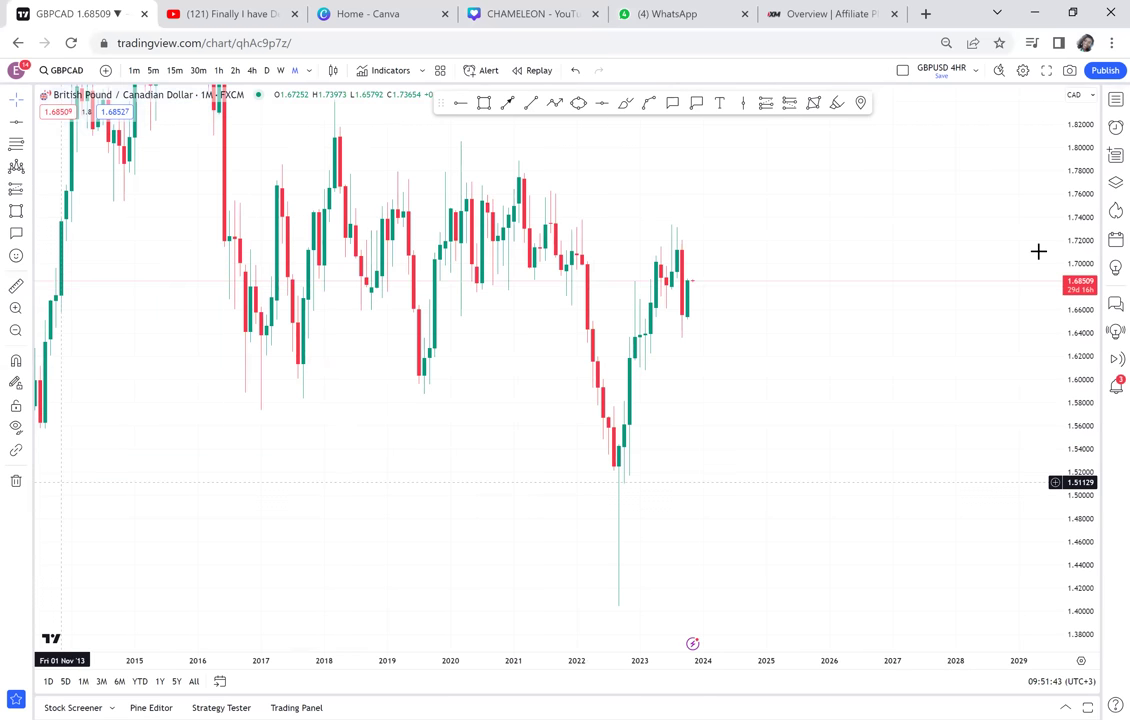
{"action": "left_click_drag", "start_coordinate": [1075, 222], "coordinate": [1014, 399]}
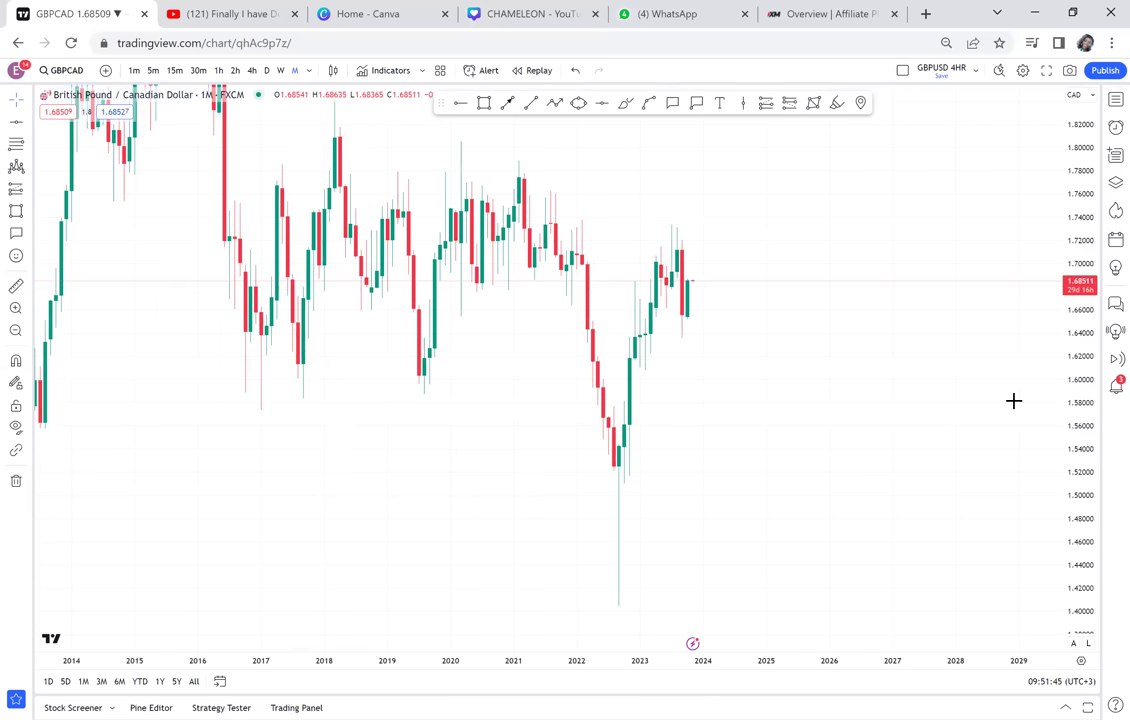
Step: Draw an upward arrow from near the 2022 low, about 1.41565, to about 1.74626 in mid-2024
{"action": "left_click", "coordinate": [509, 104]}
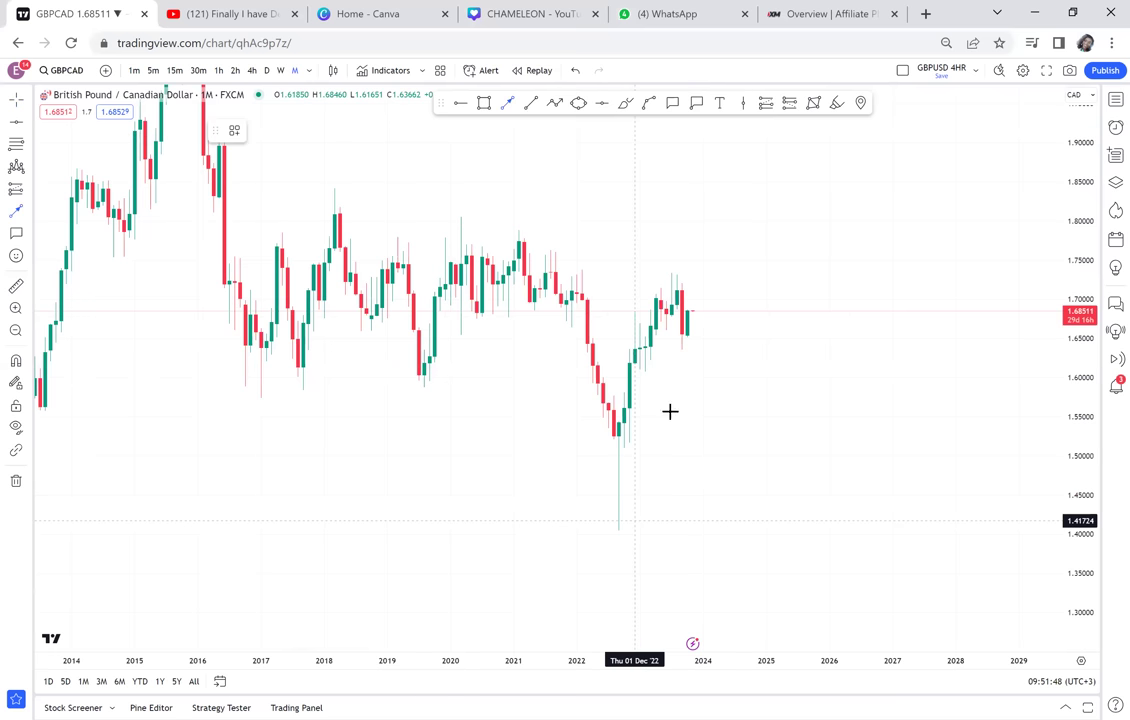
{"action": "left_click_drag", "start_coordinate": [634, 521], "coordinate": [735, 266]}
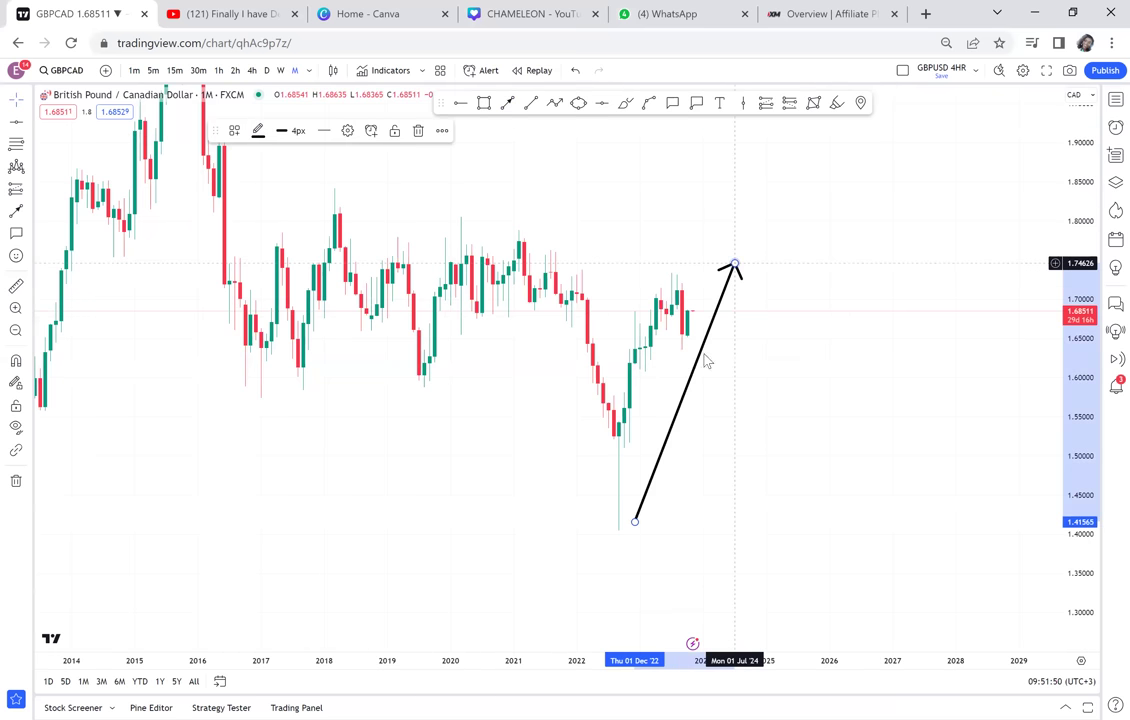
{"action": "scroll", "coordinate": [698, 318], "scroll_direction": "down", "scroll_amount": 2}
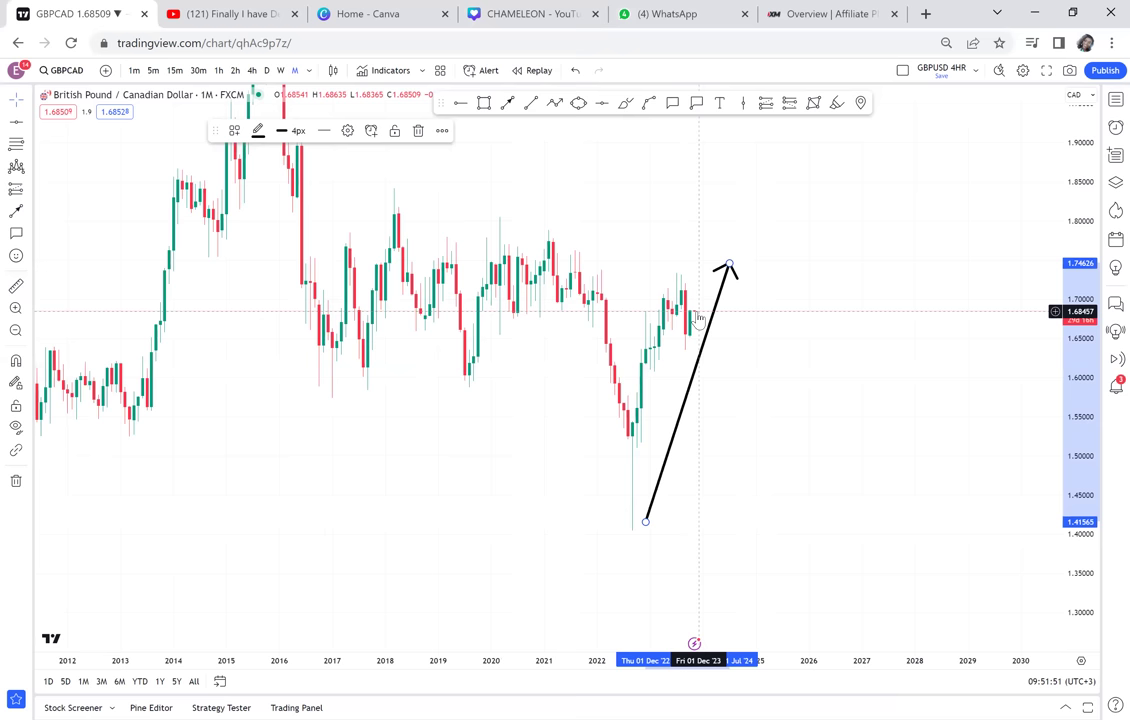
{"action": "scroll", "coordinate": [698, 318], "scroll_direction": "down", "scroll_amount": 1}
{"action": "scroll", "coordinate": [698, 318], "scroll_direction": "up", "scroll_amount": 2}
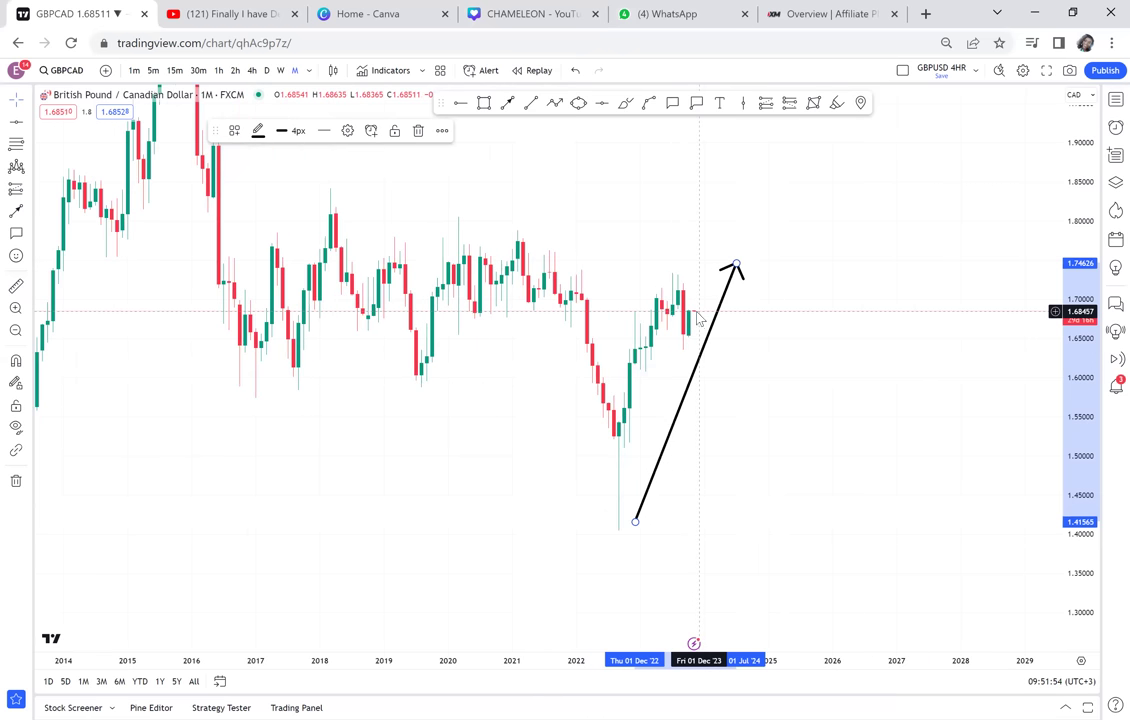
Step: Draw an arrow pointing back at the current price from mid-2025, and remove both arrows from the chart
{"action": "left_click", "coordinate": [806, 325]}
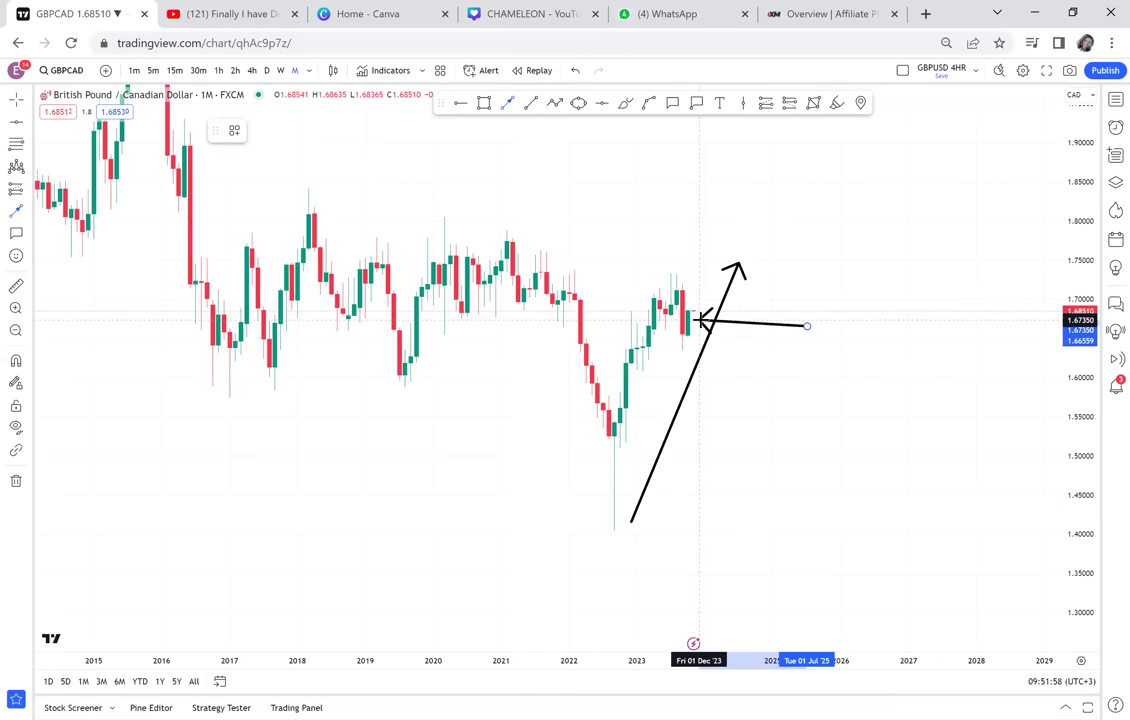
{"action": "left_click", "coordinate": [700, 319]}
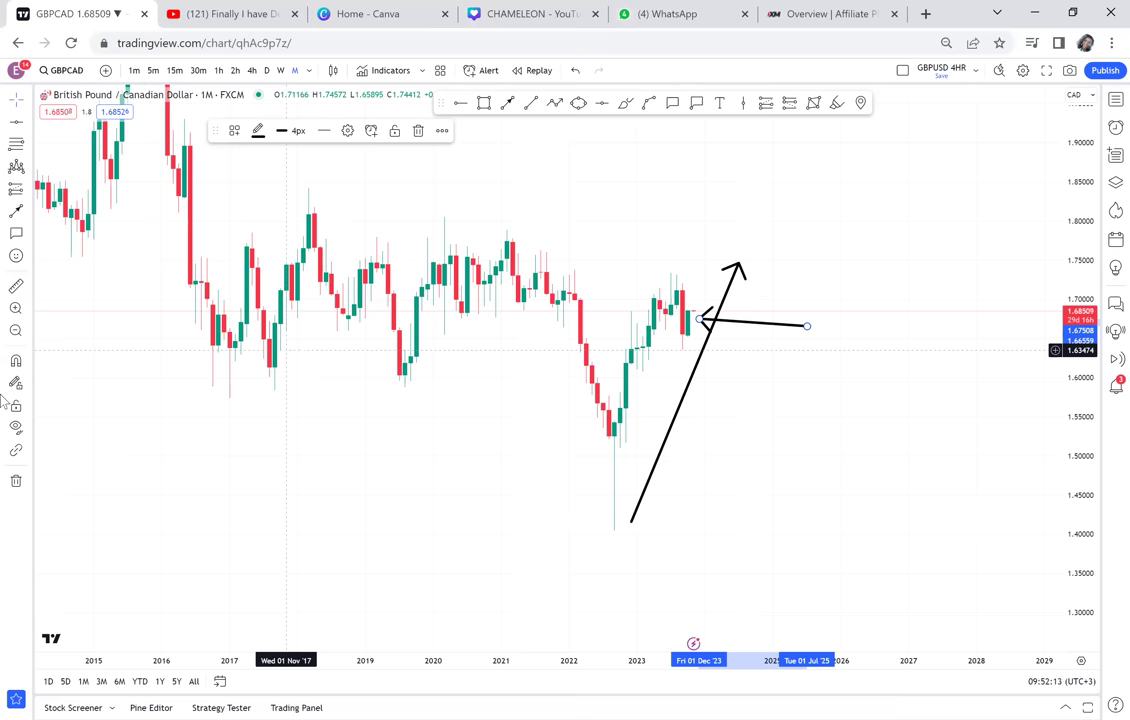
{"action": "left_click", "coordinate": [27, 481]}
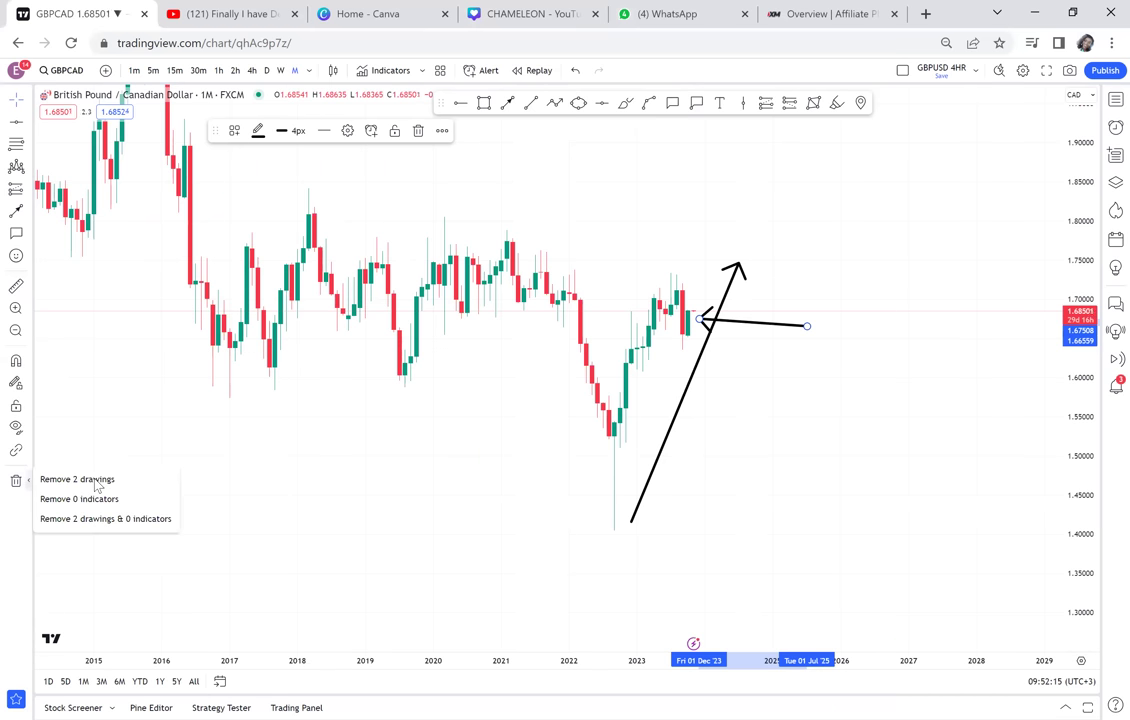
{"action": "left_click", "coordinate": [100, 480]}
Step: Draw a rectangle zone from about 1.518 to 1.483 across the 2010 and 2022 lows, extending to early 2025
{"action": "scroll", "coordinate": [275, 441], "scroll_direction": "down", "scroll_amount": 4}
{"action": "left_click_drag", "start_coordinate": [277, 443], "coordinate": [479, 225]}
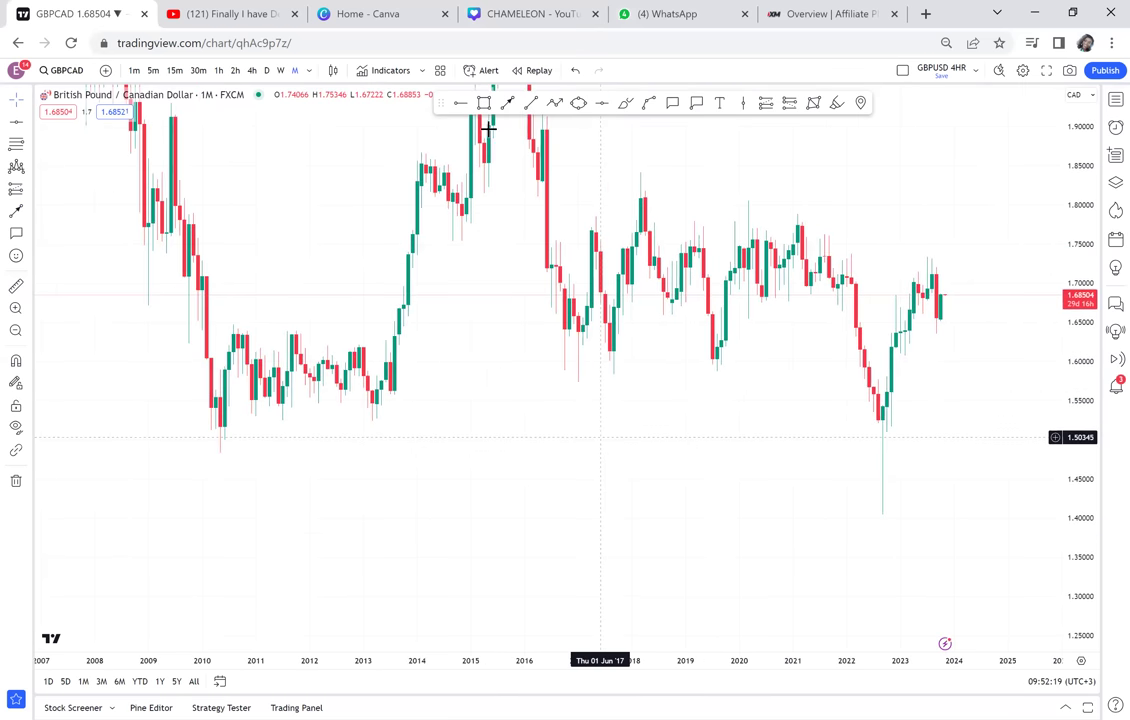
{"action": "key", "text": "alt+shift+r"}
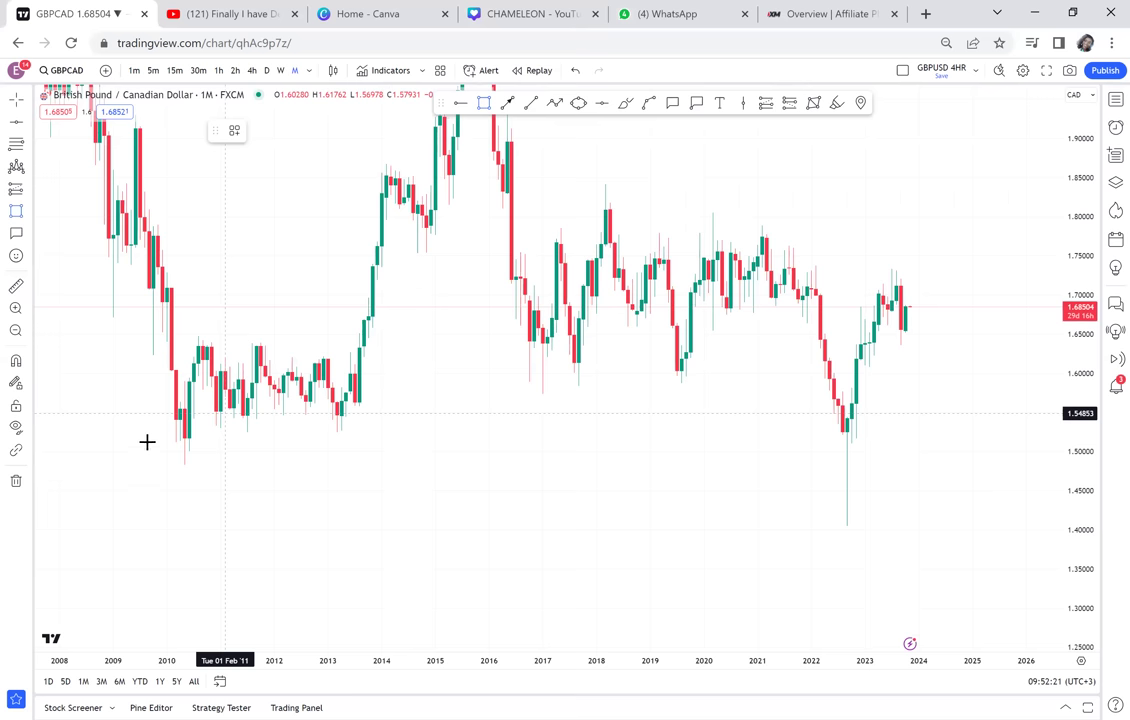
{"action": "left_click", "coordinate": [145, 438]}
{"action": "left_click", "coordinate": [785, 452]}
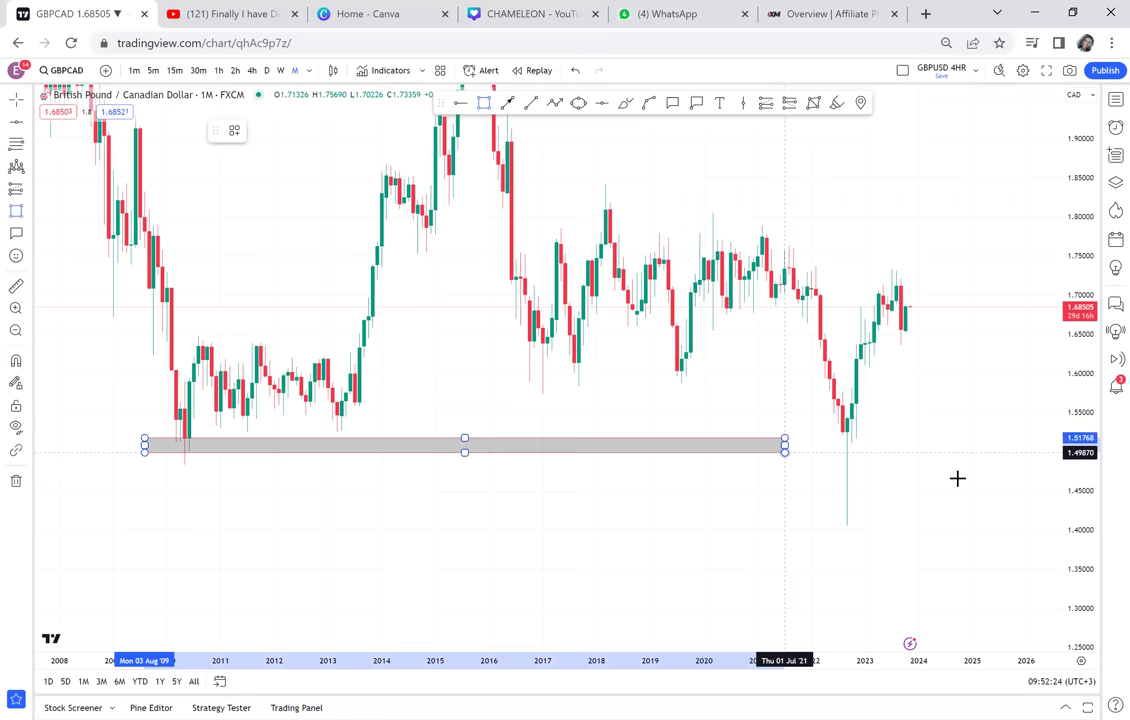
{"action": "left_click", "coordinate": [972, 464]}
Step: Place a red horizontal line at the 2015 high, about 2.10139
{"action": "left_click_drag", "start_coordinate": [663, 419], "coordinate": [722, 641]}
{"action": "scroll", "coordinate": [743, 590], "scroll_direction": "down", "scroll_amount": 2}
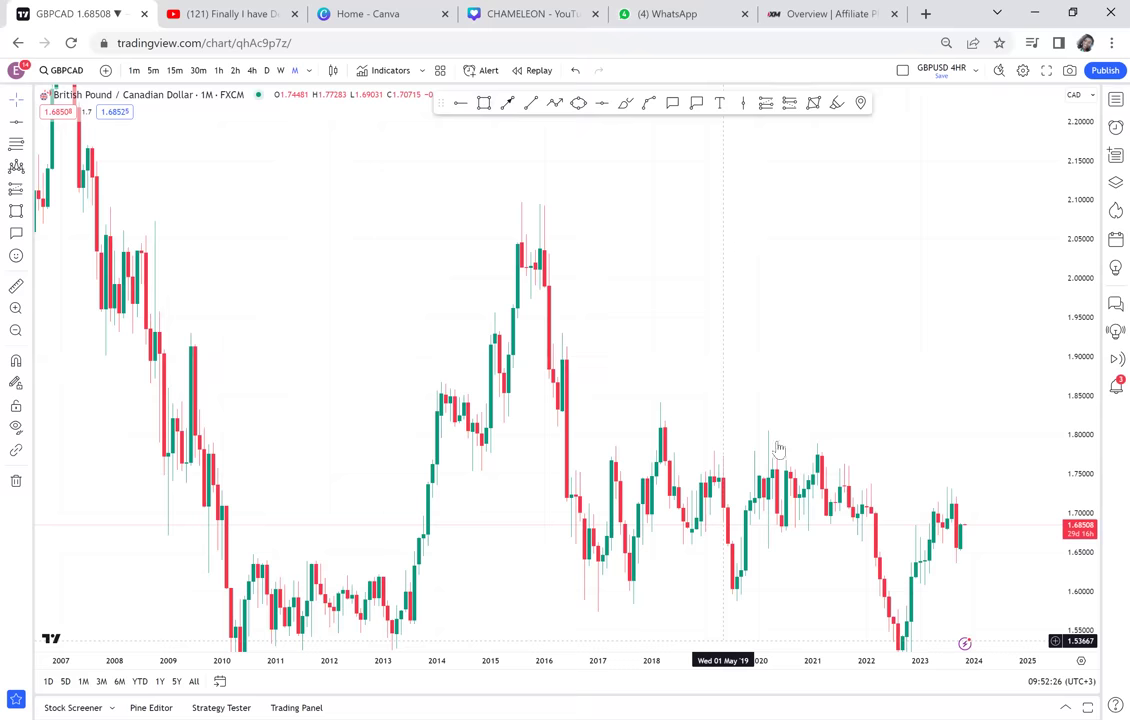
{"action": "left_click", "coordinate": [602, 103]}
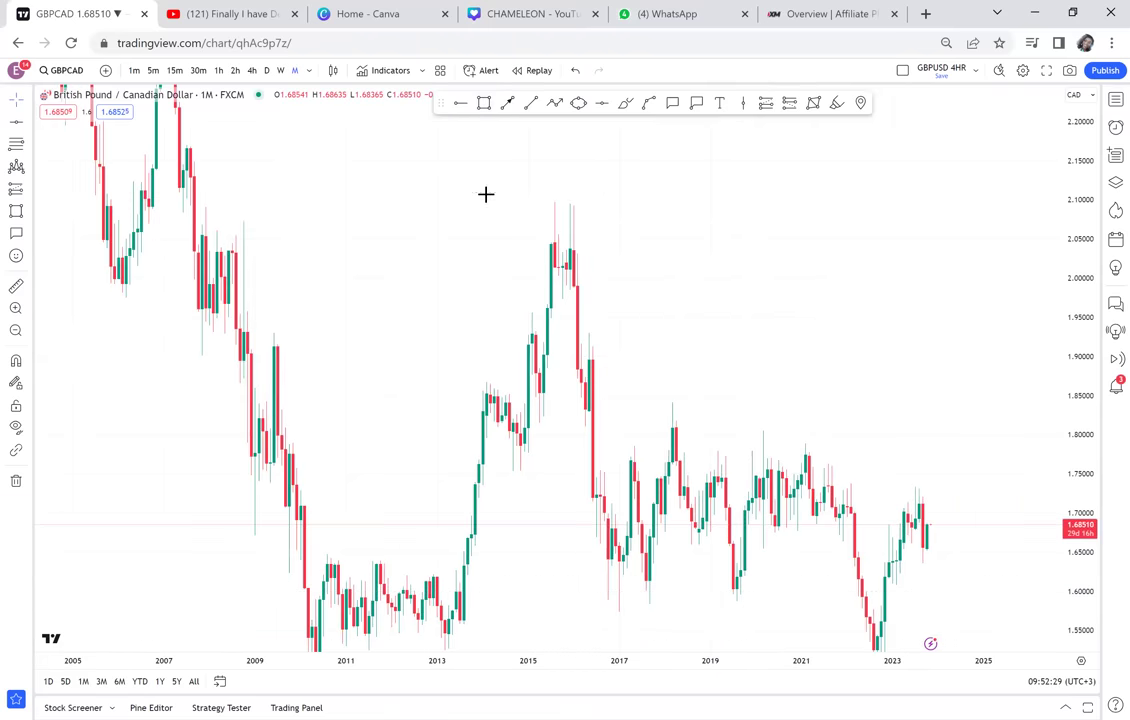
{"action": "left_click", "coordinate": [480, 198]}
{"action": "left_click_drag", "start_coordinate": [698, 327], "coordinate": [616, 179]}
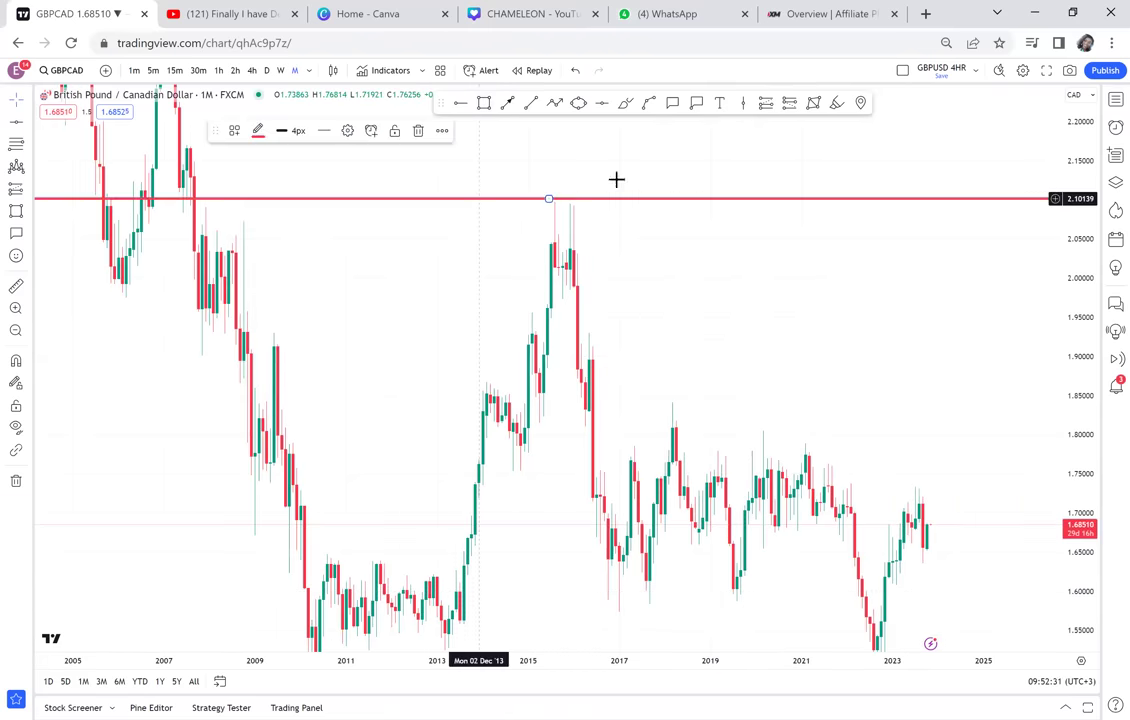
Step: Measure the range from the zone's lower edge at about 1.48350 to the red line at the 2015 high
{"action": "scroll", "coordinate": [616, 179], "scroll_direction": "down", "scroll_amount": 2}
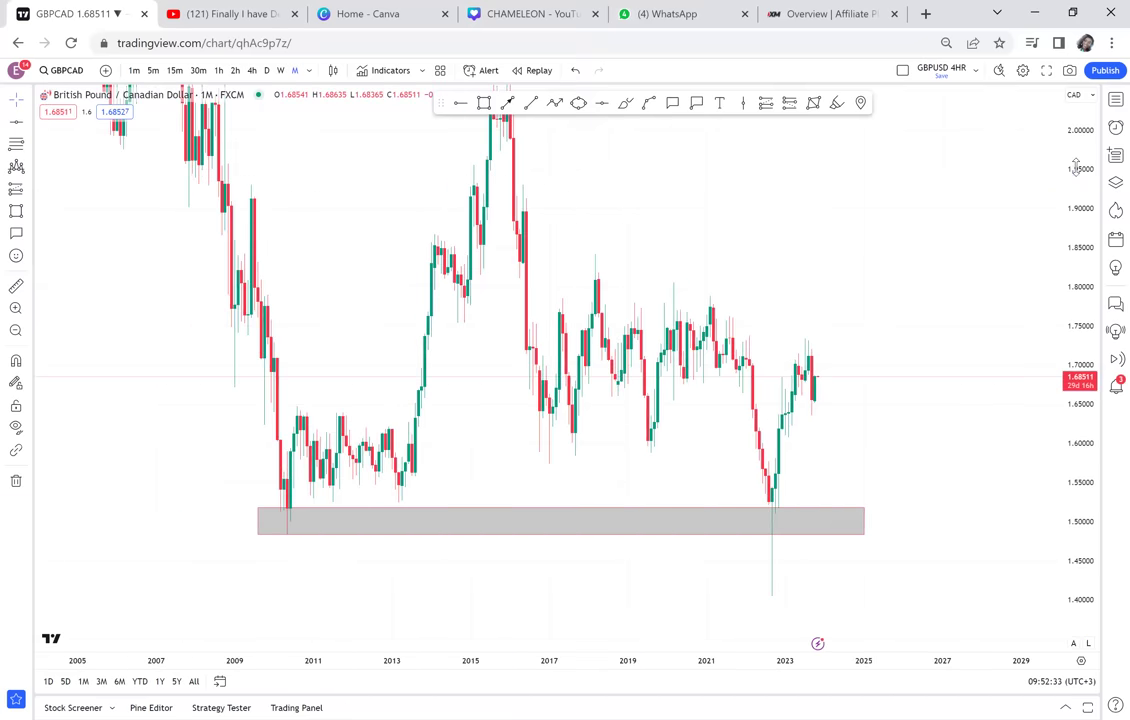
{"action": "left_click_drag", "start_coordinate": [846, 249], "coordinate": [823, 268]}
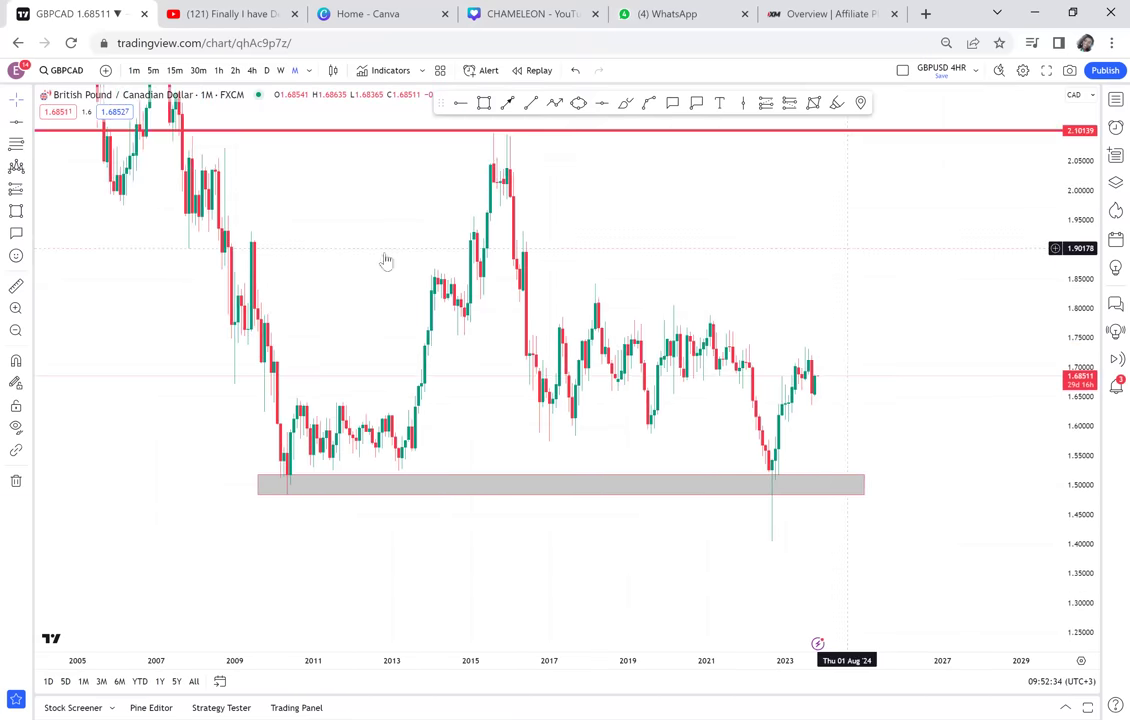
{"action": "left_click", "coordinate": [15, 286]}
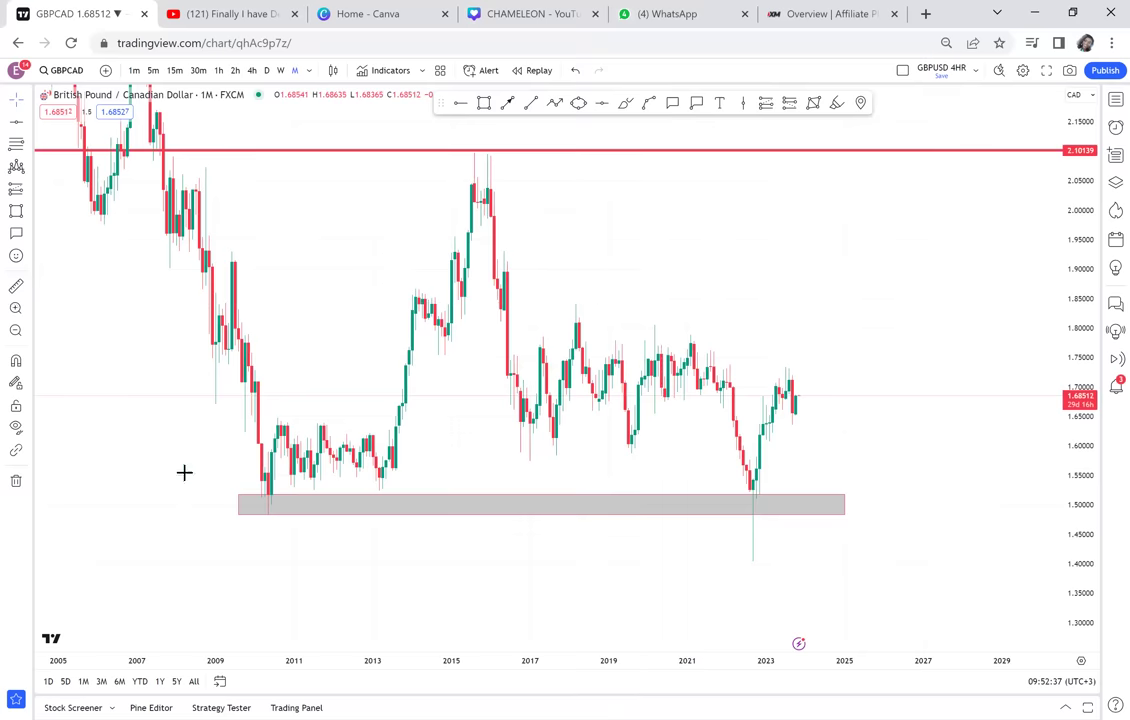
{"action": "left_click", "coordinate": [228, 515]}
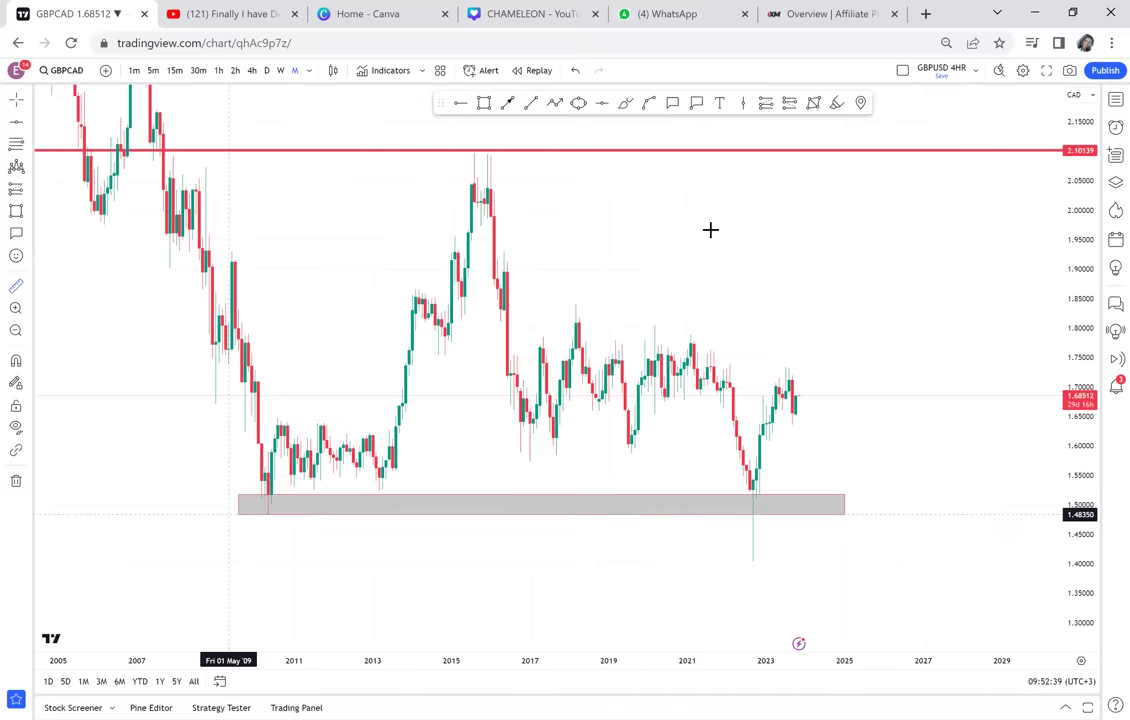
{"action": "left_click", "coordinate": [781, 174]}
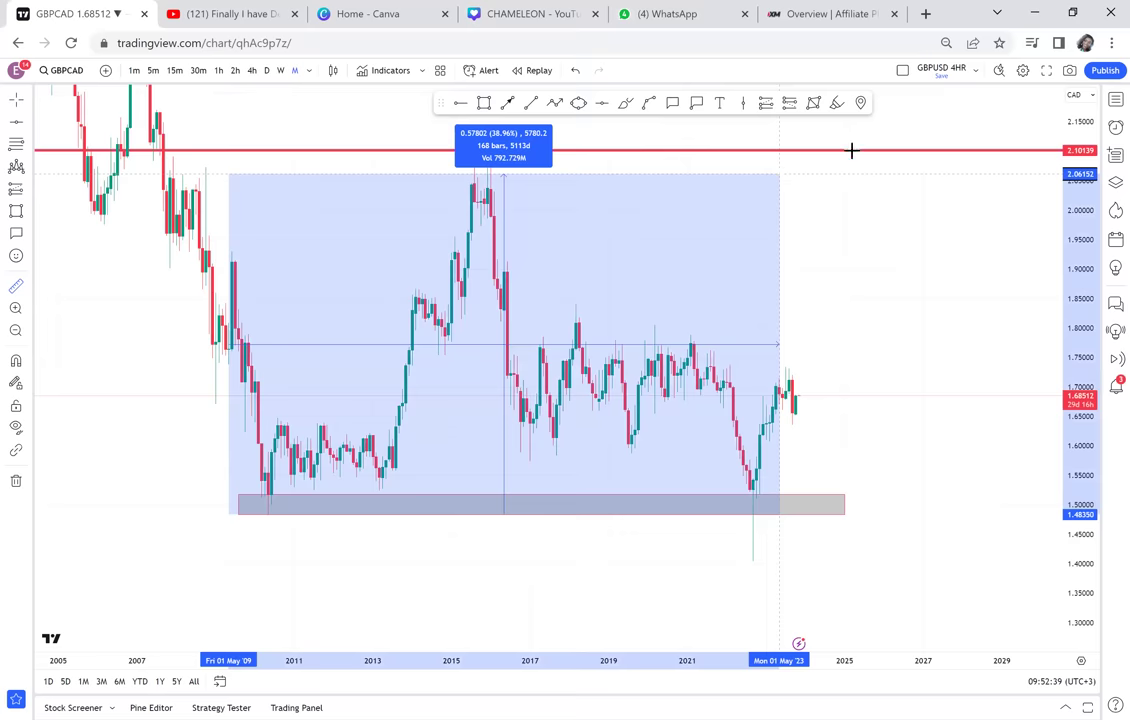
{"action": "left_click", "coordinate": [851, 150]}
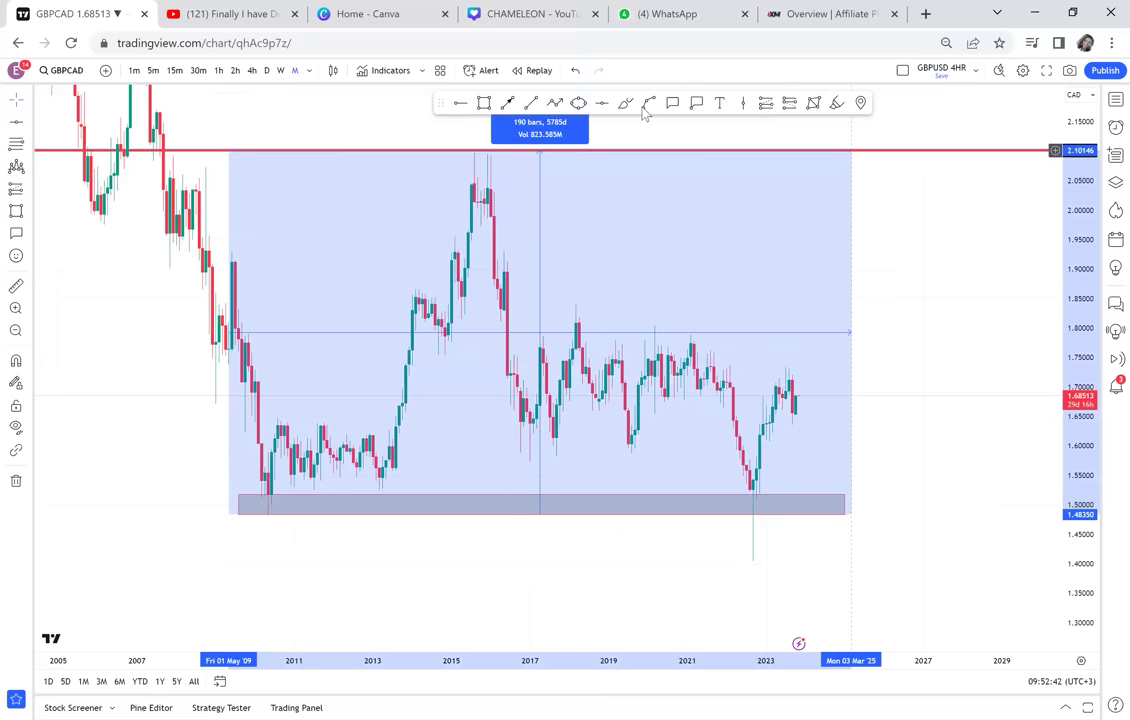
Step: Place a horizontal line at the midpoint of the measured range, about 1.79353, and colour it green
{"action": "left_click", "coordinate": [797, 332]}
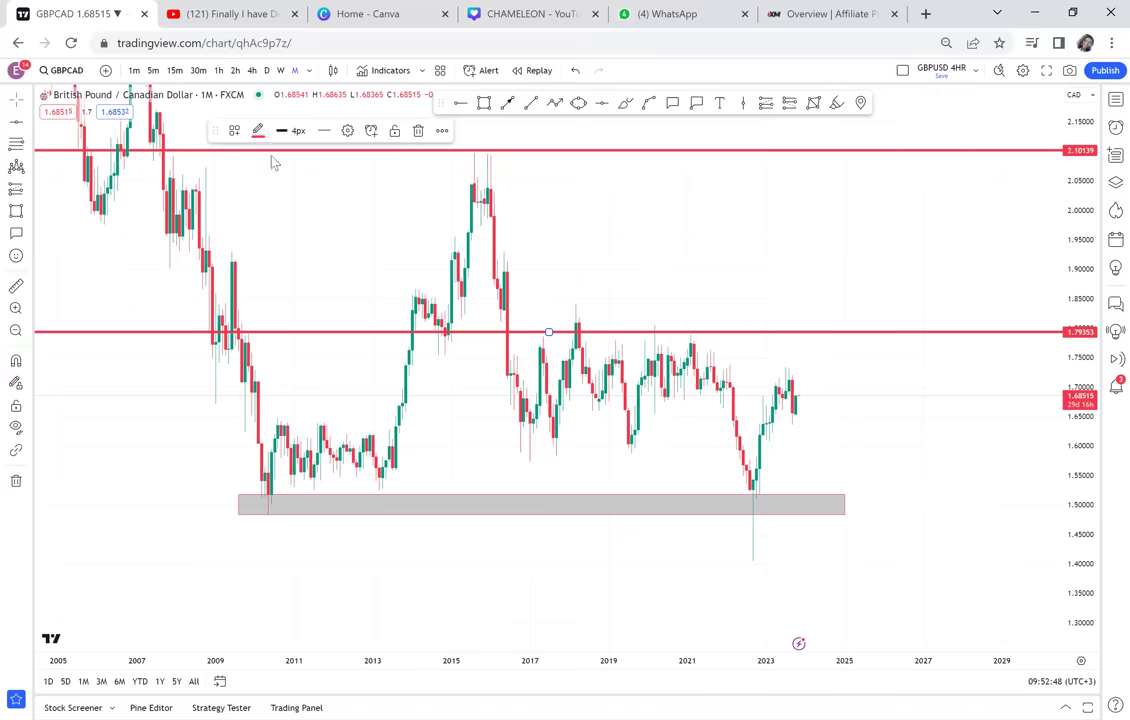
{"action": "left_click", "coordinate": [258, 131]}
{"action": "left_click", "coordinate": [300, 172]}
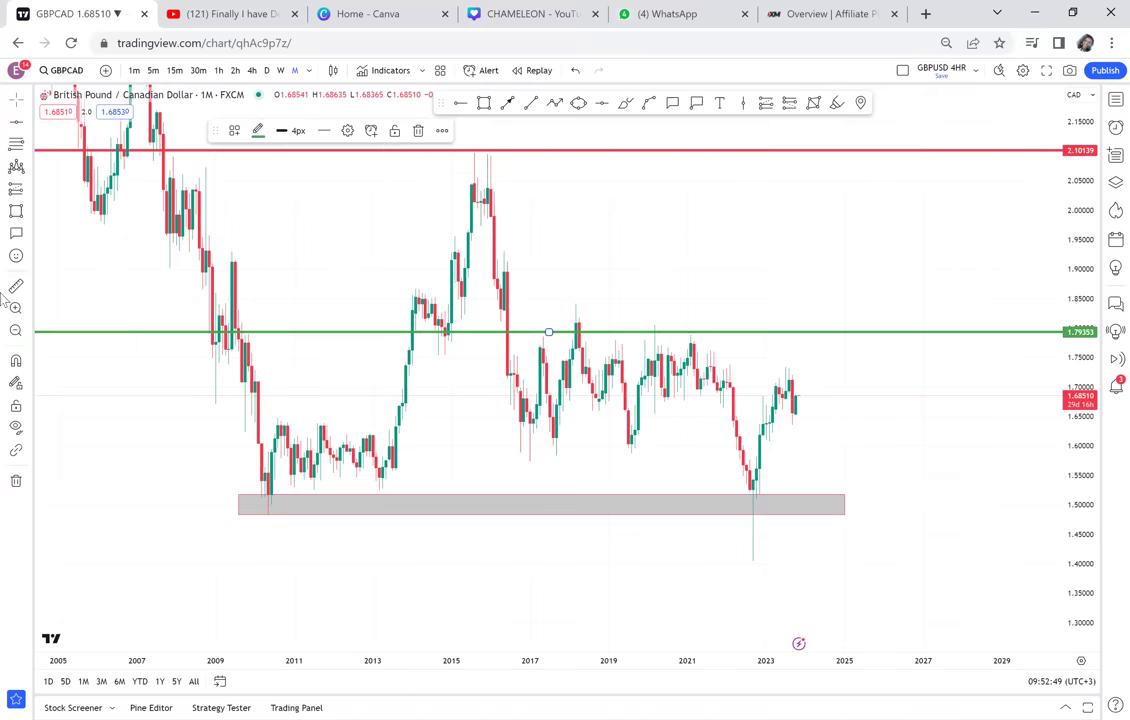
Step: Measure the distance from the current GBPCAD price up to the green midpoint line
{"action": "left_click", "coordinate": [15, 287]}
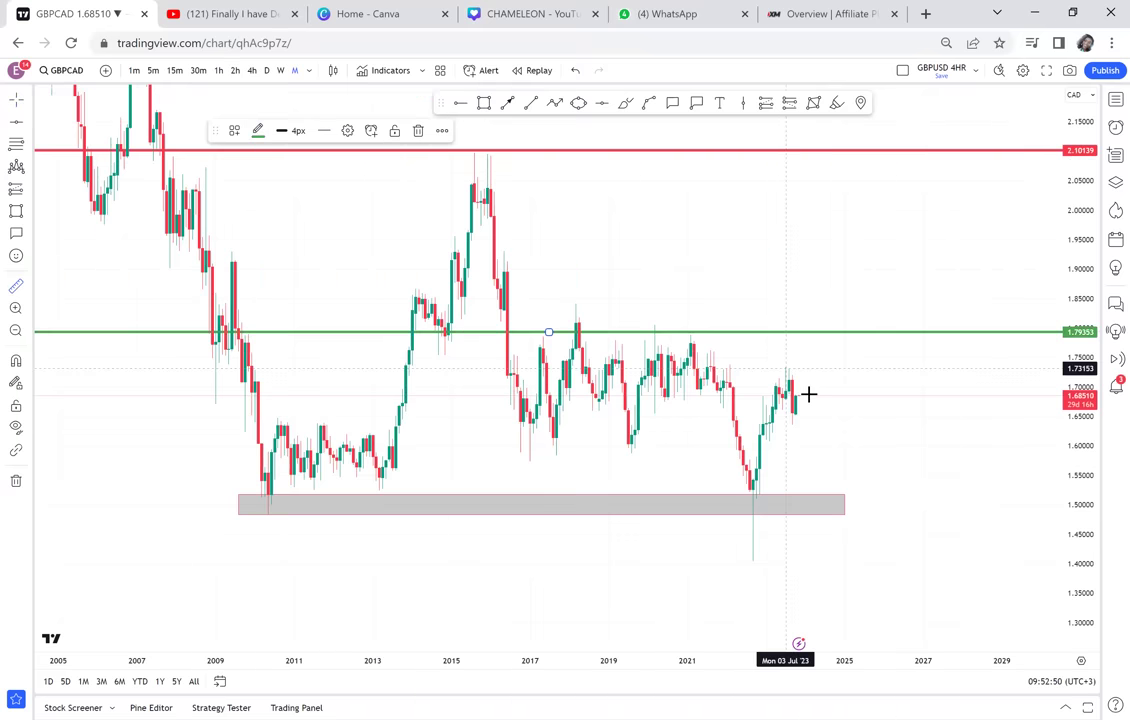
{"action": "left_click", "coordinate": [808, 395]}
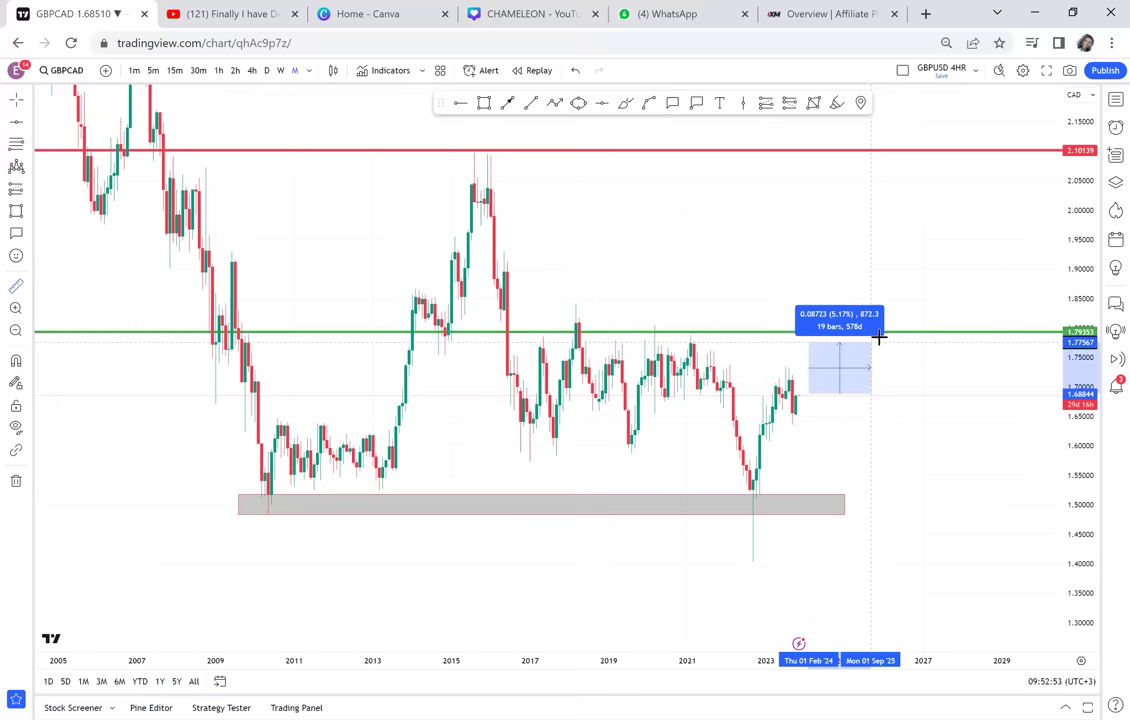
{"action": "left_click", "coordinate": [881, 336]}
Step: Examine GBPCAD's monthly price history back to the 1970s against the grey zone and the green midpoint line
{"action": "scroll", "coordinate": [660, 408], "scroll_direction": "down", "scroll_amount": 1}
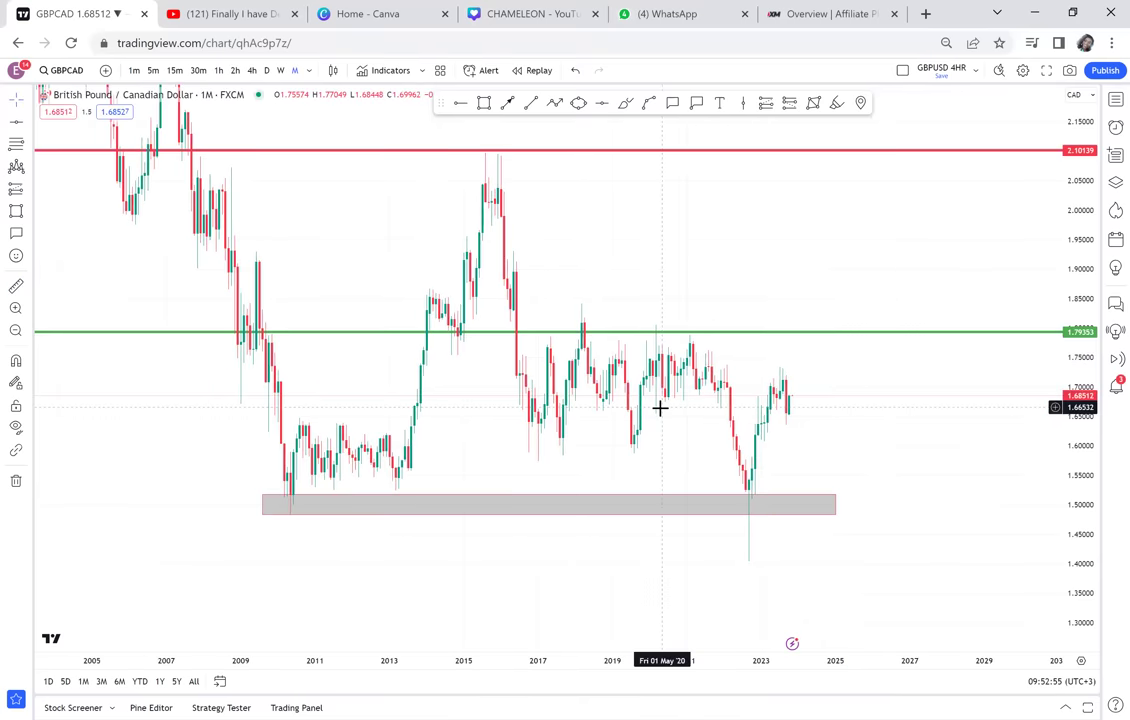
{"action": "scroll", "coordinate": [660, 408], "scroll_direction": "down", "scroll_amount": 2}
{"action": "left_click_drag", "start_coordinate": [662, 407], "coordinate": [1012, 380]}
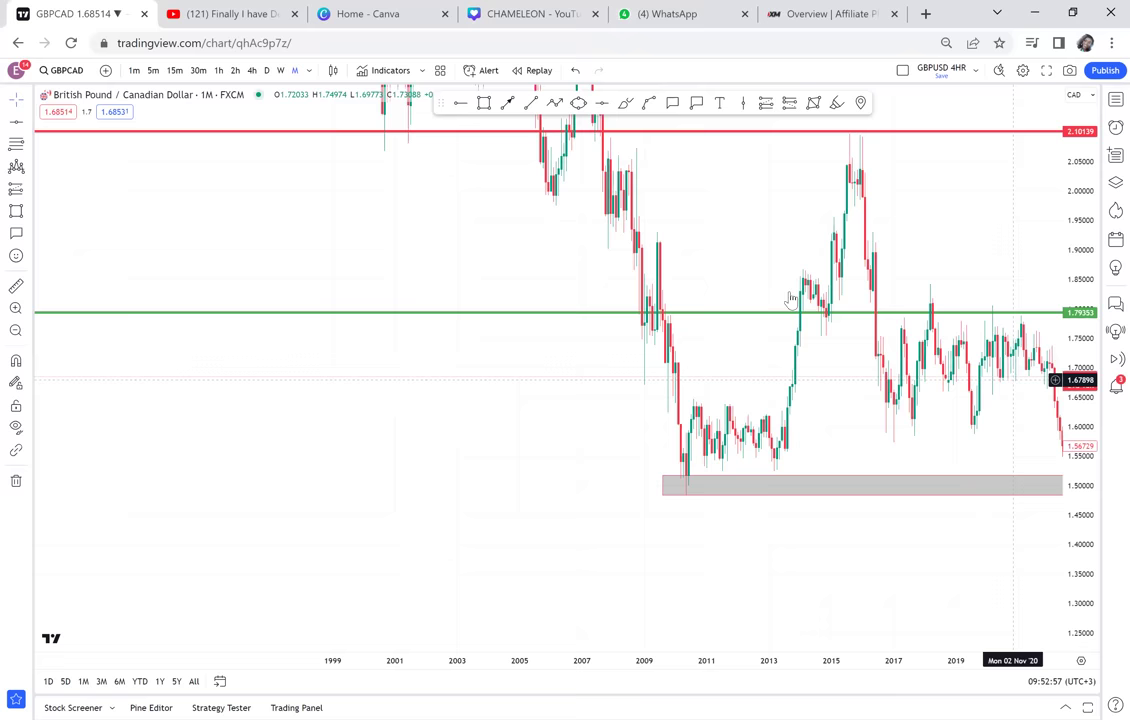
{"action": "scroll", "coordinate": [790, 298], "scroll_direction": "right", "scroll_amount": 5}
{"action": "scroll", "coordinate": [790, 298], "scroll_direction": "down", "scroll_amount": 2}
{"action": "scroll", "coordinate": [789, 291], "scroll_direction": "down", "scroll_amount": 1}
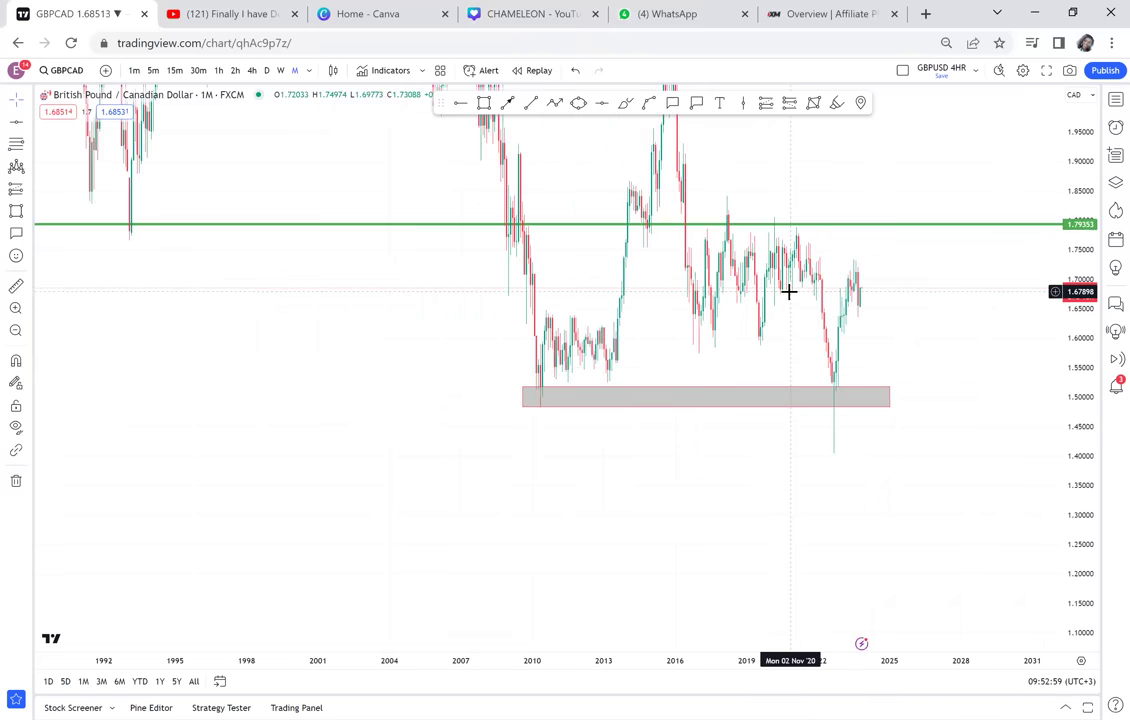
{"action": "scroll", "coordinate": [790, 295], "scroll_direction": "down", "scroll_amount": 1}
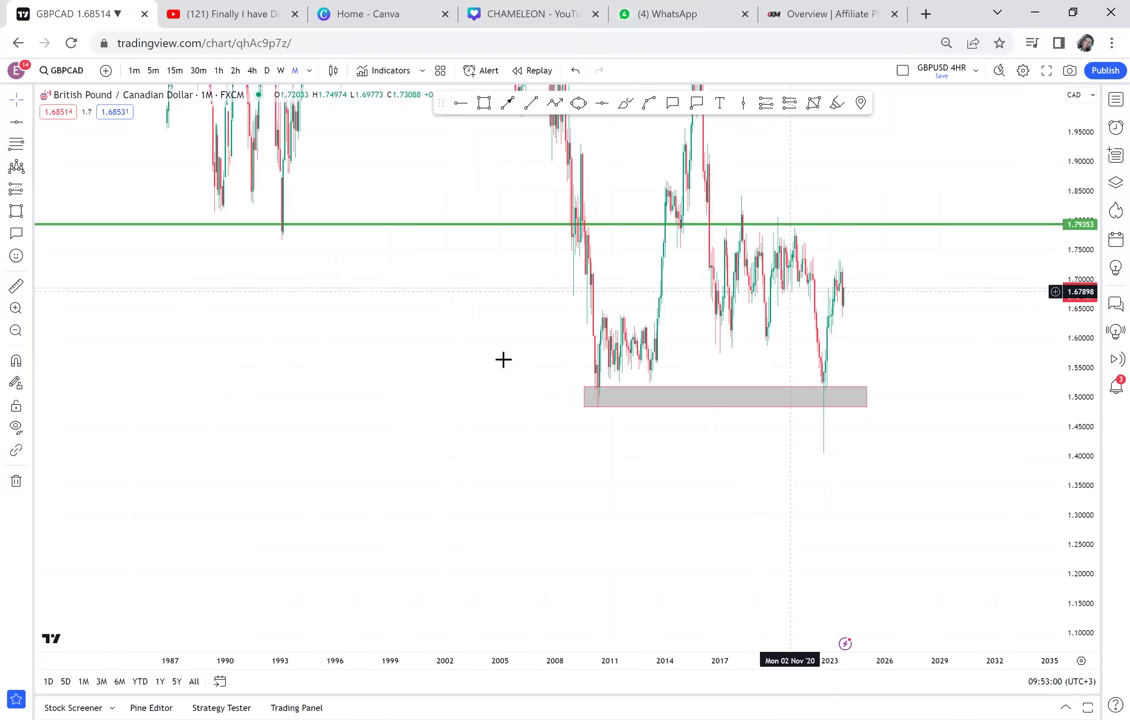
{"action": "scroll", "coordinate": [436, 417], "scroll_direction": "down", "scroll_amount": 1}
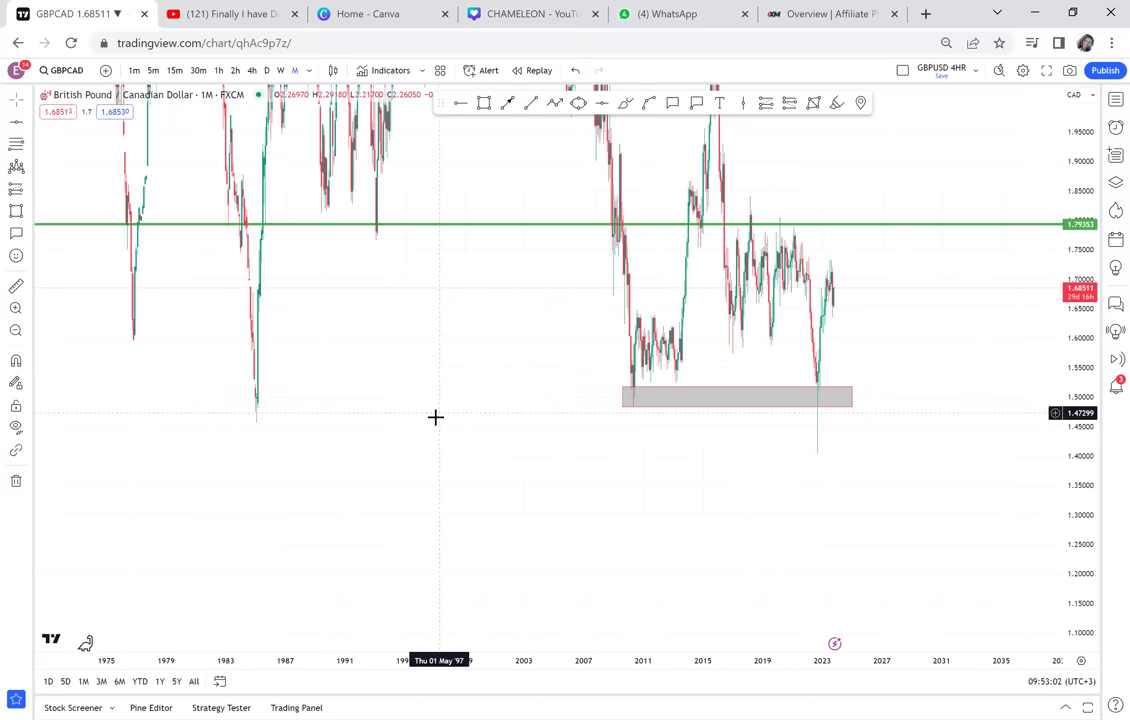
{"action": "scroll", "coordinate": [450, 430], "scroll_direction": "down", "scroll_amount": 1}
{"action": "scroll", "coordinate": [470, 443], "scroll_direction": "up", "scroll_amount": 1}
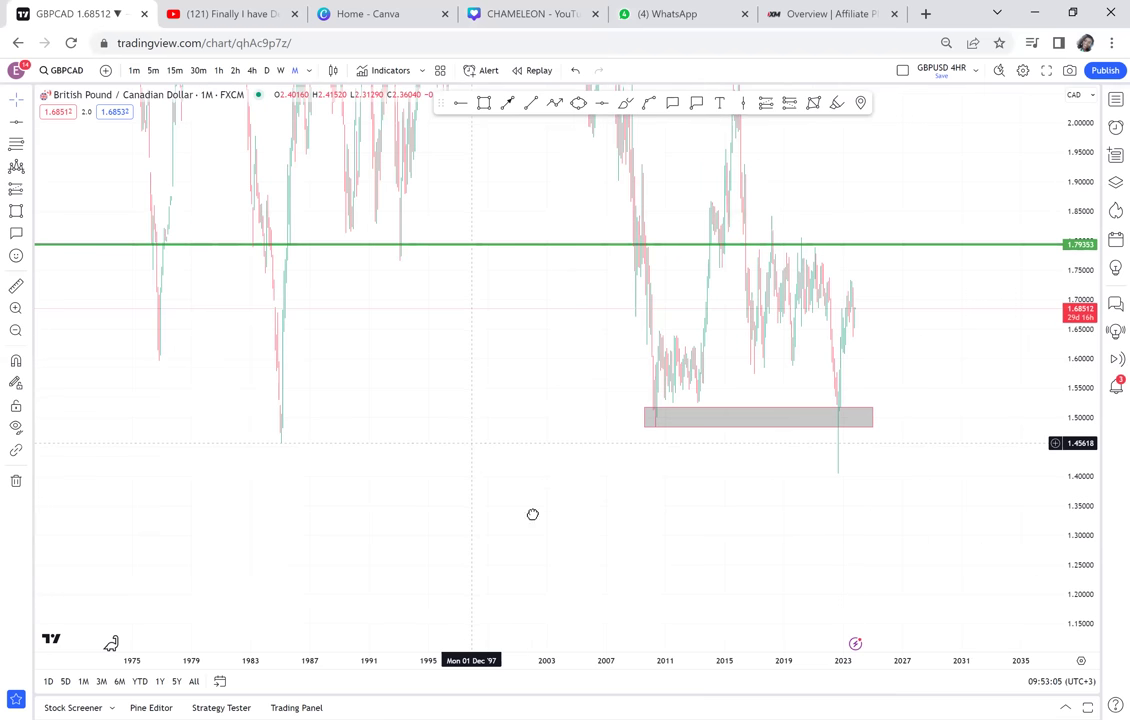
{"action": "left_click_drag", "start_coordinate": [532, 514], "coordinate": [322, 494]}
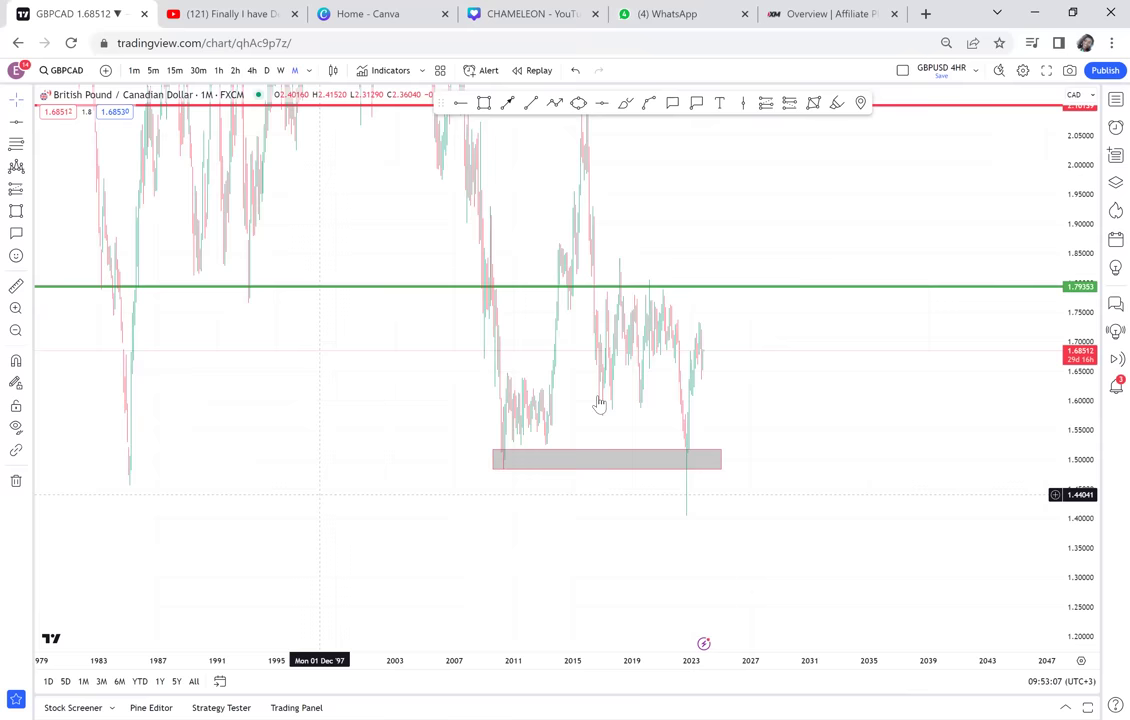
{"action": "scroll", "coordinate": [598, 401], "scroll_direction": "up", "scroll_amount": 1}
{"action": "scroll", "coordinate": [597, 398], "scroll_direction": "up", "scroll_amount": 1}
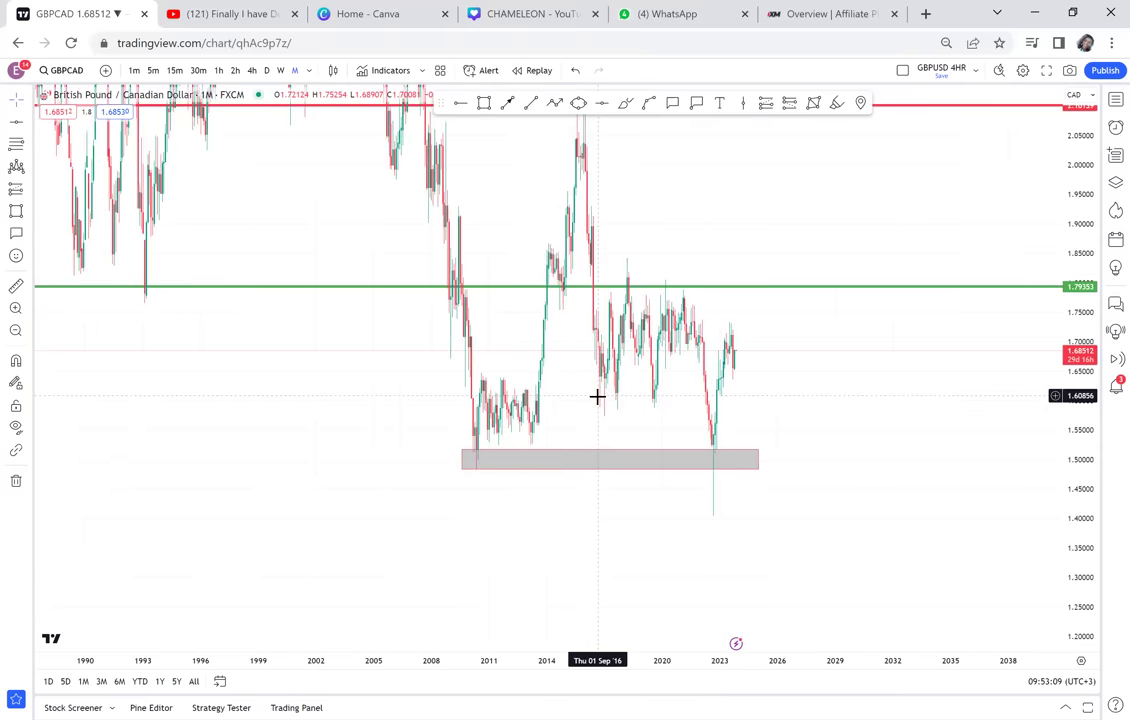
{"action": "scroll", "coordinate": [597, 397], "scroll_direction": "up", "scroll_amount": 1}
{"action": "scroll", "coordinate": [597, 397], "scroll_direction": "up", "scroll_amount": 1}
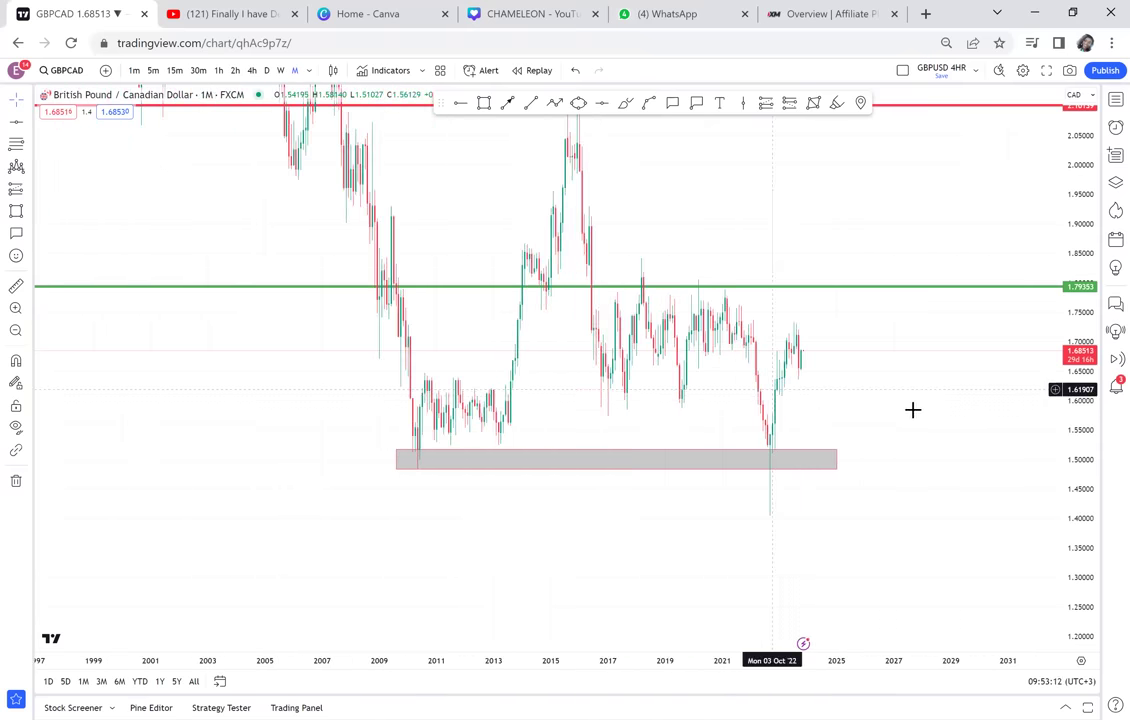
{"action": "left_click_drag", "start_coordinate": [913, 410], "coordinate": [859, 406]}
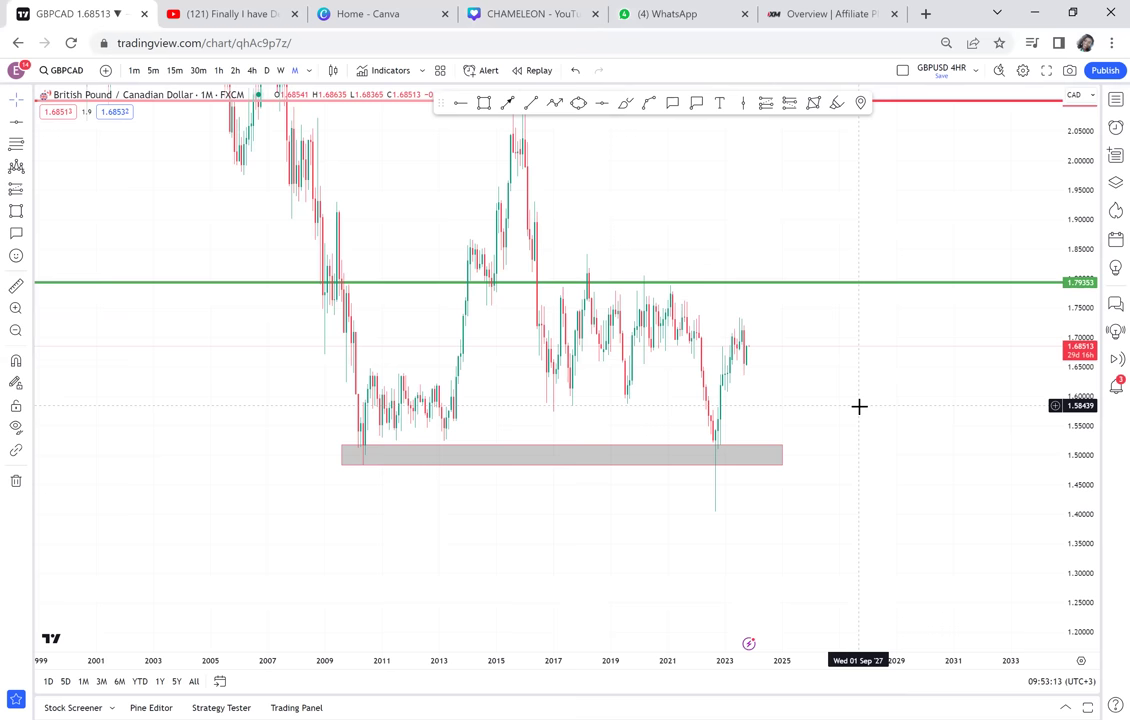
{"action": "scroll", "coordinate": [859, 406], "scroll_direction": "up", "scroll_amount": 1}
{"action": "scroll", "coordinate": [859, 406], "scroll_direction": "up", "scroll_amount": 1}
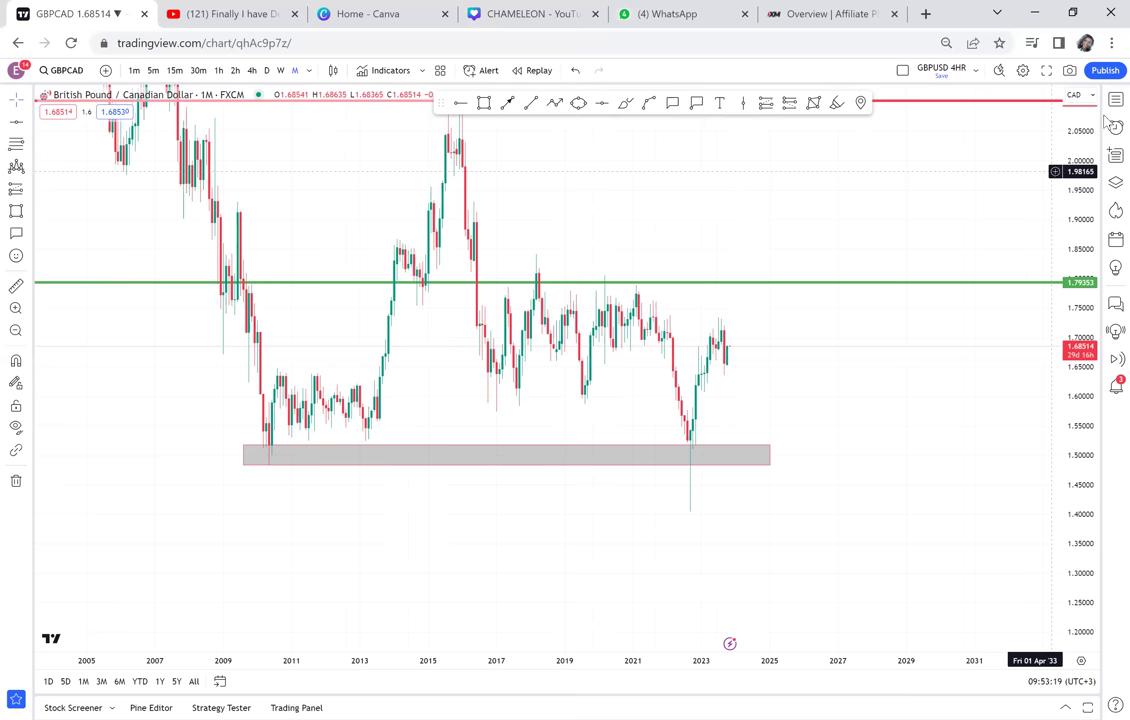
{"action": "left_click_drag", "start_coordinate": [902, 295], "coordinate": [849, 363]}
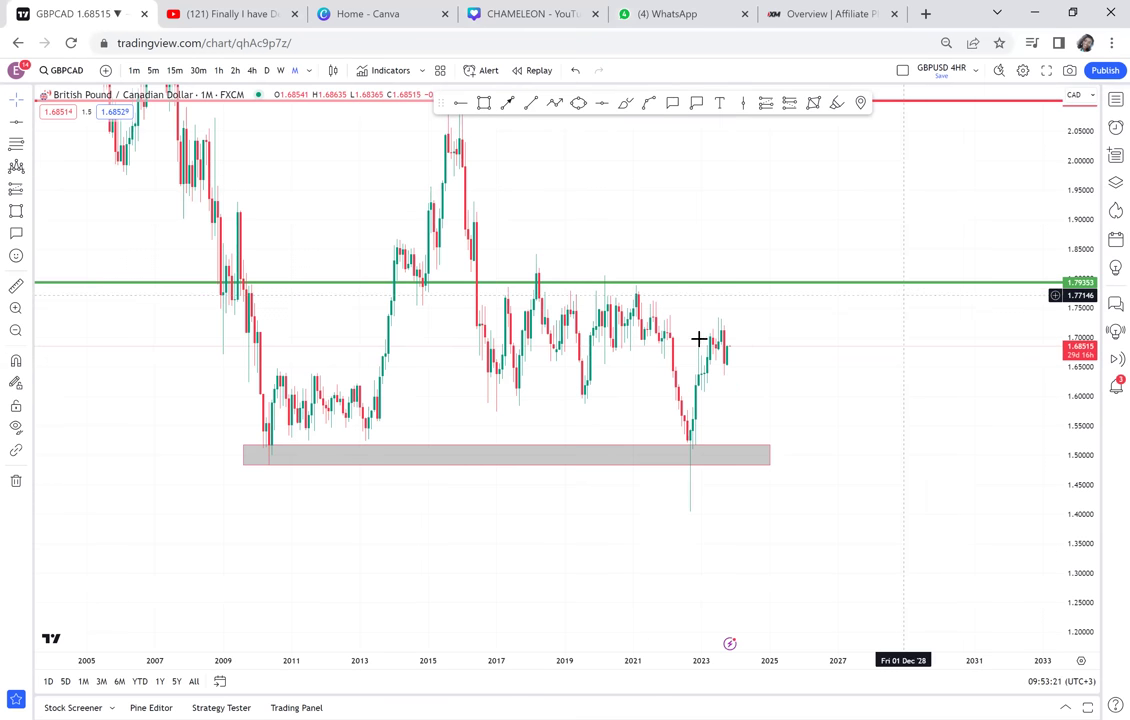
Step: Flag GBPCAD in blue in the watchlist
{"action": "left_click", "coordinate": [1114, 100]}
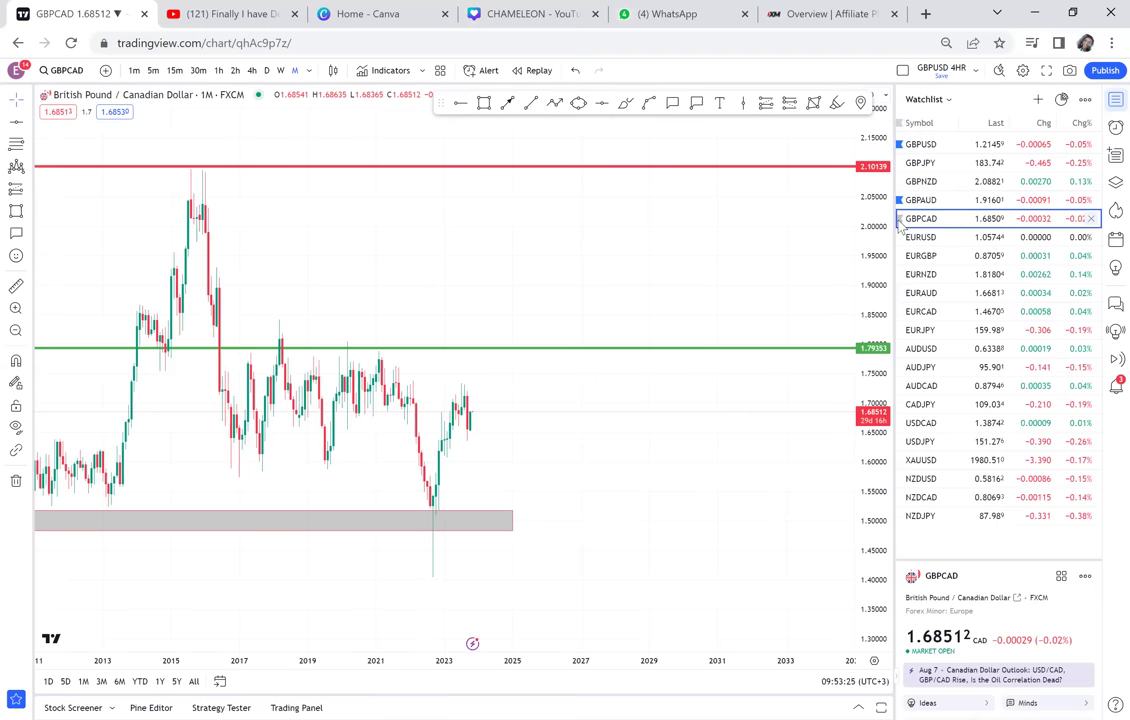
{"action": "left_click", "coordinate": [900, 219]}
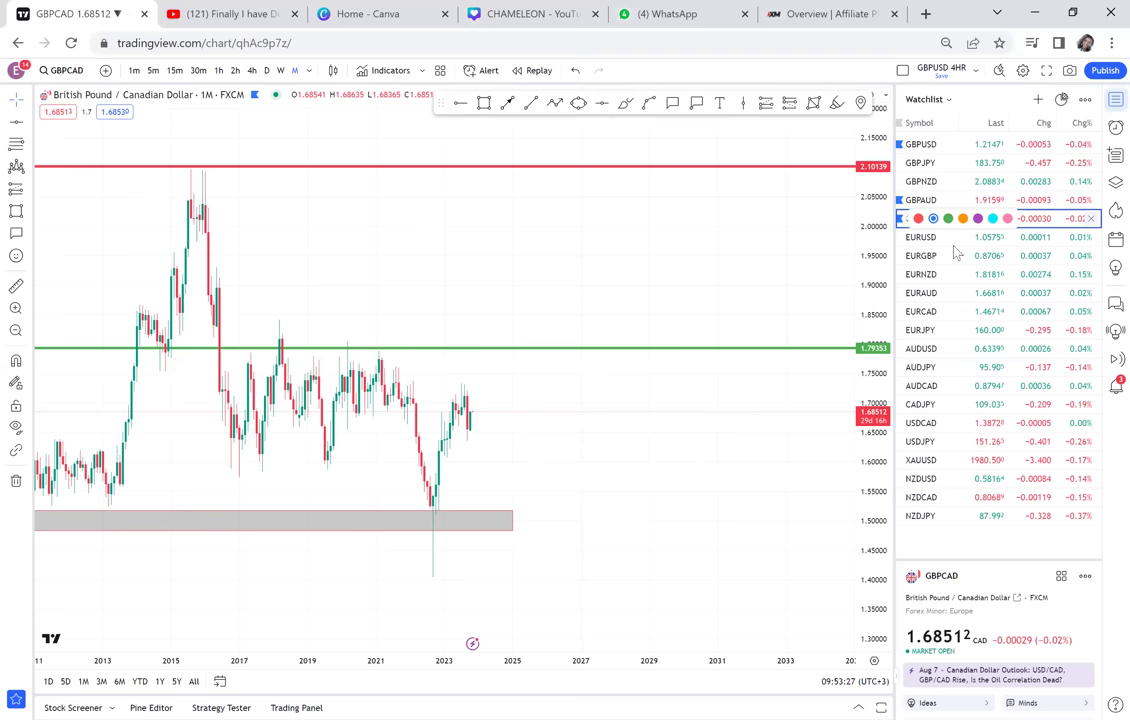
{"action": "left_click", "coordinate": [954, 218]}
Step: Load the EURUSD monthly chart from the watchlist and bring the candles from 2014 onwards into view
{"action": "left_click", "coordinate": [958, 240]}
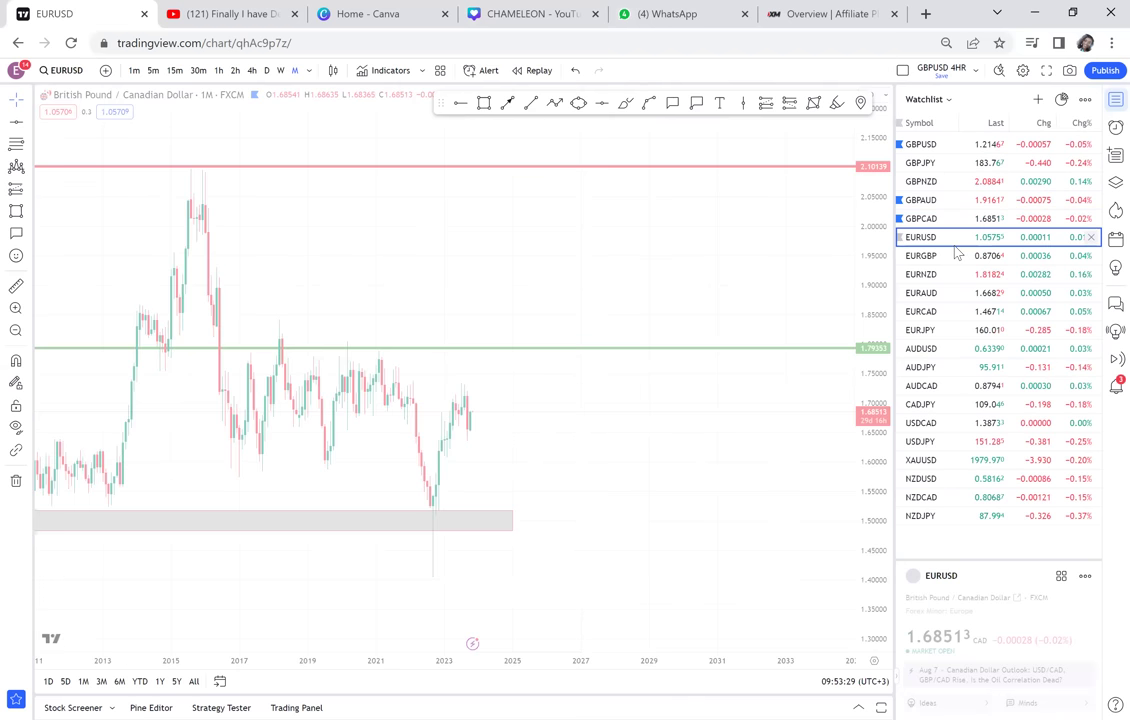
{"action": "left_click", "coordinate": [1112, 102]}
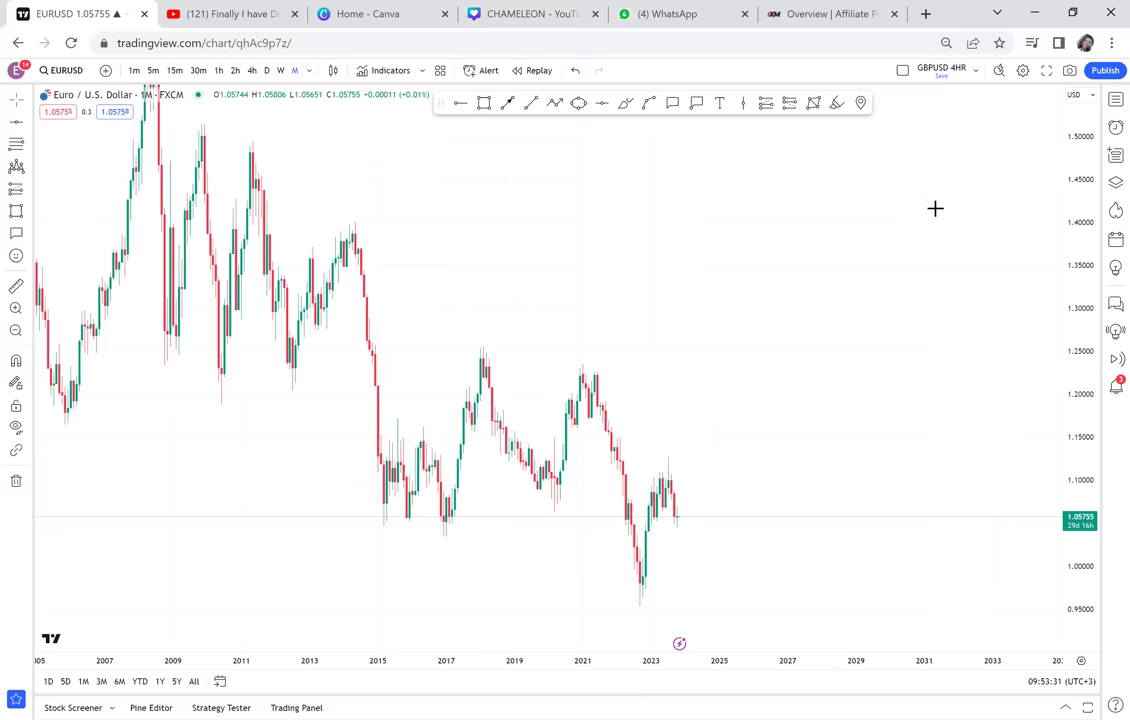
{"action": "scroll", "coordinate": [935, 208], "scroll_direction": "up", "scroll_amount": 1}
{"action": "scroll", "coordinate": [935, 208], "scroll_direction": "up", "scroll_amount": 2}
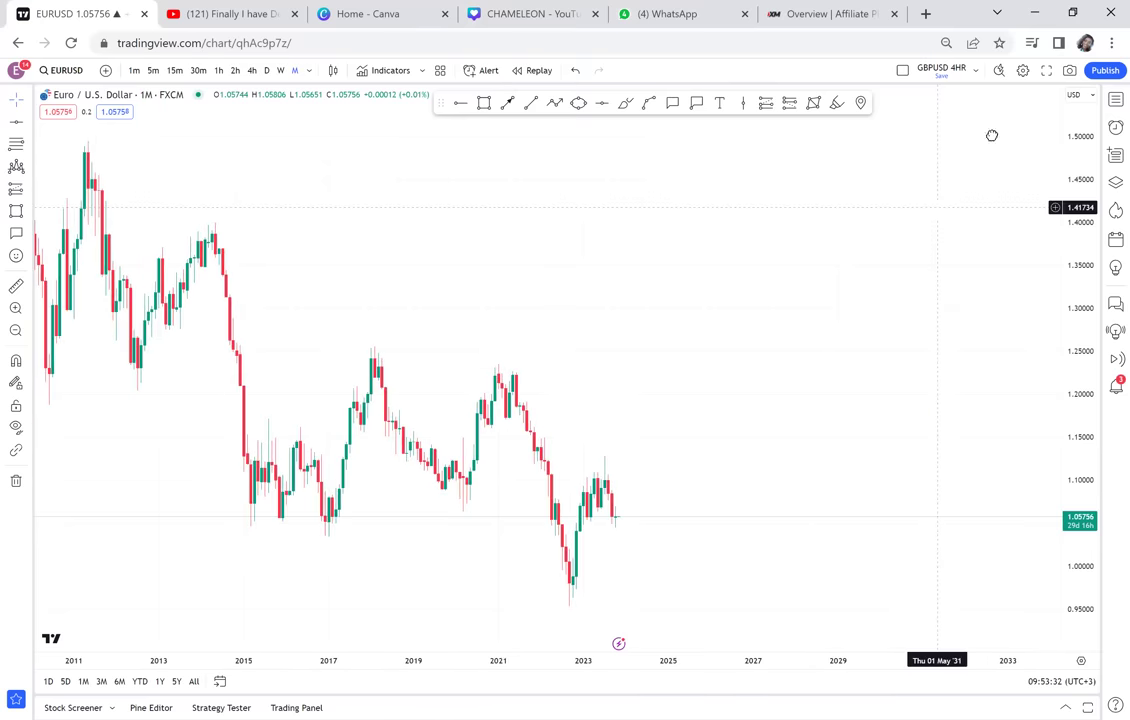
{"action": "scroll", "coordinate": [914, 226], "scroll_direction": "up", "scroll_amount": 1}
{"action": "left_click_drag", "start_coordinate": [914, 226], "coordinate": [971, 165]}
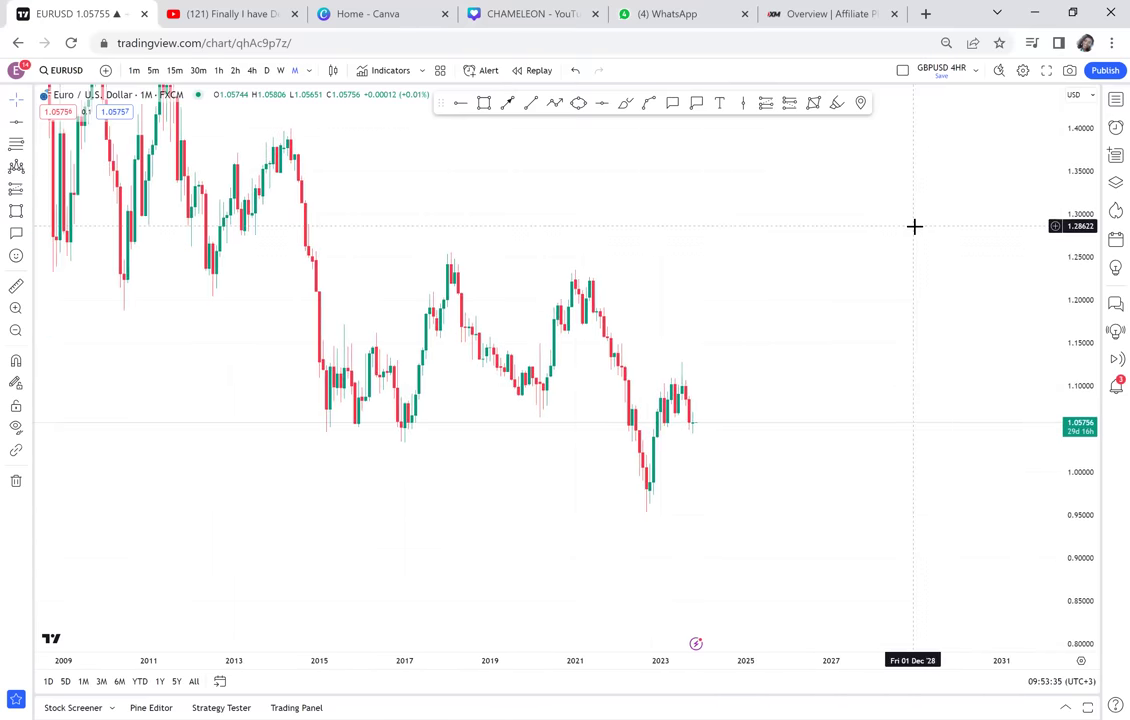
{"action": "scroll", "coordinate": [914, 226], "scroll_direction": "up", "scroll_amount": 1}
{"action": "scroll", "coordinate": [914, 226], "scroll_direction": "up", "scroll_amount": 1}
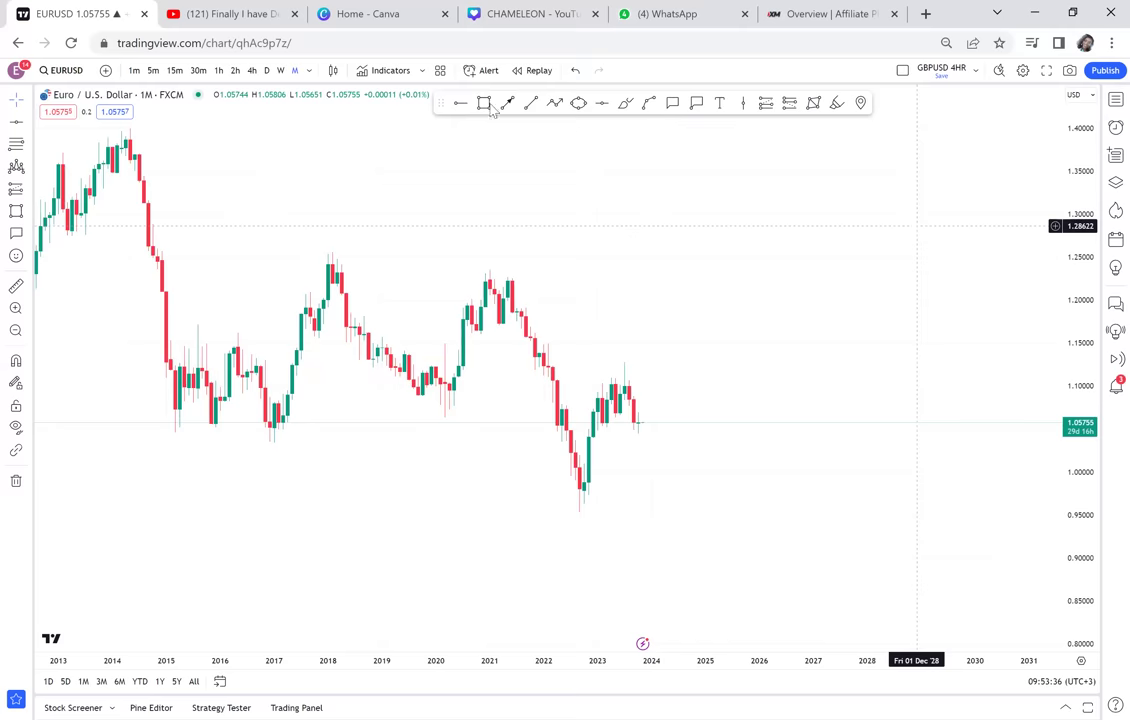
{"action": "scroll", "coordinate": [825, 224], "scroll_direction": "up", "scroll_amount": 1}
Step: Trace the EURUSD path with the brush from the 2021 high to the 2022 low, up to the 2023 high and back down
{"action": "left_click", "coordinate": [645, 104]}
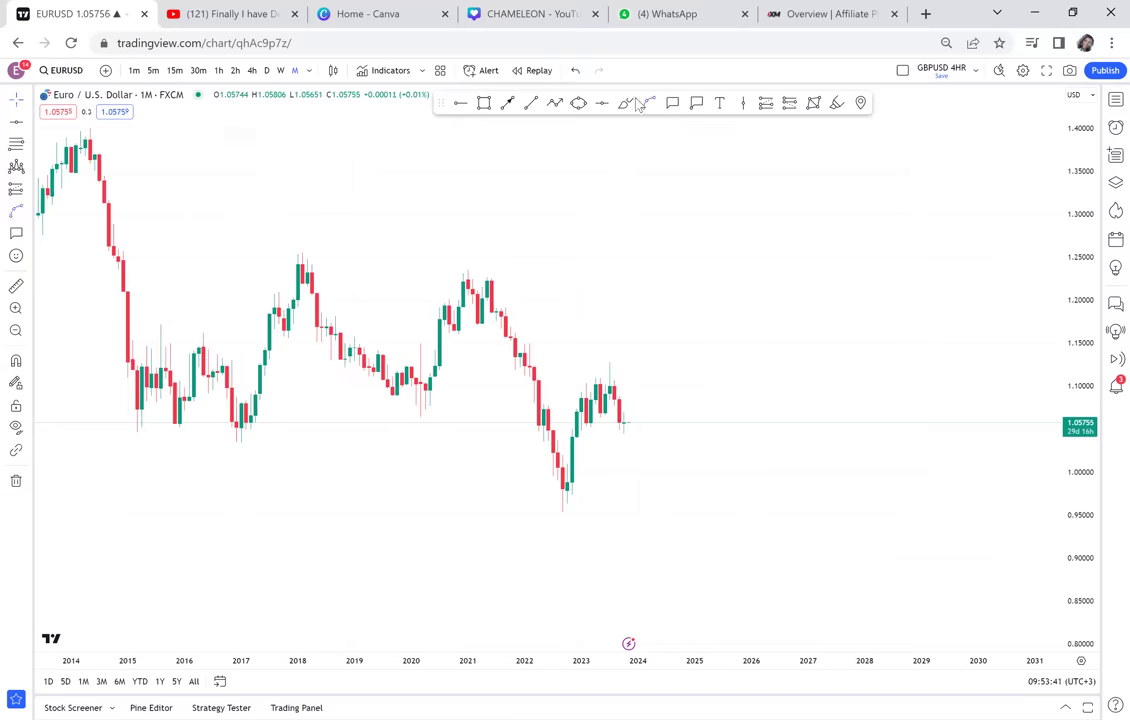
{"action": "left_click", "coordinate": [490, 275]}
{"action": "left_click", "coordinate": [567, 491]}
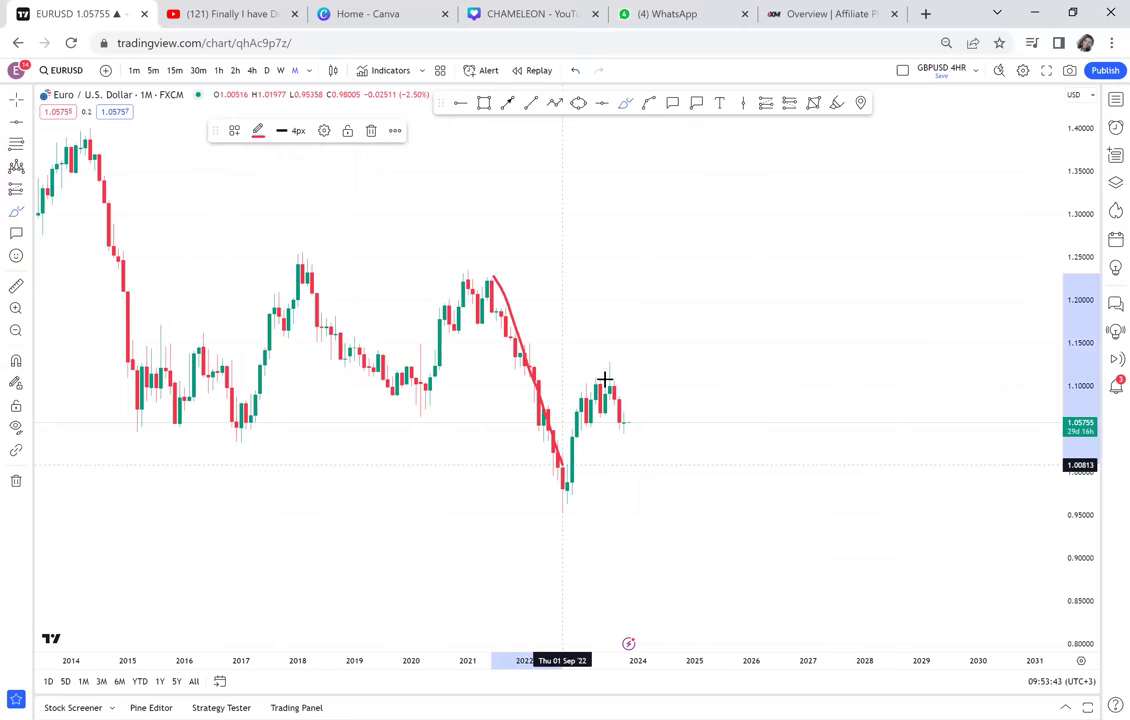
{"action": "left_click", "coordinate": [604, 384]}
{"action": "left_click", "coordinate": [622, 430]}
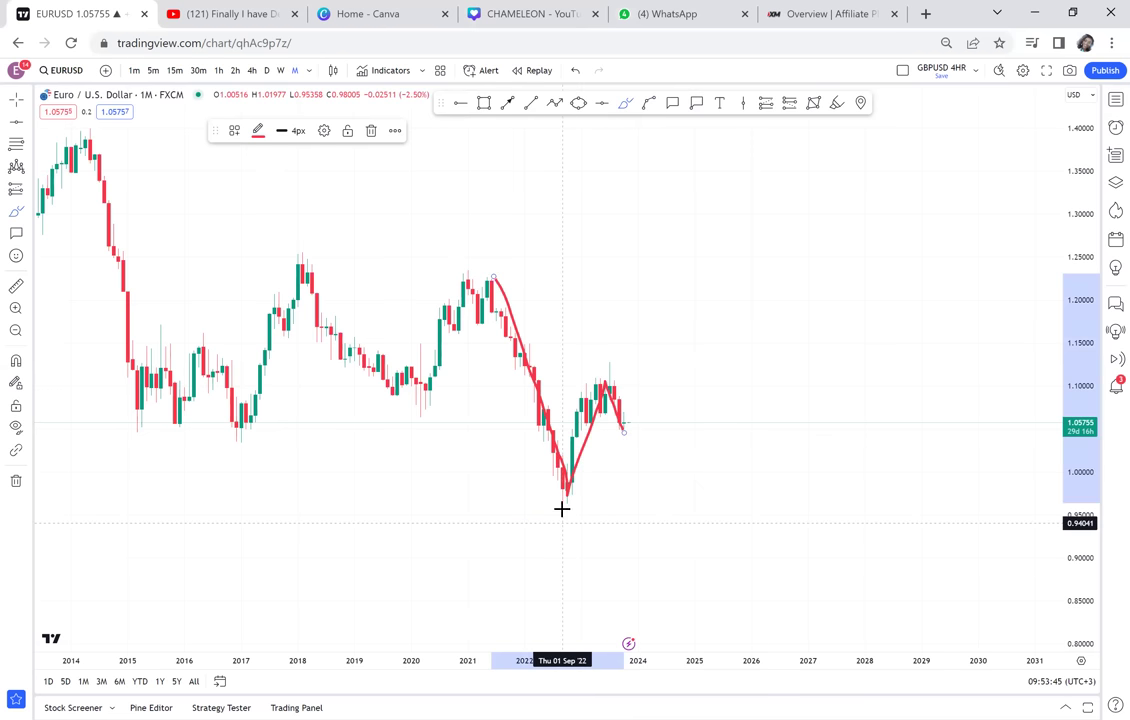
Step: Brush a circle around the rebound from the 2022 low with a stepped decline to about 0.80, and clear all drawings
{"action": "left_click", "coordinate": [630, 359]}
{"action": "mouse_move", "coordinate": [632, 358]}
{"action": "left_mouse_down"}
{"action": "mouse_move", "coordinate": [550, 520]}
{"action": "mouse_move", "coordinate": [643, 348]}
{"action": "left_mouse_up"}
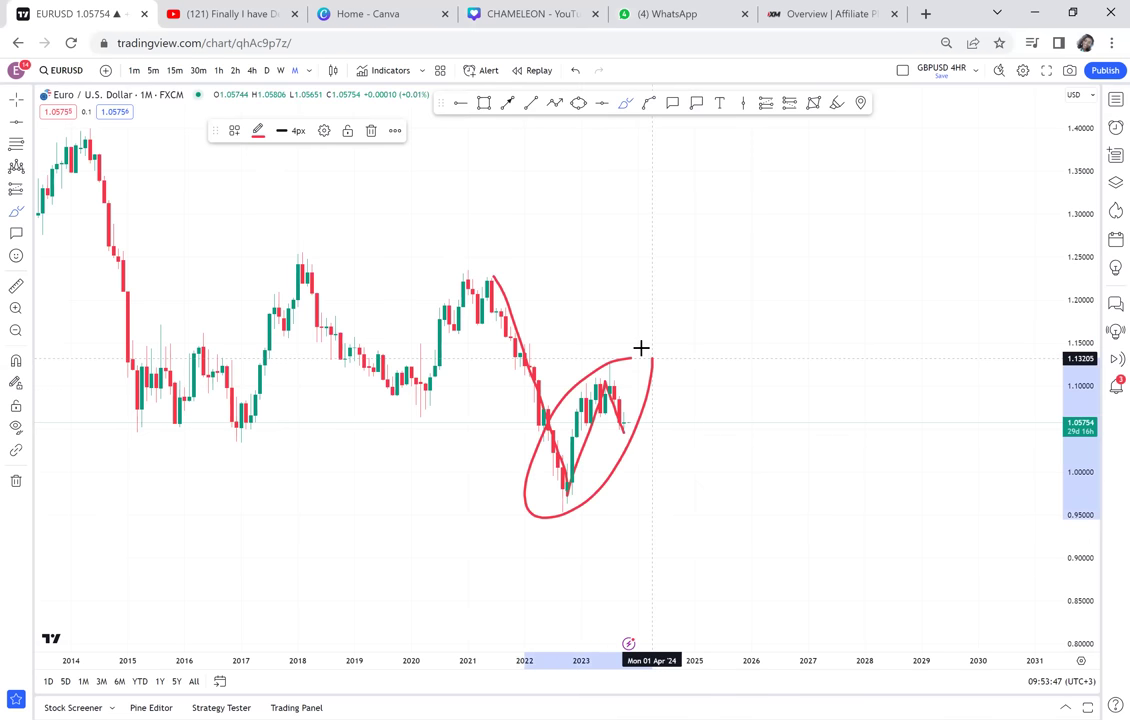
{"action": "mouse_move", "coordinate": [624, 426]}
{"action": "left_mouse_down"}
{"action": "mouse_move", "coordinate": [711, 583]}
{"action": "mouse_move", "coordinate": [749, 550]}
{"action": "mouse_move", "coordinate": [746, 538]}
{"action": "mouse_move", "coordinate": [776, 652]}
{"action": "left_mouse_up"}
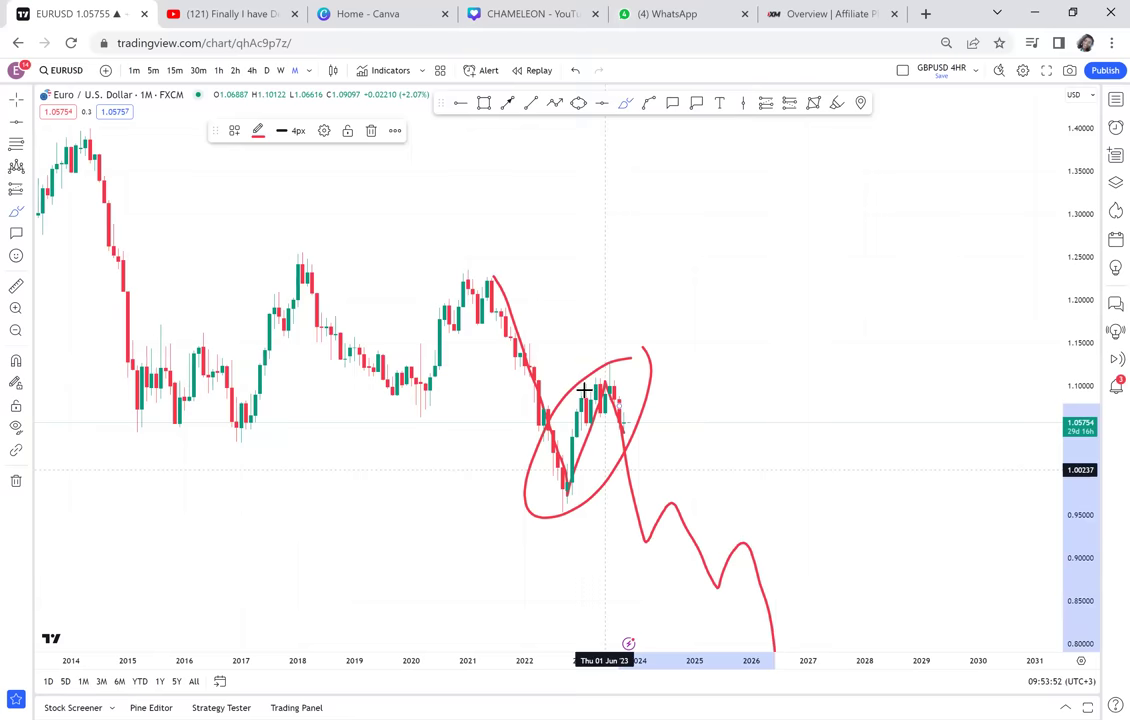
{"action": "left_click", "coordinate": [15, 481]}
{"action": "left_click", "coordinate": [60, 476]}
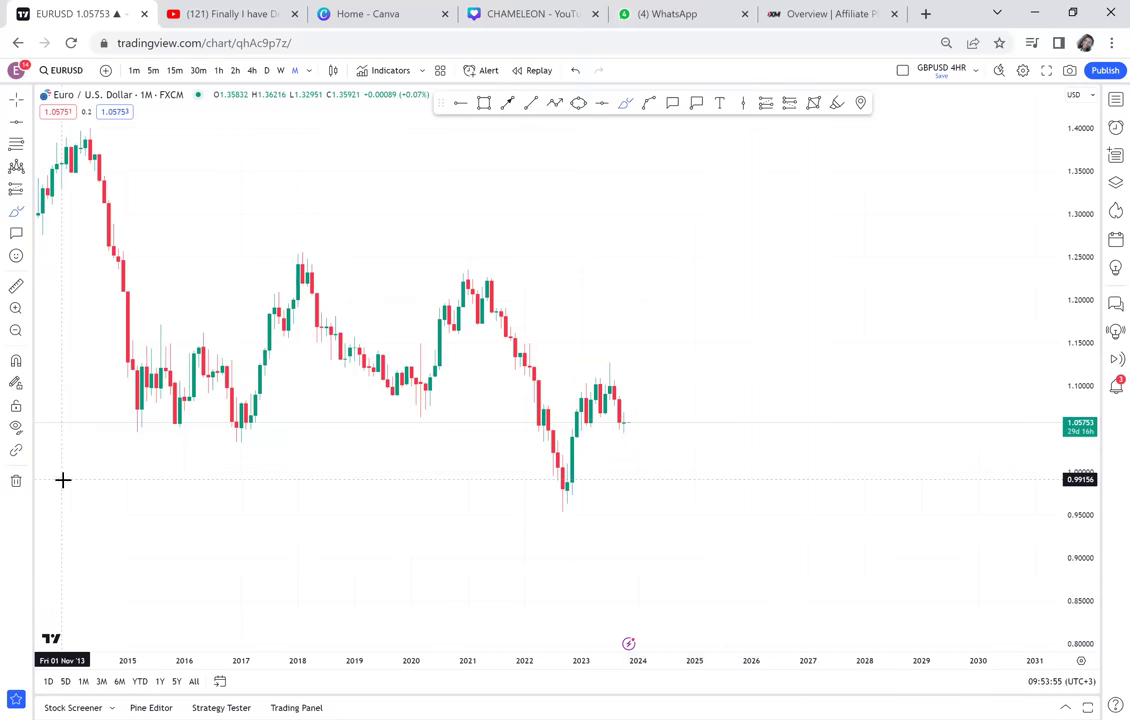
Step: Brush circles around the 2021 high, 2022 low and 2023 high with a rising projection, and clear all drawings
{"action": "mouse_move", "coordinate": [500, 236]}
{"action": "left_mouse_down"}
{"action": "mouse_move", "coordinate": [527, 298]}
{"action": "mouse_move", "coordinate": [500, 236]}
{"action": "left_mouse_up"}
{"action": "mouse_move", "coordinate": [588, 462]}
{"action": "left_mouse_down"}
{"action": "mouse_move", "coordinate": [535, 488]}
{"action": "mouse_move", "coordinate": [600, 478]}
{"action": "left_mouse_up"}
{"action": "mouse_move", "coordinate": [625, 403]}
{"action": "left_mouse_down"}
{"action": "mouse_move", "coordinate": [675, 373]}
{"action": "mouse_move", "coordinate": [628, 180]}
{"action": "left_mouse_up"}
{"action": "left_click_drag", "start_coordinate": [703, 101], "coordinate": [699, 115]}
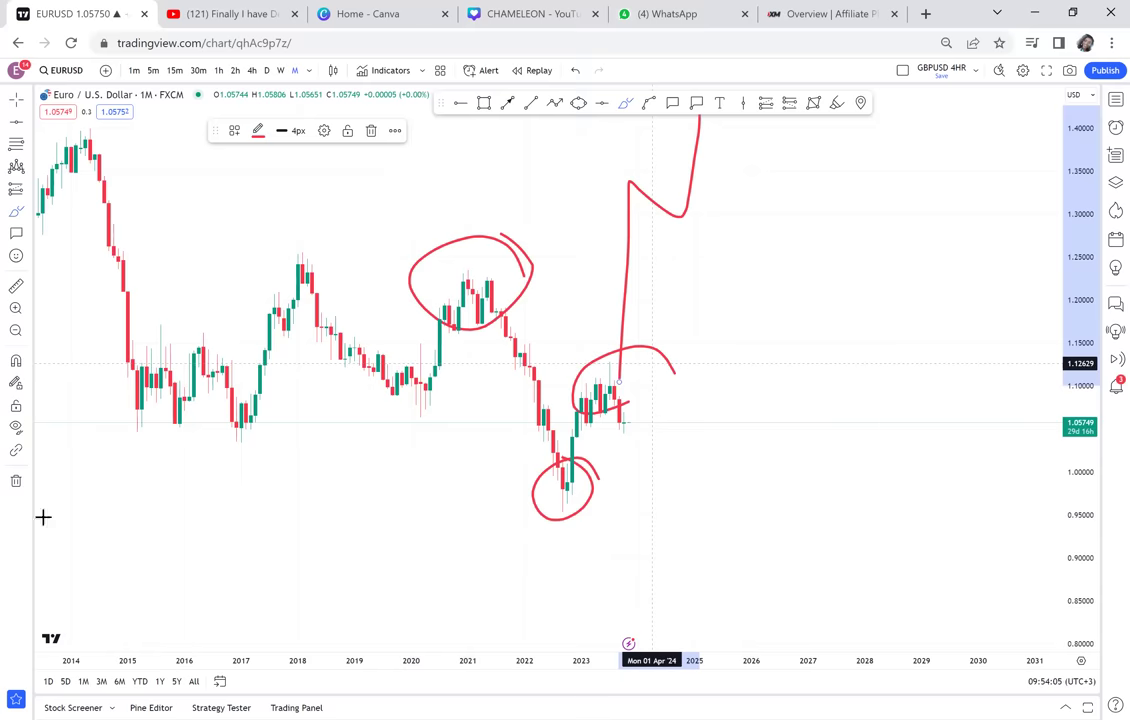
{"action": "left_click", "coordinate": [16, 481]}
{"action": "left_click", "coordinate": [66, 481]}
Step: Circle the 2023 EURUSD price action with the brush and clear the drawing
{"action": "mouse_move", "coordinate": [643, 392]}
{"action": "left_mouse_down"}
{"action": "mouse_move", "coordinate": [548, 376]}
{"action": "mouse_move", "coordinate": [643, 432]}
{"action": "mouse_move", "coordinate": [641, 351]}
{"action": "left_mouse_up"}
{"action": "left_click_drag", "start_coordinate": [615, 453], "coordinate": [643, 351]}
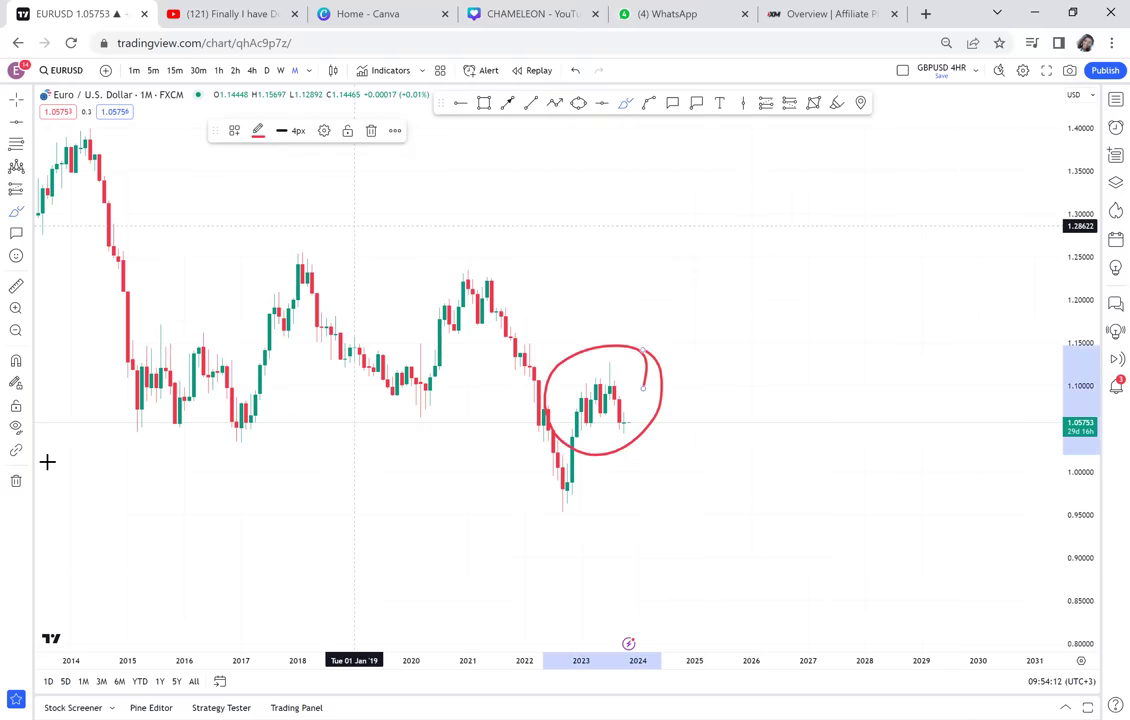
{"action": "left_click", "coordinate": [71, 489]}
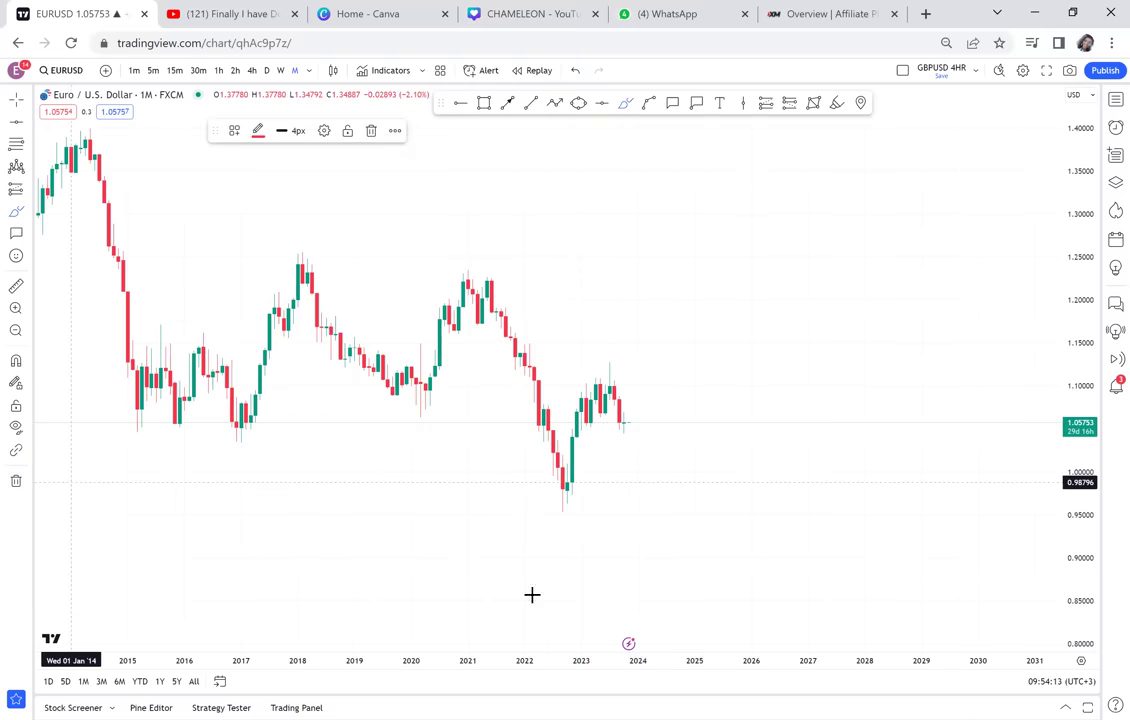
Step: Draw a rectangle around the 2023 EURUSD range from about 1.13 to 1.05, spanning late 2022 to mid-2025
{"action": "scroll", "coordinate": [356, 504], "scroll_direction": "up", "scroll_amount": 3}
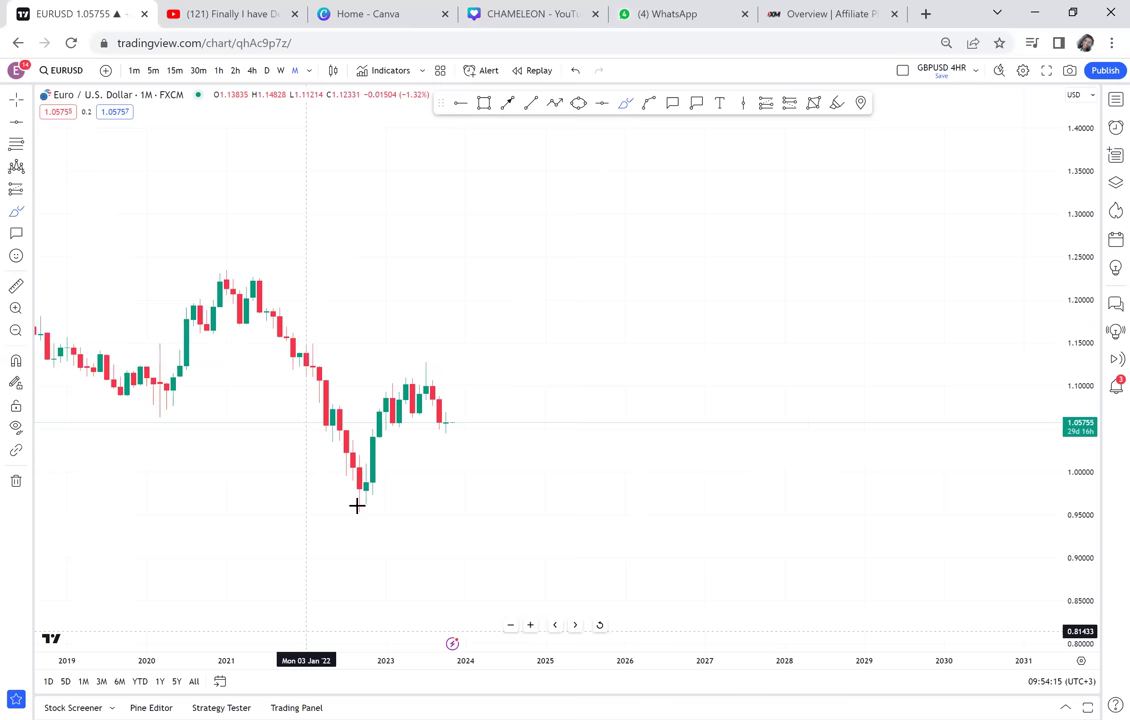
{"action": "scroll", "coordinate": [419, 169], "scroll_direction": "up", "scroll_amount": 1}
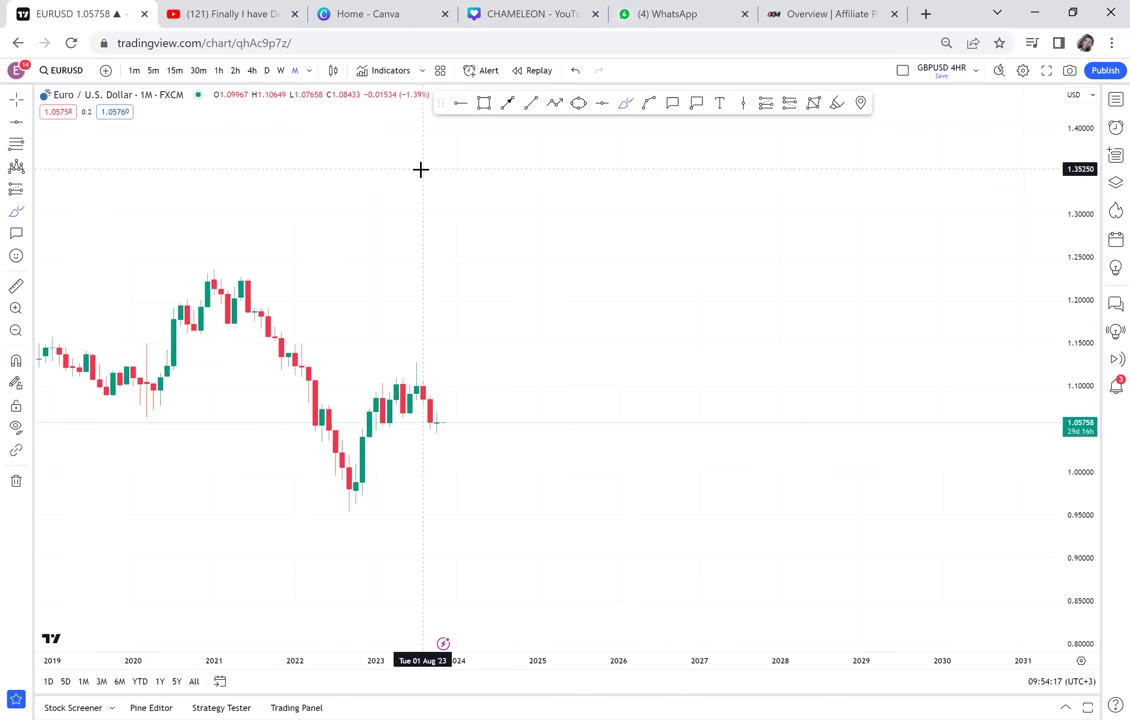
{"action": "left_click", "coordinate": [483, 105]}
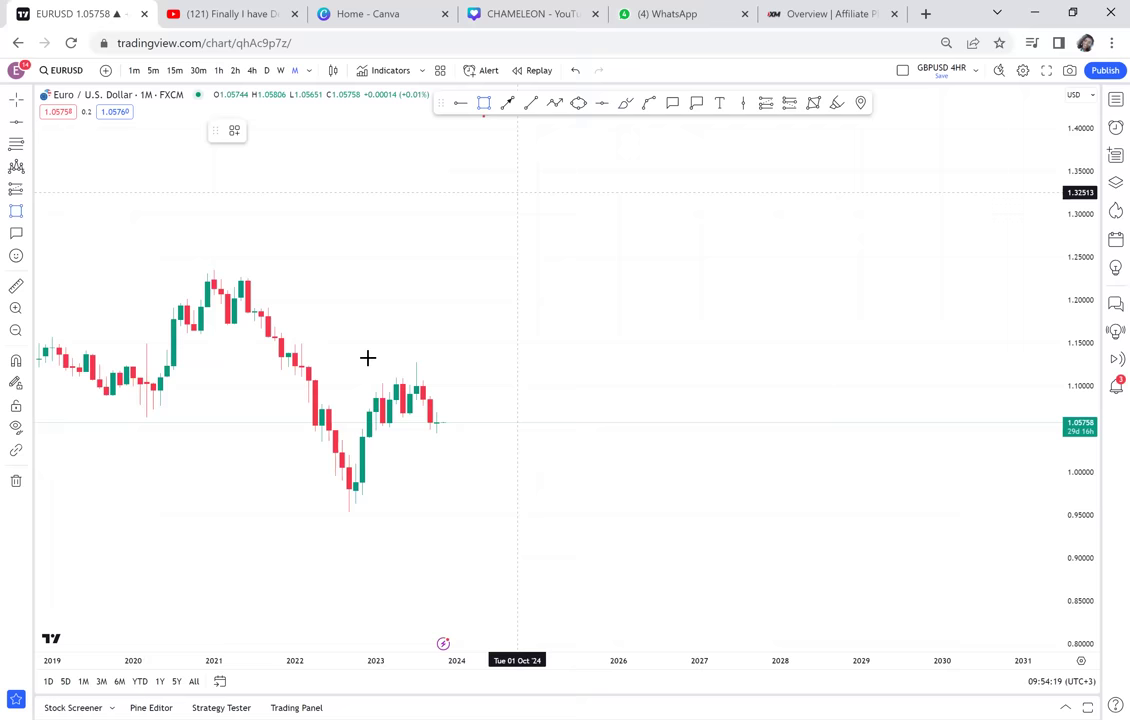
{"action": "left_click", "coordinate": [578, 428]}
{"action": "left_click", "coordinate": [584, 427]}
{"action": "left_click_drag", "start_coordinate": [776, 457], "coordinate": [1052, 444]}
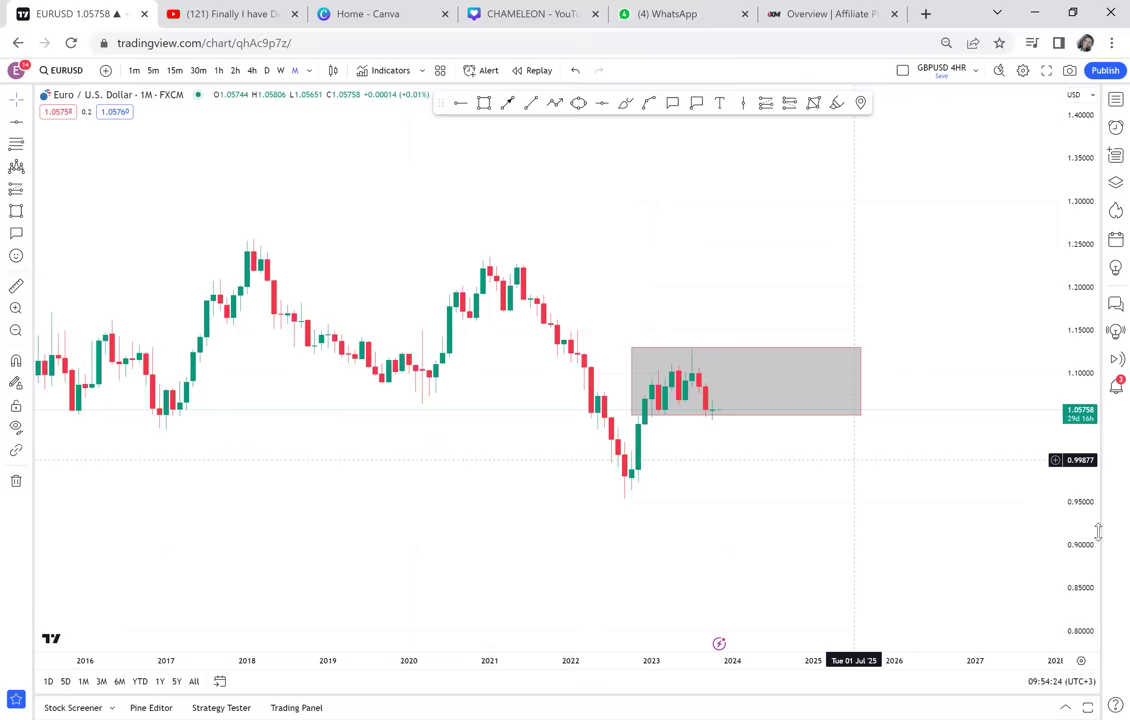
{"action": "left_click_drag", "start_coordinate": [920, 461], "coordinate": [838, 399]}
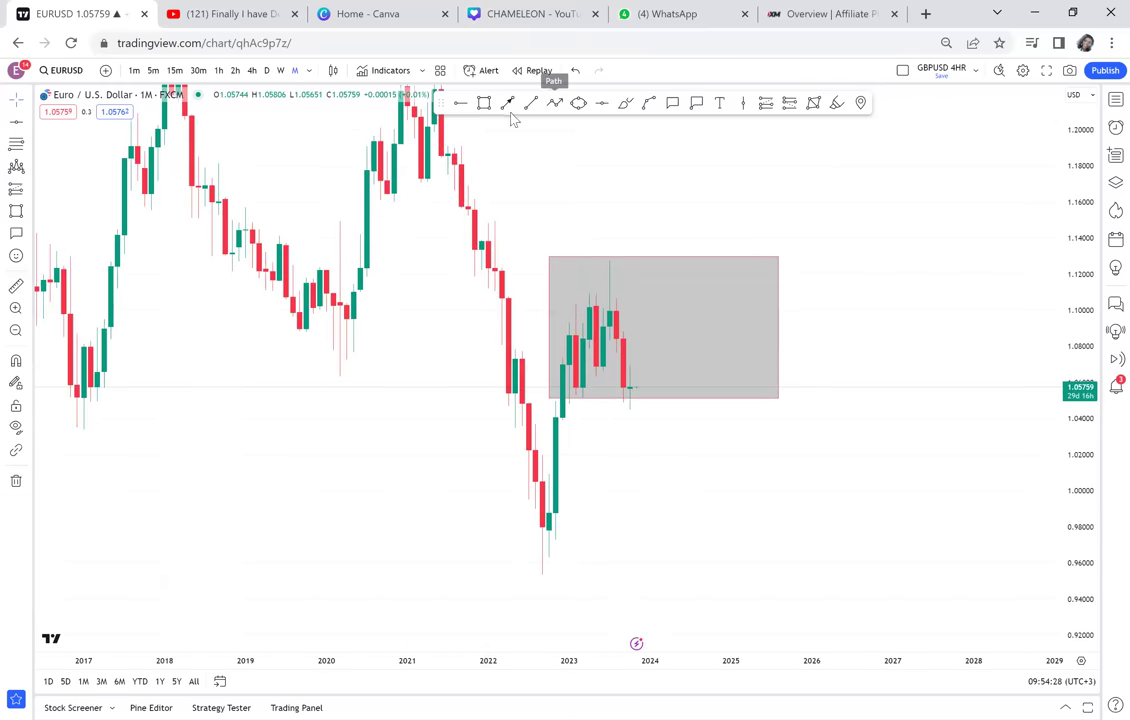
Step: Draw a path below the 2023 range dipping to about 1.03, retesting 1.05 and falling to about 0.97, and clear all drawings
{"action": "left_click", "coordinate": [555, 106]}
{"action": "left_click", "coordinate": [643, 396]}
{"action": "left_click", "coordinate": [655, 433]}
{"action": "double_click", "coordinate": [677, 400]}
{"action": "double_click", "coordinate": [702, 550]}
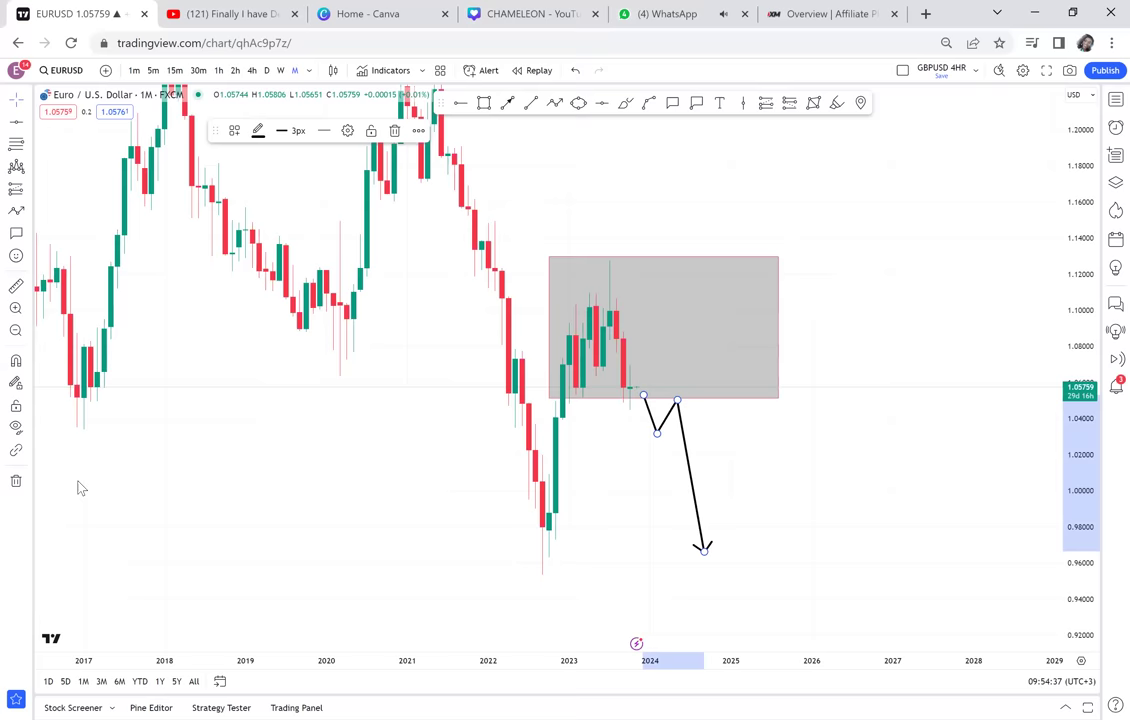
{"action": "key", "text": "ctrl+alt+h"}
Step: Draw an arrow from about 1.147 in September 2025 down to the November 2023 candle, and delete it
{"action": "scroll", "coordinate": [403, 518], "scroll_direction": "up", "scroll_amount": 1}
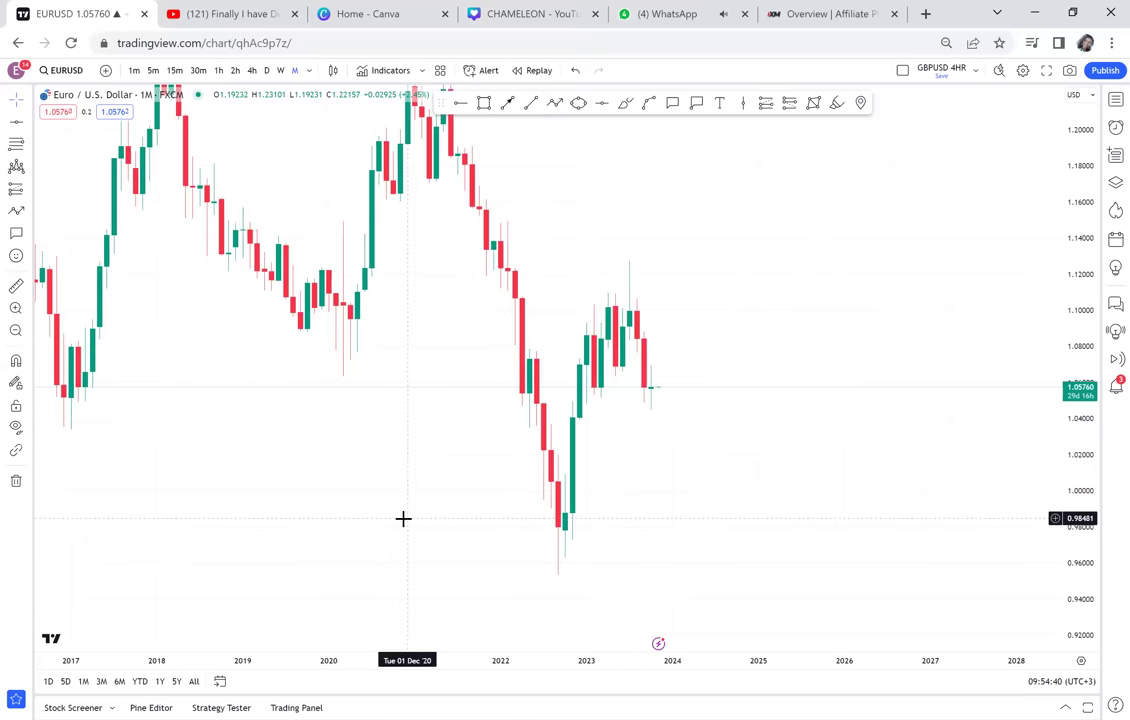
{"action": "scroll", "coordinate": [403, 518], "scroll_direction": "up", "scroll_amount": 1}
{"action": "scroll", "coordinate": [403, 518], "scroll_direction": "up", "scroll_amount": 1}
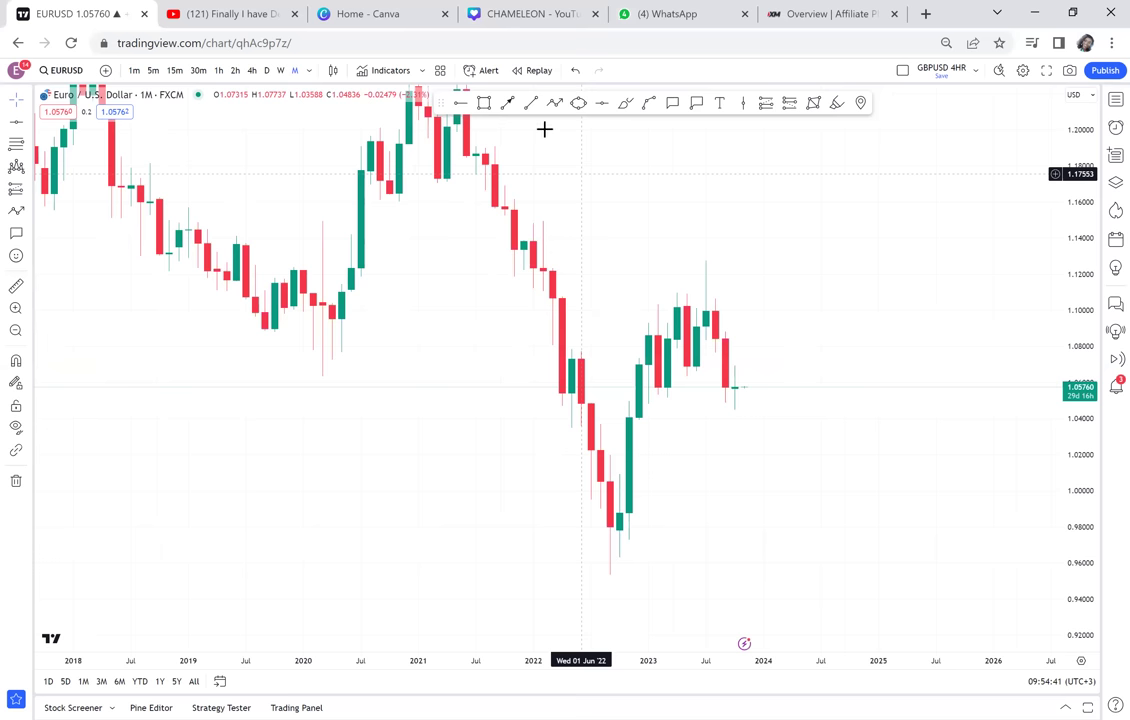
{"action": "left_click", "coordinate": [938, 217]}
{"action": "left_click", "coordinate": [739, 374]}
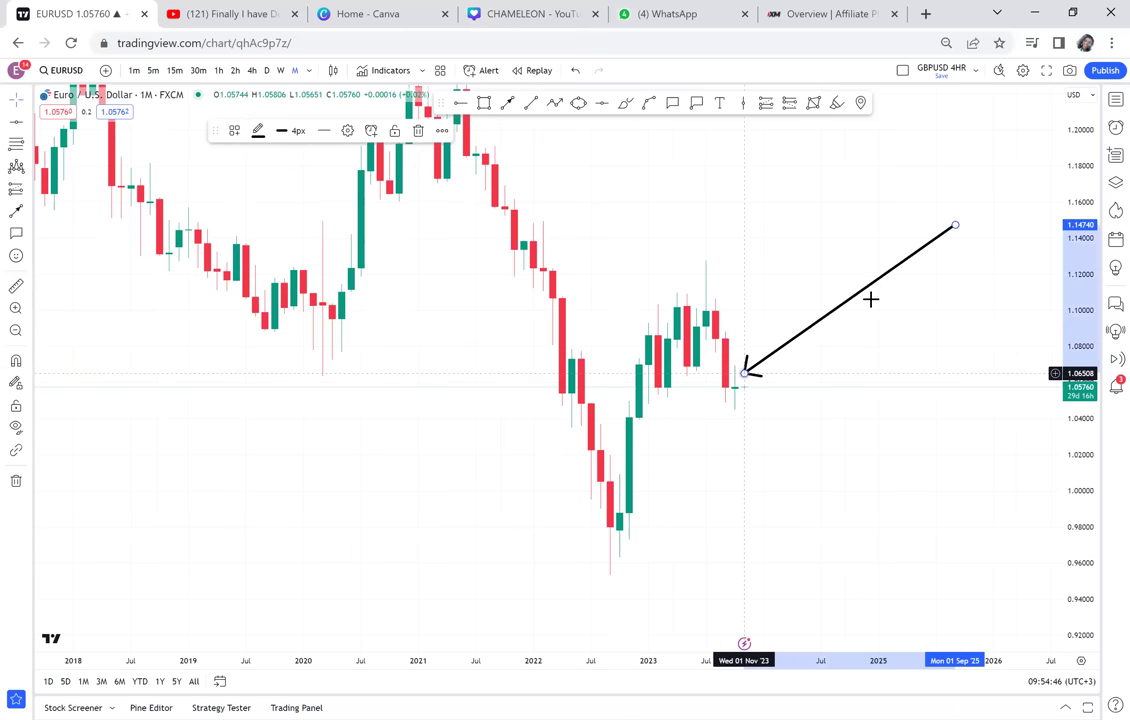
{"action": "left_click", "coordinate": [792, 330]}
{"action": "left_click_drag", "start_coordinate": [910, 302], "coordinate": [827, 324]}
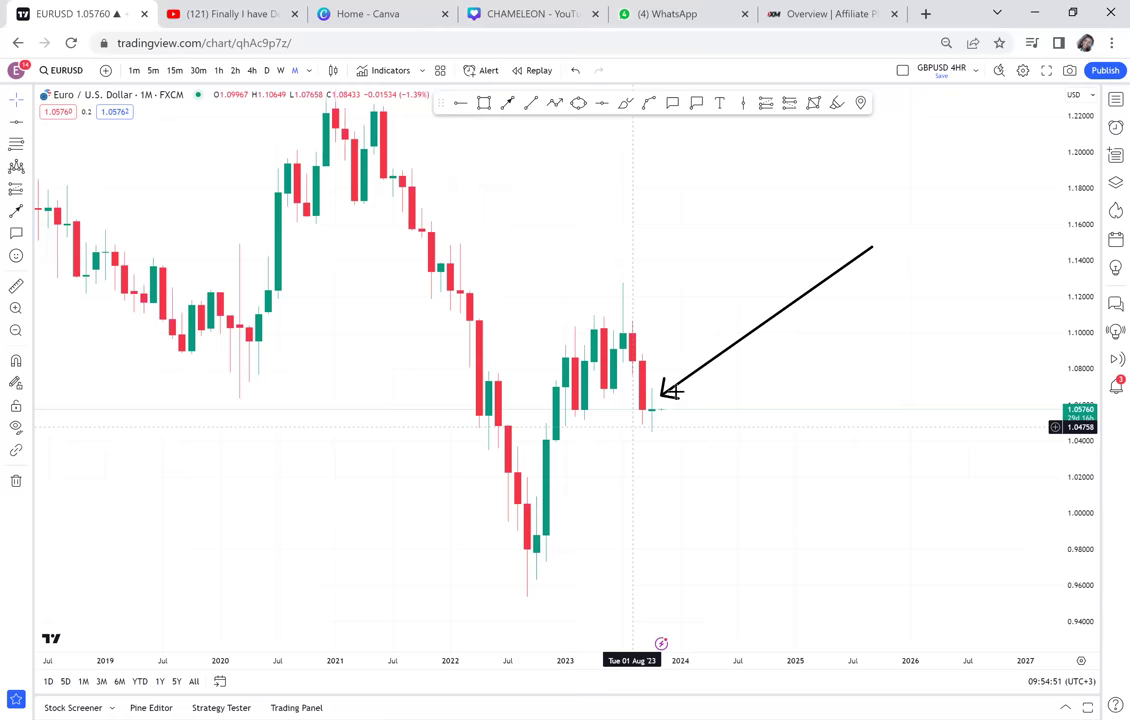
{"action": "left_click", "coordinate": [694, 375]}
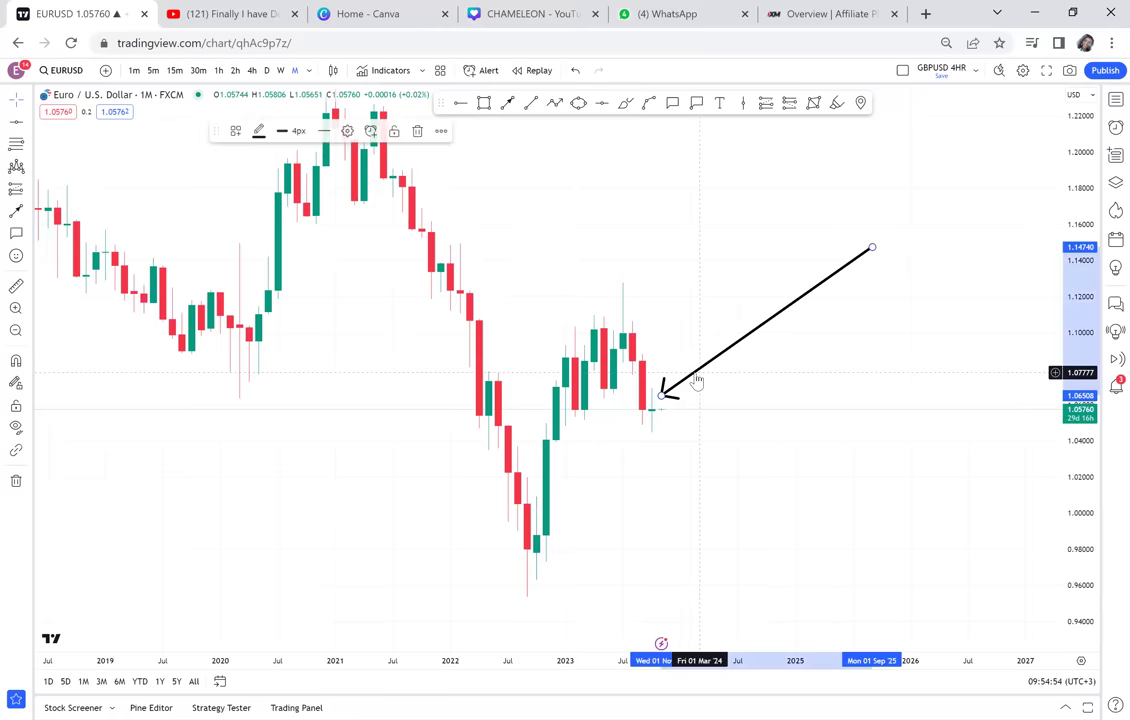
{"action": "key", "text": "Delete"}
Step: Draw a rectangle around the long-term EURUSD range from about 1.255 to 1.033, spanning 2014 to mid-2025
{"action": "scroll", "coordinate": [694, 373], "scroll_direction": "down", "scroll_amount": 2}
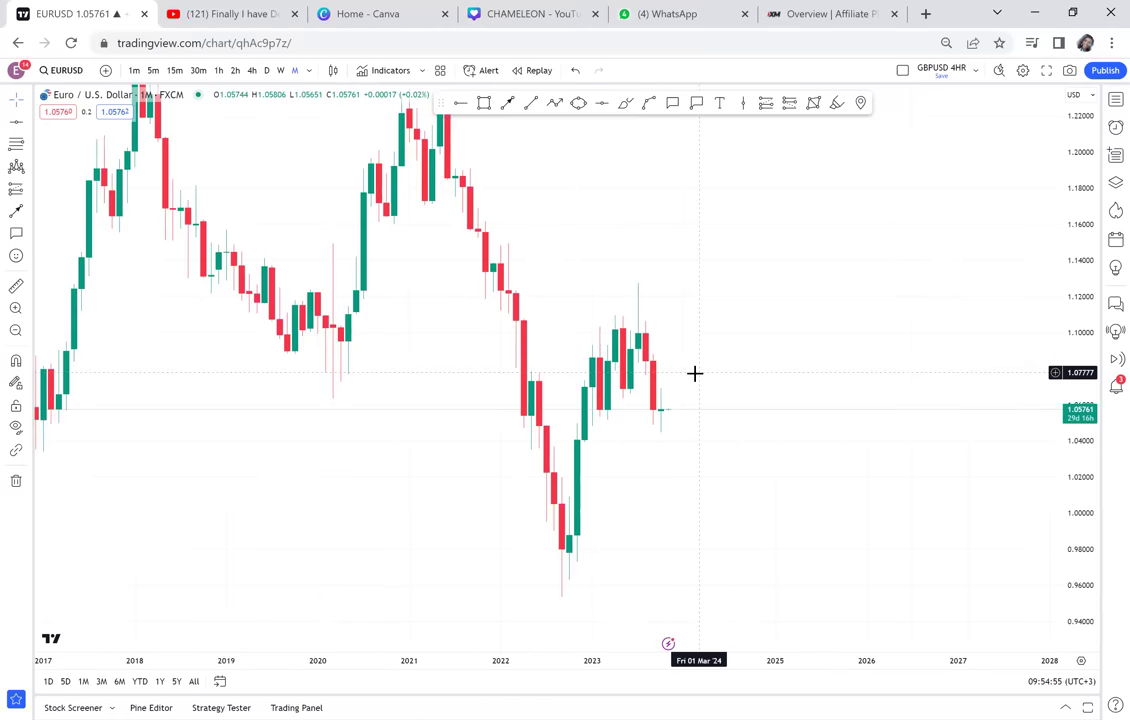
{"action": "scroll", "coordinate": [694, 373], "scroll_direction": "down", "scroll_amount": 1}
{"action": "scroll", "coordinate": [620, 237], "scroll_direction": "down", "scroll_amount": 1}
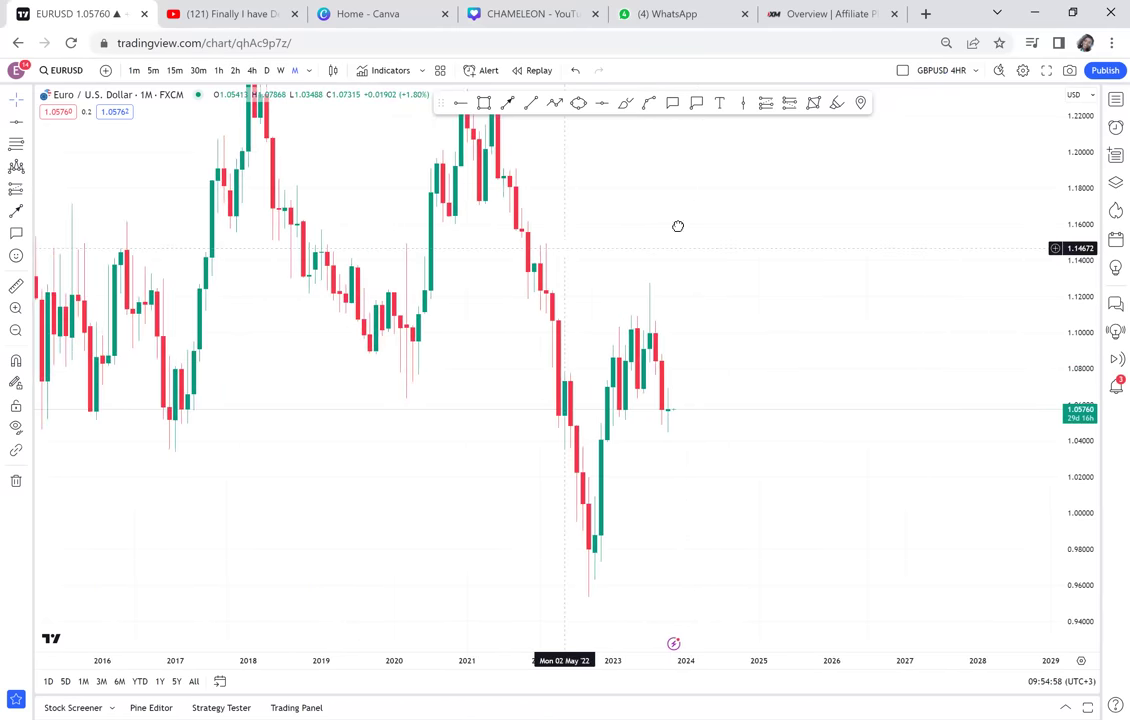
{"action": "scroll", "coordinate": [692, 224], "scroll_direction": "left", "scroll_amount": 2}
{"action": "scroll", "coordinate": [714, 305], "scroll_direction": "down", "scroll_amount": 1}
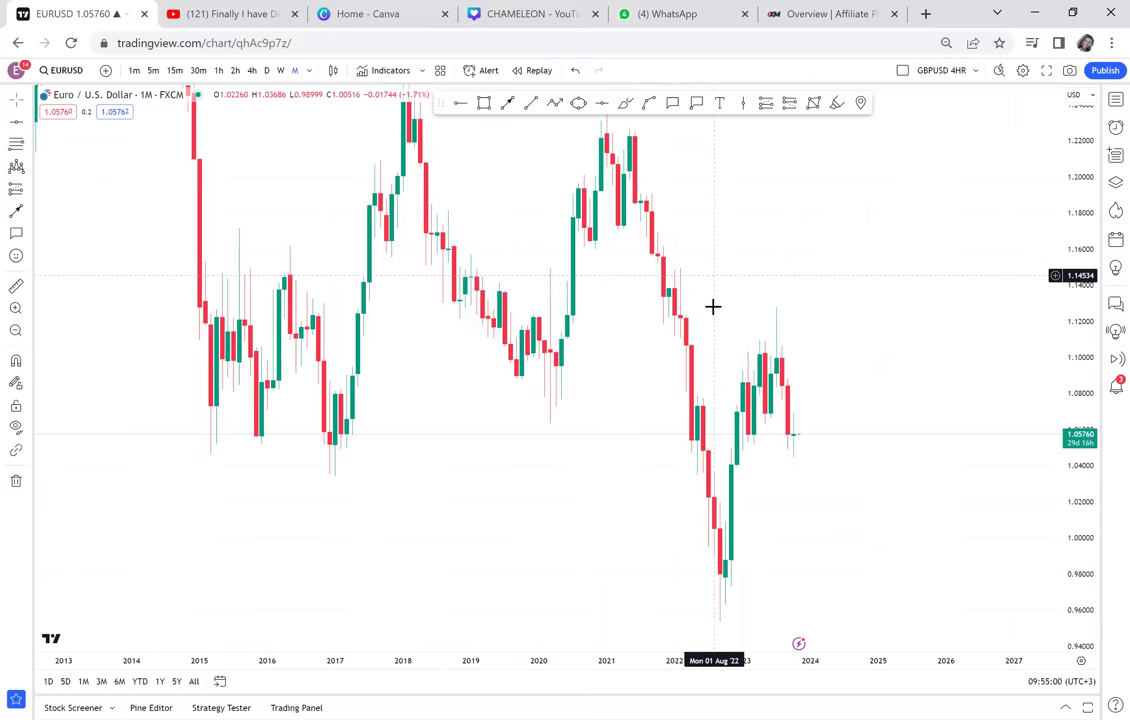
{"action": "left_click_drag", "start_coordinate": [714, 275], "coordinate": [715, 306]}
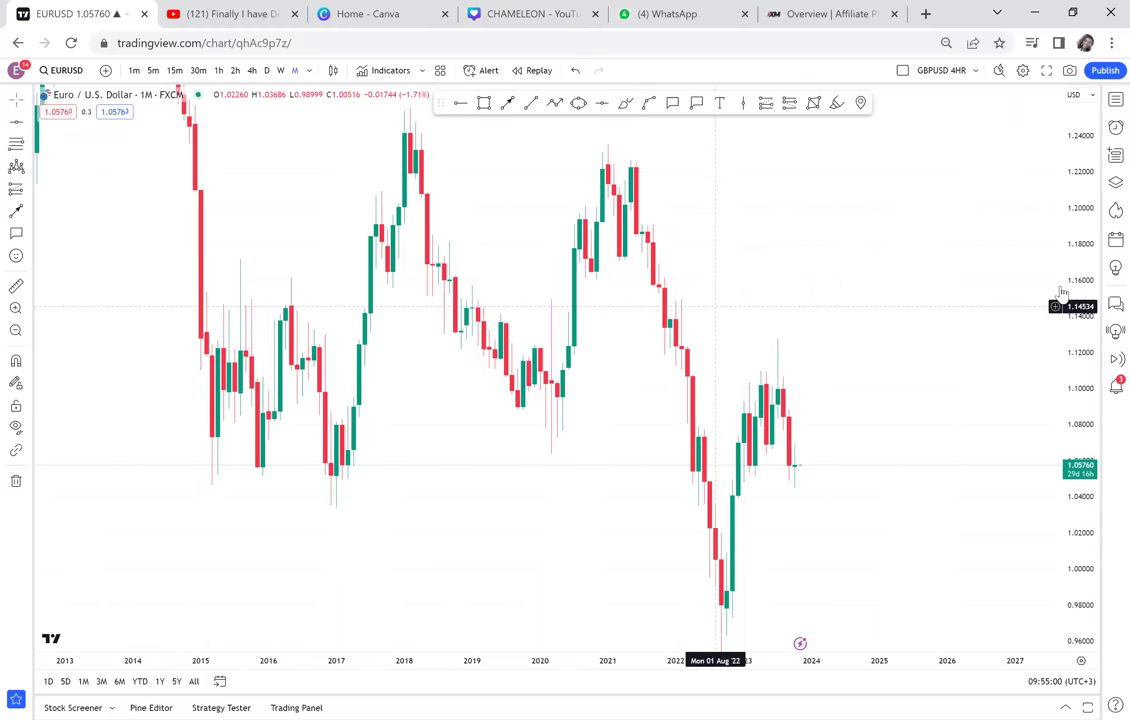
{"action": "left_click_drag", "start_coordinate": [1062, 292], "coordinate": [1062, 350]}
{"action": "left_click", "coordinate": [484, 103]}
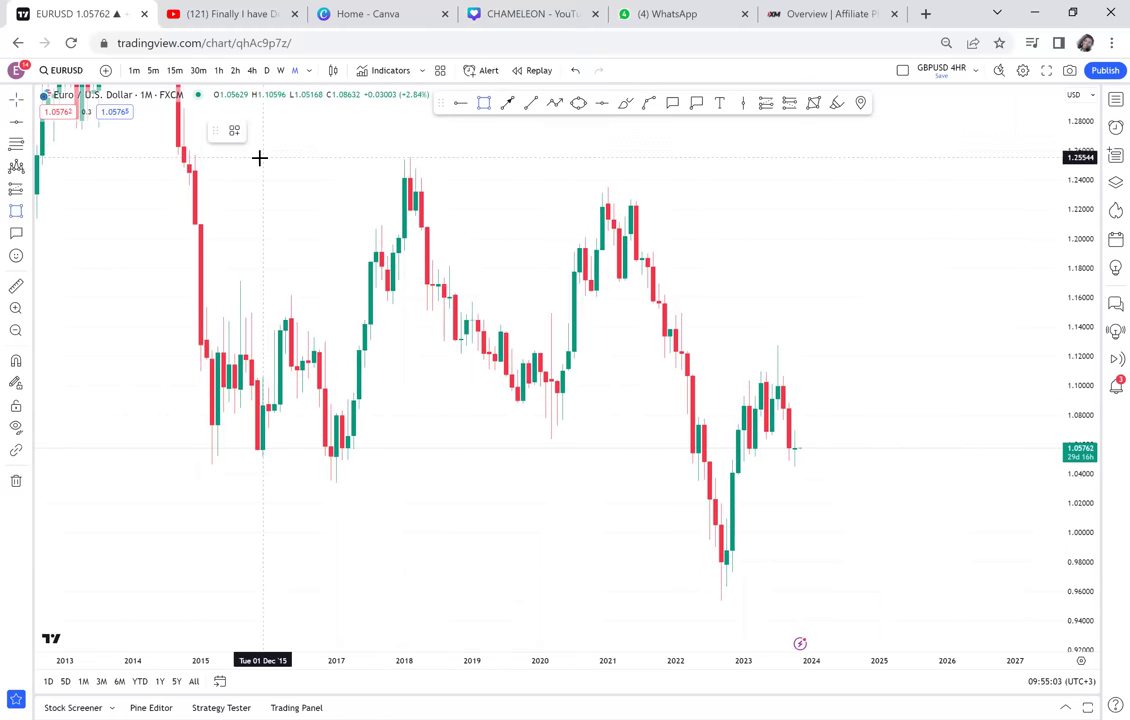
{"action": "left_click_drag", "start_coordinate": [258, 157], "coordinate": [698, 281]}
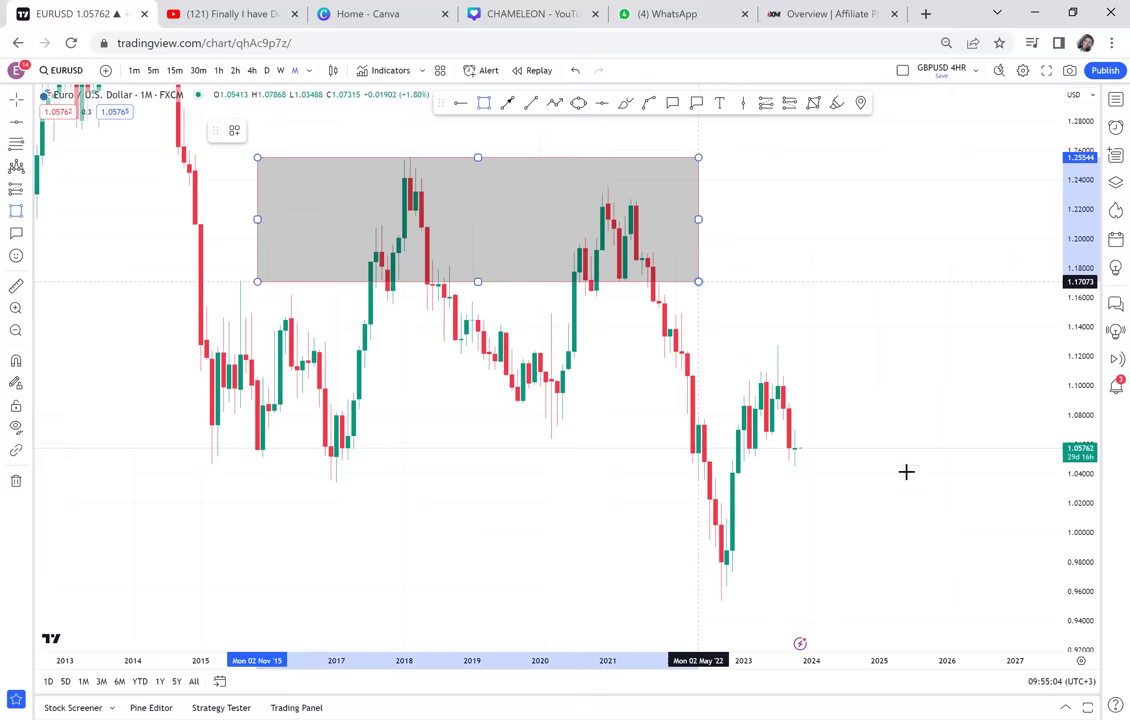
{"action": "left_click", "coordinate": [912, 482]}
{"action": "left_click_drag", "start_coordinate": [257, 318], "coordinate": [129, 303]}
{"action": "left_click_drag", "start_coordinate": [487, 560], "coordinate": [415, 384]}
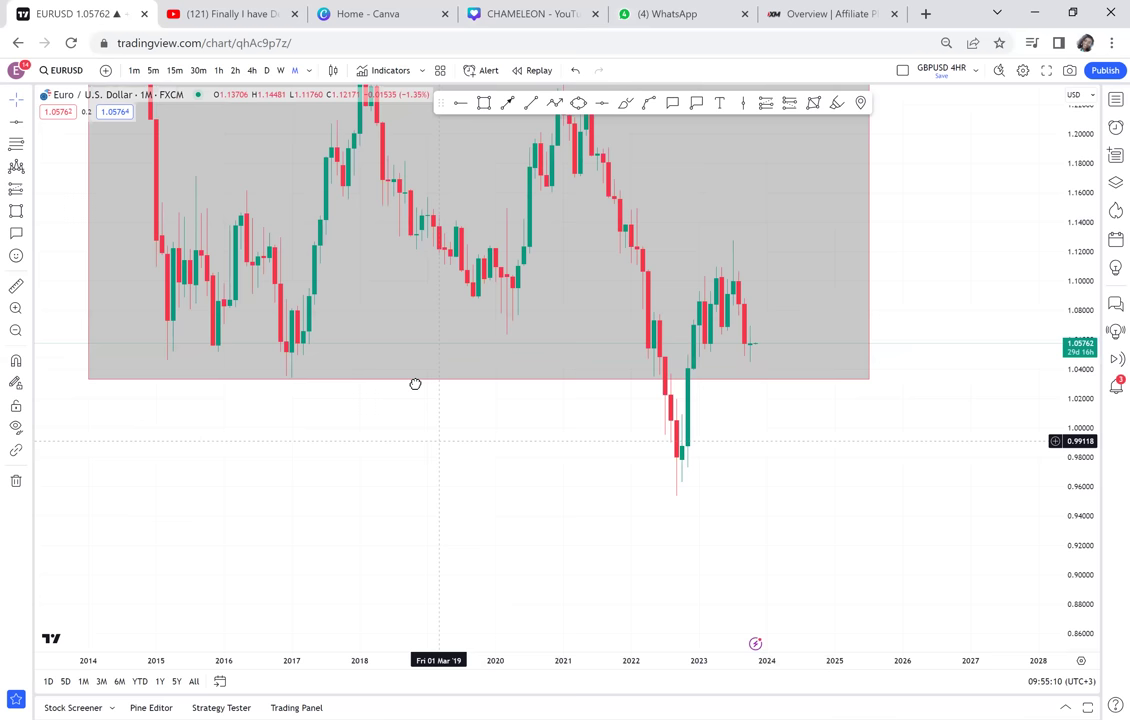
Step: Draw a narrow rectangle matching the range's full height and move it directly below the range, spanning about 1.033 to 0.811
{"action": "left_click_drag", "start_coordinate": [685, 352], "coordinate": [659, 293]}
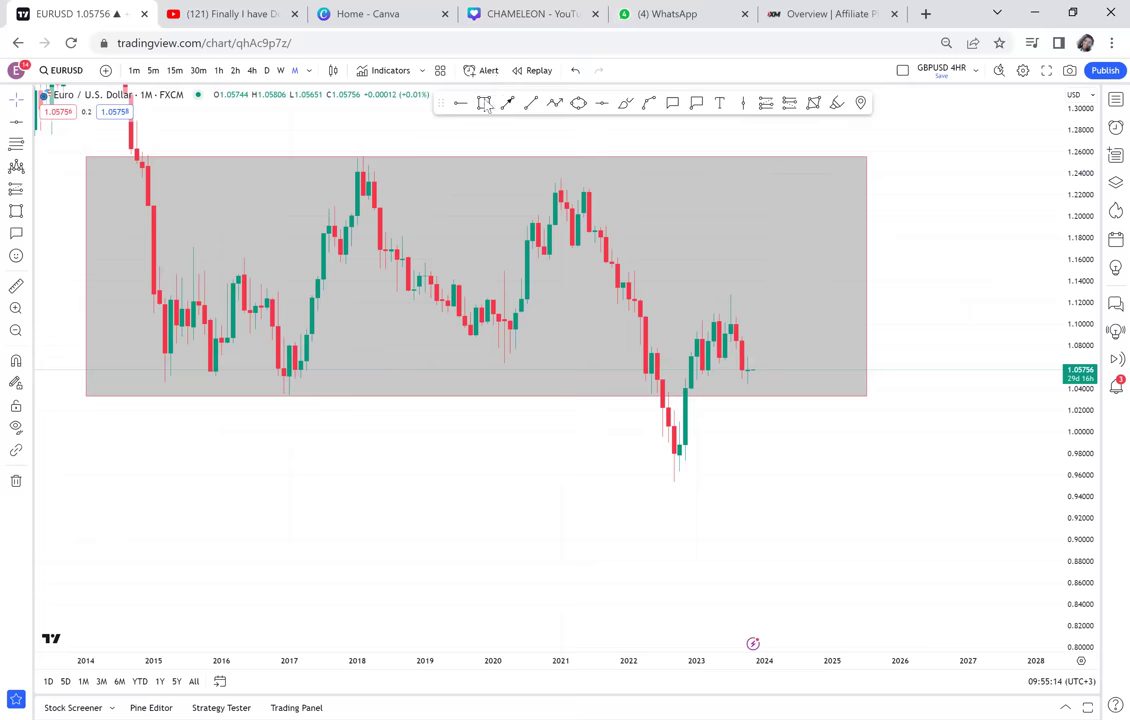
{"action": "left_click", "coordinate": [484, 104]}
{"action": "left_click", "coordinate": [443, 158]}
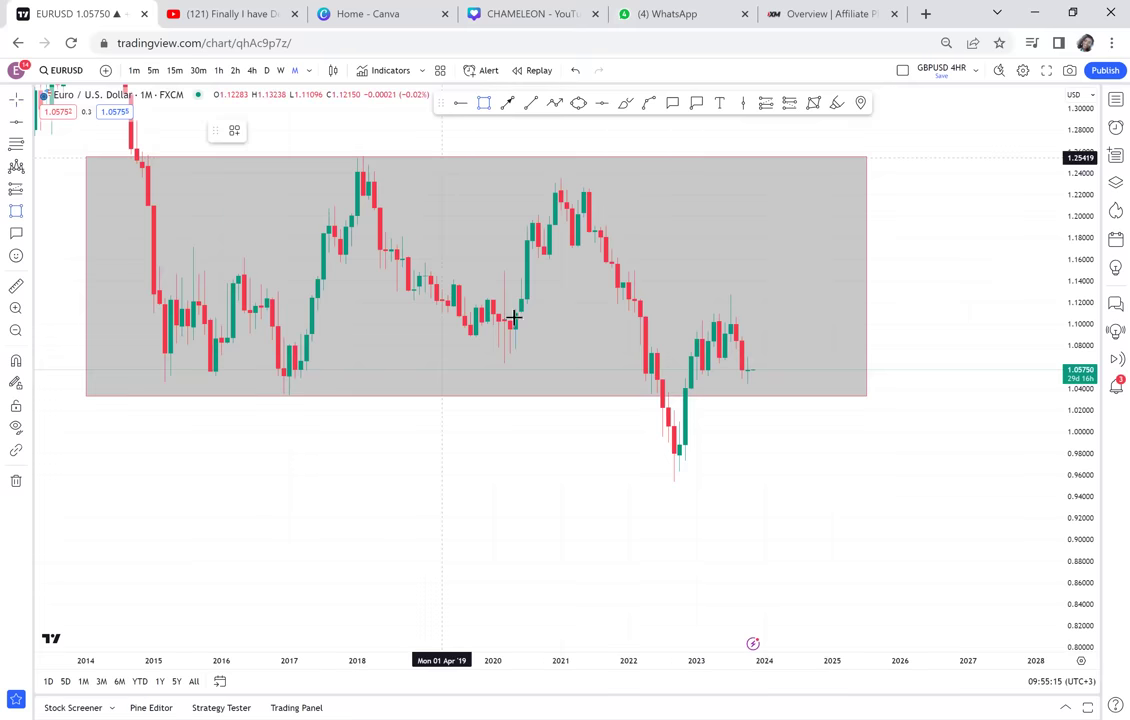
{"action": "left_click", "coordinate": [525, 396]}
{"action": "left_click_drag", "start_coordinate": [555, 490], "coordinate": [601, 397]}
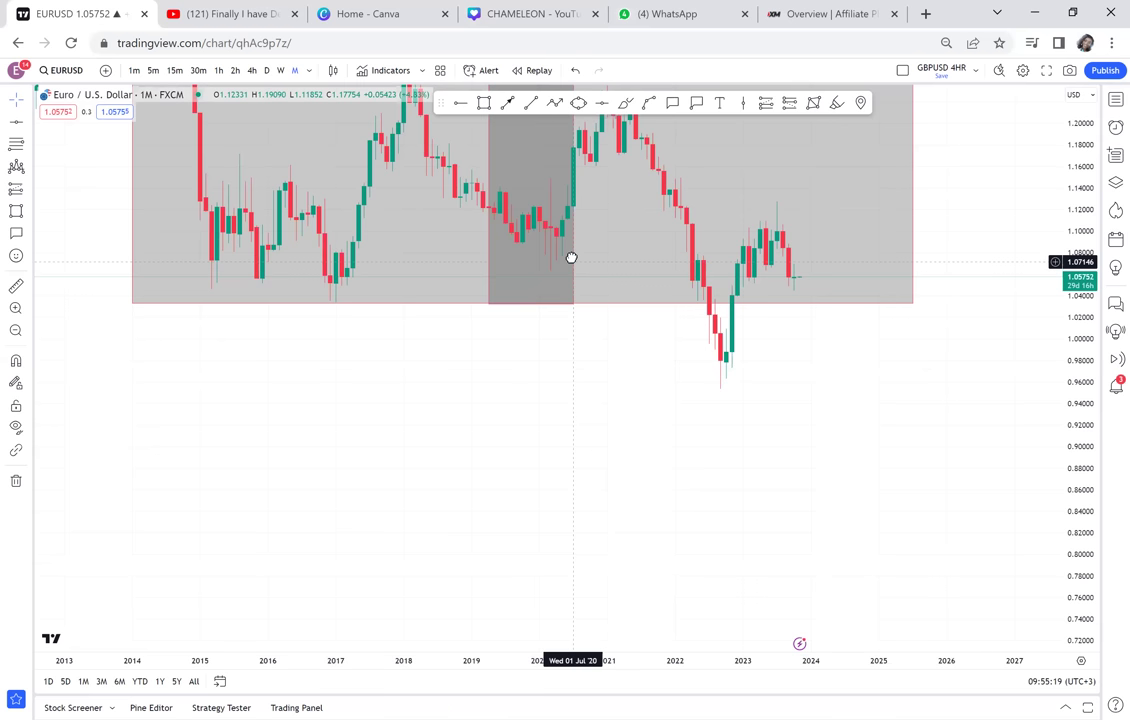
{"action": "left_click", "coordinate": [574, 254]}
{"action": "left_click_drag", "start_coordinate": [576, 254], "coordinate": [588, 485]}
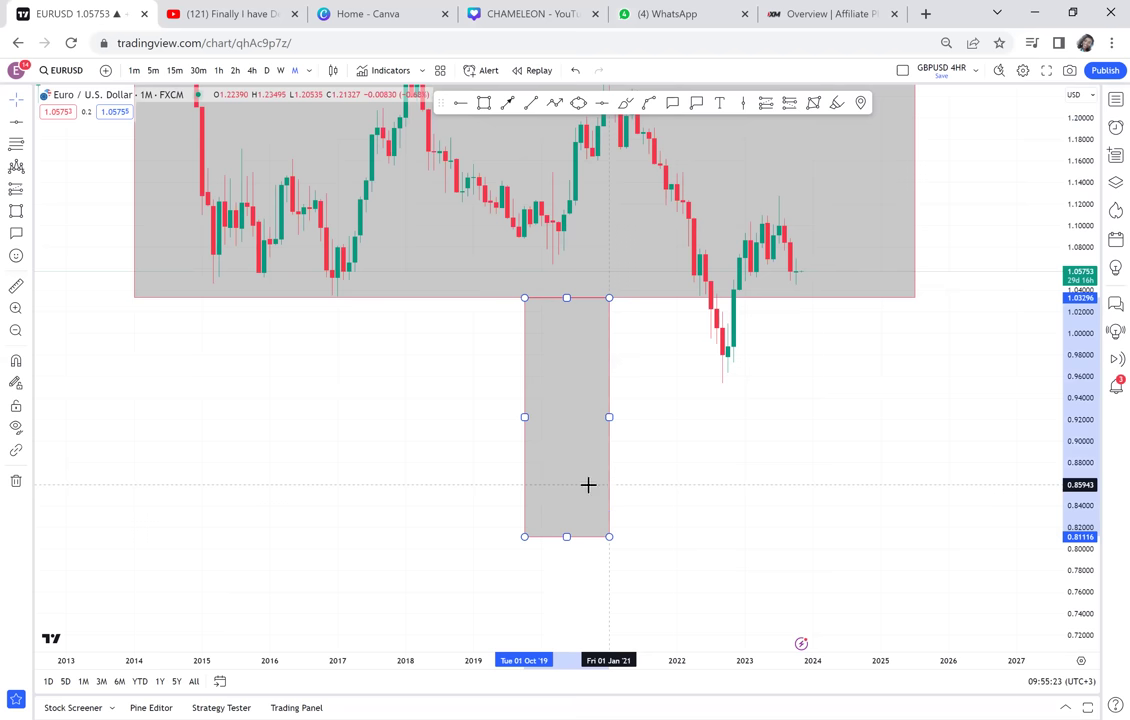
Step: Measure the price distance from the range's lower edge to the bottom of the projected rectangle
{"action": "left_click", "coordinate": [15, 287]}
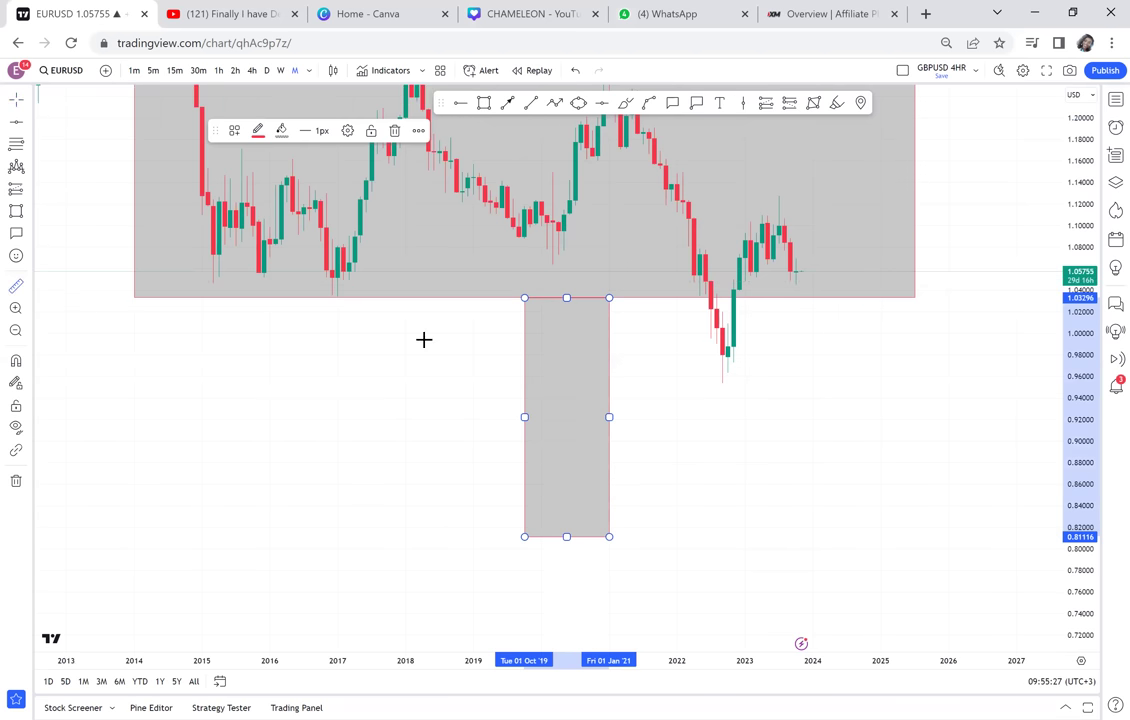
{"action": "left_click", "coordinate": [456, 299]}
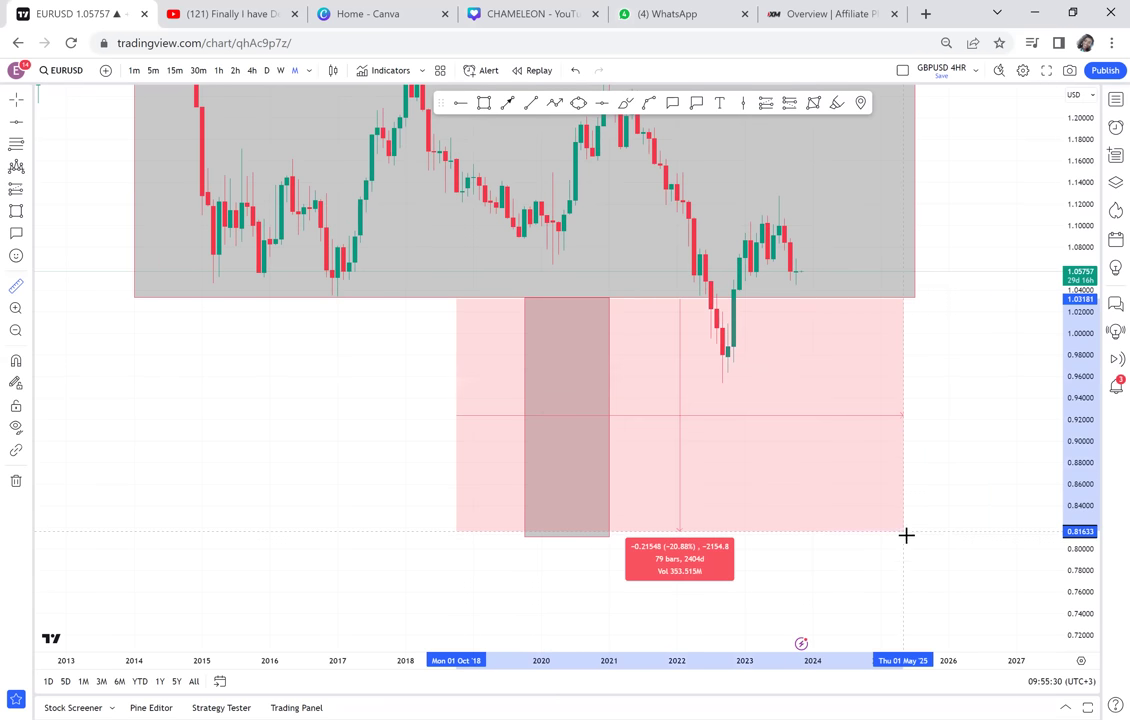
{"action": "left_click", "coordinate": [909, 537]}
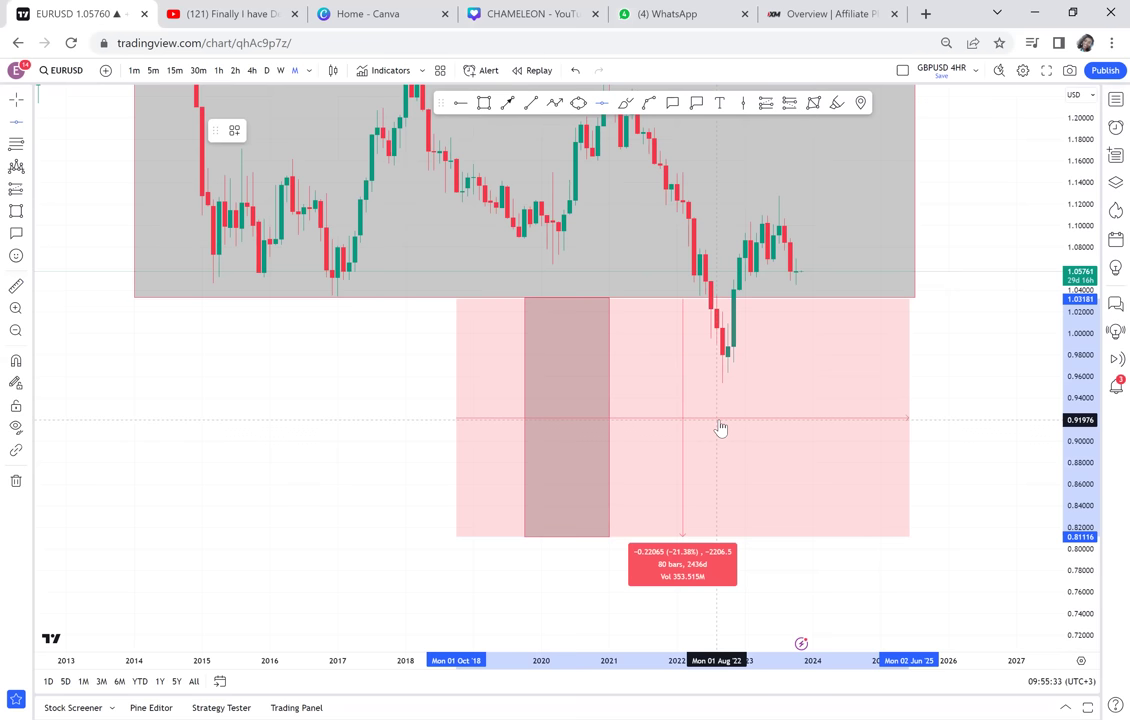
Step: Add horizontal lines at the projection's midpoint, 0.91976, and its lower edge, 0.81116, and color the lower line red
{"action": "key", "text": "alt+h"}
{"action": "left_click", "coordinate": [602, 105]}
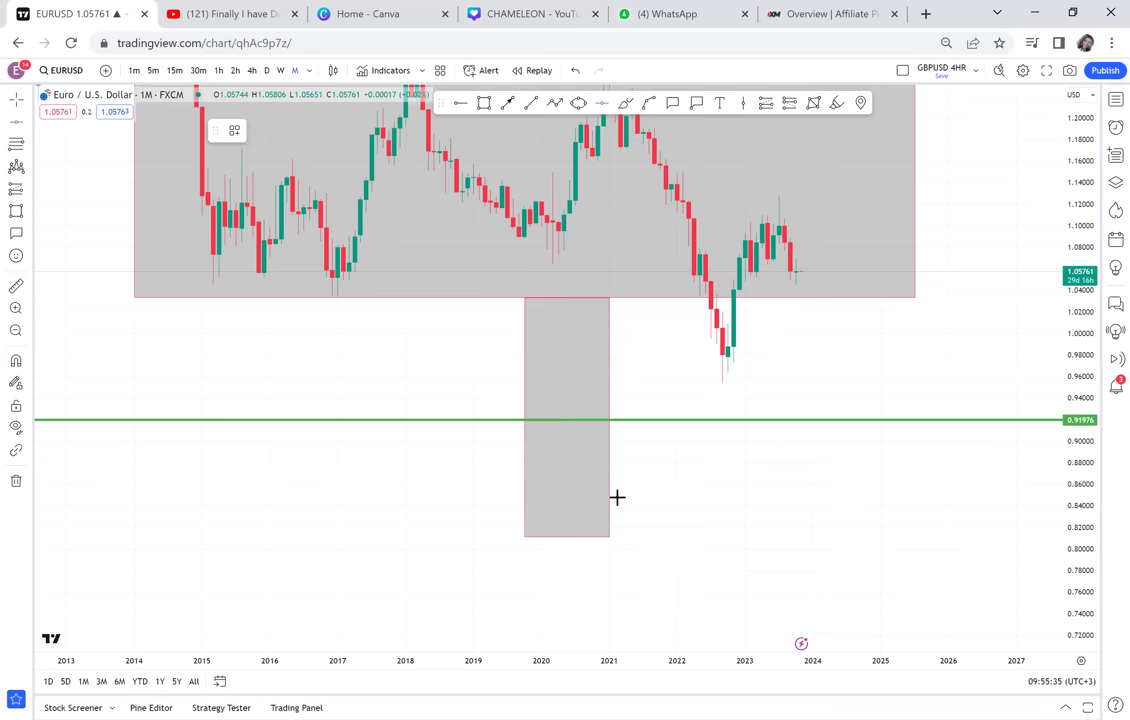
{"action": "left_click", "coordinate": [540, 537]}
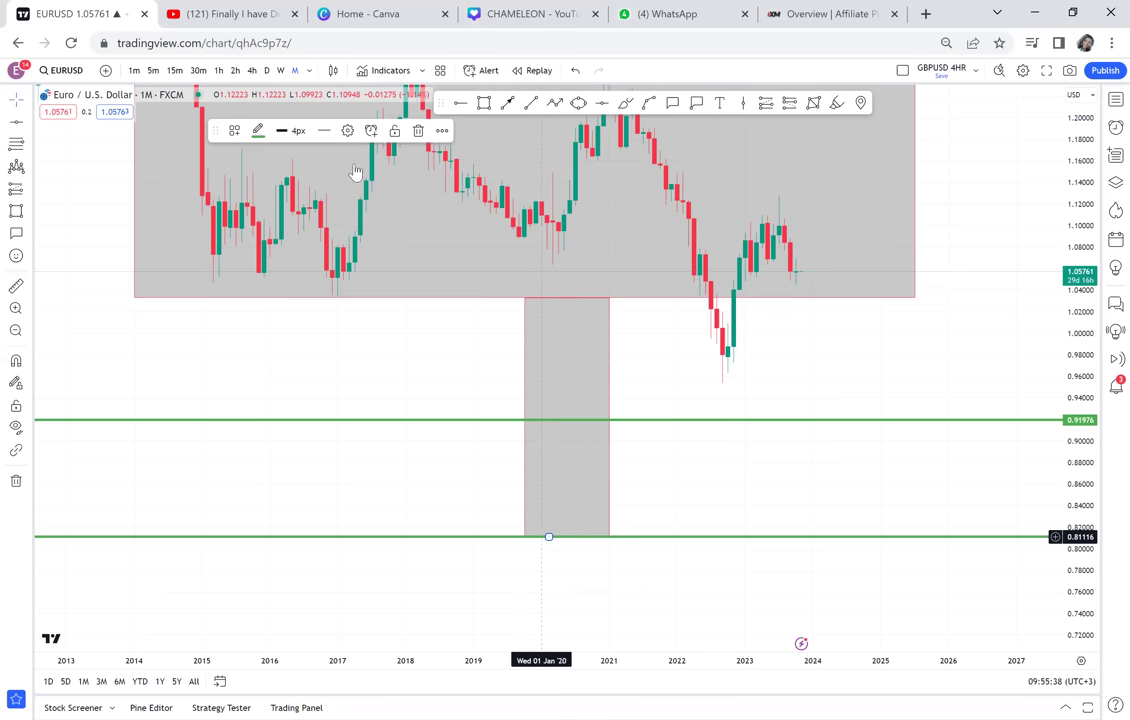
{"action": "left_click", "coordinate": [257, 130]}
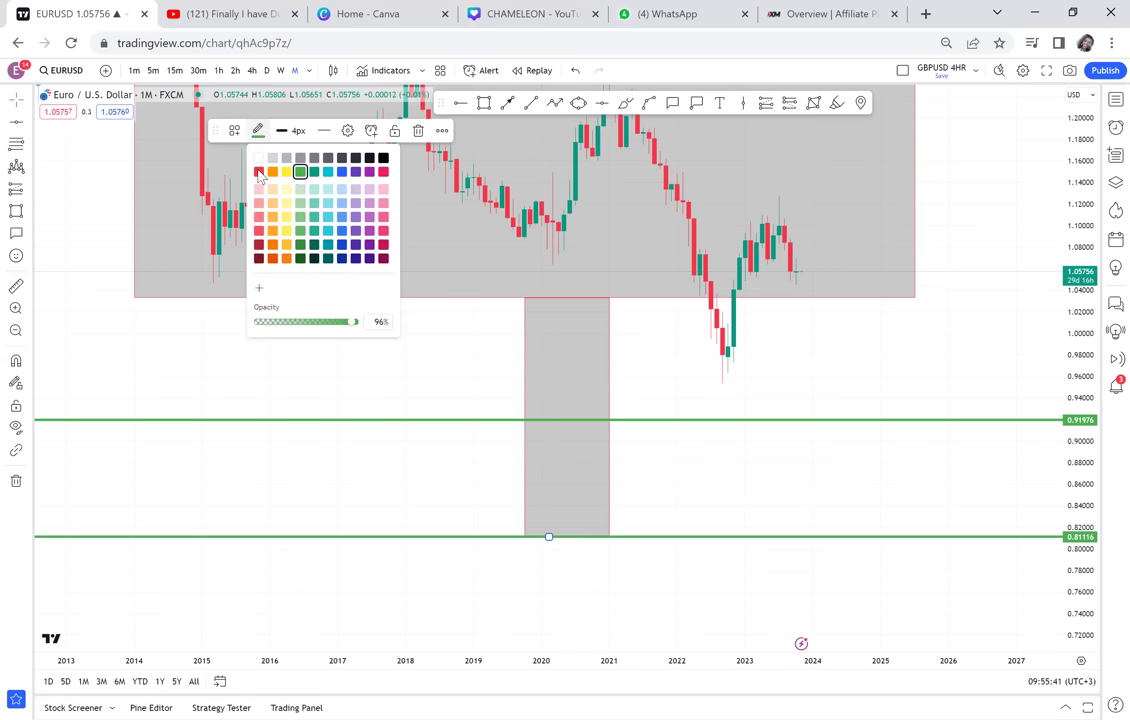
{"action": "left_click", "coordinate": [259, 172]}
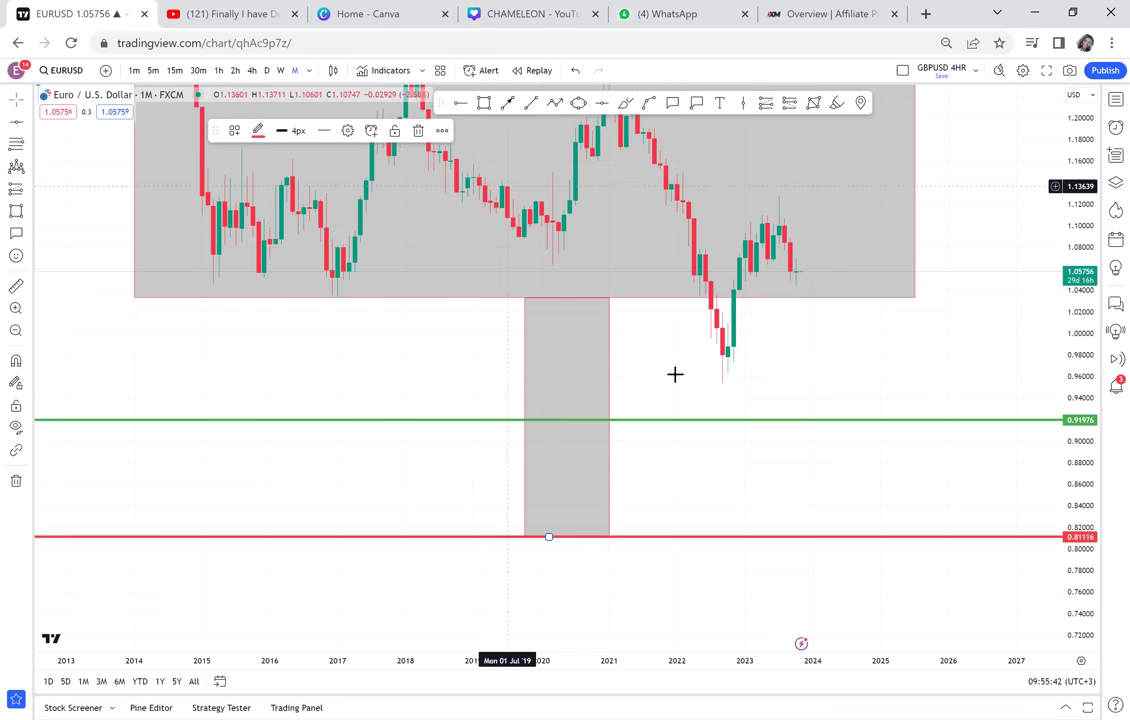
Step: Draw a rectangle around the 2023 price action inside the long-term range
{"action": "left_click_drag", "start_coordinate": [668, 395], "coordinate": [580, 545]}
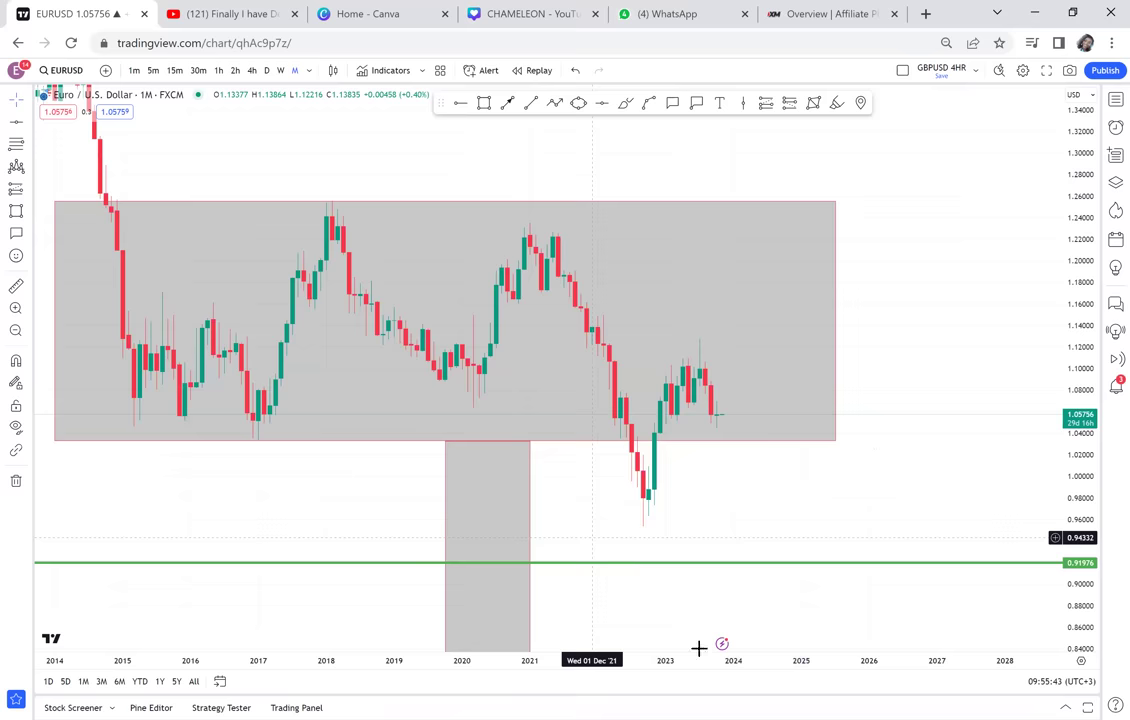
{"action": "scroll", "coordinate": [483, 510], "scroll_direction": "up", "scroll_amount": 6}
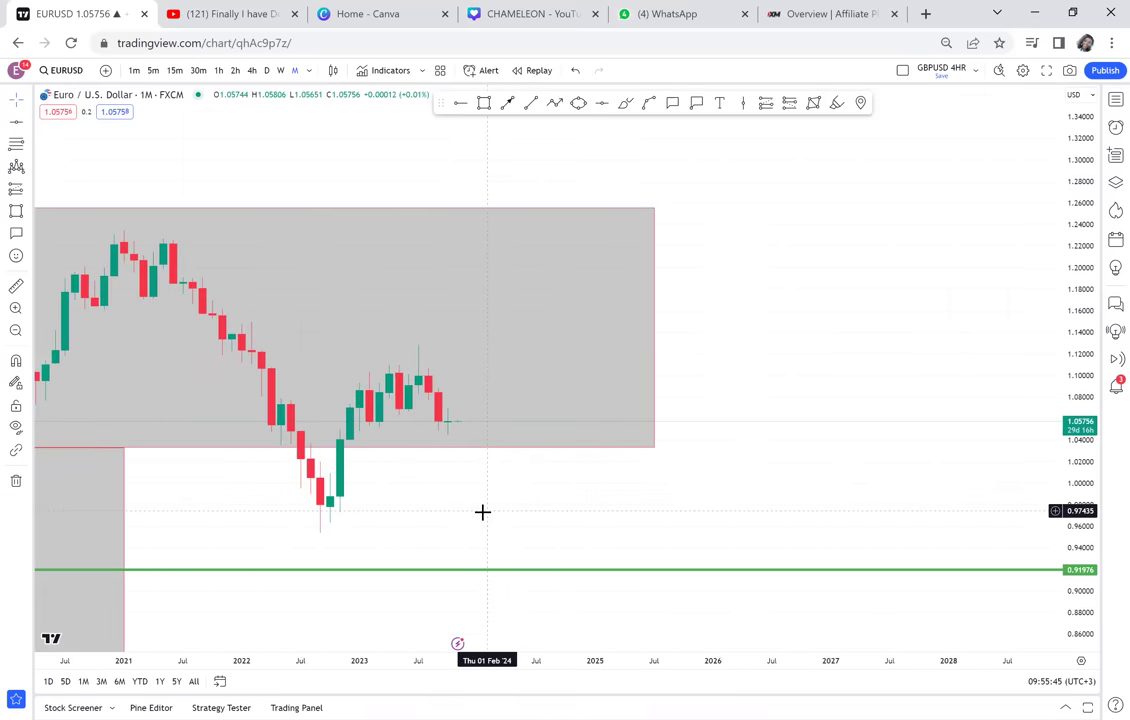
{"action": "scroll", "coordinate": [905, 520], "scroll_direction": "left", "scroll_amount": 2}
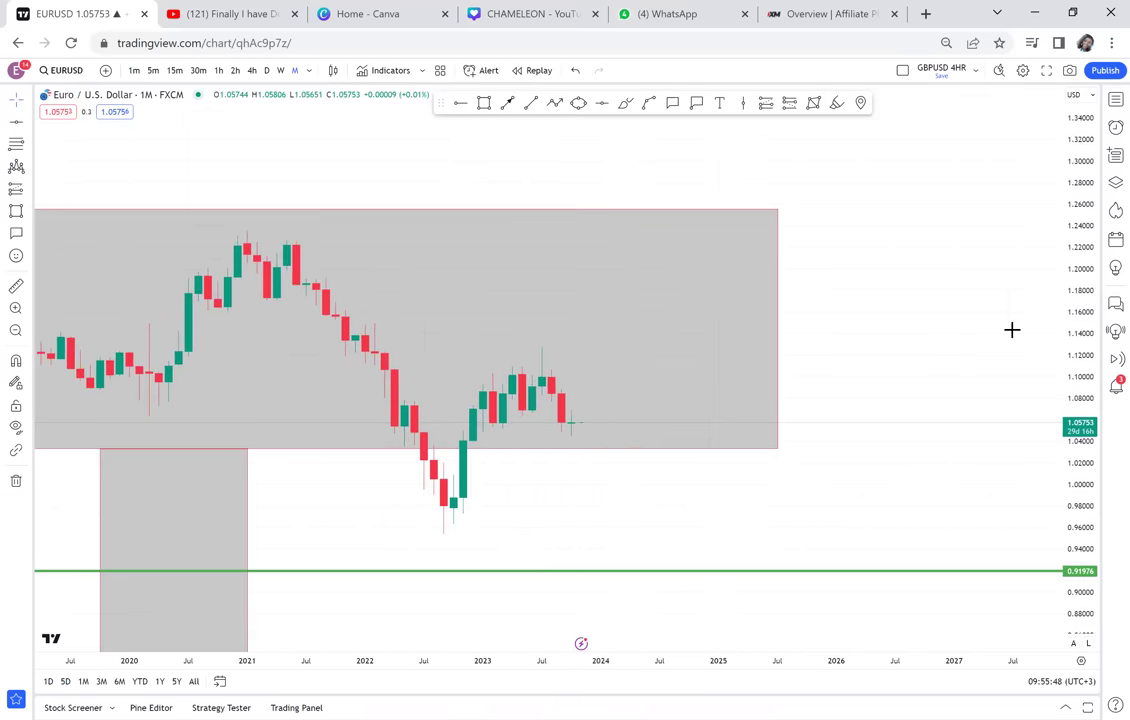
{"action": "left_click", "coordinate": [486, 106]}
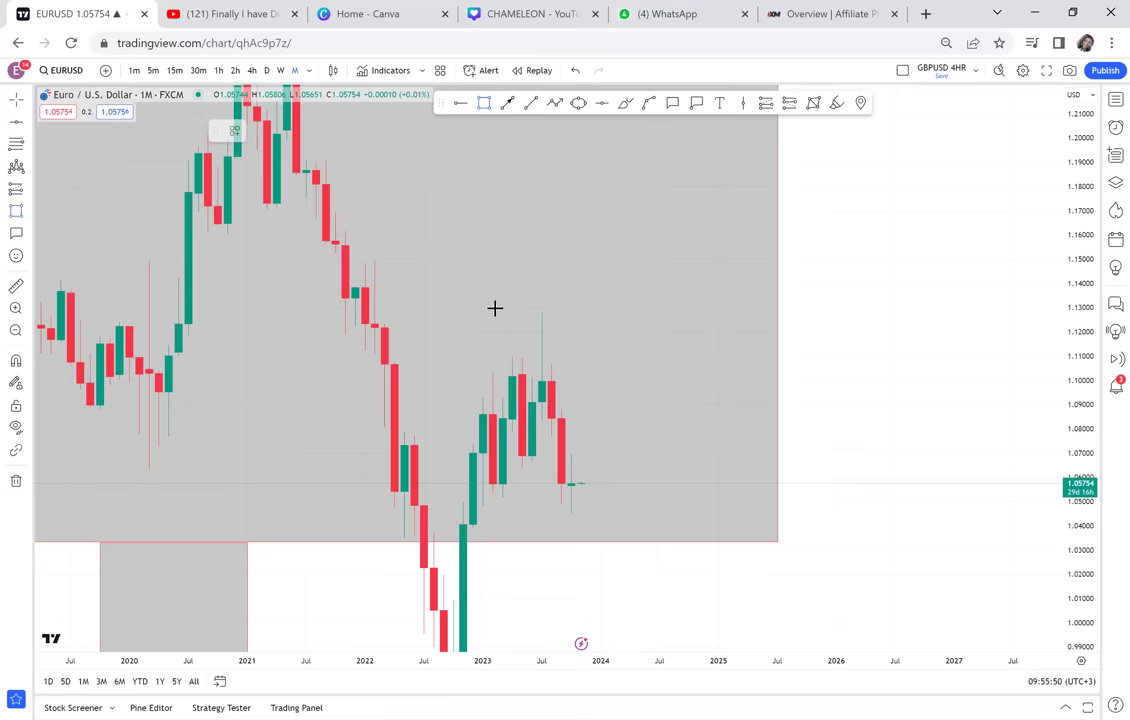
Step: Mark a rectangle zone over EURUSD's 2023 highs from about 1.1154 to 1.1036 and place a horizontal ray at 1.06402
{"action": "left_click_drag", "start_coordinate": [473, 343], "coordinate": [601, 371]}
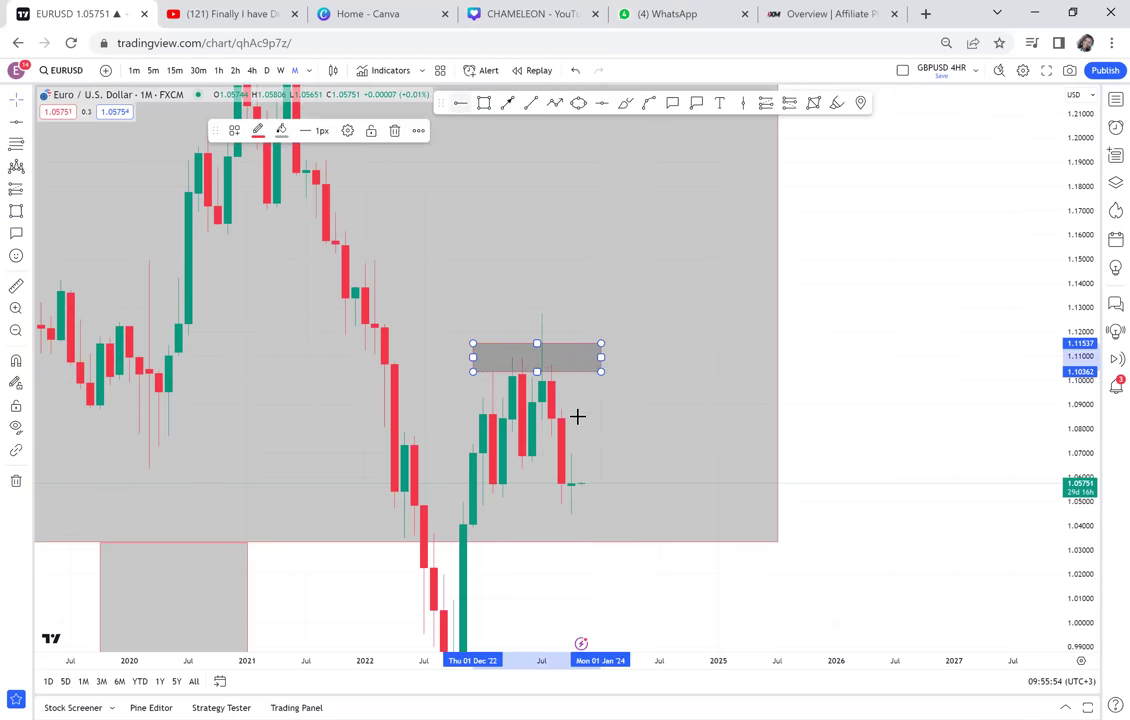
{"action": "left_click", "coordinate": [525, 457]}
{"action": "key", "text": "alt+j"}
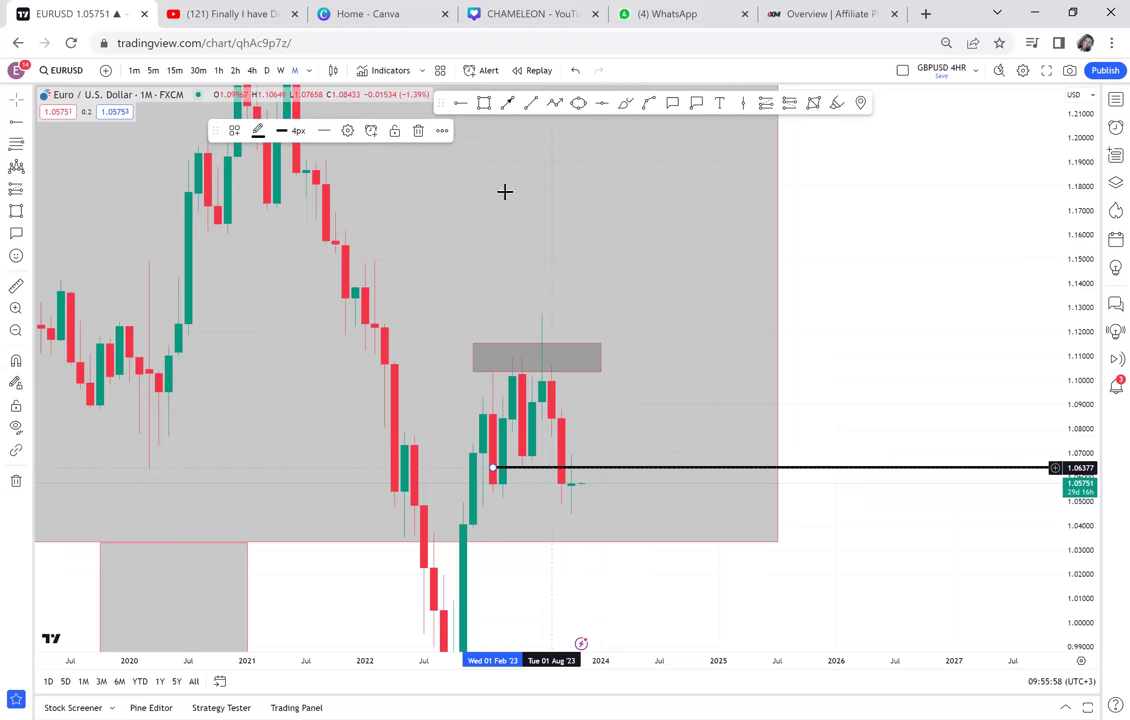
Step: Draw a rectangle from about 1.1105 down to the 1.06402 ray, and move it directly below that ray
{"action": "key", "text": "alt+shift+r"}
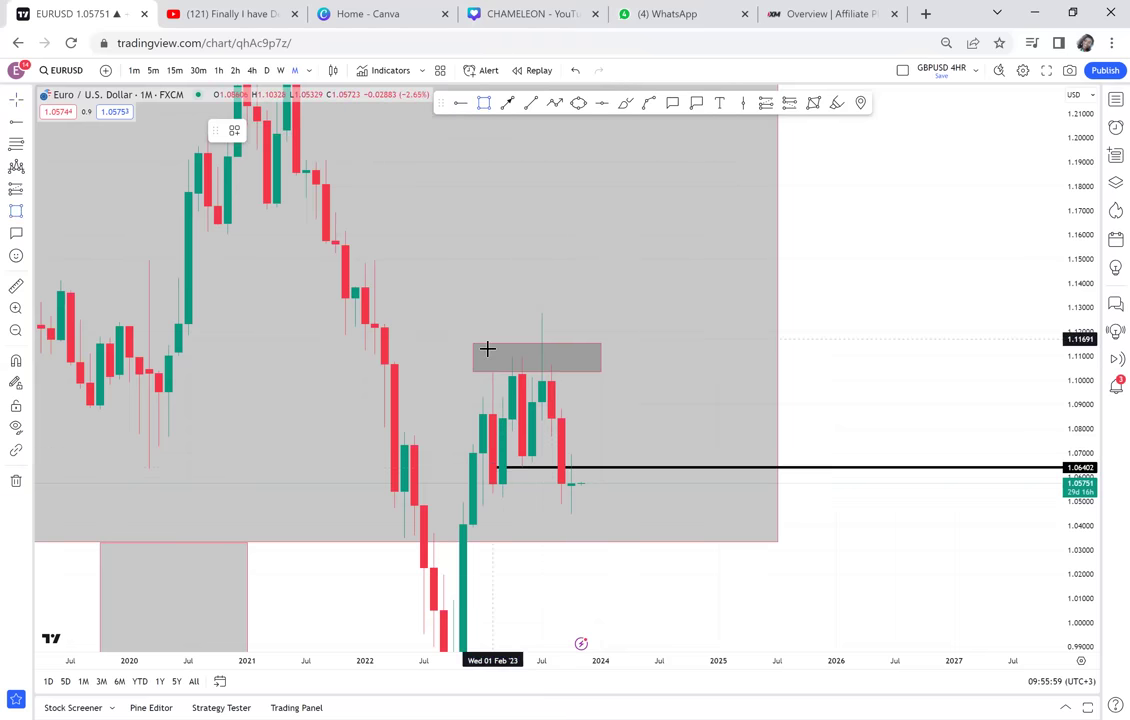
{"action": "left_click", "coordinate": [482, 355]}
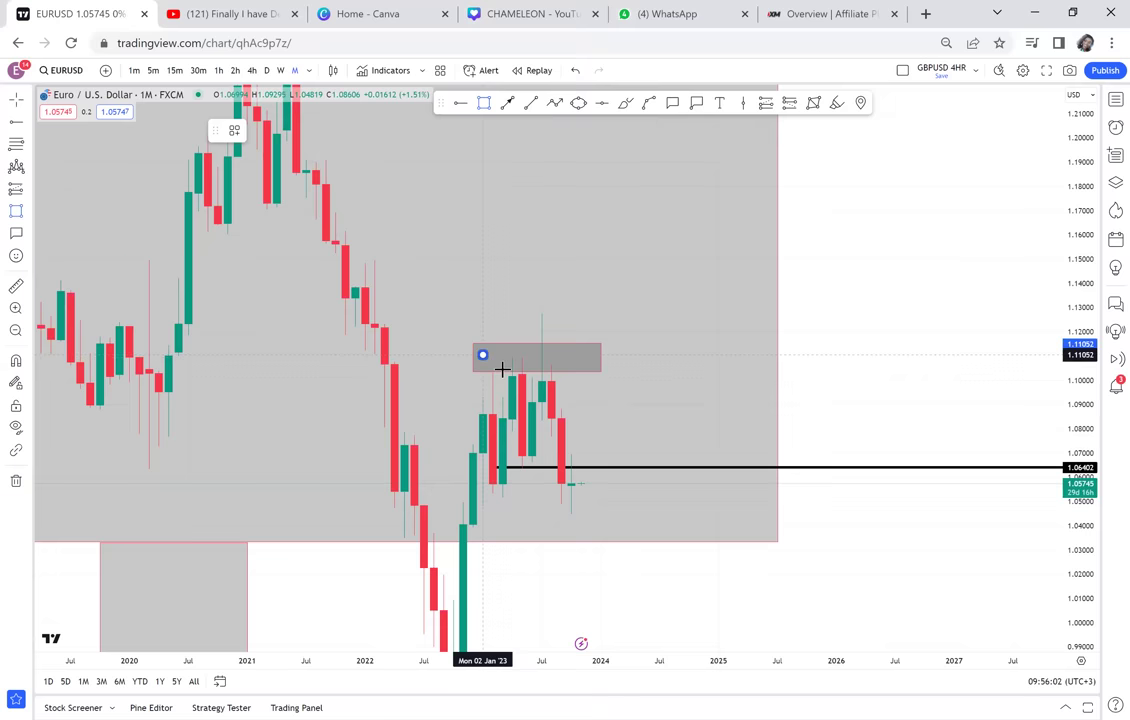
{"action": "left_click", "coordinate": [579, 467]}
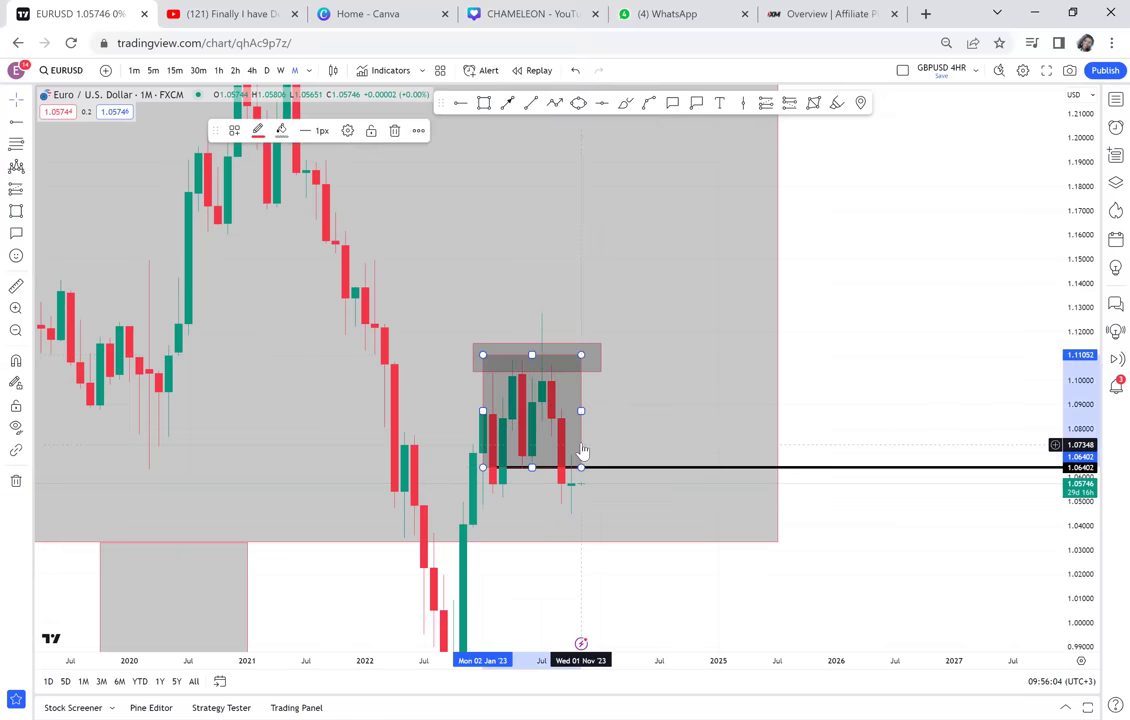
{"action": "left_click_drag", "start_coordinate": [582, 451], "coordinate": [588, 565]}
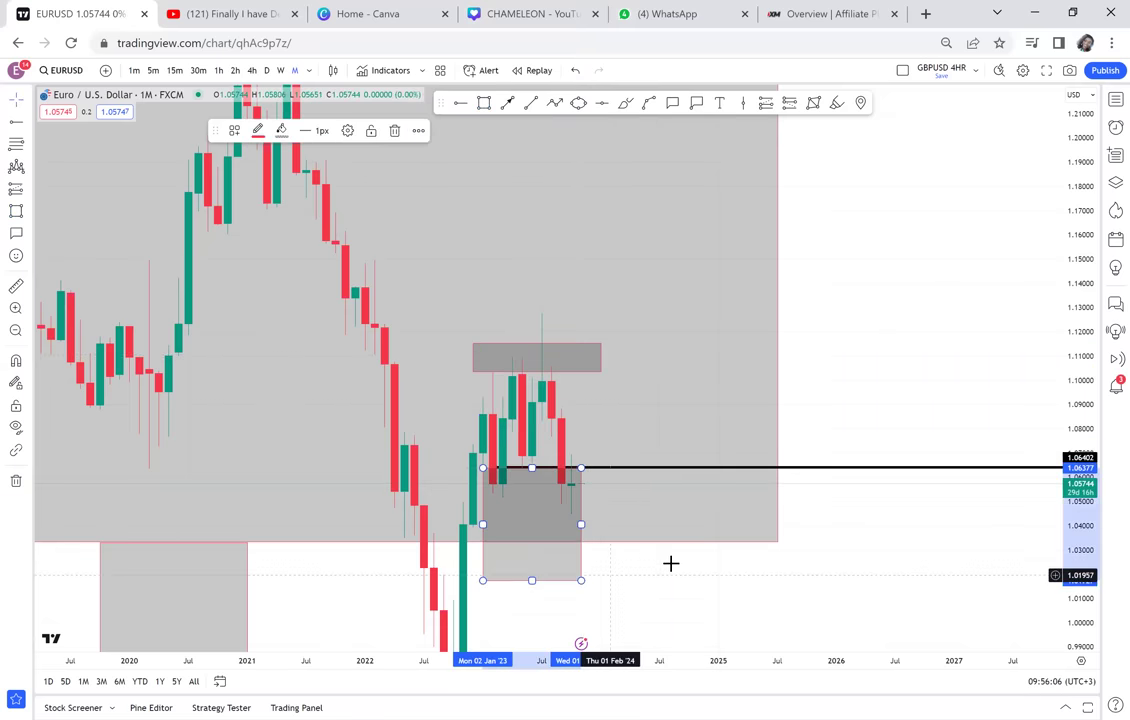
Step: Place a horizontal ray at 1.01727 on the projected rectangle's lower edge and measure the price distance between the two rays
{"action": "left_click_drag", "start_coordinate": [697, 526], "coordinate": [721, 413]}
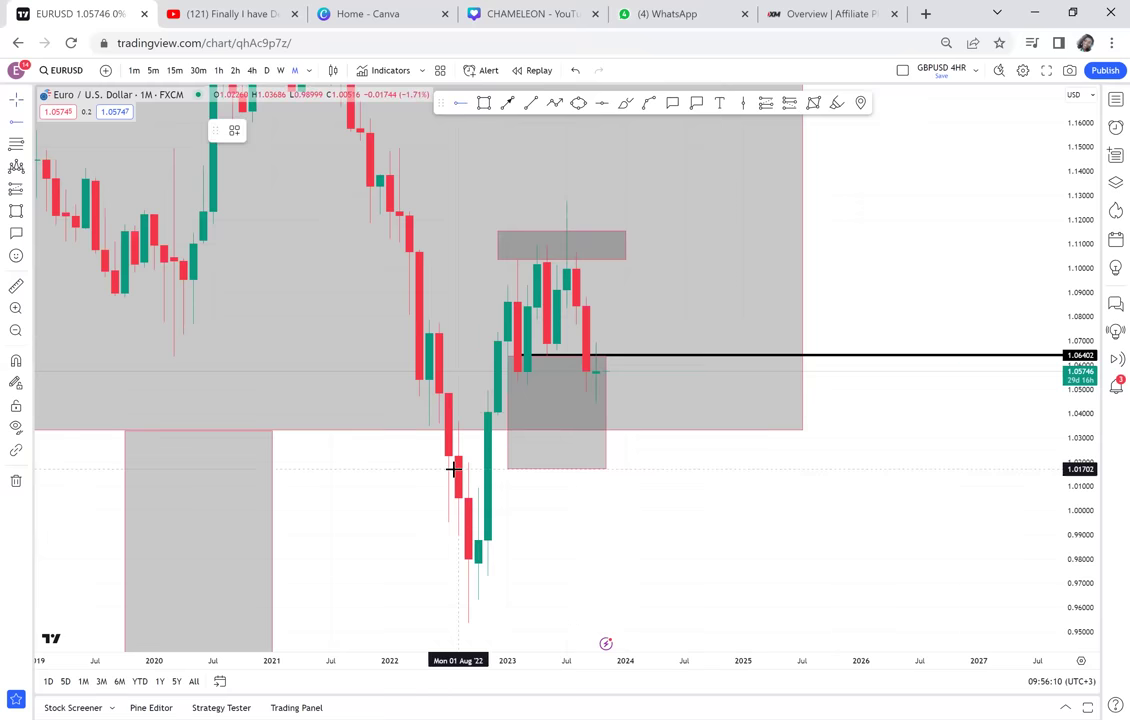
{"action": "key", "text": "alt+j"}
{"action": "left_click", "coordinate": [15, 290]}
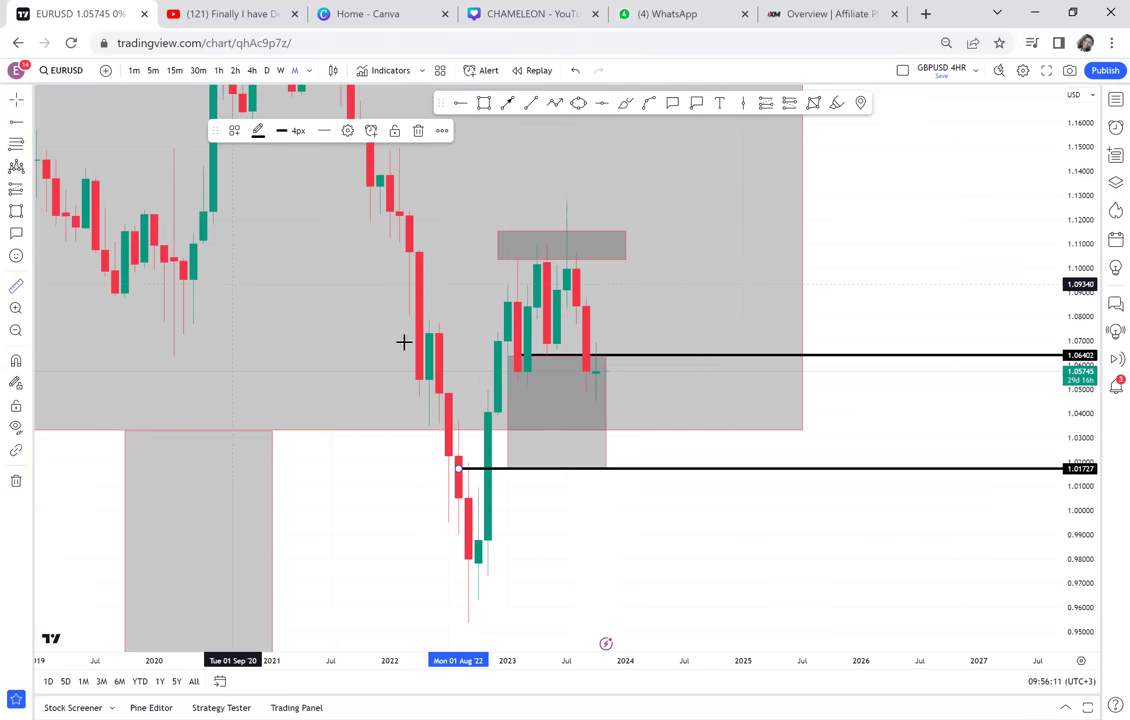
{"action": "left_click", "coordinate": [472, 357]}
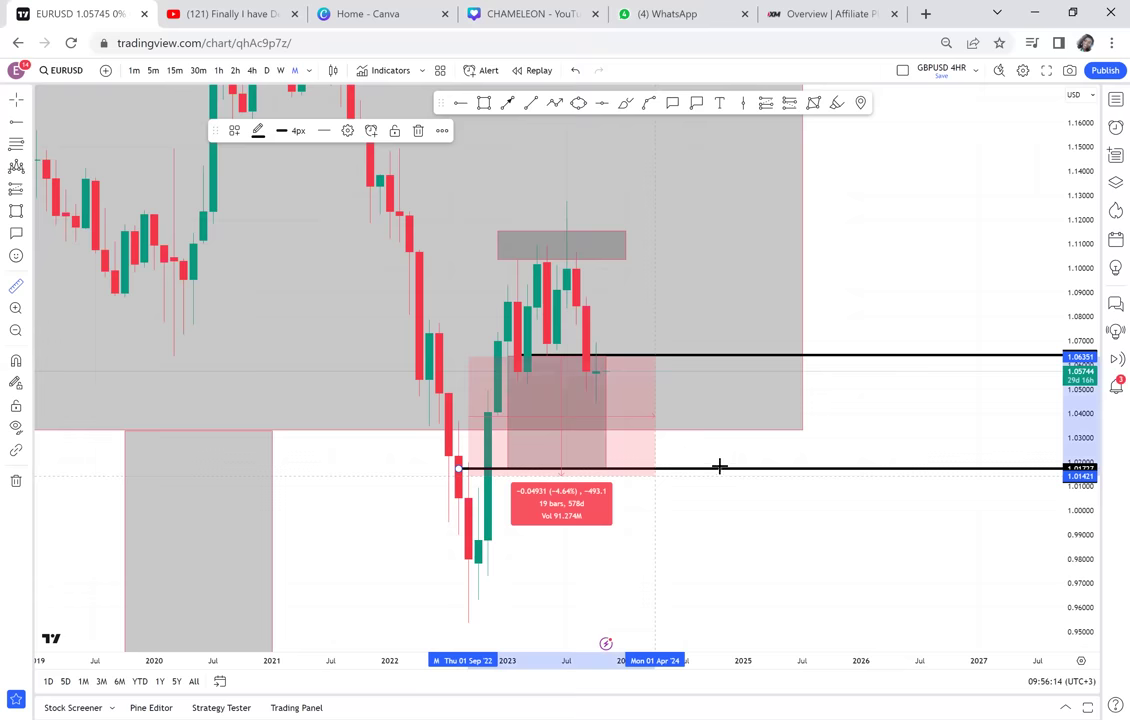
{"action": "left_click", "coordinate": [728, 468]}
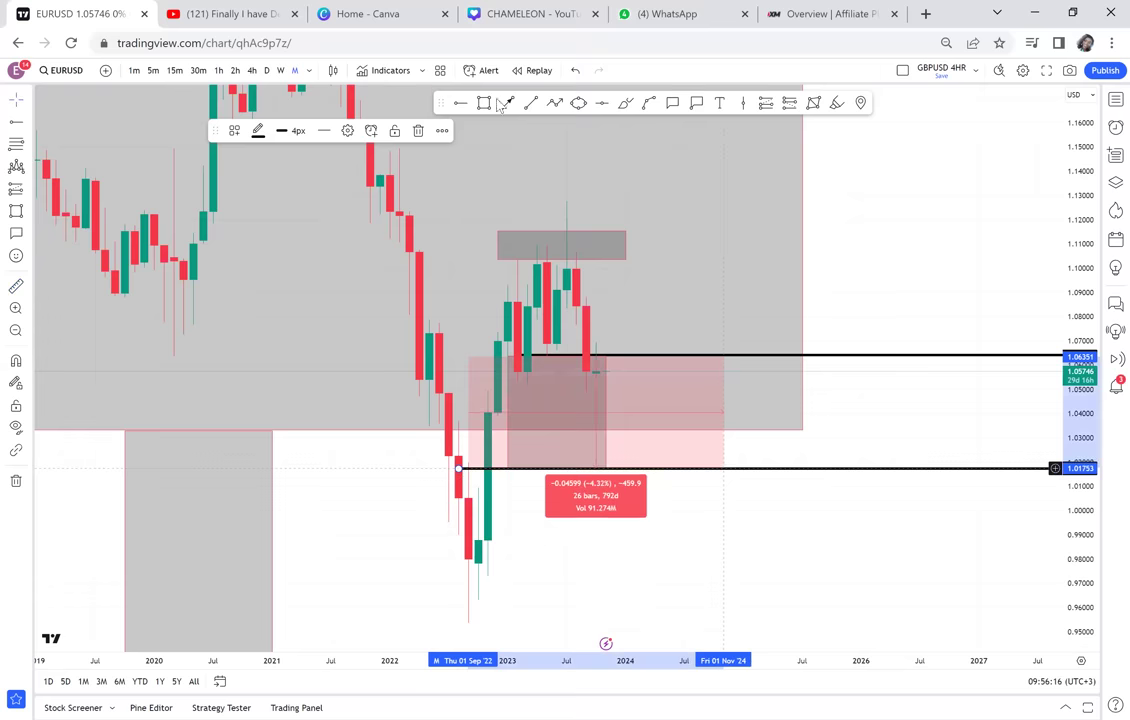
Step: Add a horizontal ray at 1.04129 near the May 2022 candle low, clearing the measurement
{"action": "left_click", "coordinate": [423, 395]}
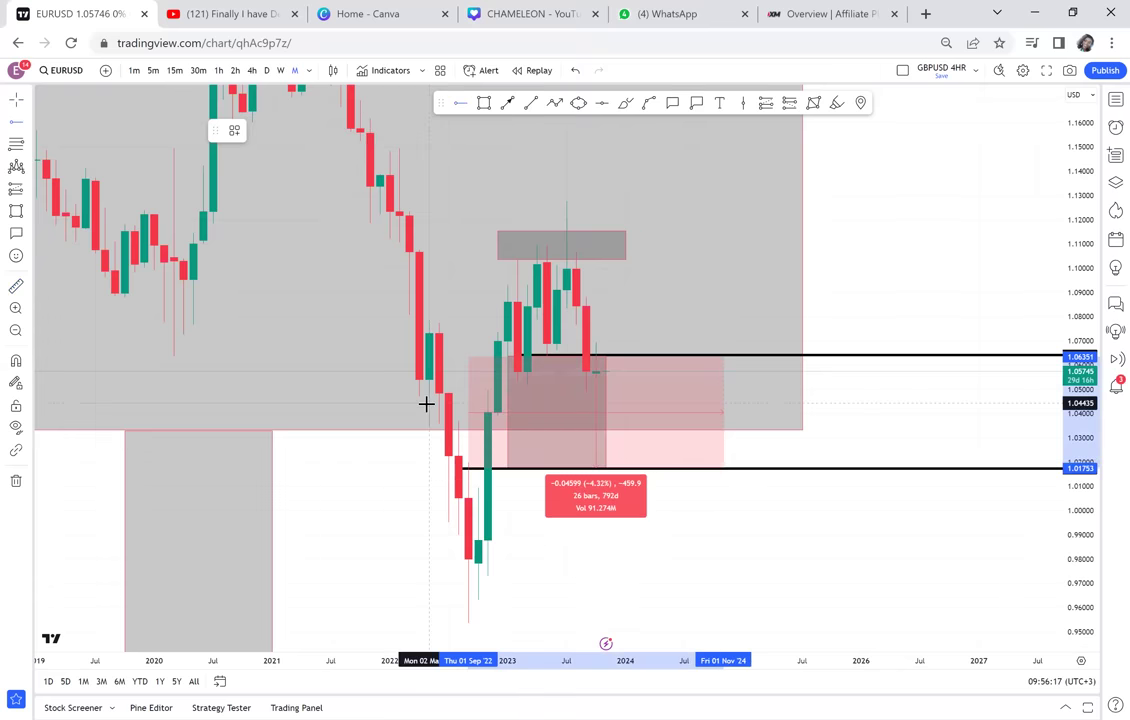
{"action": "left_click", "coordinate": [430, 410]}
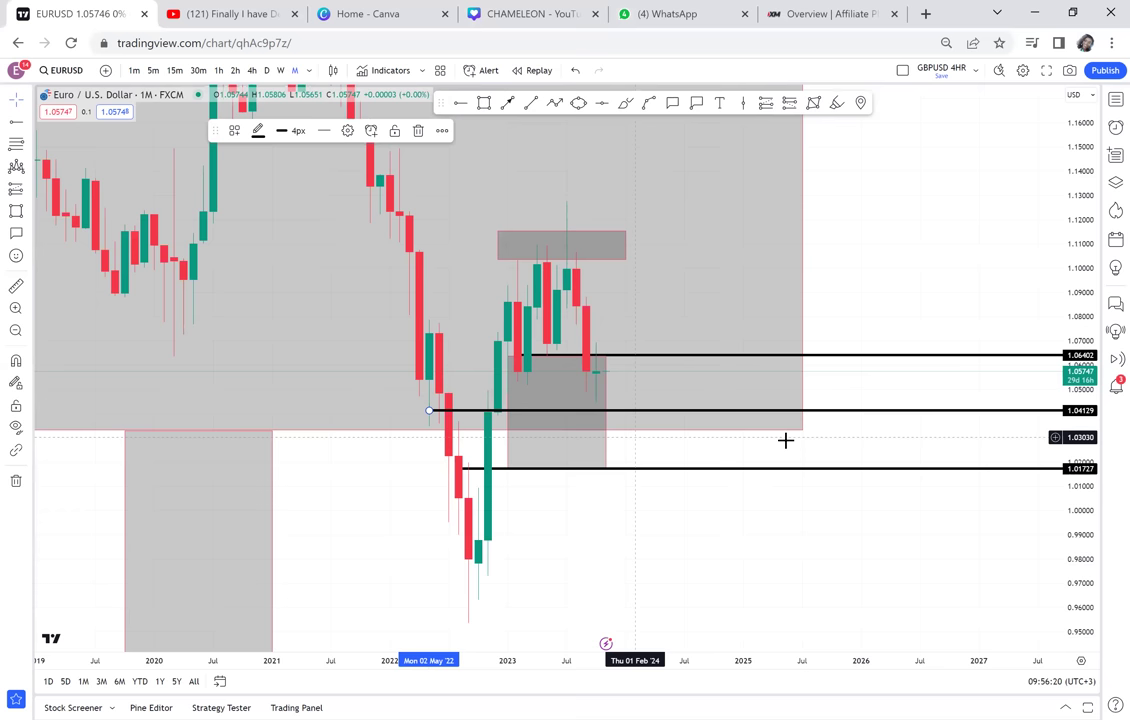
{"action": "left_click", "coordinate": [870, 384]}
Step: Flag EURUSD in blue in the watchlist, switch the chart to EURGBP and hide the watchlist
{"action": "left_click_drag", "start_coordinate": [1008, 255], "coordinate": [923, 431]}
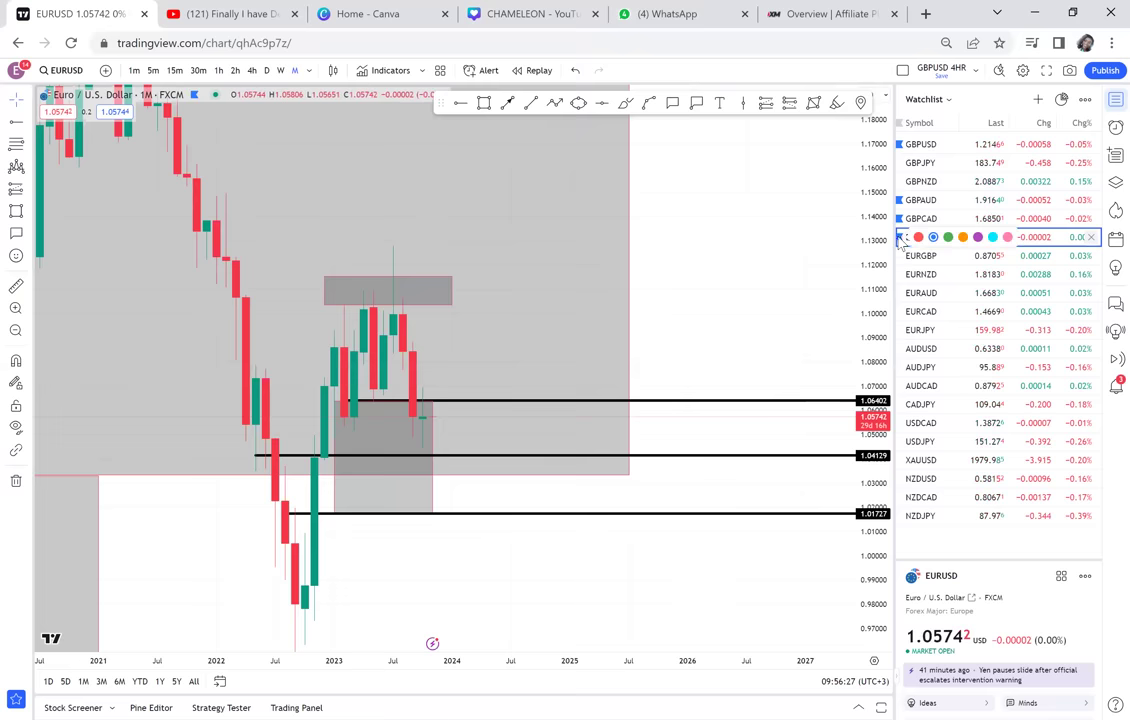
{"action": "left_click", "coordinate": [938, 258]}
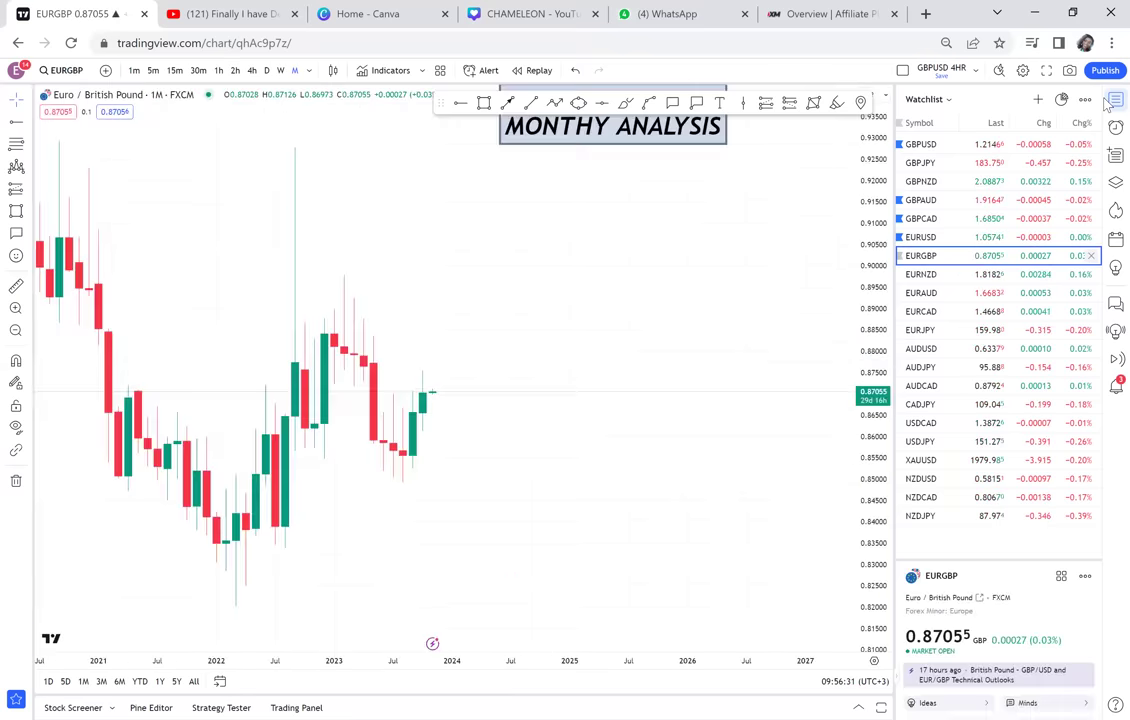
{"action": "left_click", "coordinate": [1111, 100]}
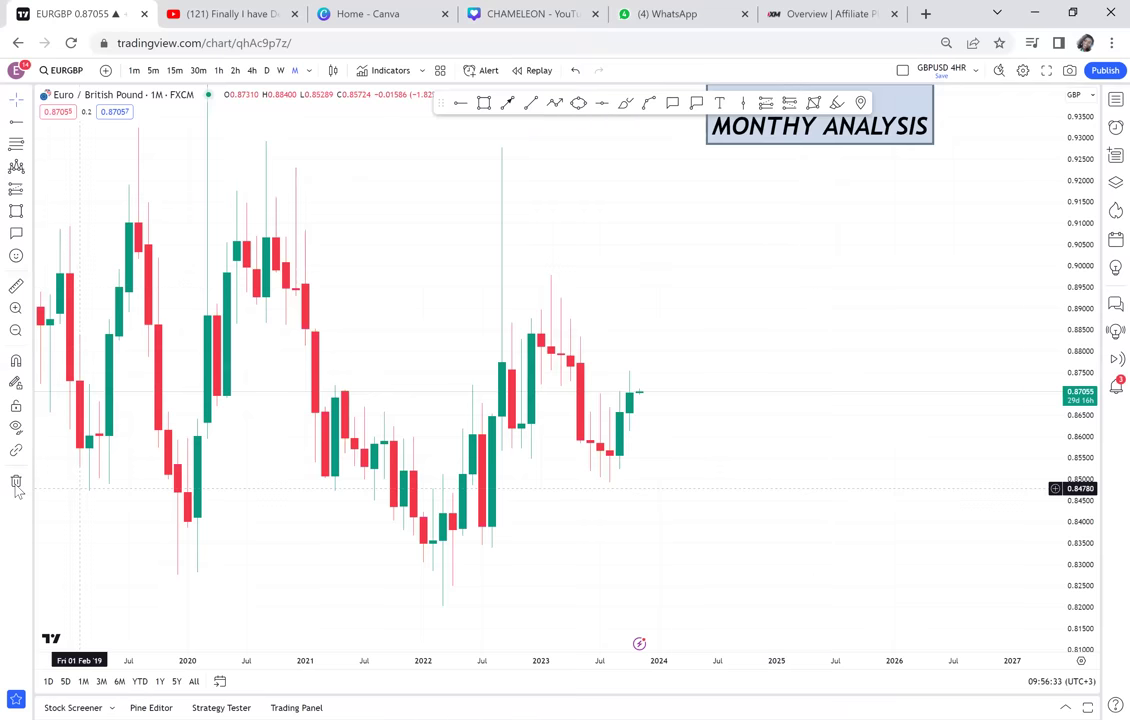
Step: Remove the existing drawings from the EURGBP chart and draw a rectangle from January 2017 to January 2026 between about 0.9503 and 0.8207
{"action": "left_click", "coordinate": [16, 484]}
{"action": "left_click", "coordinate": [55, 478]}
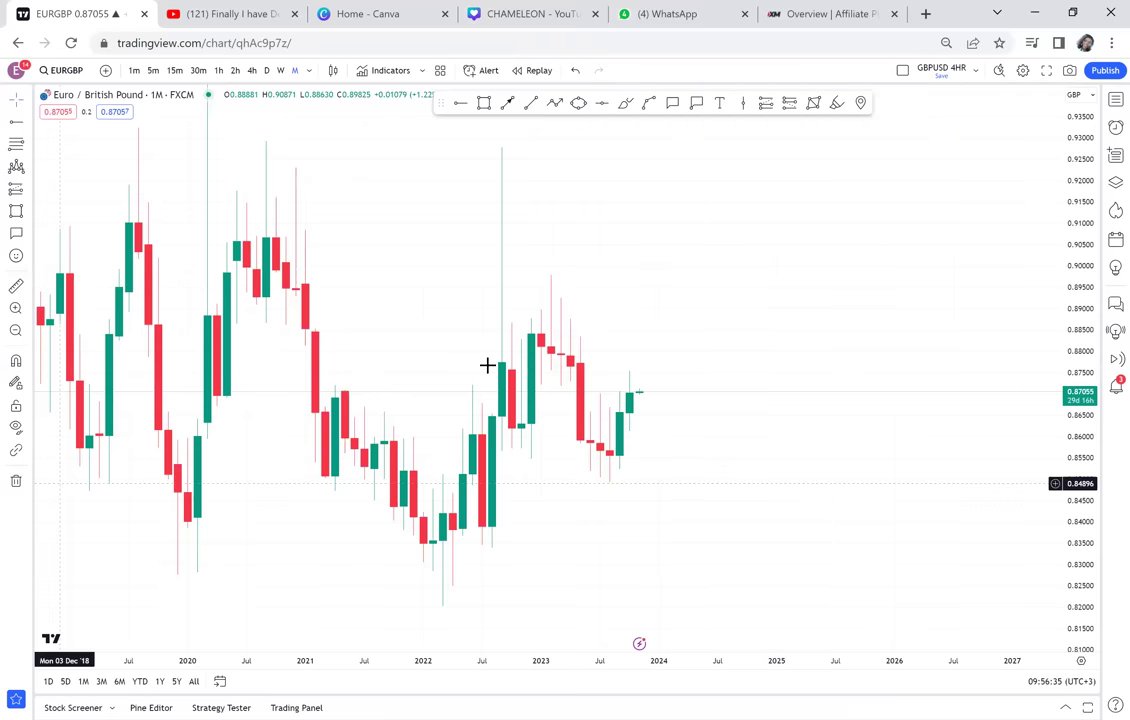
{"action": "scroll", "coordinate": [487, 365], "scroll_direction": "down", "scroll_amount": 2}
{"action": "scroll", "coordinate": [487, 365], "scroll_direction": "down", "scroll_amount": 1}
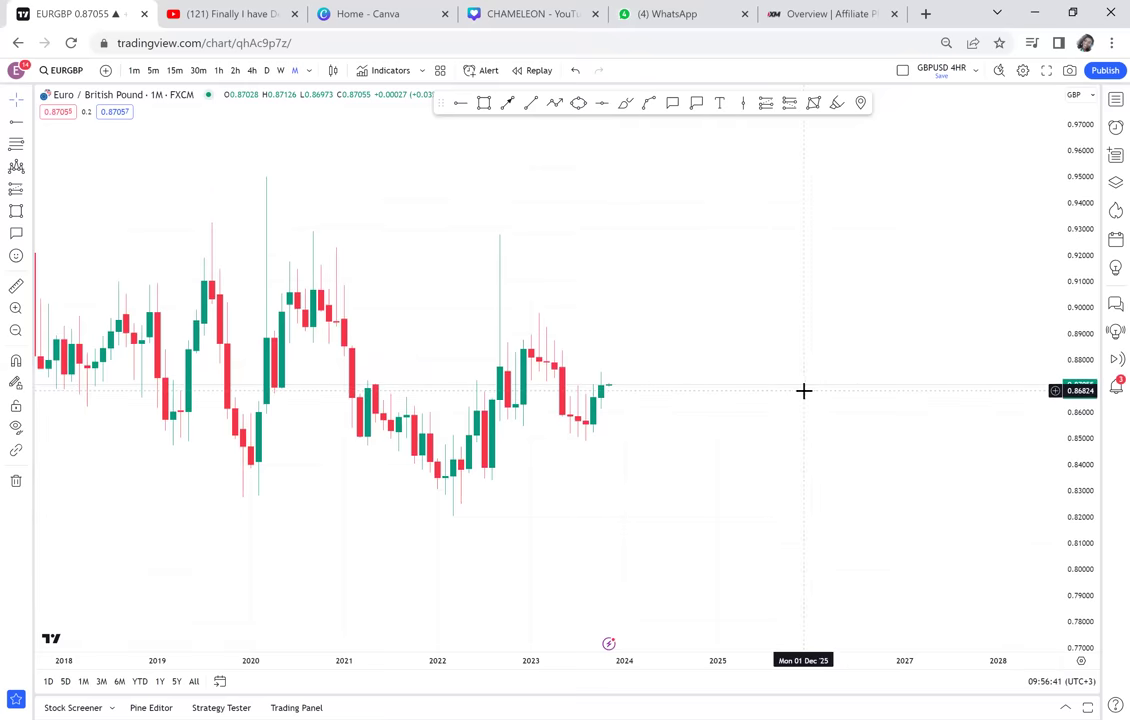
{"action": "left_click_drag", "start_coordinate": [816, 388], "coordinate": [857, 376]}
{"action": "scroll", "coordinate": [857, 377], "scroll_direction": "down", "scroll_amount": 1}
{"action": "scroll", "coordinate": [856, 376], "scroll_direction": "down", "scroll_amount": 2}
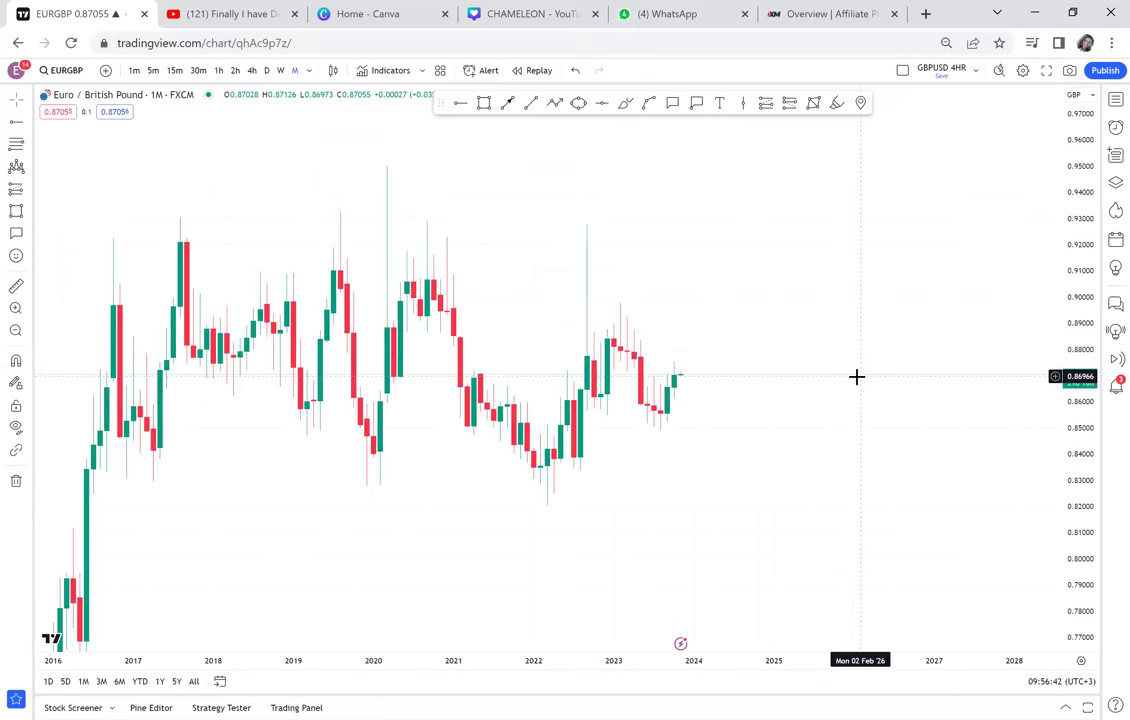
{"action": "scroll", "coordinate": [913, 257], "scroll_direction": "up", "scroll_amount": 2}
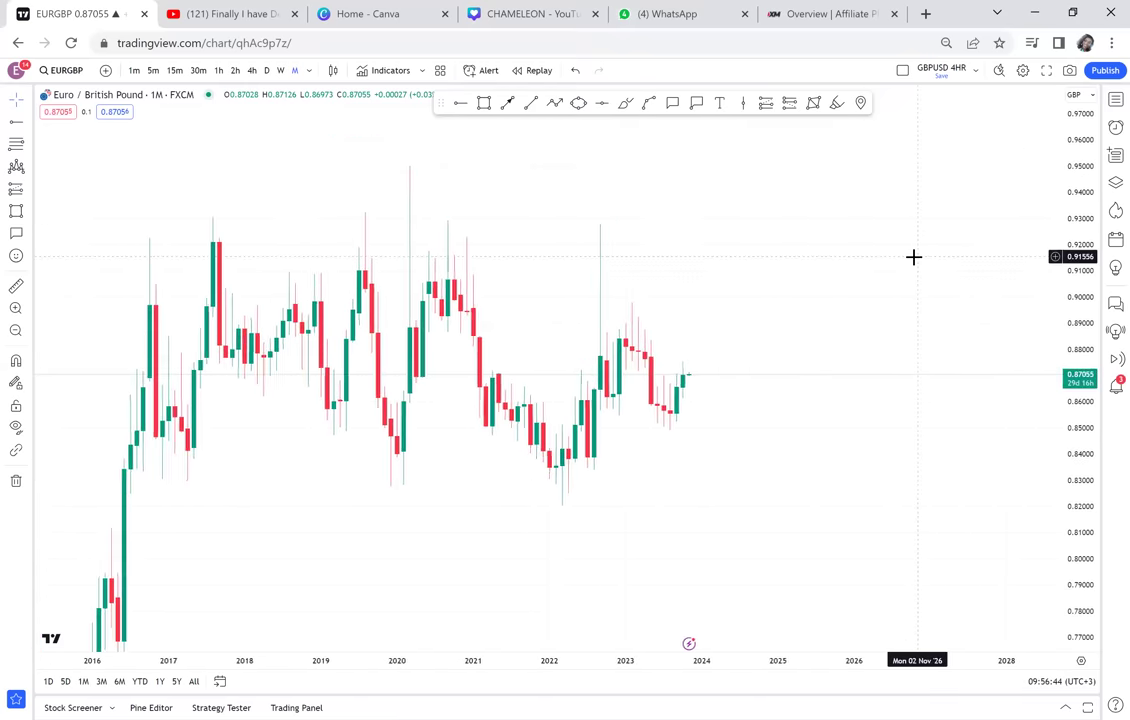
{"action": "left_click", "coordinate": [486, 105]}
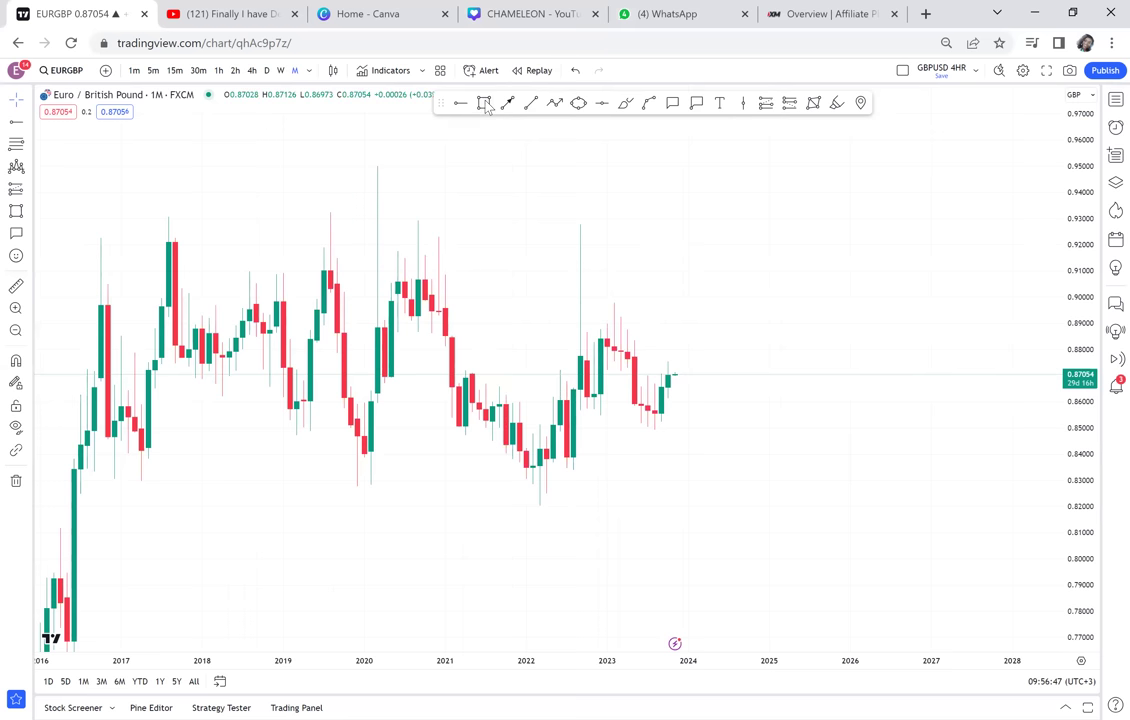
{"action": "left_click", "coordinate": [120, 165]}
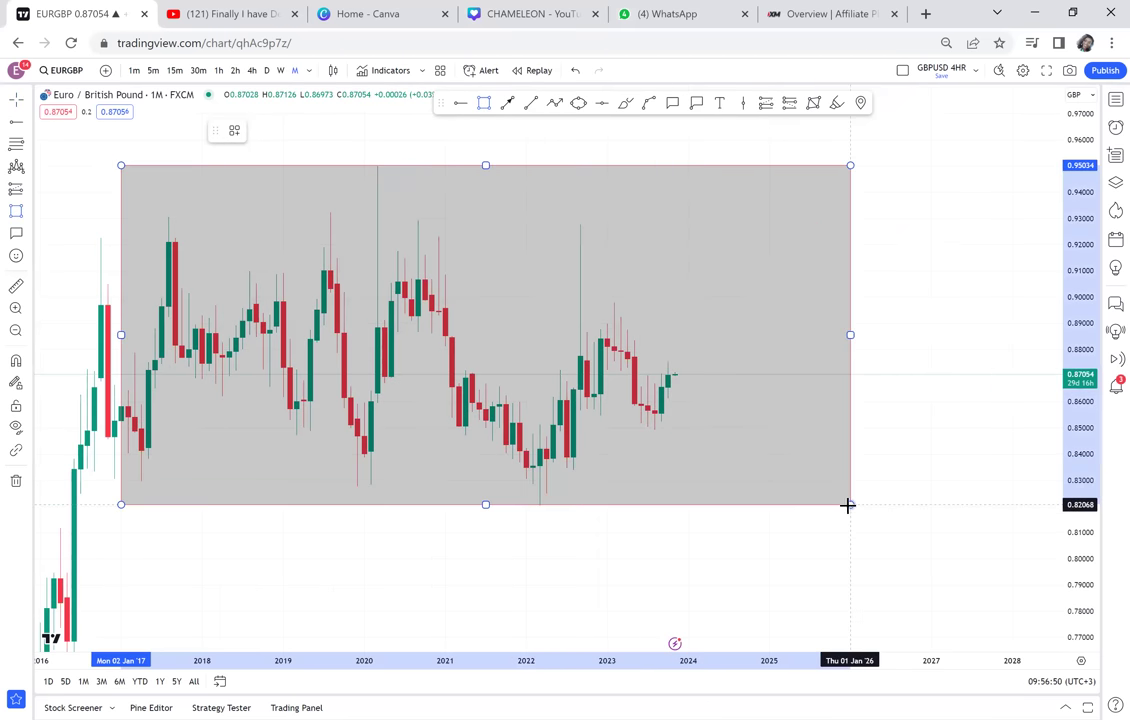
{"action": "left_click", "coordinate": [848, 506]}
Step: Extend the start of the EURGBP range rectangle back to late 2015
{"action": "left_click_drag", "start_coordinate": [204, 542], "coordinate": [312, 537]}
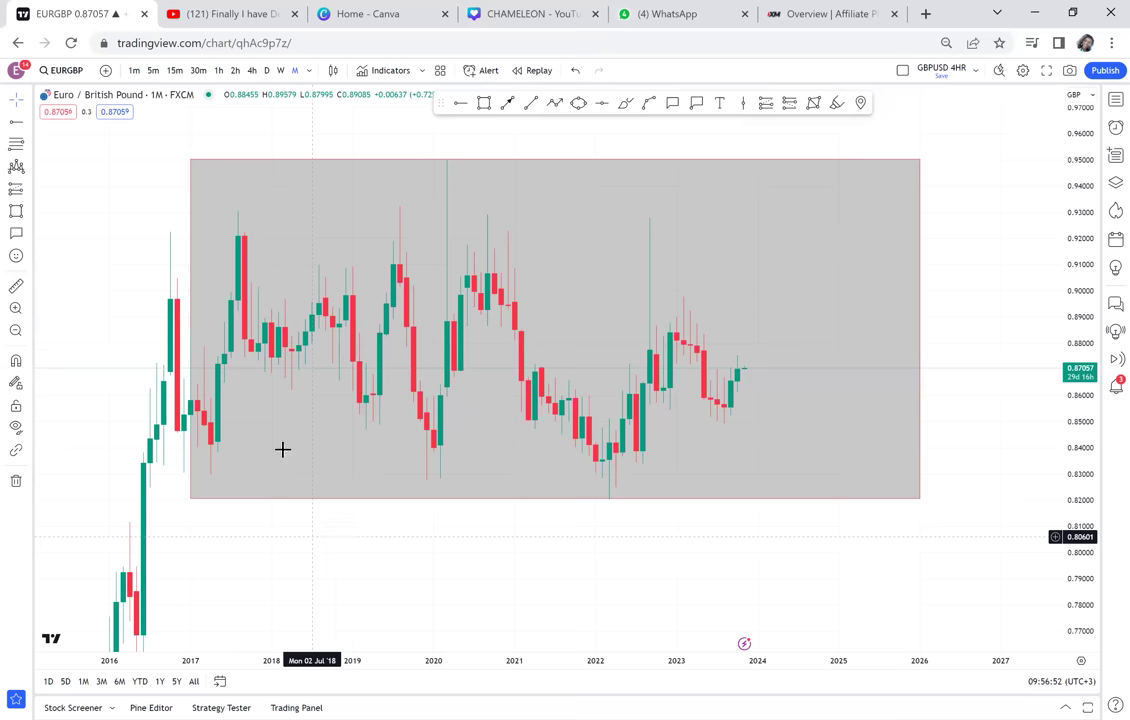
{"action": "scroll", "coordinate": [283, 330], "scroll_direction": "left", "scroll_amount": 3}
{"action": "left_click_drag", "start_coordinate": [283, 330], "coordinate": [181, 330]}
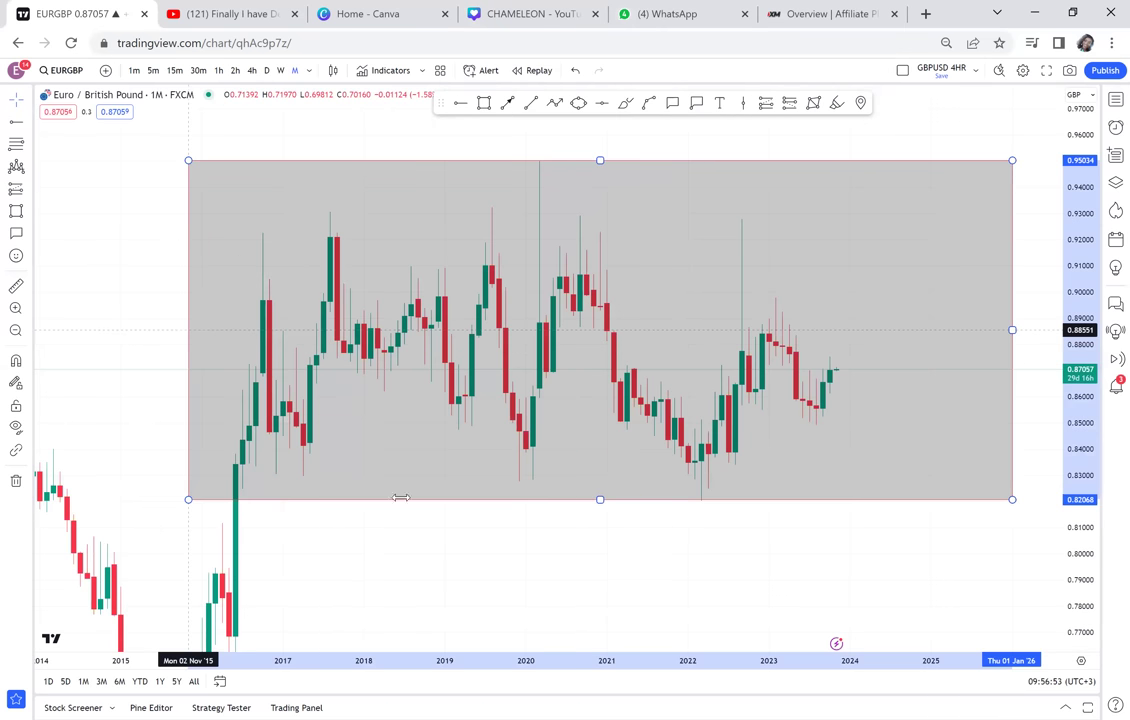
{"action": "left_click_drag", "start_coordinate": [620, 595], "coordinate": [484, 578]}
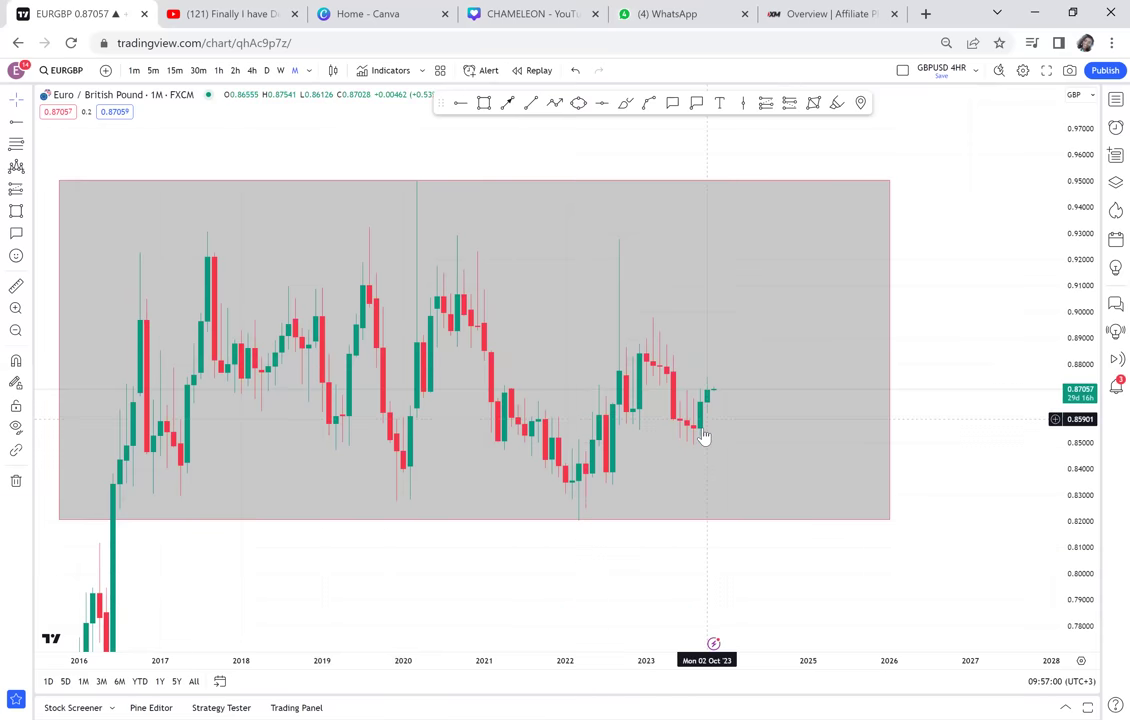
{"action": "left_click_drag", "start_coordinate": [1087, 534], "coordinate": [1043, 410]}
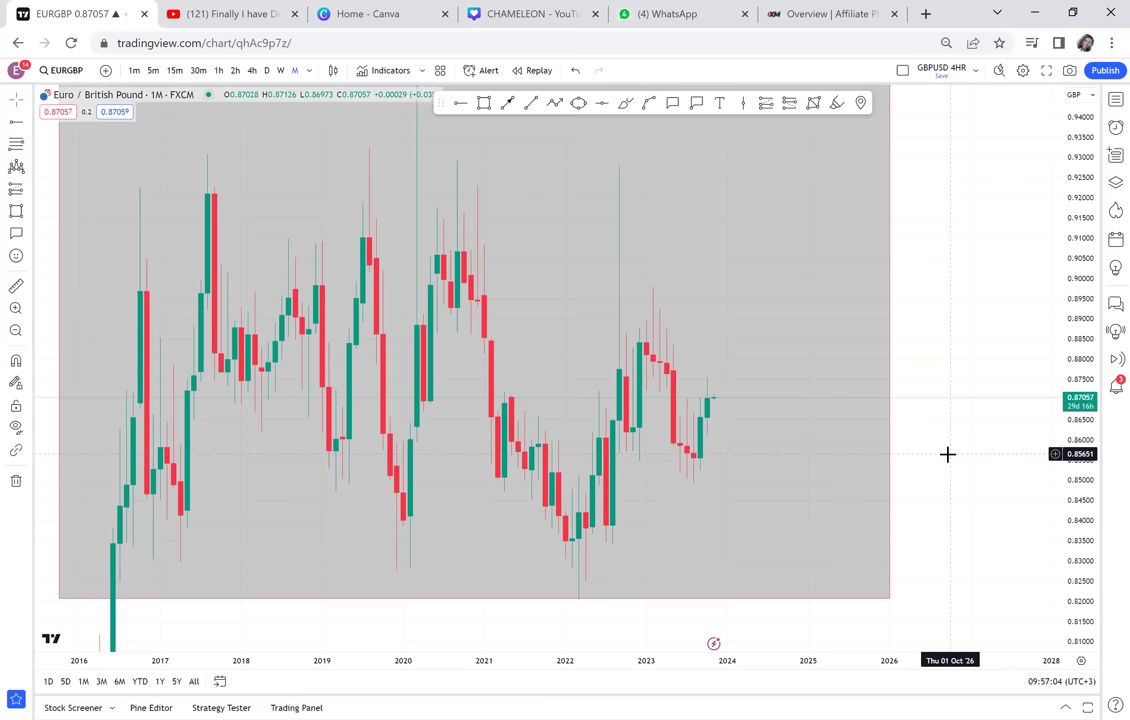
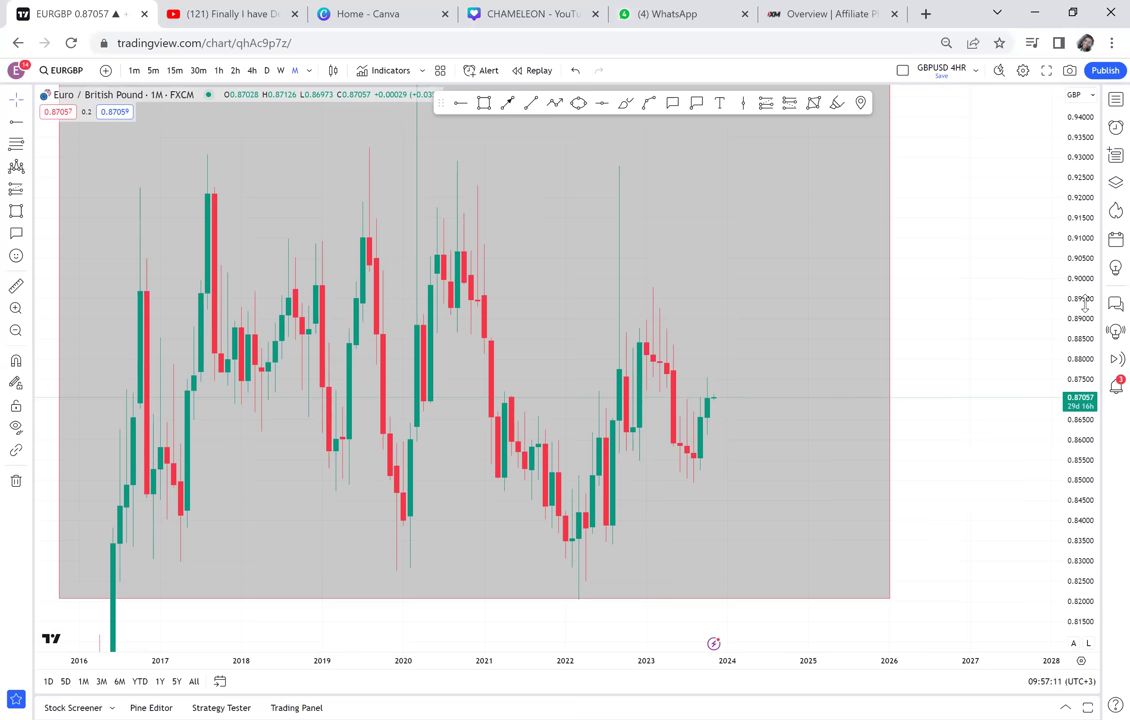
{"action": "double_click", "coordinate": [1052, 499]}
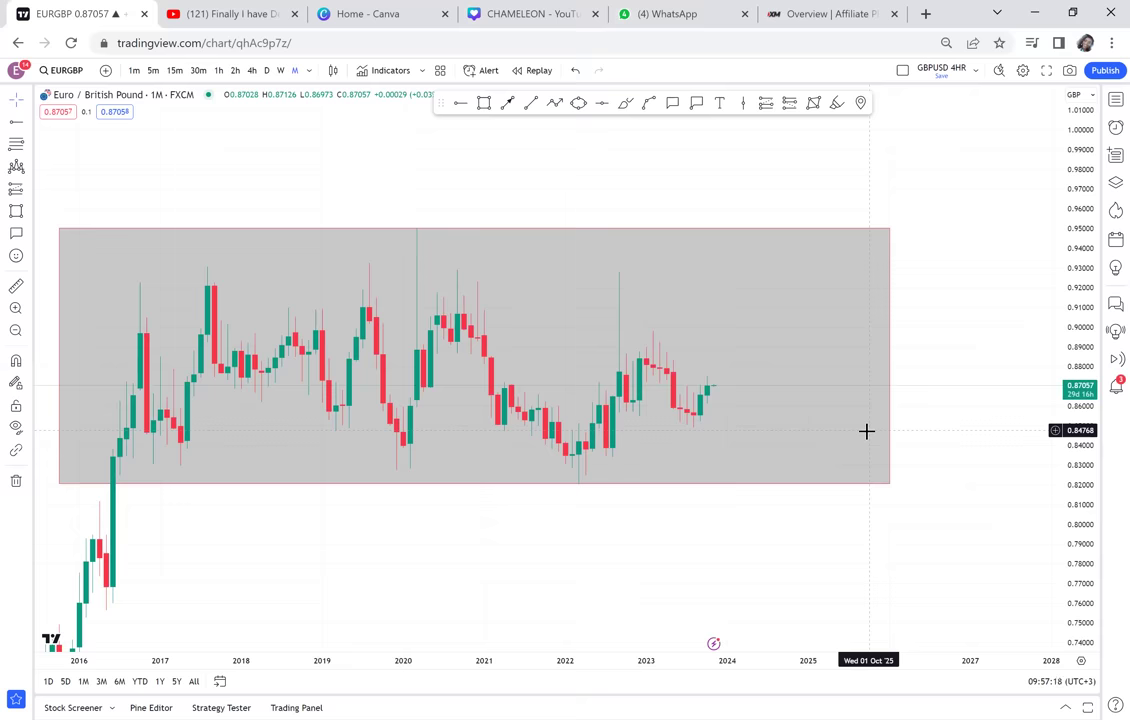
Step: Switch the chart to EURNZD from the watchlist and hide the watchlist
{"action": "left_click", "coordinate": [1112, 101]}
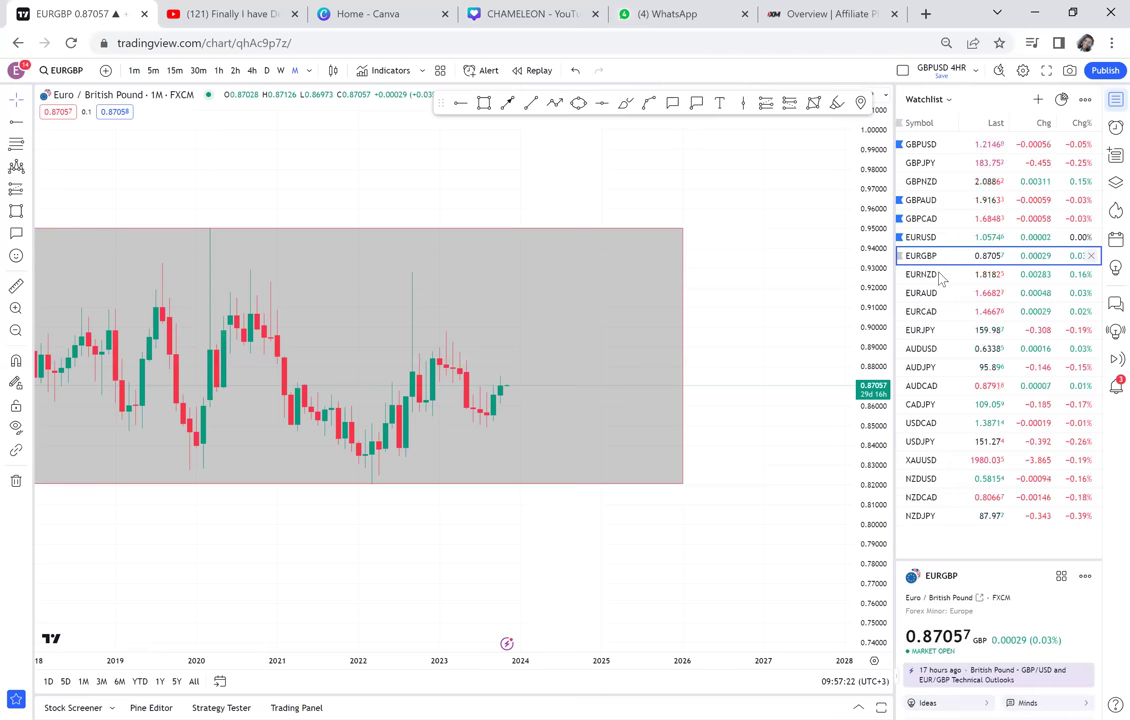
{"action": "left_click", "coordinate": [938, 275]}
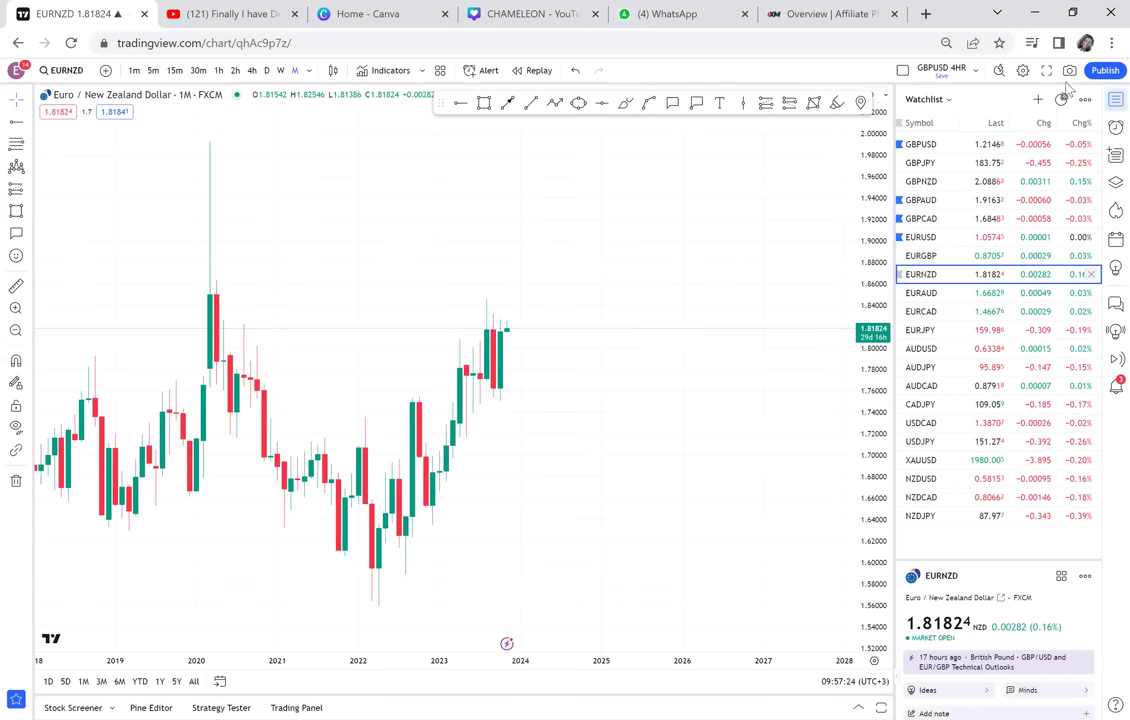
{"action": "left_click", "coordinate": [1114, 101]}
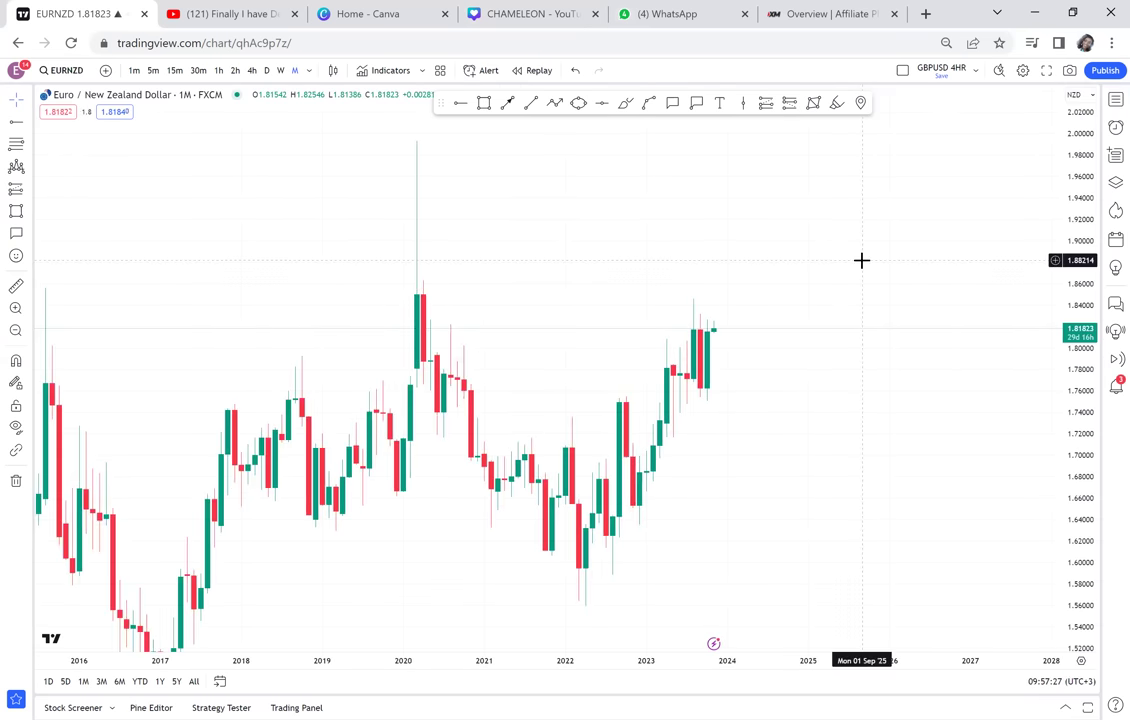
Step: Place horizontal rays on EURNZD at 1.84457 on the August 2023 high and at 1.71949 starting from September 2022
{"action": "scroll", "coordinate": [862, 260], "scroll_direction": "down", "scroll_amount": 1}
{"action": "scroll", "coordinate": [862, 260], "scroll_direction": "down", "scroll_amount": 1}
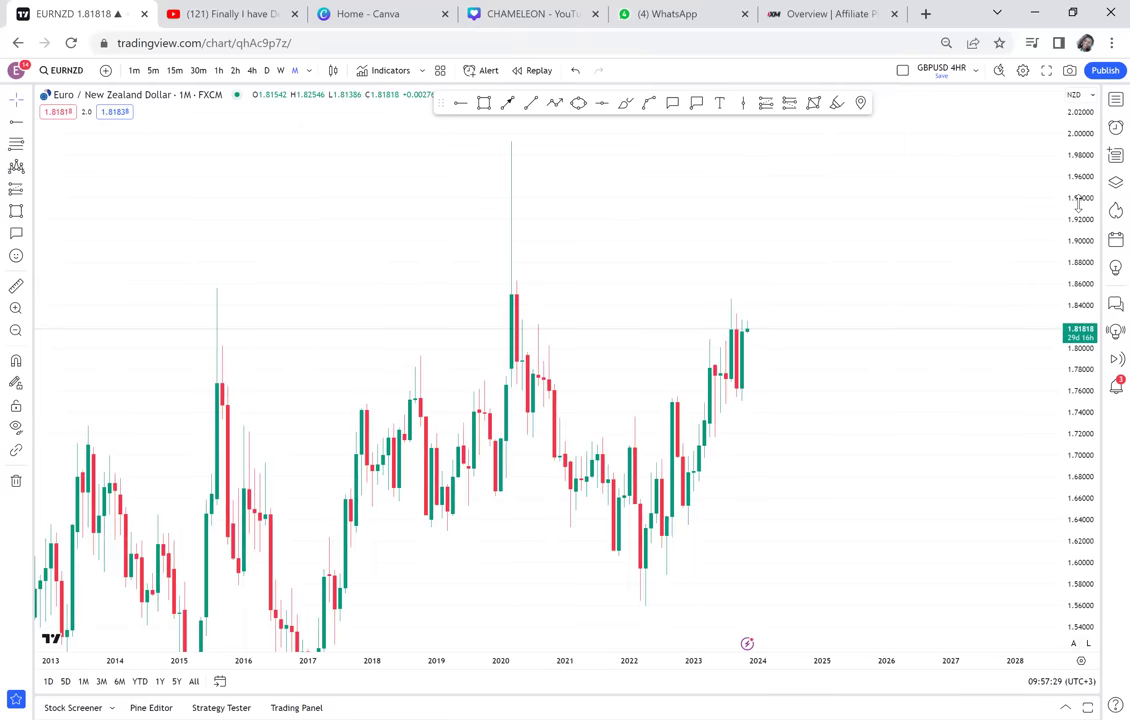
{"action": "left_click_drag", "start_coordinate": [870, 379], "coordinate": [746, 383]}
{"action": "scroll", "coordinate": [746, 383], "scroll_direction": "up", "scroll_amount": 2}
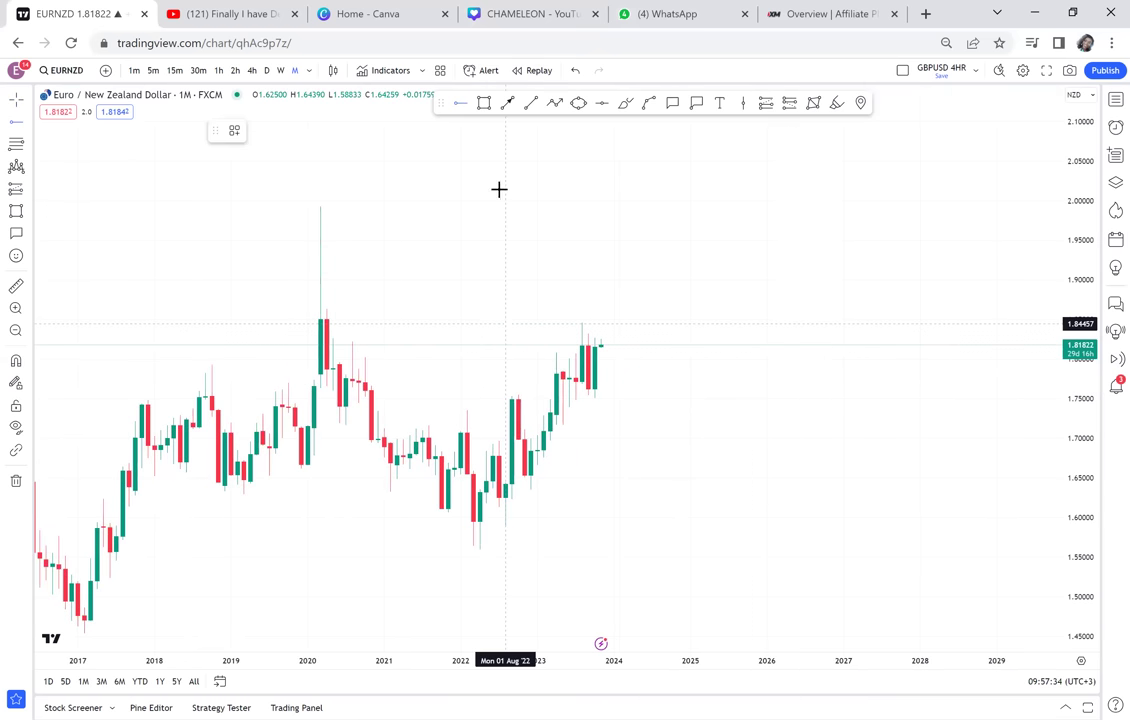
{"action": "left_click", "coordinate": [506, 323]}
{"action": "left_click", "coordinate": [461, 104]}
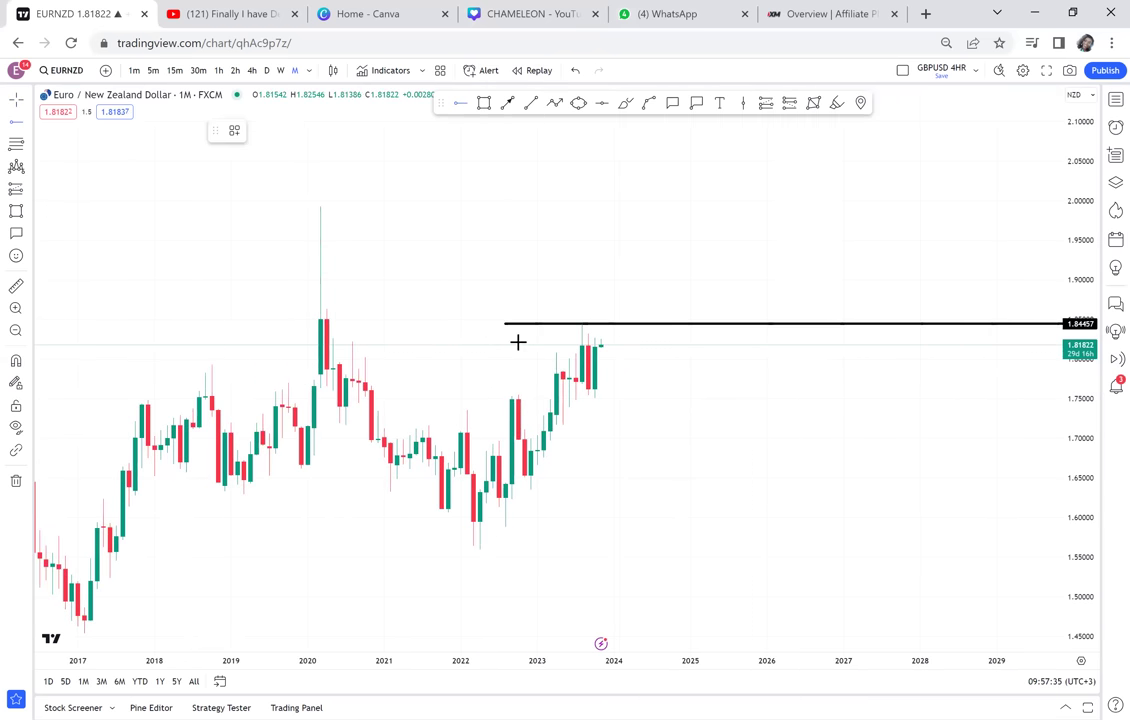
{"action": "left_click", "coordinate": [512, 423]}
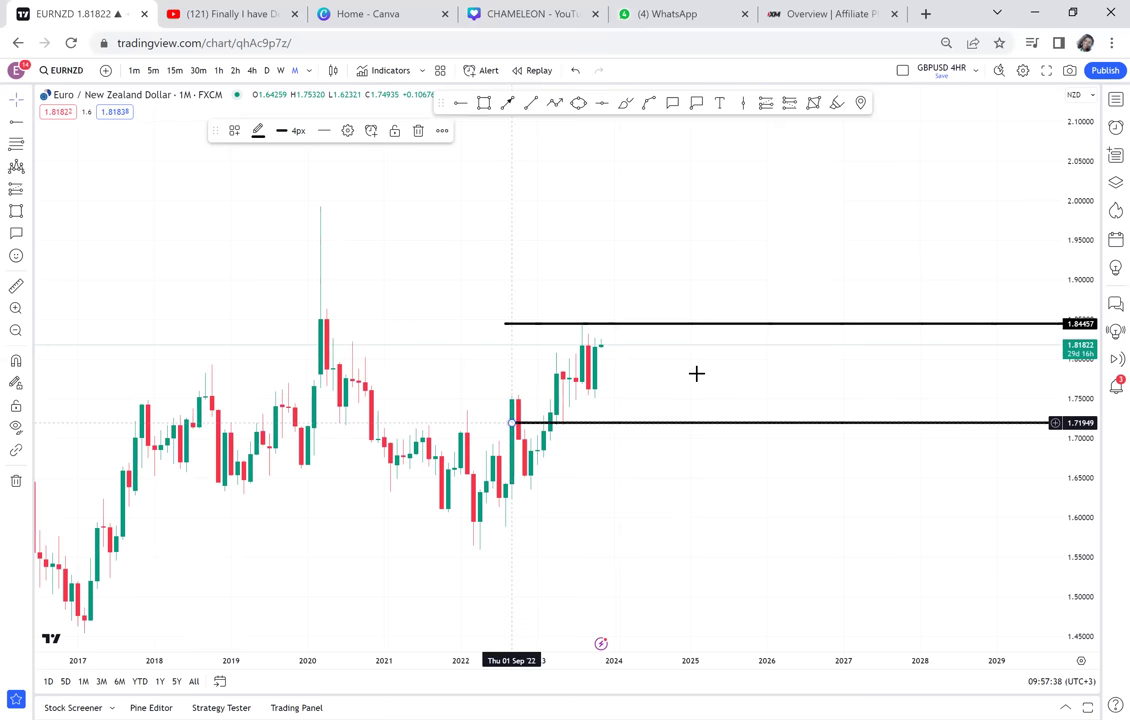
{"action": "scroll", "coordinate": [696, 373], "scroll_direction": "up", "scroll_amount": 2}
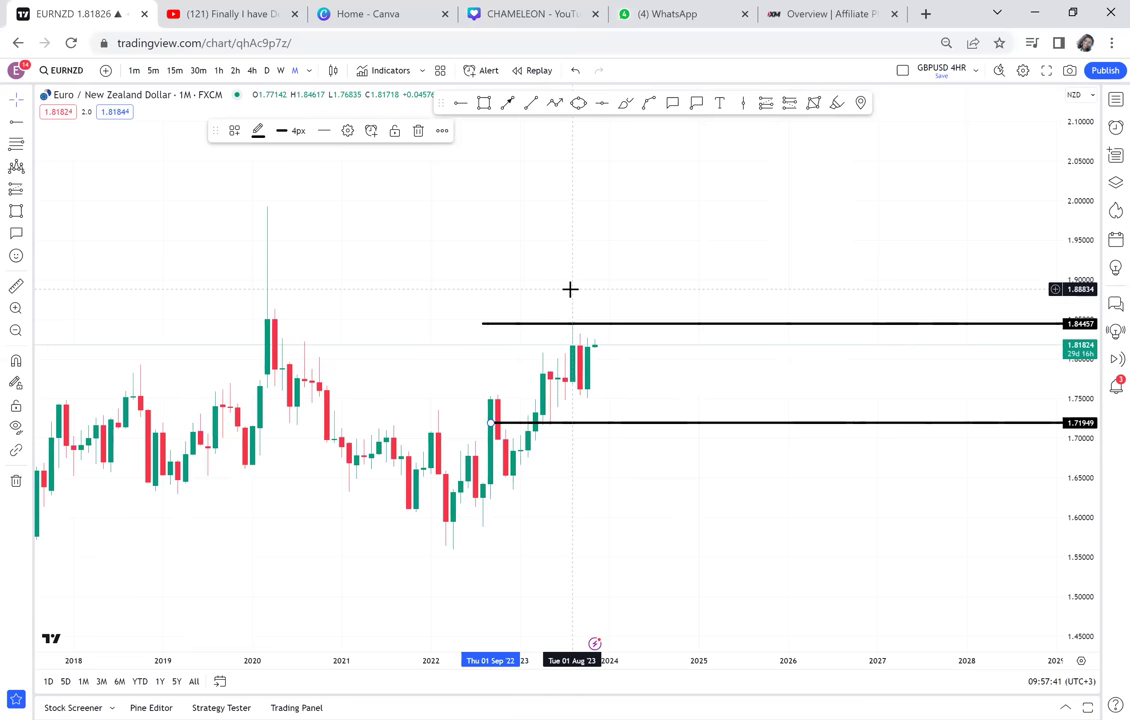
Step: Move the lower EURNZD horizontal ray to 1.71871 with its start in October 2022
{"action": "scroll", "coordinate": [570, 289], "scroll_direction": "up", "scroll_amount": 1}
{"action": "left_click_drag", "start_coordinate": [610, 421], "coordinate": [619, 432]}
{"action": "scroll", "coordinate": [619, 432], "scroll_direction": "down", "scroll_amount": 2}
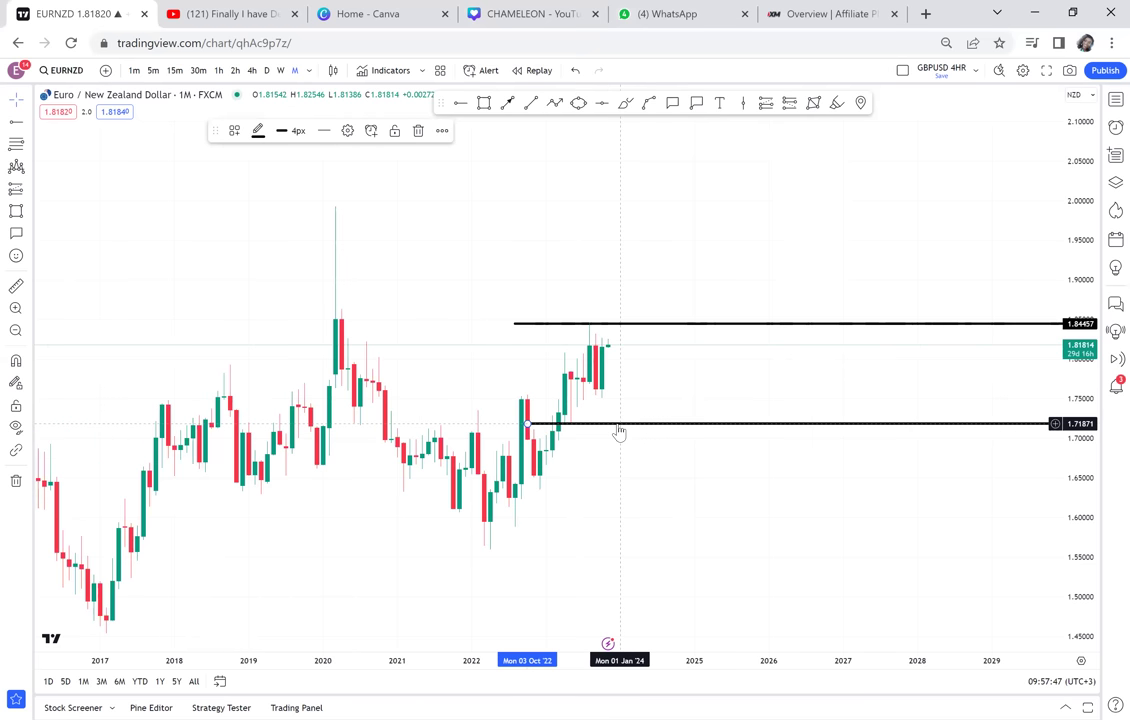
{"action": "scroll", "coordinate": [619, 432], "scroll_direction": "down", "scroll_amount": 1}
{"action": "scroll", "coordinate": [560, 503], "scroll_direction": "down", "scroll_amount": 1}
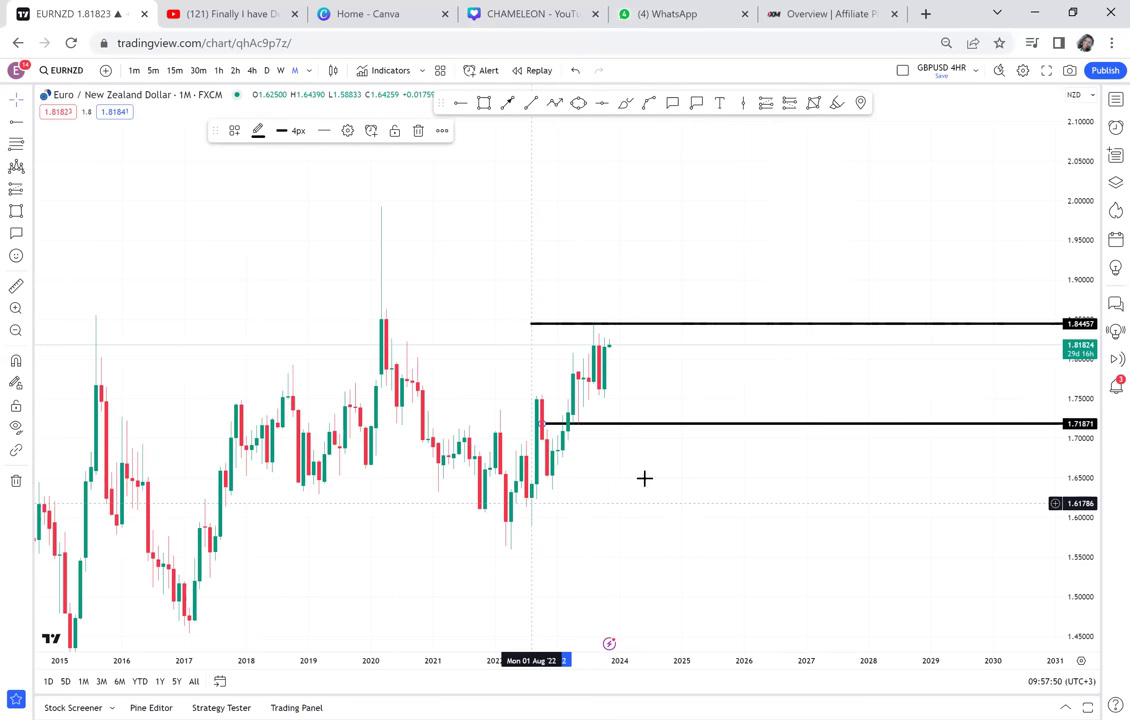
Step: Draw a horizontal line at 1.55660 beneath the 2022 low on EURNZD, check it against the price history and delete it
{"action": "left_click_drag", "start_coordinate": [531, 503], "coordinate": [644, 478]}
{"action": "scroll", "coordinate": [643, 477], "scroll_direction": "down", "scroll_amount": 1}
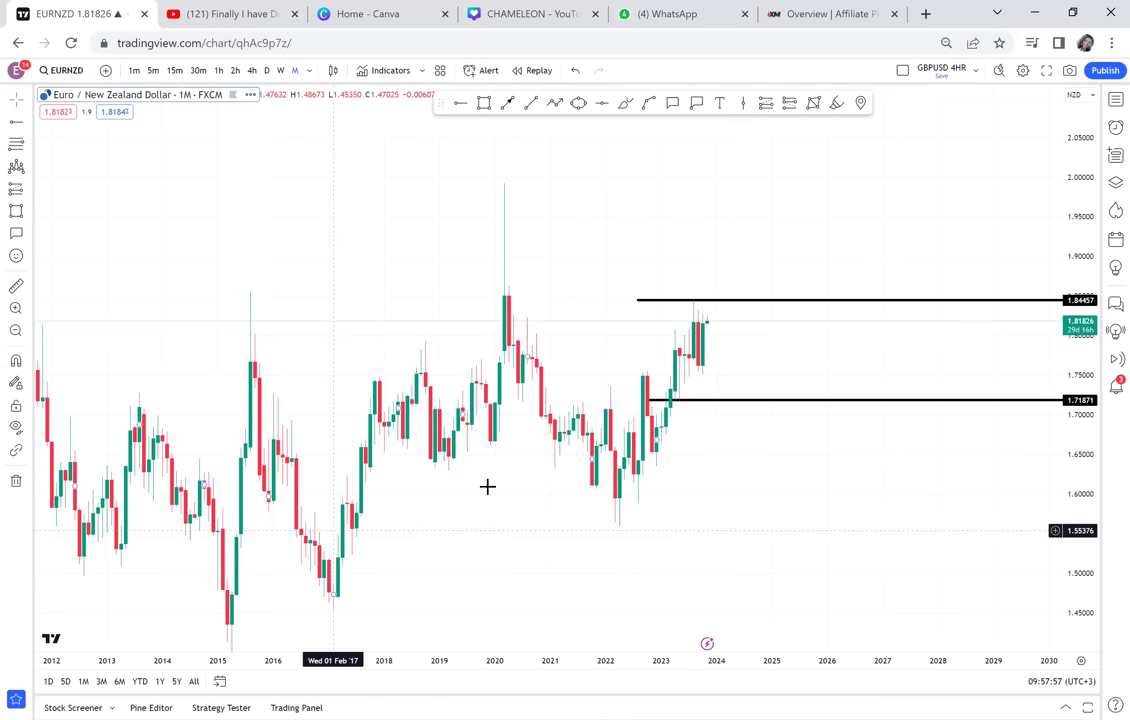
{"action": "left_click_drag", "start_coordinate": [487, 484], "coordinate": [749, 530]}
{"action": "left_click_drag", "start_coordinate": [535, 456], "coordinate": [553, 462]}
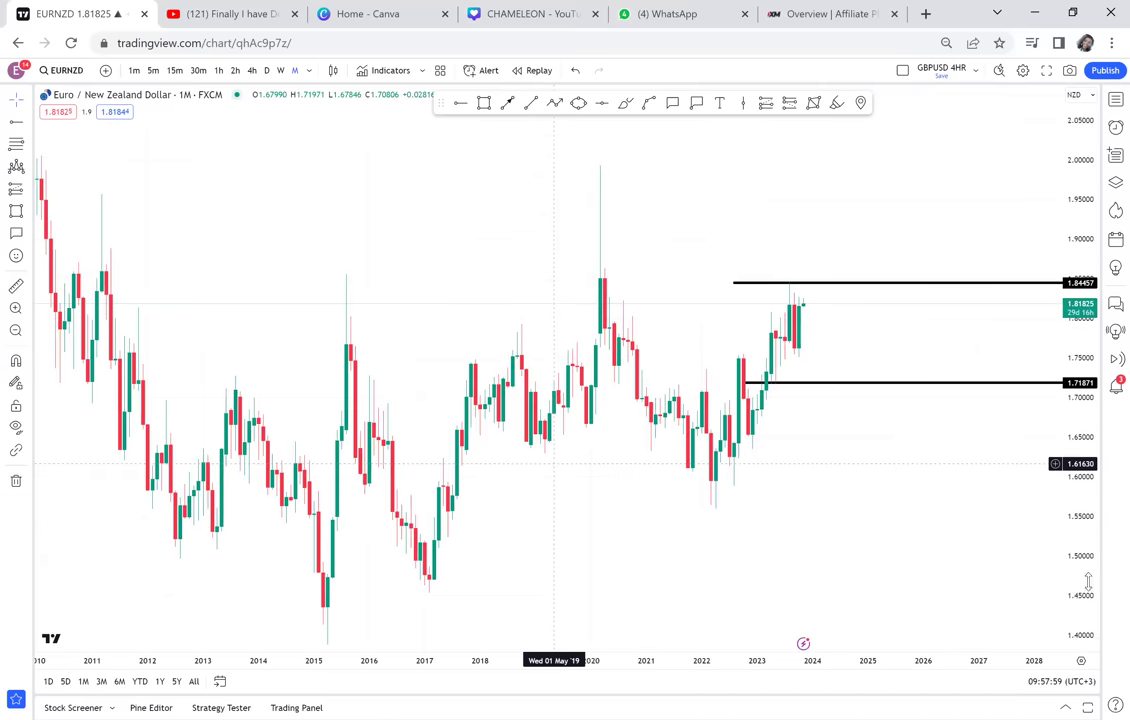
{"action": "scroll", "coordinate": [912, 506], "scroll_direction": "up", "scroll_amount": 2}
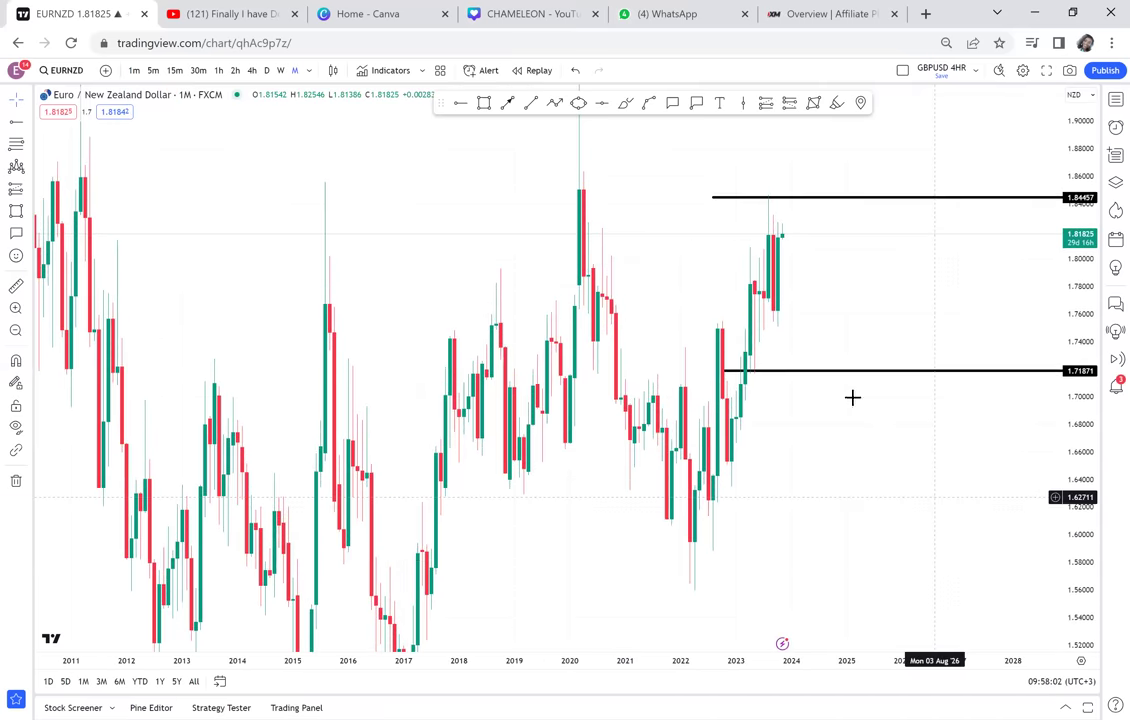
{"action": "left_click_drag", "start_coordinate": [852, 397], "coordinate": [798, 306]}
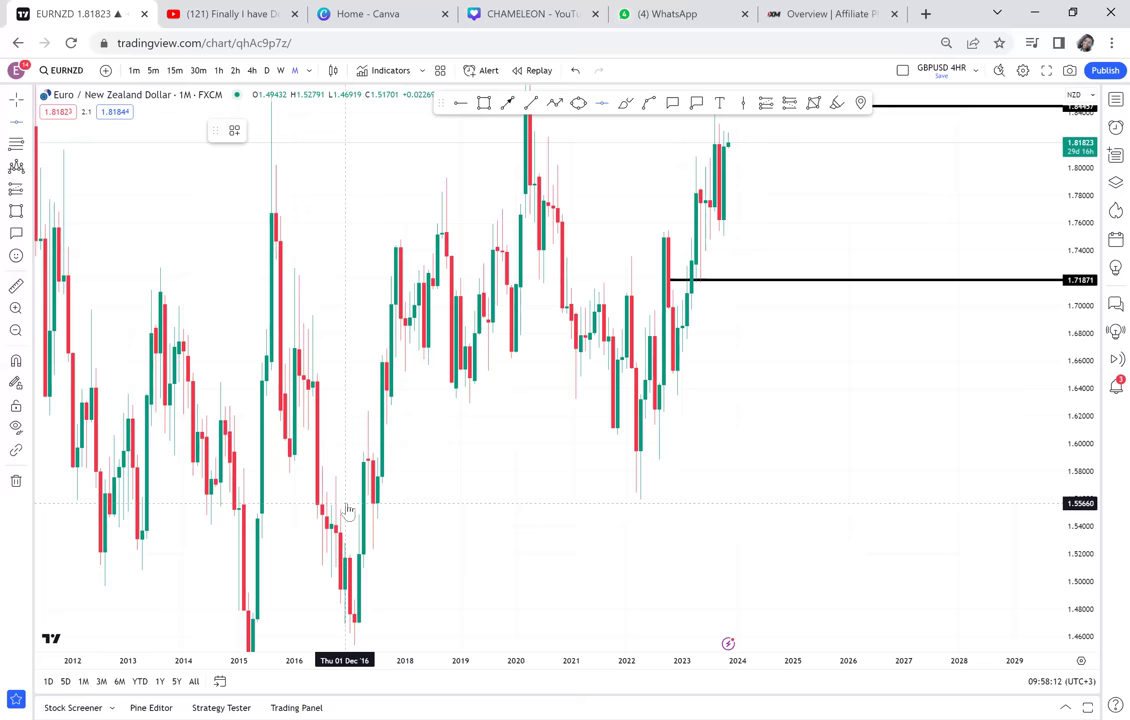
{"action": "key", "text": "alt+h"}
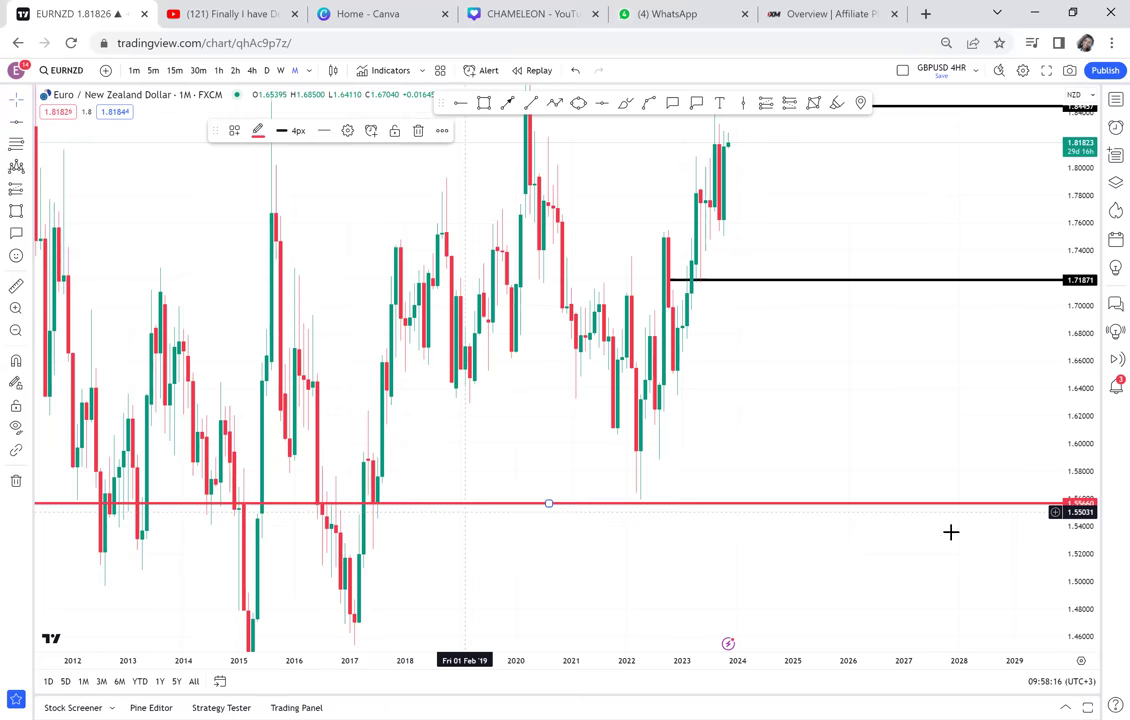
{"action": "left_click_drag", "start_coordinate": [1071, 575], "coordinate": [1045, 482]}
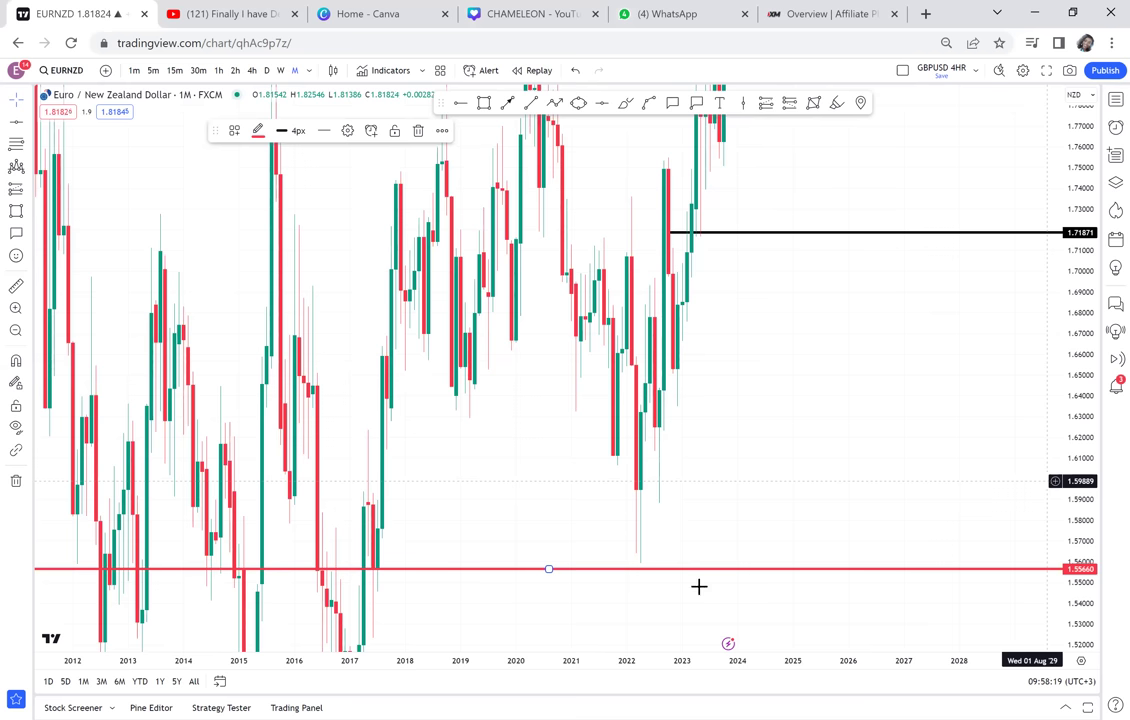
{"action": "left_click_drag", "start_coordinate": [1069, 399], "coordinate": [988, 613]}
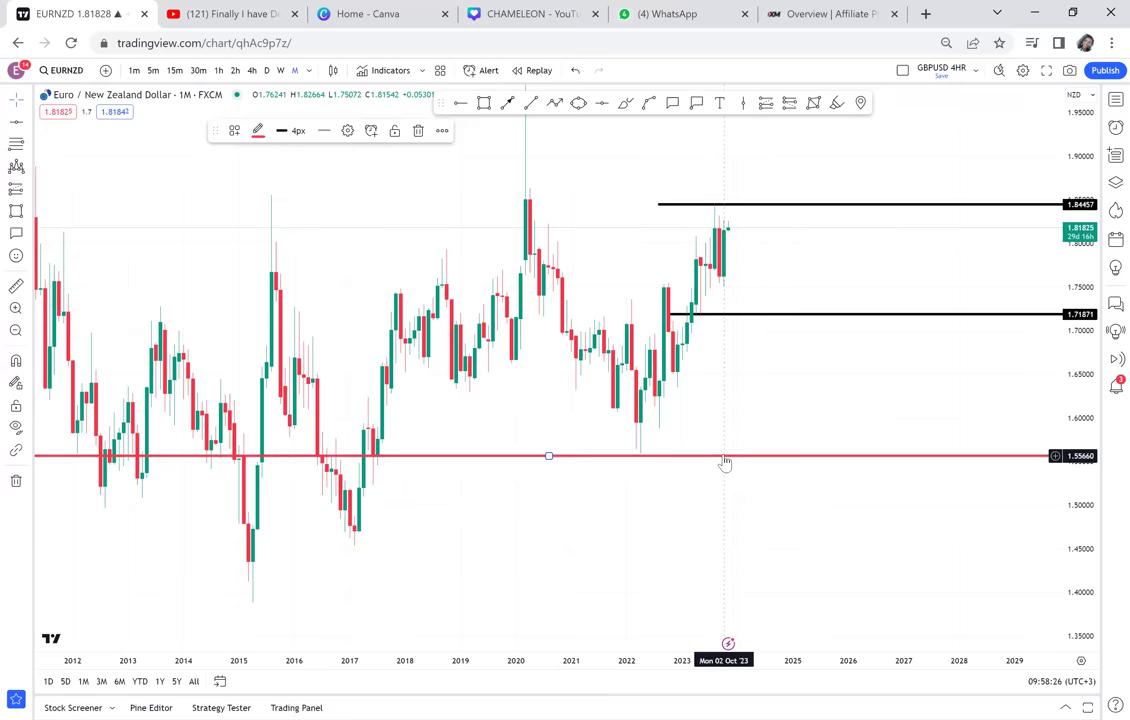
{"action": "key", "text": "Delete"}
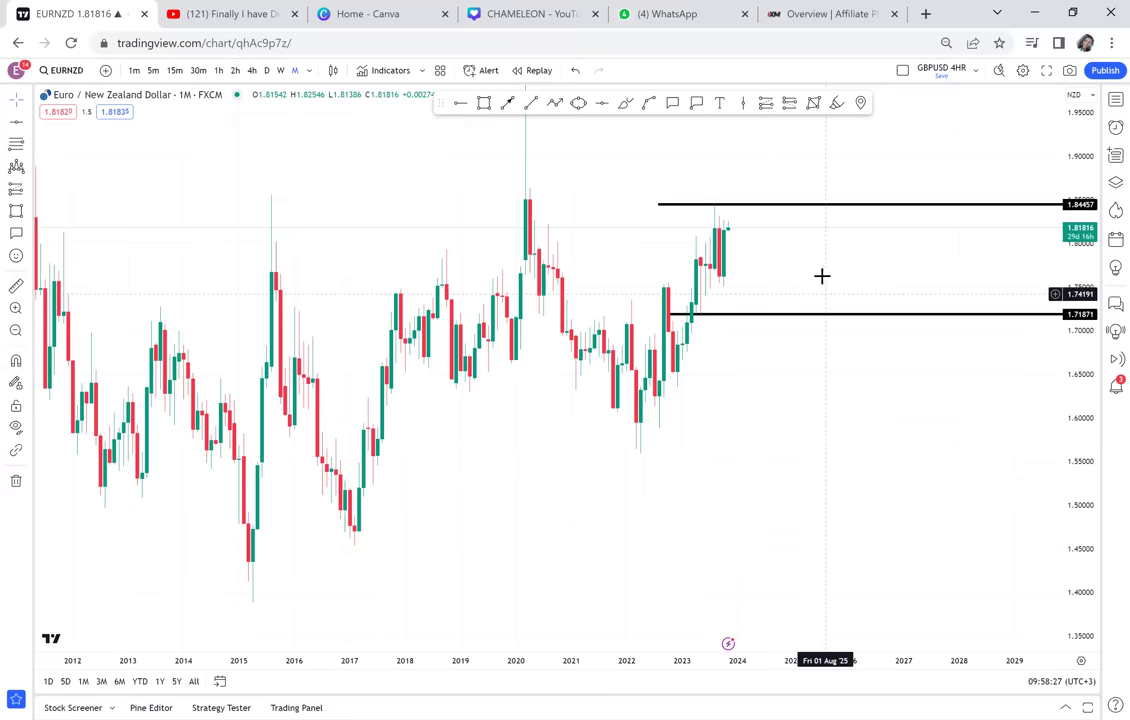
Step: Switch the chart from EURNZD to EURAUD using the watchlist and hide the watchlist
{"action": "left_click_drag", "start_coordinate": [754, 312], "coordinate": [713, 356]}
{"action": "scroll", "coordinate": [713, 355], "scroll_direction": "down", "scroll_amount": 1}
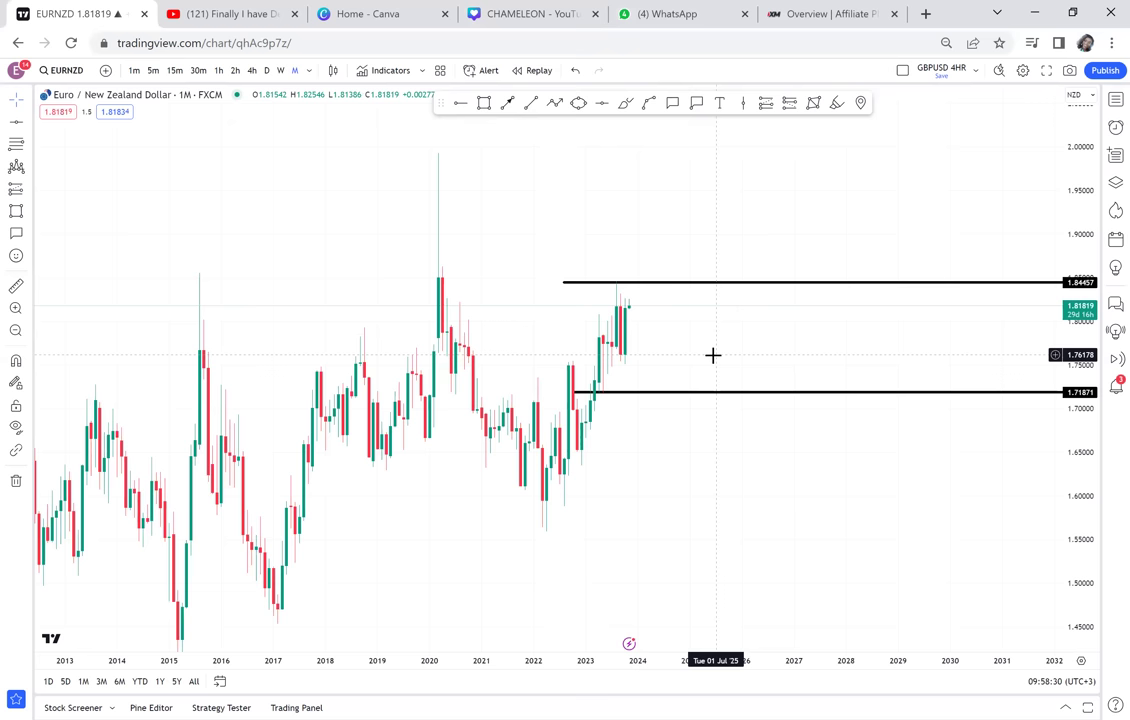
{"action": "scroll", "coordinate": [713, 355], "scroll_direction": "down", "scroll_amount": 1}
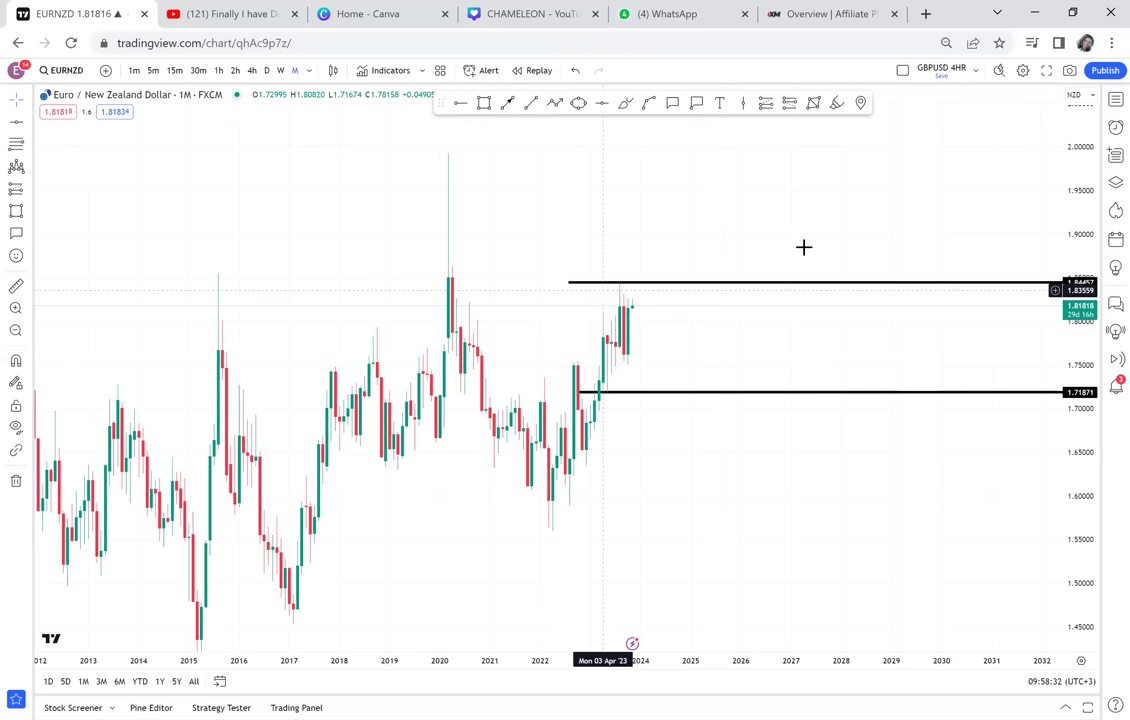
{"action": "left_click", "coordinate": [1115, 100]}
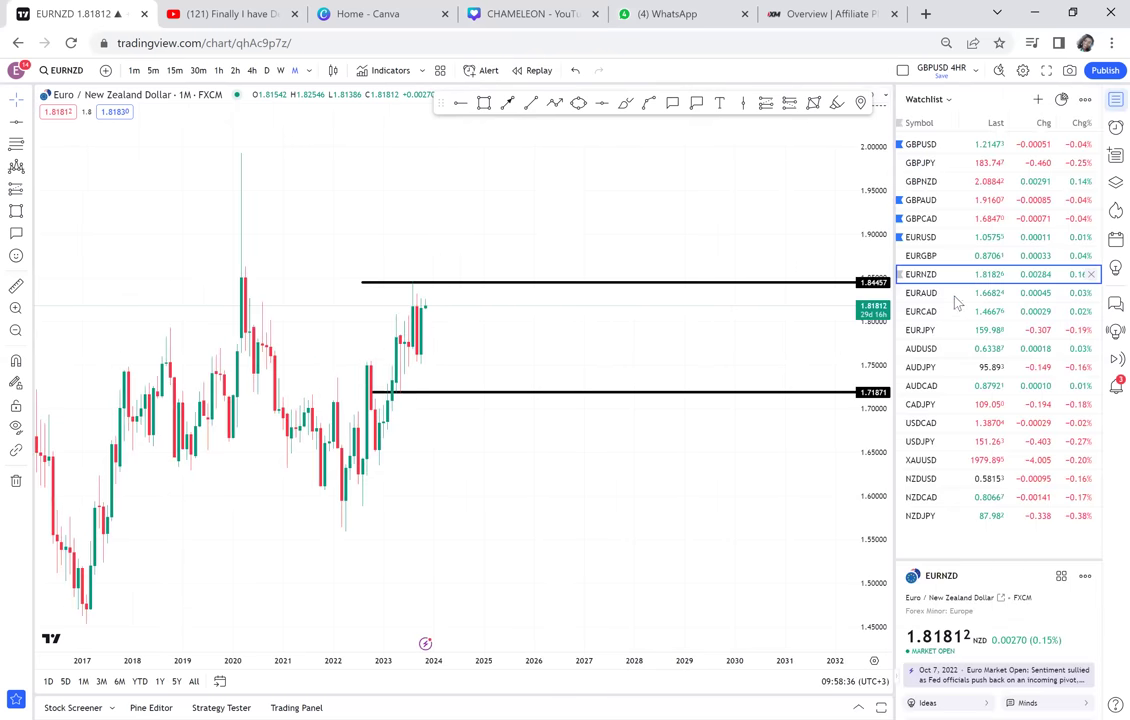
{"action": "left_click", "coordinate": [955, 295]}
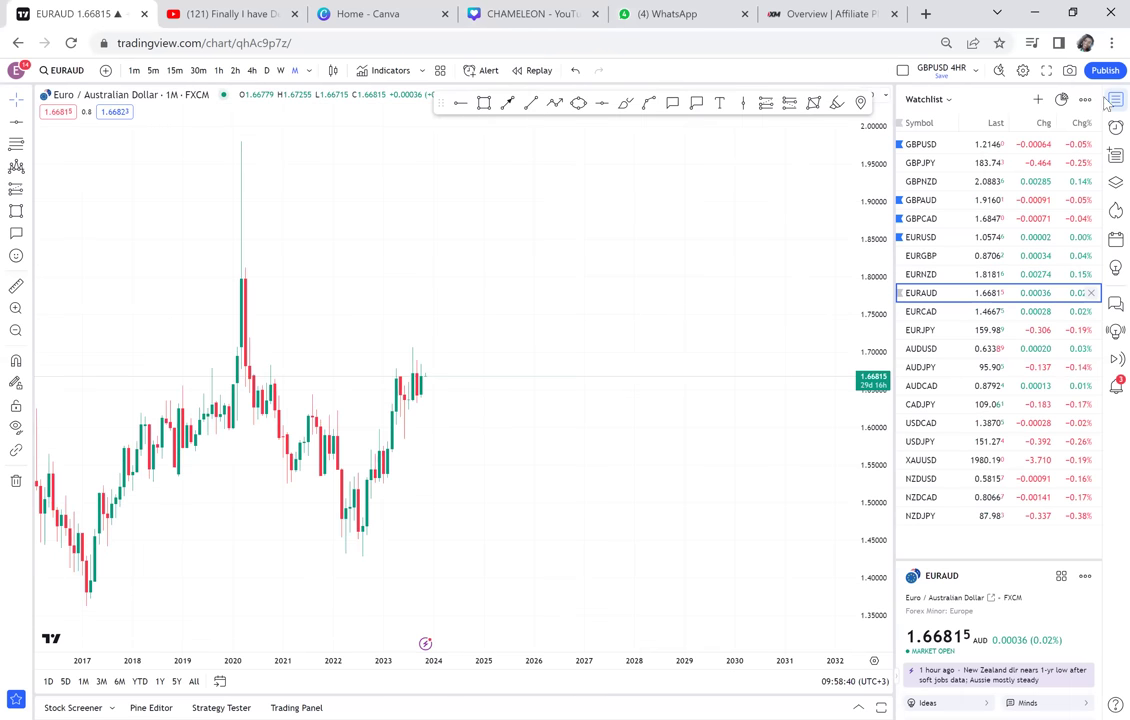
Step: Place horizontal rays on EURAUD at 1.70712 starting from June 2022 and at 1.58416 starting from September 2022
{"action": "left_click_drag", "start_coordinate": [797, 381], "coordinate": [772, 270]}
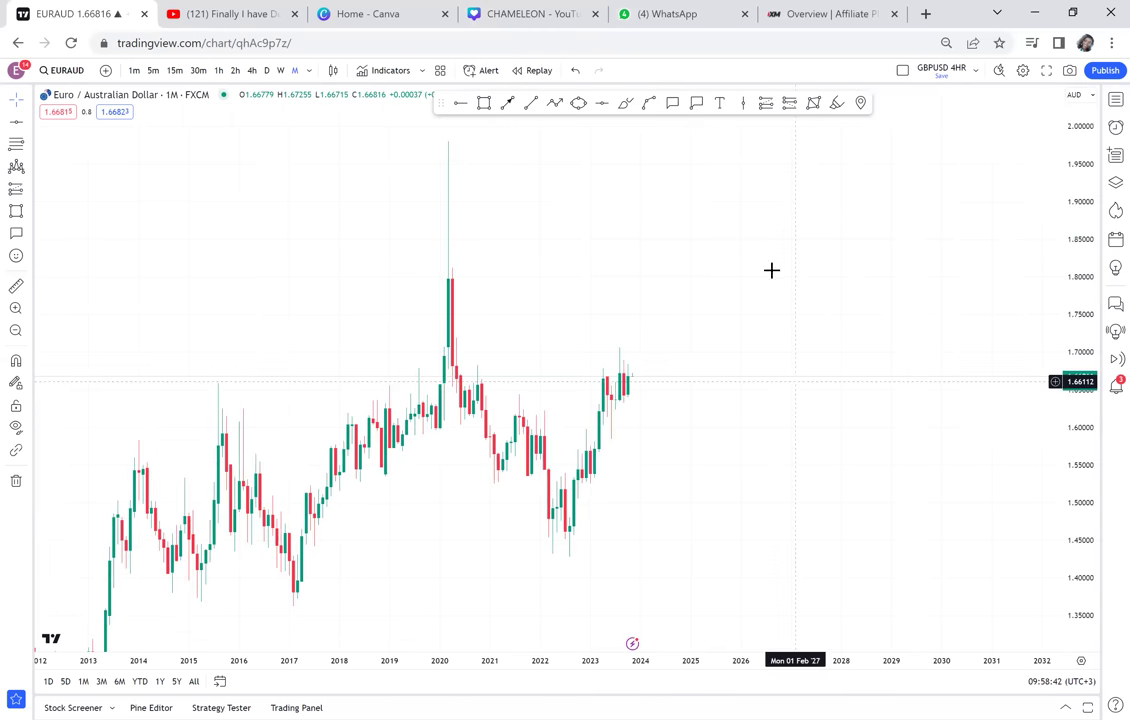
{"action": "scroll", "coordinate": [771, 270], "scroll_direction": "up", "scroll_amount": 1}
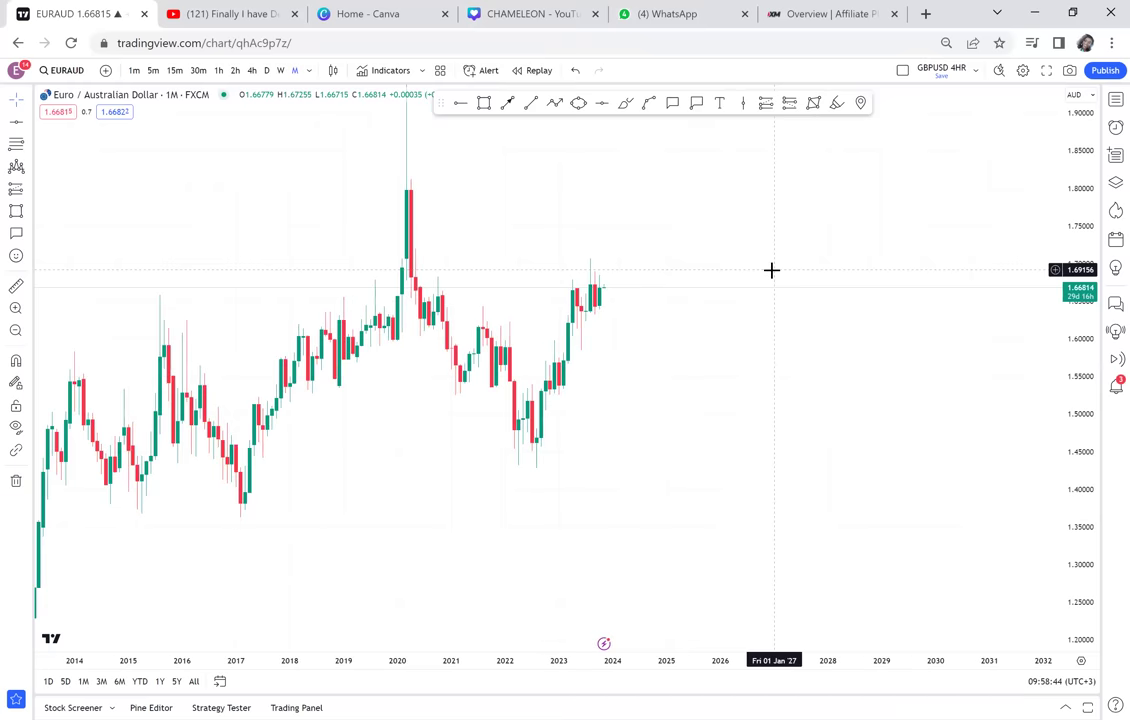
{"action": "scroll", "coordinate": [771, 270], "scroll_direction": "up", "scroll_amount": 1}
{"action": "left_click_drag", "start_coordinate": [1087, 473], "coordinate": [1040, 329]}
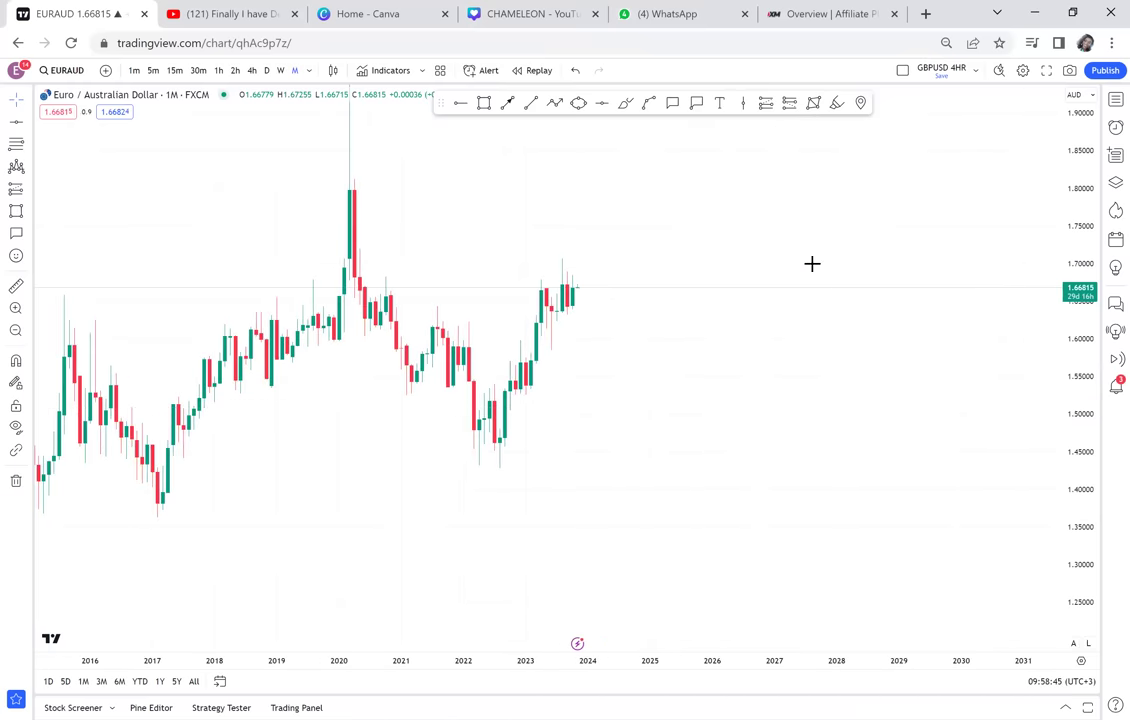
{"action": "left_click_drag", "start_coordinate": [758, 227], "coordinate": [758, 288]}
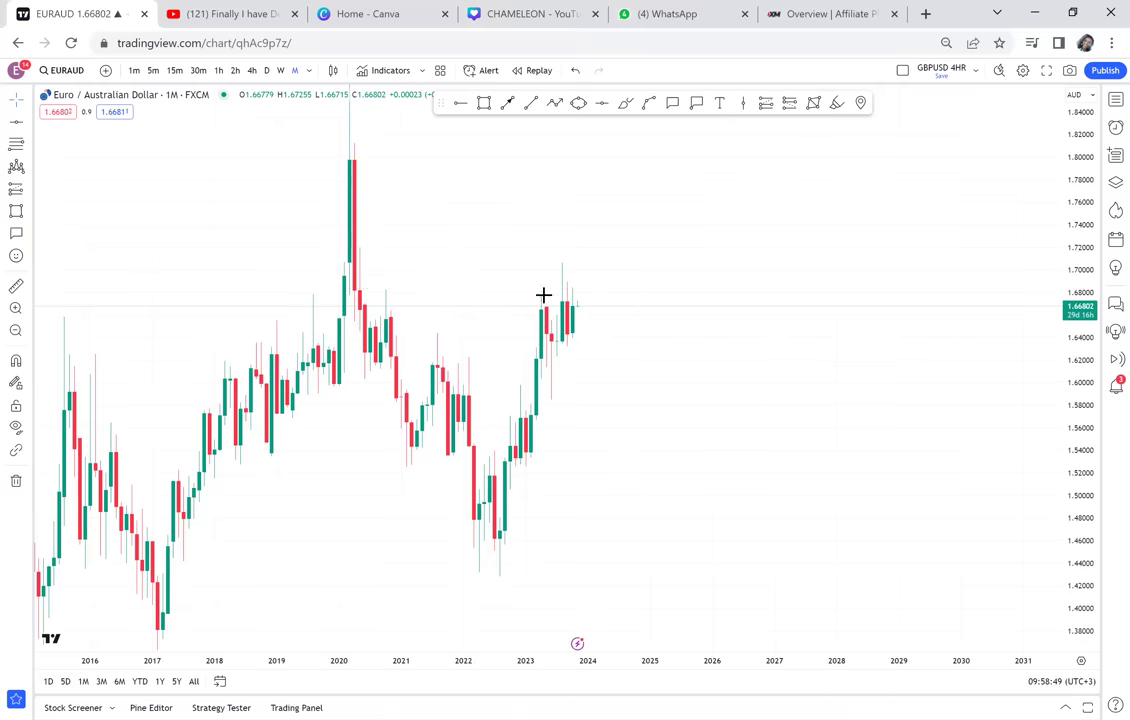
{"action": "left_click", "coordinate": [489, 262]}
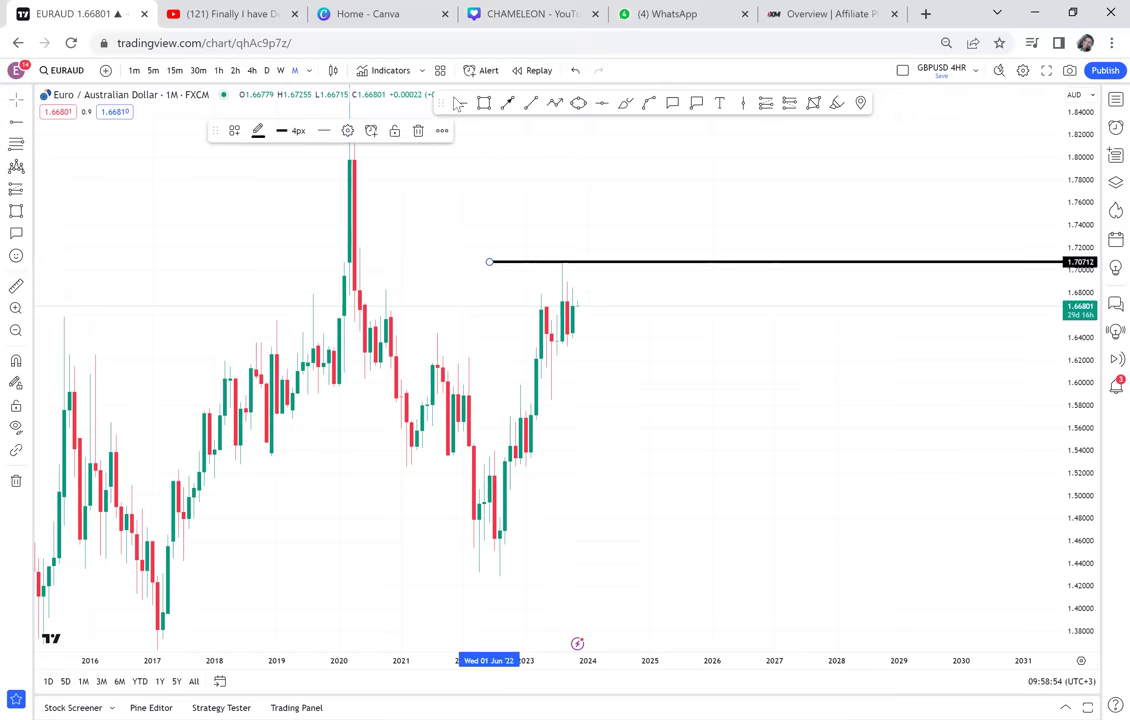
{"action": "left_click", "coordinate": [459, 103]}
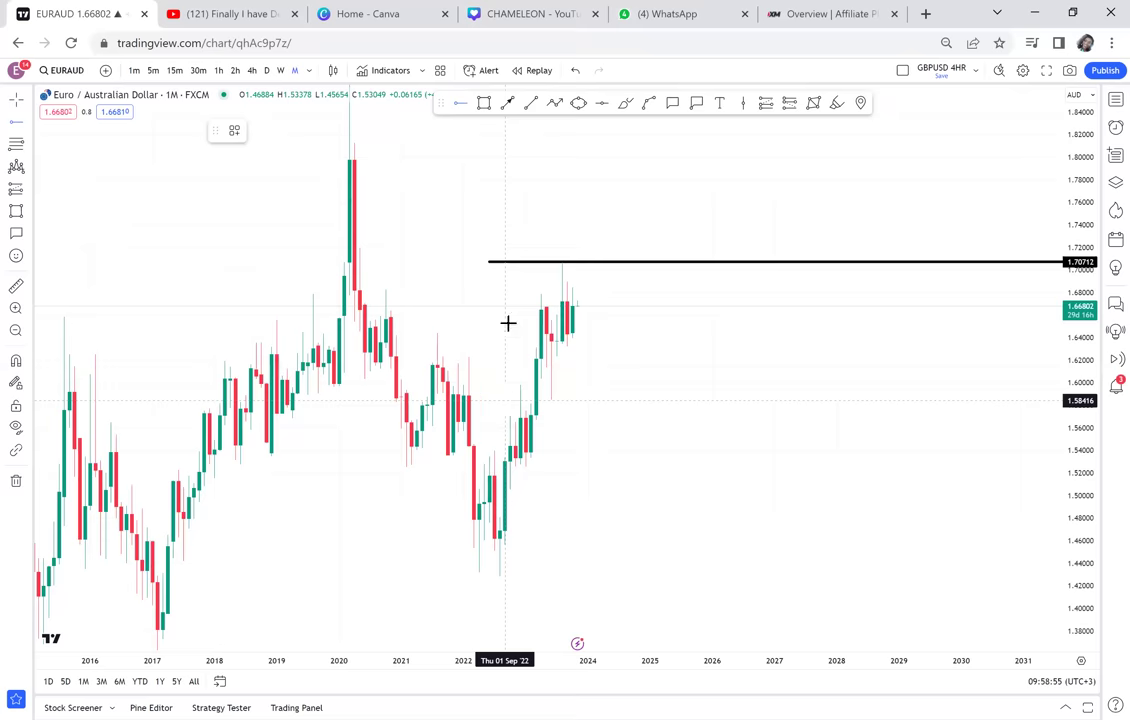
{"action": "left_click", "coordinate": [505, 401]}
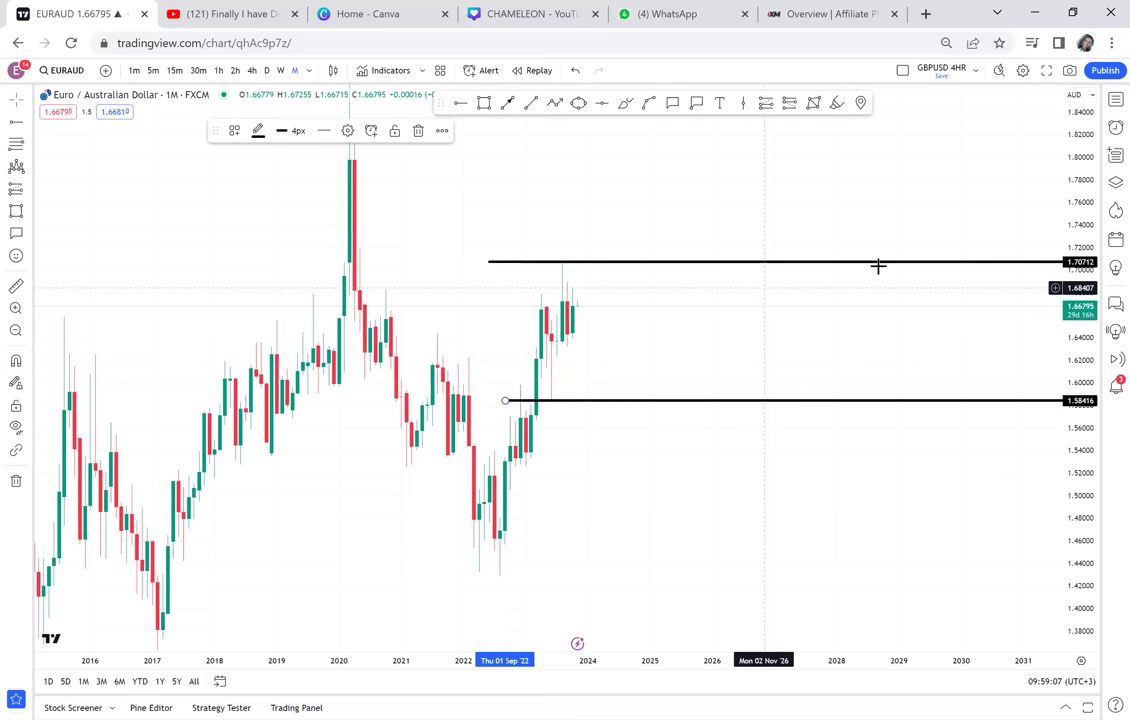
Step: Switch the chart to EURCAD from the watchlist and hide the watchlist
{"action": "left_click", "coordinate": [1114, 100]}
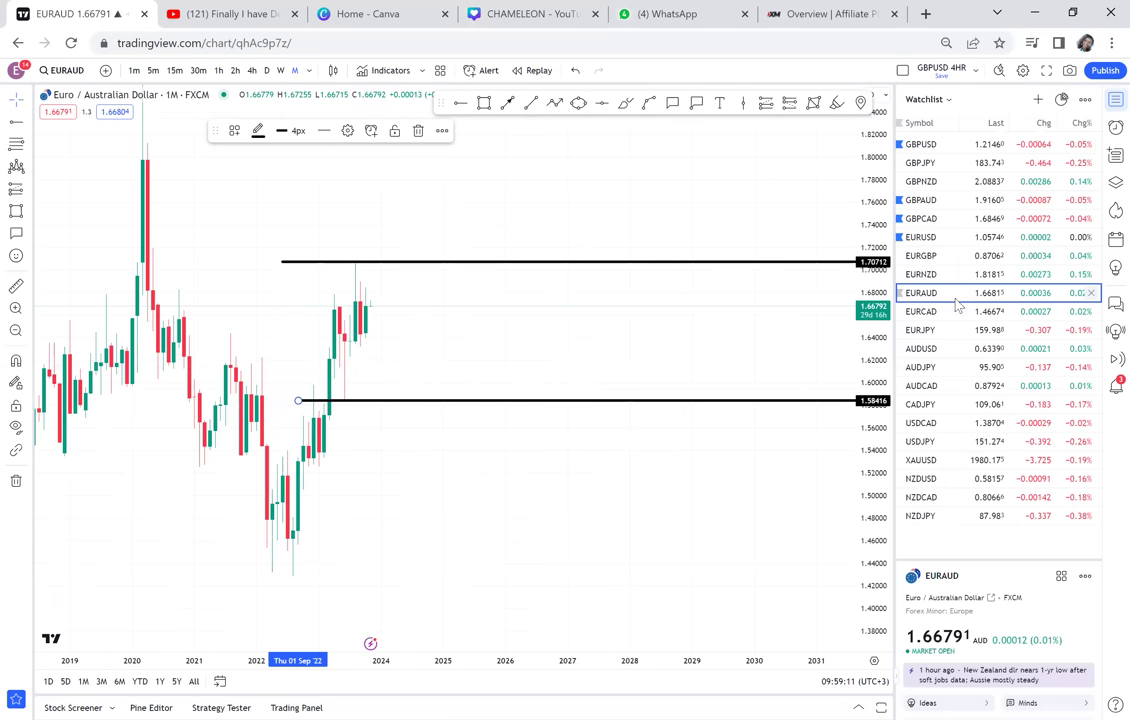
{"action": "left_click", "coordinate": [950, 313]}
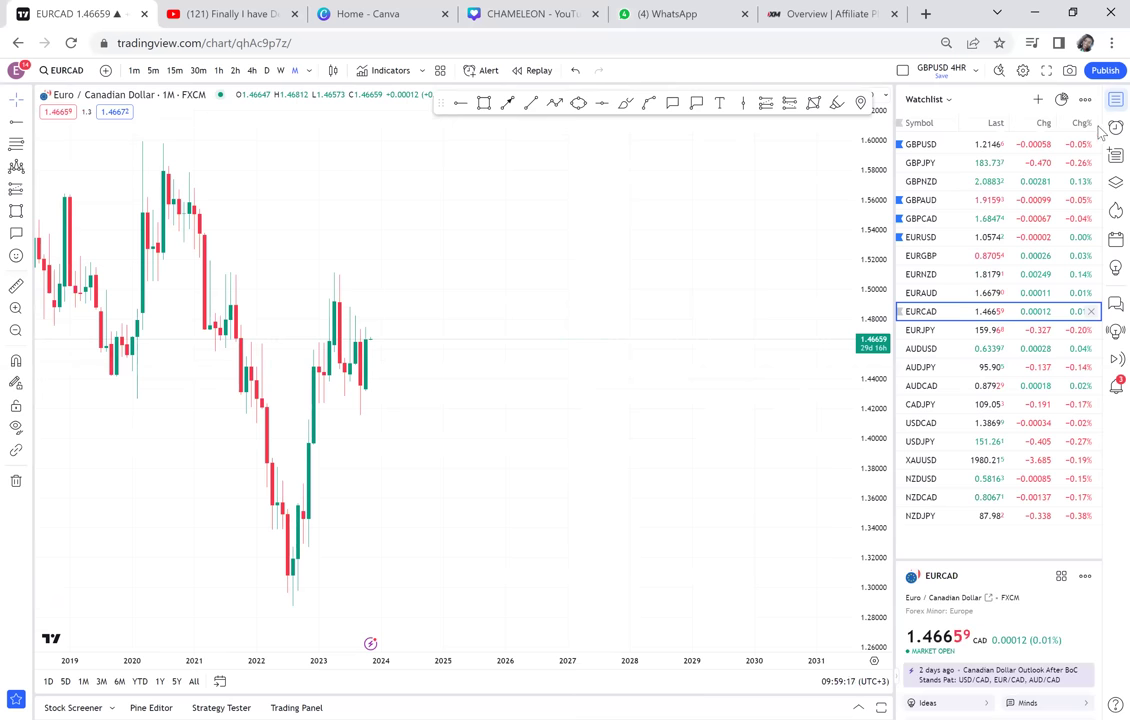
{"action": "left_click", "coordinate": [1114, 100]}
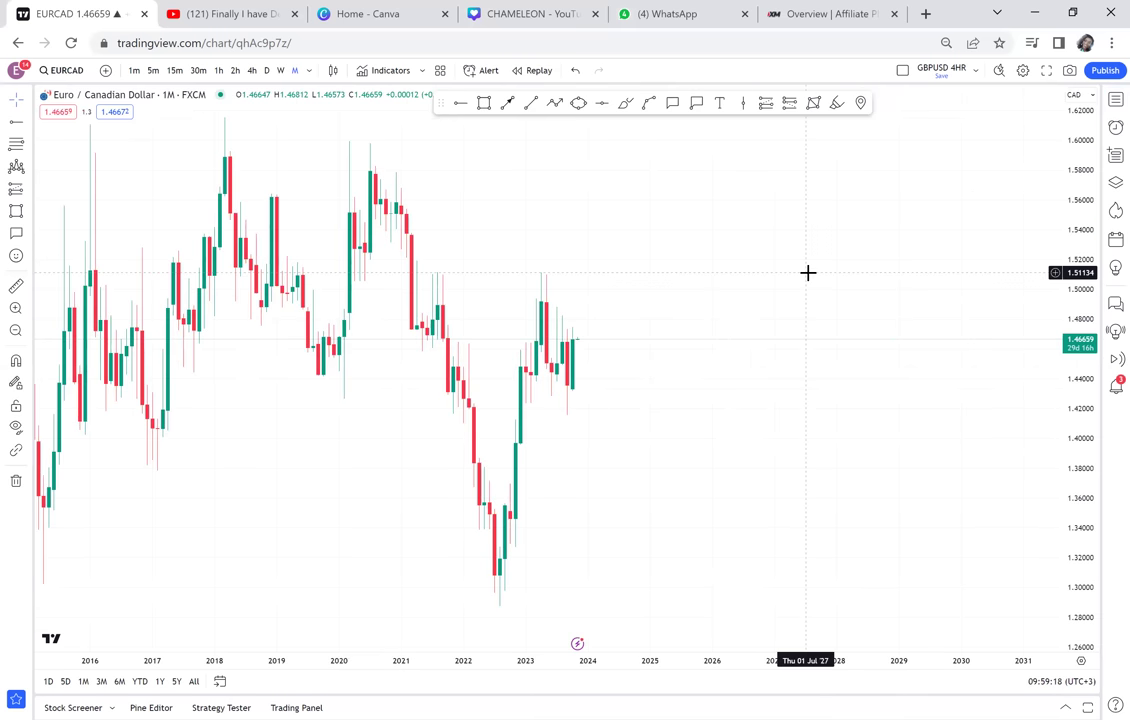
Step: Draw an upward arrow on EURCAD from about 1.29154 in October 2022 to about 1.49375 in June 2024
{"action": "scroll", "coordinate": [807, 270], "scroll_direction": "down", "scroll_amount": 1}
{"action": "left_click_drag", "start_coordinate": [1075, 207], "coordinate": [1037, 282]}
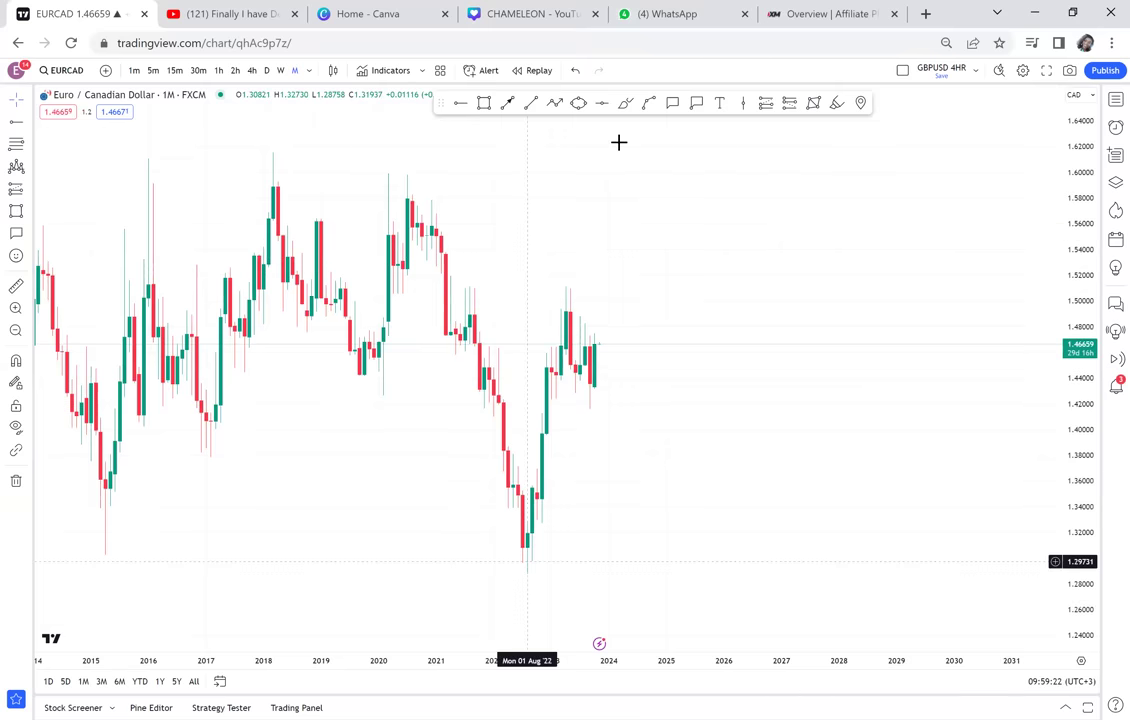
{"action": "left_click", "coordinate": [507, 104]}
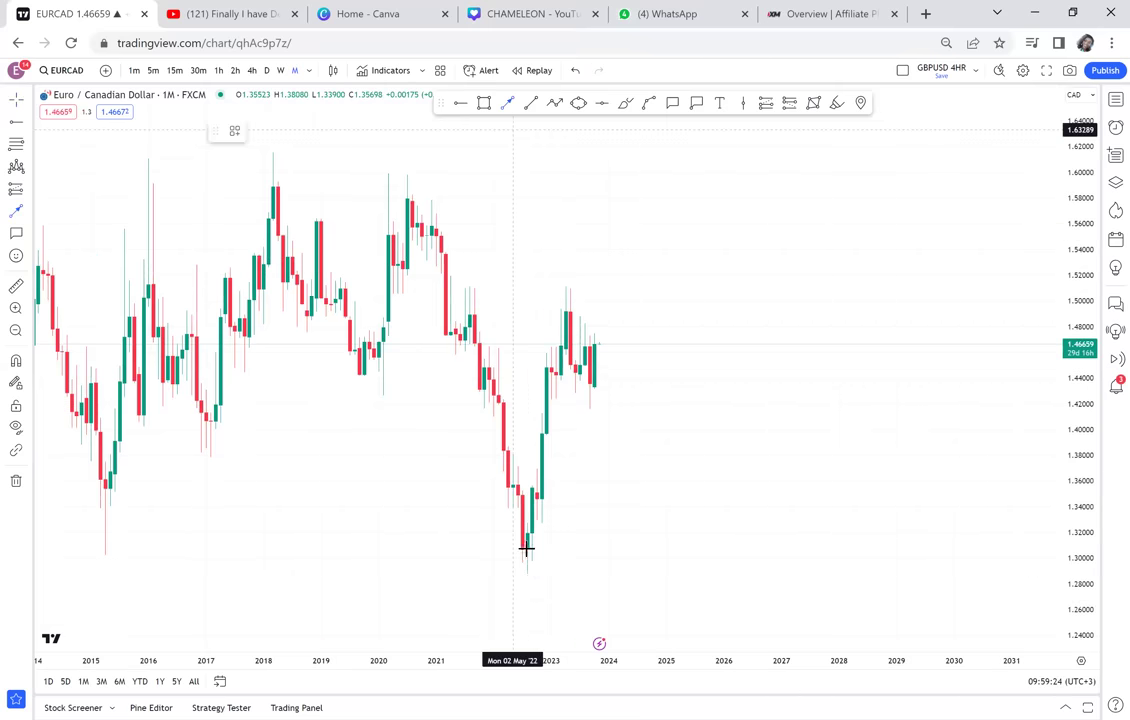
{"action": "left_click", "coordinate": [632, 309]}
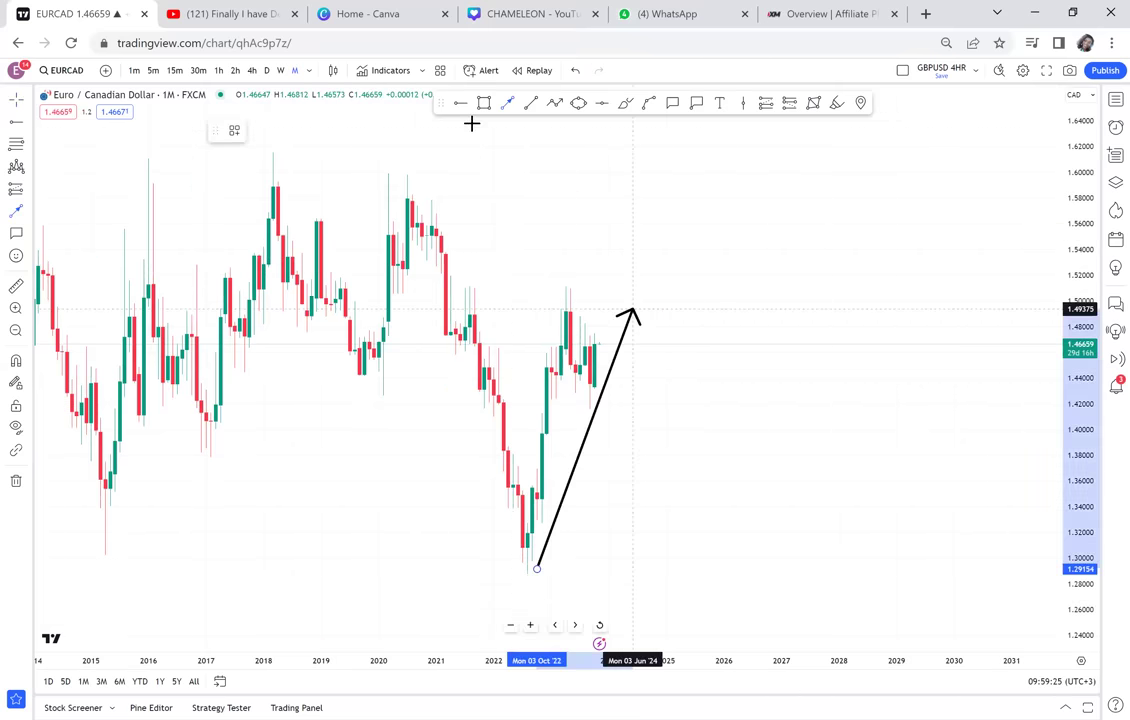
{"action": "left_click", "coordinate": [603, 428]}
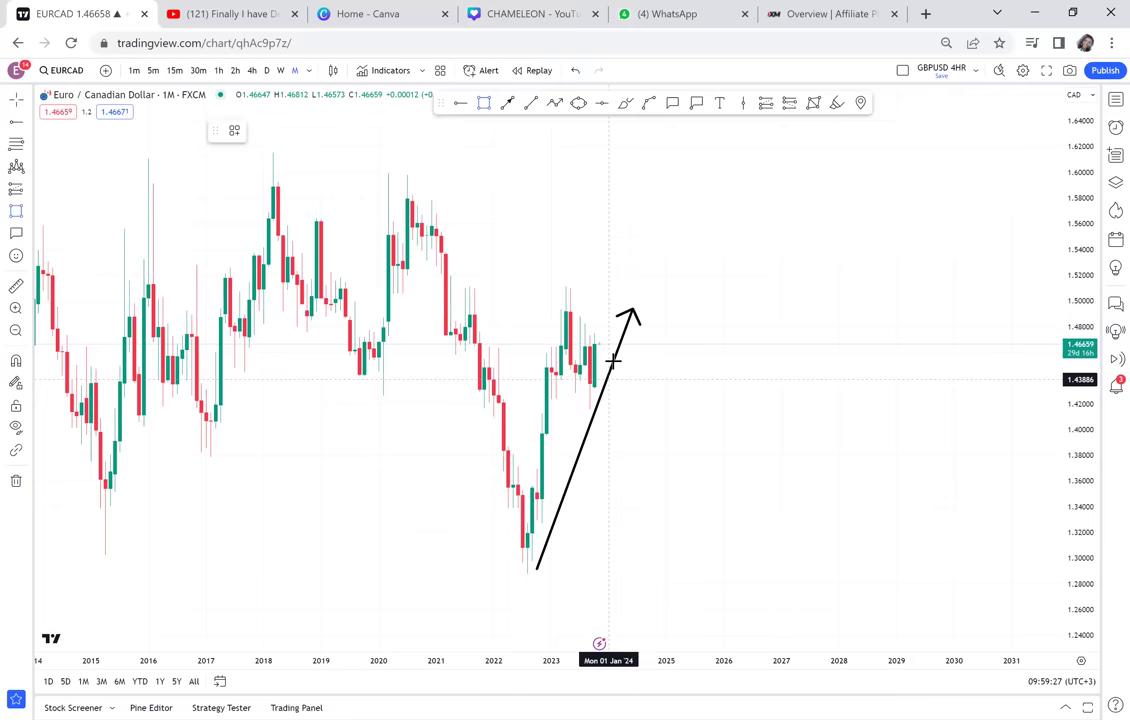
{"action": "left_click", "coordinate": [484, 103]}
{"action": "left_click", "coordinate": [507, 103]}
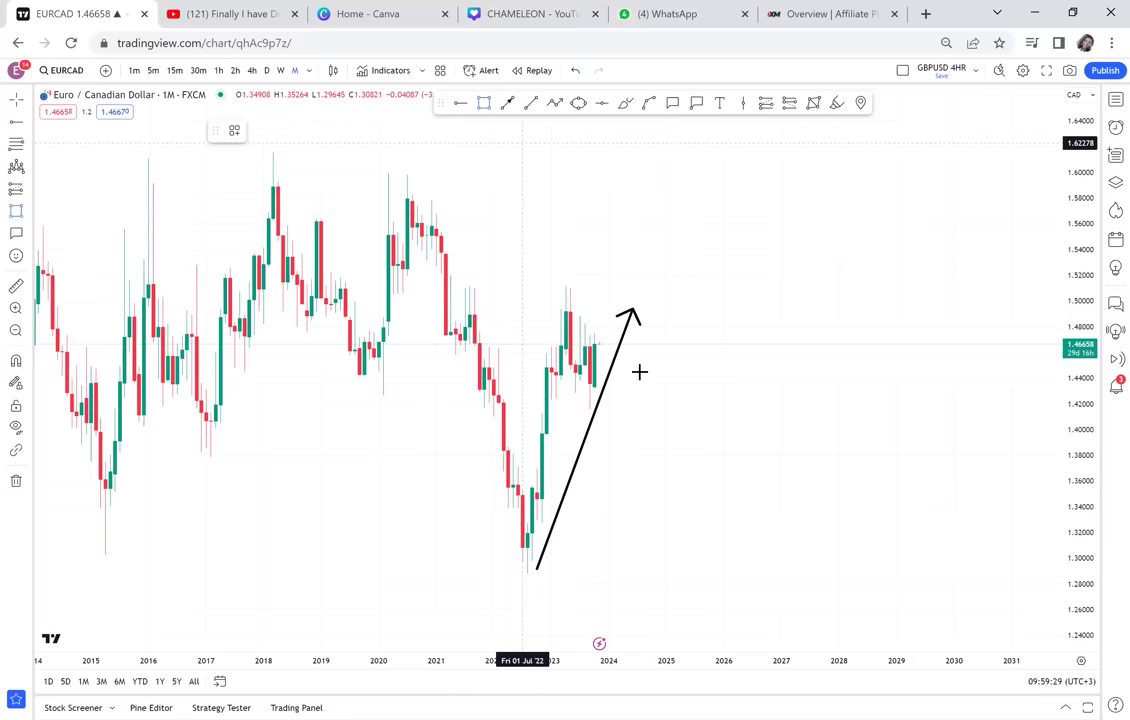
{"action": "left_click_drag", "start_coordinate": [685, 395], "coordinate": [601, 358]}
{"action": "left_click", "coordinate": [600, 357]}
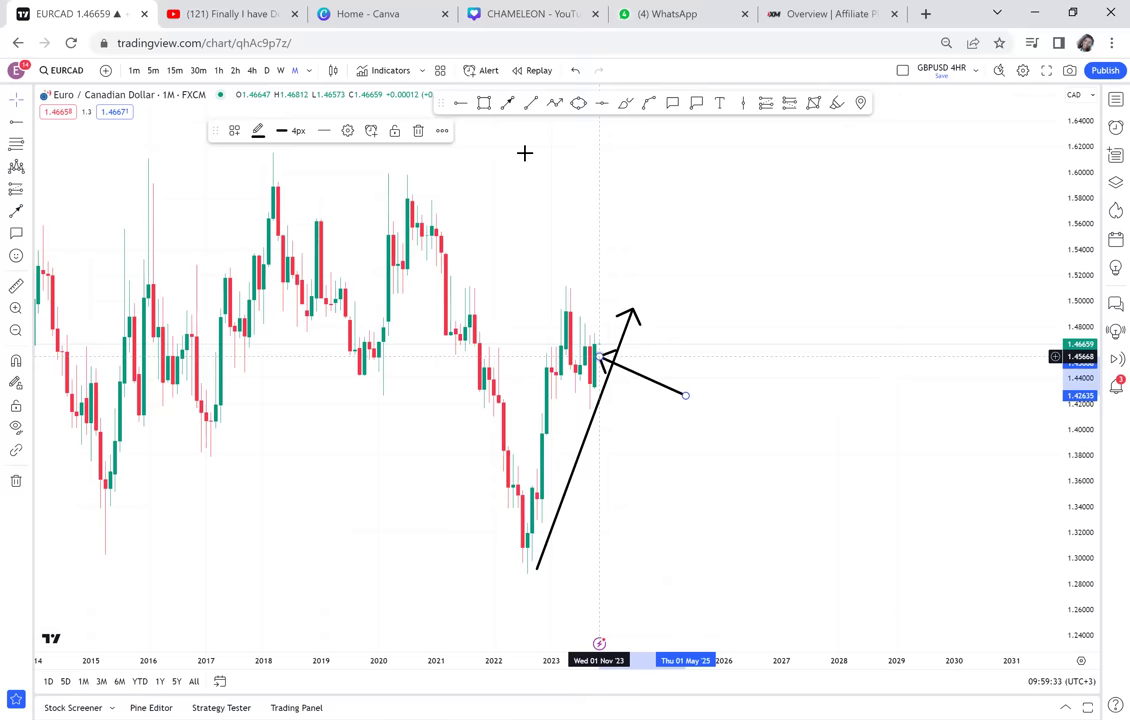
{"action": "key", "text": "Delete"}
Step: Draw EURCAD zone rectangles between about 1.51493 and 1.49856 from October 2020 to August 2024, and 1.43309 and 1.42249 from December 2022 to February 2025
{"action": "left_click", "coordinate": [486, 104]}
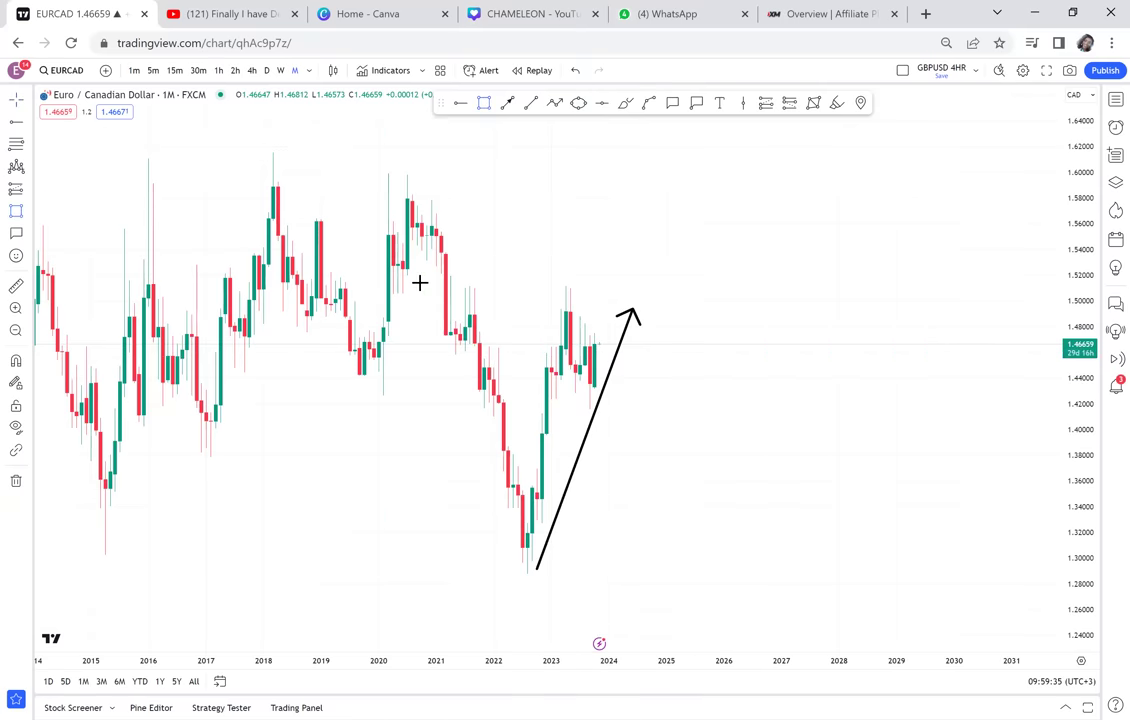
{"action": "left_click", "coordinate": [421, 282]}
{"action": "left_click", "coordinate": [641, 302]}
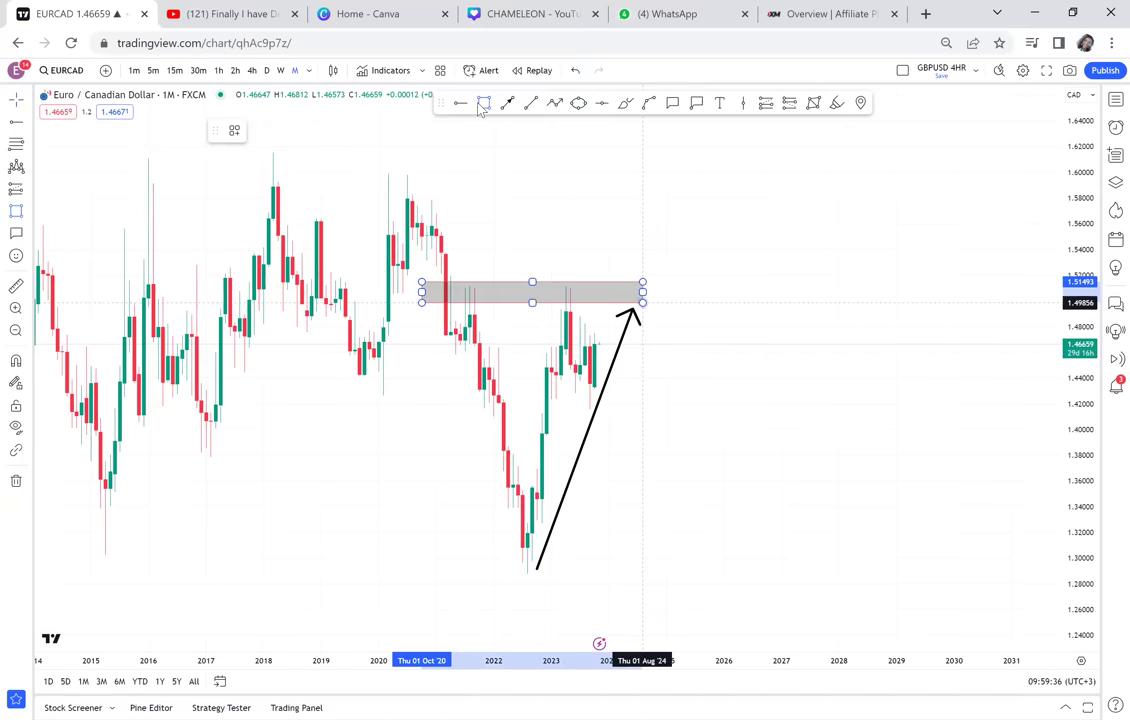
{"action": "left_click", "coordinate": [546, 386]}
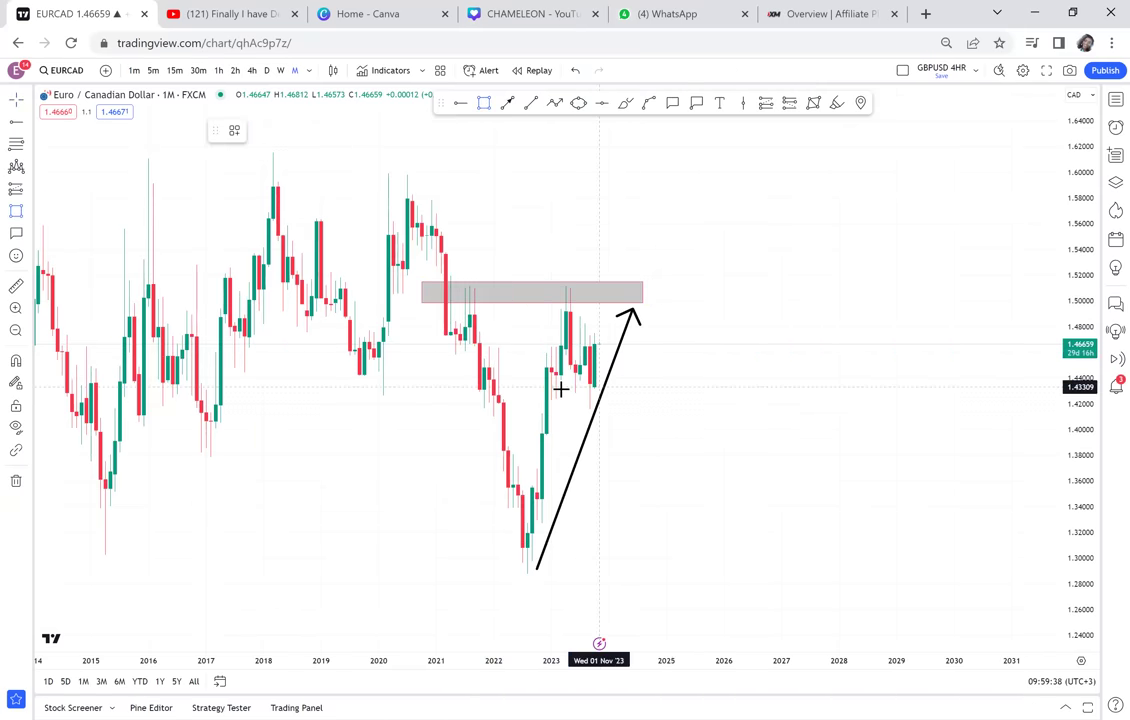
{"action": "left_click", "coordinate": [671, 399]}
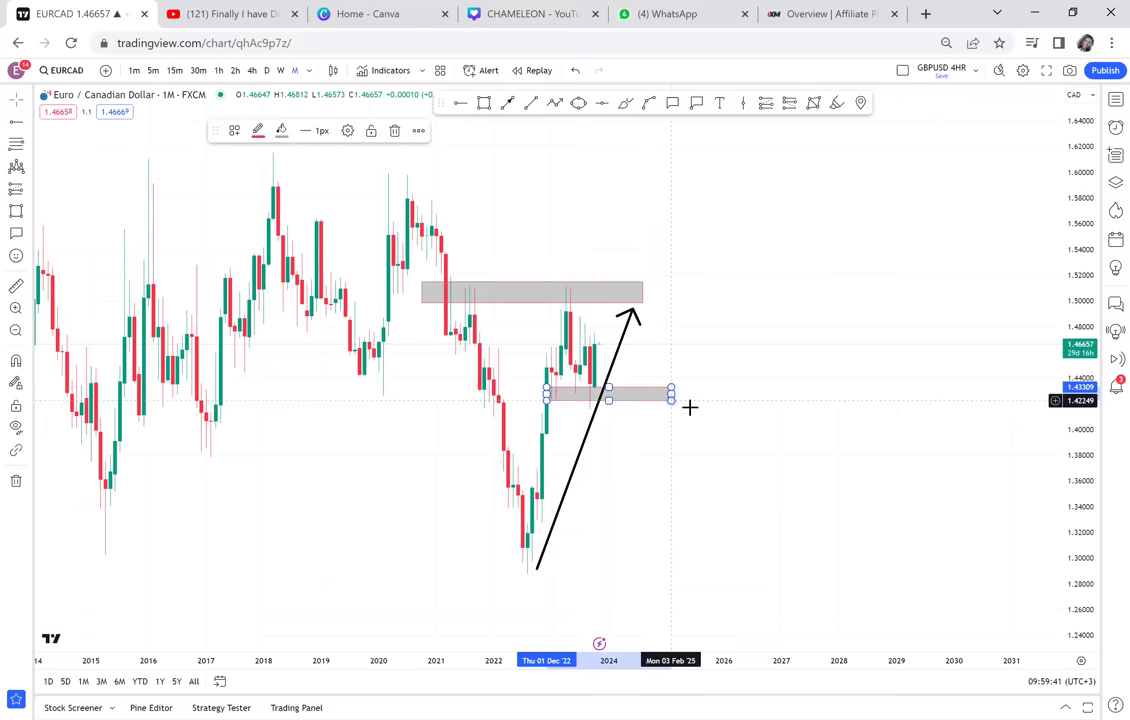
Step: Delete the upward arrow on EURCAD and measure the price range from the lower grey zone to the upper one
{"action": "left_click", "coordinate": [624, 330]}
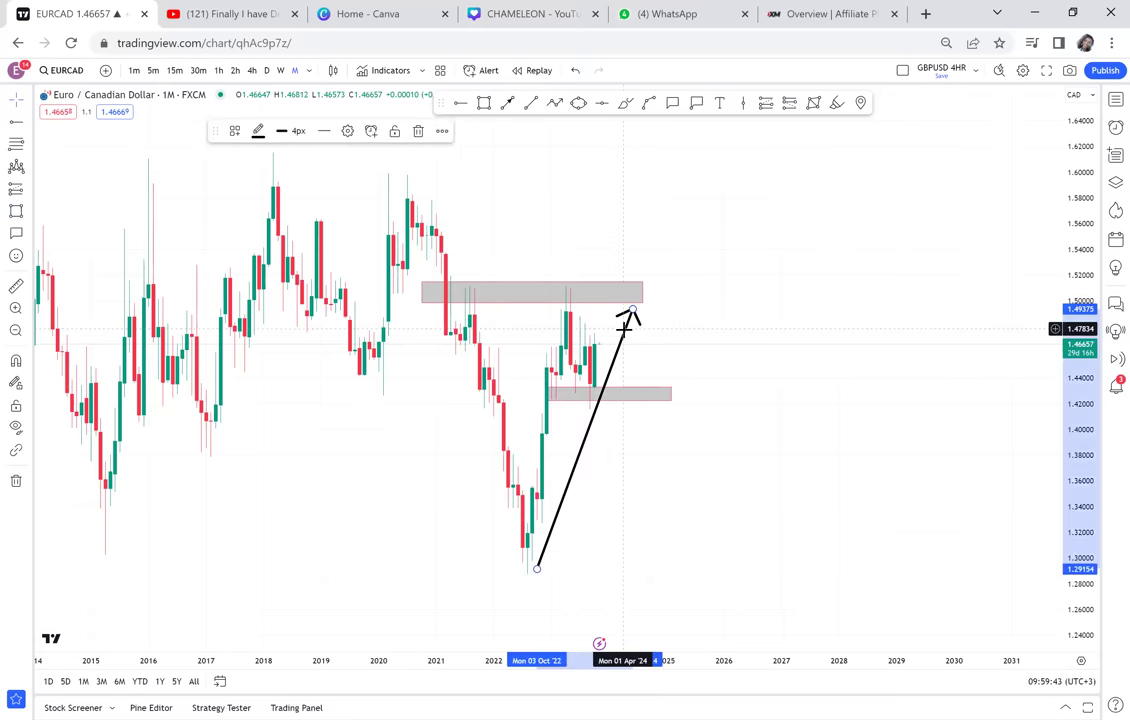
{"action": "key", "text": "Delete"}
{"action": "scroll", "coordinate": [624, 330], "scroll_direction": "up", "scroll_amount": 2}
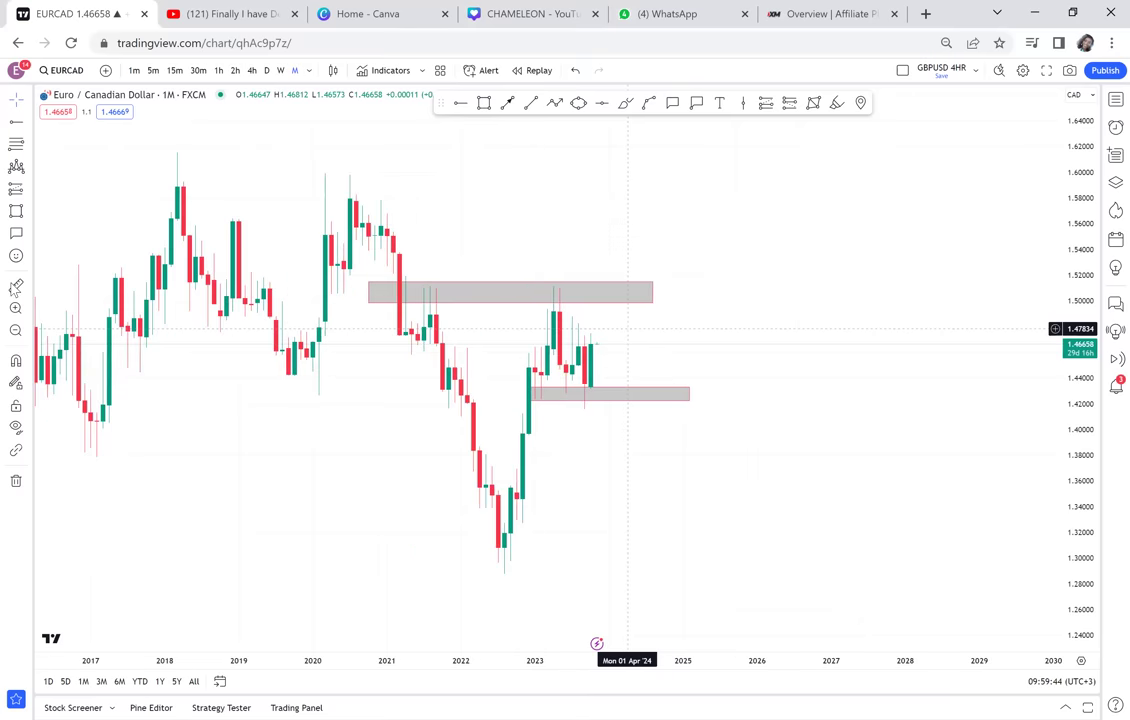
{"action": "left_click", "coordinate": [540, 401]}
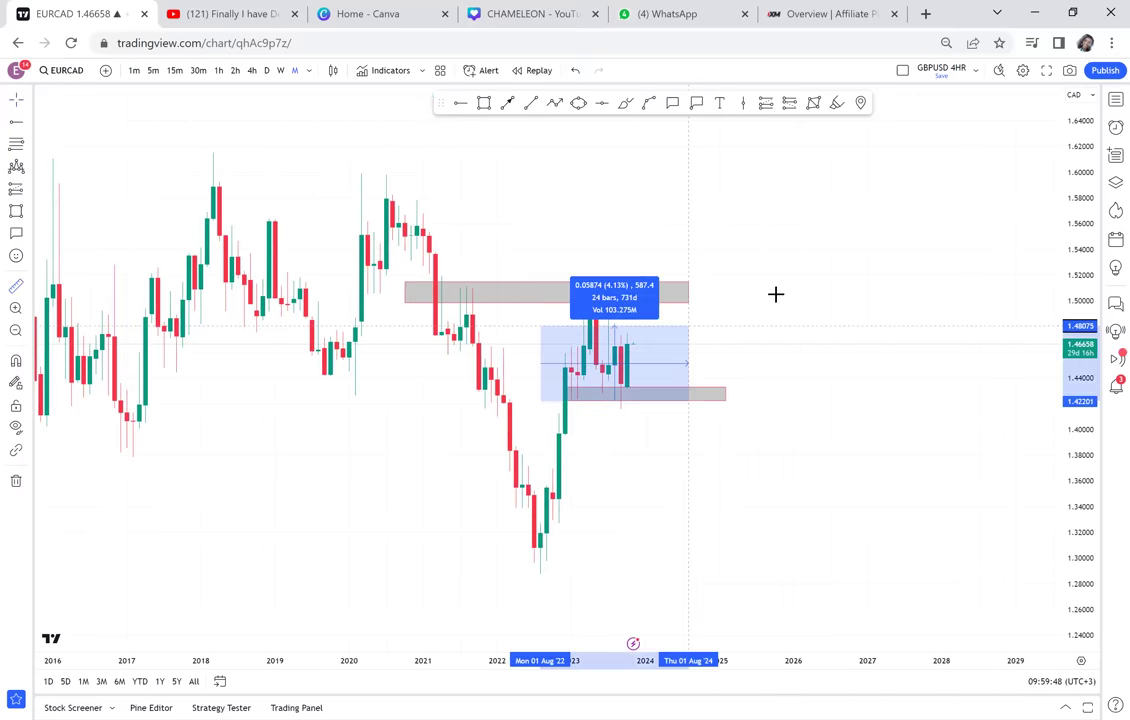
{"action": "left_click", "coordinate": [794, 286]}
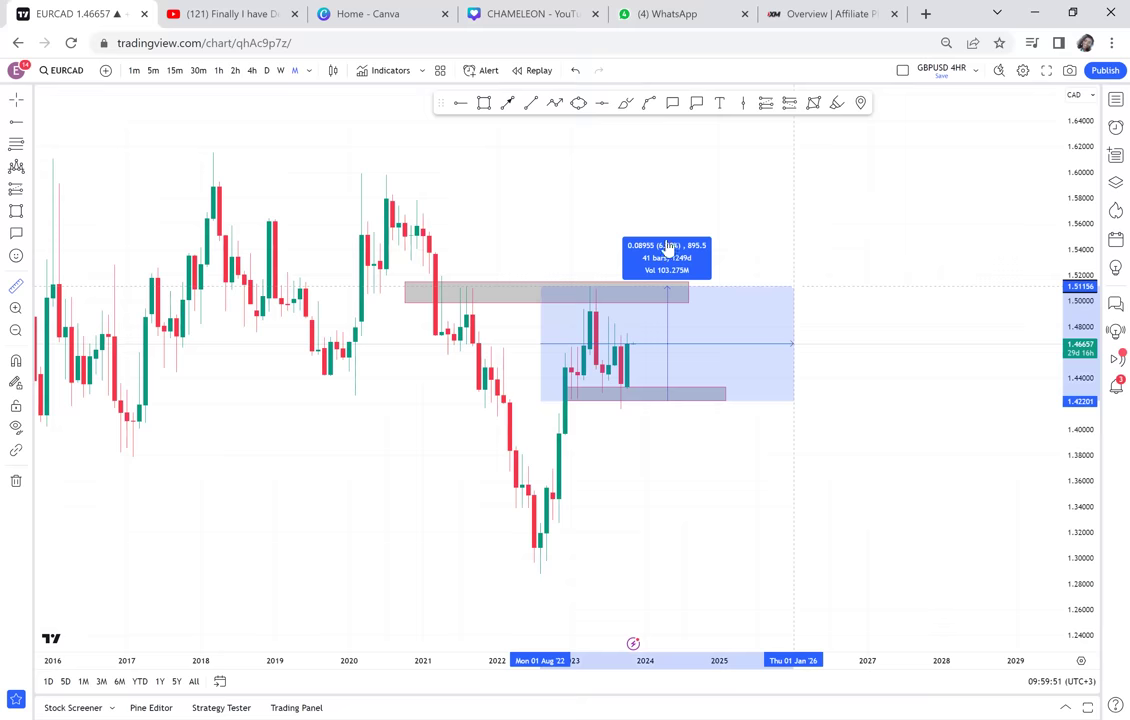
Step: Place a horizontal ray on EURCAD at 1.46871 starting from February 2023
{"action": "left_click", "coordinate": [577, 341]}
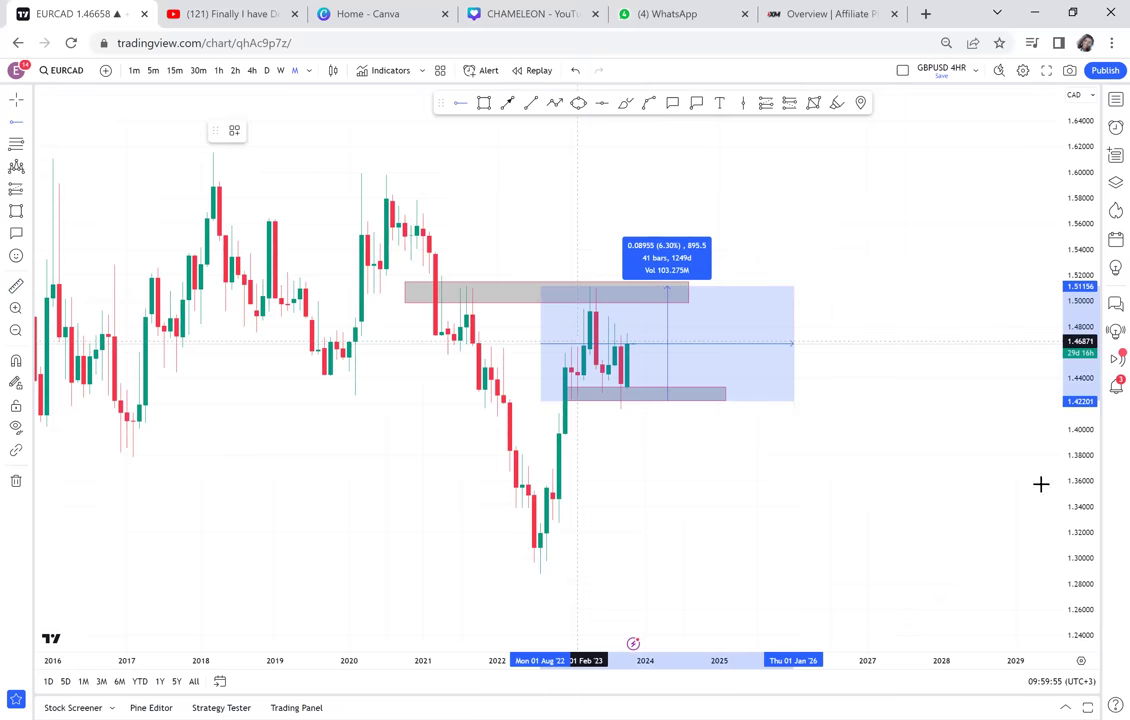
{"action": "scroll", "coordinate": [980, 183], "scroll_direction": "up", "scroll_amount": 3}
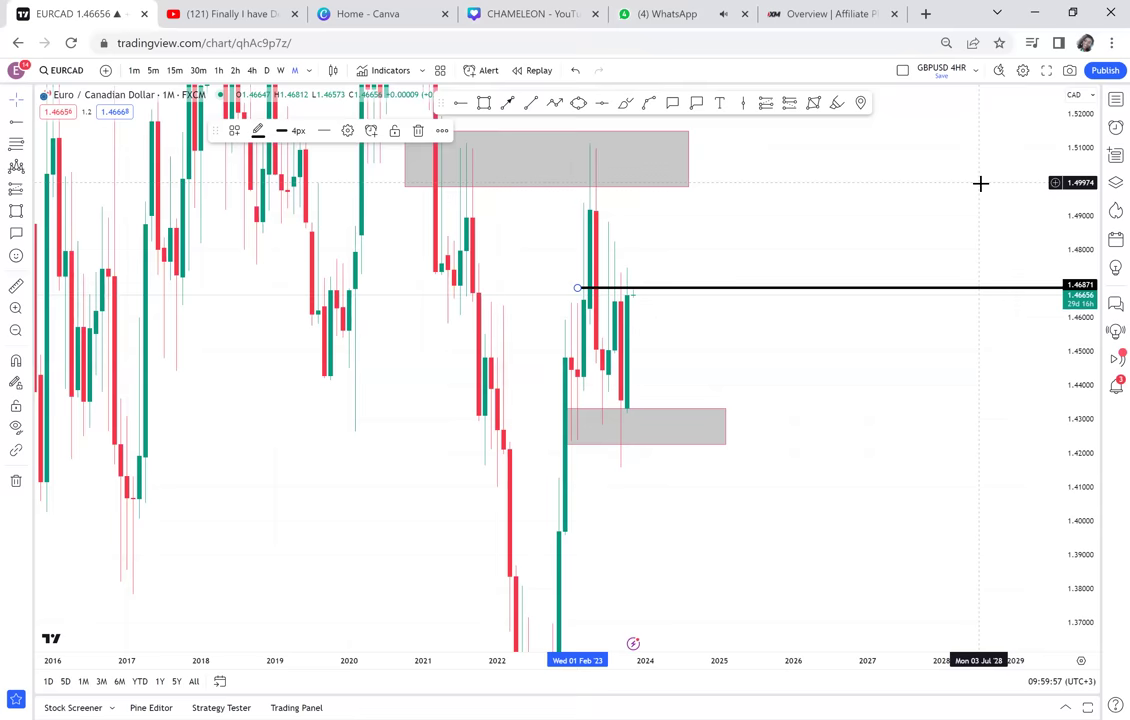
{"action": "scroll", "coordinate": [873, 273], "scroll_direction": "up", "scroll_amount": 2}
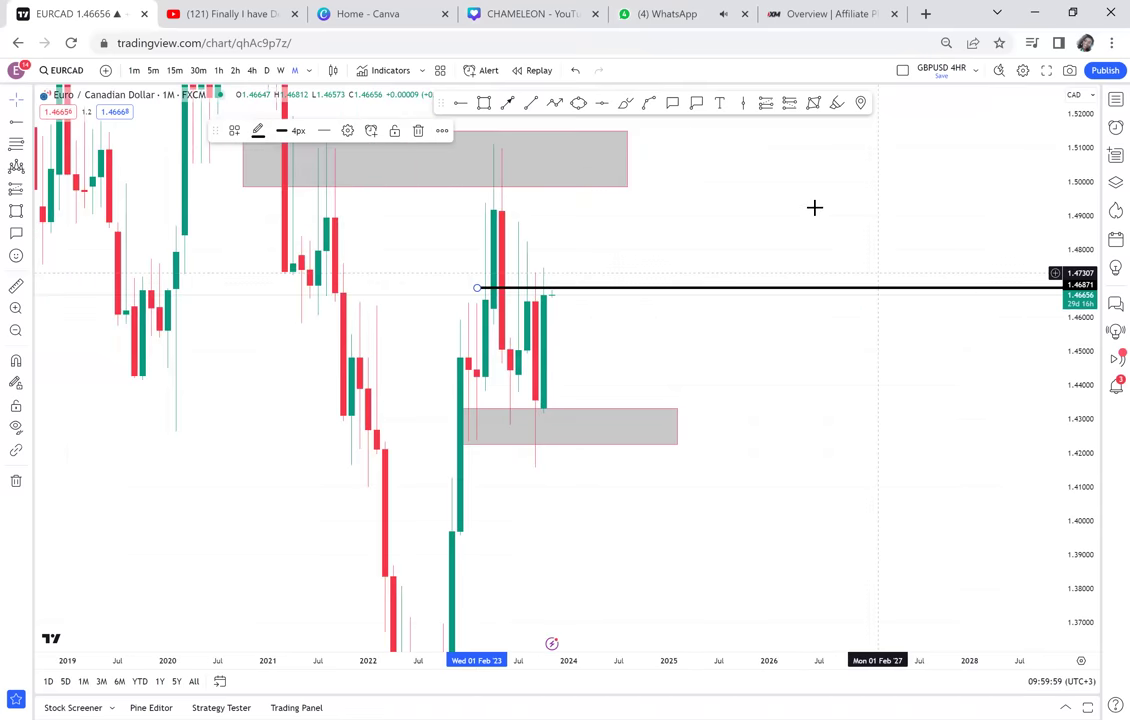
{"action": "scroll", "coordinate": [814, 235], "scroll_direction": "up", "scroll_amount": 2}
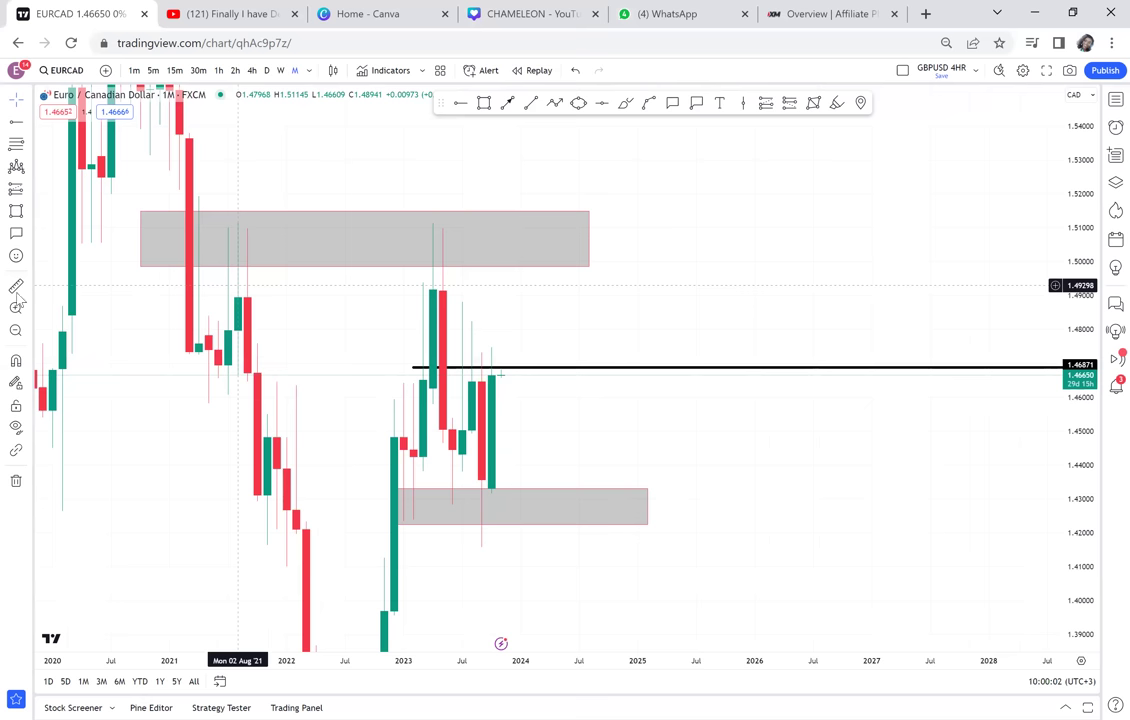
Step: Remeasure the EURCAD range from about 1.42339 in October 2022 to about 1.51125 in May 2026, and clear the measurement
{"action": "left_click", "coordinate": [18, 292]}
{"action": "left_click", "coordinate": [395, 497]}
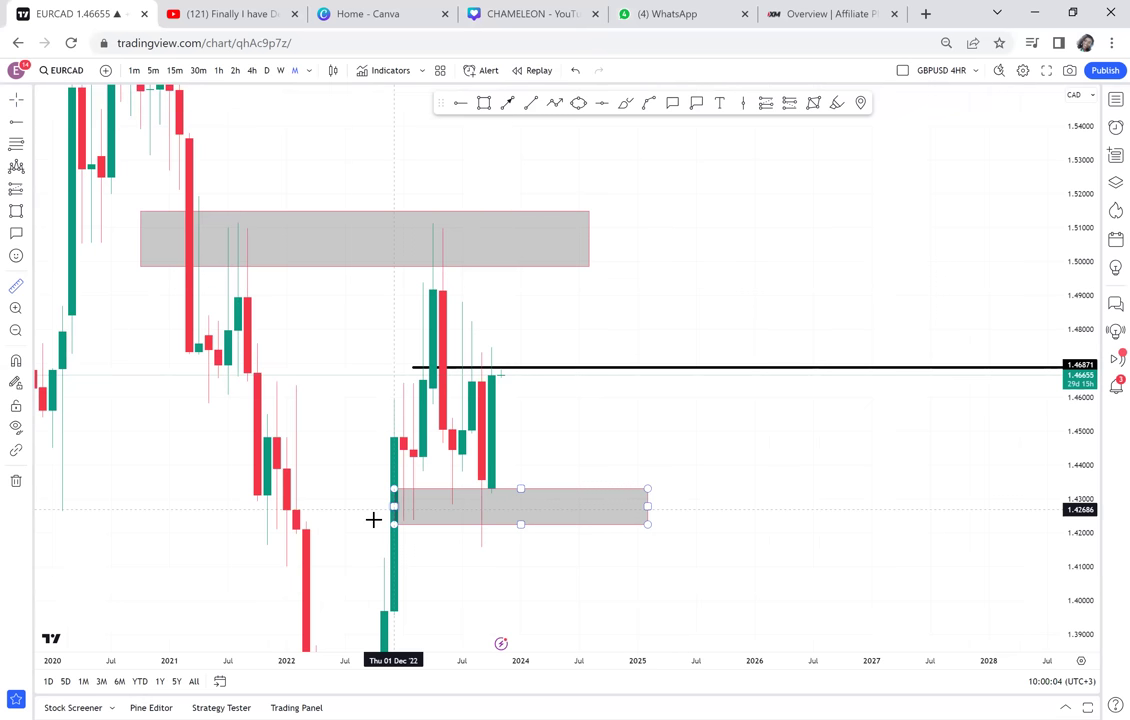
{"action": "left_click", "coordinate": [372, 520]}
{"action": "left_click", "coordinate": [373, 522]}
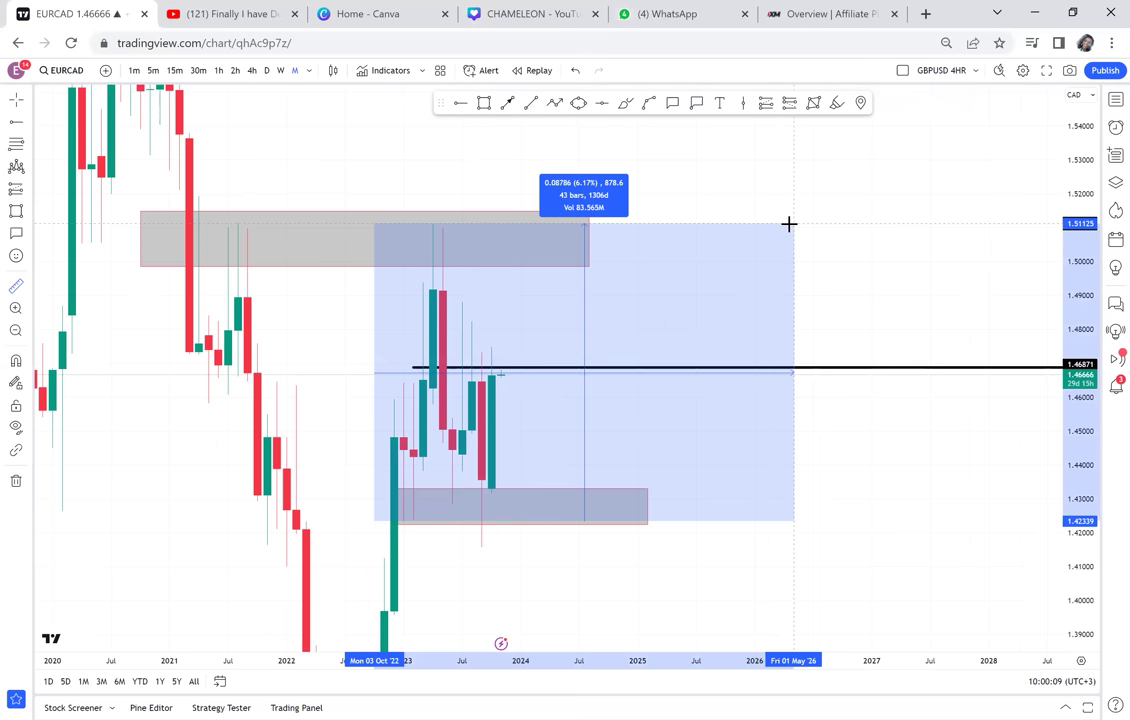
{"action": "left_click", "coordinate": [789, 224]}
{"action": "left_click", "coordinate": [894, 308]}
{"action": "scroll", "coordinate": [1004, 270], "scroll_direction": "down", "scroll_amount": 2}
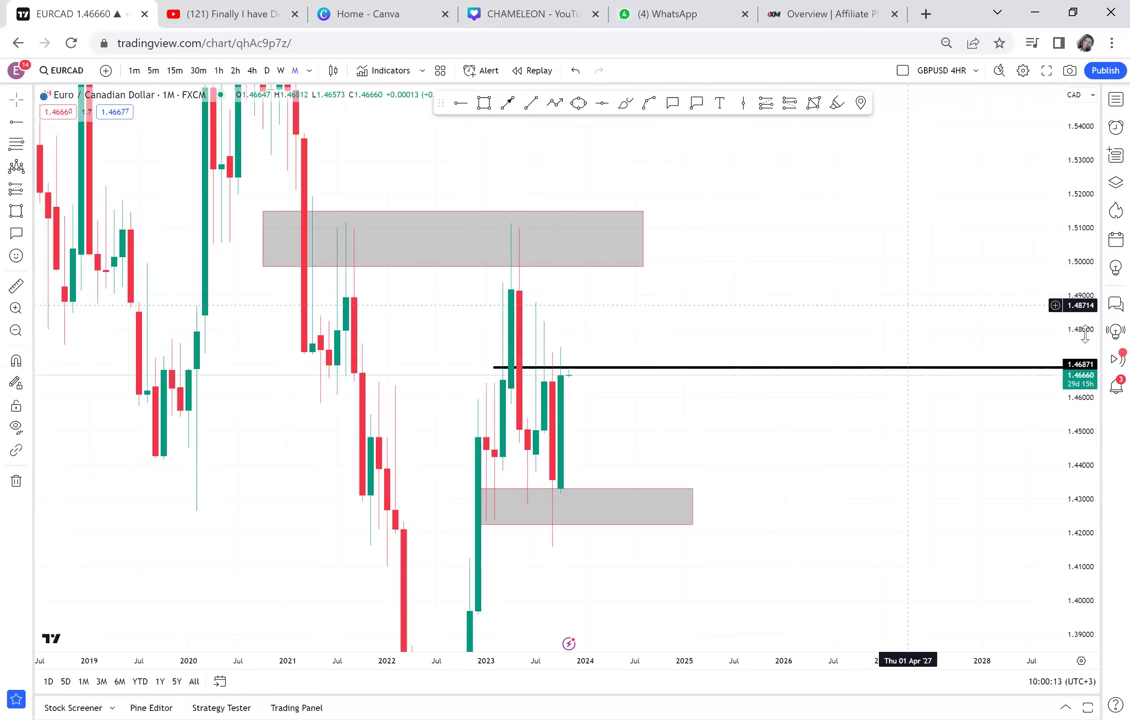
Step: Switch the chart to EURJPY from the watchlist and hide the watchlist
{"action": "scroll", "coordinate": [1085, 336], "scroll_direction": "down", "scroll_amount": 2}
{"action": "left_click", "coordinate": [1114, 100]}
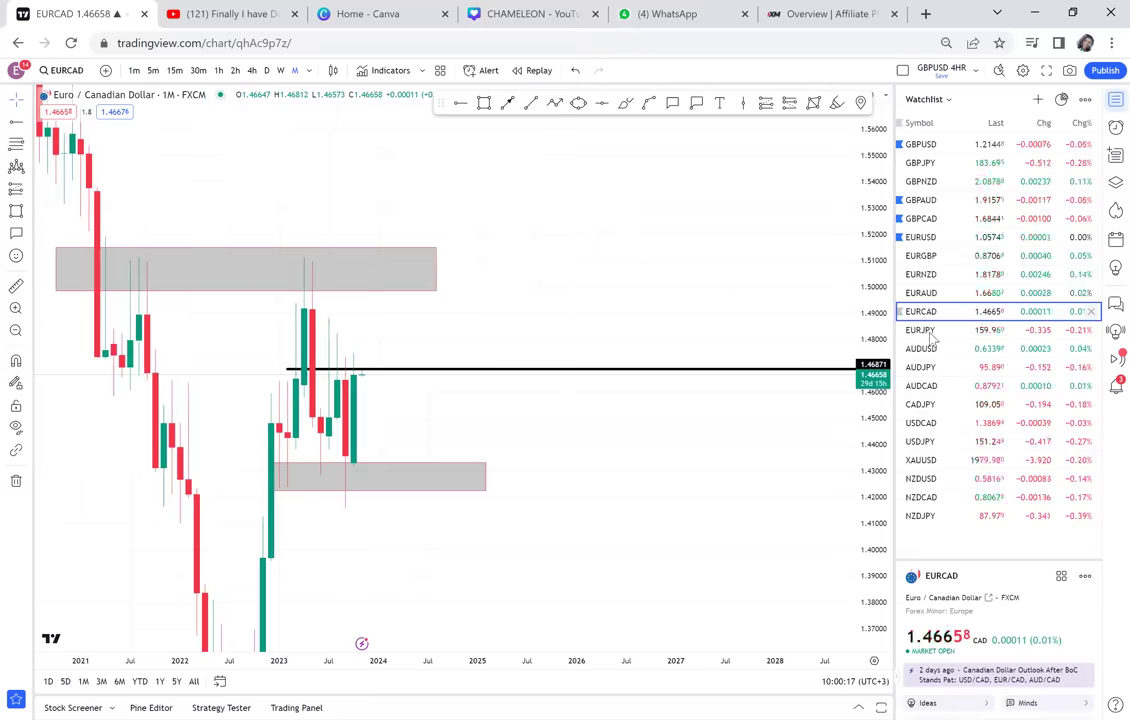
{"action": "left_click", "coordinate": [925, 331]}
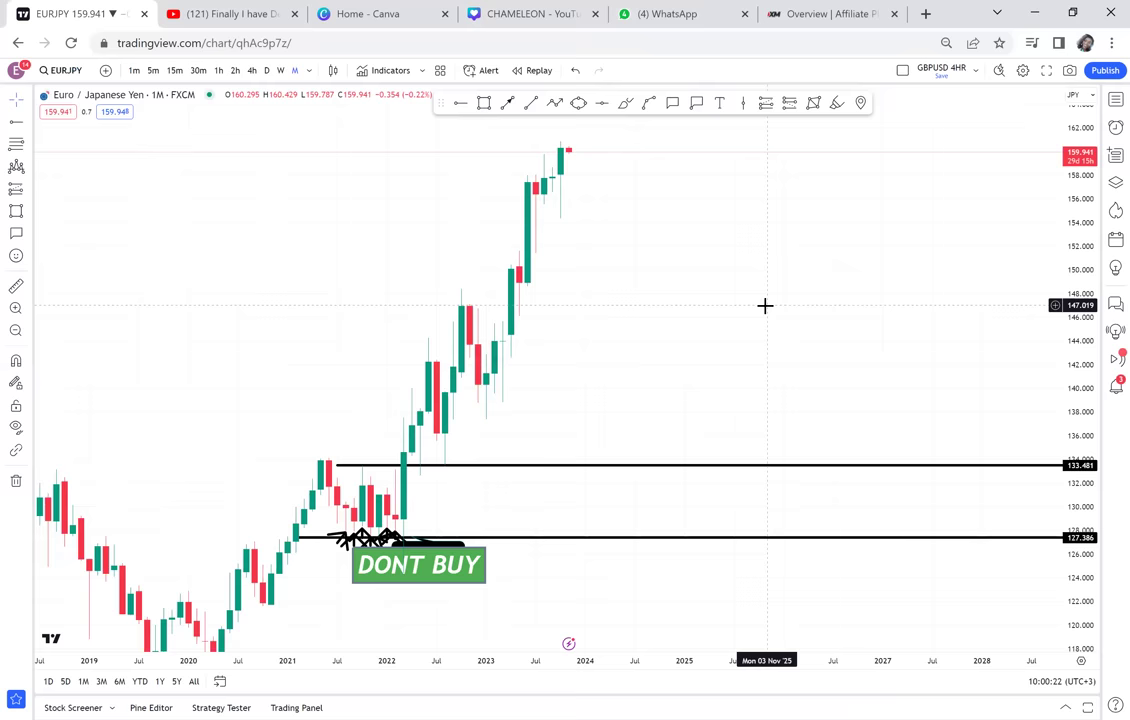
Step: Remove all 11 existing drawings from the EURJPY chart
{"action": "scroll", "coordinate": [765, 306], "scroll_direction": "down", "scroll_amount": 2}
{"action": "left_click_drag", "start_coordinate": [765, 313], "coordinate": [766, 323]}
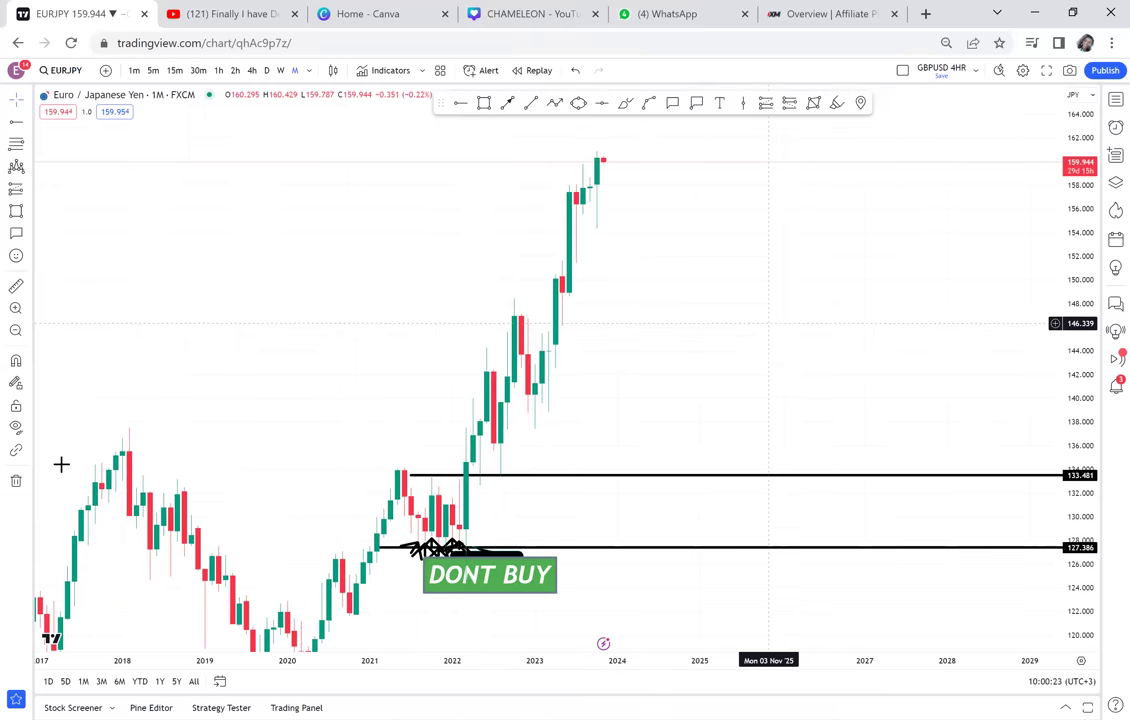
{"action": "left_click", "coordinate": [27, 480]}
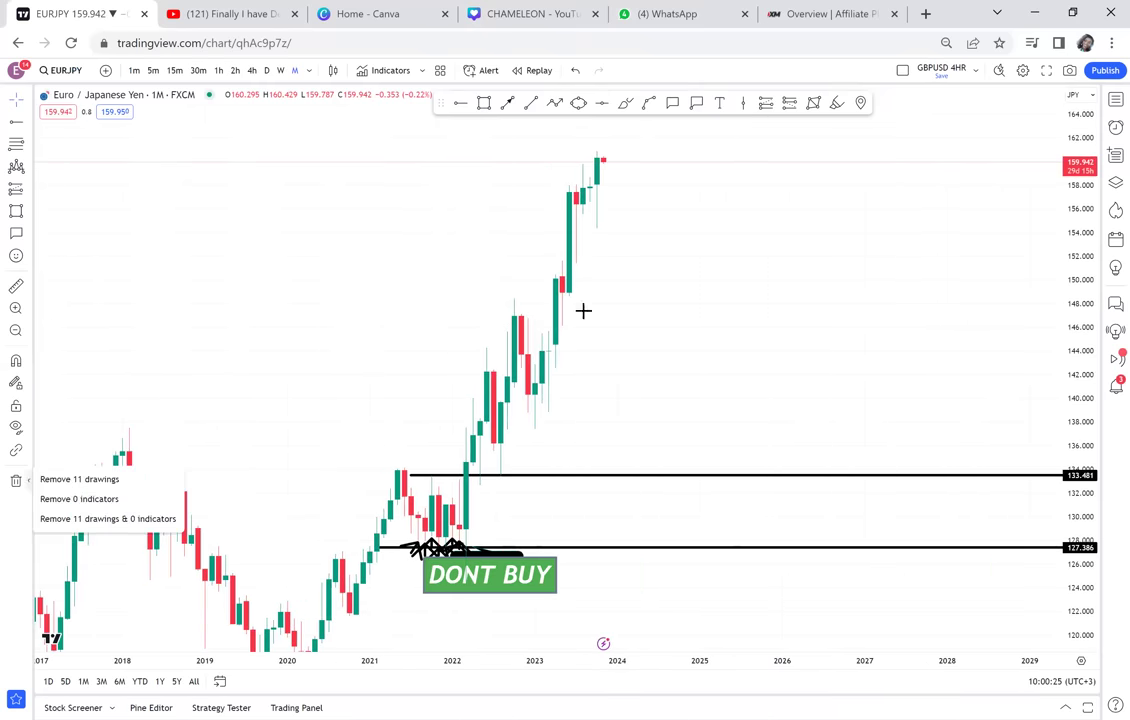
{"action": "left_click_drag", "start_coordinate": [583, 311], "coordinate": [603, 452]}
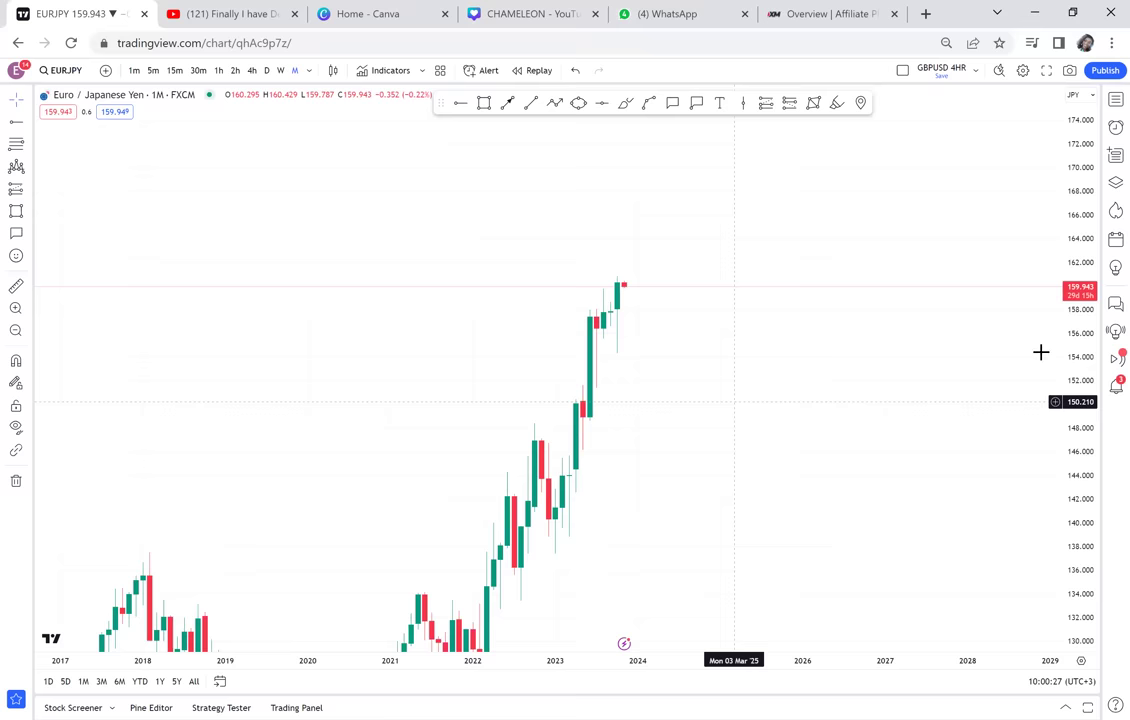
Step: Place horizontal rays on EURJPY at 159.683 starting from October 2021 and at 151.385 starting from May 2022
{"action": "left_click_drag", "start_coordinate": [906, 213], "coordinate": [782, 315]}
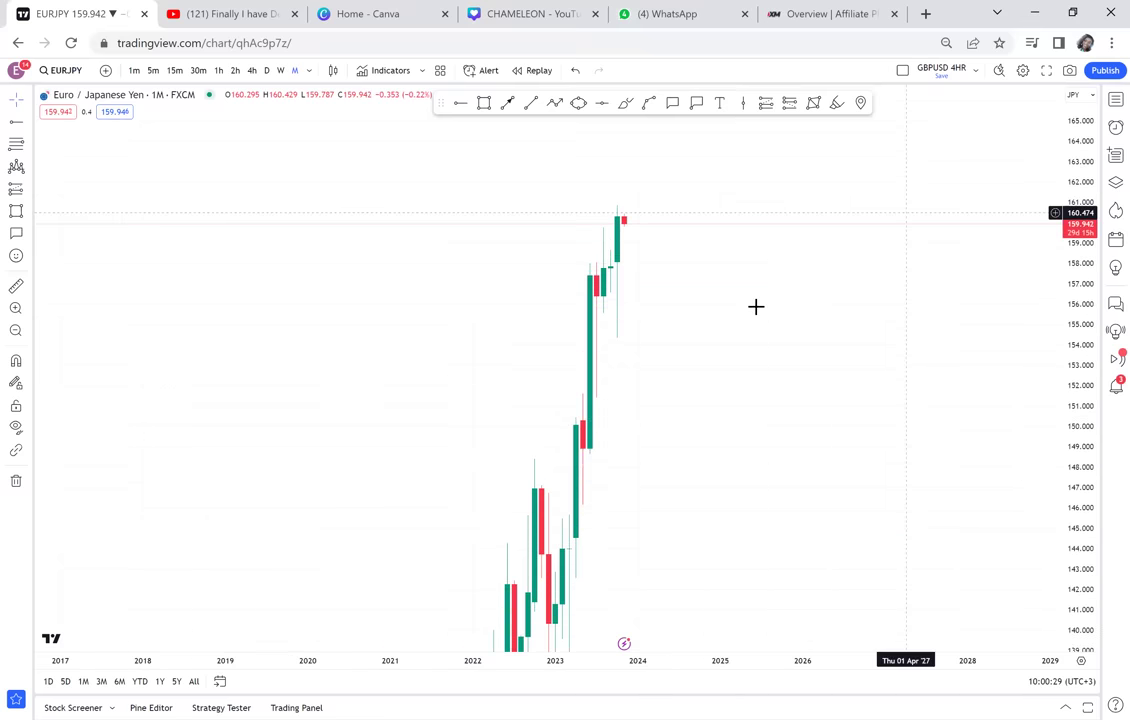
{"action": "scroll", "coordinate": [755, 305], "scroll_direction": "up", "scroll_amount": 1}
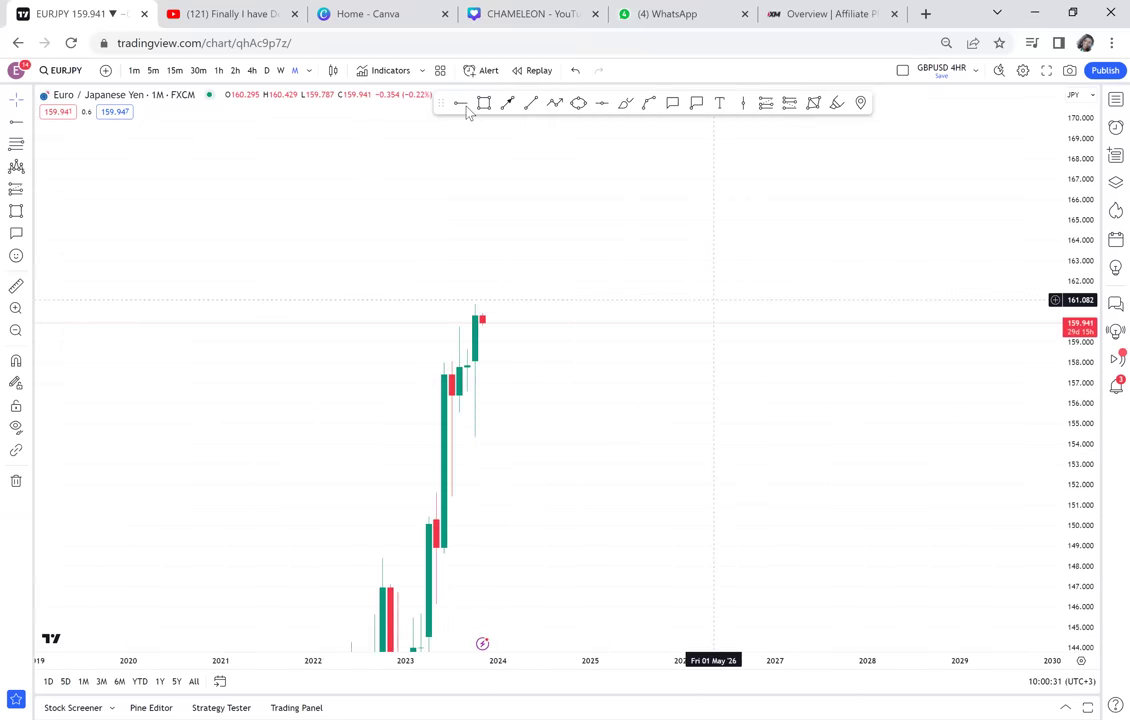
{"action": "left_click", "coordinate": [321, 330]}
{"action": "left_click_drag", "start_coordinate": [321, 329], "coordinate": [291, 330]}
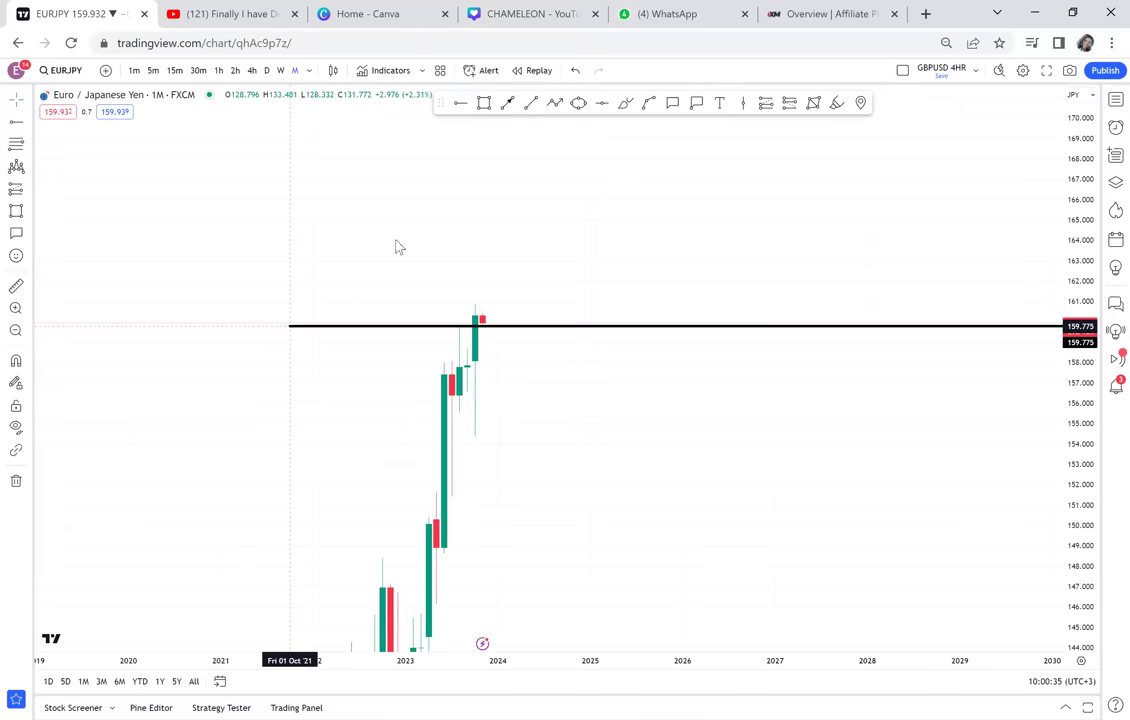
{"action": "left_click", "coordinate": [360, 504]}
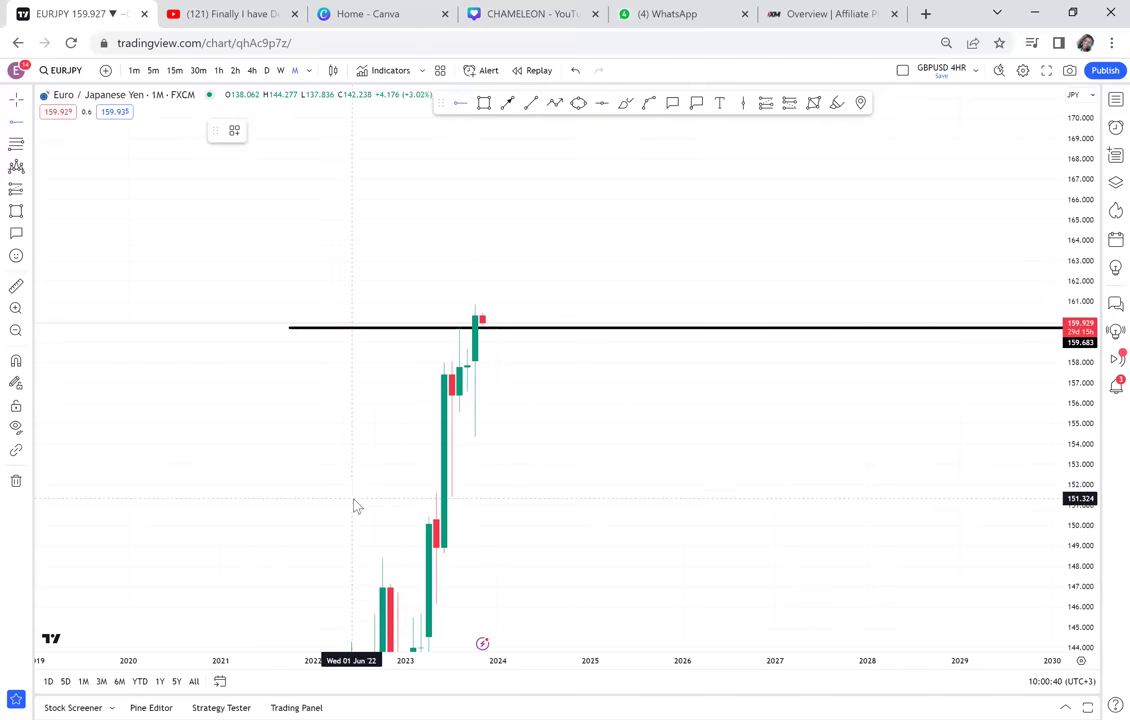
{"action": "key", "text": "alt+j"}
{"action": "left_click_drag", "start_coordinate": [349, 499], "coordinate": [343, 497]}
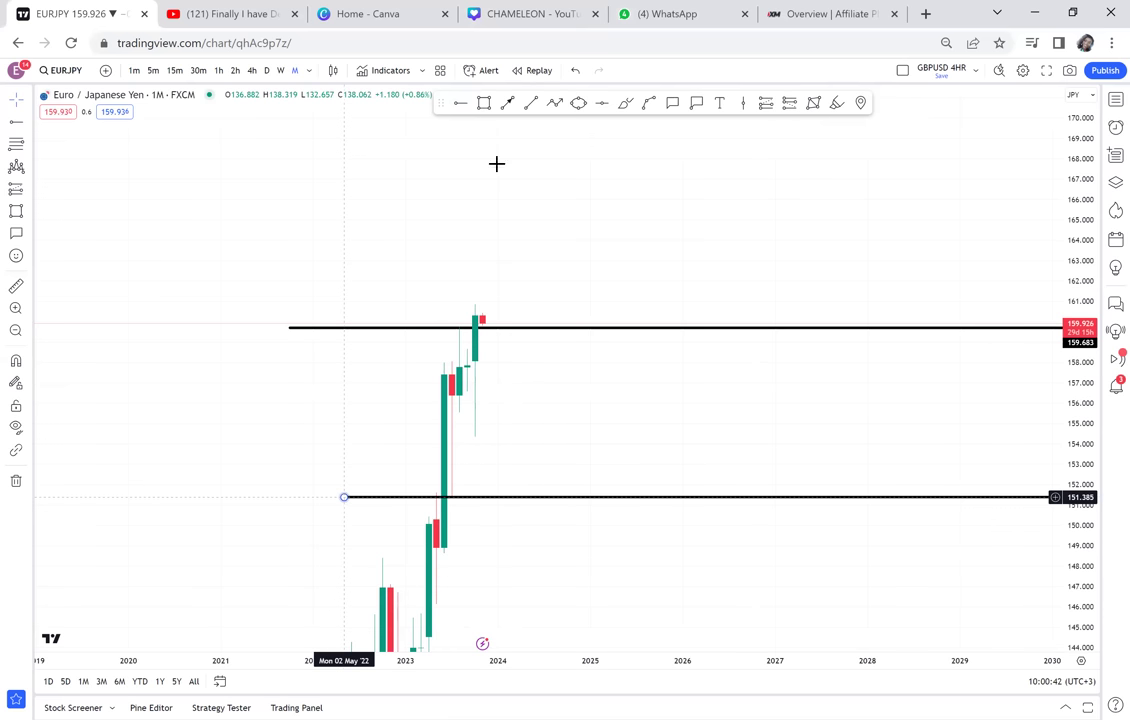
Step: Draw a rectangle over EURJPY's 151.506 to 159.775 range, shift it above the 159.683 ray, and place a horizontal ray at 167.860 from June 2023
{"action": "left_click", "coordinate": [483, 106]}
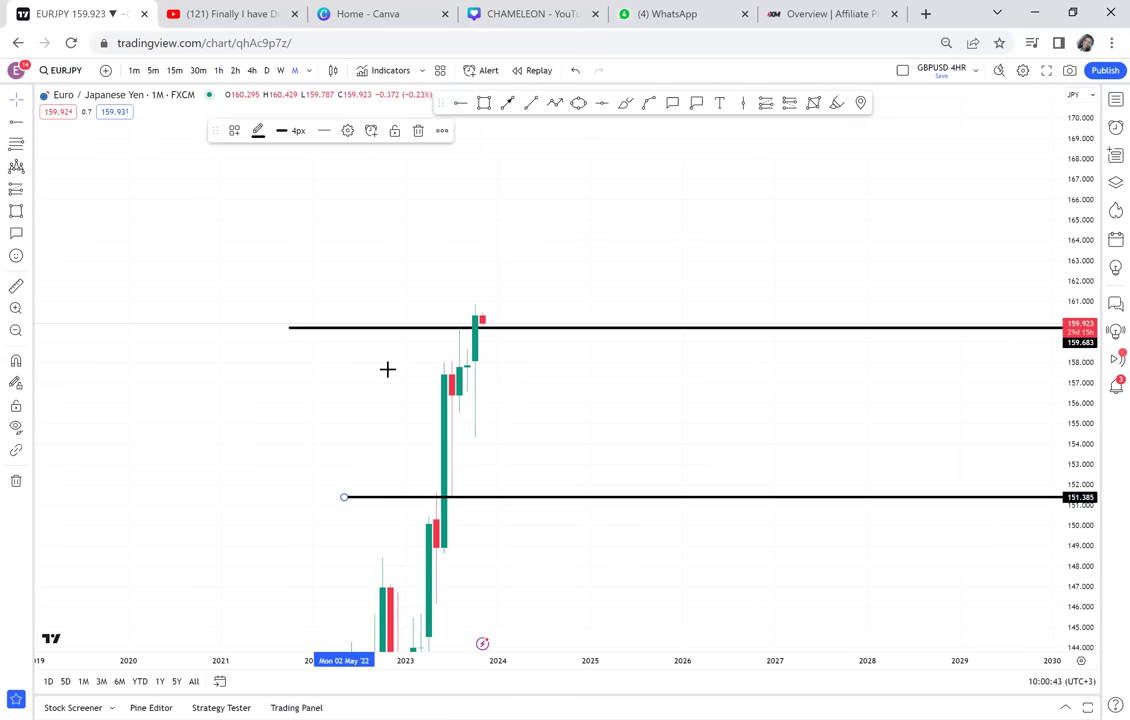
{"action": "left_click", "coordinate": [421, 327]}
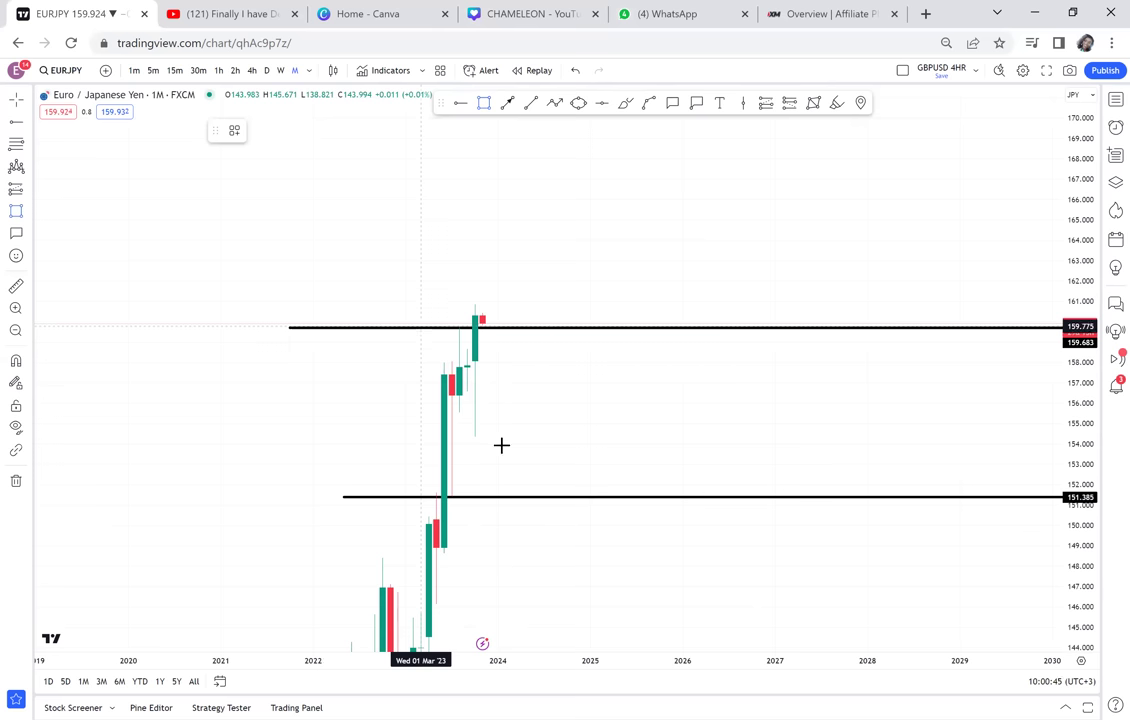
{"action": "left_click", "coordinate": [544, 493]}
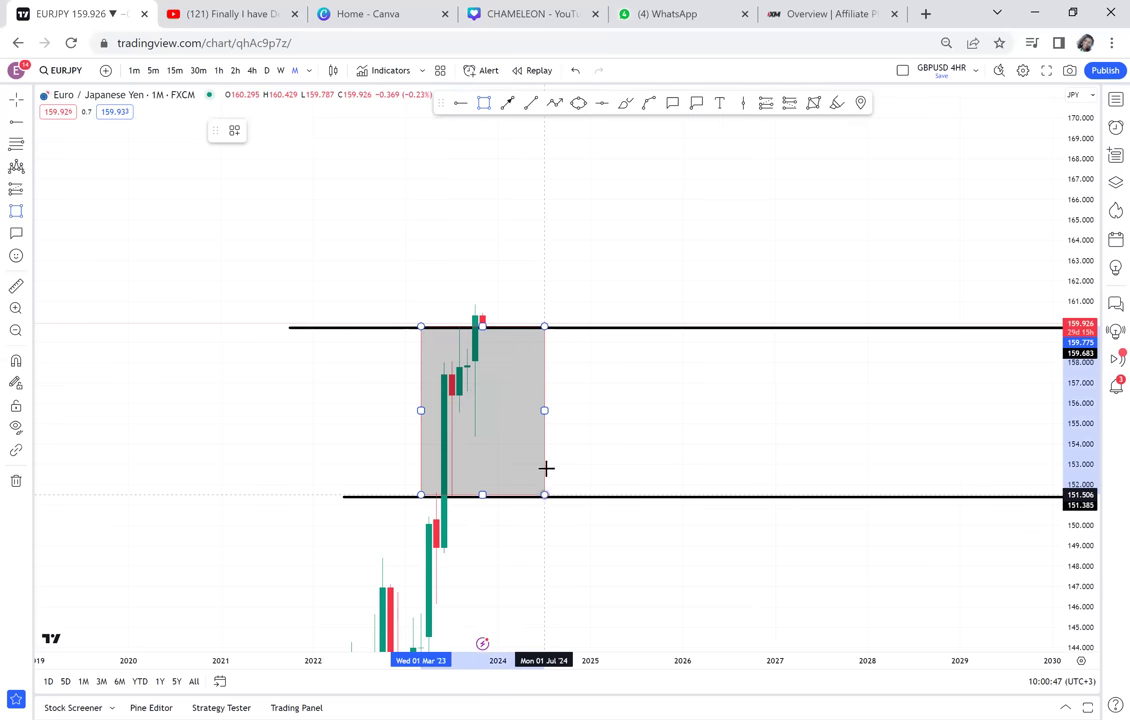
{"action": "left_click_drag", "start_coordinate": [546, 465], "coordinate": [628, 293]}
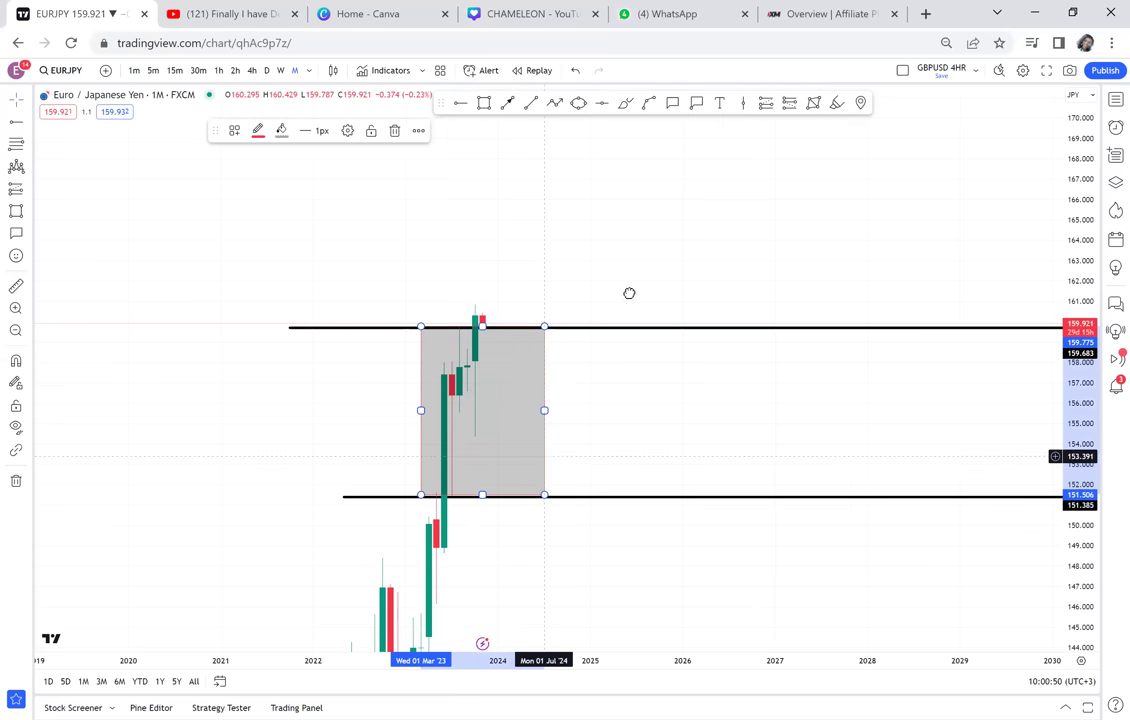
{"action": "left_click", "coordinate": [446, 161]}
{"action": "left_click", "coordinate": [445, 162]}
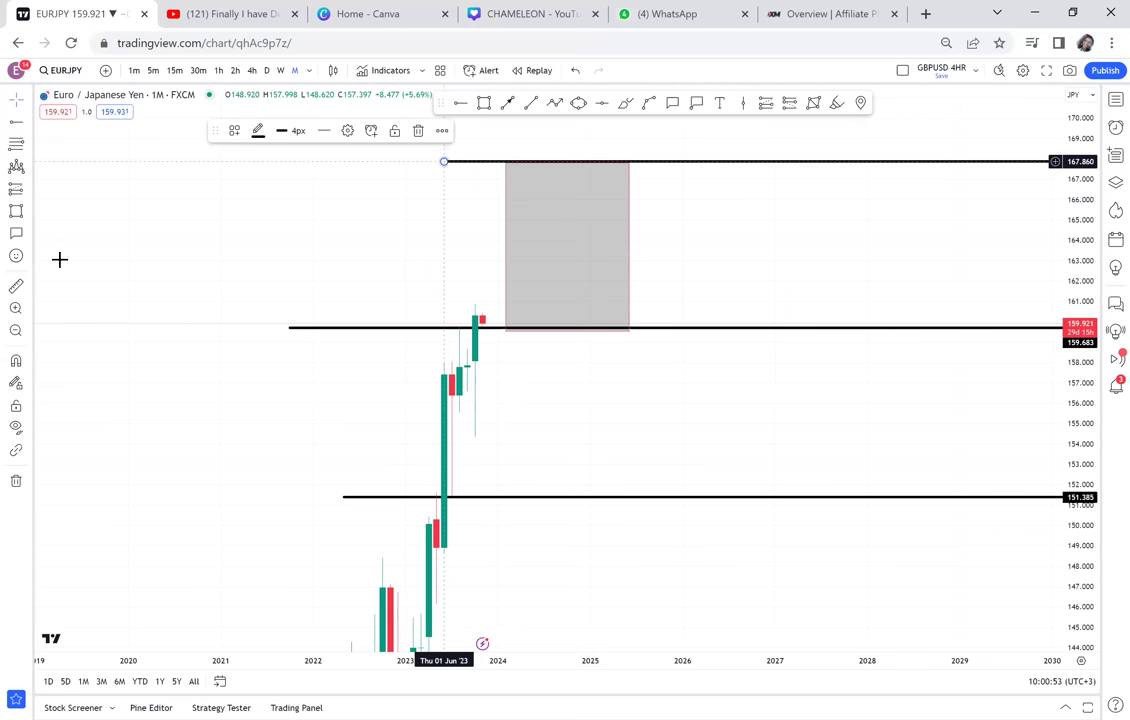
Step: Measure the EURJPY move from the November 2023 price up to the 167.860 ray and examine the 2007 to 2008 highs
{"action": "left_click", "coordinate": [17, 285]}
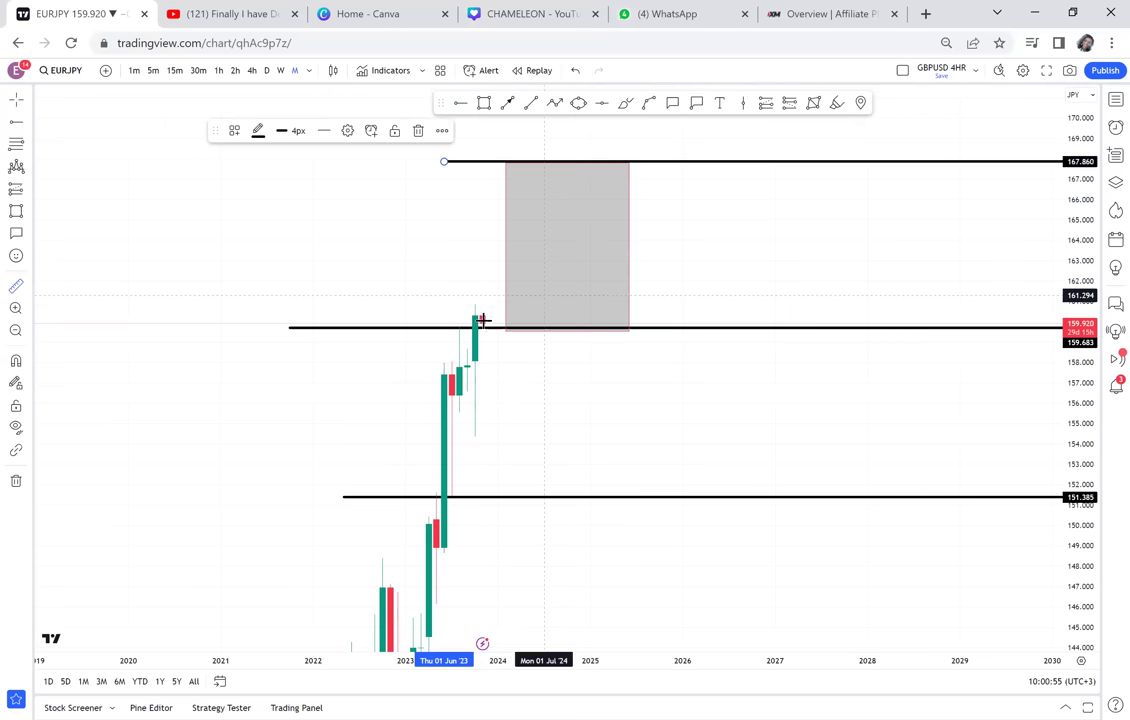
{"action": "left_click_drag", "start_coordinate": [684, 162], "coordinate": [482, 321]}
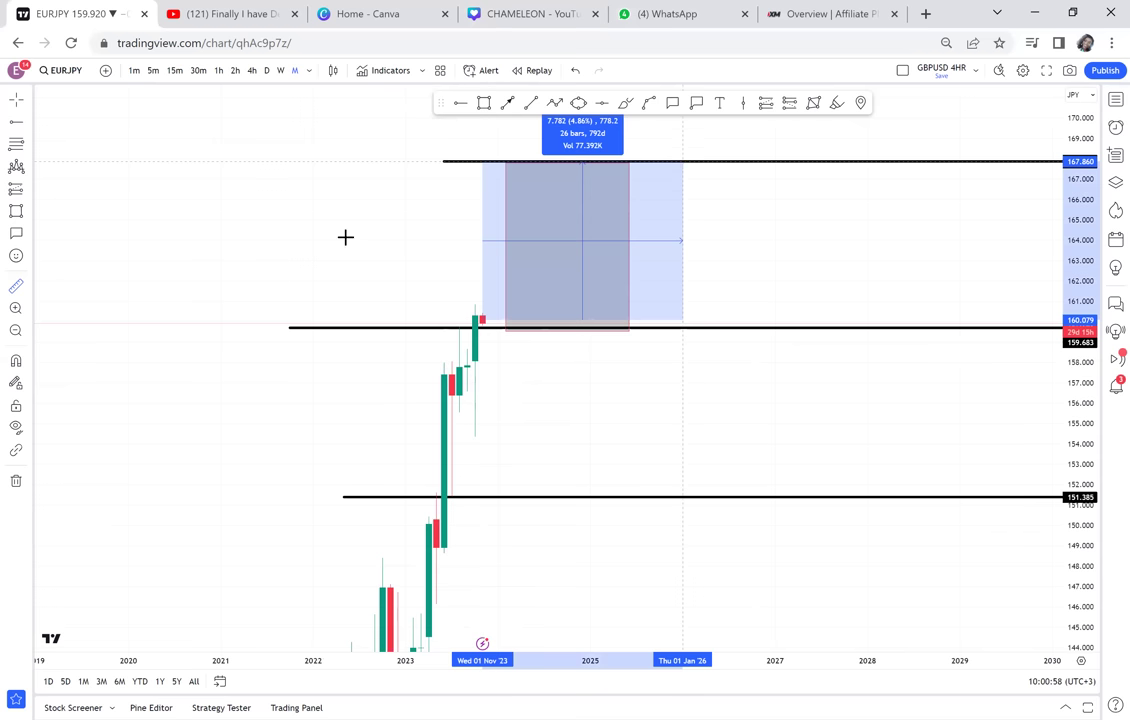
{"action": "left_click_drag", "start_coordinate": [344, 237], "coordinate": [601, 226]}
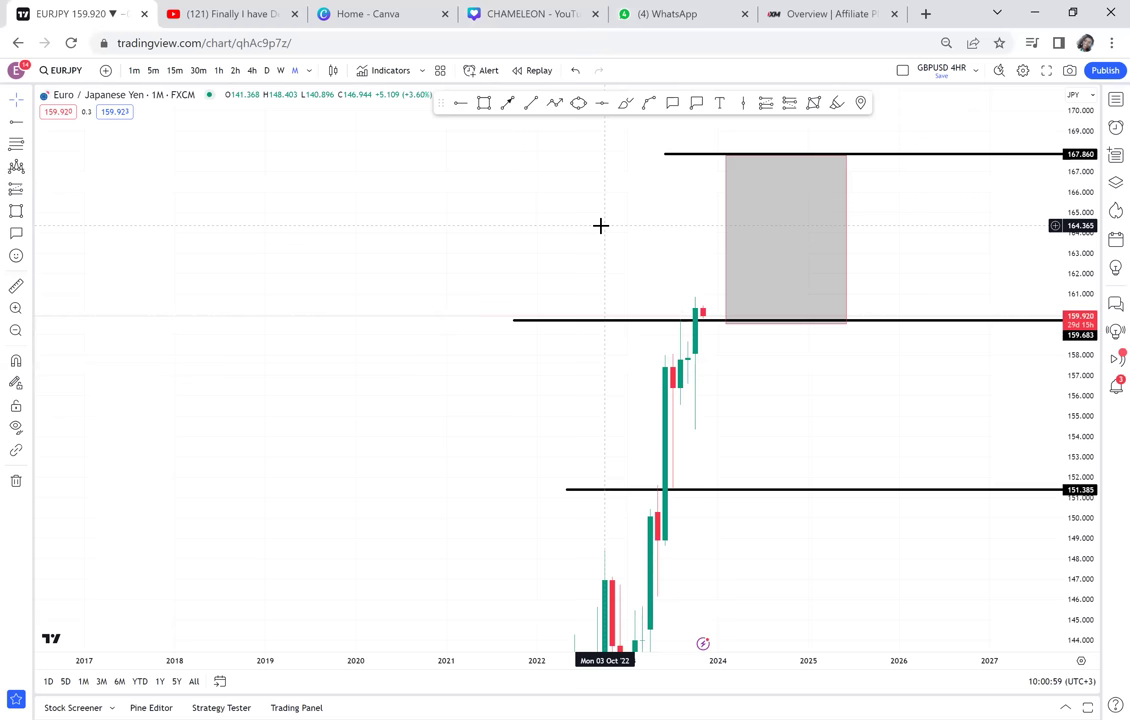
{"action": "scroll", "coordinate": [600, 226], "scroll_direction": "down", "scroll_amount": 2}
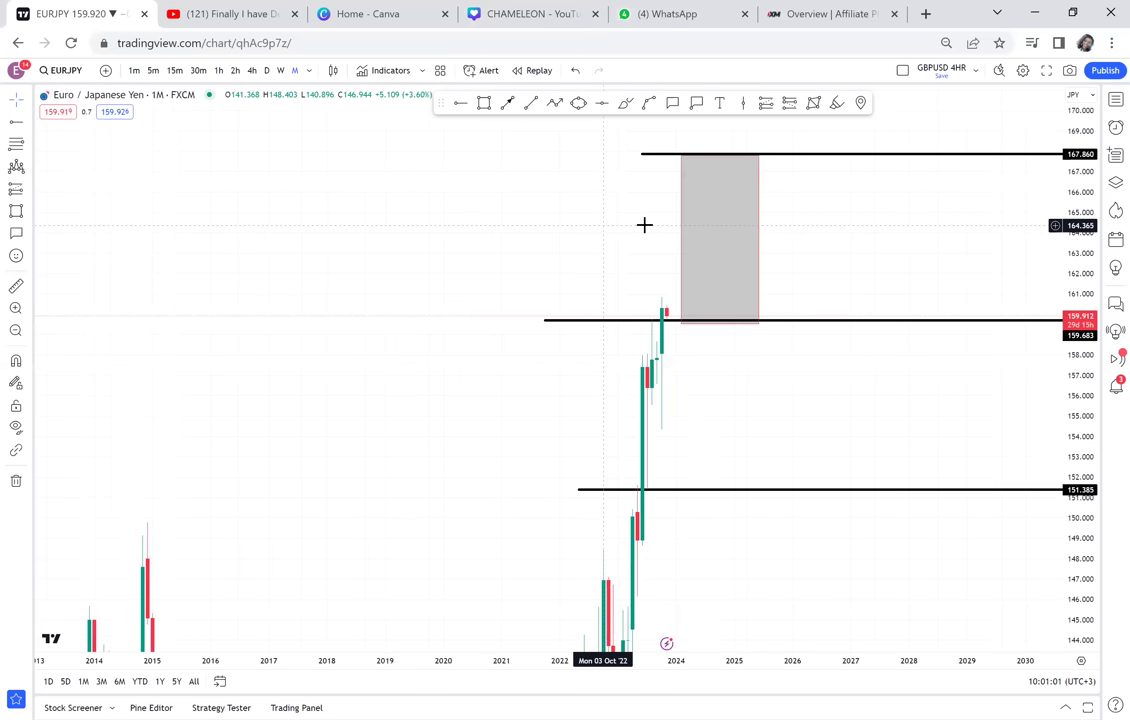
{"action": "scroll", "coordinate": [643, 224], "scroll_direction": "down", "scroll_amount": 2}
{"action": "left_click_drag", "start_coordinate": [445, 244], "coordinate": [421, 338]}
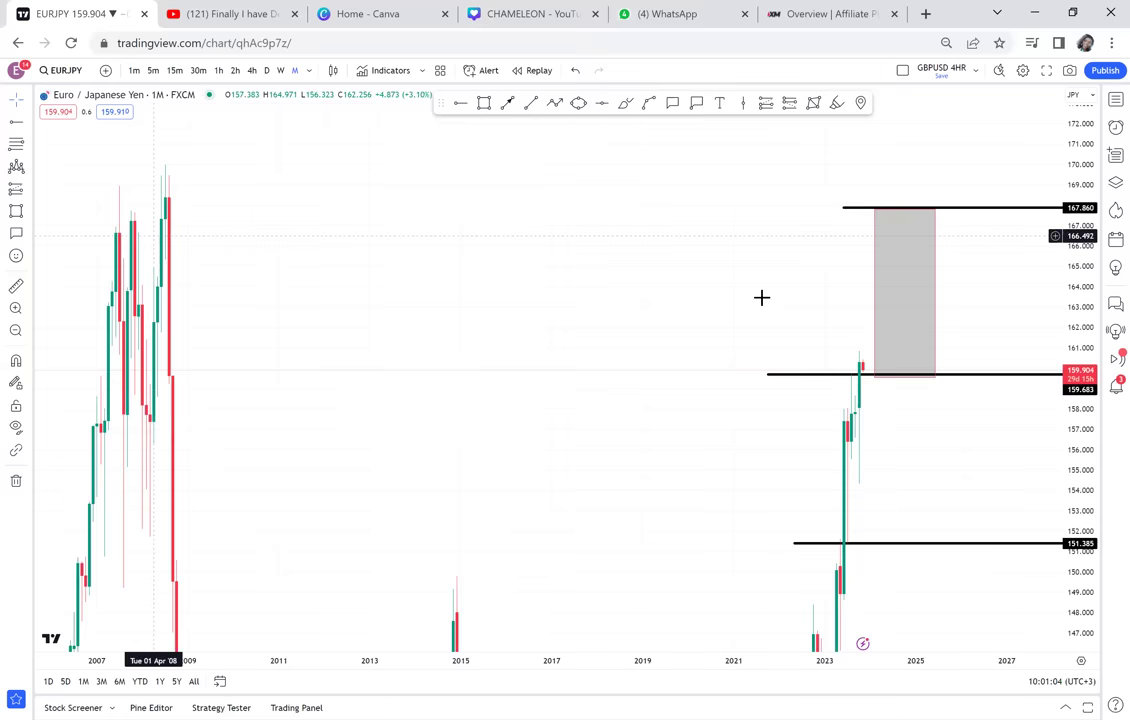
{"action": "left_click_drag", "start_coordinate": [992, 296], "coordinate": [750, 272]}
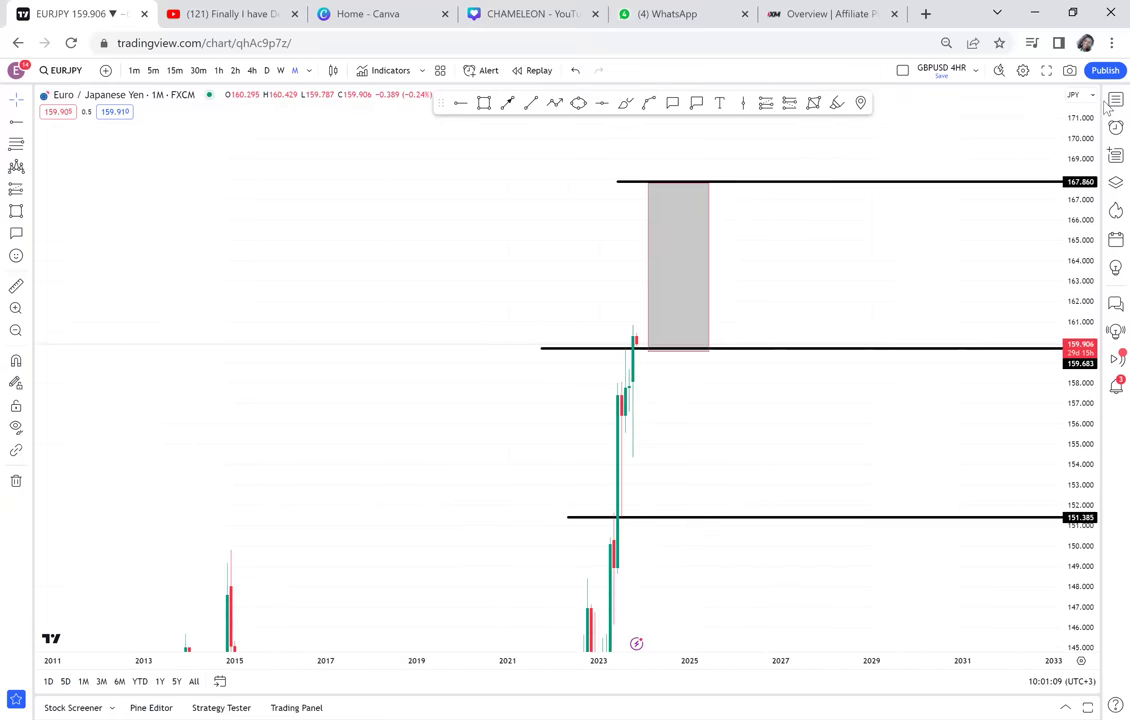
Step: Flag EURJPY in the watchlist and switch the chart to AUDUSD
{"action": "left_click", "coordinate": [1114, 101]}
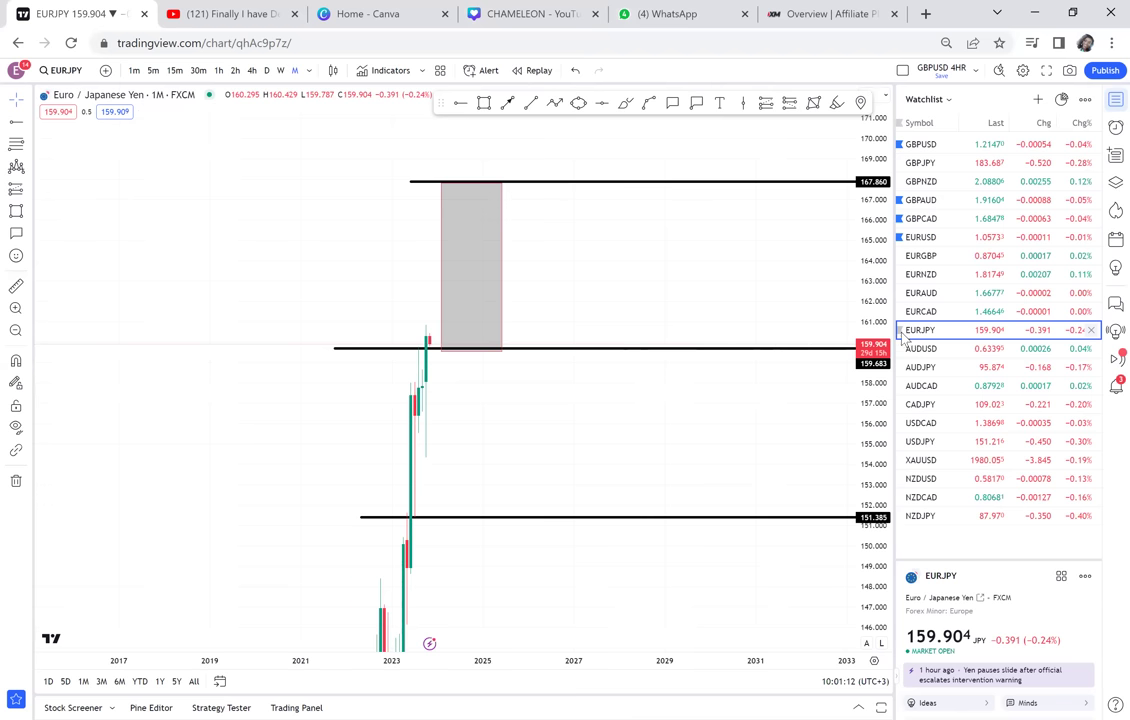
{"action": "mouse_move", "coordinate": [902, 334]}
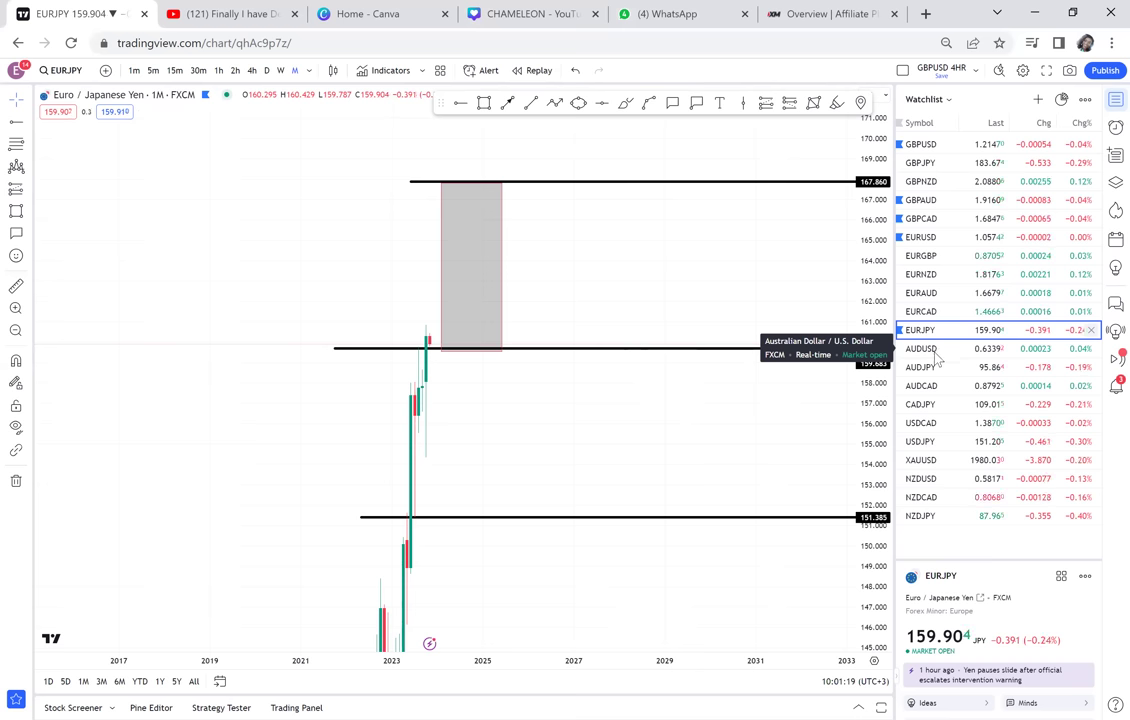
{"action": "left_click", "coordinate": [937, 352]}
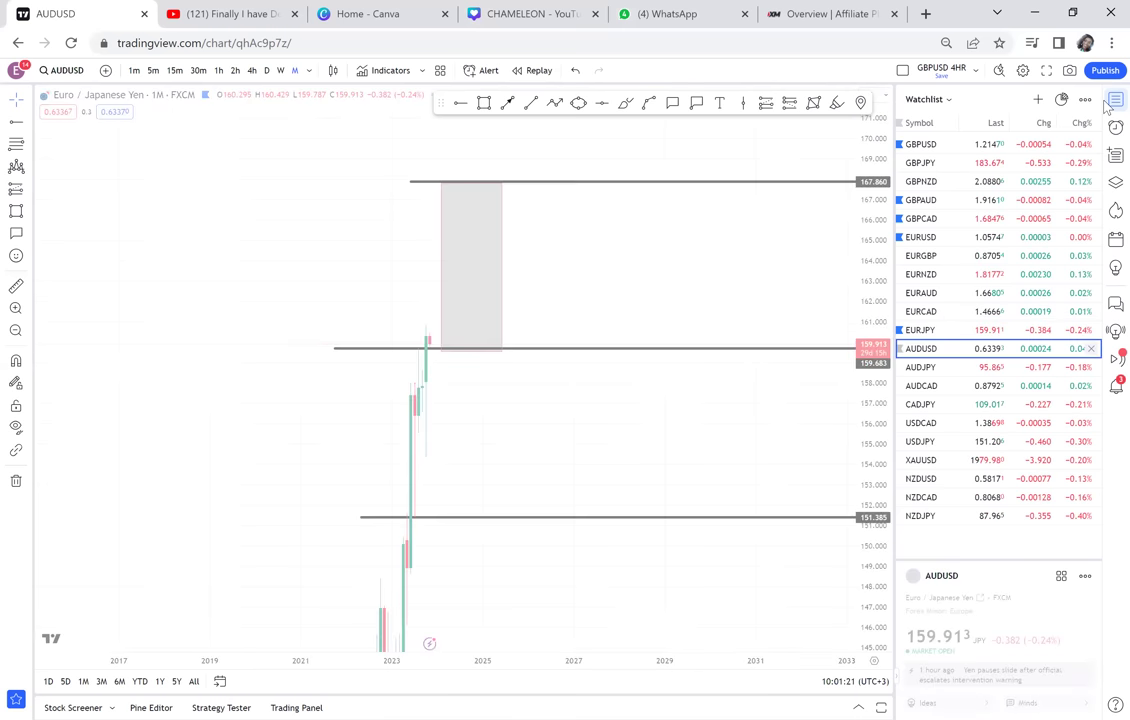
Step: Draw an arrow down AUDUSD's downtrend from about 0.797 in May 2021 to about 0.634 in July 2024
{"action": "scroll", "coordinate": [772, 324], "scroll_direction": "up", "scroll_amount": 1}
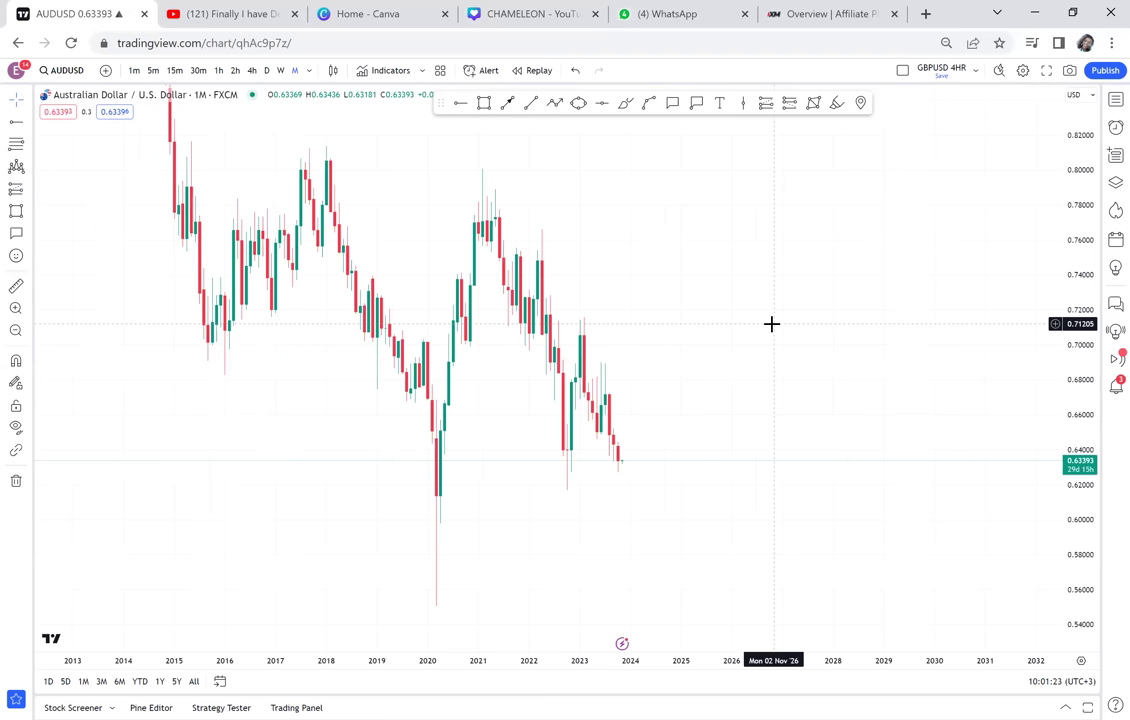
{"action": "scroll", "coordinate": [771, 323], "scroll_direction": "up", "scroll_amount": 1}
{"action": "scroll", "coordinate": [829, 300], "scroll_direction": "up", "scroll_amount": 2}
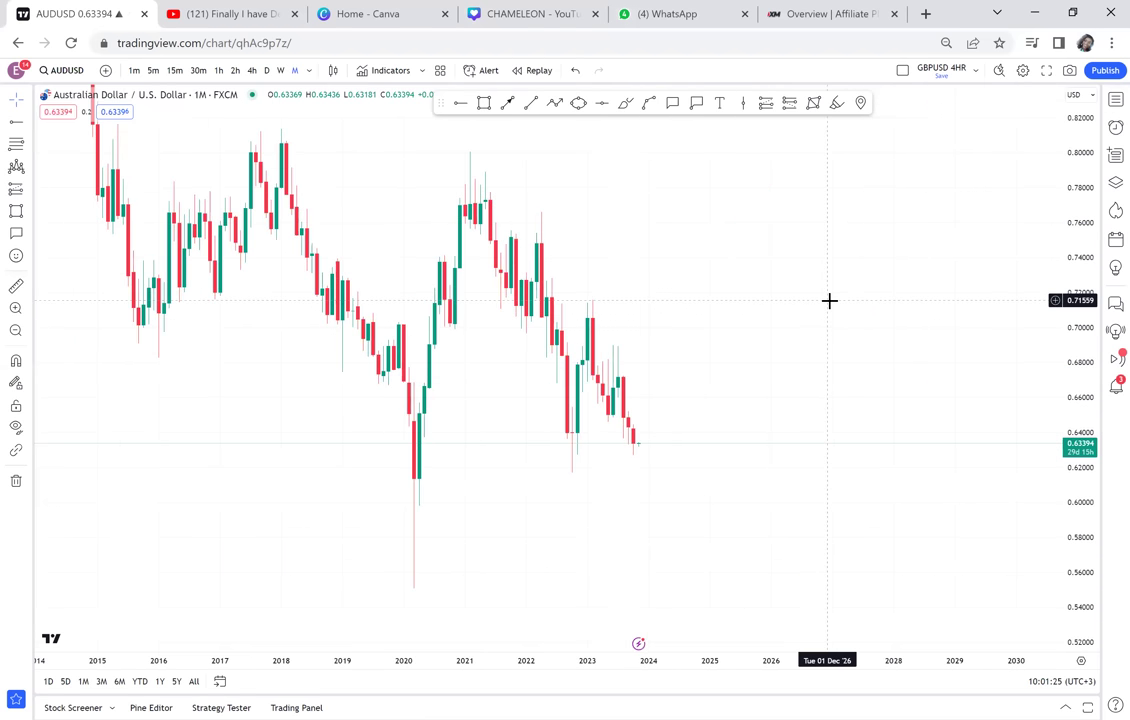
{"action": "scroll", "coordinate": [829, 300], "scroll_direction": "up", "scroll_amount": 1}
{"action": "scroll", "coordinate": [829, 300], "scroll_direction": "up", "scroll_amount": 1}
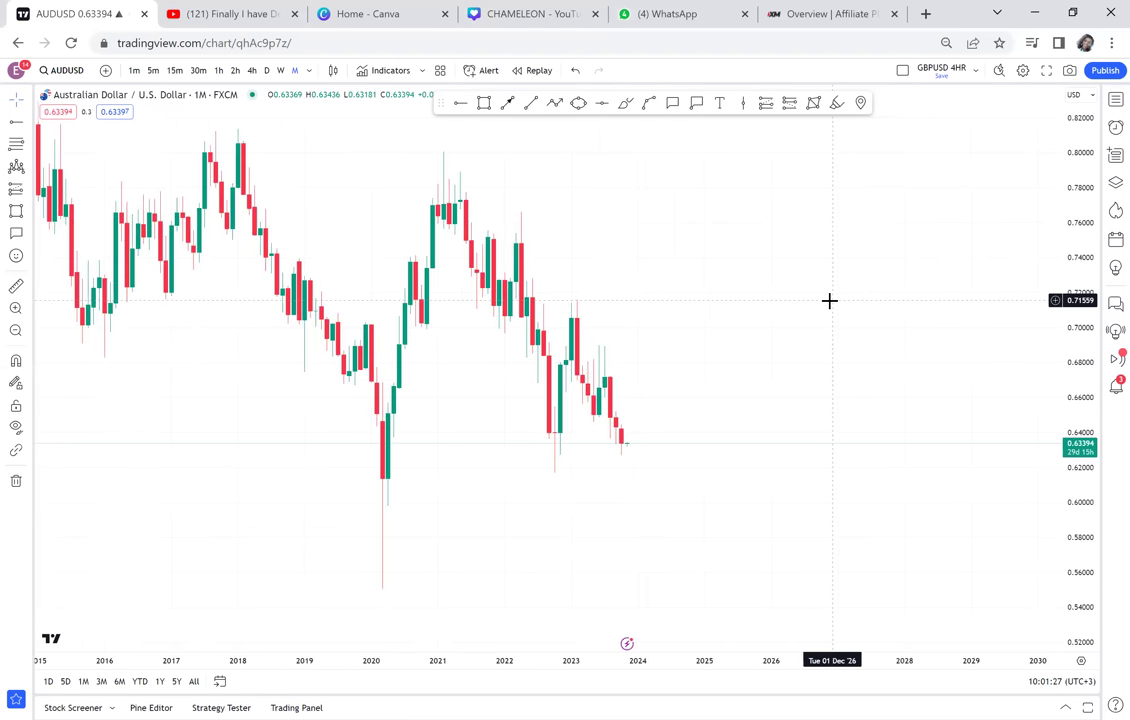
{"action": "scroll", "coordinate": [829, 300], "scroll_direction": "up", "scroll_amount": 1}
{"action": "scroll", "coordinate": [822, 300], "scroll_direction": "up", "scroll_amount": 1}
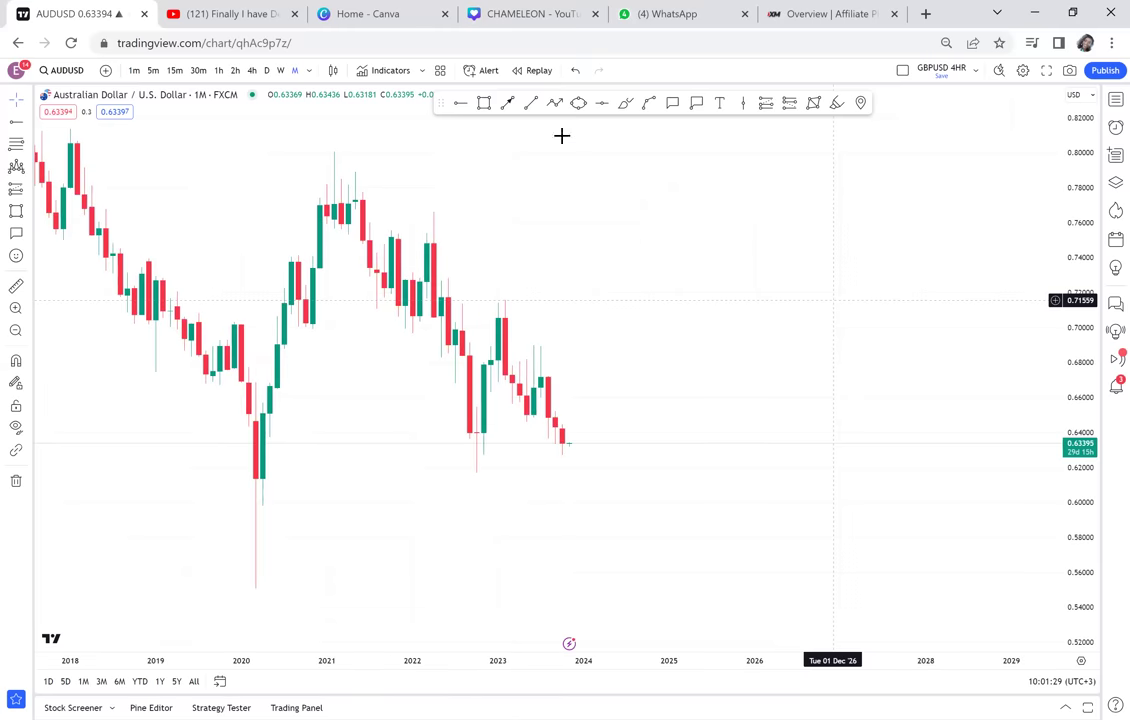
{"action": "left_click", "coordinate": [507, 103]}
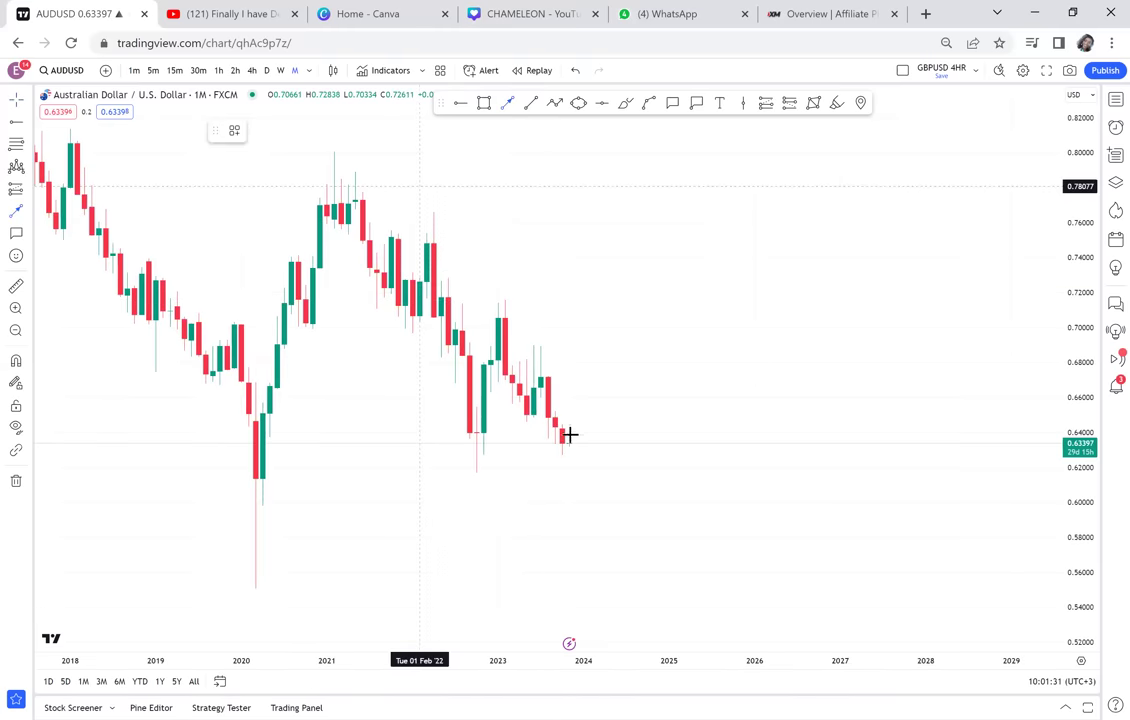
{"action": "left_click", "coordinate": [356, 158]}
{"action": "left_click", "coordinate": [626, 442]}
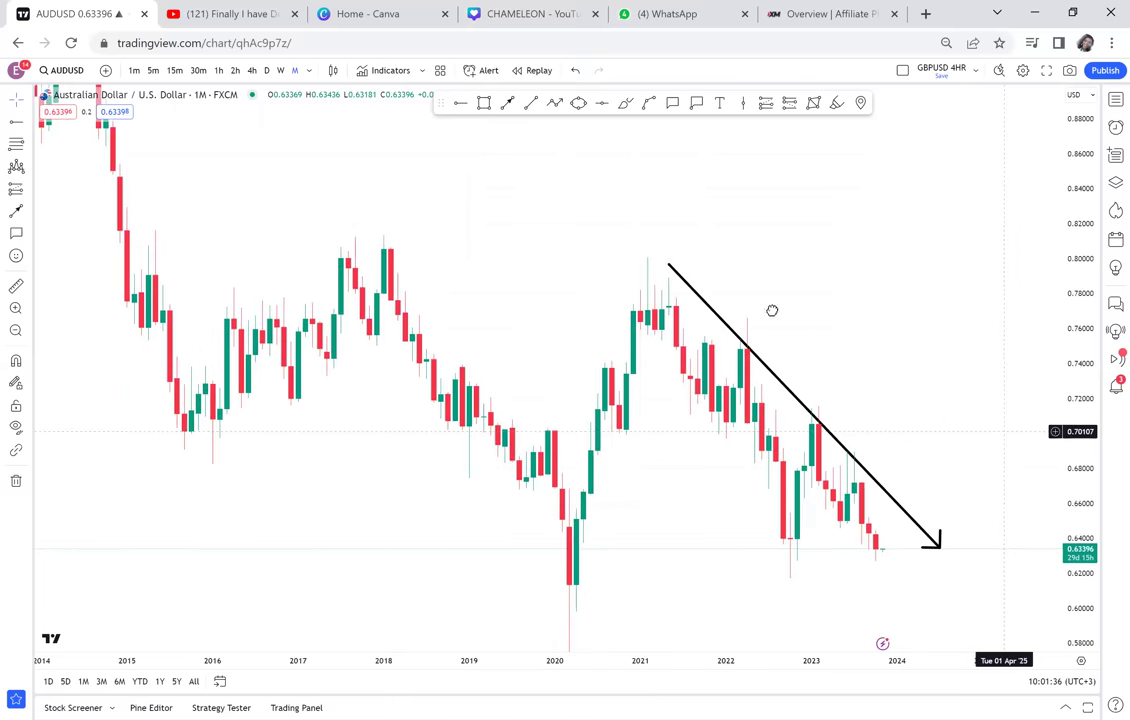
Step: Draw a short upward arrow from about 0.574 in April 2023 to about 0.629 in September 2023, and remove both arrows
{"action": "left_click_drag", "start_coordinate": [769, 310], "coordinate": [535, 199]}
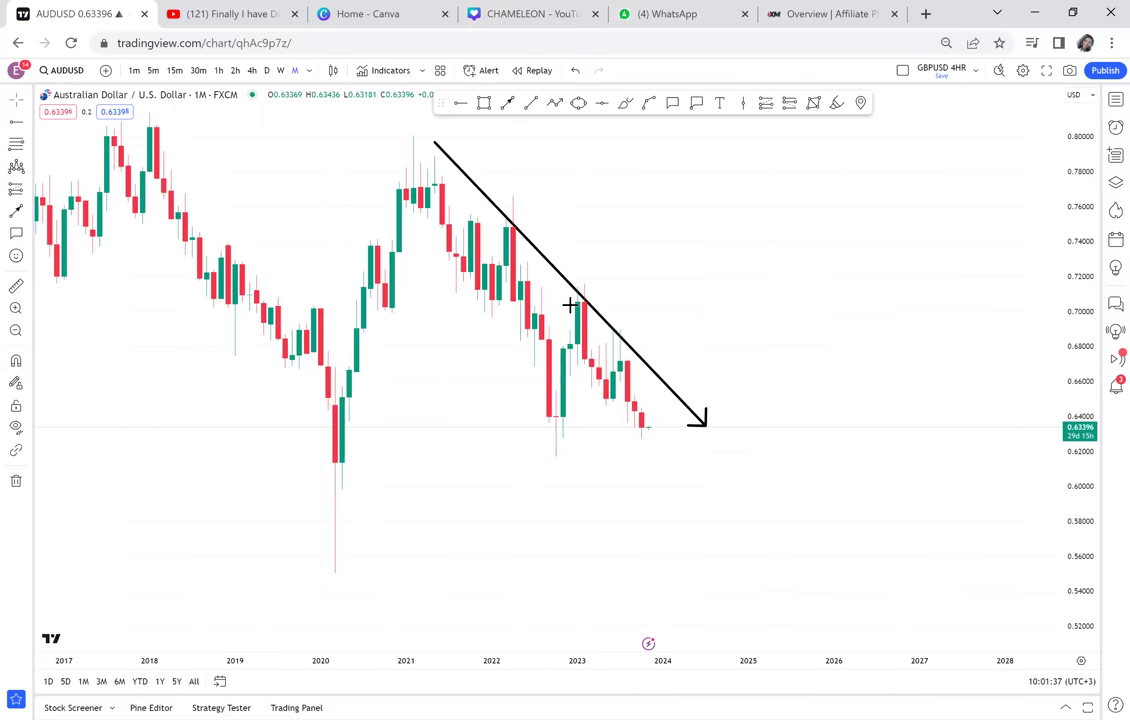
{"action": "scroll", "coordinate": [570, 305], "scroll_direction": "up", "scroll_amount": 1}
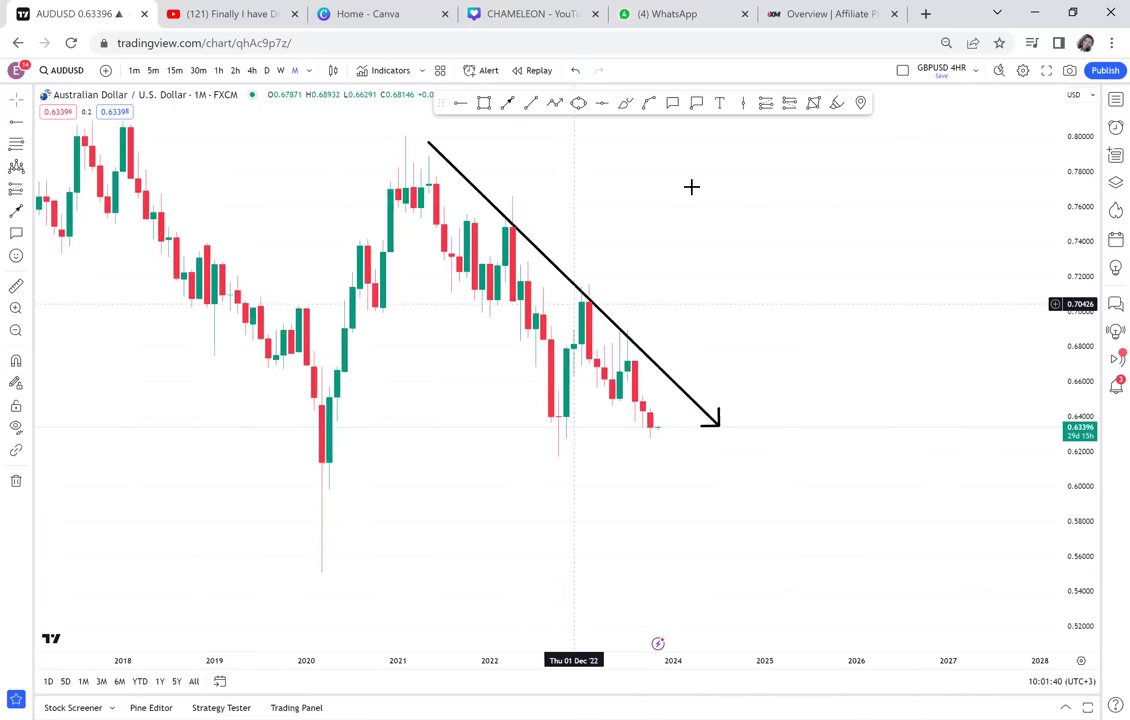
{"action": "scroll", "coordinate": [690, 187], "scroll_direction": "up", "scroll_amount": 1}
{"action": "left_click", "coordinate": [509, 104]}
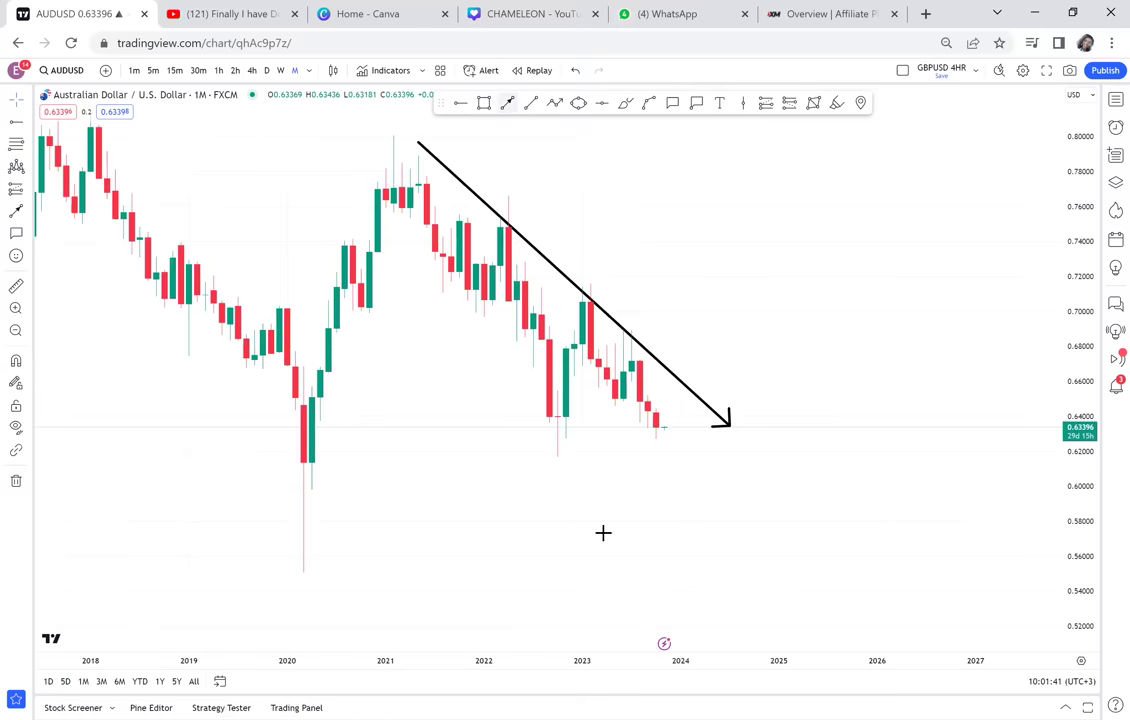
{"action": "left_click_drag", "start_coordinate": [607, 531], "coordinate": [650, 436]}
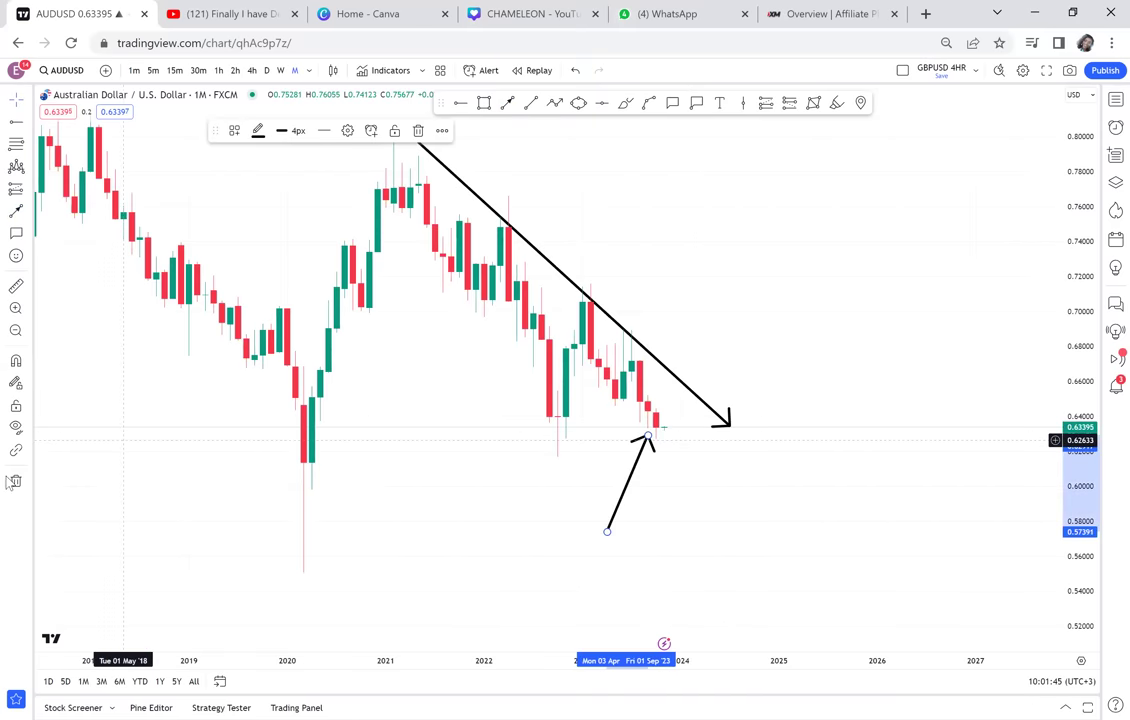
{"action": "left_click", "coordinate": [58, 479]}
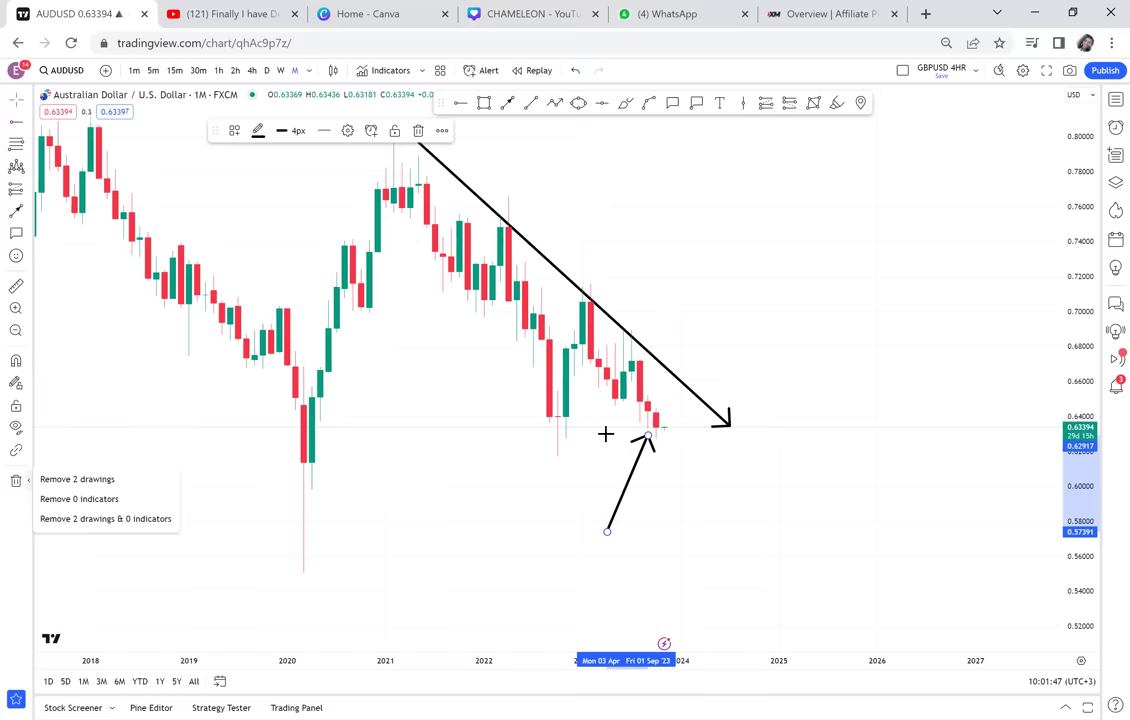
Step: Draw a rectangle on AUDUSD from May 2022 to July 2023, between 0.70674 and about 0.716
{"action": "scroll", "coordinate": [565, 312], "scroll_direction": "up", "scroll_amount": 2}
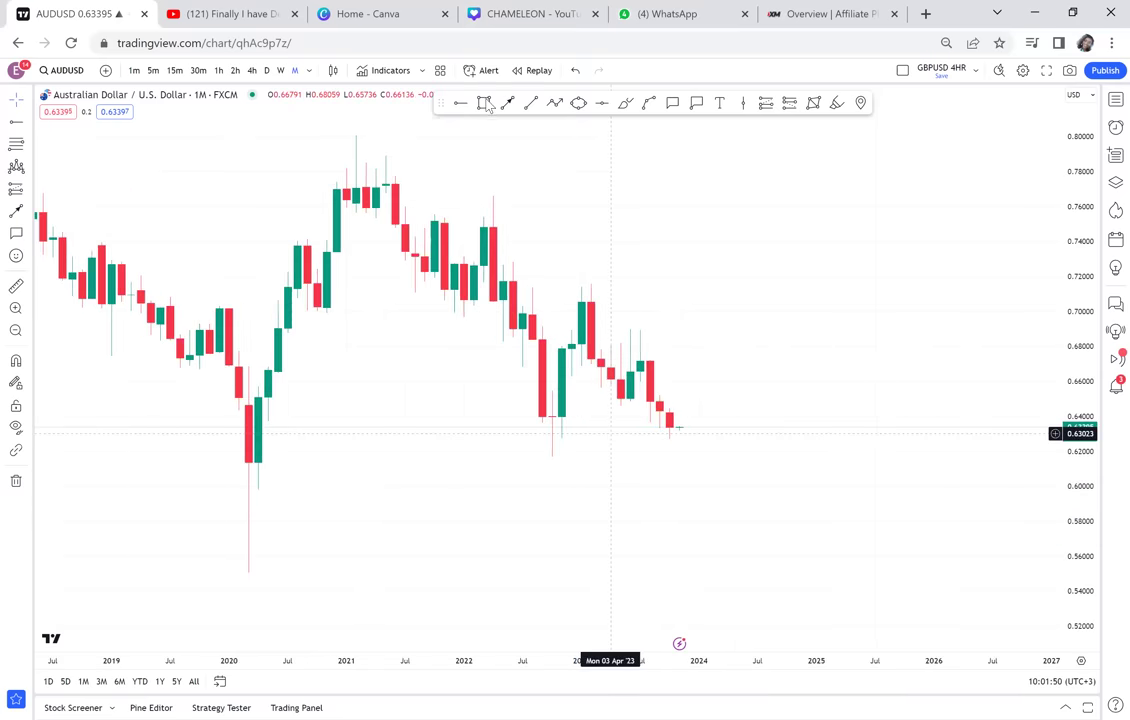
{"action": "left_click", "coordinate": [504, 281]}
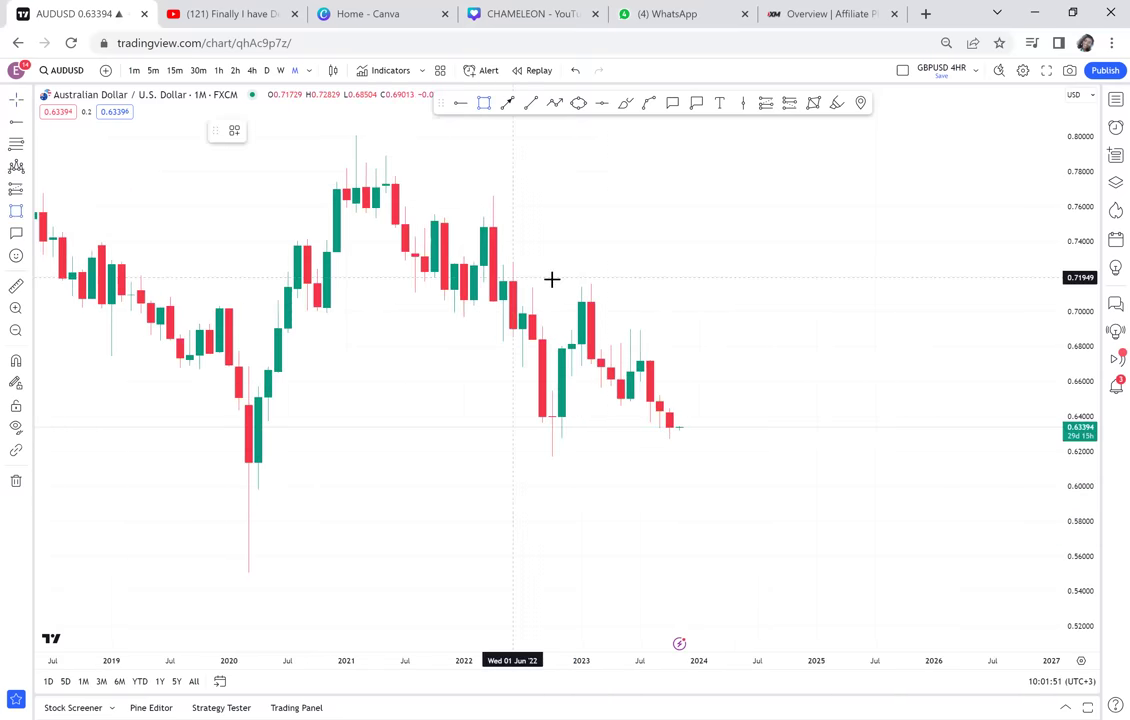
{"action": "left_click", "coordinate": [621, 284]}
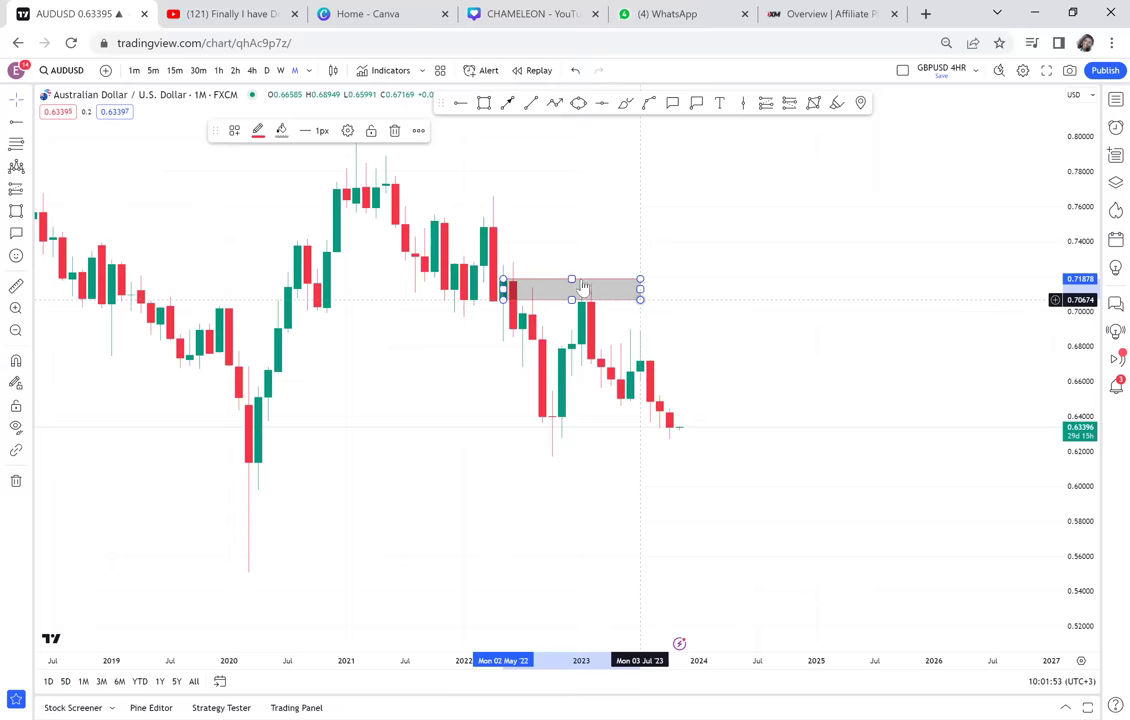
{"action": "left_click_drag", "start_coordinate": [577, 283], "coordinate": [577, 288]}
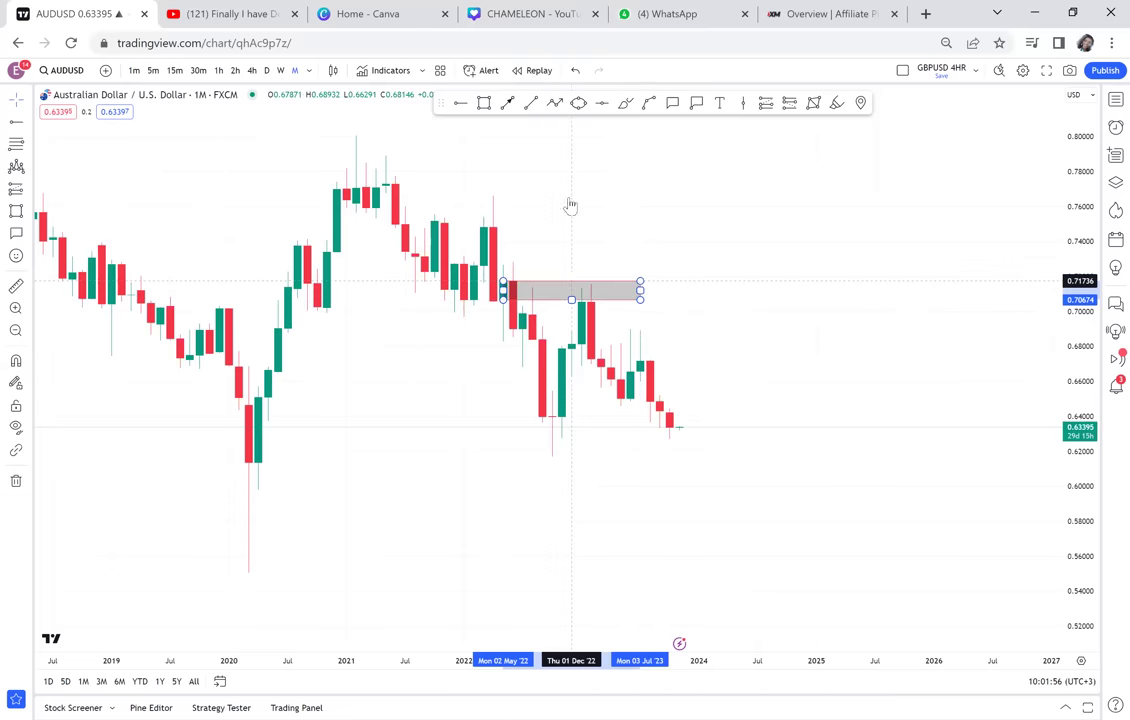
Step: Place a horizontal line on AUDUSD at 0.61783, at the October 2022 low
{"action": "left_click", "coordinate": [476, 461]}
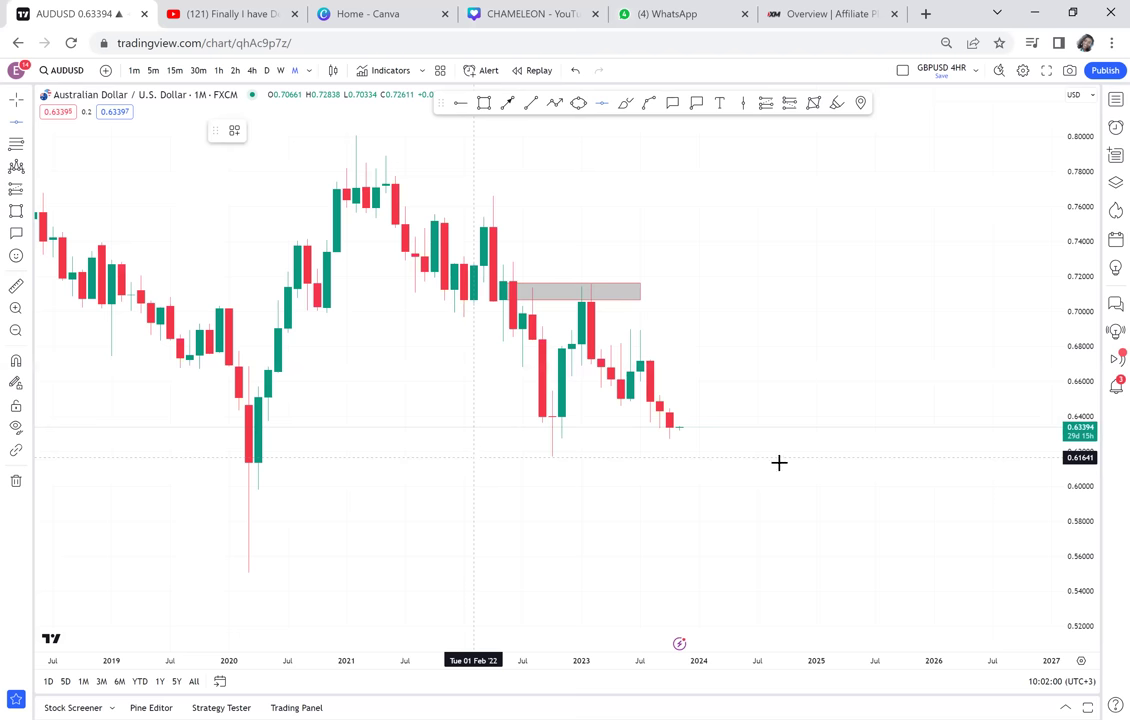
{"action": "key", "text": "alt+h"}
{"action": "left_click_drag", "start_coordinate": [1086, 550], "coordinate": [1001, 336]}
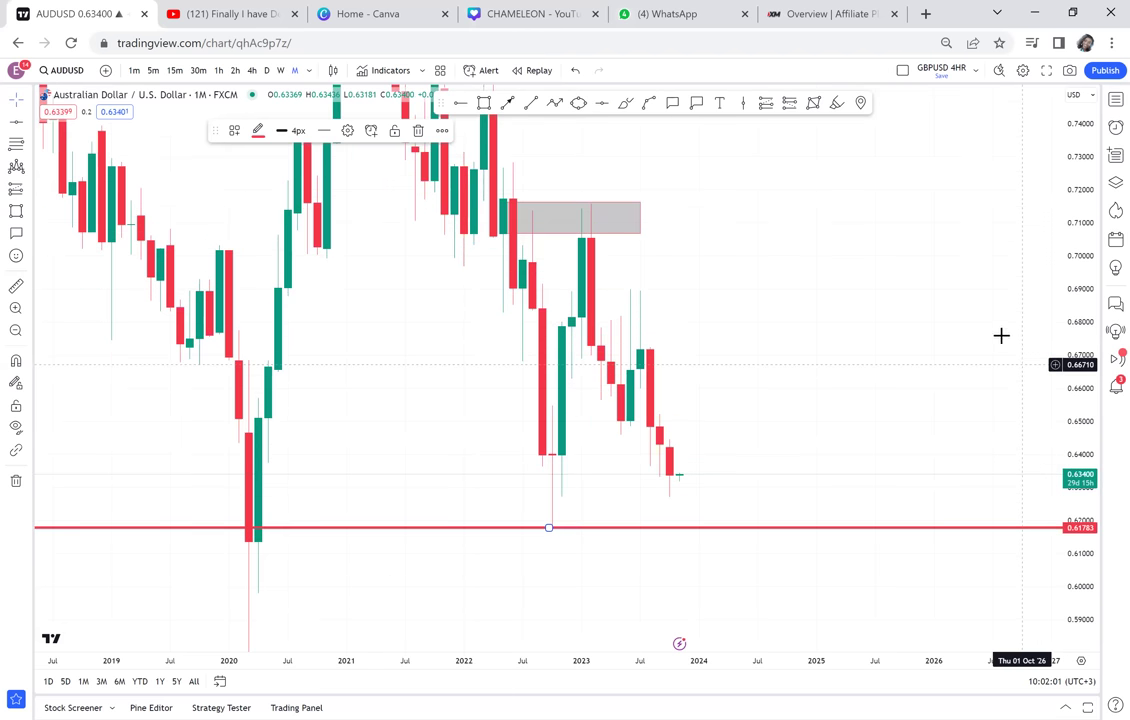
Step: Extend the AUDUSD rectangle to September 2023 and lower its upper edge to 0.71397
{"action": "left_click", "coordinate": [818, 308]}
{"action": "left_click_drag", "start_coordinate": [636, 199], "coordinate": [701, 203]}
{"action": "left_click_drag", "start_coordinate": [787, 251], "coordinate": [812, 219]}
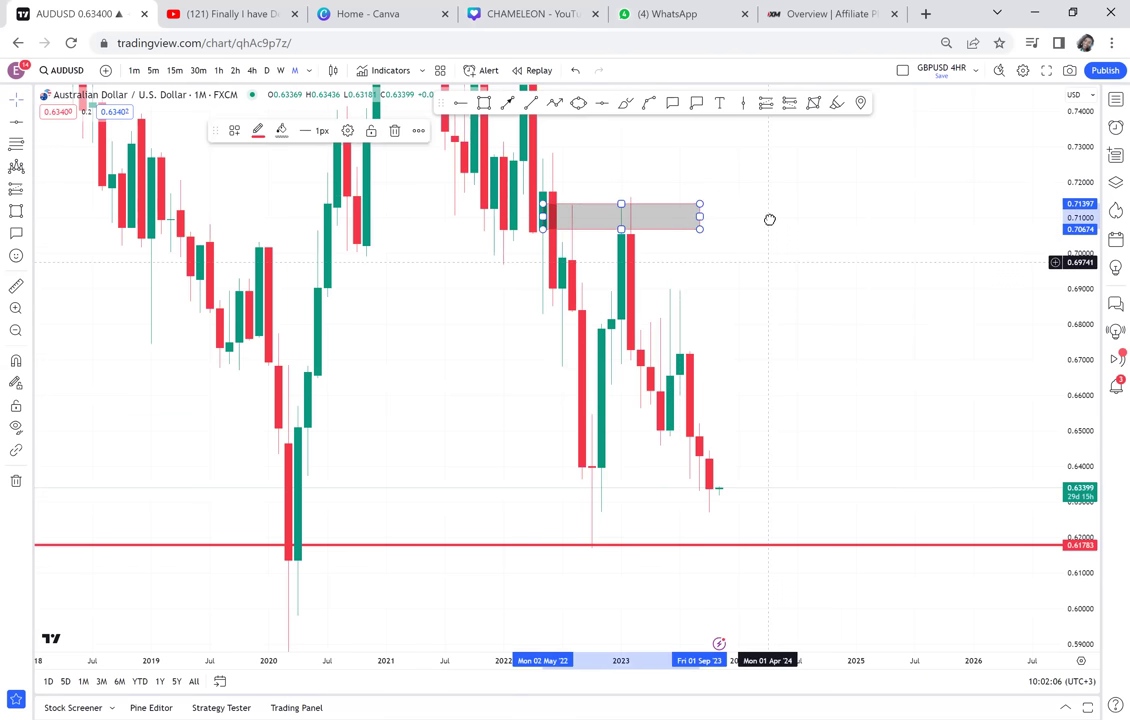
Step: Draw a rectangle above the 0.61783 line from June 2022 to November 2024, between 0.62403 and about 0.630, and delete it
{"action": "left_click", "coordinate": [483, 105]}
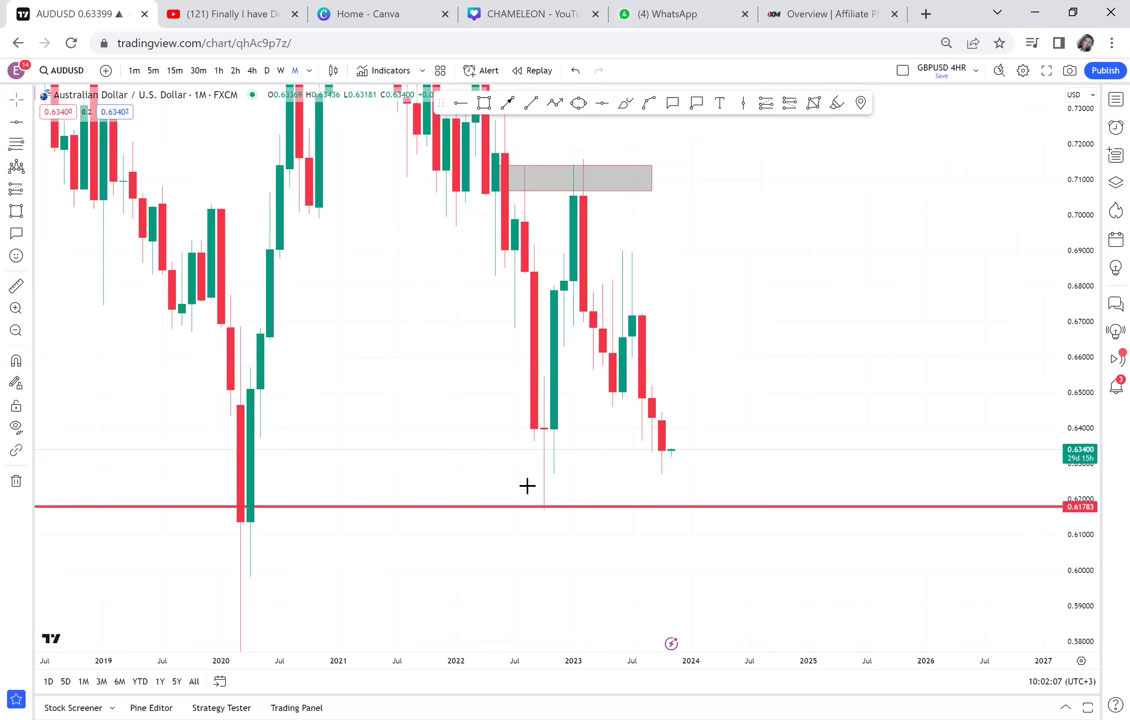
{"action": "left_click", "coordinate": [792, 484]}
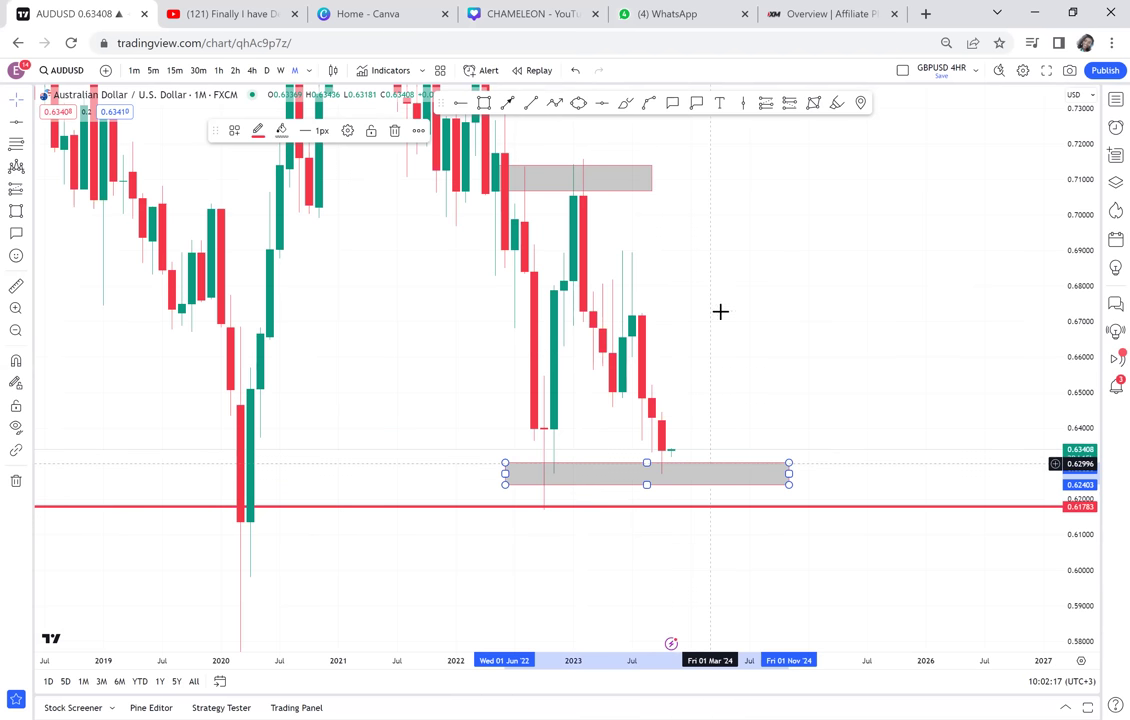
{"action": "key", "text": "Delete"}
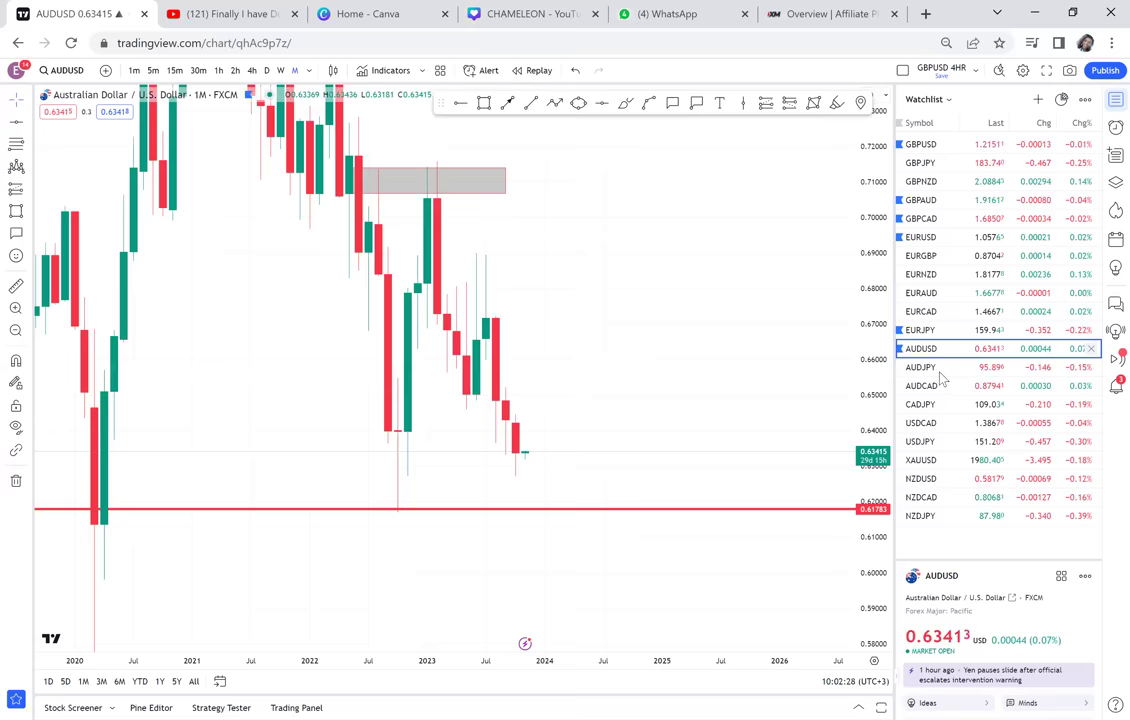
Step: Switch the chart to AUDJPY and hide the watchlist
{"action": "key", "text": "Down"}
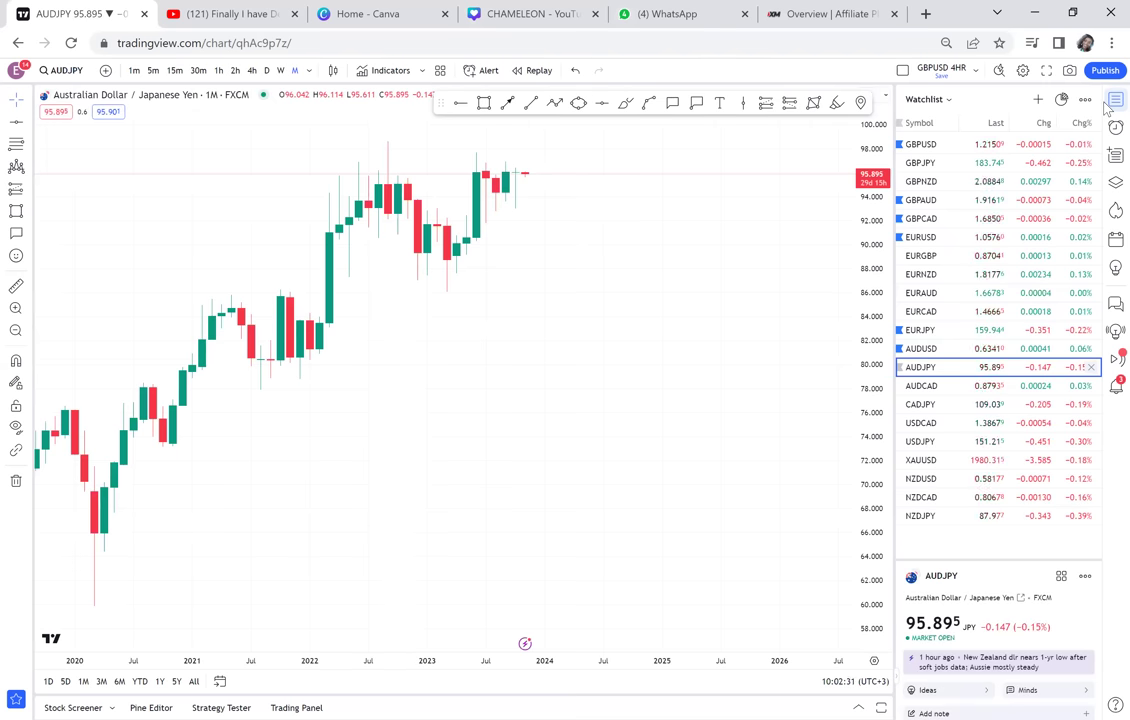
{"action": "left_click", "coordinate": [1115, 99]}
{"action": "scroll", "coordinate": [797, 262], "scroll_direction": "down", "scroll_amount": 4}
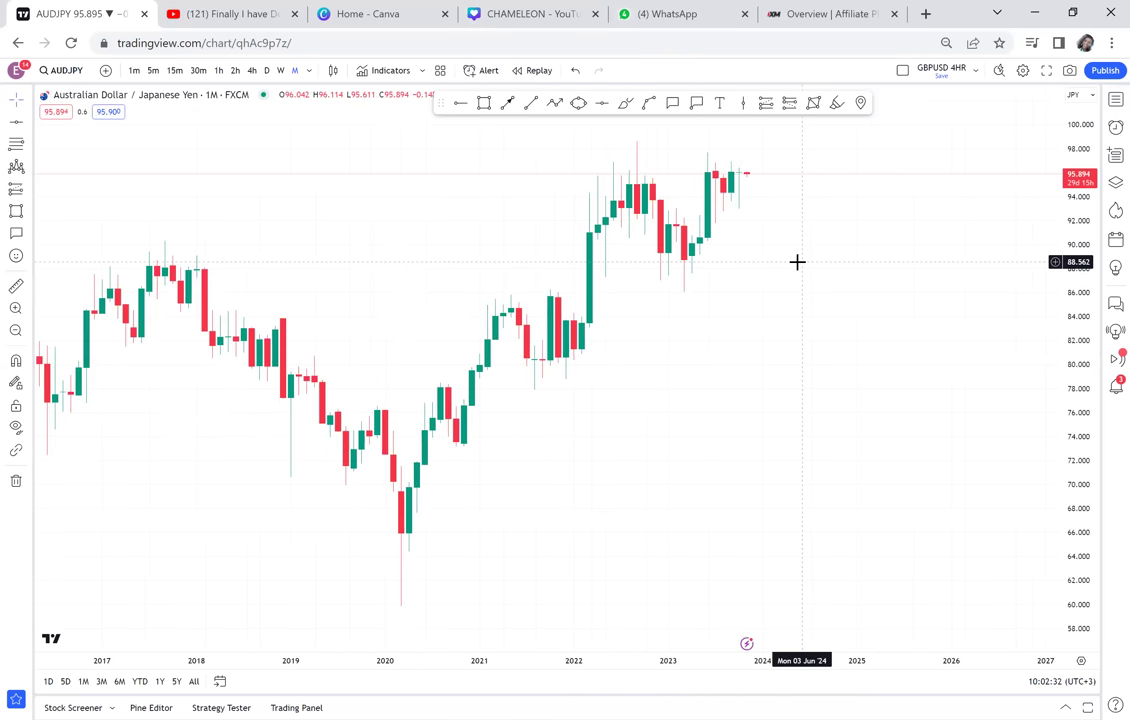
{"action": "scroll", "coordinate": [734, 336], "scroll_direction": "down", "scroll_amount": 4}
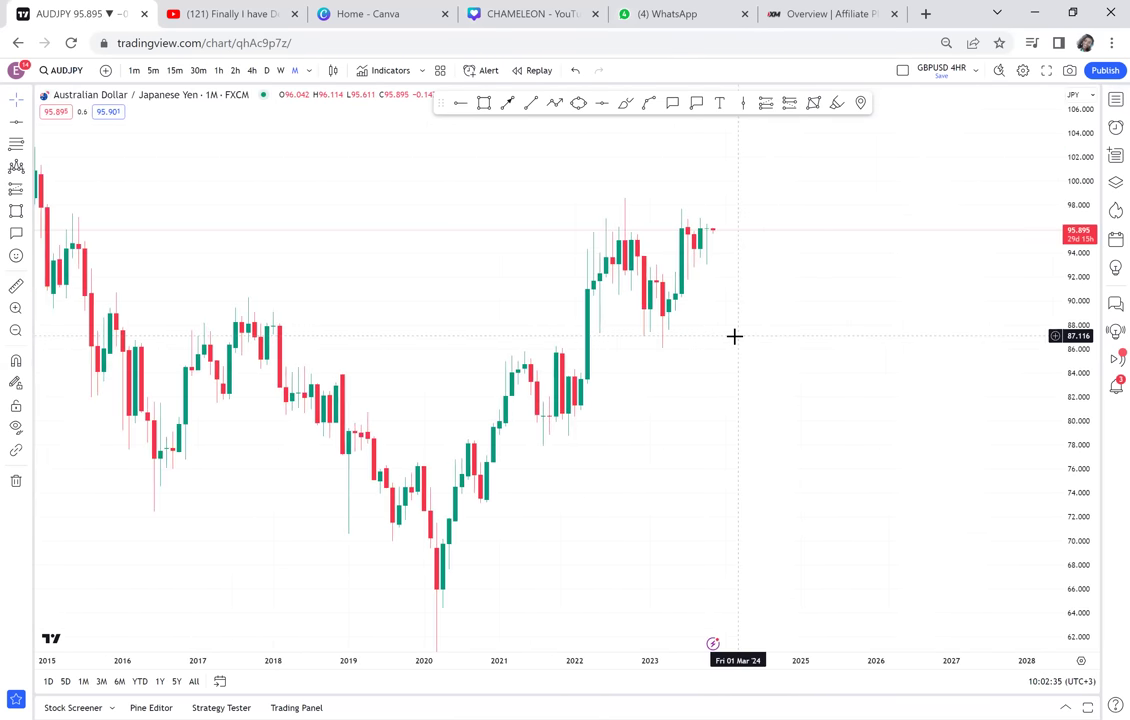
Step: Draw an arrow up AUDJPY's uptrend from 64.037 in May 2020 to about 99 in late 2024, and delete it
{"action": "left_click", "coordinate": [508, 104]}
{"action": "left_click", "coordinate": [464, 611]}
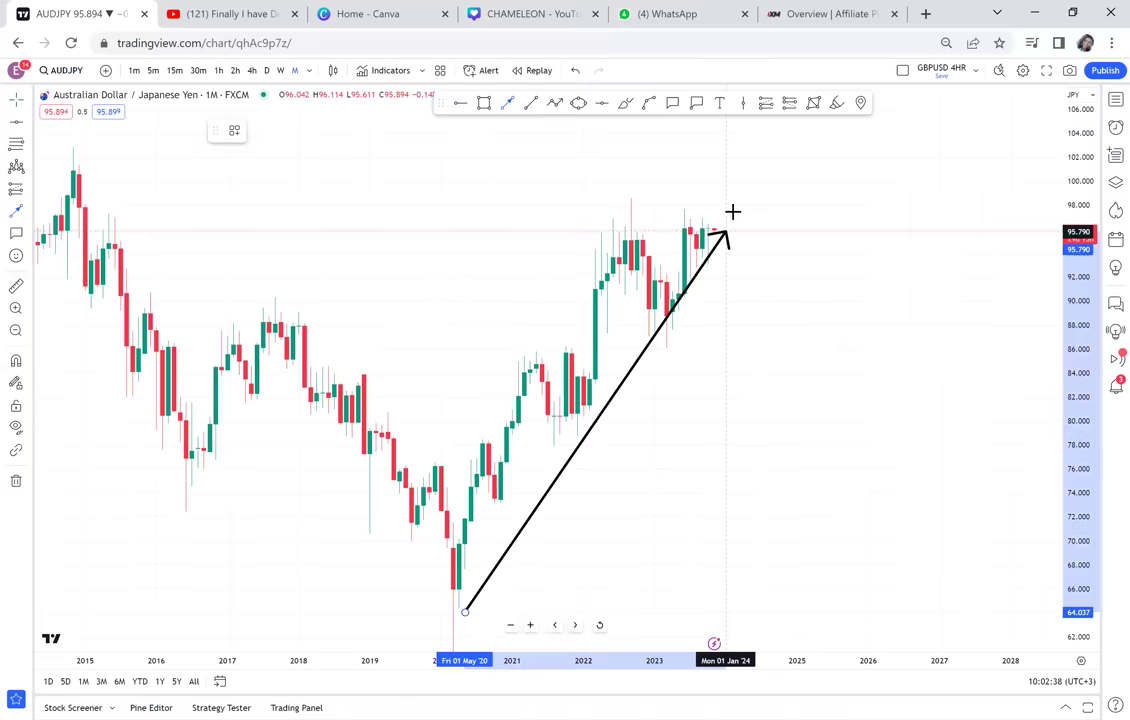
{"action": "left_click", "coordinate": [772, 194]}
{"action": "left_click_drag", "start_coordinate": [686, 413], "coordinate": [600, 429]}
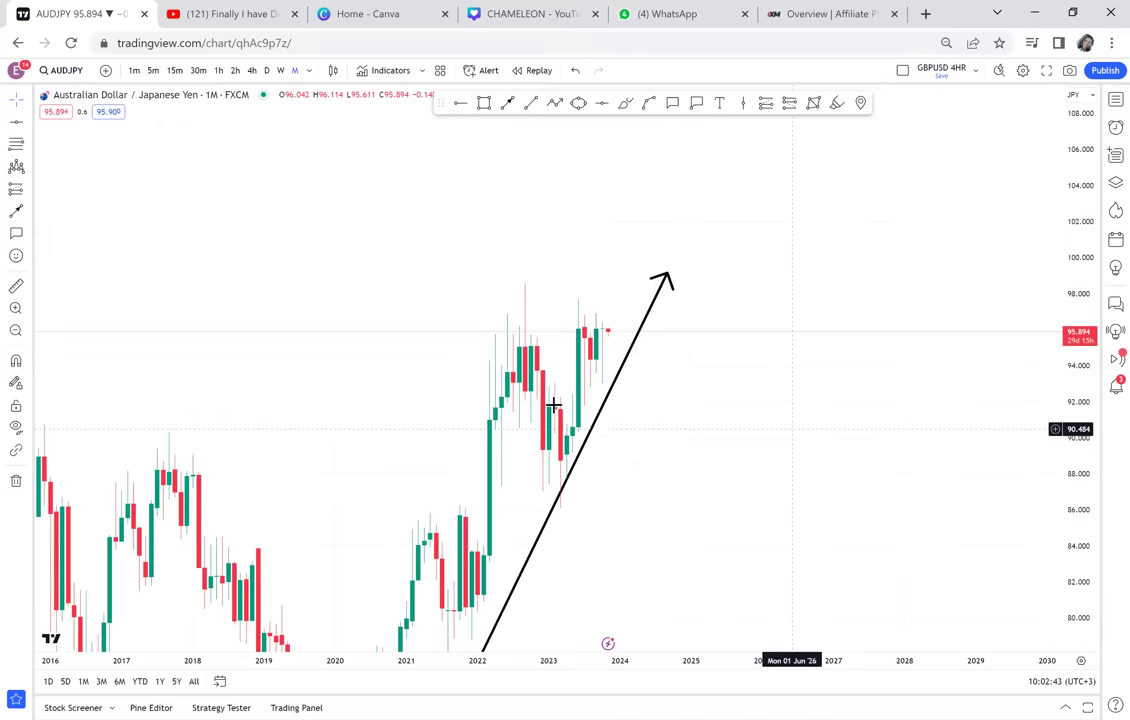
{"action": "key", "text": "Delete"}
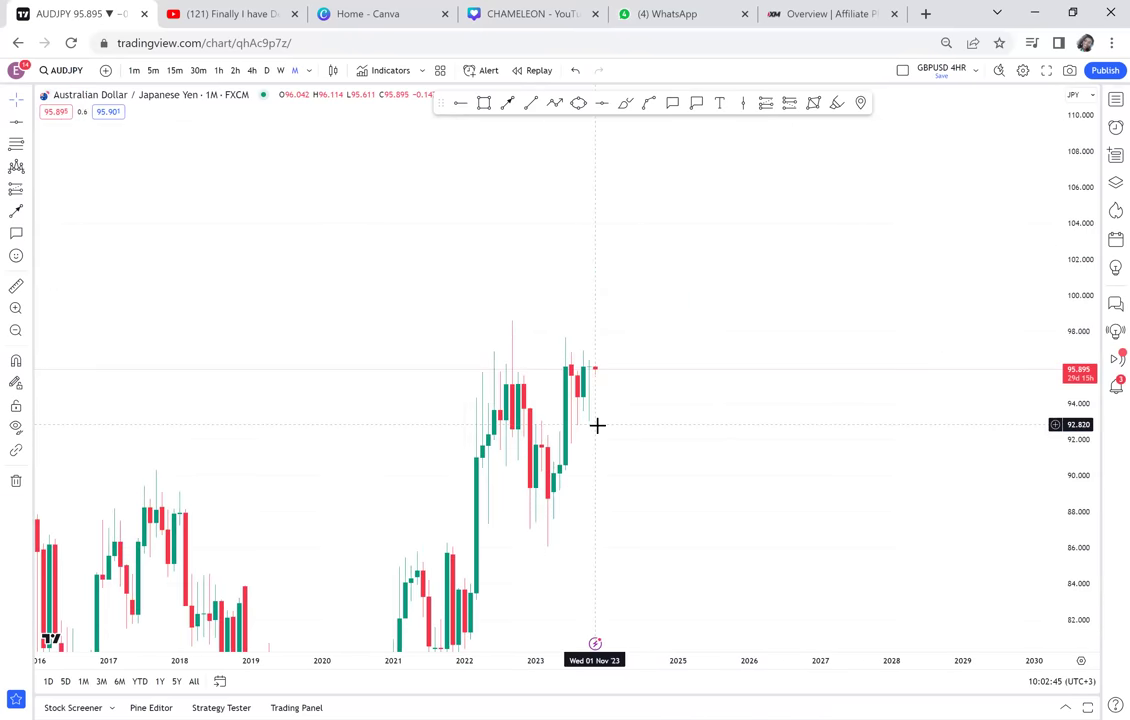
Step: Place horizontal rays on AUDJPY at 97.631 starting from November 2022 and at 91.961 starting from April 2023
{"action": "left_click", "coordinate": [463, 105]}
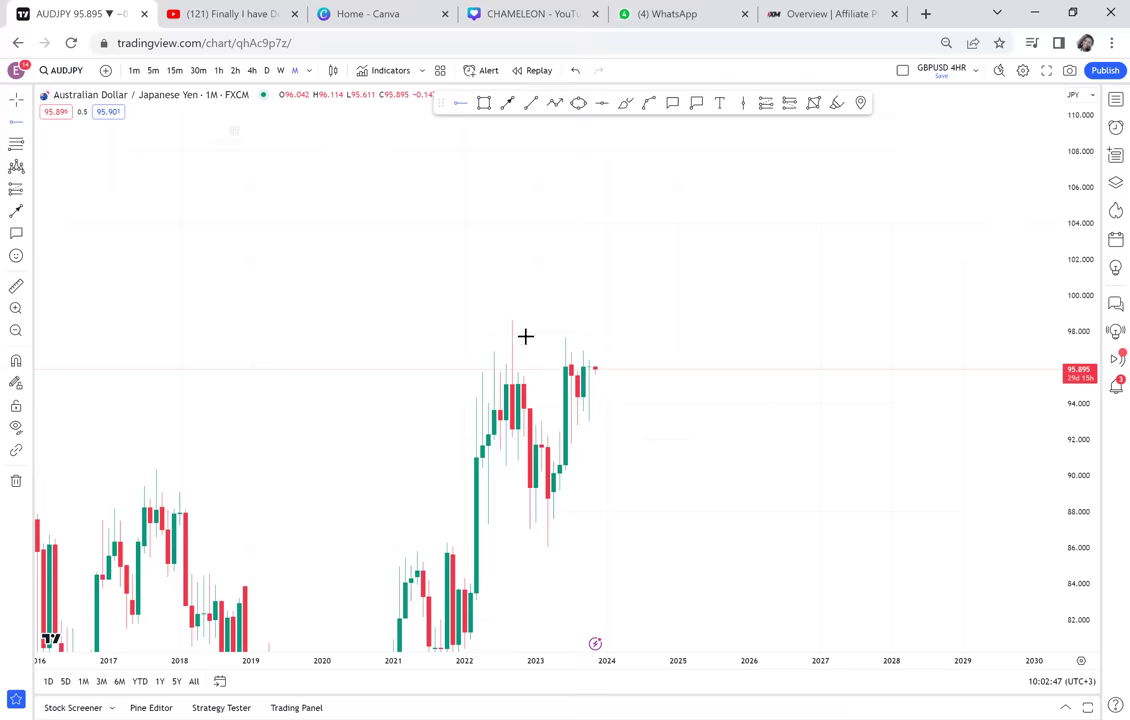
{"action": "left_click", "coordinate": [524, 338]}
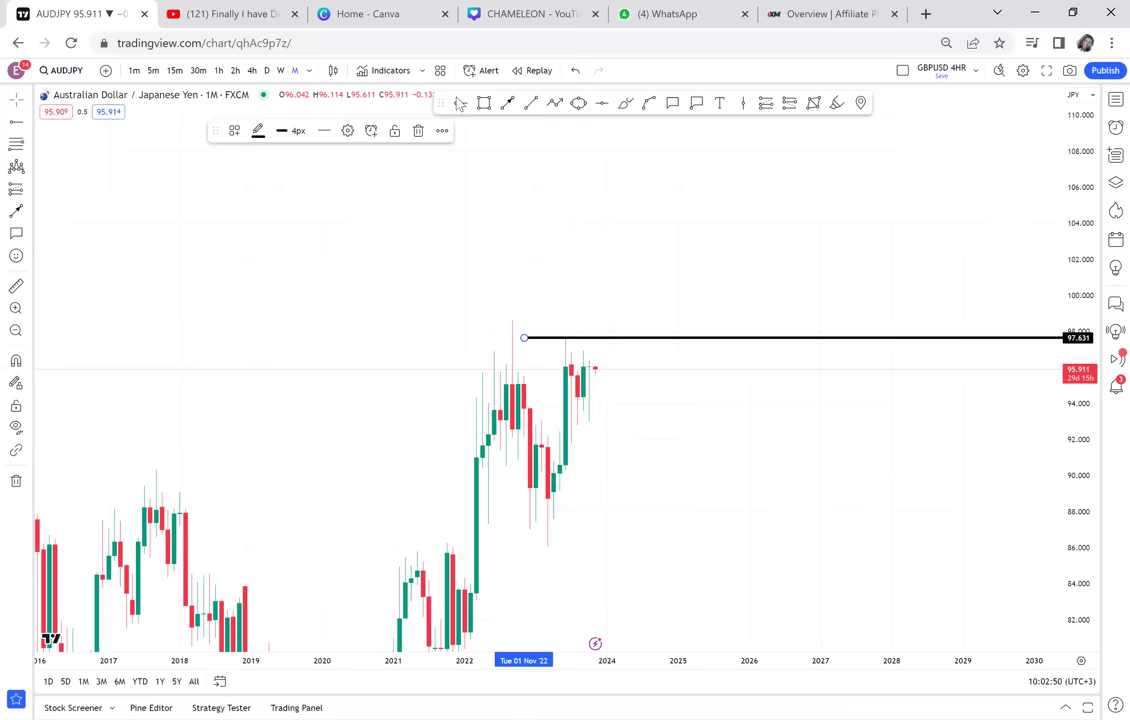
{"action": "left_click", "coordinate": [541, 465]}
{"action": "left_click", "coordinate": [549, 440]}
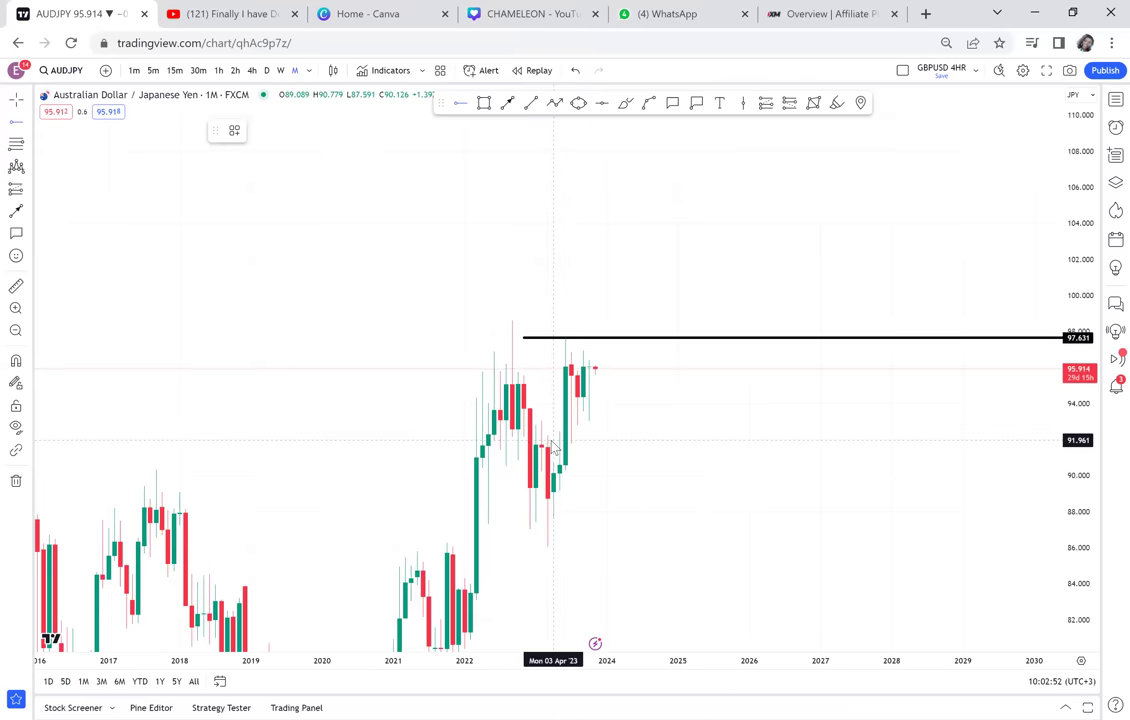
Step: Examine AUDJPY's recent monthly candles between the 97.631 and 91.961 rays and the space above the upper ray
{"action": "left_click_drag", "start_coordinate": [809, 258], "coordinate": [756, 418]}
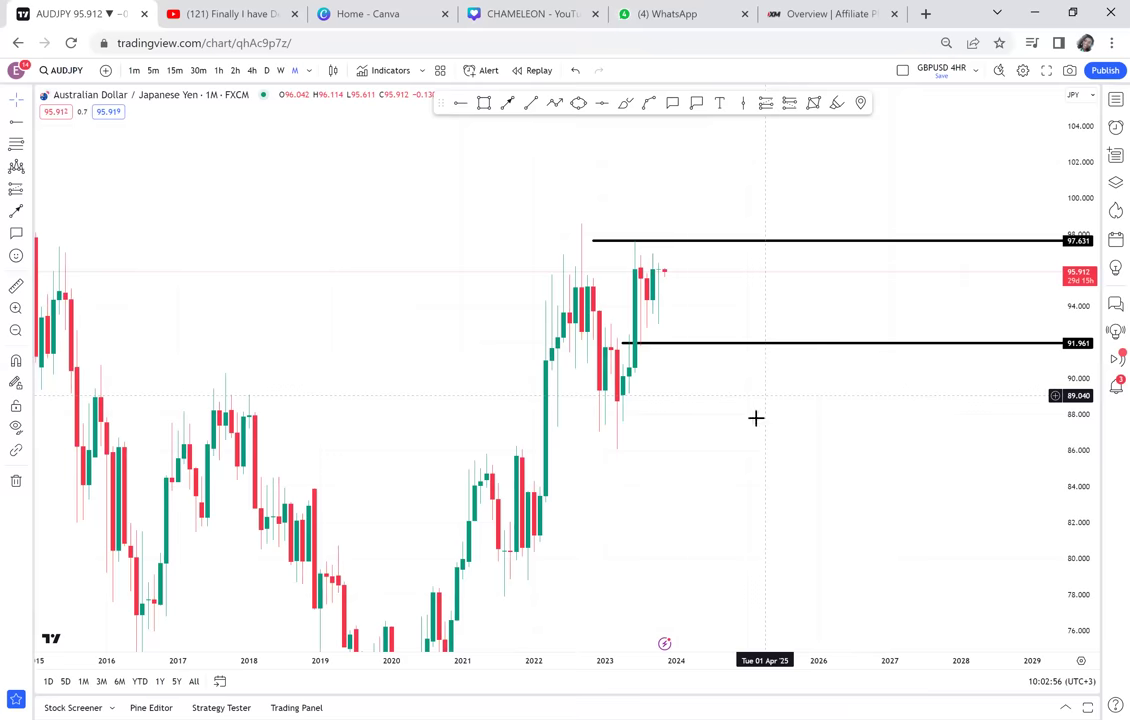
{"action": "scroll", "coordinate": [756, 418], "scroll_direction": "up", "scroll_amount": 1}
{"action": "scroll", "coordinate": [644, 330], "scroll_direction": "up", "scroll_amount": 1}
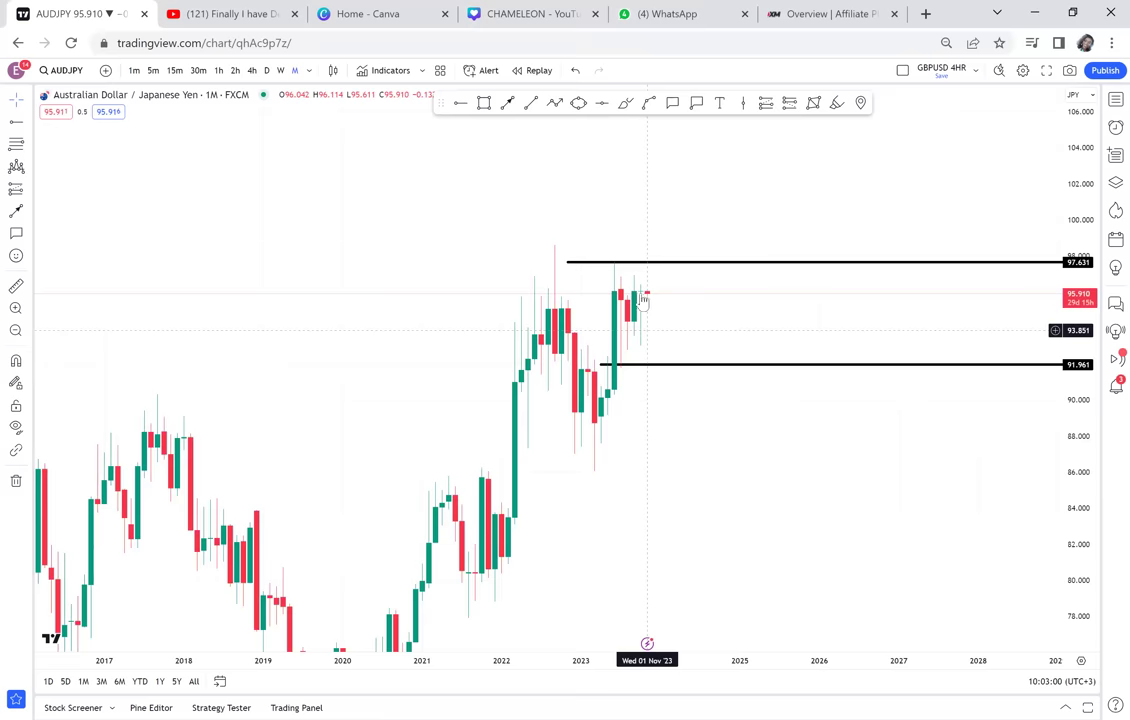
{"action": "scroll", "coordinate": [711, 309], "scroll_direction": "up", "scroll_amount": 1}
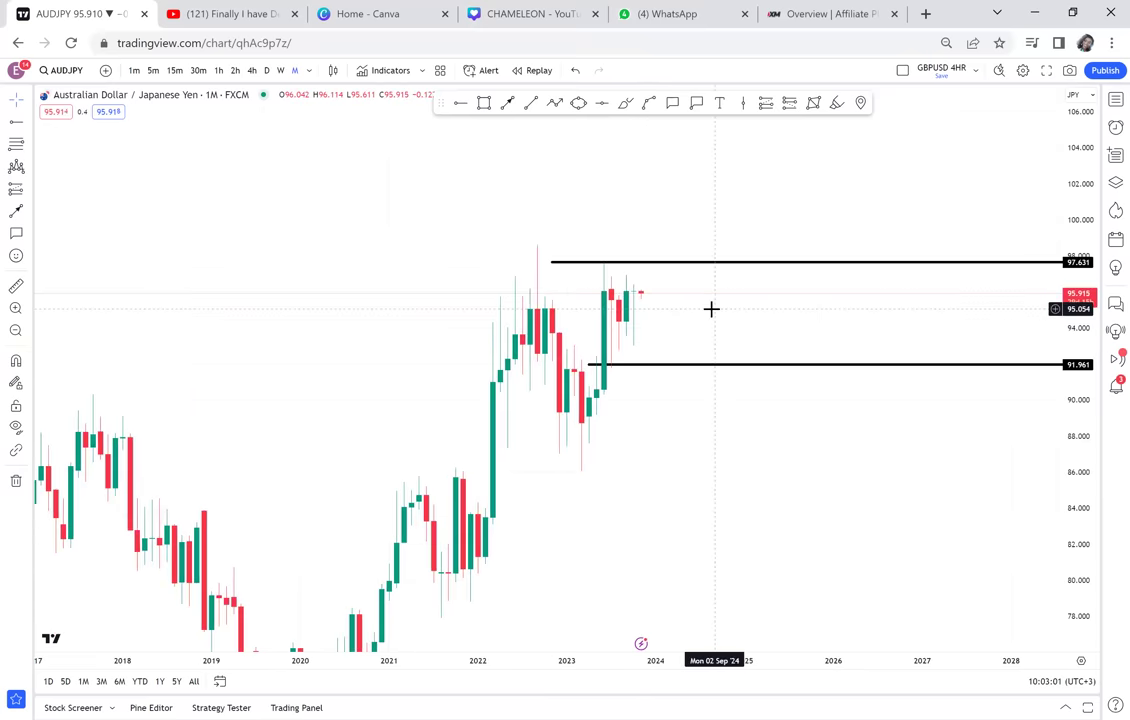
{"action": "scroll", "coordinate": [711, 309], "scroll_direction": "up", "scroll_amount": 1}
{"action": "scroll", "coordinate": [711, 309], "scroll_direction": "up", "scroll_amount": 1}
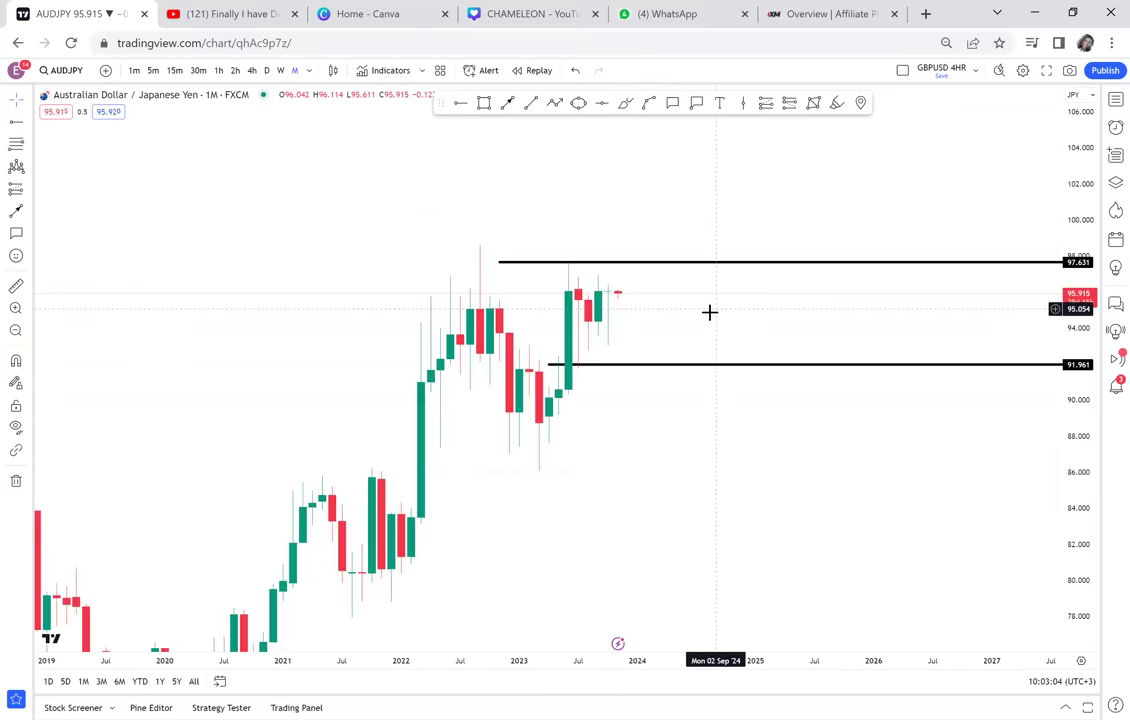
{"action": "scroll", "coordinate": [609, 467], "scroll_direction": "up", "scroll_amount": 1}
{"action": "scroll", "coordinate": [710, 397], "scroll_direction": "up", "scroll_amount": 1}
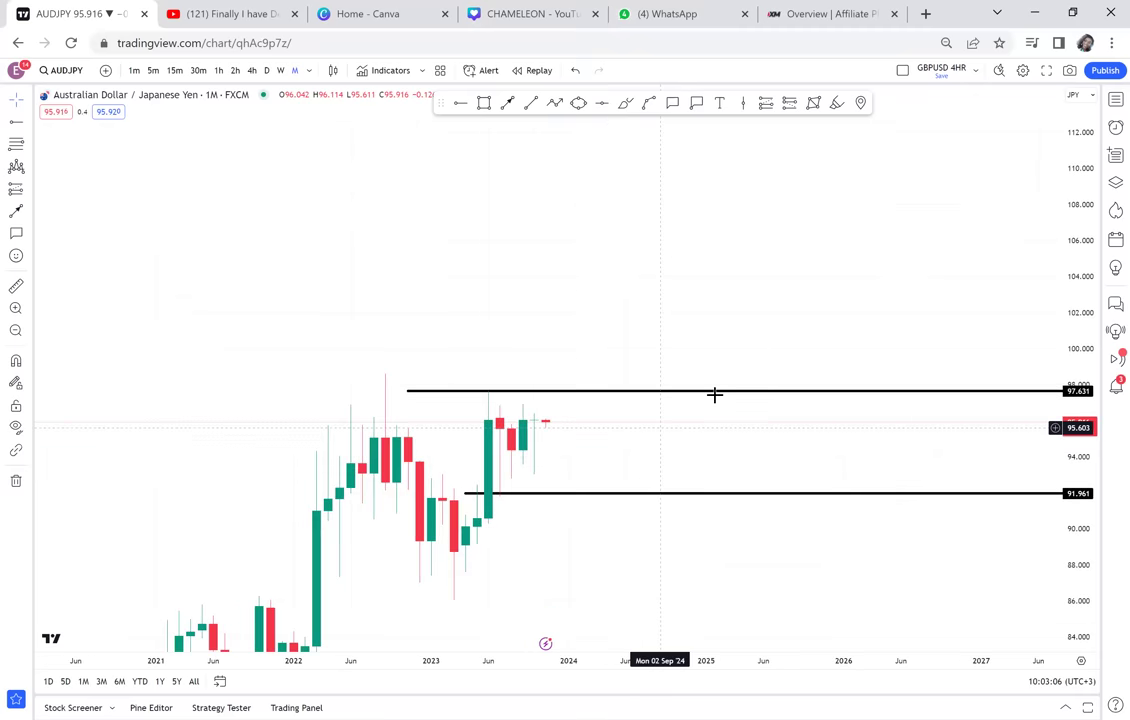
Step: Mark a resistance zone with a rectangle on AUDJPY from October 2021 to May 2024, between 98.396 and 96.114
{"action": "left_click_drag", "start_coordinate": [714, 395], "coordinate": [726, 396]}
{"action": "scroll", "coordinate": [726, 396], "scroll_direction": "up", "scroll_amount": 1}
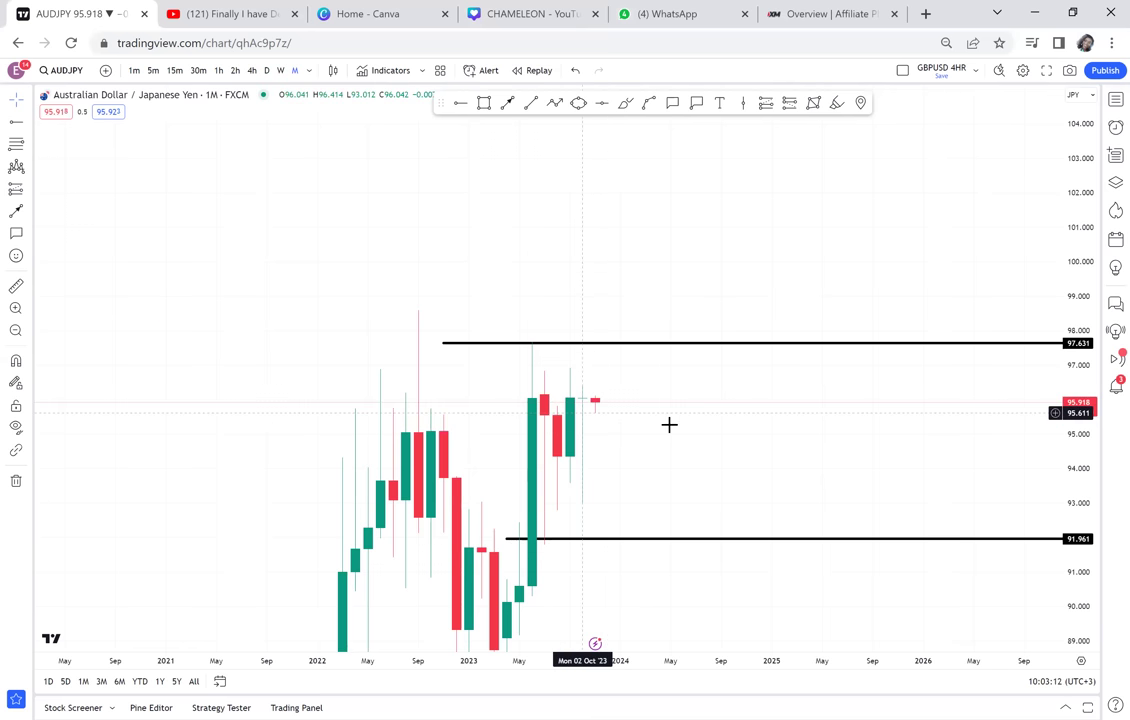
{"action": "left_click_drag", "start_coordinate": [669, 424], "coordinate": [742, 277]}
{"action": "scroll", "coordinate": [742, 279], "scroll_direction": "down", "scroll_amount": 1}
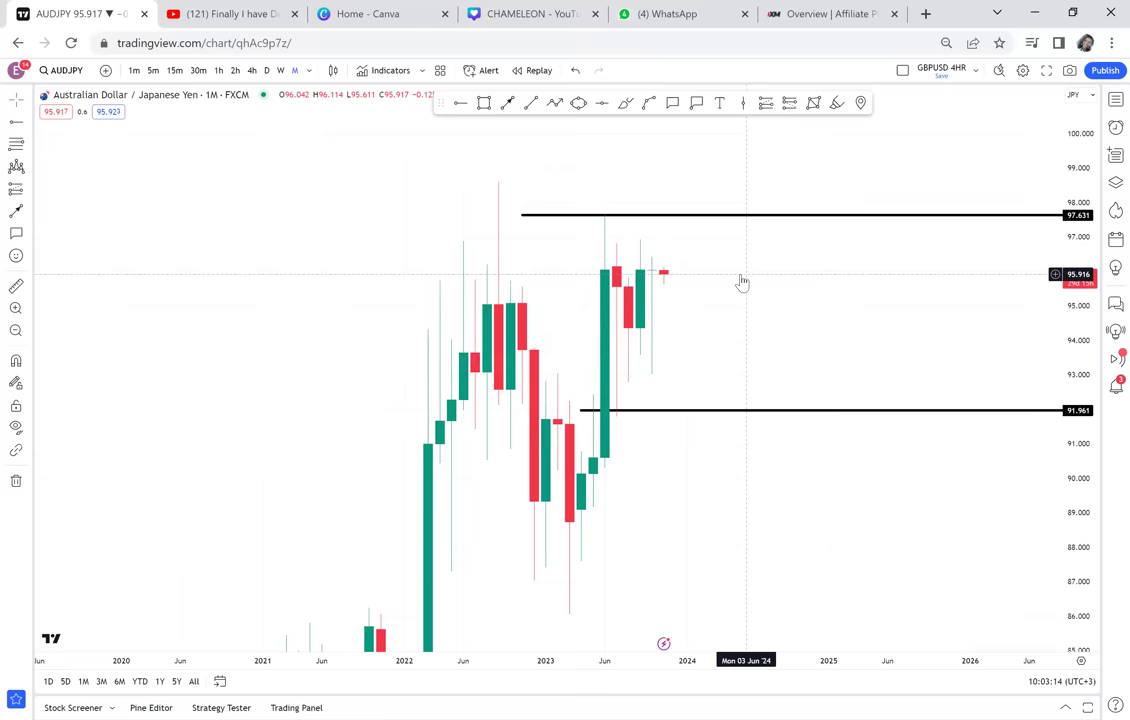
{"action": "scroll", "coordinate": [492, 154], "scroll_direction": "down", "scroll_amount": 1}
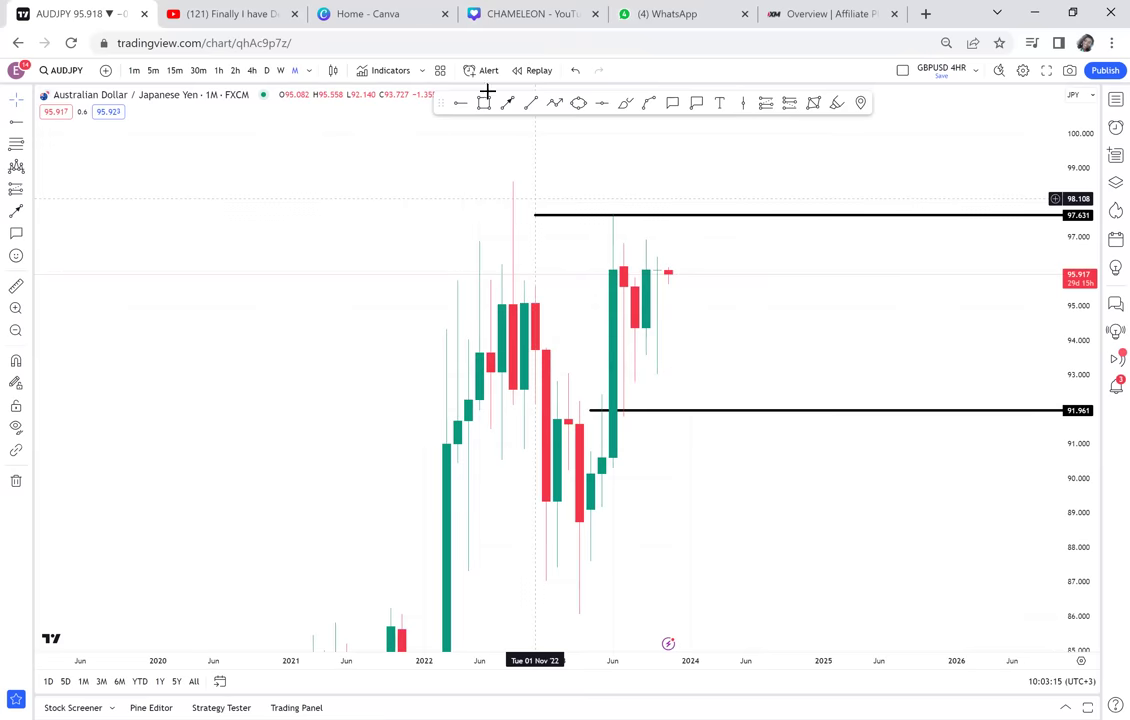
{"action": "left_click", "coordinate": [389, 189]}
{"action": "left_click", "coordinate": [735, 277]}
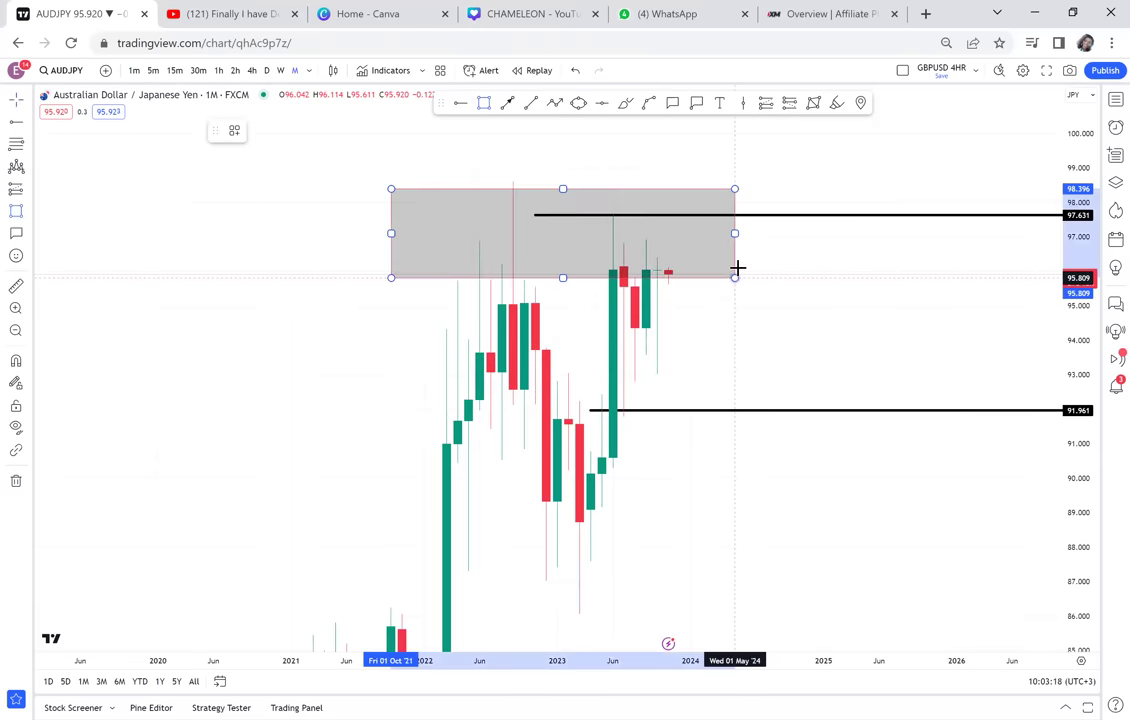
{"action": "left_click_drag", "start_coordinate": [1072, 218], "coordinate": [1032, 443]}
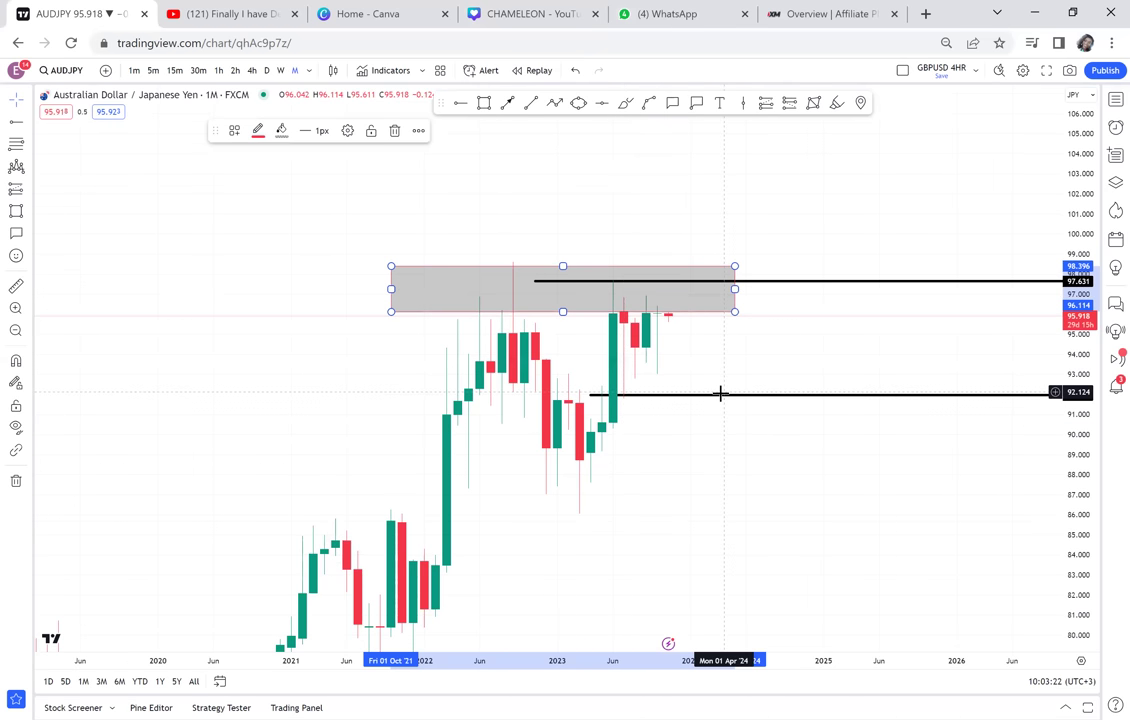
Step: Move AUDJPY's lower ray to 86.011 starting from September 2021, and mark the middle of the measured range with a horizontal line at 92.309
{"action": "left_click_drag", "start_coordinate": [719, 394], "coordinate": [507, 517]}
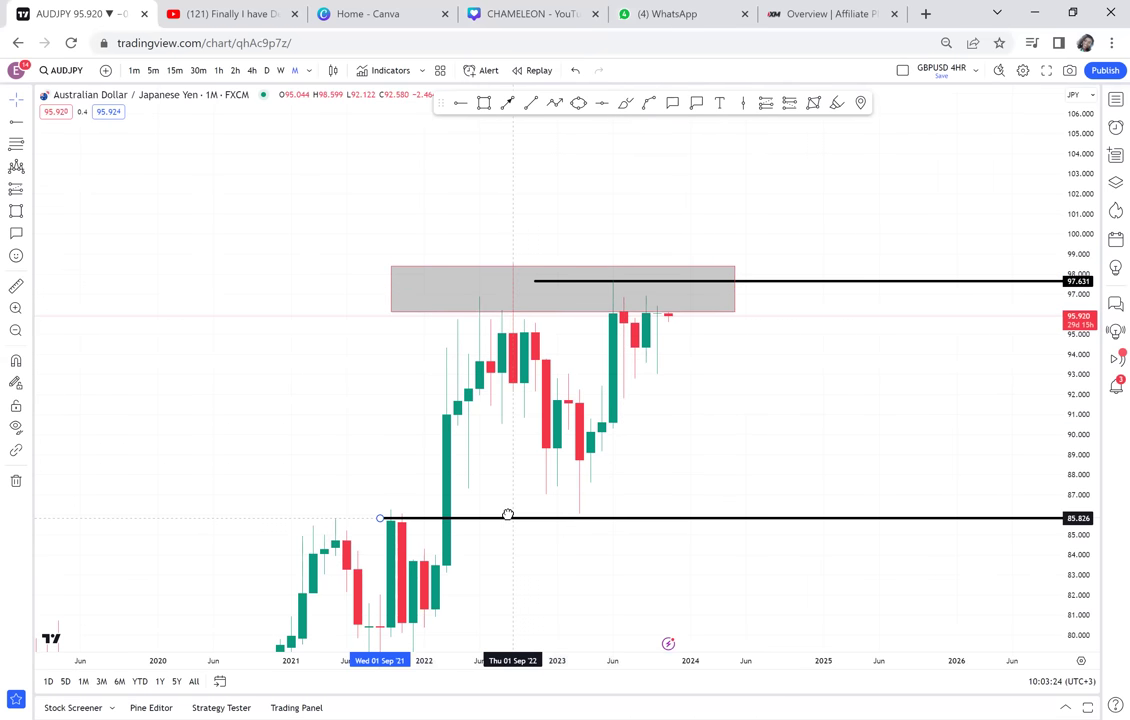
{"action": "left_click", "coordinate": [16, 287]}
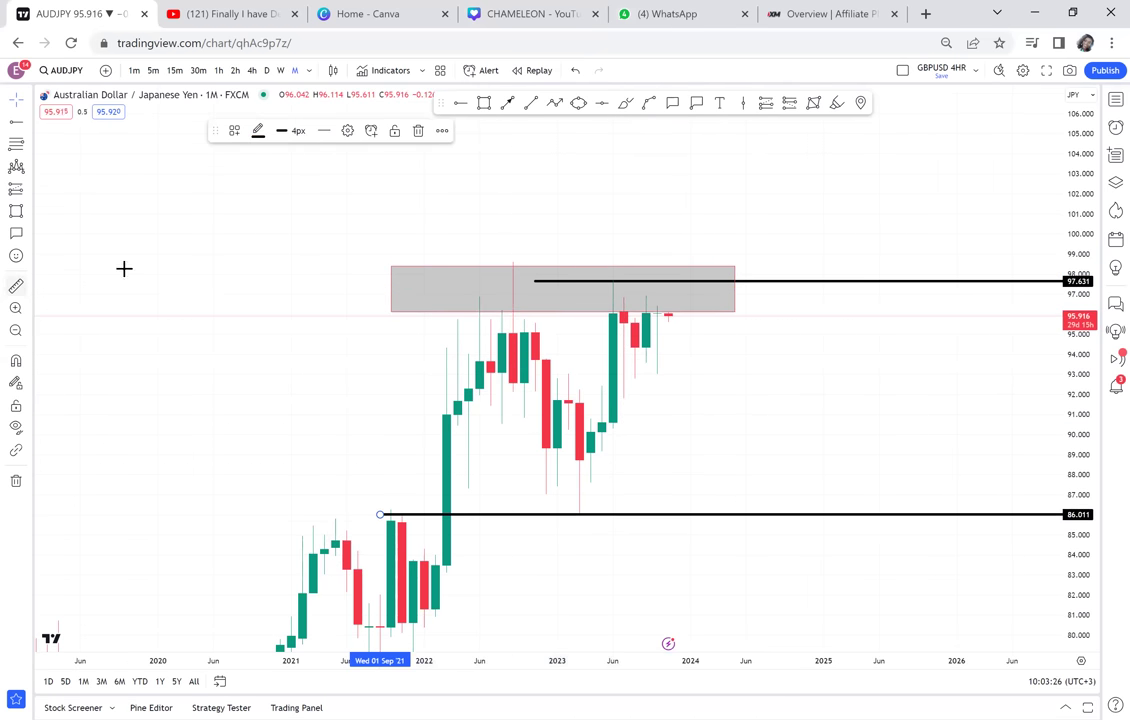
{"action": "left_click", "coordinate": [402, 261]}
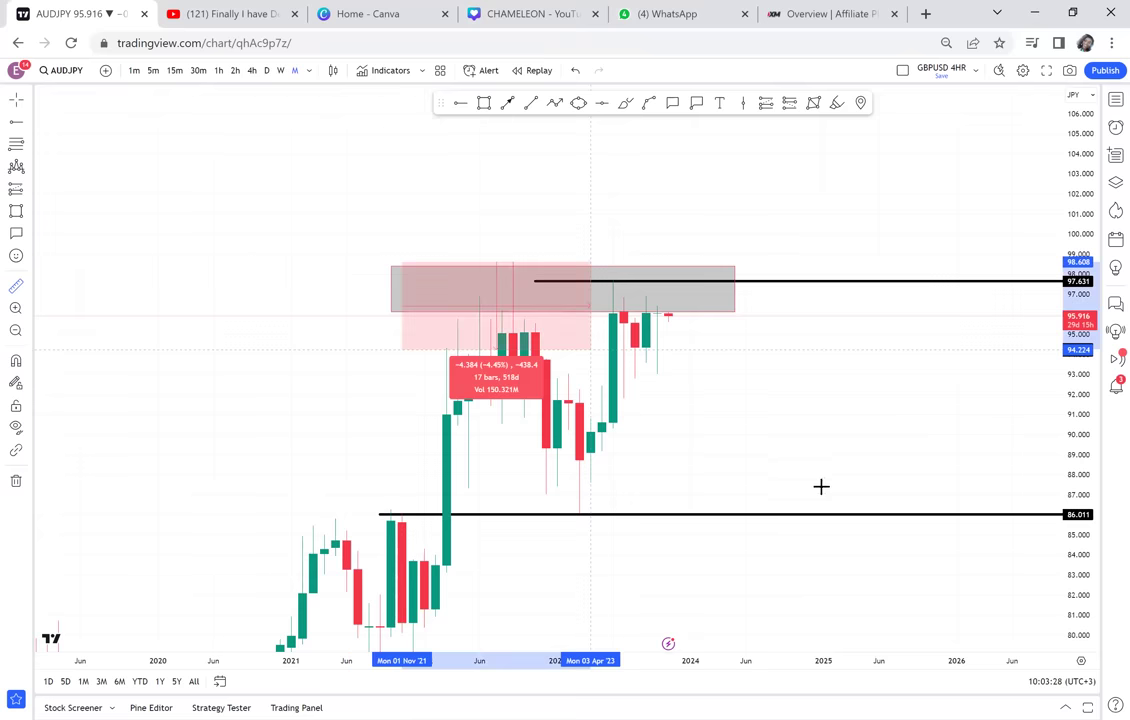
{"action": "left_click", "coordinate": [860, 514]}
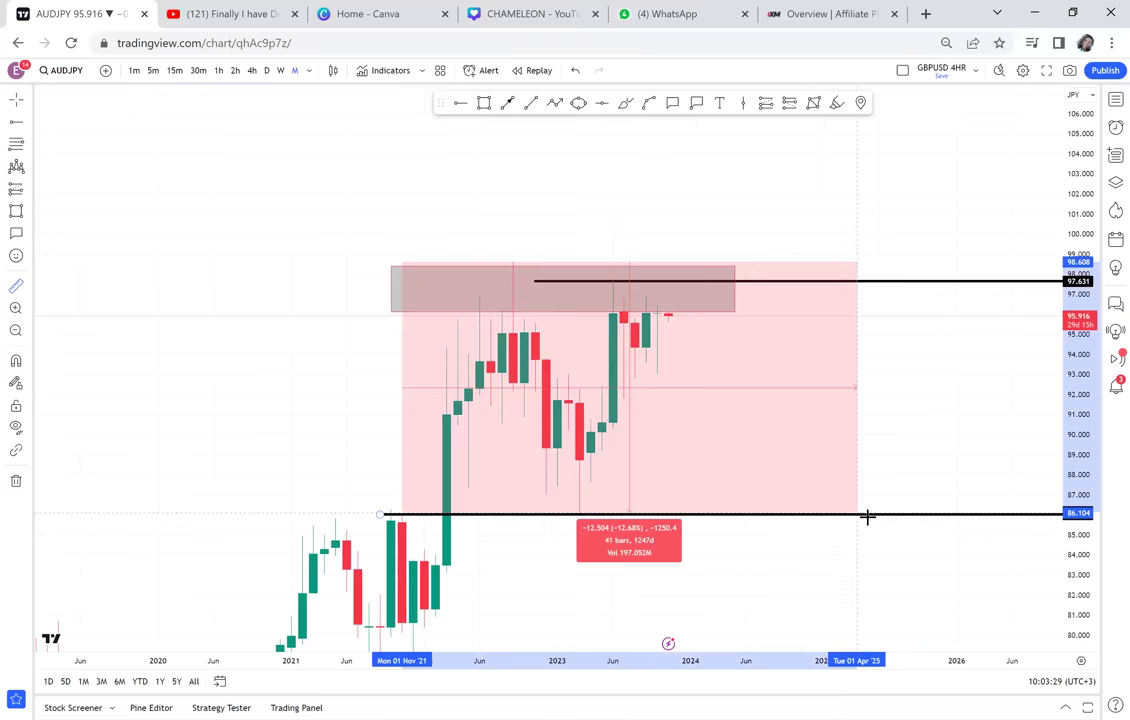
{"action": "left_click", "coordinate": [603, 105]}
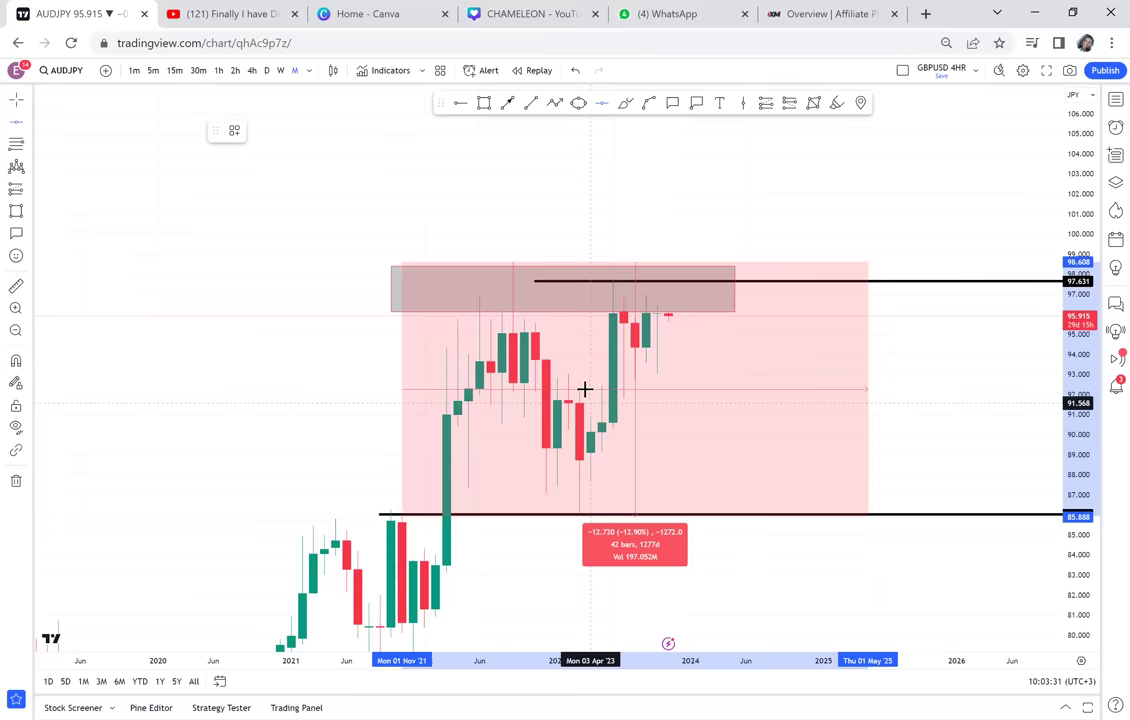
{"action": "left_click", "coordinate": [549, 388]}
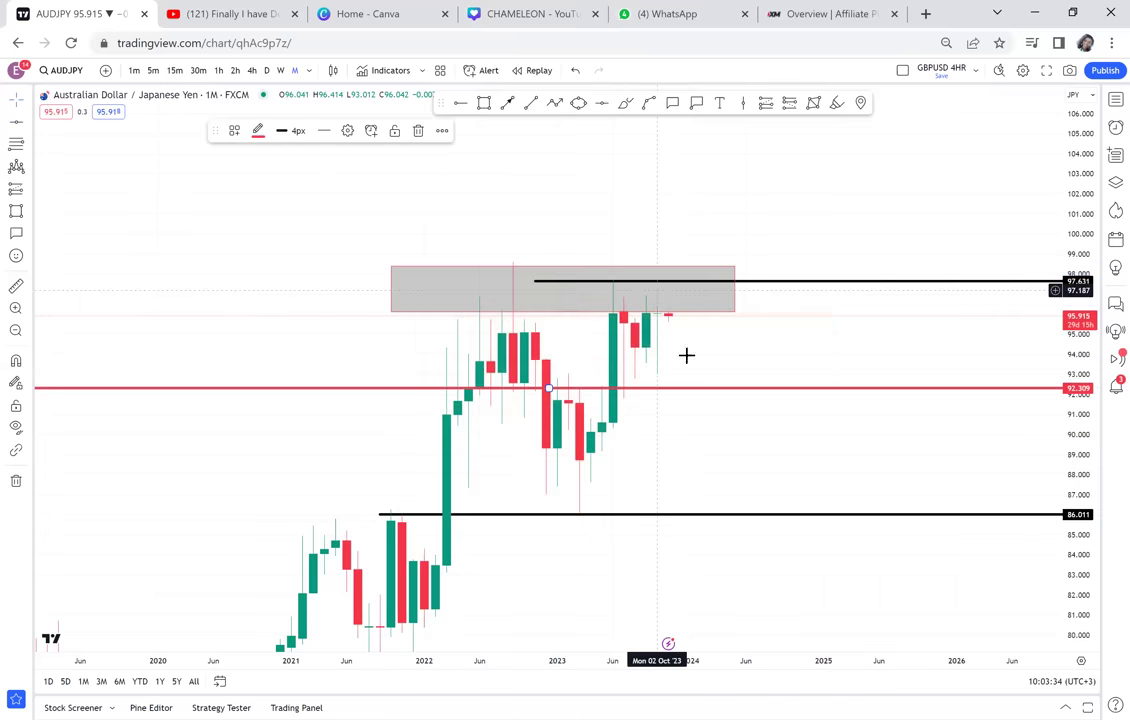
Step: Draw a projected path above AUDJPY's zone, rising from about 98 to 101, retesting about 98 in May 2024, and climbing to about 105
{"action": "scroll", "coordinate": [571, 151], "scroll_direction": "up", "scroll_amount": 1}
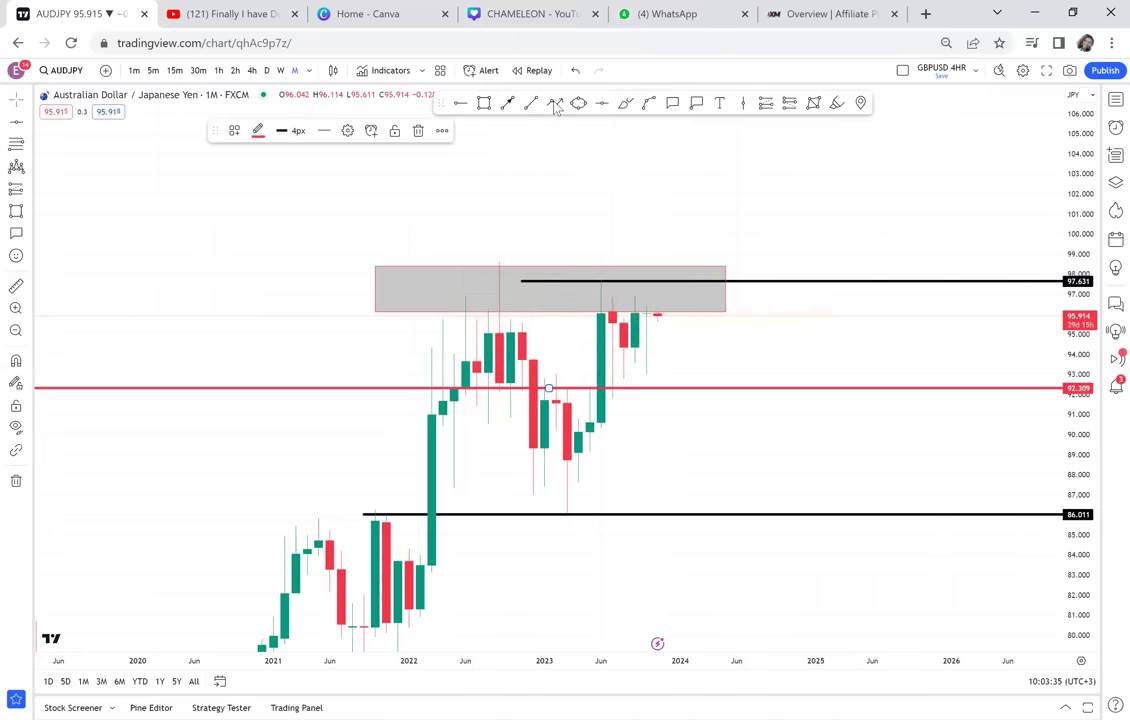
{"action": "left_click", "coordinate": [555, 103]}
{"action": "left_click", "coordinate": [657, 272]}
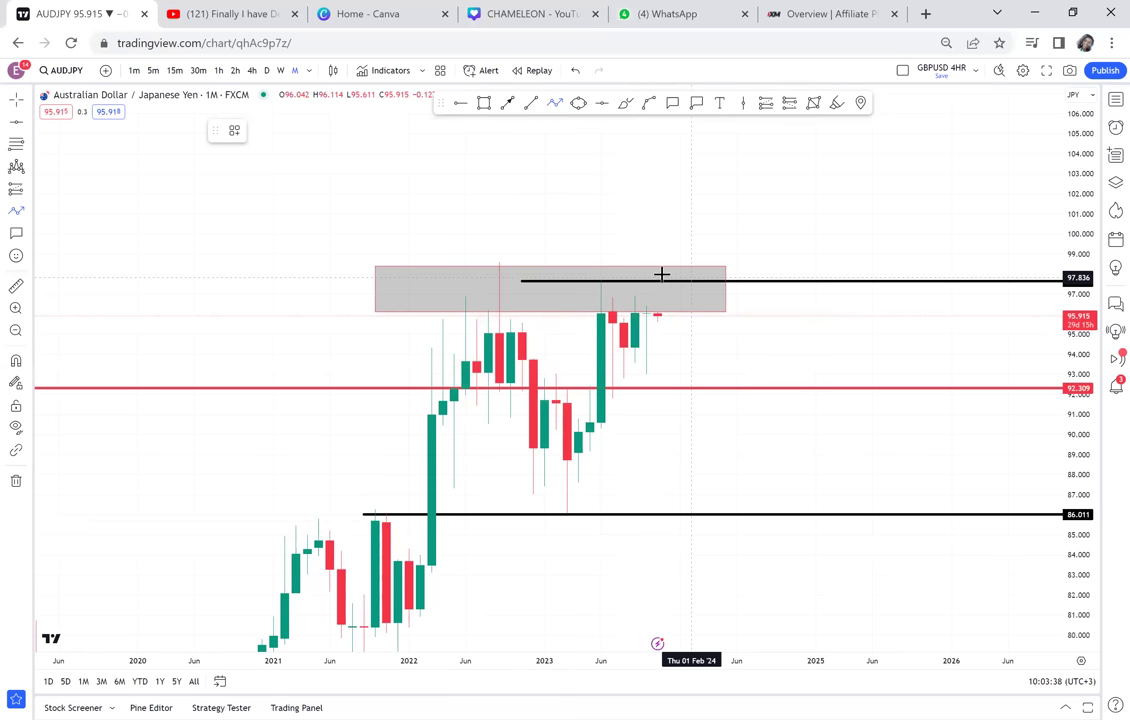
{"action": "left_click", "coordinate": [678, 217]}
{"action": "left_click", "coordinate": [725, 272]}
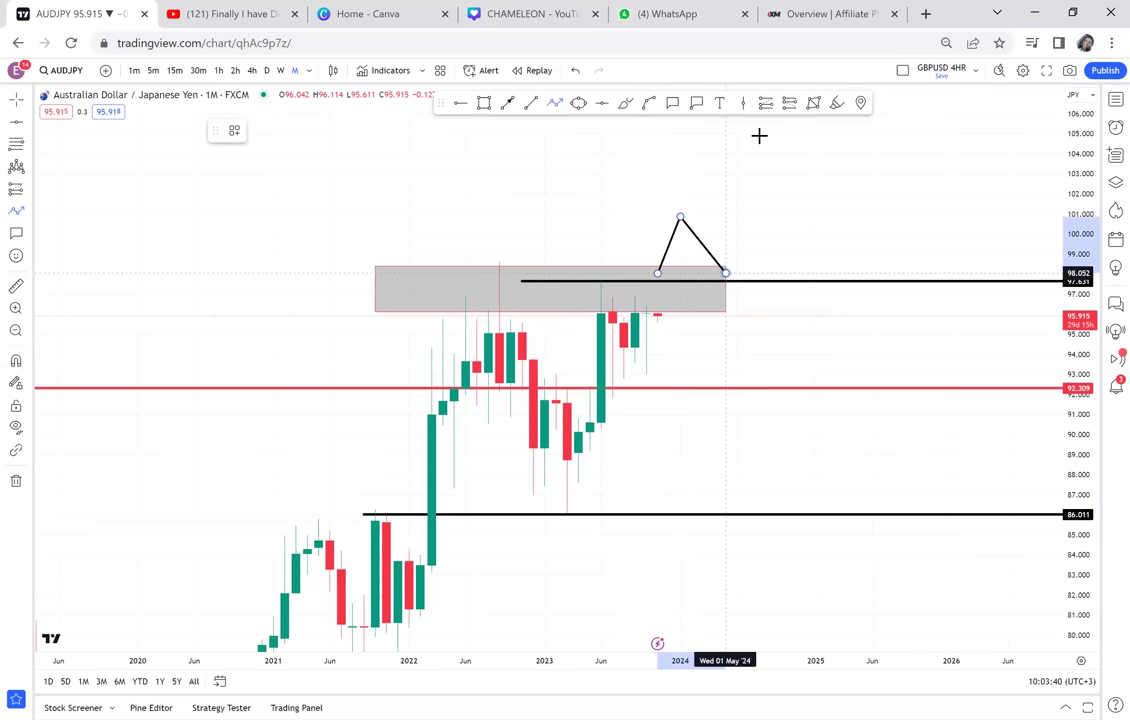
{"action": "double_click", "coordinate": [759, 137]}
{"action": "left_click_drag", "start_coordinate": [810, 215], "coordinate": [766, 226]}
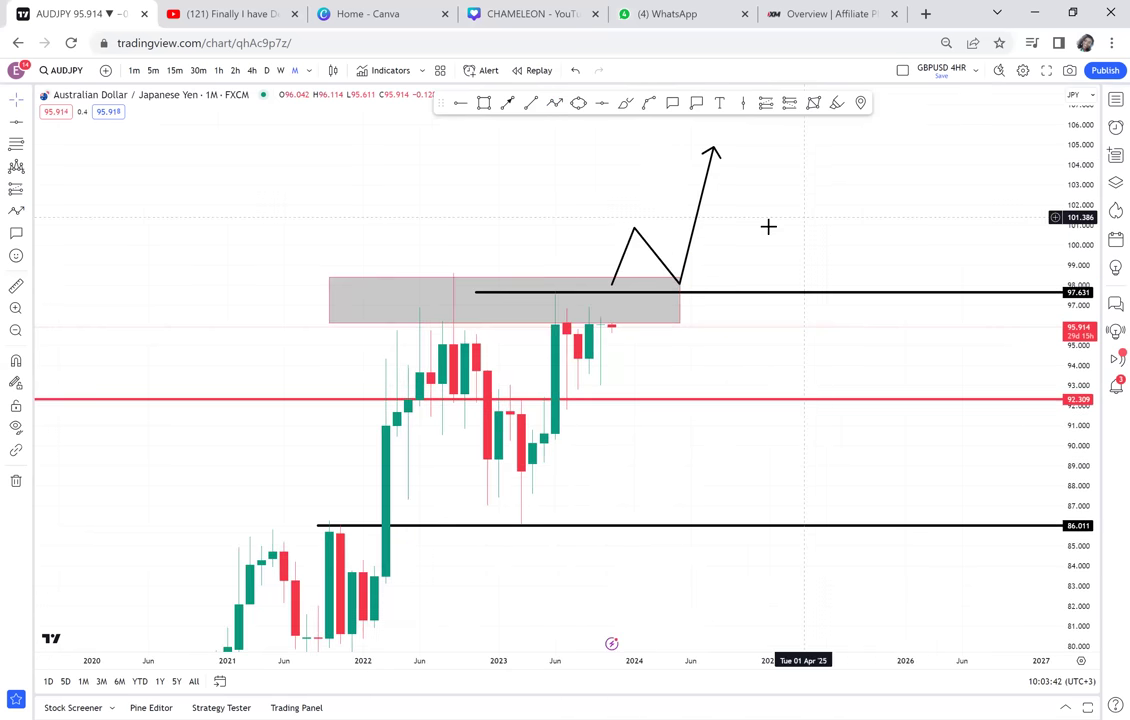
Step: Draw a narrow rectangle spanning AUDJPY's range up from the 86.011 ray around April 2023, and move it up so its base sits at 98.361
{"action": "left_click", "coordinate": [481, 104]}
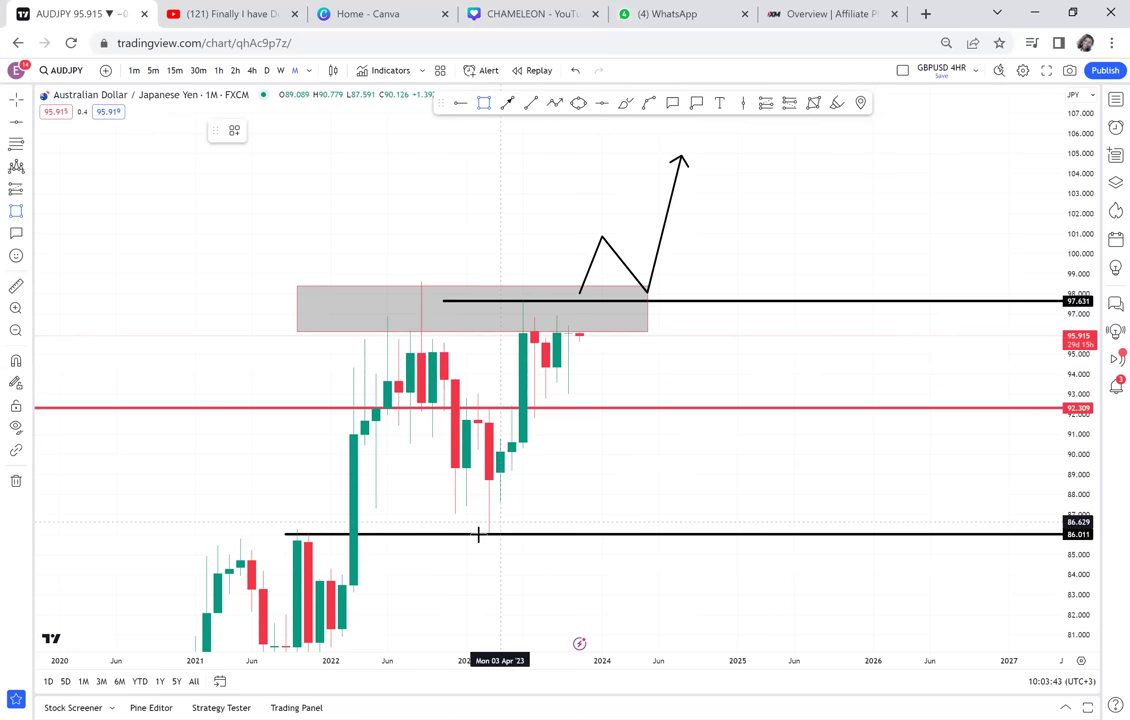
{"action": "left_click", "coordinate": [478, 535]}
{"action": "left_click", "coordinate": [501, 284]}
{"action": "mouse_move", "coordinate": [500, 374]}
{"action": "left_mouse_down"}
{"action": "mouse_move", "coordinate": [500, 224]}
{"action": "mouse_move", "coordinate": [467, 142]}
{"action": "mouse_move", "coordinate": [494, 119]}
{"action": "mouse_move", "coordinate": [505, 145]}
{"action": "left_mouse_up"}
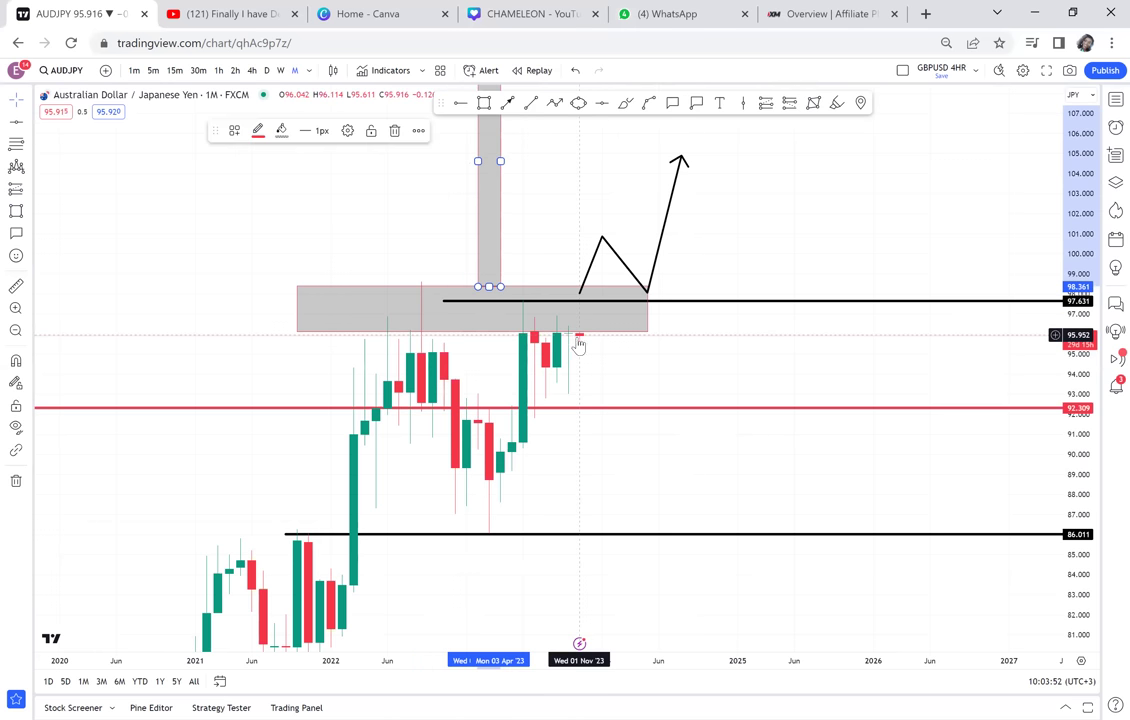
Step: Flag AUDJPY blue in the watchlist and switch the chart to AUDCAD
{"action": "left_click", "coordinate": [1113, 99]}
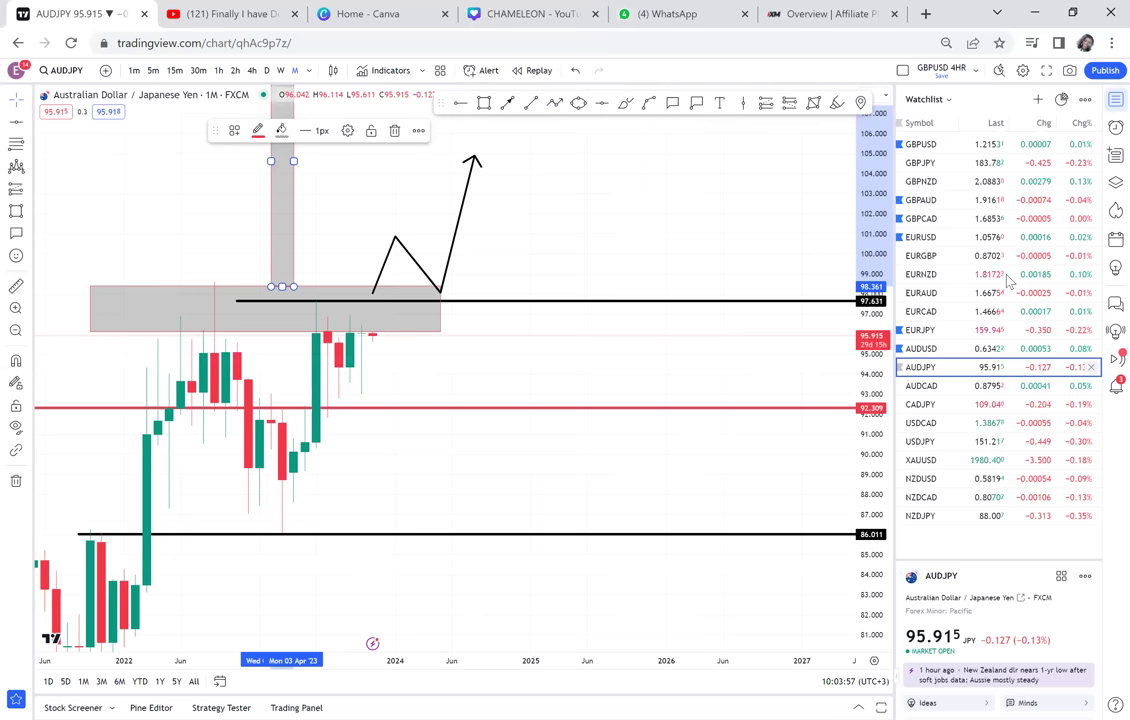
{"action": "left_click", "coordinate": [900, 370]}
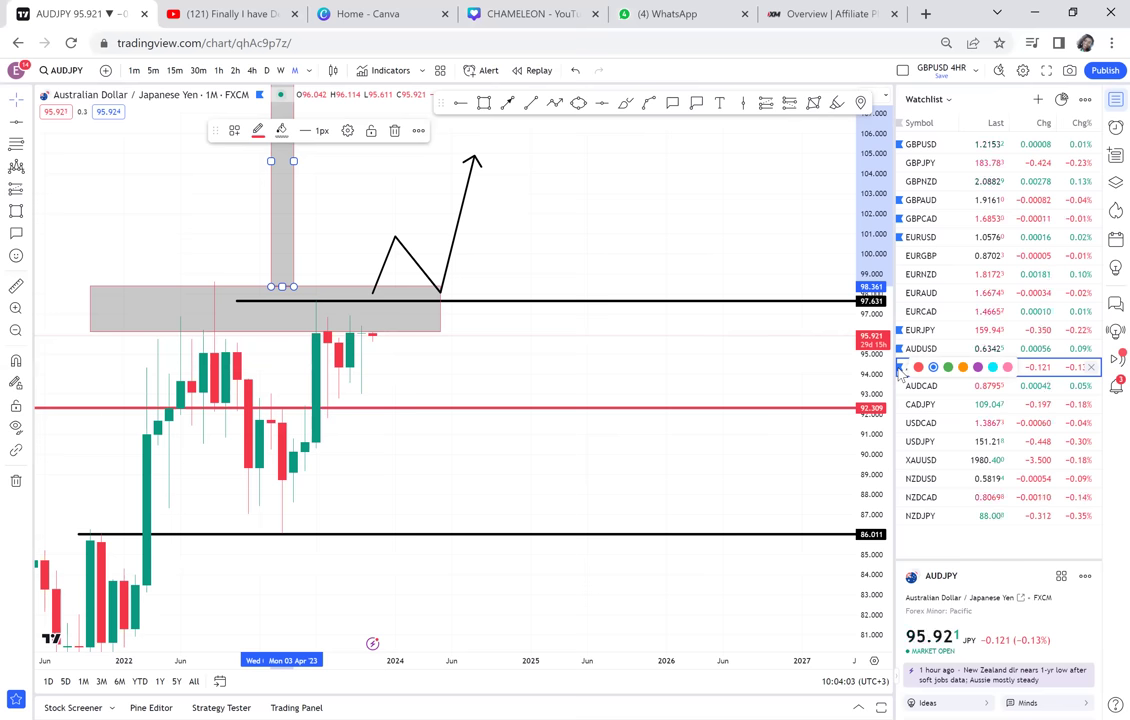
{"action": "left_click", "coordinate": [951, 389]}
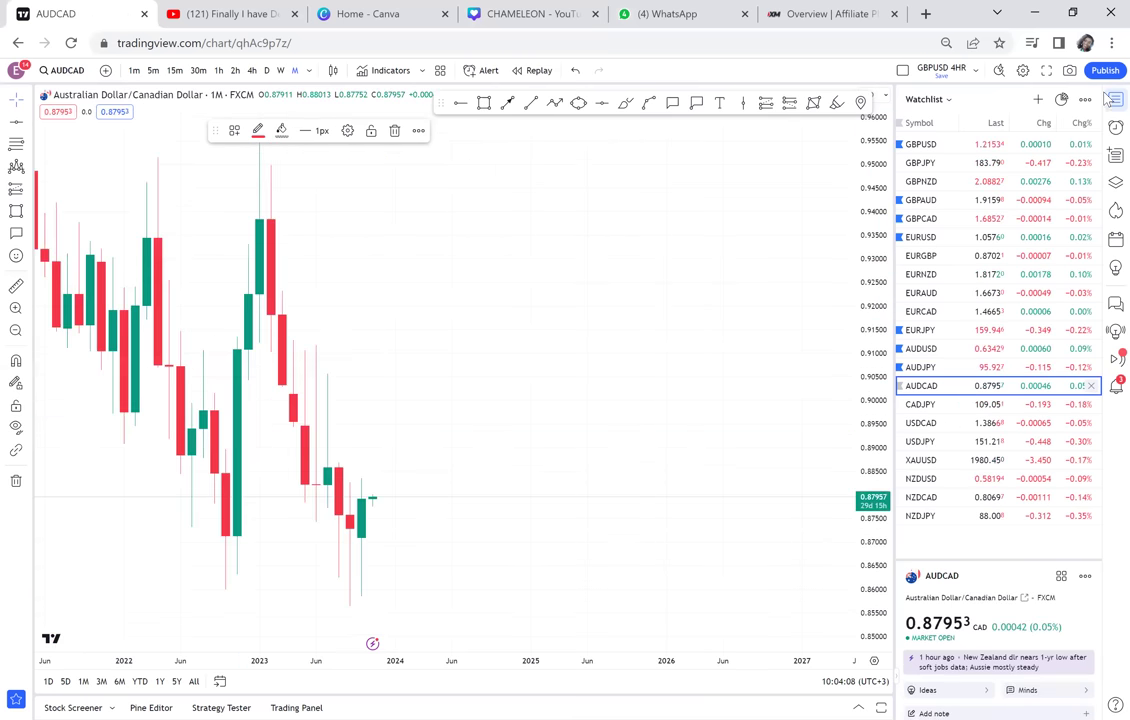
Step: Hide the watchlist and draw a support zone rectangle on AUDCAD from November 2019 to mid-2025, between 0.86164 and about 0.853
{"action": "scroll", "coordinate": [827, 293], "scroll_direction": "down", "scroll_amount": 1}
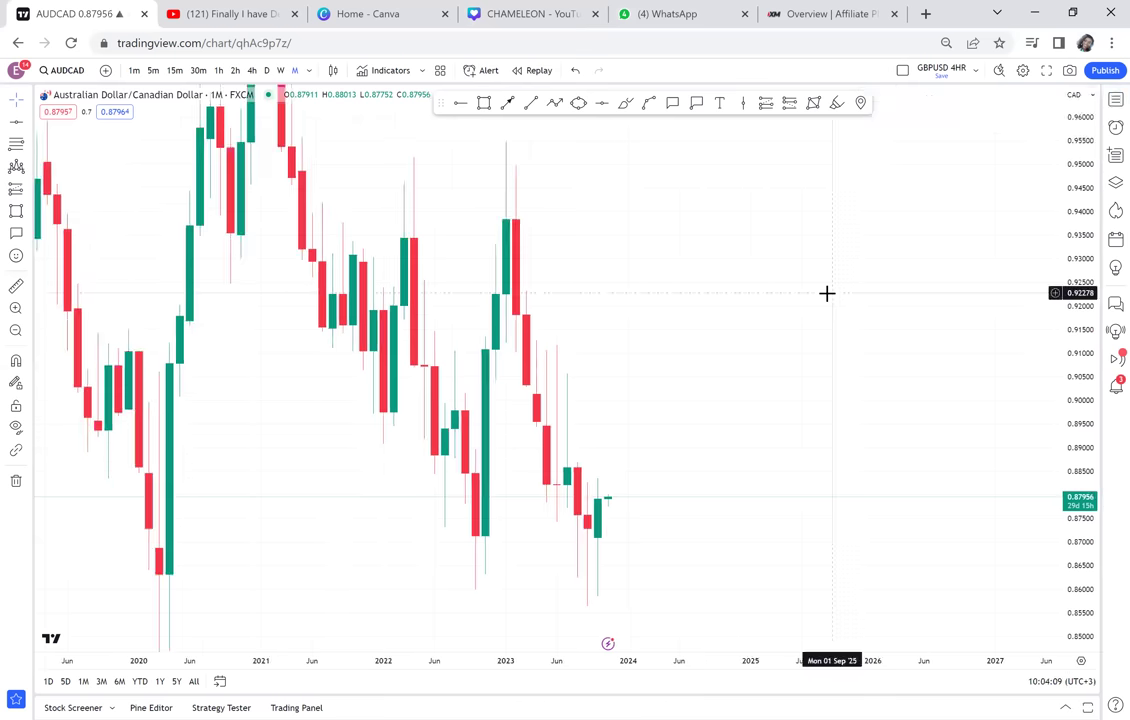
{"action": "scroll", "coordinate": [826, 293], "scroll_direction": "down", "scroll_amount": 2}
{"action": "scroll", "coordinate": [1016, 343], "scroll_direction": "left", "scroll_amount": 1}
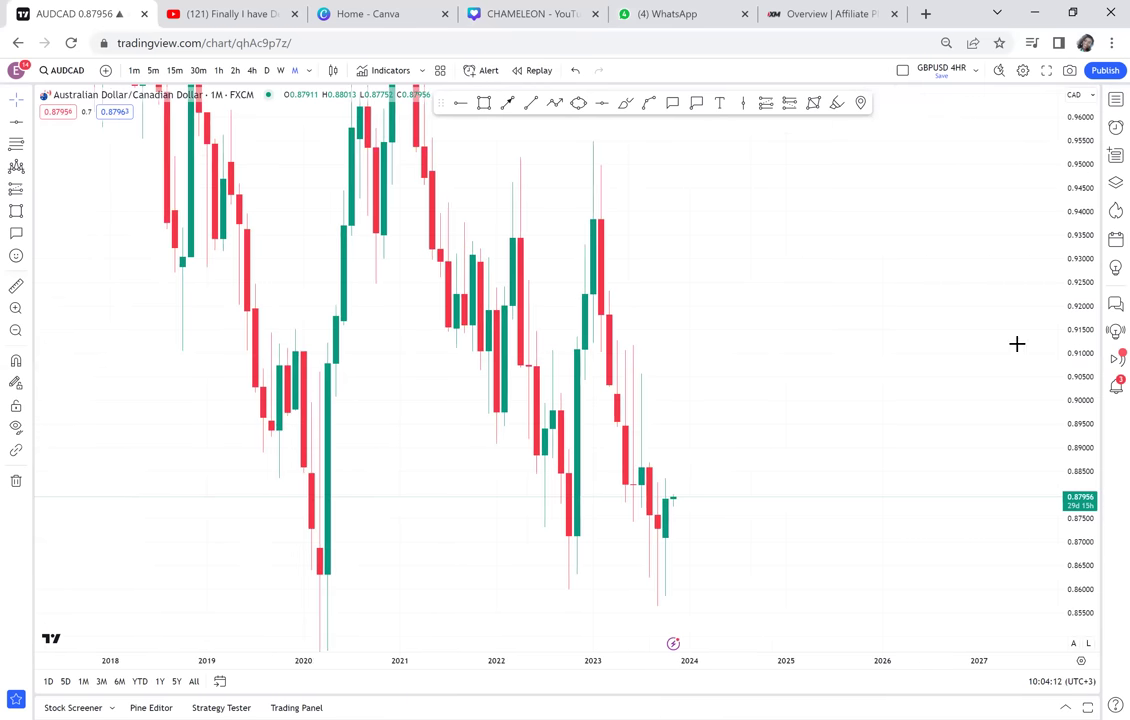
{"action": "scroll", "coordinate": [660, 216], "scroll_direction": "down", "scroll_amount": 1}
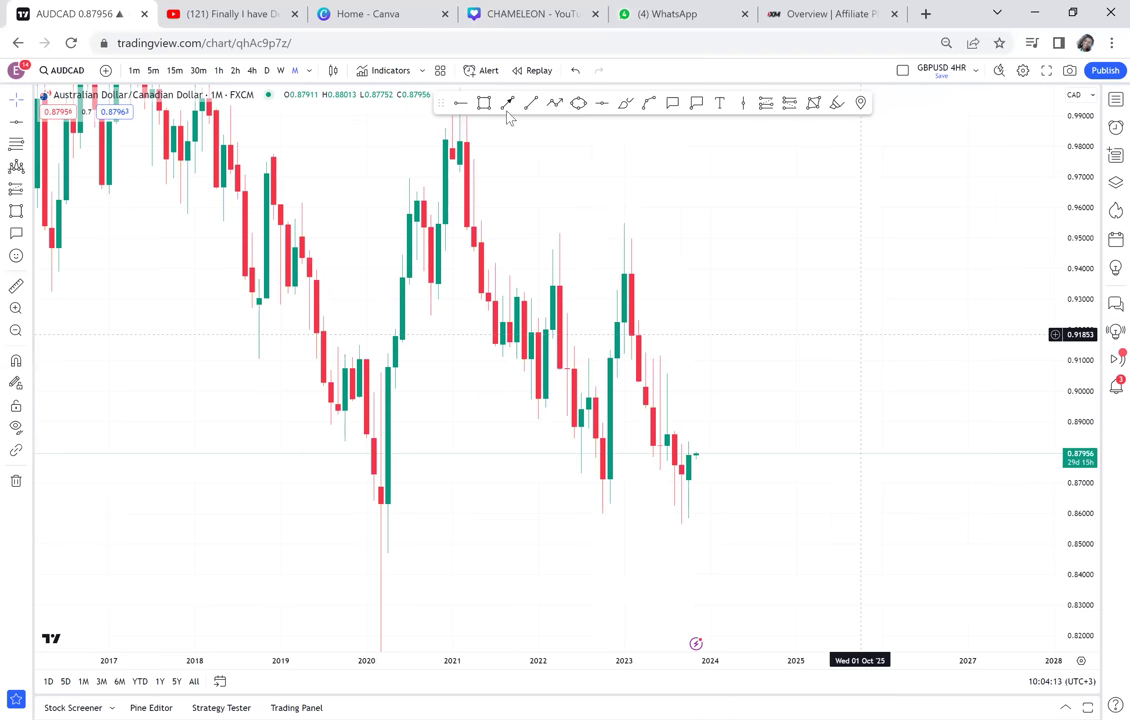
{"action": "left_click", "coordinate": [485, 102]}
{"action": "left_click", "coordinate": [352, 508]}
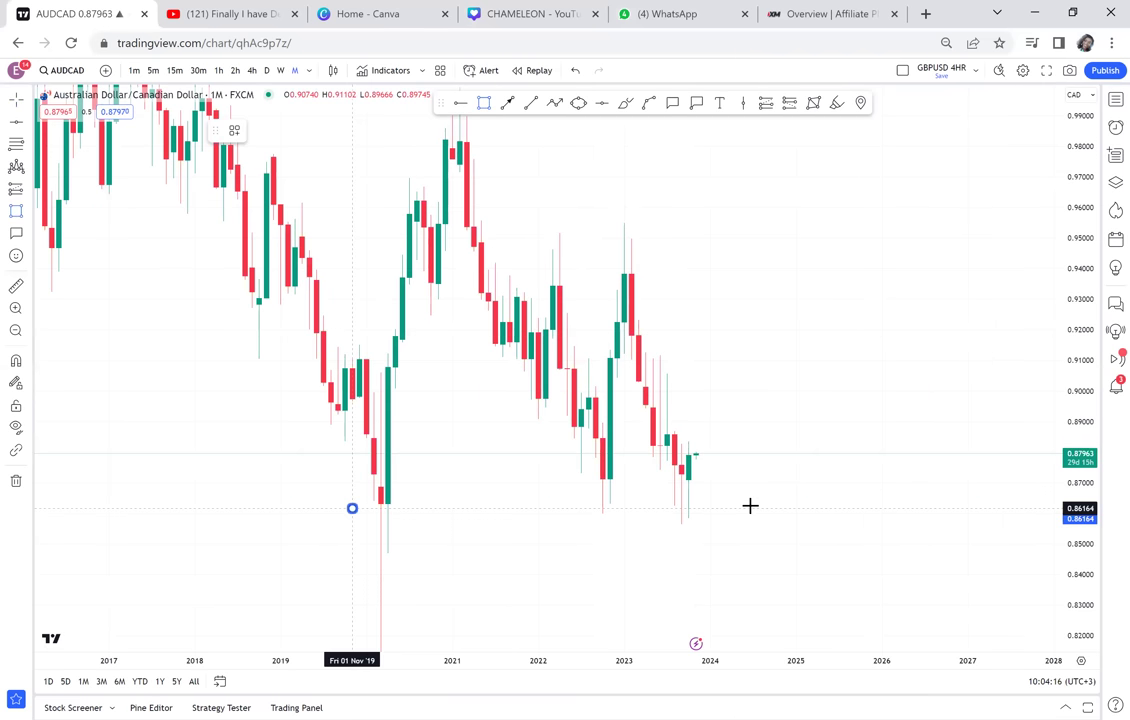
{"action": "left_click", "coordinate": [840, 536]}
{"action": "left_click_drag", "start_coordinate": [868, 436], "coordinate": [855, 352]}
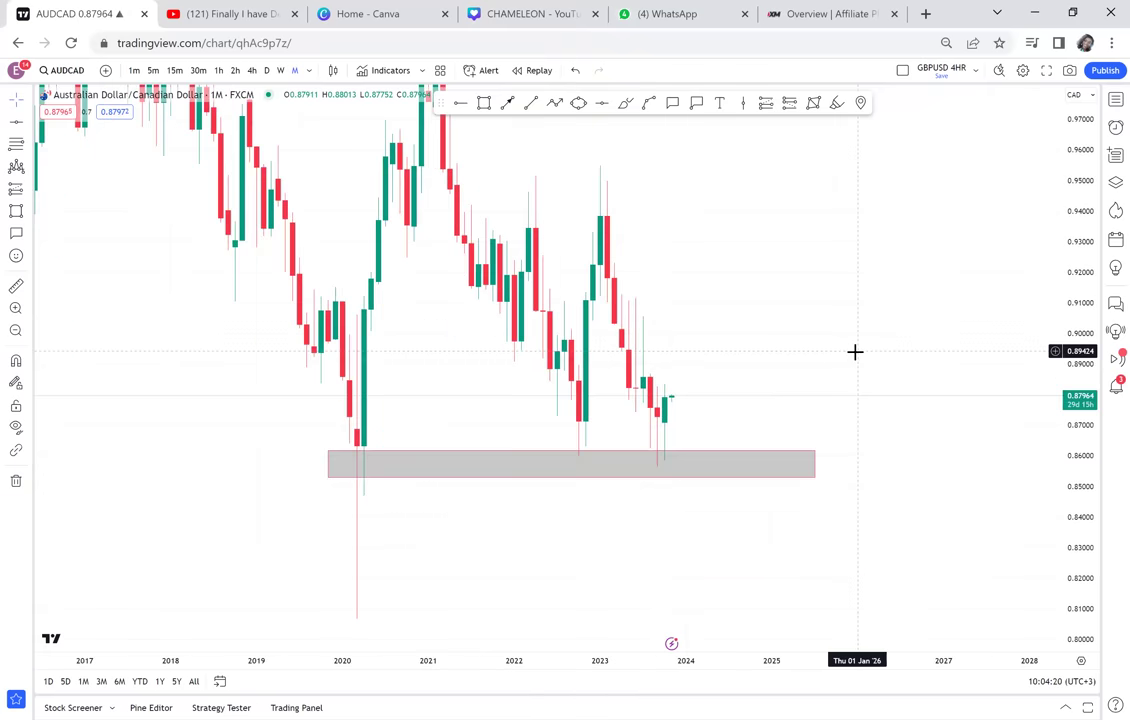
Step: Draw a resistance rectangle on AUDCAD from May 2021 to August 2024 between 0.95172 and 0.93877, and place a horizontal line at 0.85962
{"action": "scroll", "coordinate": [540, 136], "scroll_direction": "up", "scroll_amount": 1}
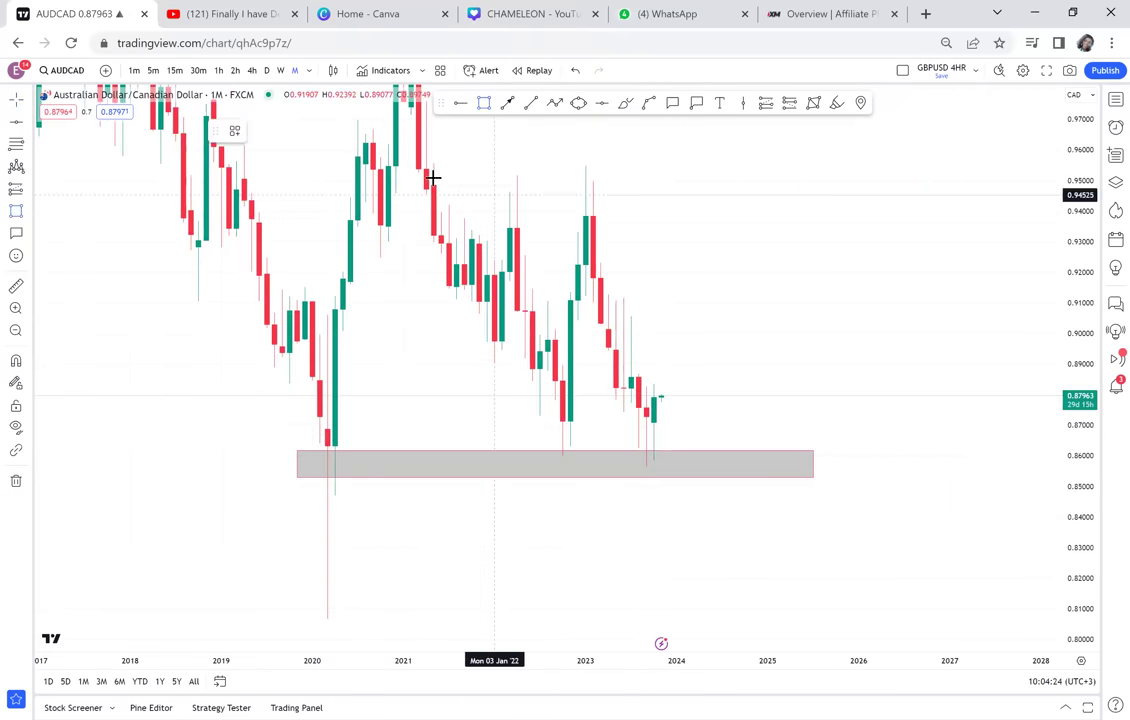
{"action": "key", "text": "alt+shift+r"}
{"action": "left_click_drag", "start_coordinate": [432, 176], "coordinate": [540, 190]}
{"action": "left_click_drag", "start_coordinate": [717, 225], "coordinate": [731, 215]}
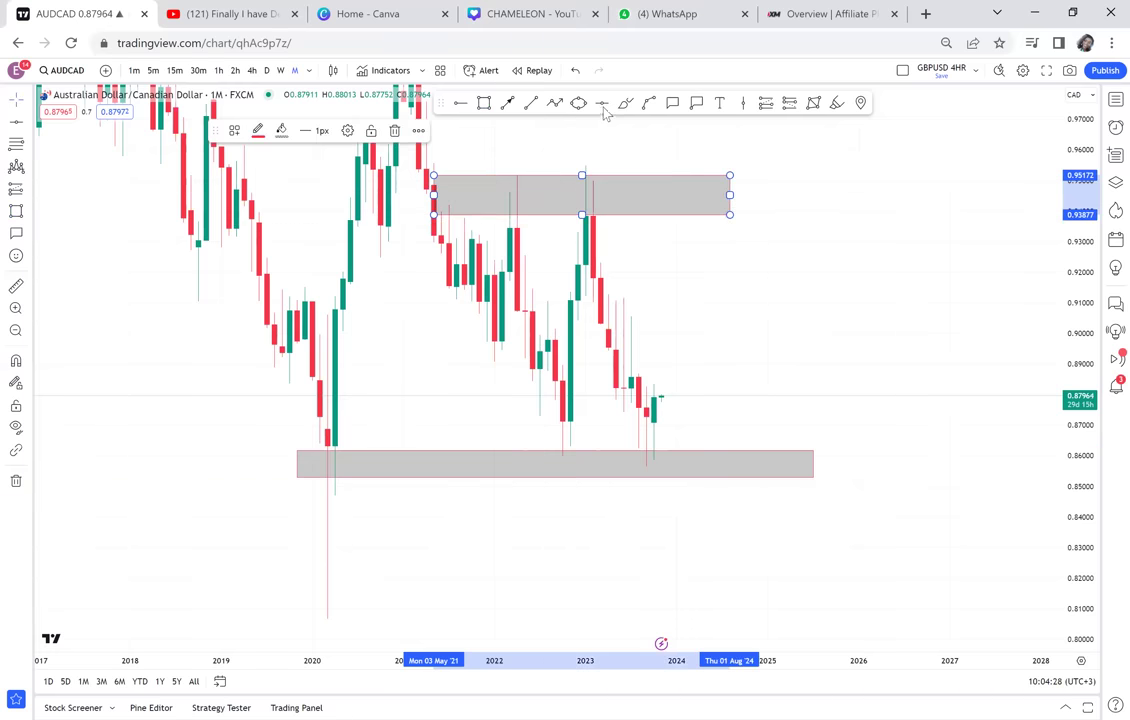
{"action": "left_click", "coordinate": [569, 432]}
{"action": "left_click", "coordinate": [548, 457]}
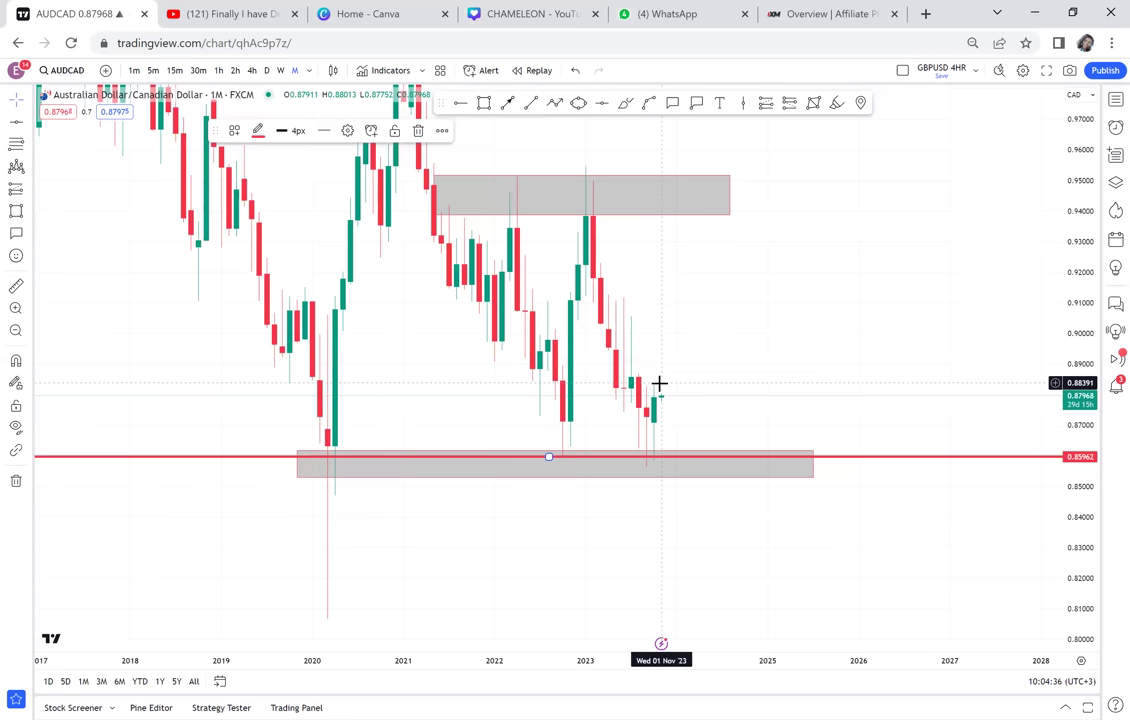
Step: Switch the chart to CADJPY from the watchlist and hide the watchlist
{"action": "left_click", "coordinate": [1112, 101]}
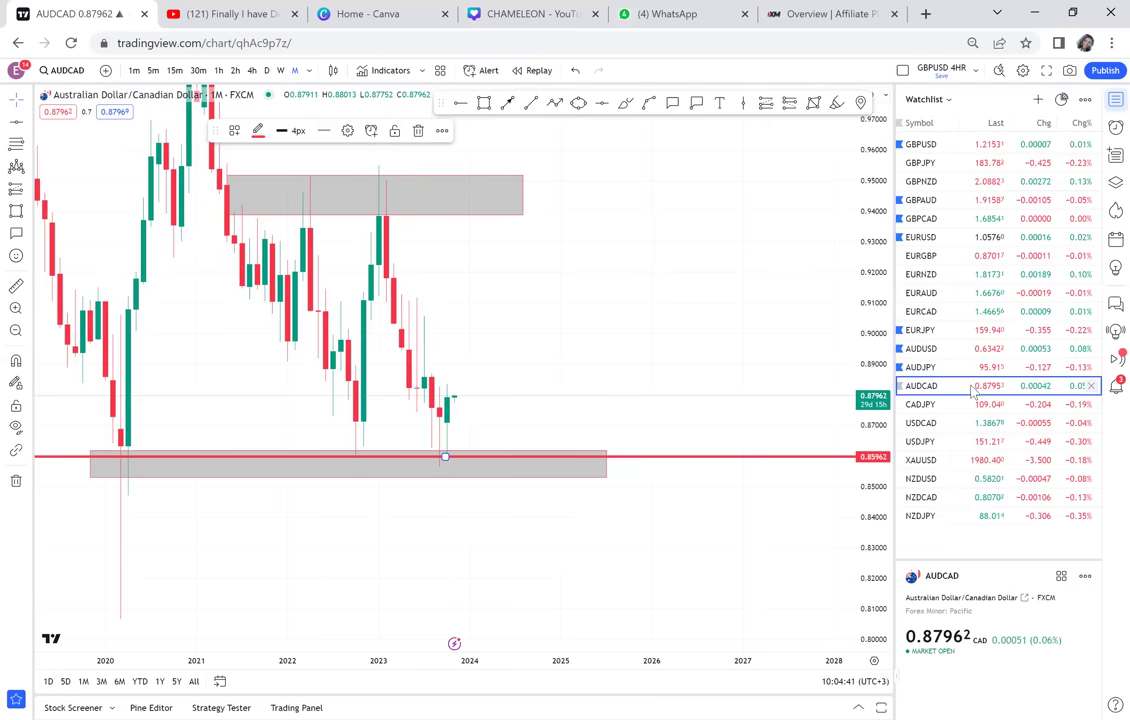
{"action": "left_click", "coordinate": [950, 409]}
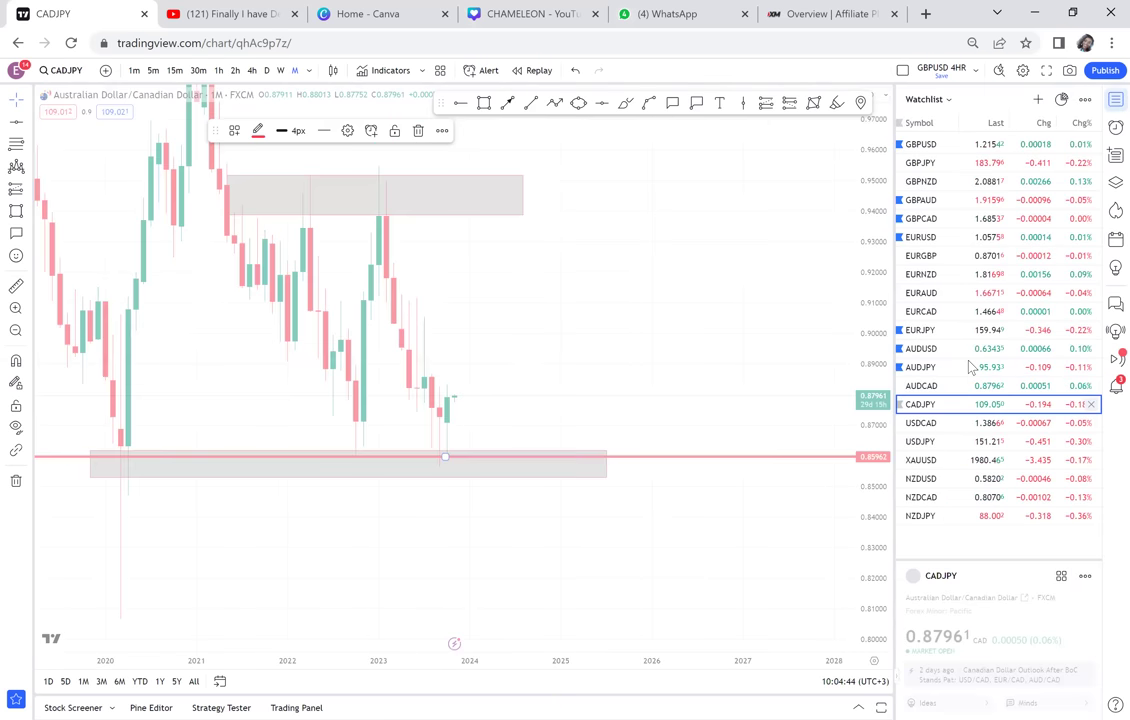
{"action": "left_click", "coordinate": [1107, 100]}
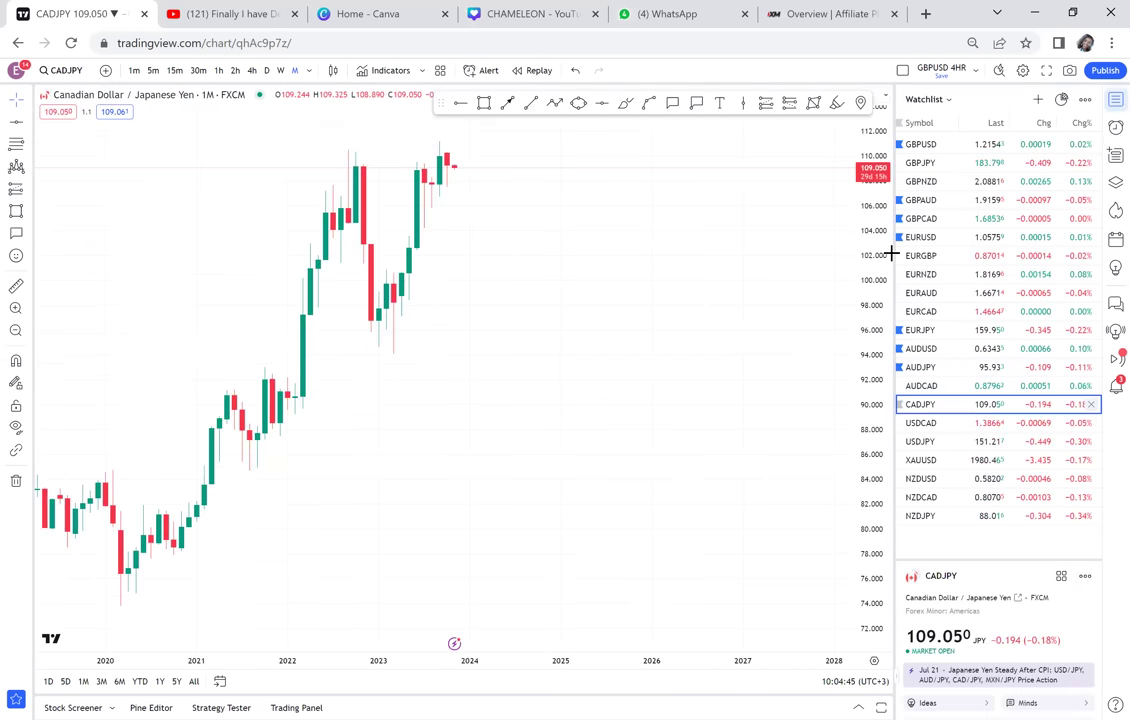
Step: Draw an arrow up CADJPY's uptrend from about 73 in early 2020 to about 106 in August 2024
{"action": "left_click", "coordinate": [531, 104]}
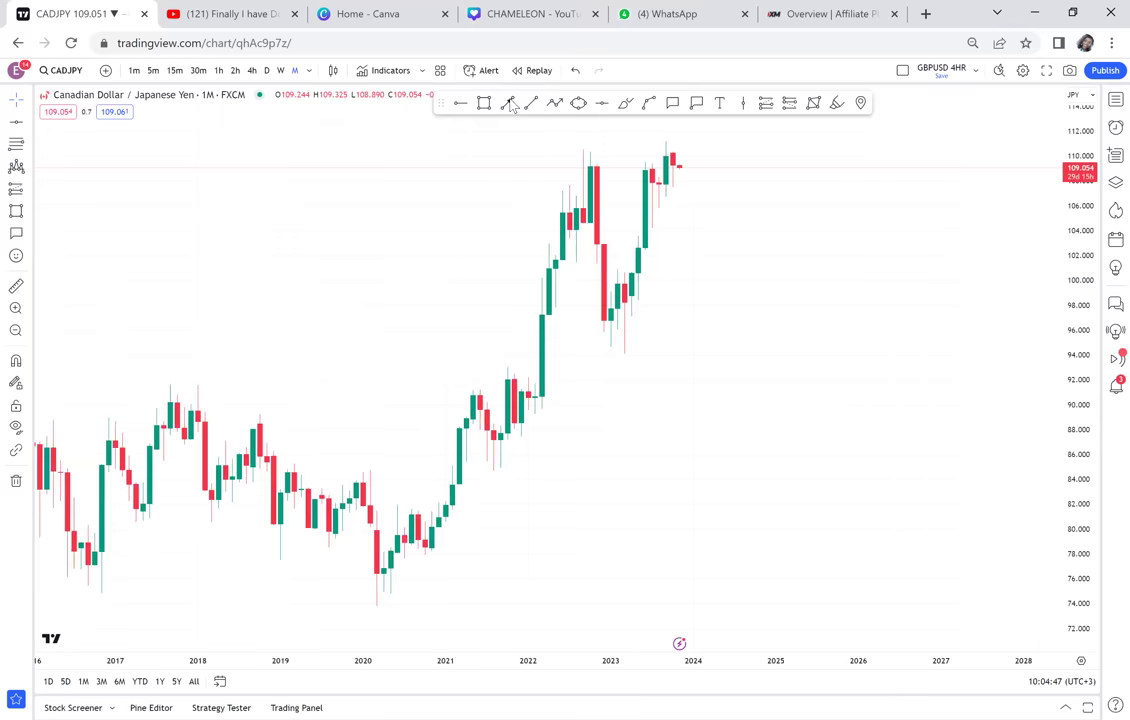
{"action": "left_click", "coordinate": [744, 202]}
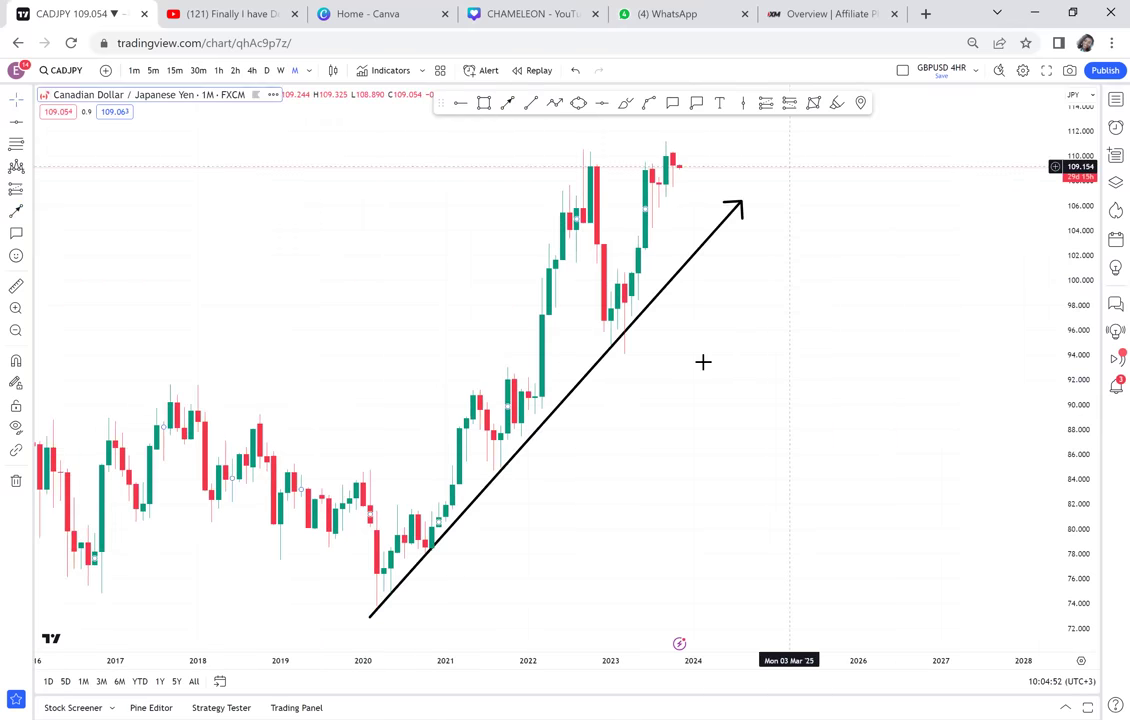
{"action": "left_click_drag", "start_coordinate": [767, 199], "coordinate": [704, 361]}
{"action": "scroll", "coordinate": [704, 361], "scroll_direction": "up", "scroll_amount": 2}
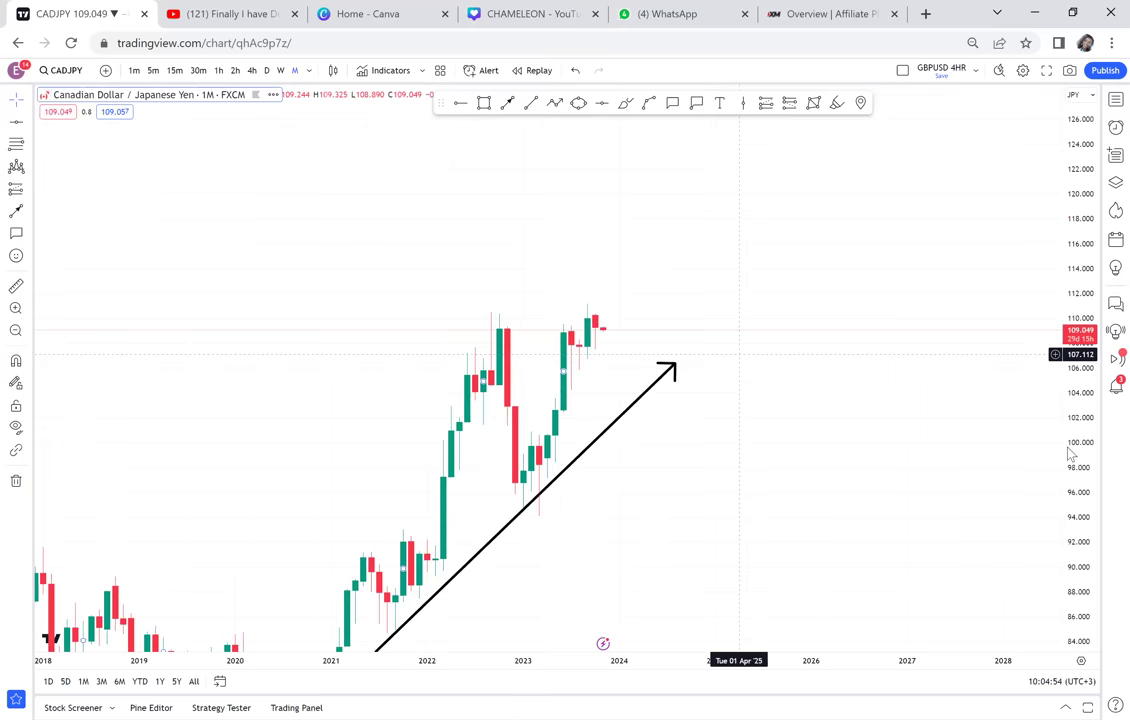
{"action": "left_click_drag", "start_coordinate": [1072, 495], "coordinate": [986, 263]}
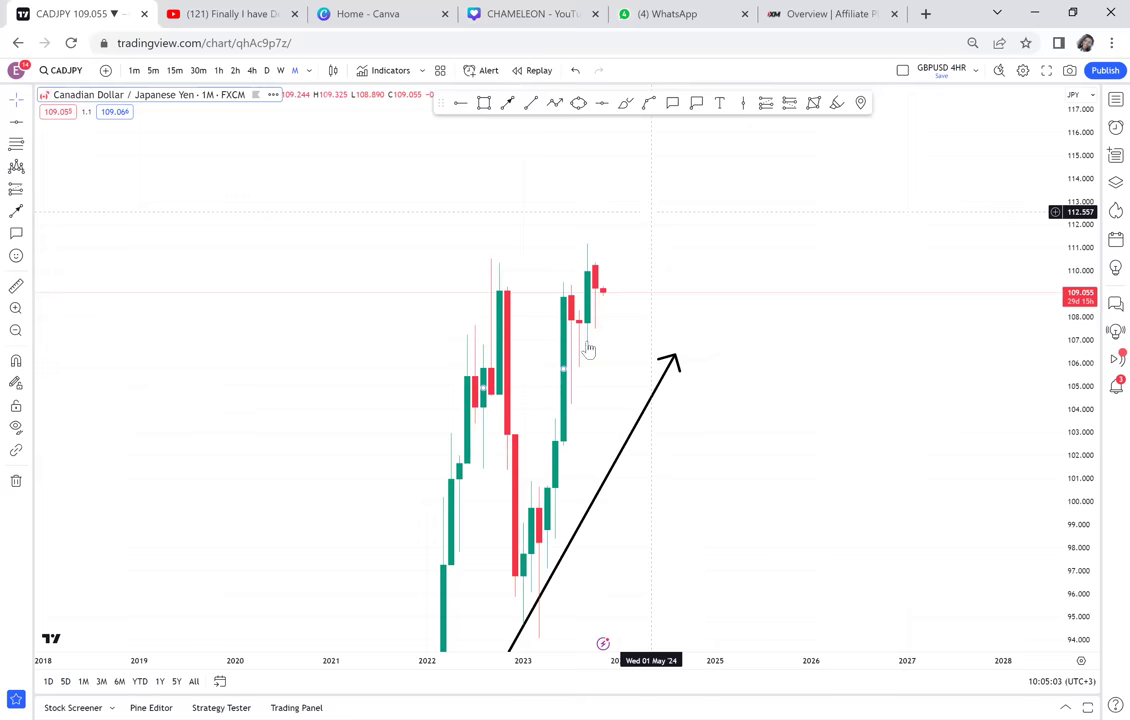
Step: Draw a horizontal ray on CADJPY at 110.652 from September 2021 and a resistance rectangle beneath it to about 109.1, spanning February 2022 to June 2024
{"action": "scroll", "coordinate": [567, 196], "scroll_direction": "up", "scroll_amount": 1}
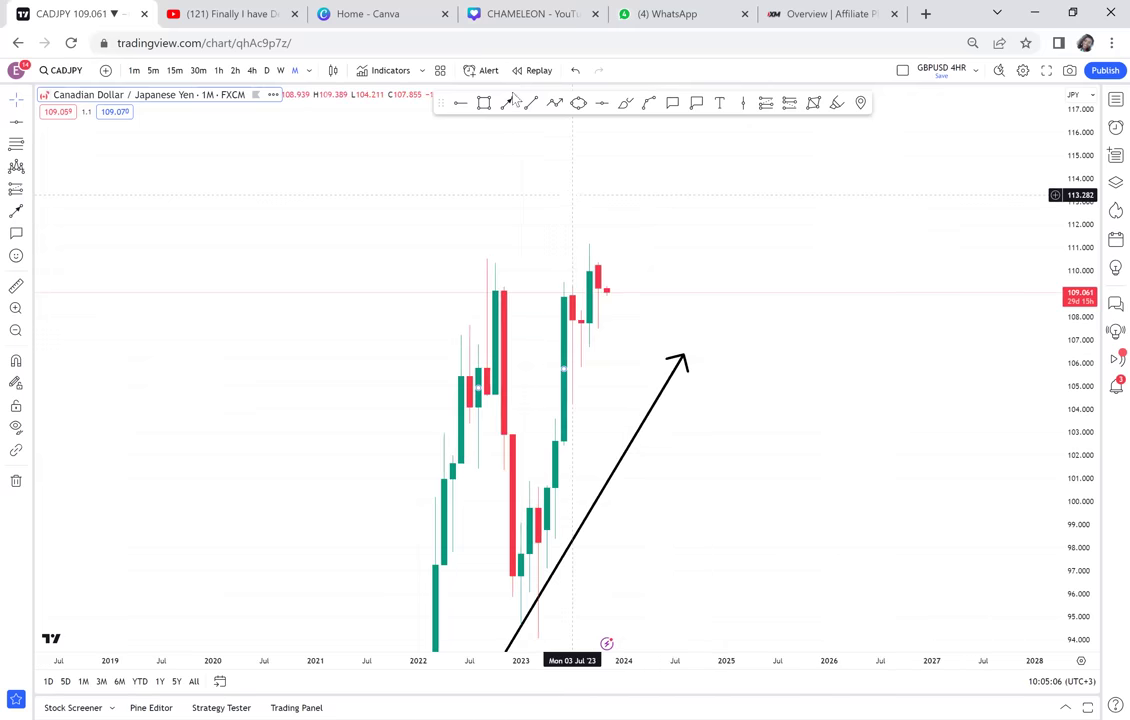
{"action": "left_click", "coordinate": [379, 256]}
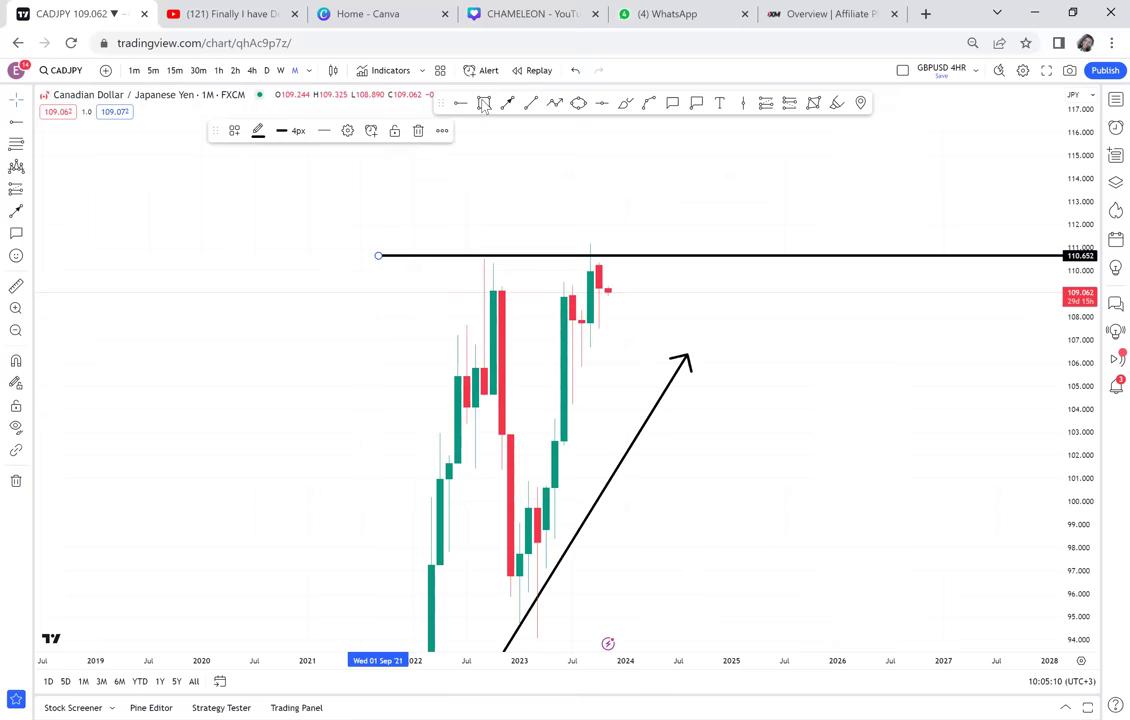
{"action": "key", "text": "alt+shift+r"}
{"action": "left_click_drag", "start_coordinate": [423, 258], "coordinate": [788, 365]}
{"action": "left_click_drag", "start_coordinate": [802, 343], "coordinate": [836, 309]}
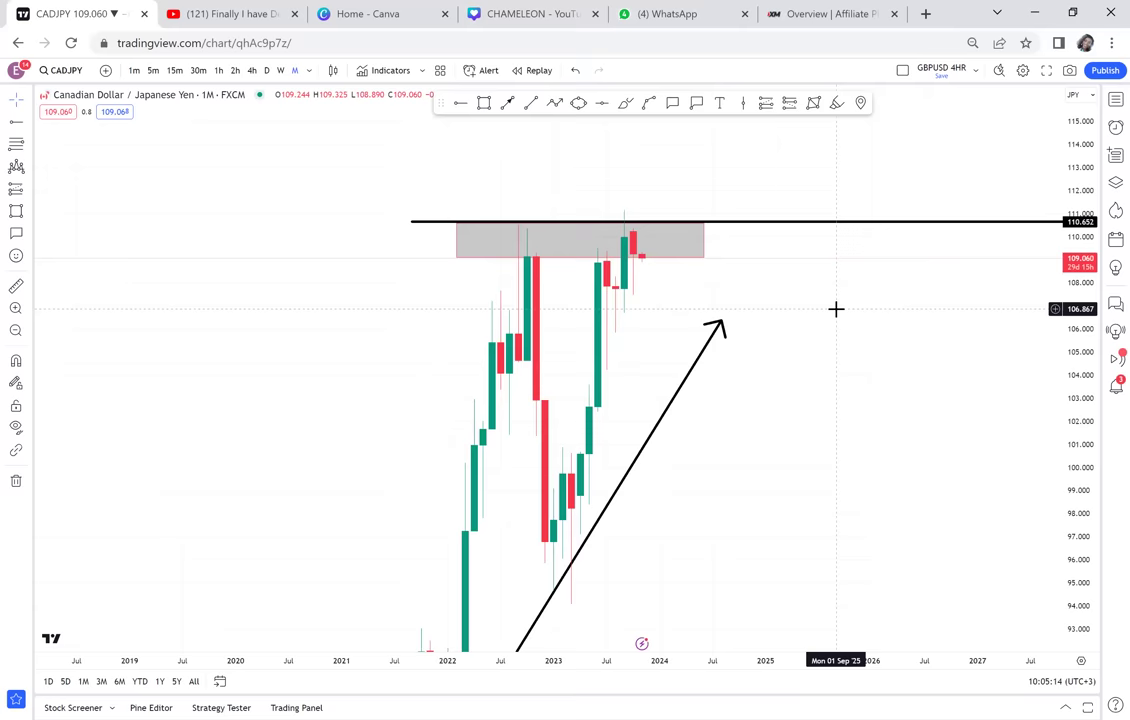
{"action": "scroll", "coordinate": [715, 310], "scroll_direction": "up", "scroll_amount": 1}
{"action": "scroll", "coordinate": [715, 318], "scroll_direction": "up", "scroll_amount": 1}
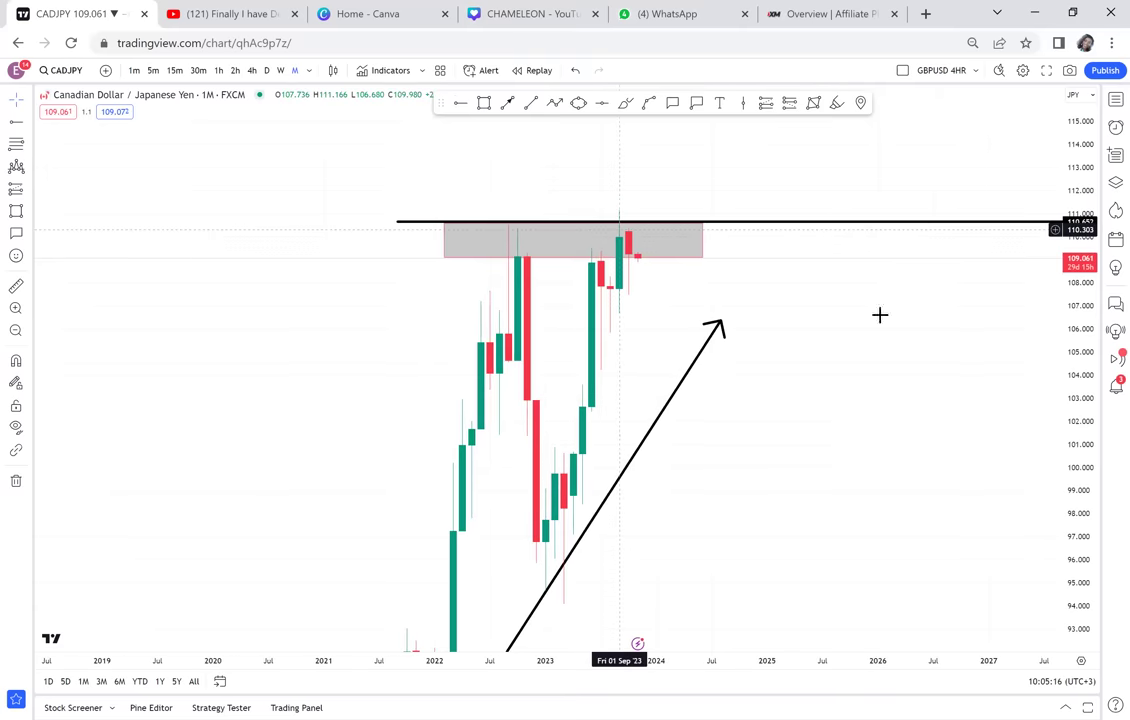
{"action": "left_click_drag", "start_coordinate": [1092, 247], "coordinate": [1078, 383]}
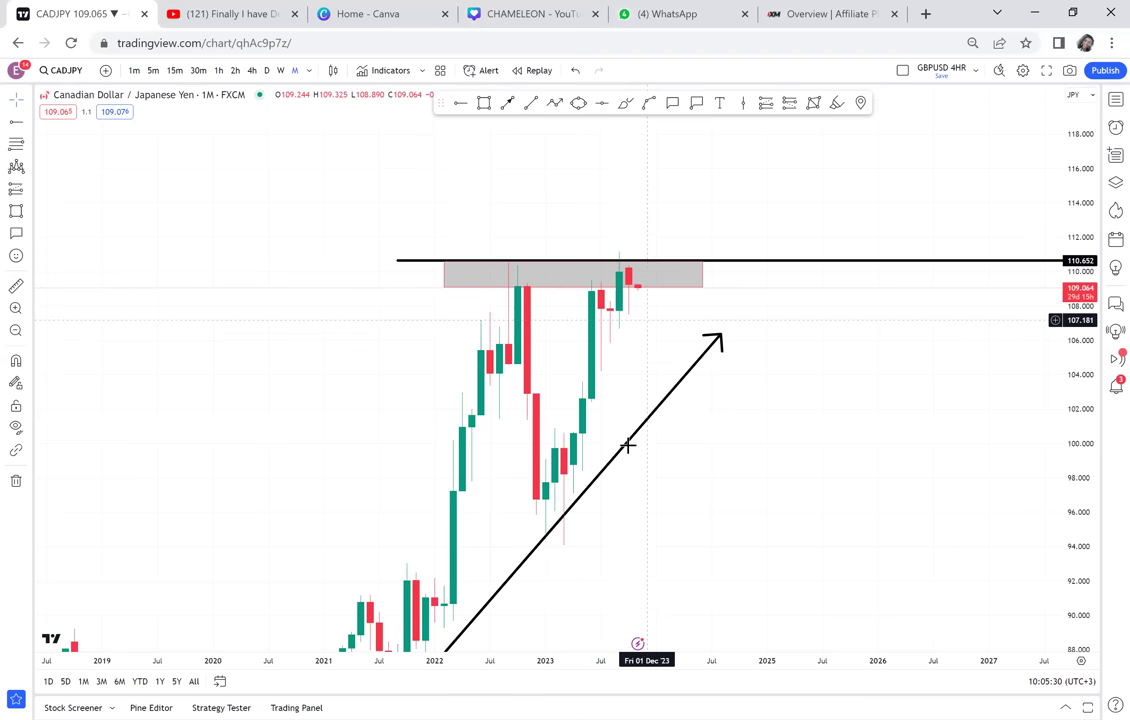
Step: Switch the chart to USDCAD from the watchlist, hide the watchlist, and remove the pair's five existing drawings
{"action": "left_click", "coordinate": [1116, 99]}
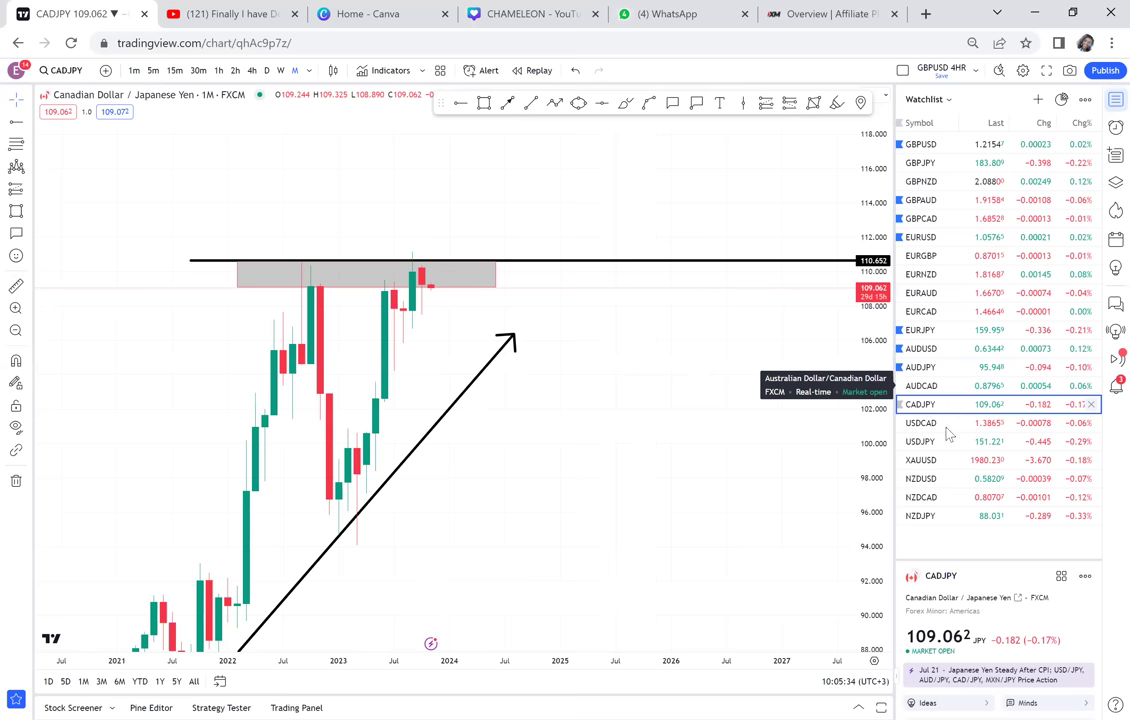
{"action": "left_click", "coordinate": [948, 424]}
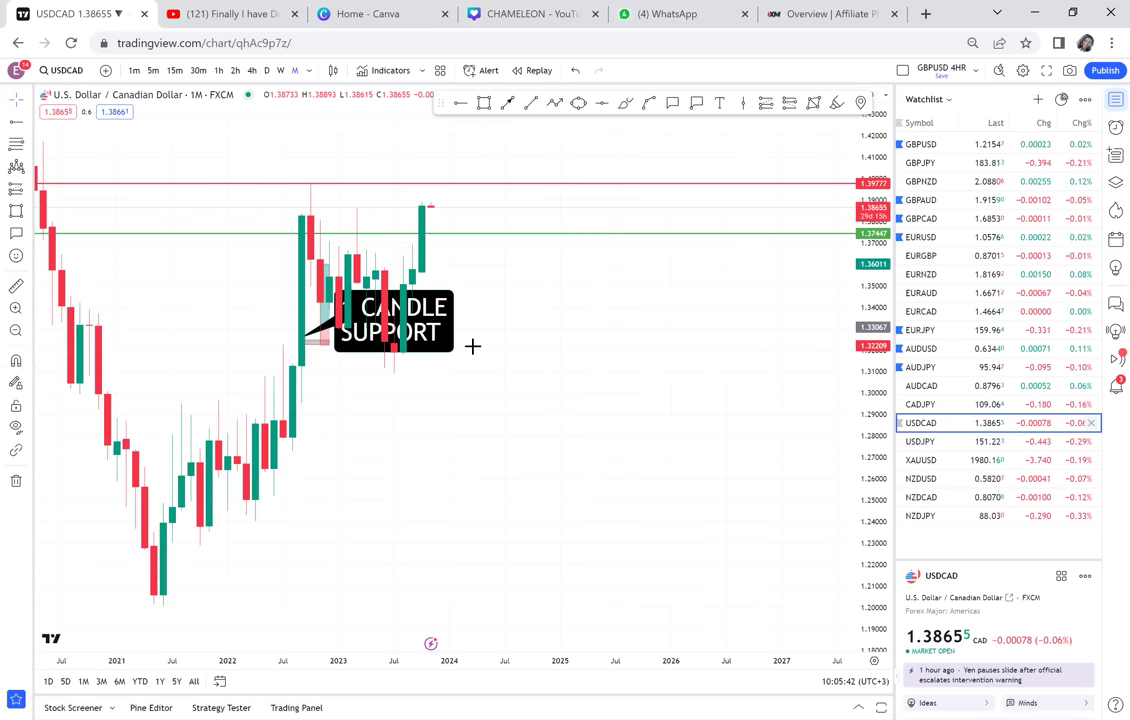
{"action": "key", "text": "alt+w"}
{"action": "left_click", "coordinate": [17, 483]}
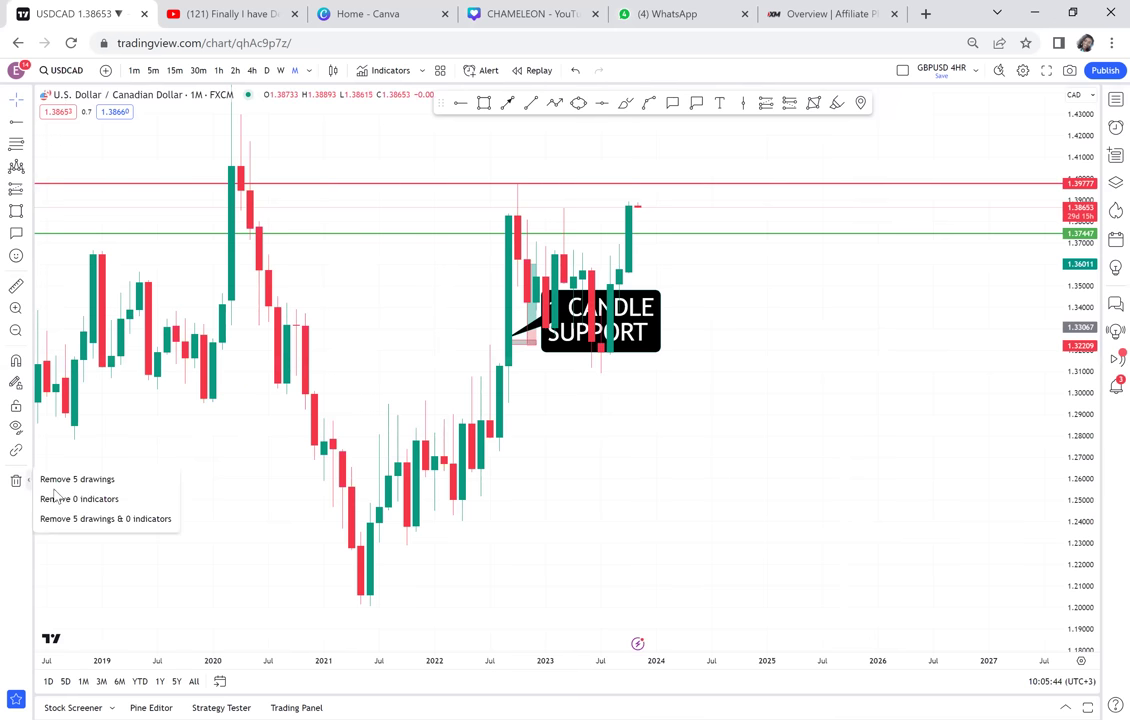
{"action": "left_click", "coordinate": [60, 430]}
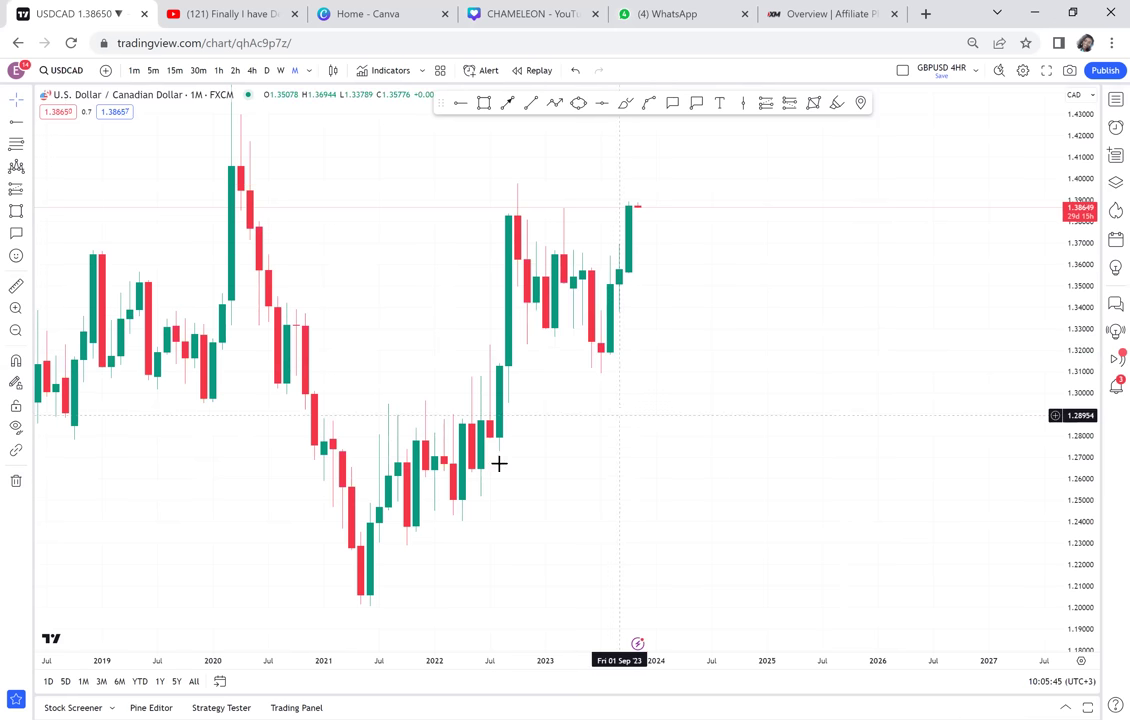
Step: Measure the price rise of USDCAD's October 2023 bullish candle from its base to its high
{"action": "left_click_drag", "start_coordinate": [497, 462], "coordinate": [378, 449]}
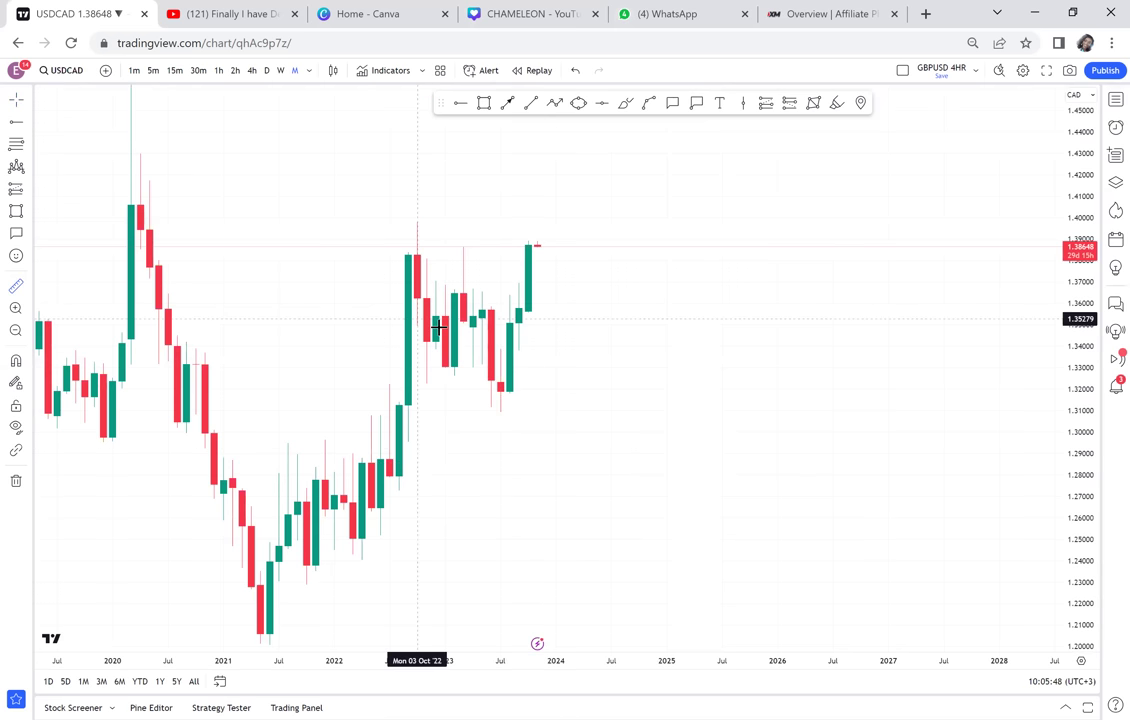
{"action": "left_click_drag", "start_coordinate": [474, 313], "coordinate": [630, 243]}
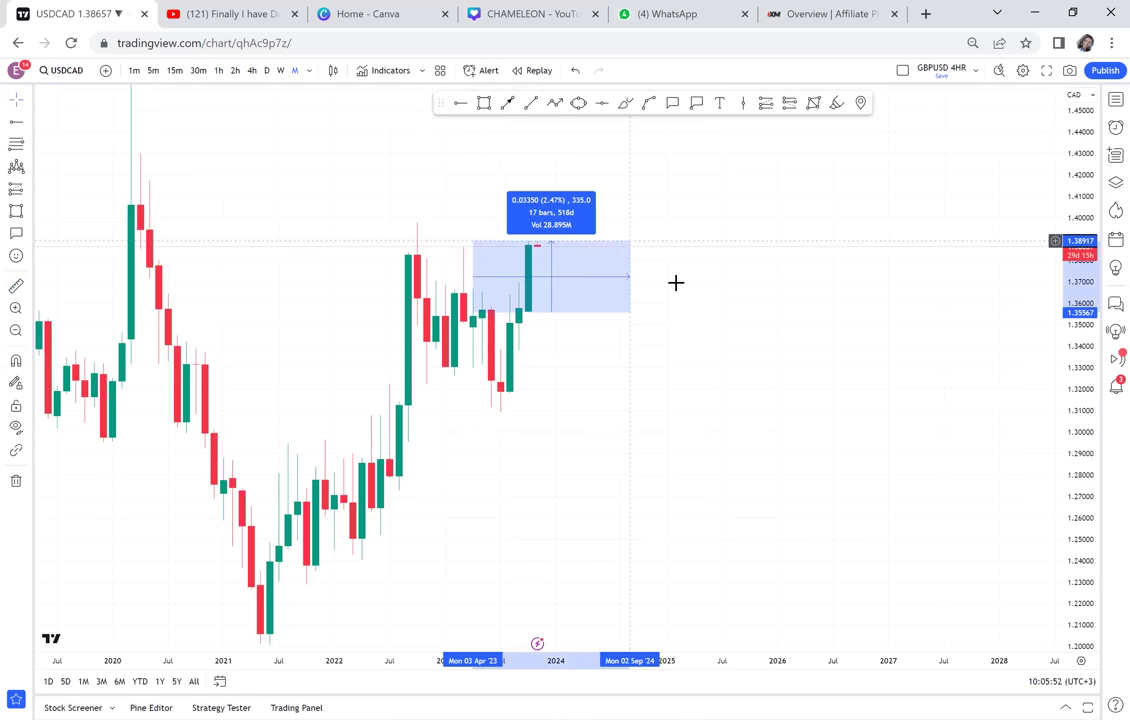
{"action": "left_click", "coordinate": [675, 283]}
{"action": "scroll", "coordinate": [676, 283], "scroll_direction": "down", "scroll_amount": 2}
{"action": "left_click_drag", "start_coordinate": [676, 283], "coordinate": [709, 304]}
{"action": "scroll", "coordinate": [602, 341], "scroll_direction": "left", "scroll_amount": 2}
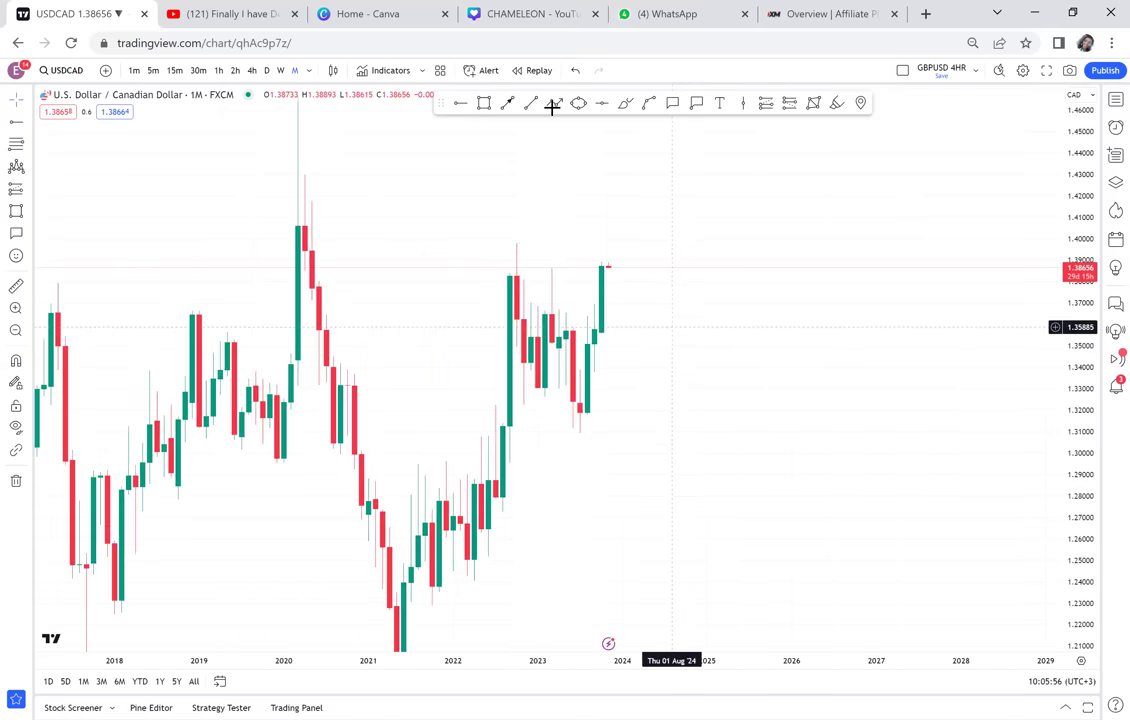
Step: Draw an arrow up USDCAD's uptrend from about 1.206 in September 2021 to about 1.367 in January 2025
{"action": "scroll", "coordinate": [620, 314], "scroll_direction": "right", "scroll_amount": 2}
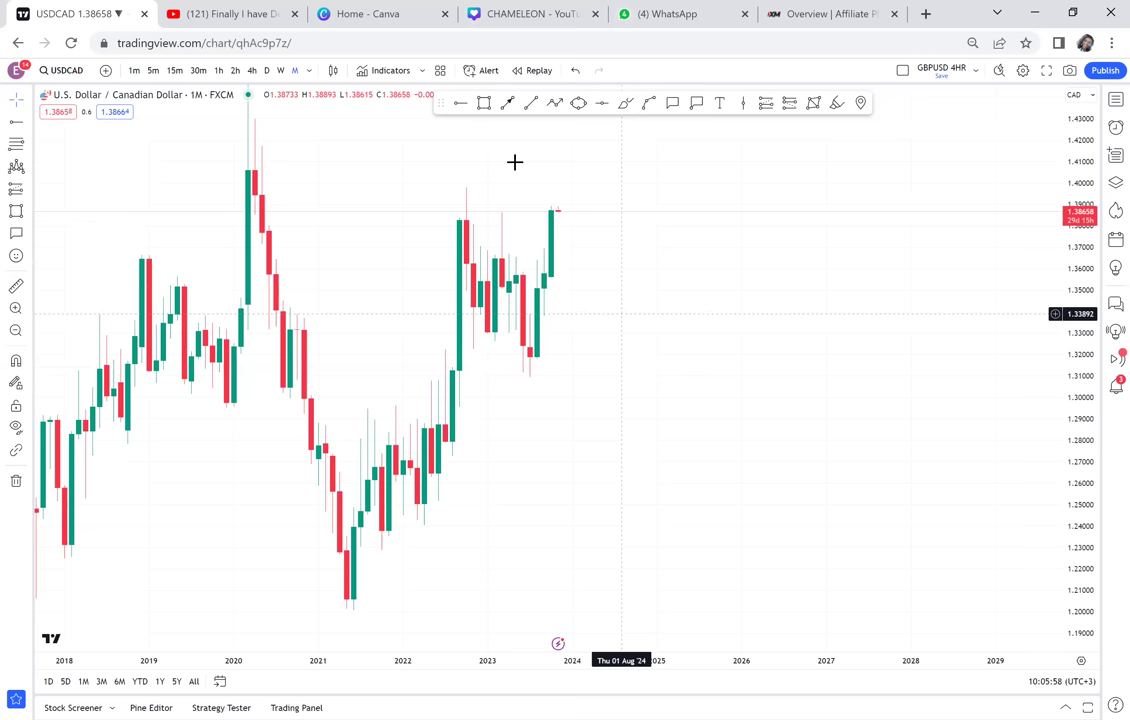
{"action": "left_click", "coordinate": [374, 599]}
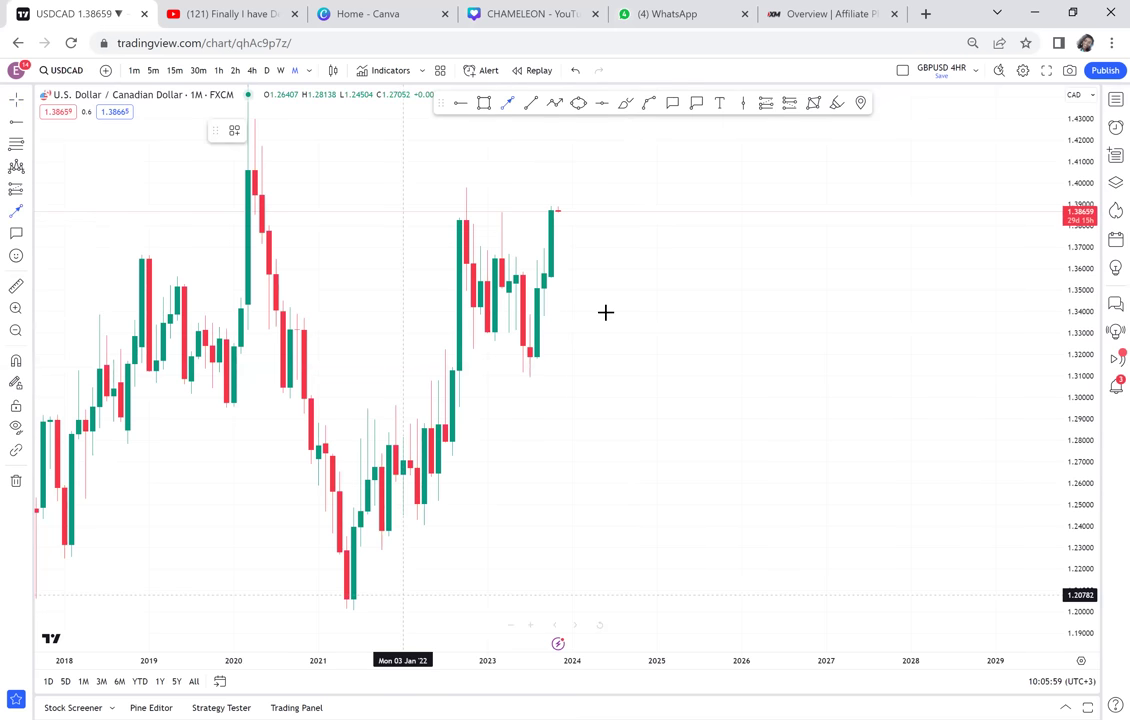
{"action": "left_click", "coordinate": [656, 254]}
{"action": "left_click_drag", "start_coordinate": [732, 257], "coordinate": [709, 354]}
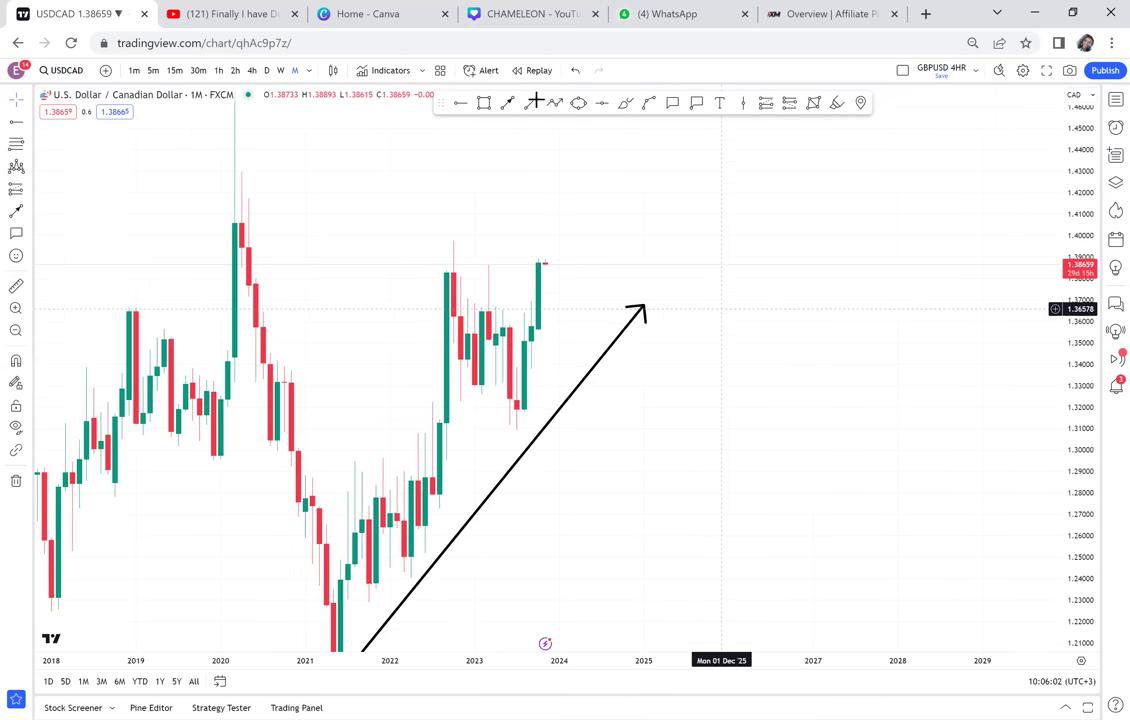
Step: Draw a short arrow pointing at the October 2023 bullish candle, from 1.34643 in February 2024 to about 1.364 in November 2023
{"action": "left_click", "coordinate": [508, 103]}
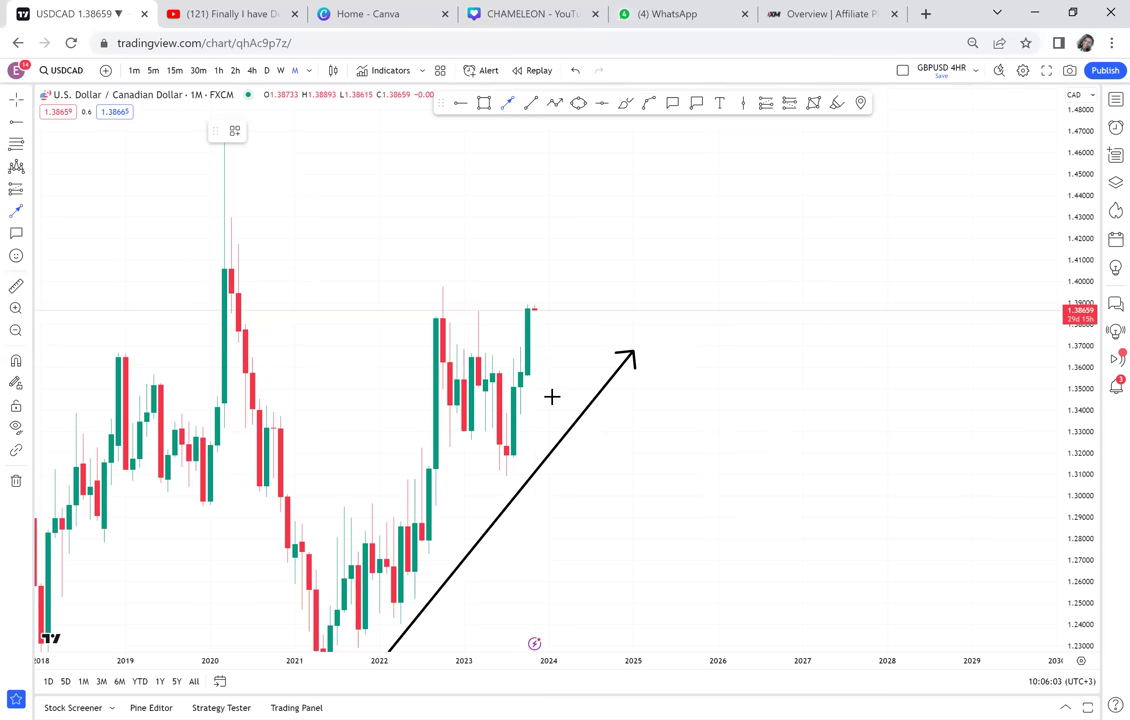
{"action": "left_click", "coordinate": [553, 396]}
{"action": "left_click", "coordinate": [536, 364]}
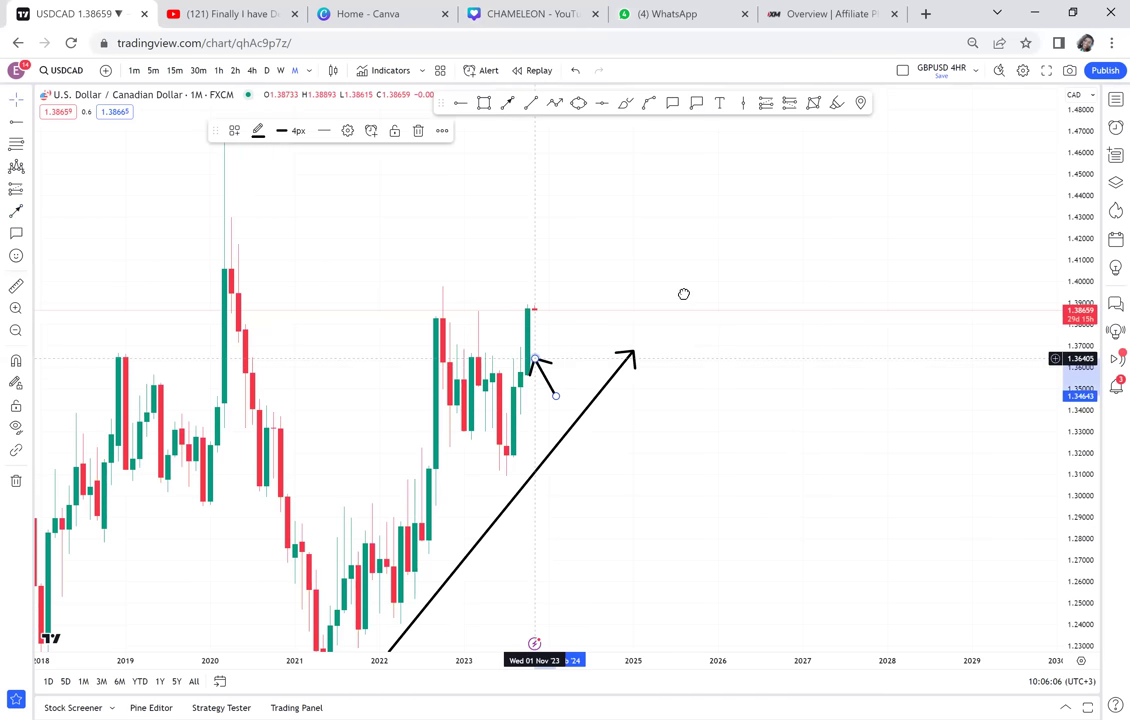
{"action": "scroll", "coordinate": [727, 295], "scroll_direction": "left", "scroll_amount": 4}
{"action": "scroll", "coordinate": [729, 295], "scroll_direction": "up", "scroll_amount": 1}
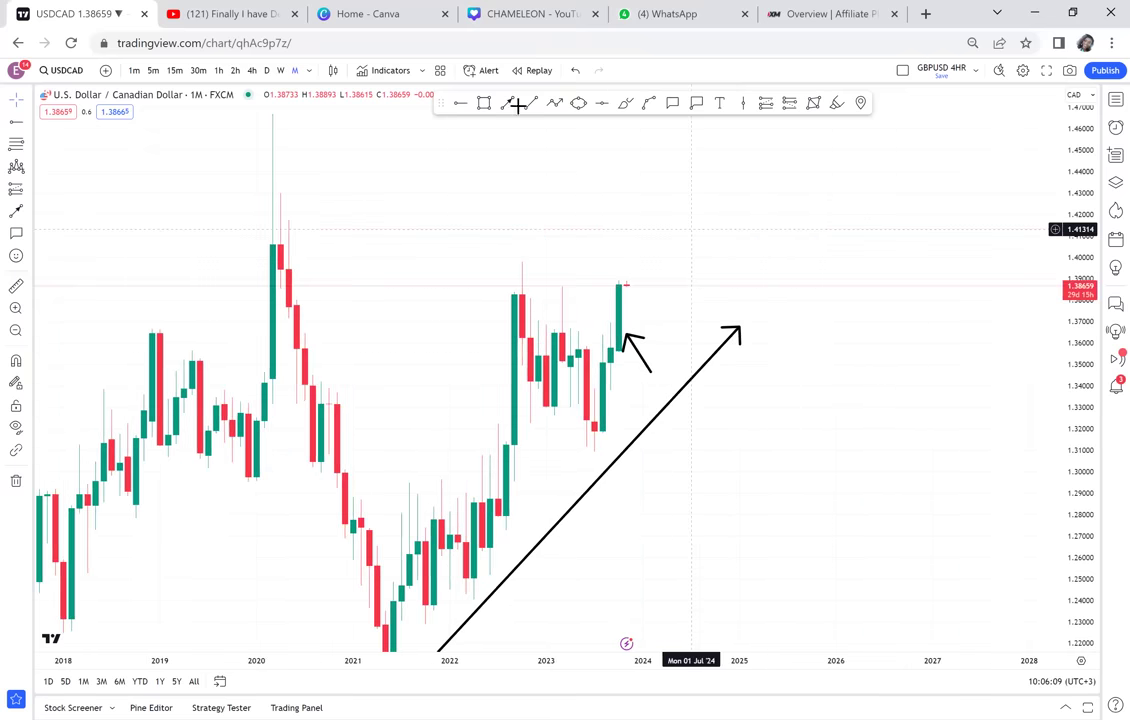
Step: Draw a resistance rectangle on USDCAD from May 2022 to December 2024 between 1.39610 and 1.38311
{"action": "left_click", "coordinate": [484, 103]}
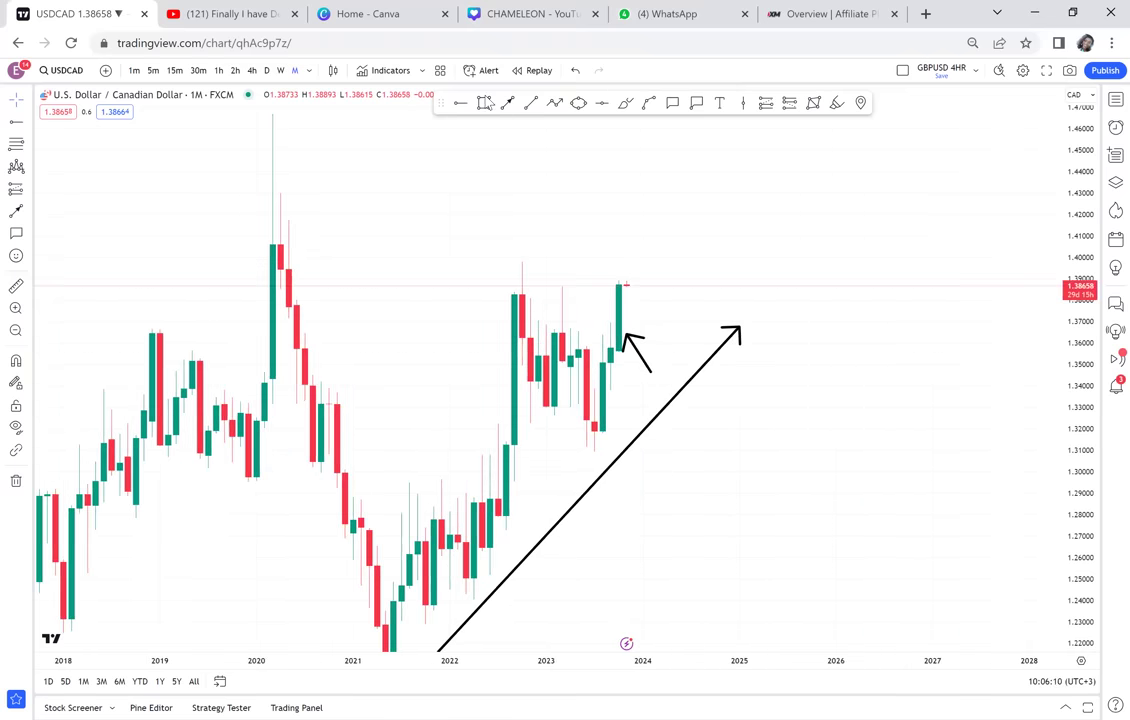
{"action": "left_click", "coordinate": [484, 266]}
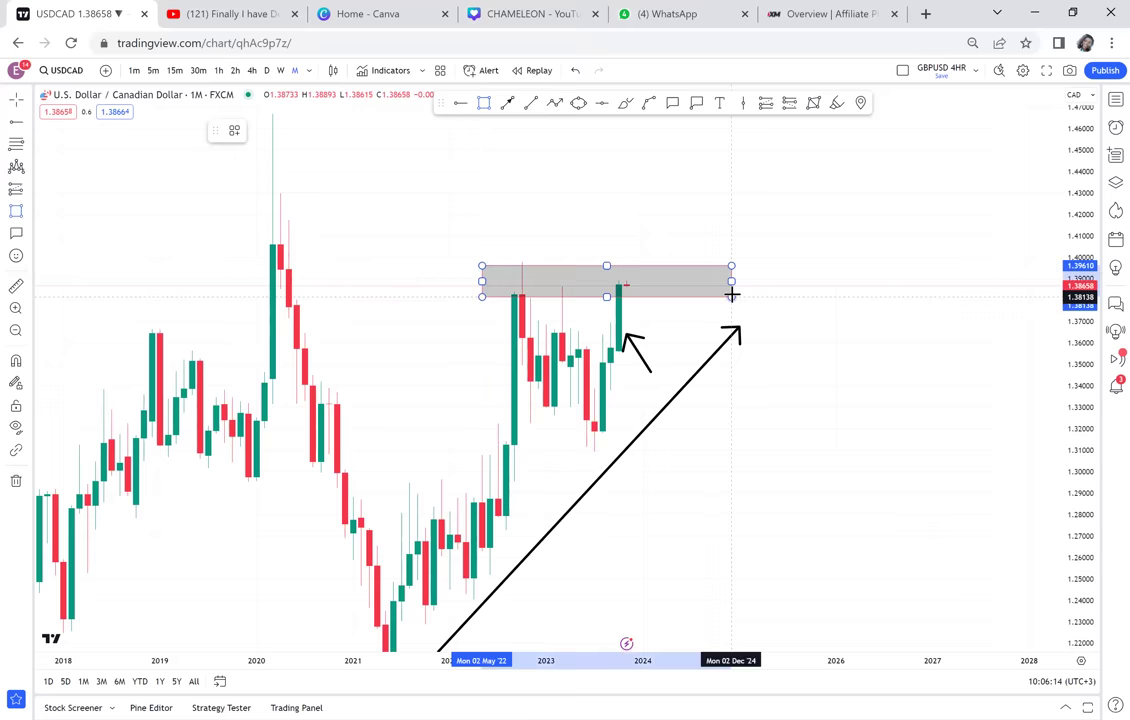
{"action": "left_click", "coordinate": [731, 293]}
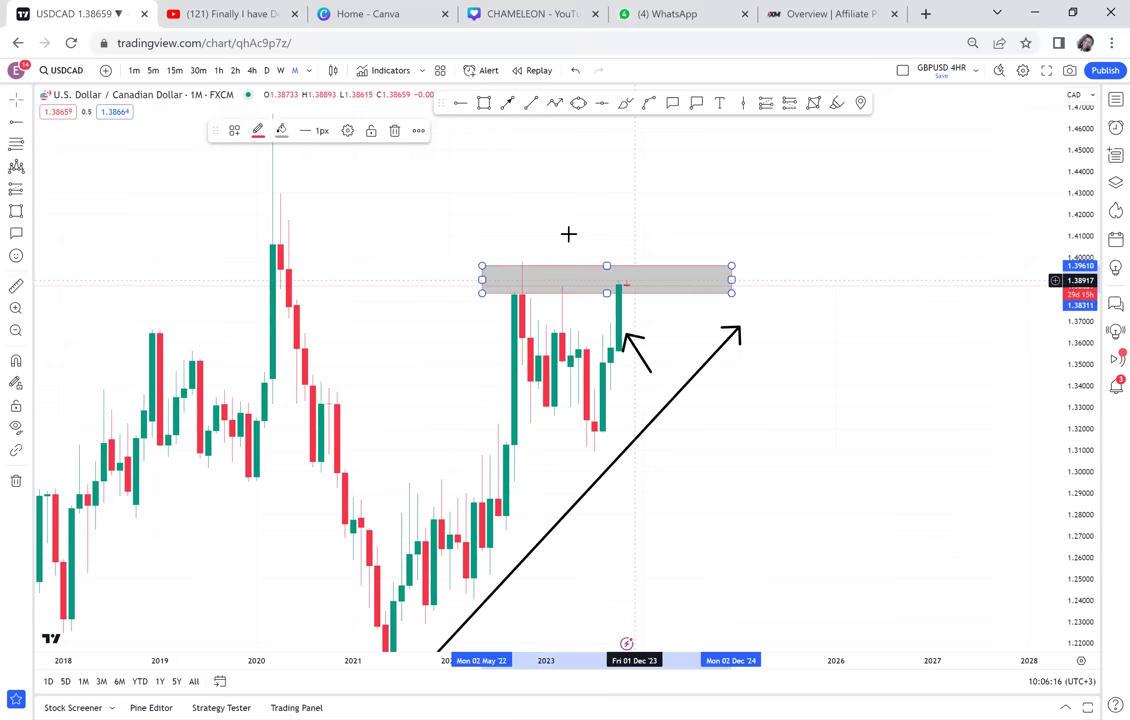
Step: Circle the three price touches inside the USDCAD resistance rectangle with red brush strokes
{"action": "left_click", "coordinate": [625, 103]}
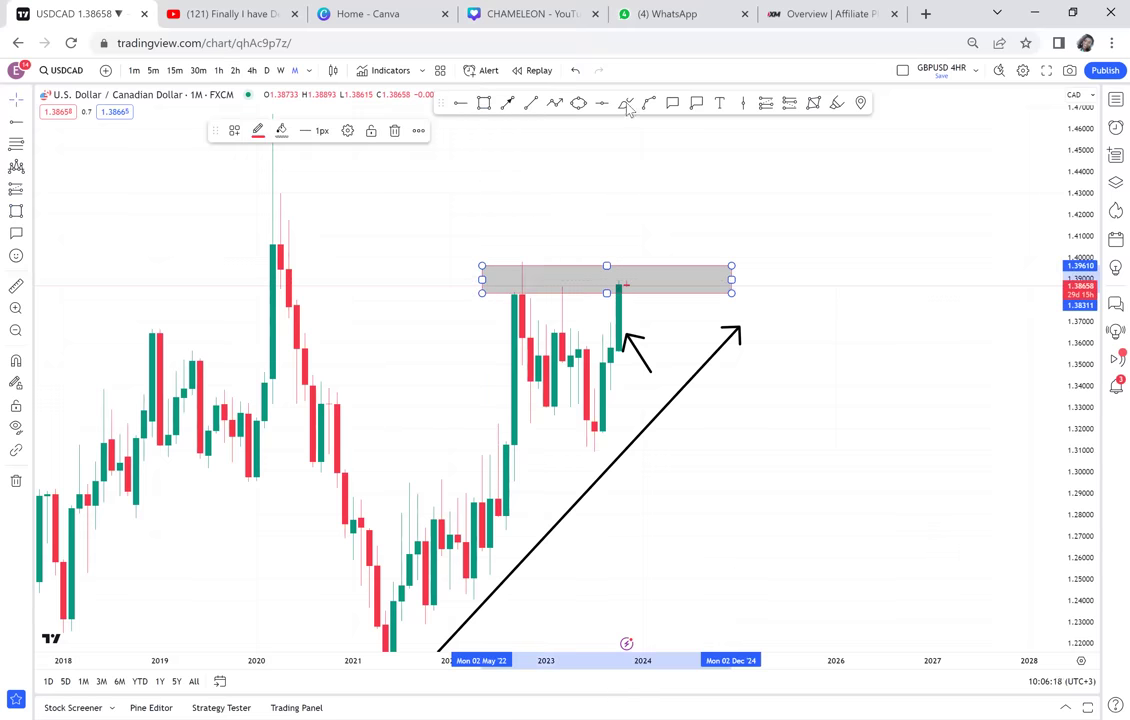
{"action": "mouse_move", "coordinate": [510, 291]}
{"action": "left_mouse_down"}
{"action": "mouse_move", "coordinate": [517, 262]}
{"action": "mouse_move", "coordinate": [519, 289]}
{"action": "mouse_move", "coordinate": [570, 291]}
{"action": "left_mouse_up"}
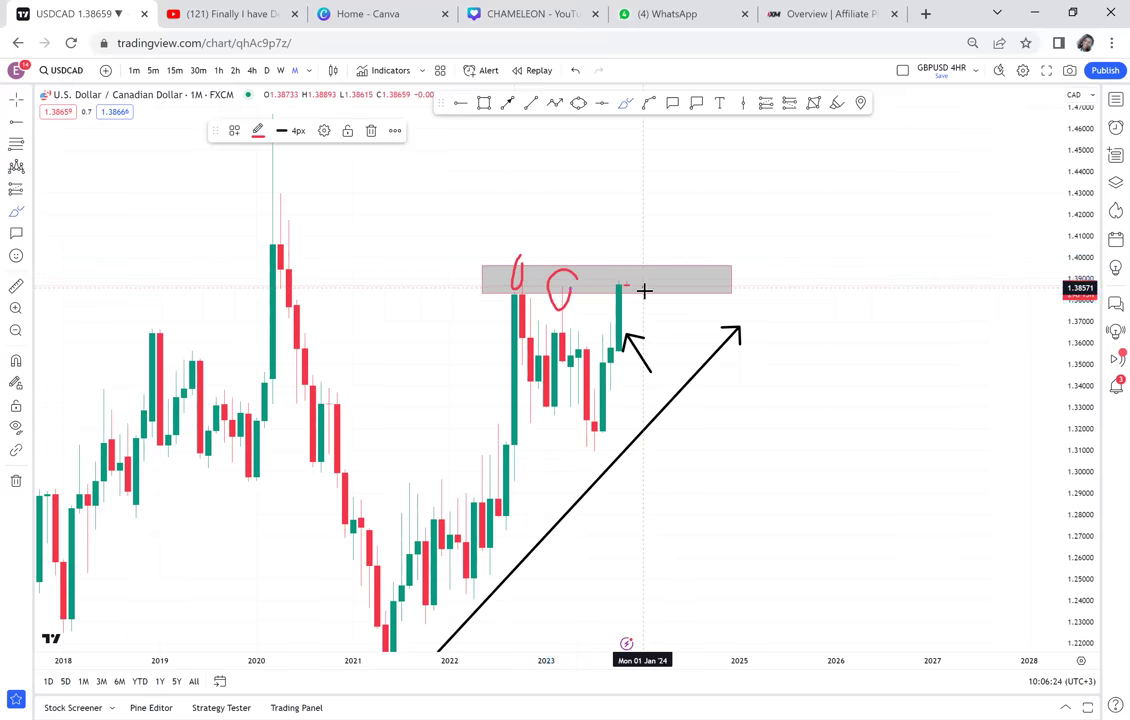
{"action": "left_click_drag", "start_coordinate": [644, 289], "coordinate": [644, 291]}
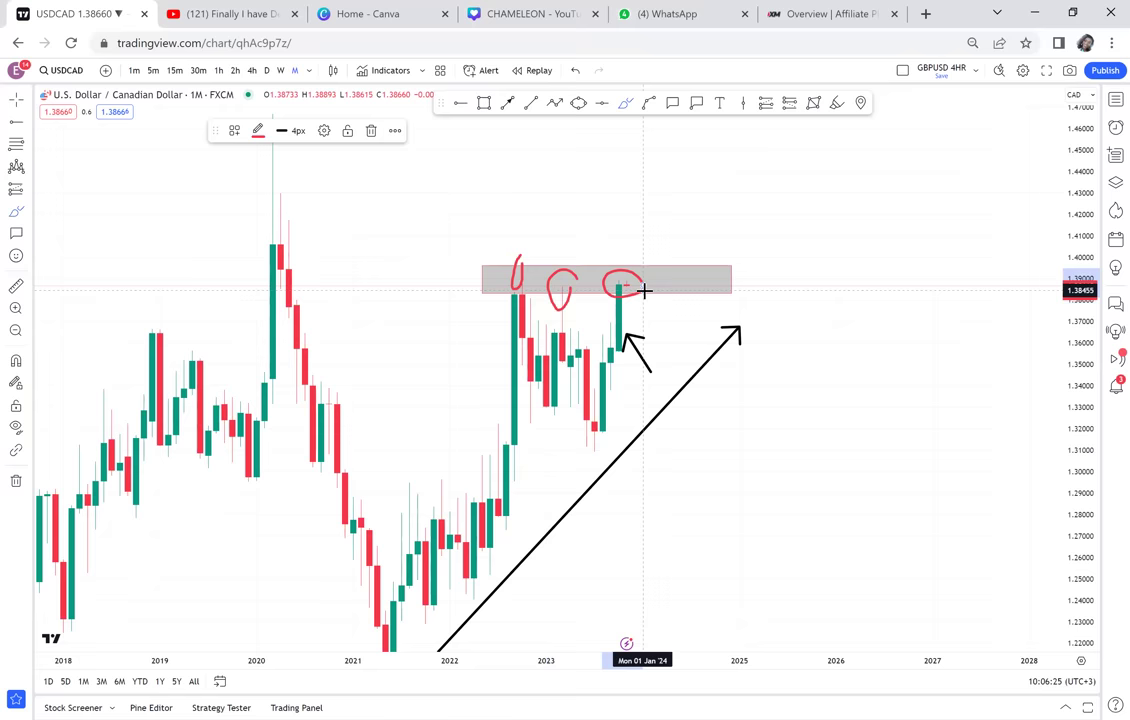
Step: Brush a projection from the latest USDCAD candle up to about 1.437 and mark the 2020 peak with a curved stroke around it
{"action": "left_click_drag", "start_coordinate": [627, 244], "coordinate": [627, 290]}
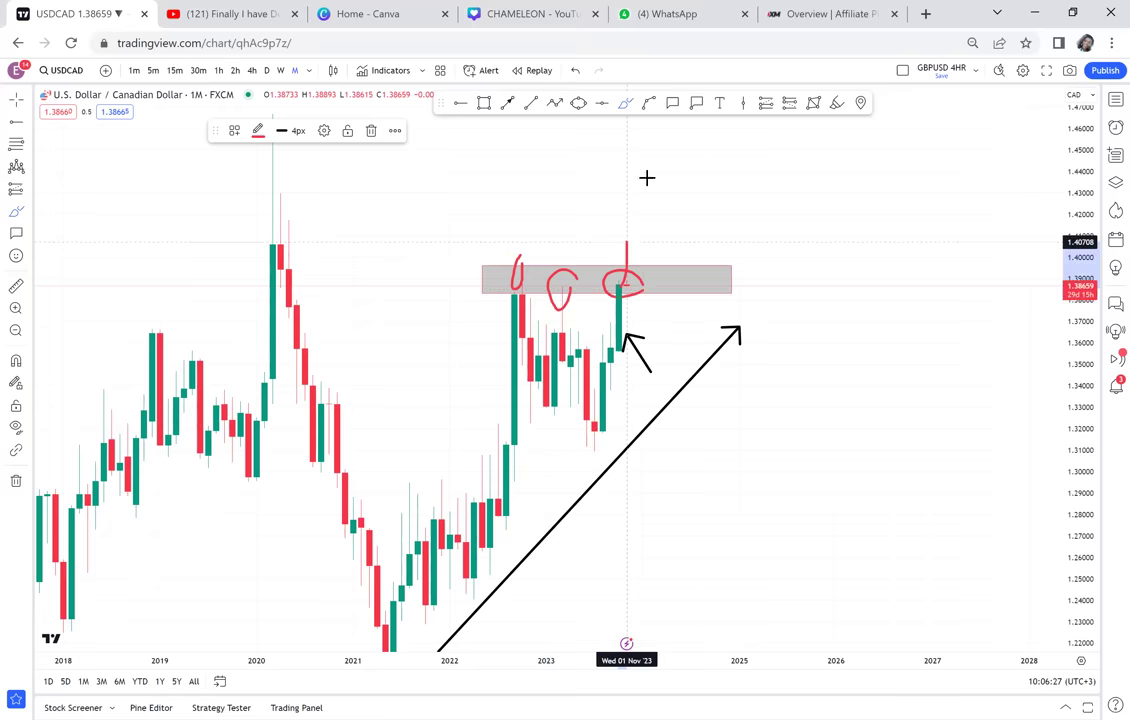
{"action": "left_click_drag", "start_coordinate": [646, 178], "coordinate": [646, 179]}
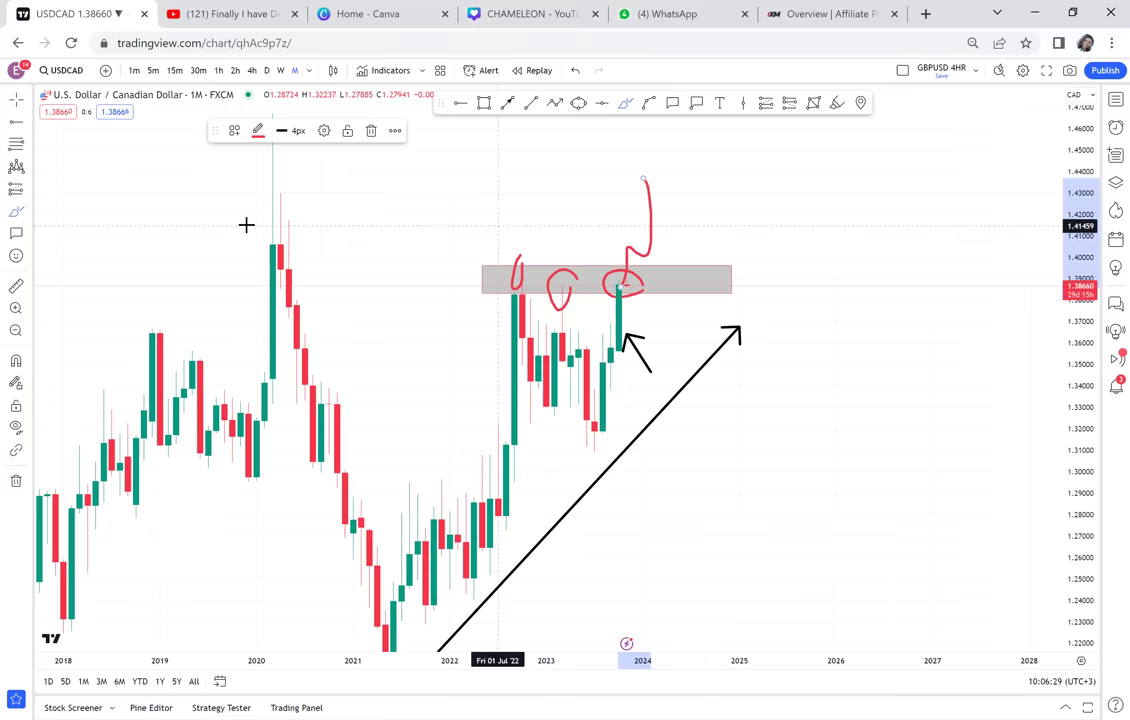
{"action": "mouse_move", "coordinate": [416, 229]}
{"action": "left_mouse_down"}
{"action": "mouse_move", "coordinate": [282, 188]}
{"action": "mouse_move", "coordinate": [222, 245]}
{"action": "left_mouse_up"}
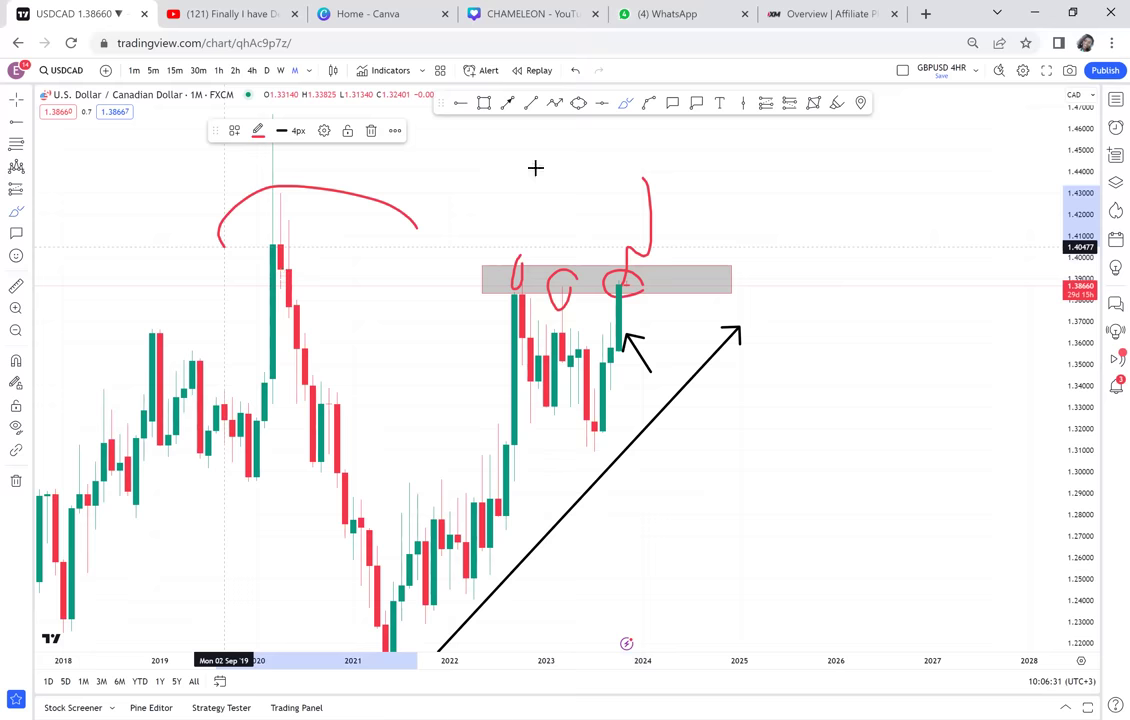
Step: Switch the chart to USDJPY from the watchlist and hide the watchlist
{"action": "left_click", "coordinate": [1115, 100]}
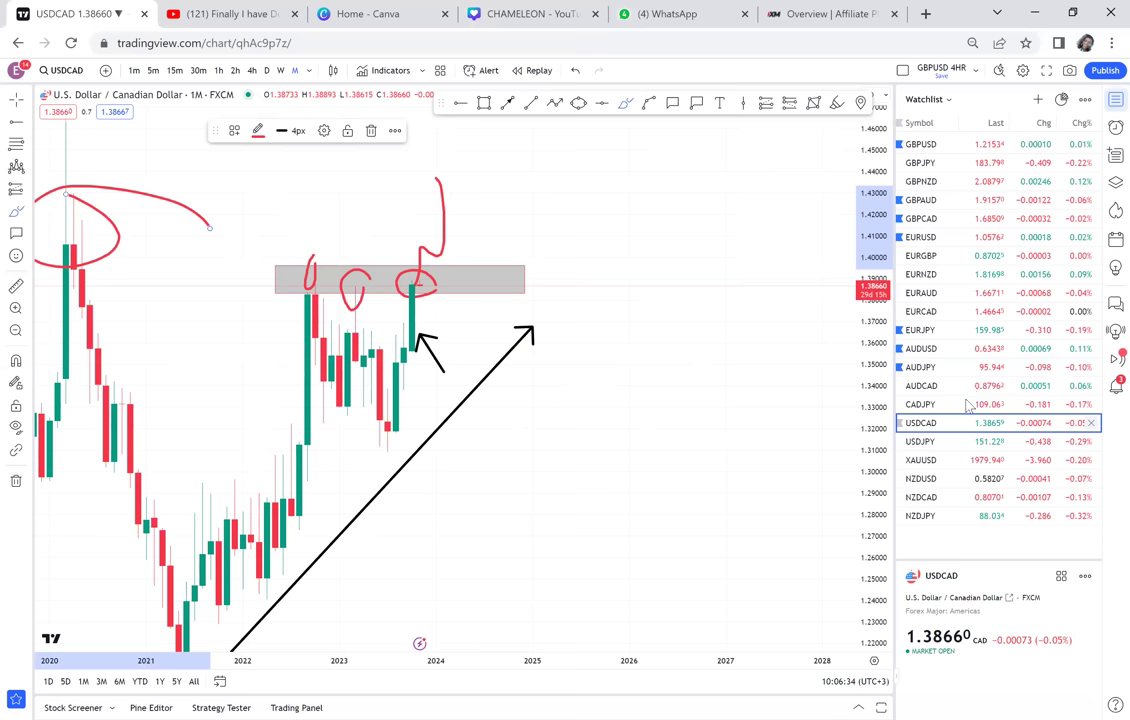
{"action": "left_click", "coordinate": [921, 441]}
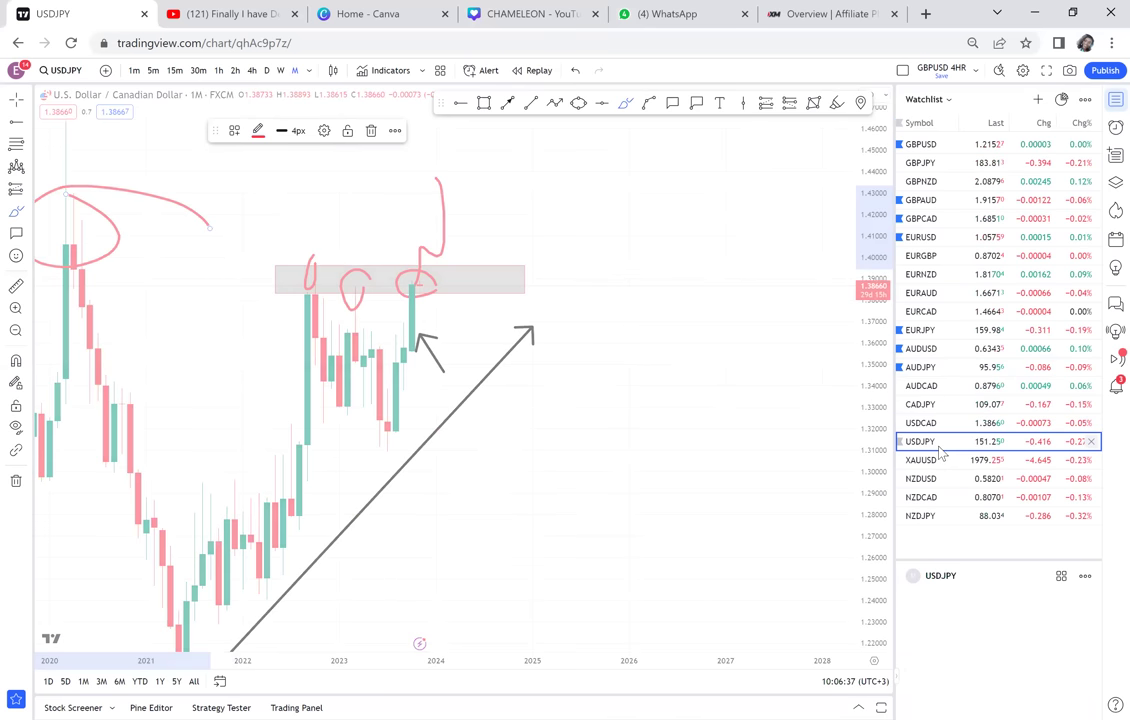
{"action": "left_click", "coordinate": [1116, 99]}
{"action": "left_click_drag", "start_coordinate": [834, 199], "coordinate": [838, 212]}
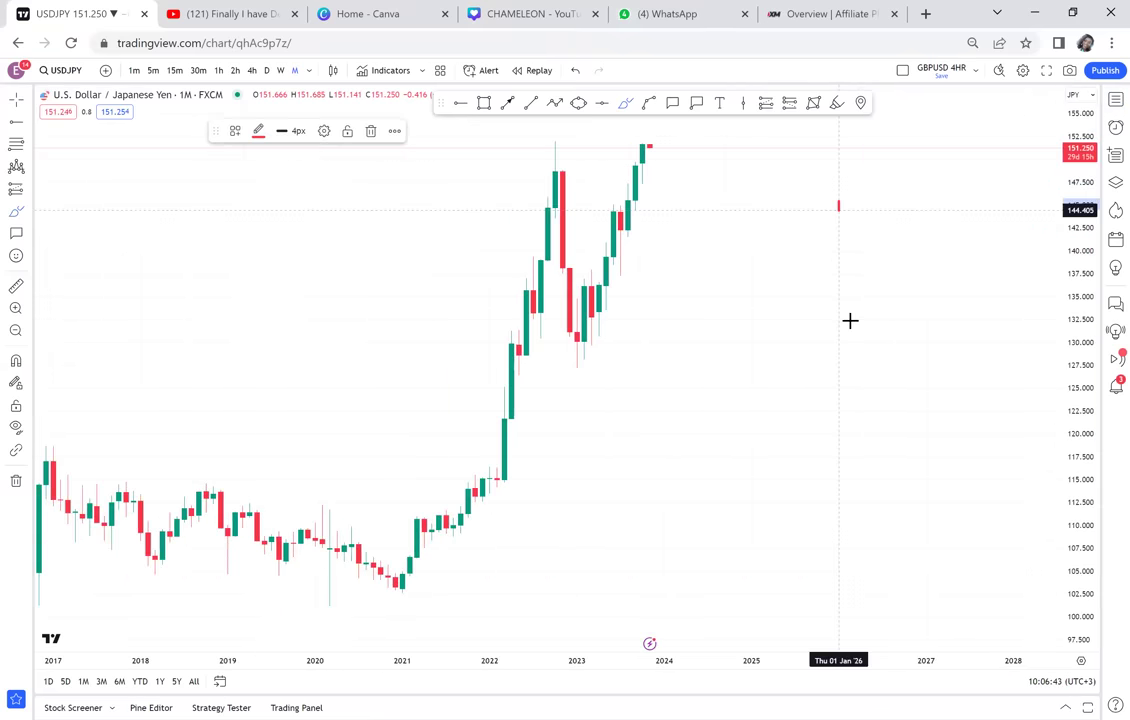
{"action": "left_click_drag", "start_coordinate": [850, 320], "coordinate": [853, 320]}
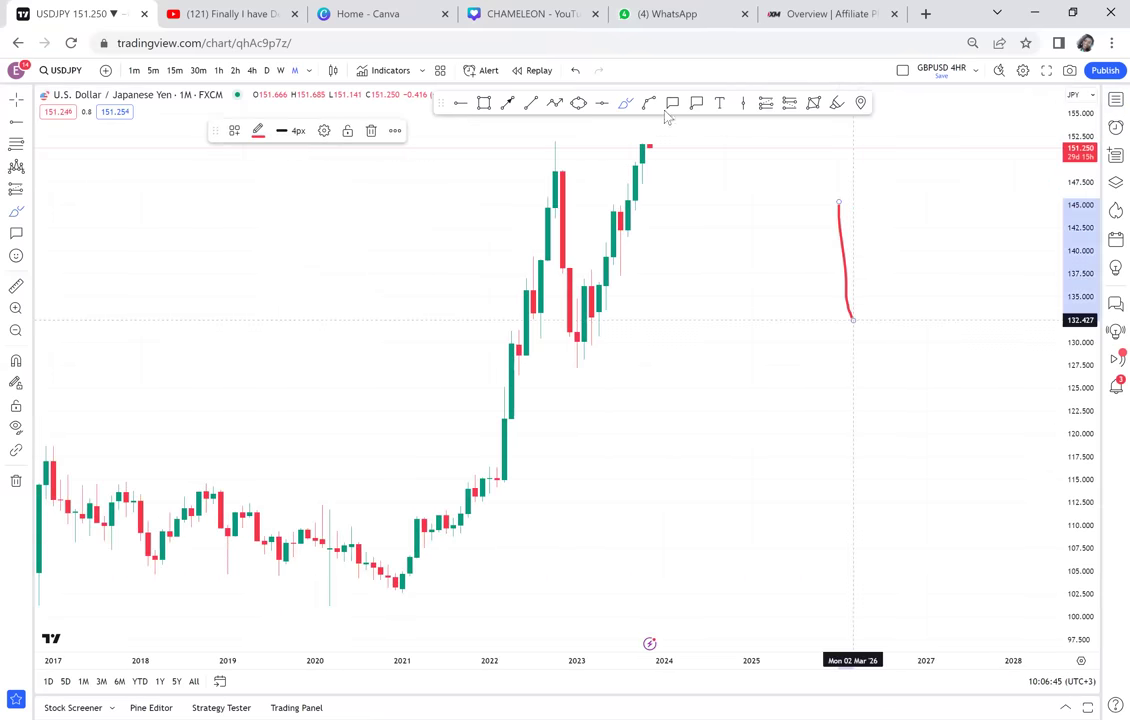
{"action": "left_click", "coordinate": [373, 130]}
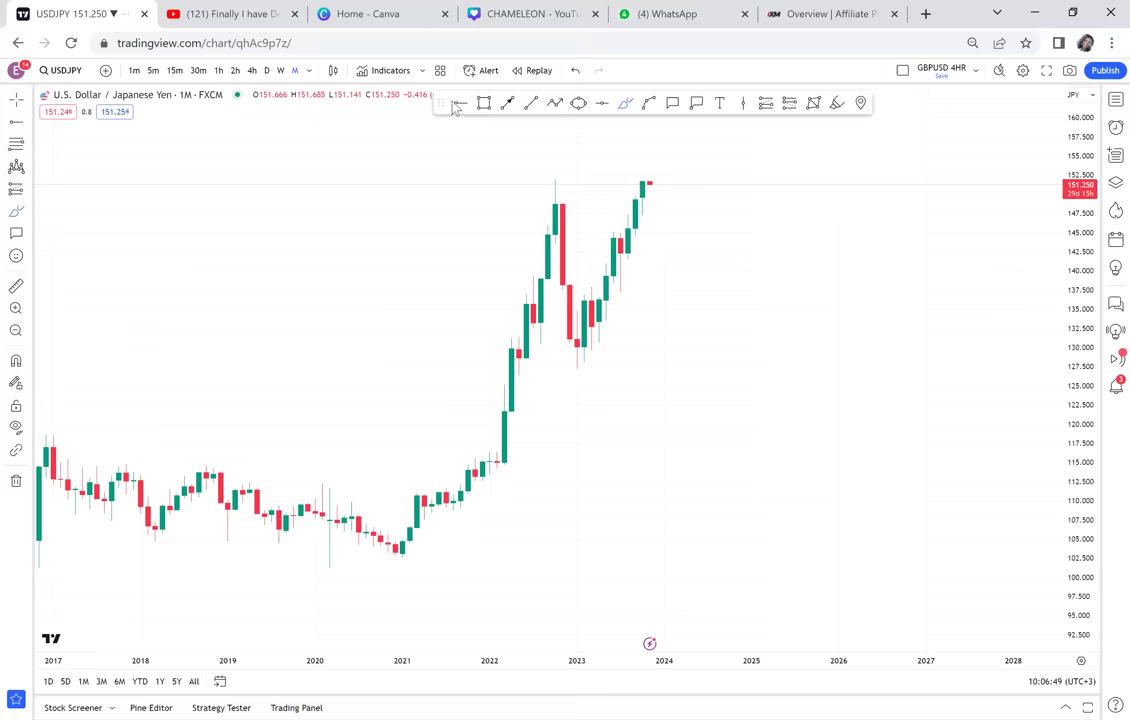
Step: Place a horizontal ray on USDJPY at 151.994 starting February 2022 and set its thickness to 1px
{"action": "left_click", "coordinate": [497, 178]}
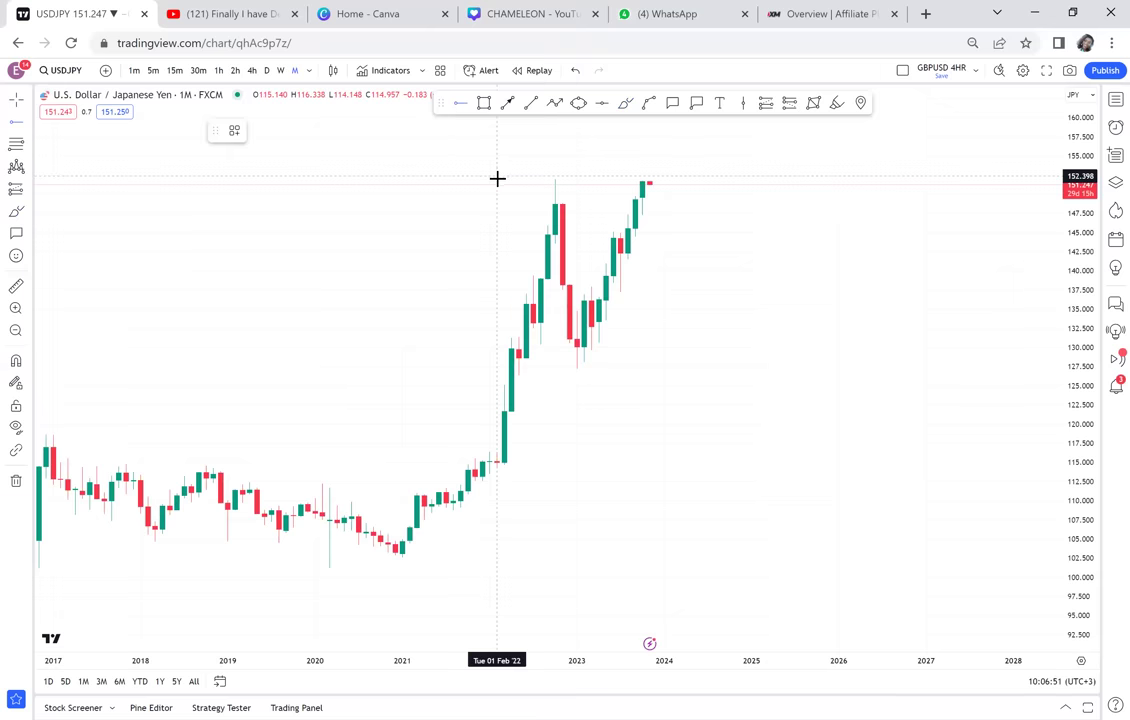
{"action": "left_click", "coordinate": [497, 178]}
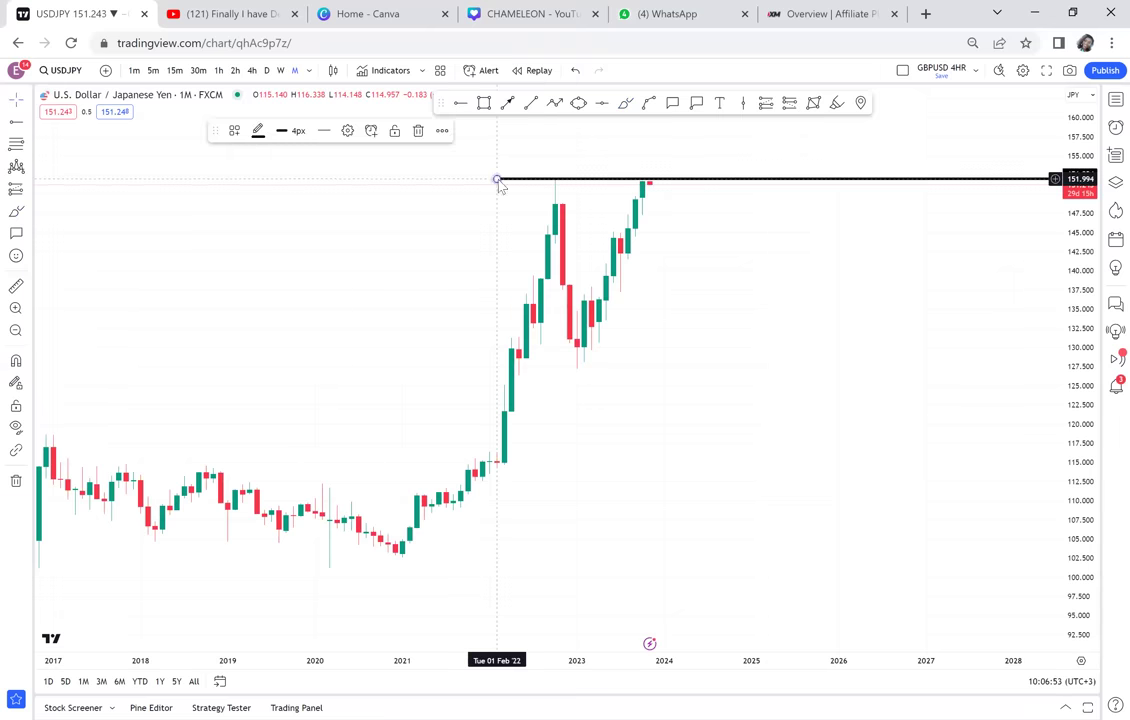
{"action": "left_click", "coordinate": [298, 130]}
{"action": "left_click", "coordinate": [298, 157]}
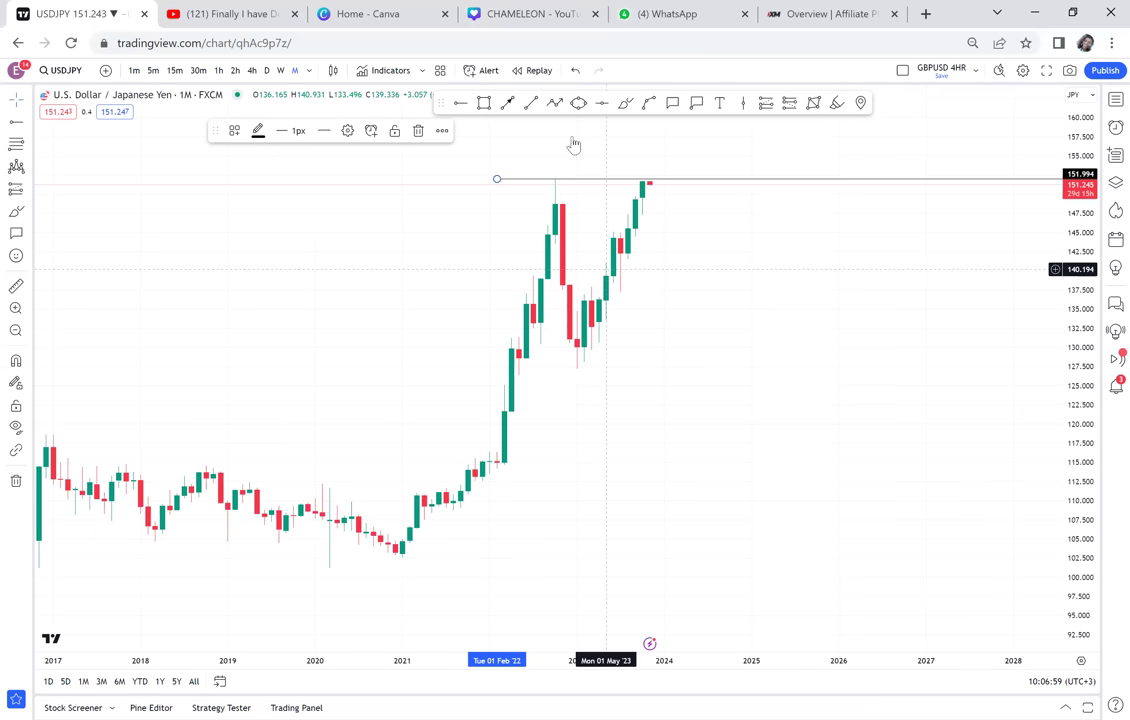
Step: Draw an upward arrow beneath the USDJPY rally, from about 103 in late 2021 to about 143.5 in mid-2024
{"action": "left_click", "coordinate": [510, 104]}
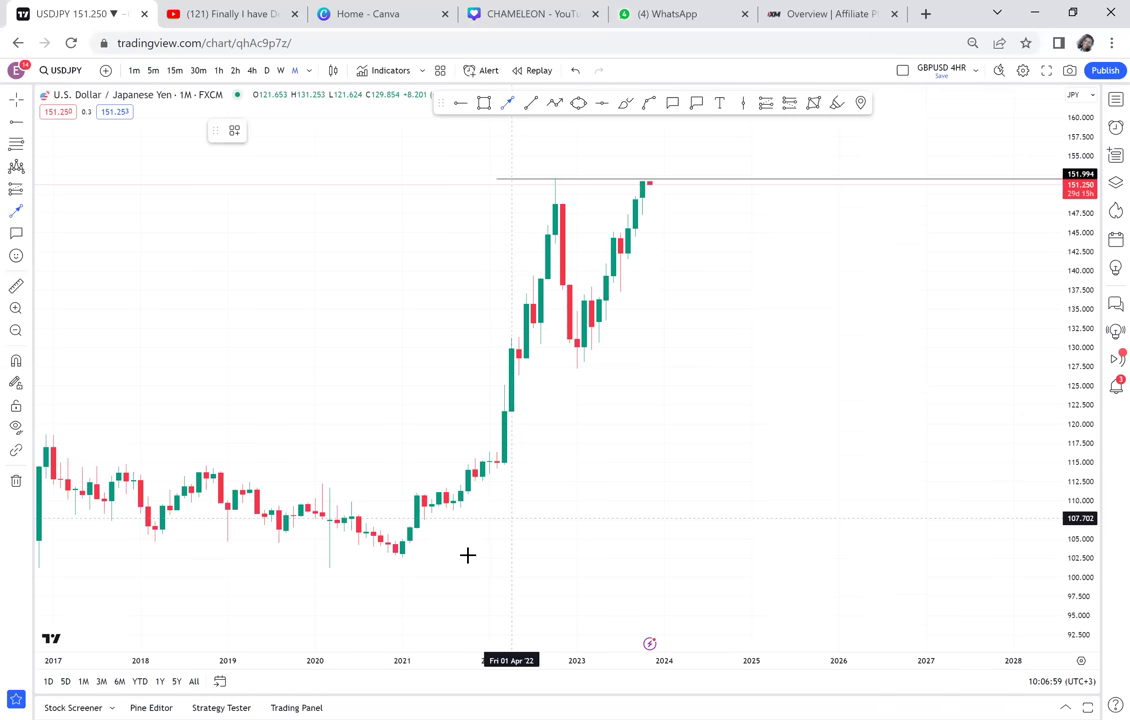
{"action": "left_click_drag", "start_coordinate": [467, 553], "coordinate": [708, 244]}
{"action": "left_click_drag", "start_coordinate": [789, 232], "coordinate": [777, 462]}
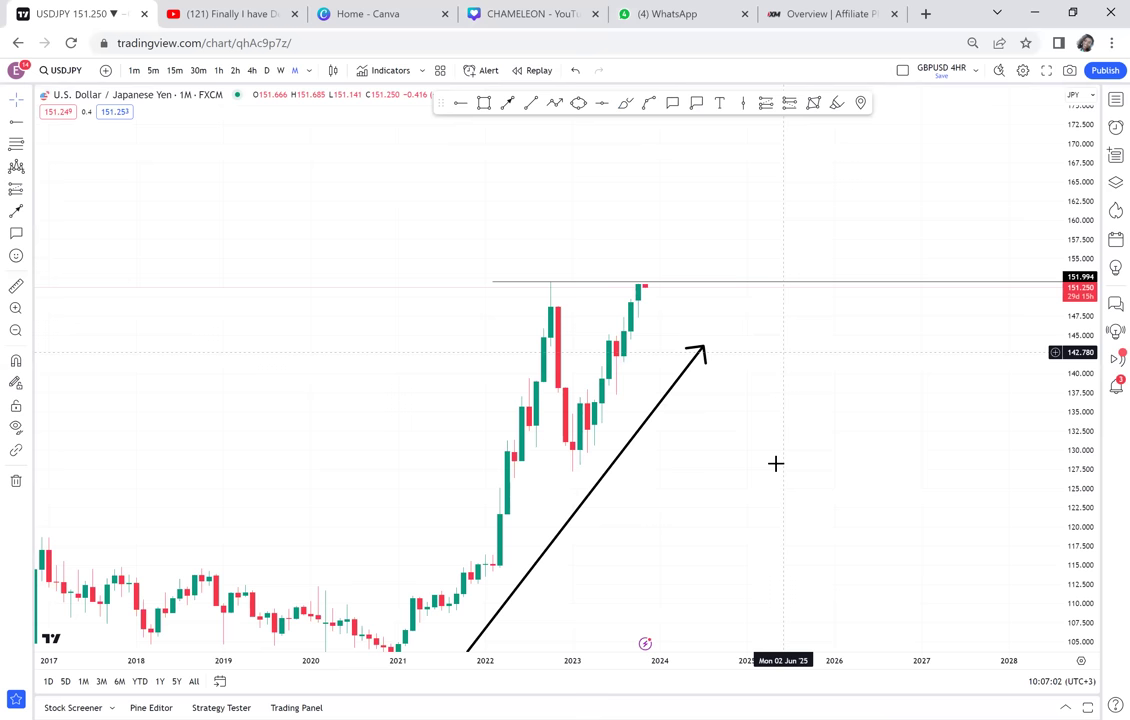
Step: Move the USDJPY horizontal ray to 151.960 on the 2022 high, starting in August 2021
{"action": "left_click_drag", "start_coordinate": [1073, 553], "coordinate": [1066, 285]}
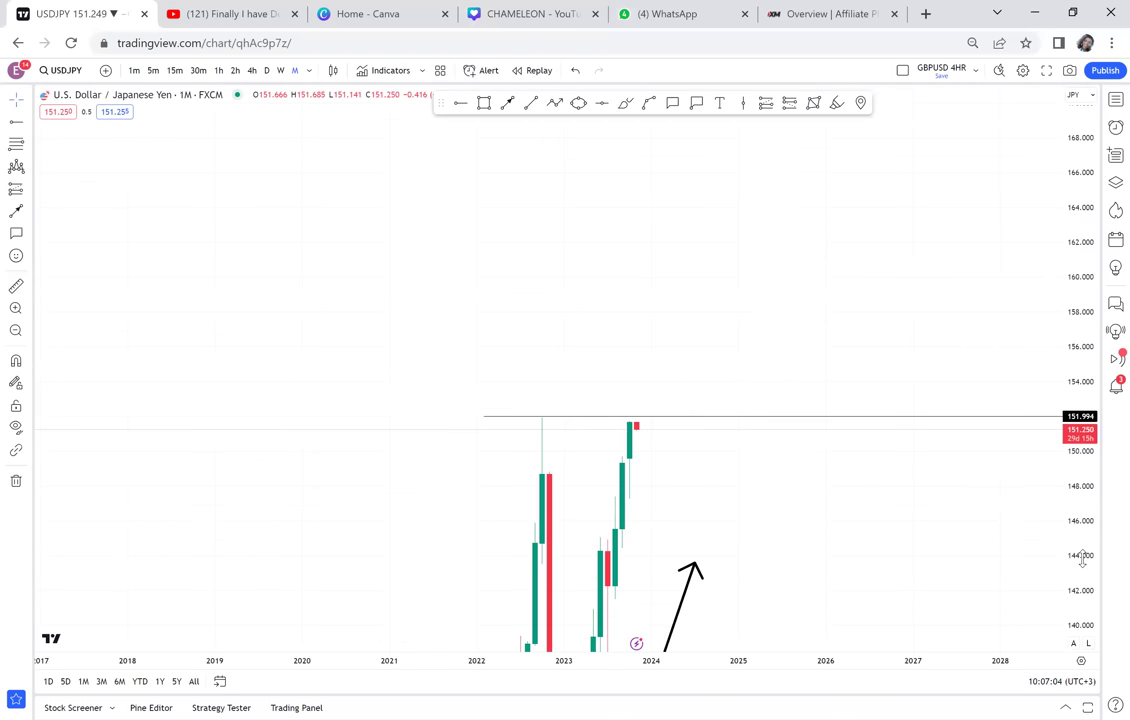
{"action": "left_click_drag", "start_coordinate": [1082, 556], "coordinate": [978, 293]}
{"action": "left_click", "coordinate": [774, 472]}
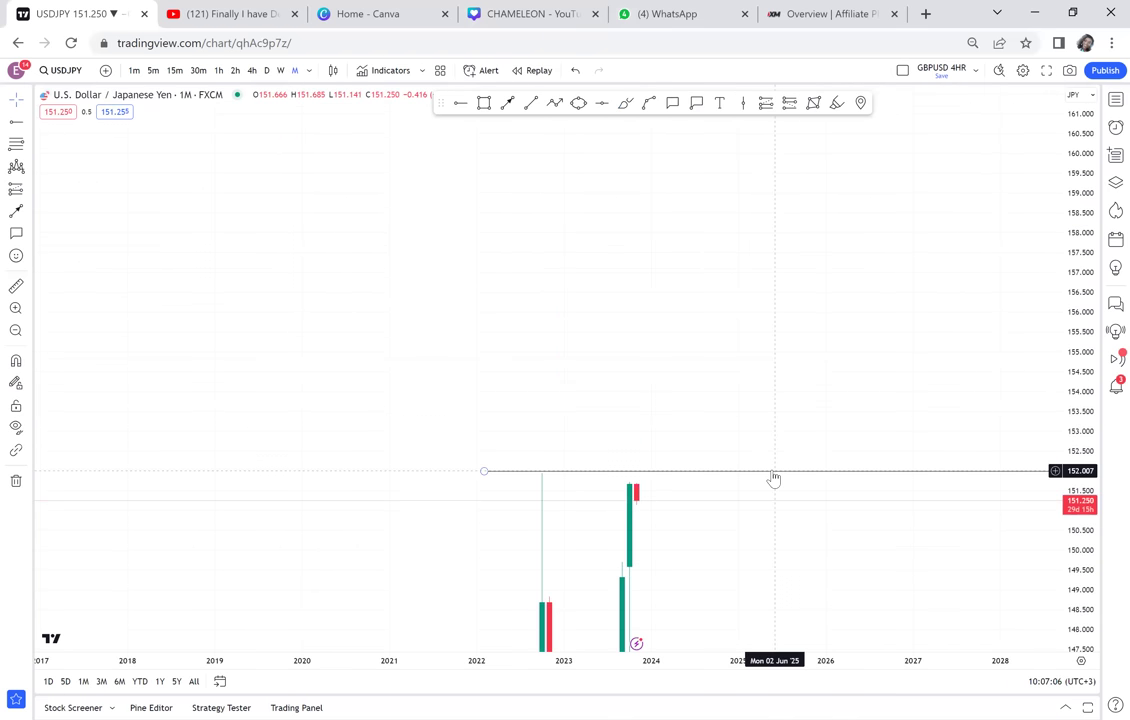
{"action": "left_click_drag", "start_coordinate": [739, 472], "coordinate": [726, 472]}
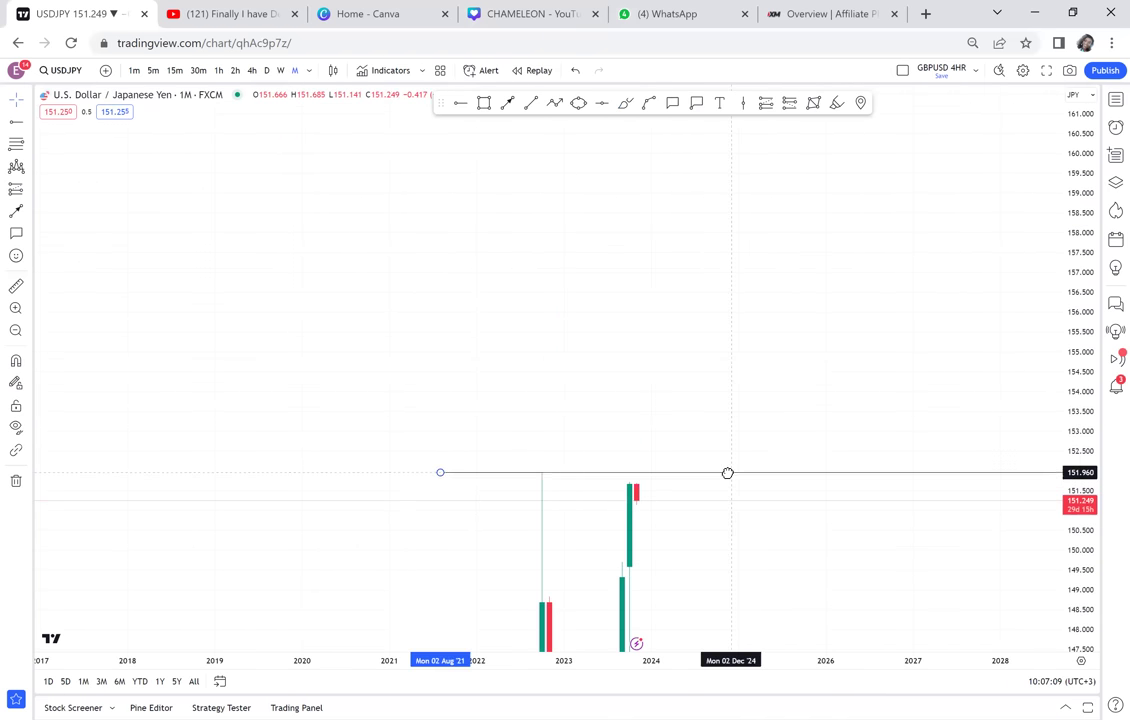
Step: Draw a support rectangle around the early-2023 low between 128.881 and 126.763, from January 2022 to about August 2024
{"action": "left_click_drag", "start_coordinate": [1070, 266], "coordinate": [1029, 396]}
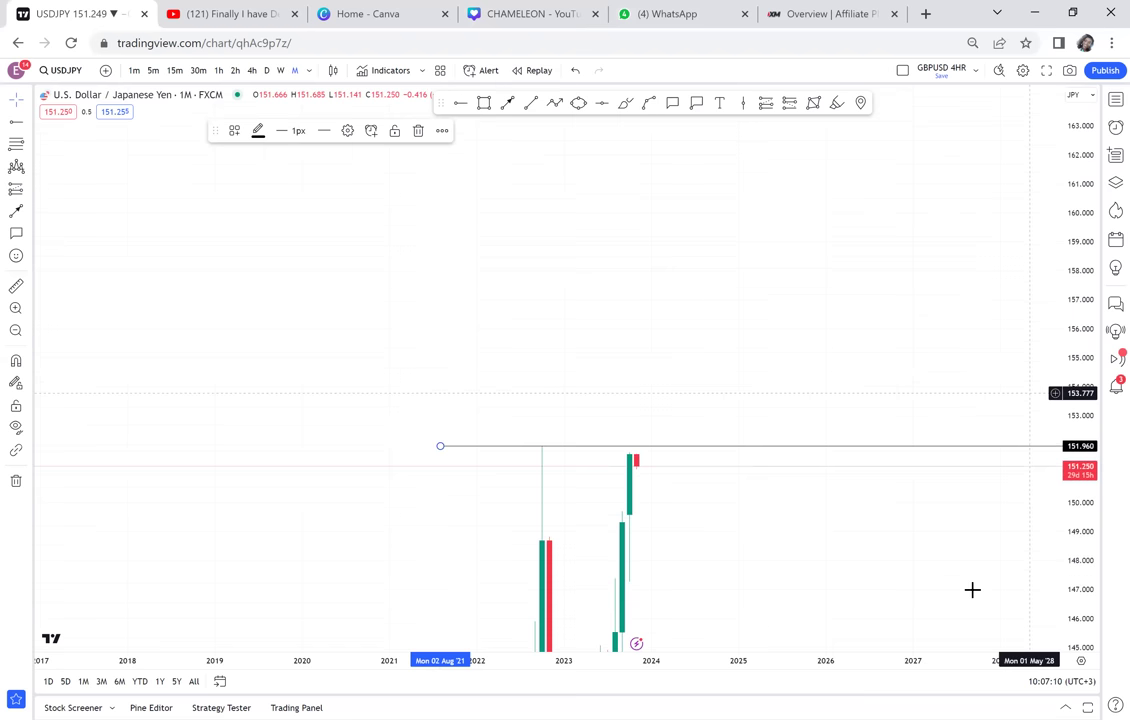
{"action": "left_click_drag", "start_coordinate": [856, 516], "coordinate": [845, 385]}
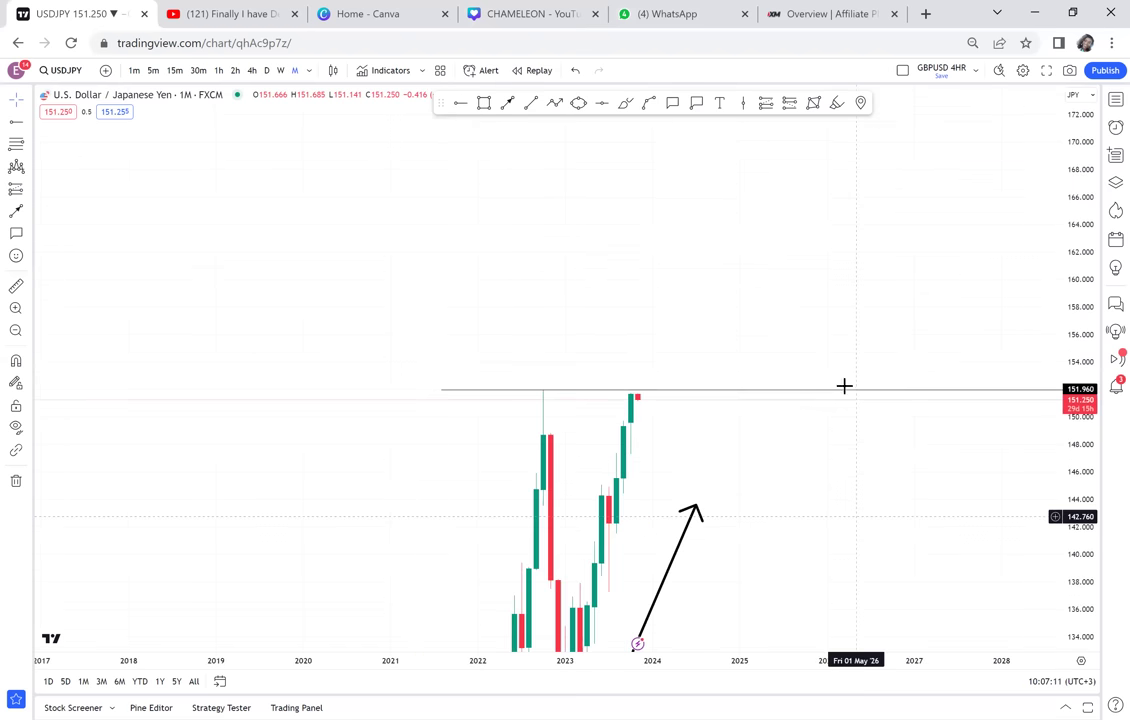
{"action": "left_click", "coordinate": [484, 103]}
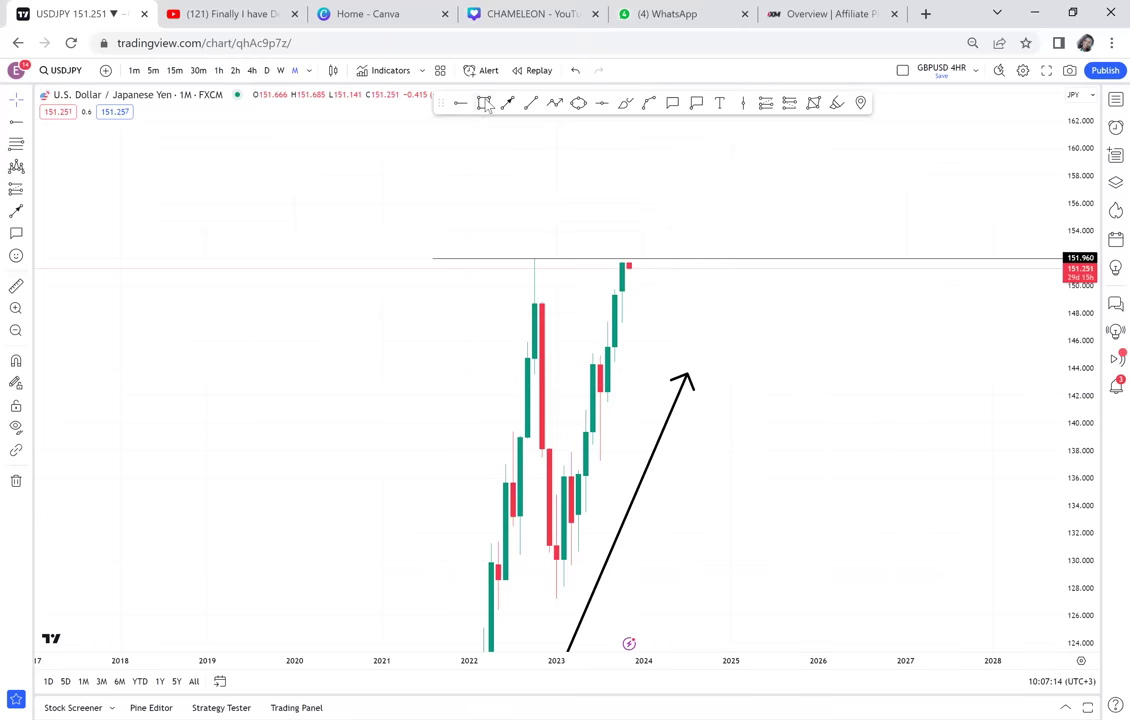
{"action": "left_click_drag", "start_coordinate": [469, 576], "coordinate": [694, 606]}
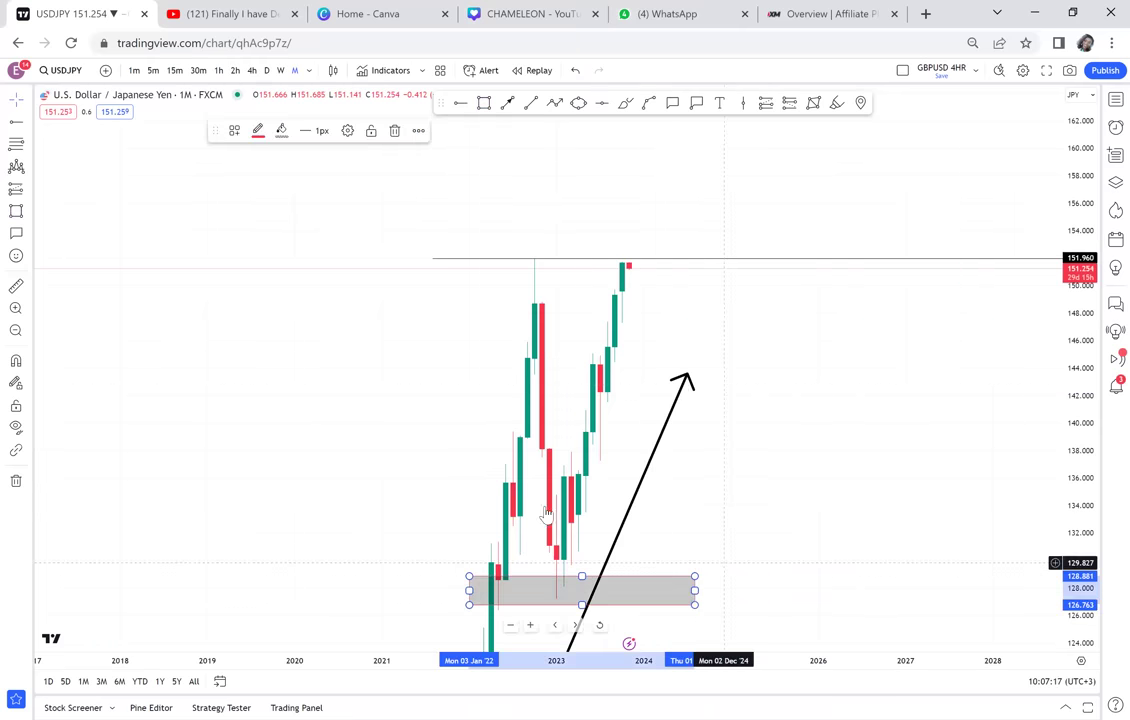
{"action": "left_click_drag", "start_coordinate": [546, 513], "coordinate": [542, 486]}
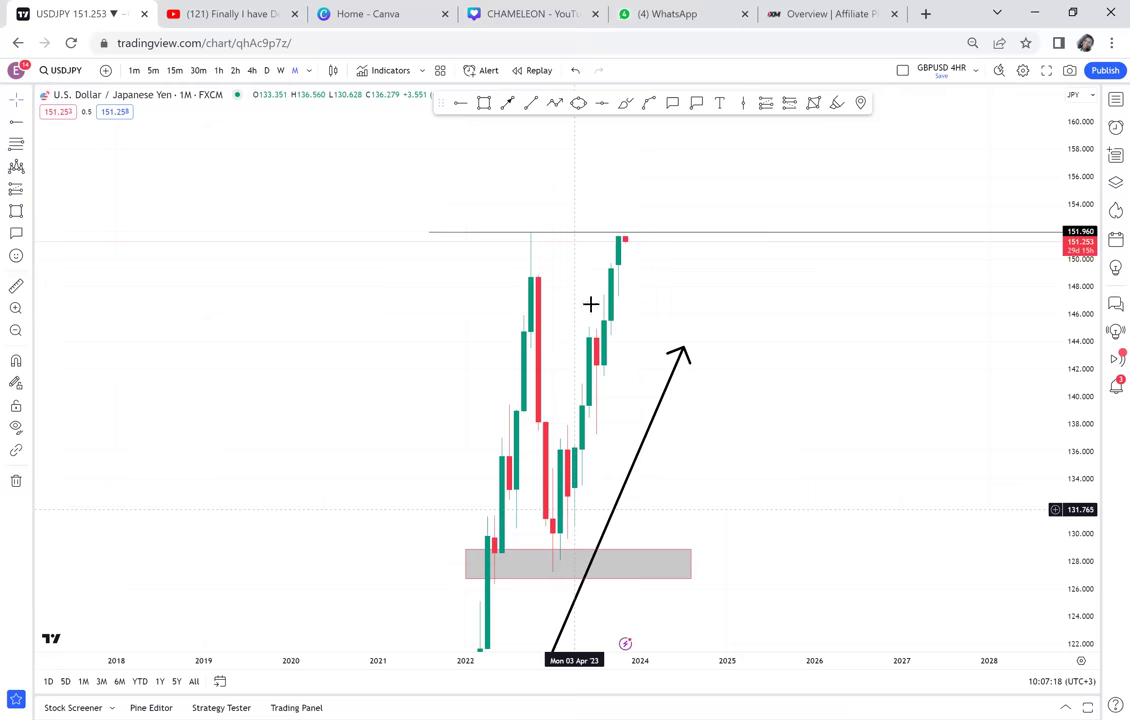
Step: Set the thickness of the 151.960 horizontal ray to 3px
{"action": "left_click", "coordinate": [586, 237]}
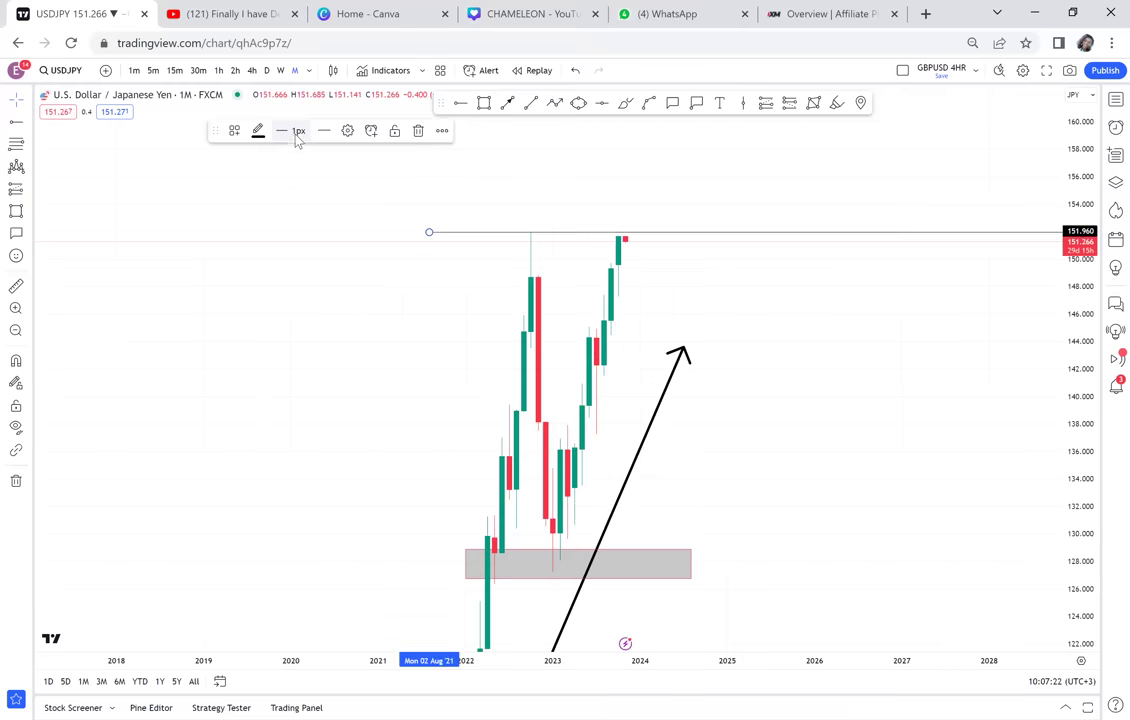
{"action": "left_click", "coordinate": [298, 131]}
{"action": "left_click", "coordinate": [287, 197]}
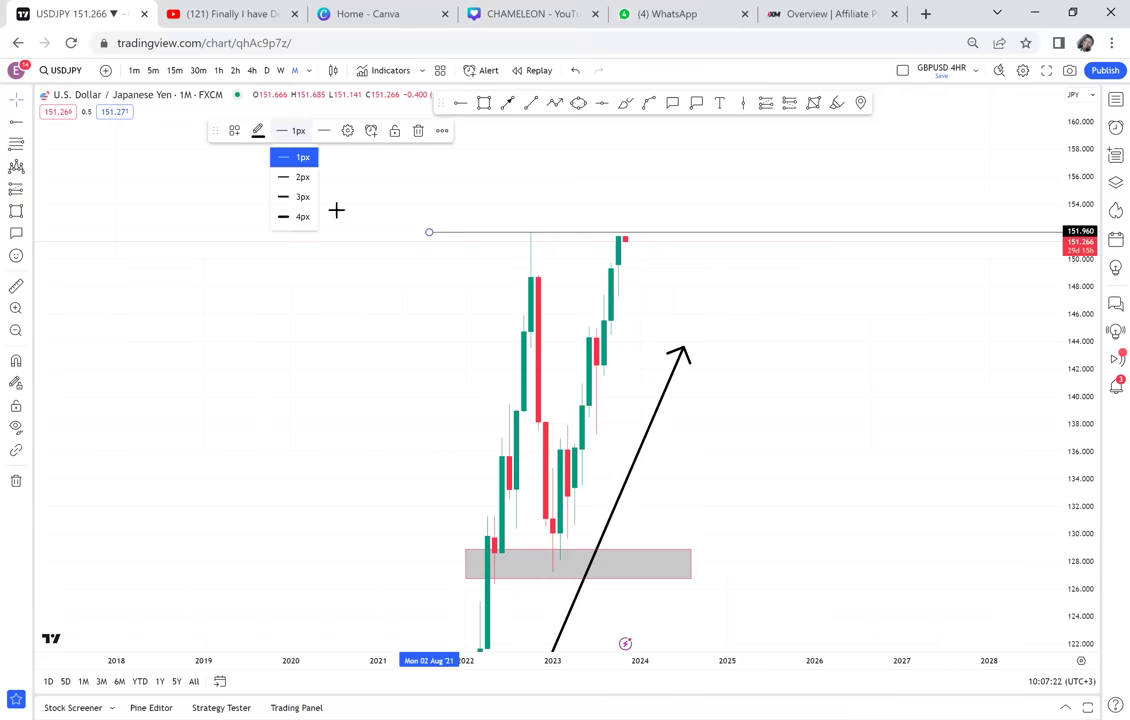
{"action": "left_click", "coordinate": [710, 275]}
Step: Draw a rectangle from the 151.960 ray down to the support zone, October 2022 to August 2023, and move it above the ray as a projection
{"action": "scroll", "coordinate": [758, 353], "scroll_direction": "up", "scroll_amount": 2}
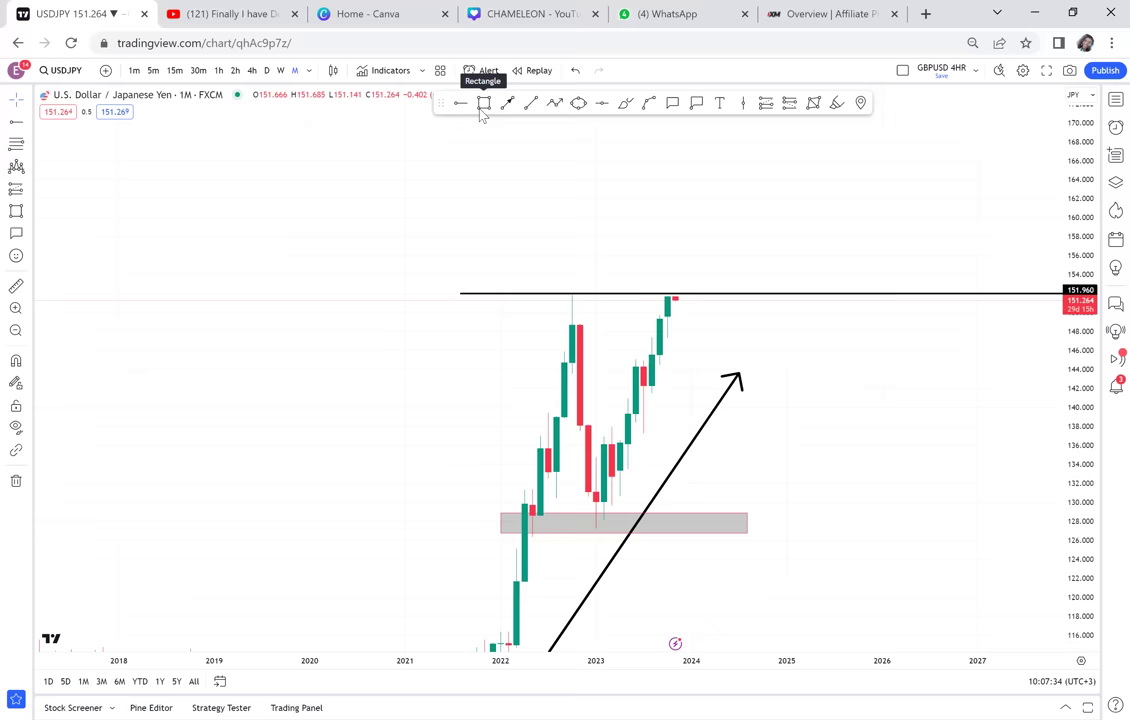
{"action": "left_click", "coordinate": [600, 303]}
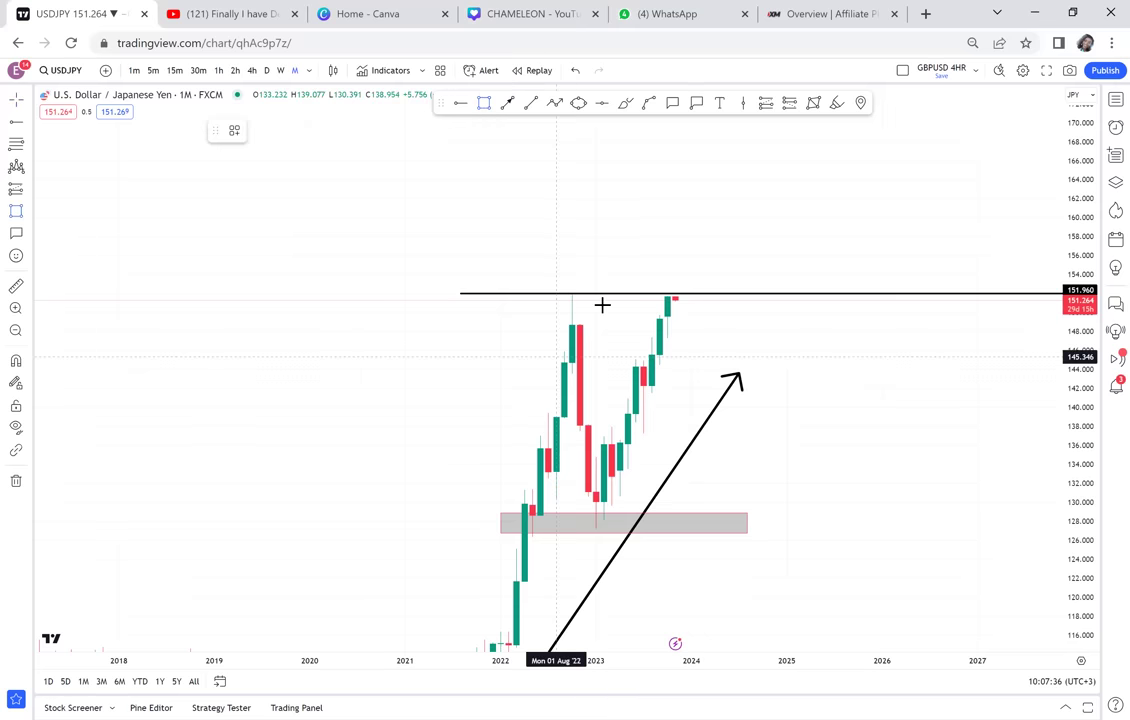
{"action": "left_click", "coordinate": [651, 529]}
{"action": "left_click", "coordinate": [653, 489]}
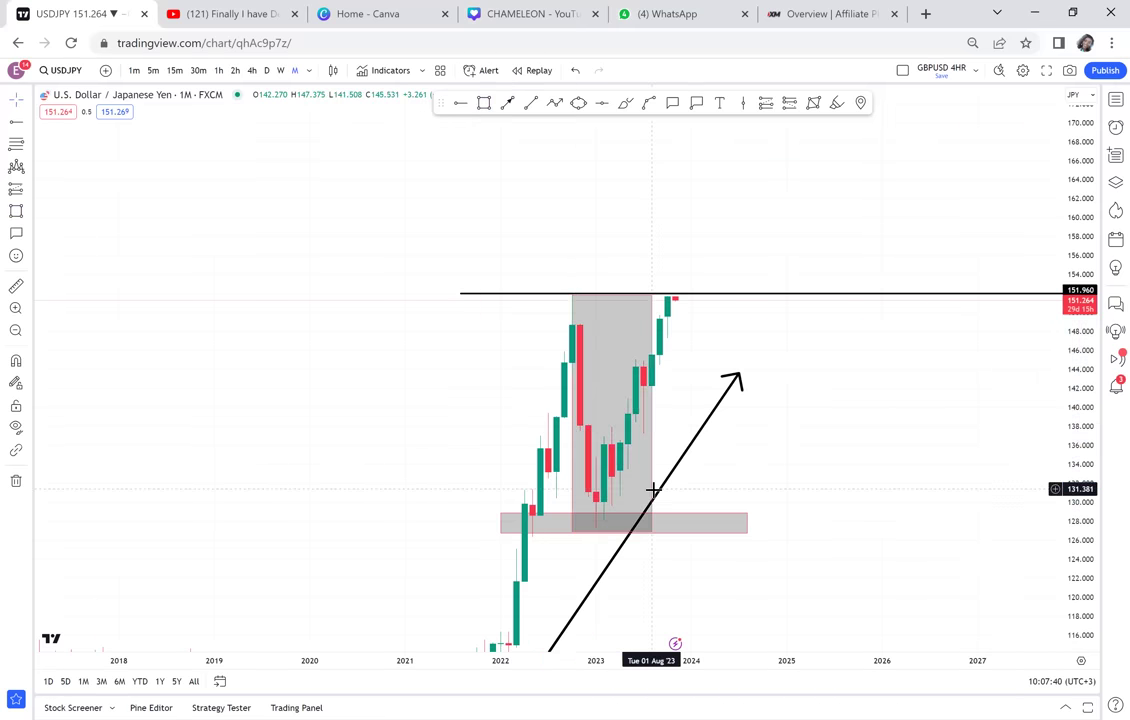
{"action": "mouse_move", "coordinate": [653, 489]}
{"action": "left_mouse_down"}
{"action": "mouse_move", "coordinate": [646, 196]}
{"action": "mouse_move", "coordinate": [655, 246]}
{"action": "left_mouse_up"}
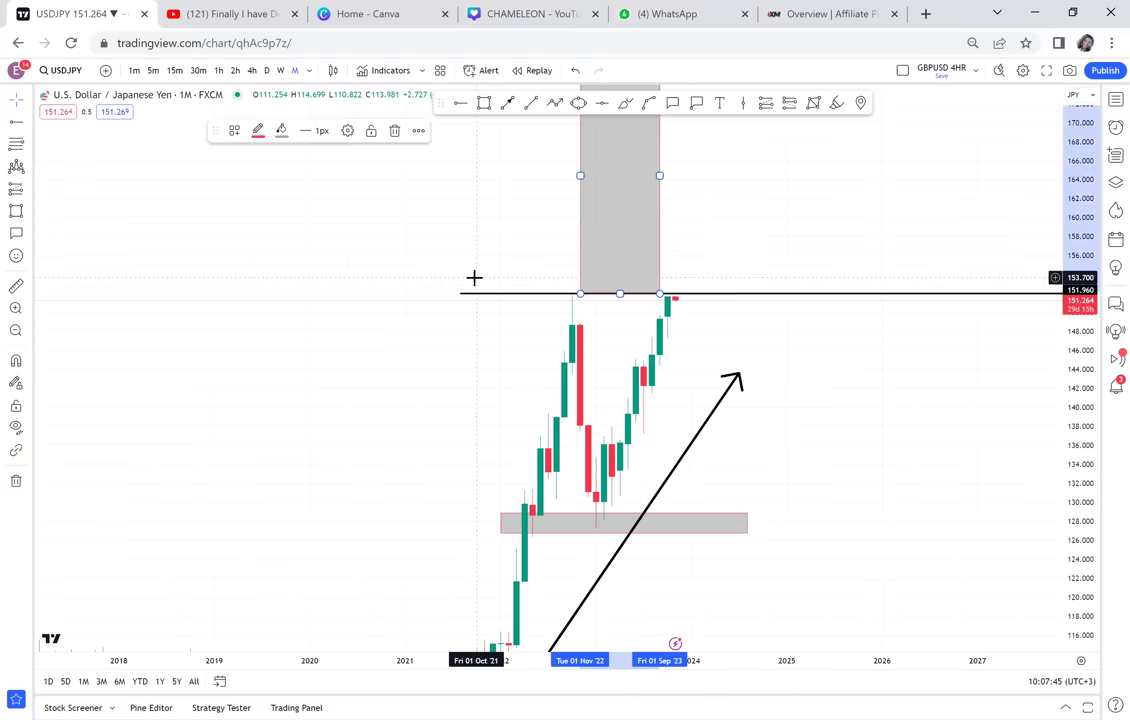
Step: Place a horizontal line at 160.160 on the 1990 USDJPY peak
{"action": "scroll", "coordinate": [474, 277], "scroll_direction": "down", "scroll_amount": 2}
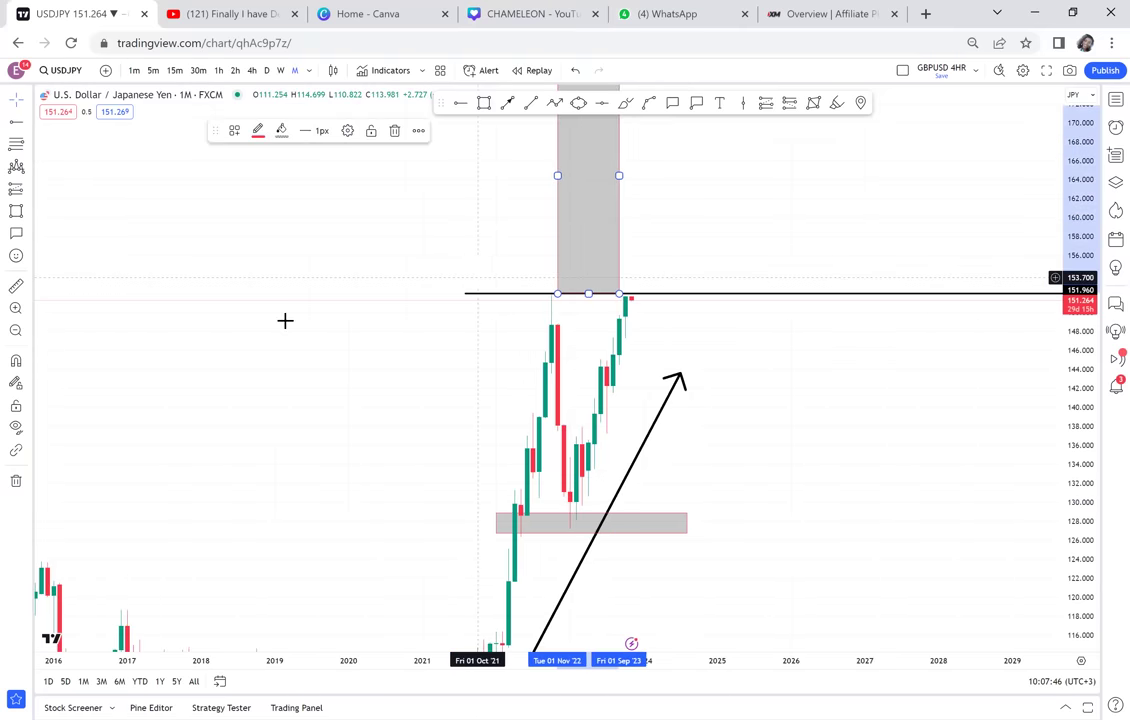
{"action": "scroll", "coordinate": [285, 320], "scroll_direction": "down", "scroll_amount": 1}
{"action": "scroll", "coordinate": [581, 324], "scroll_direction": "left", "scroll_amount": 4}
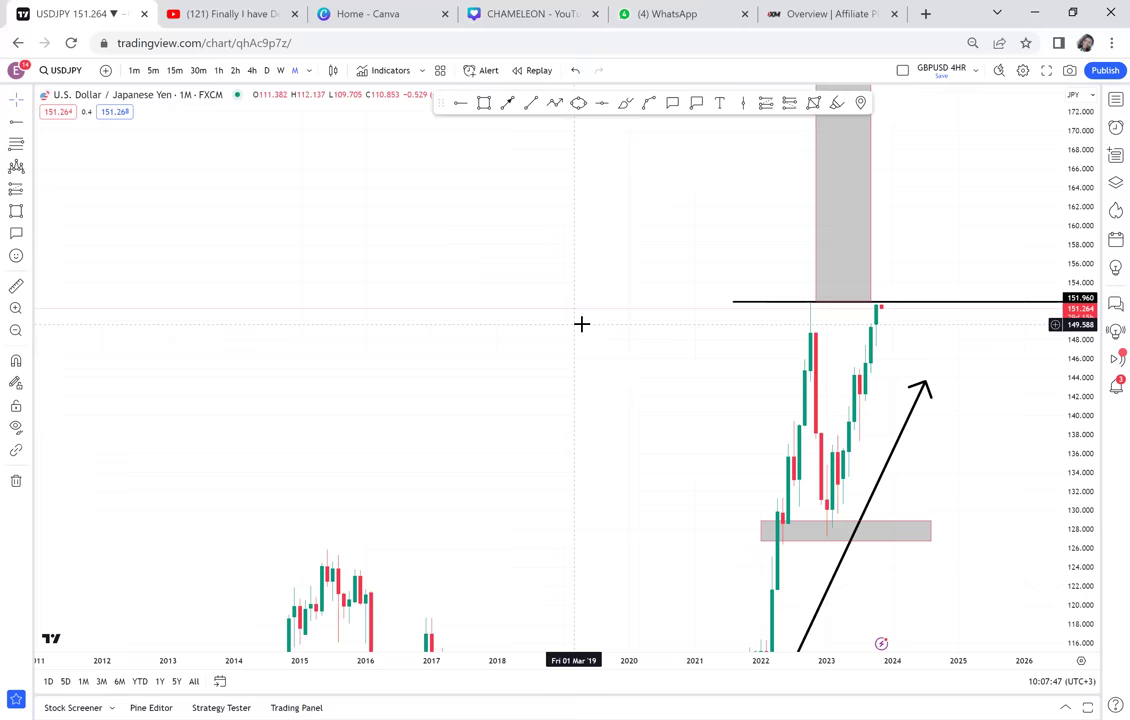
{"action": "scroll", "coordinate": [581, 324], "scroll_direction": "down", "scroll_amount": 2}
{"action": "scroll", "coordinate": [581, 324], "scroll_direction": "down", "scroll_amount": 1}
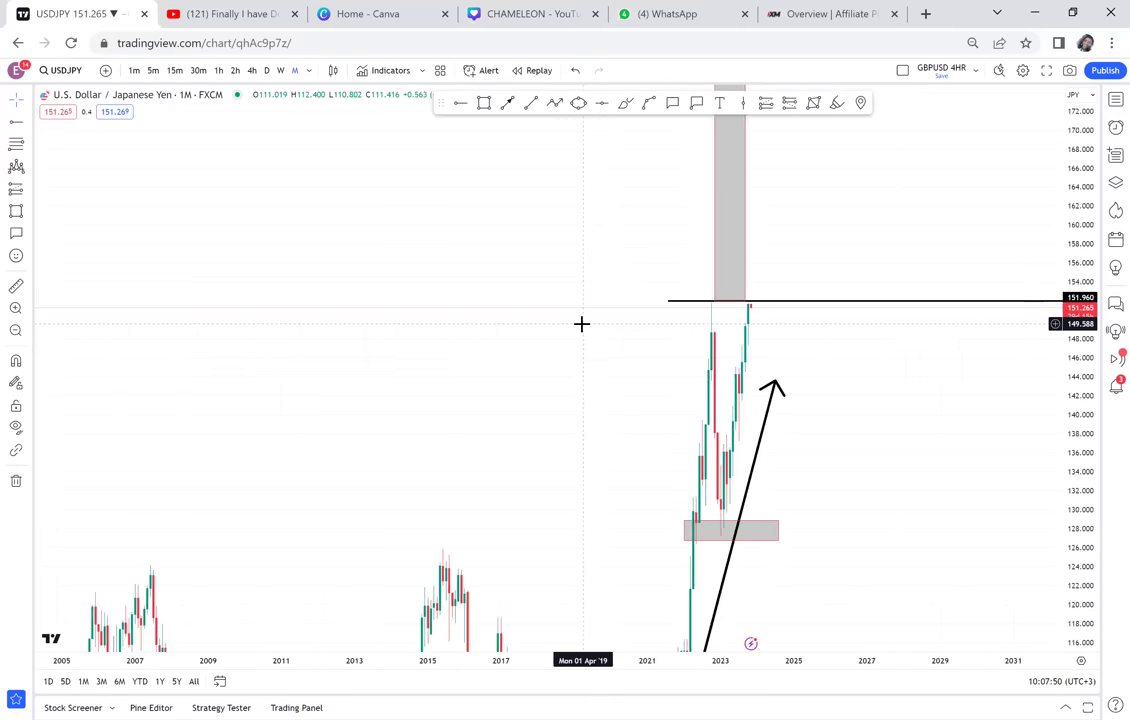
{"action": "scroll", "coordinate": [581, 324], "scroll_direction": "down", "scroll_amount": 1}
{"action": "scroll", "coordinate": [581, 324], "scroll_direction": "down", "scroll_amount": 1}
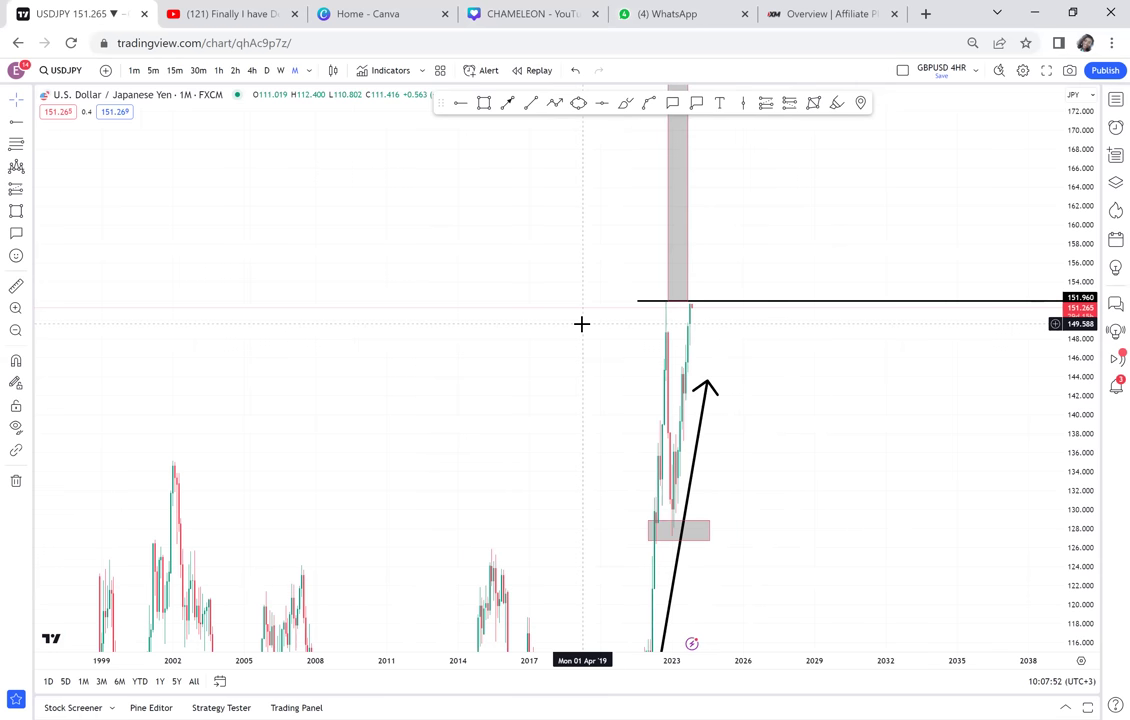
{"action": "scroll", "coordinate": [431, 305], "scroll_direction": "down", "scroll_amount": 2}
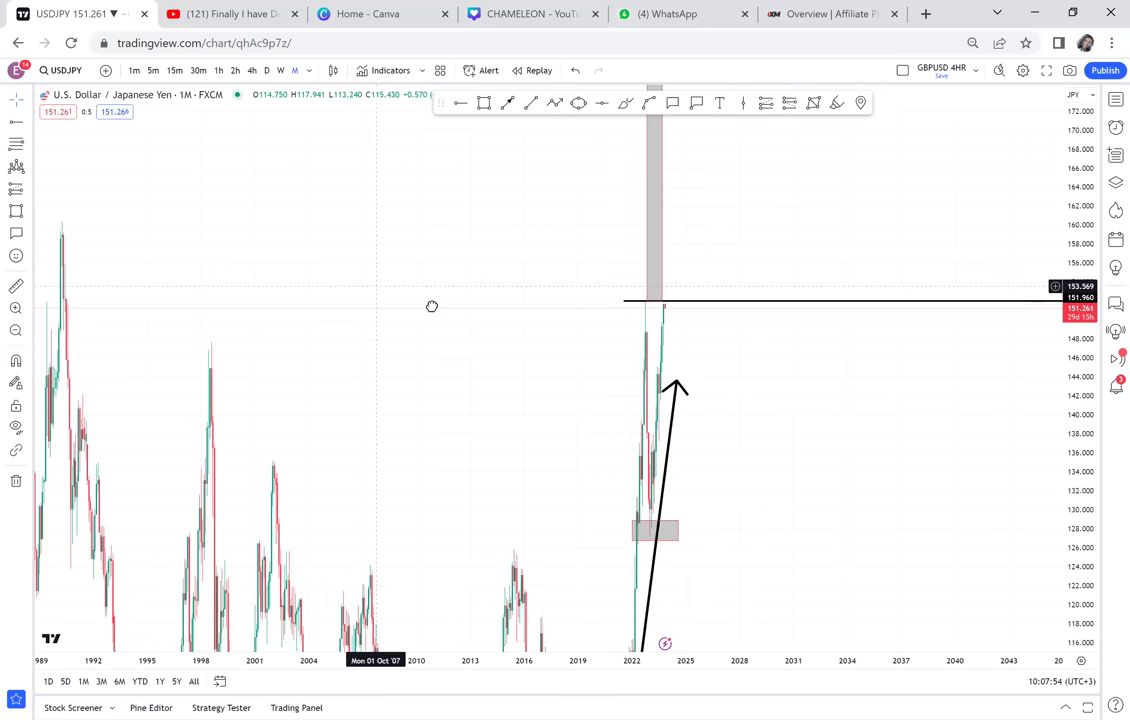
{"action": "left_click_drag", "start_coordinate": [390, 292], "coordinate": [492, 325]}
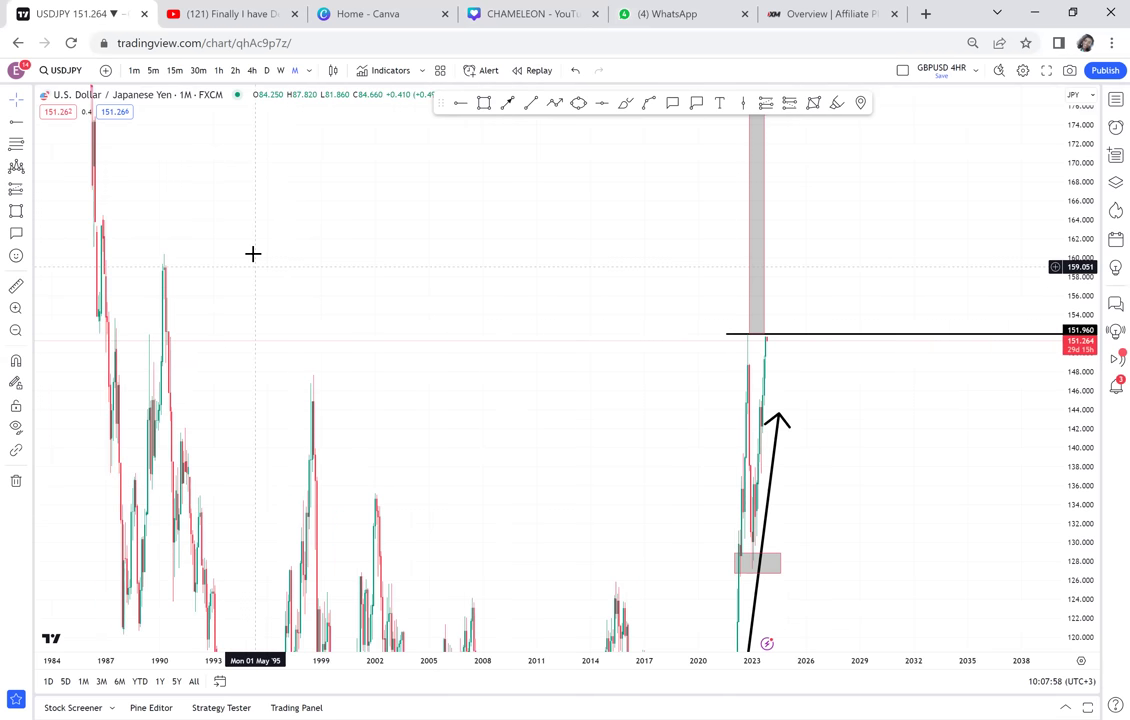
{"action": "left_click", "coordinate": [589, 104]}
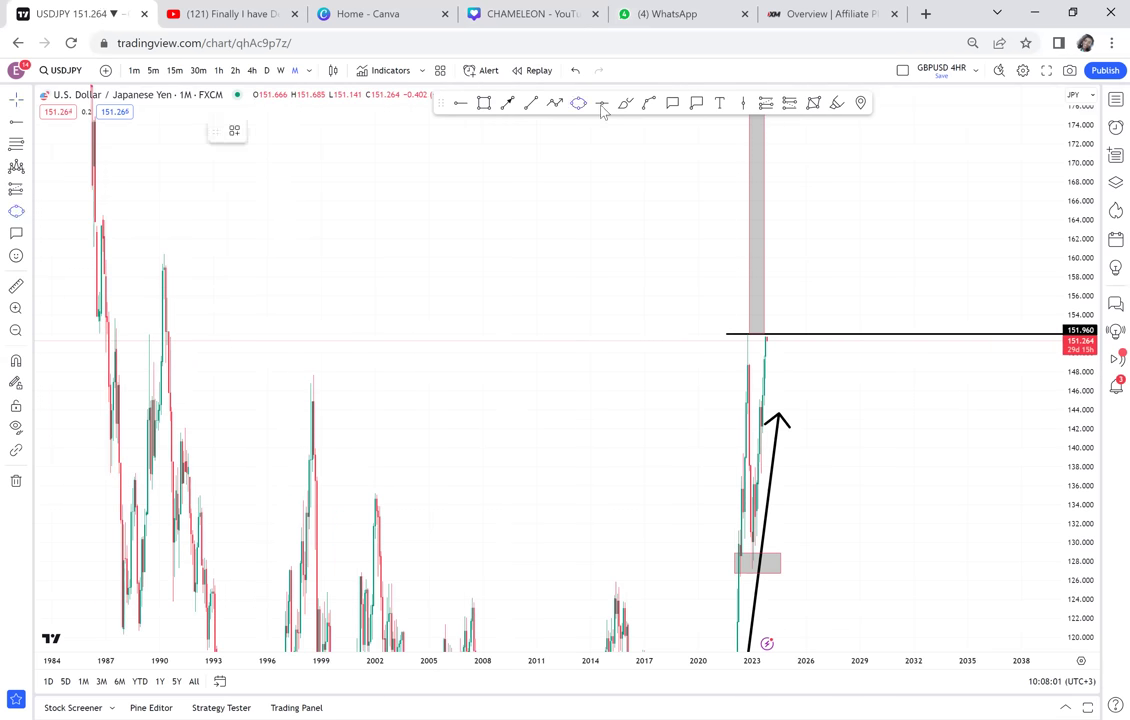
{"action": "left_click", "coordinate": [167, 257]}
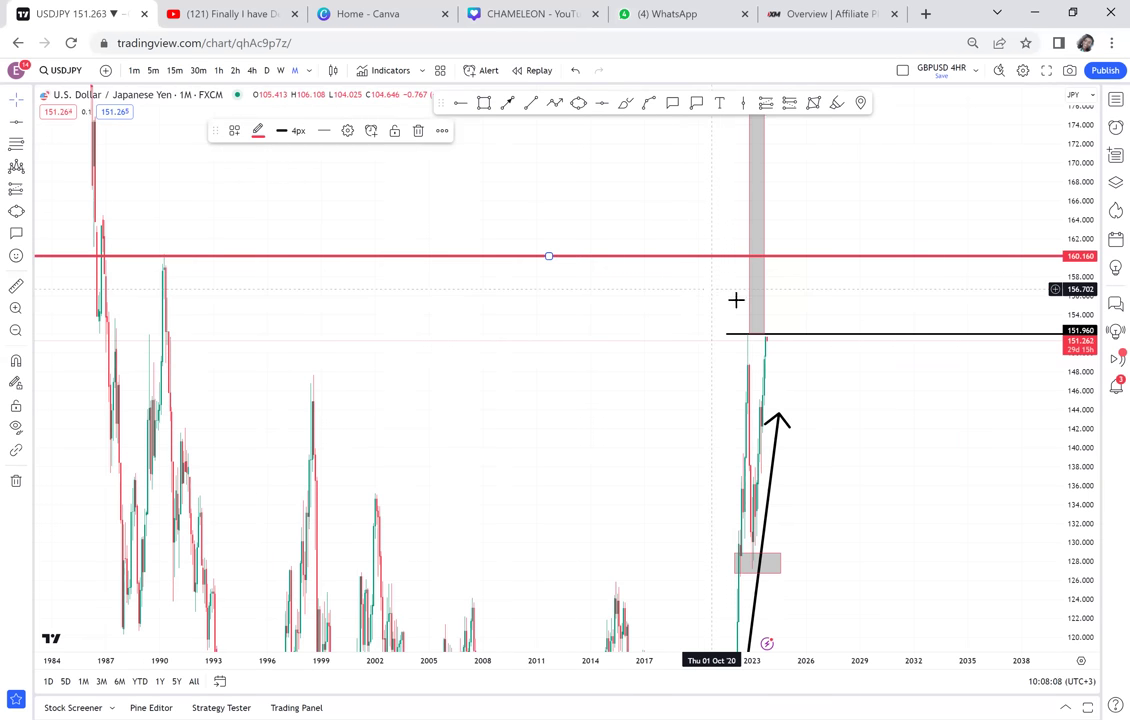
Step: Show the watchlist again and switch the chart from USDJPY to XAUUSD
{"action": "scroll", "coordinate": [947, 406], "scroll_direction": "up", "scroll_amount": 1}
{"action": "scroll", "coordinate": [947, 406], "scroll_direction": "up", "scroll_amount": 1}
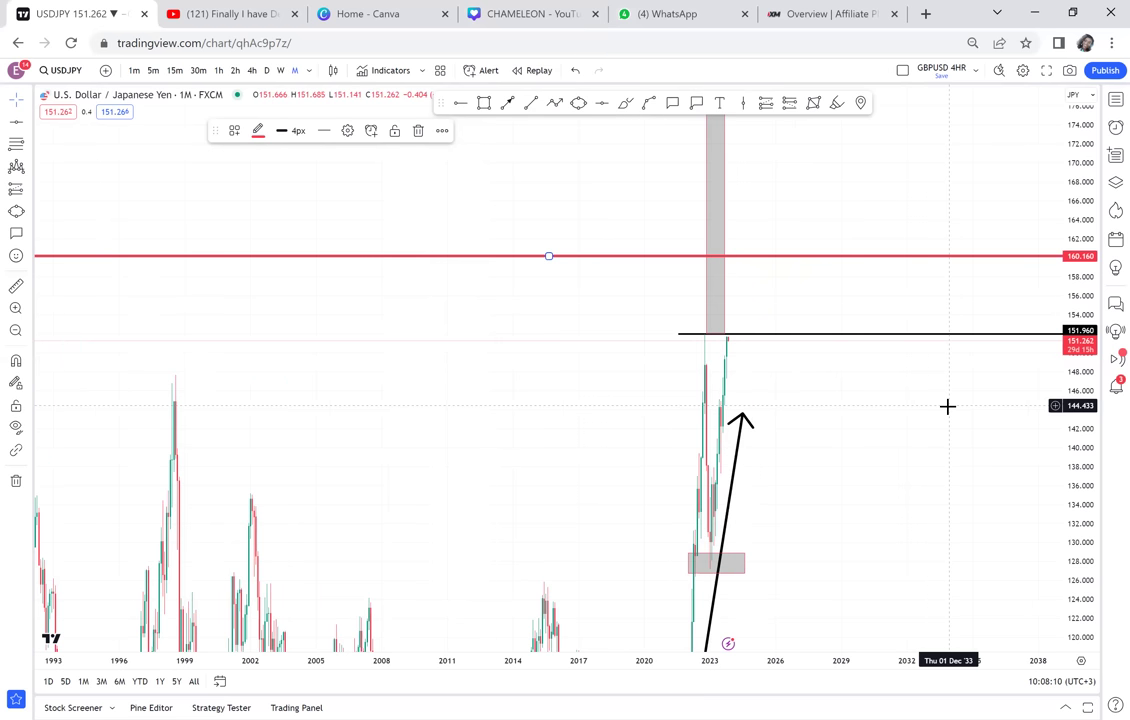
{"action": "scroll", "coordinate": [947, 406], "scroll_direction": "up", "scroll_amount": 1}
{"action": "scroll", "coordinate": [947, 406], "scroll_direction": "up", "scroll_amount": 2}
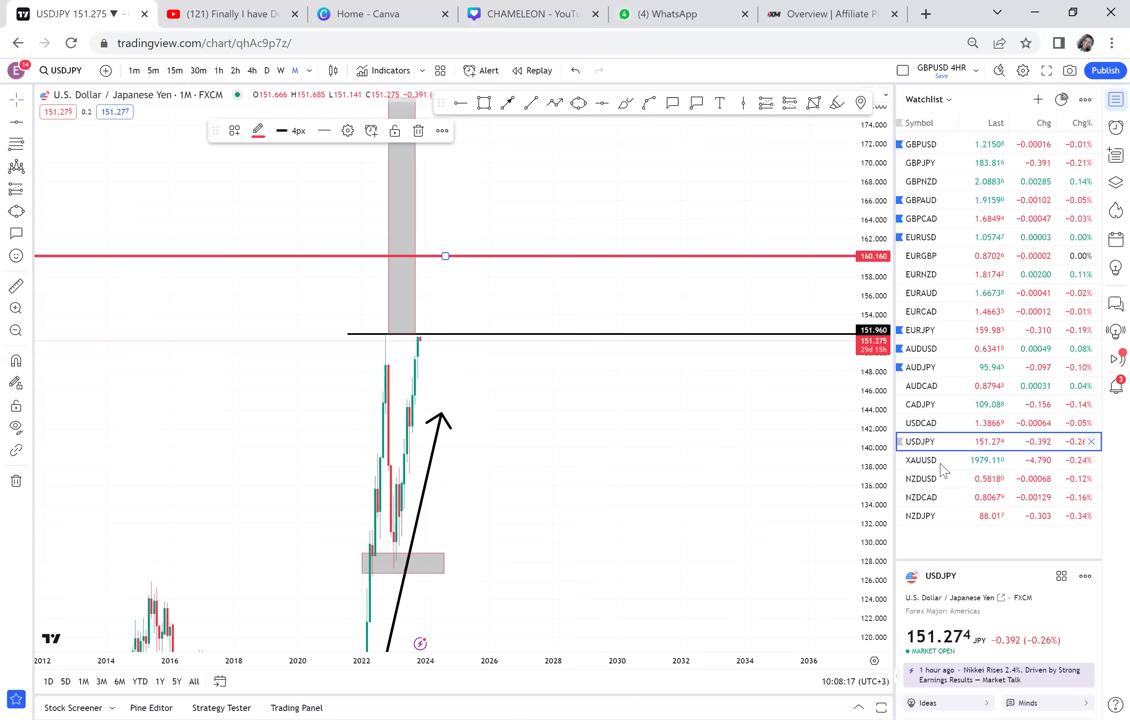
{"action": "left_click", "coordinate": [922, 460]}
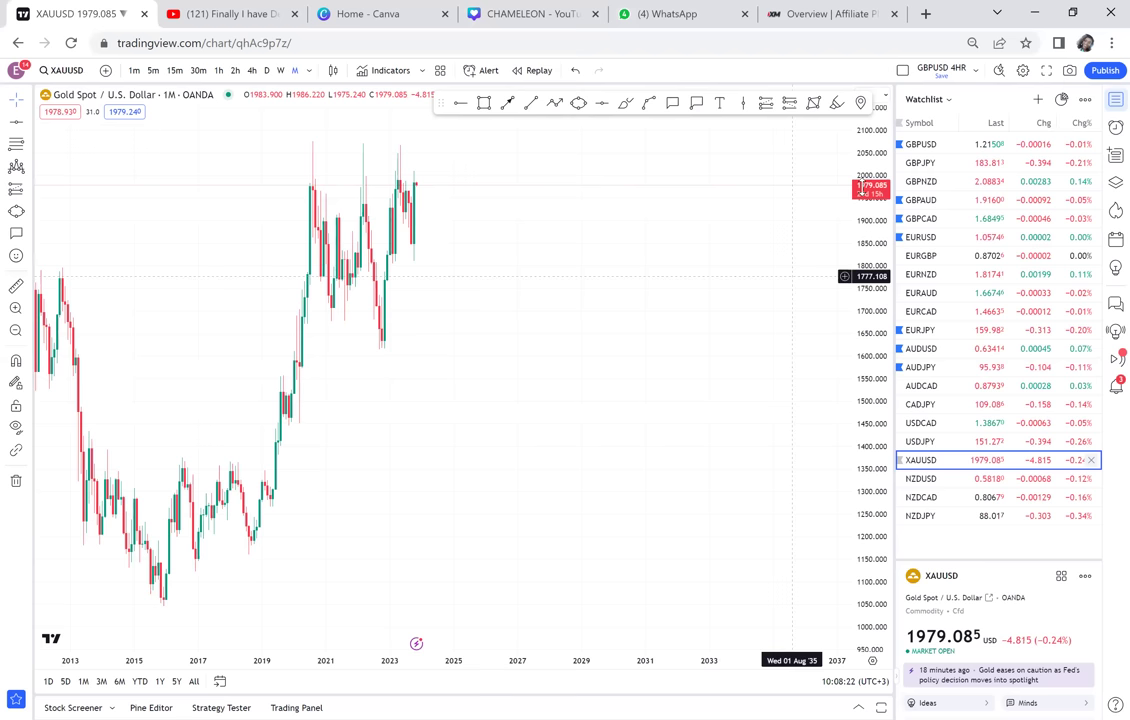
Step: Draw a rectangle around the XAUUSD consolidation between 2077.962 and 1618.388, from March 2019 to April 2030
{"action": "left_click", "coordinate": [484, 103]}
{"action": "left_click", "coordinate": [267, 214]}
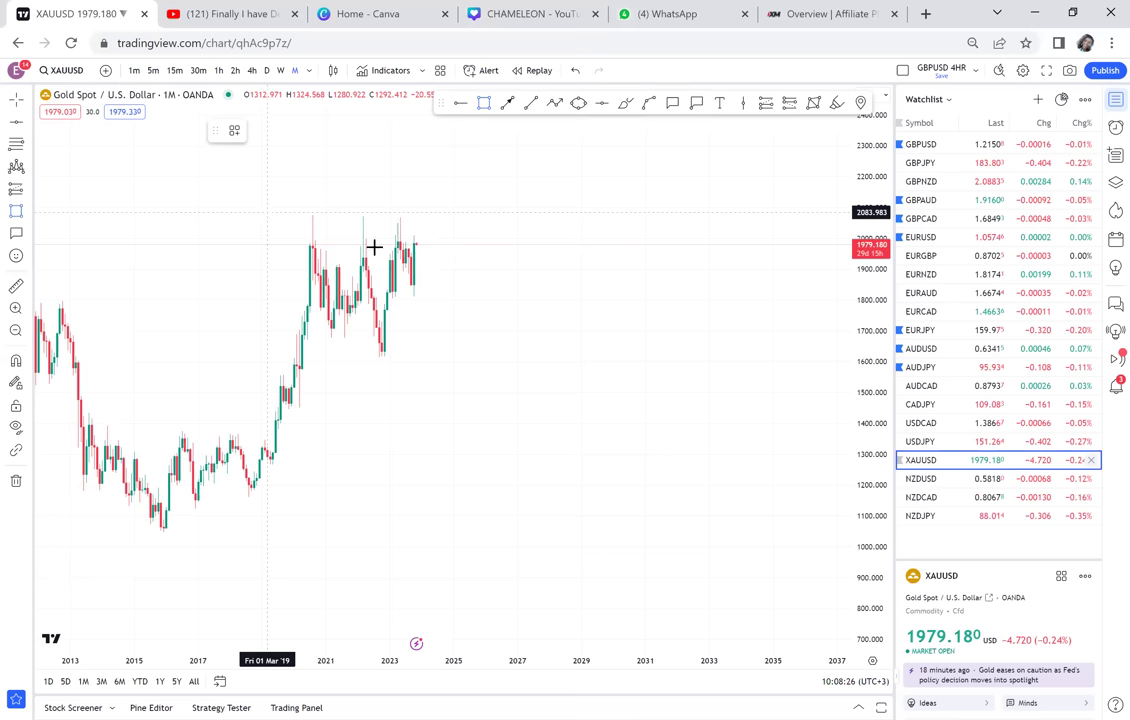
{"action": "left_click", "coordinate": [621, 355]}
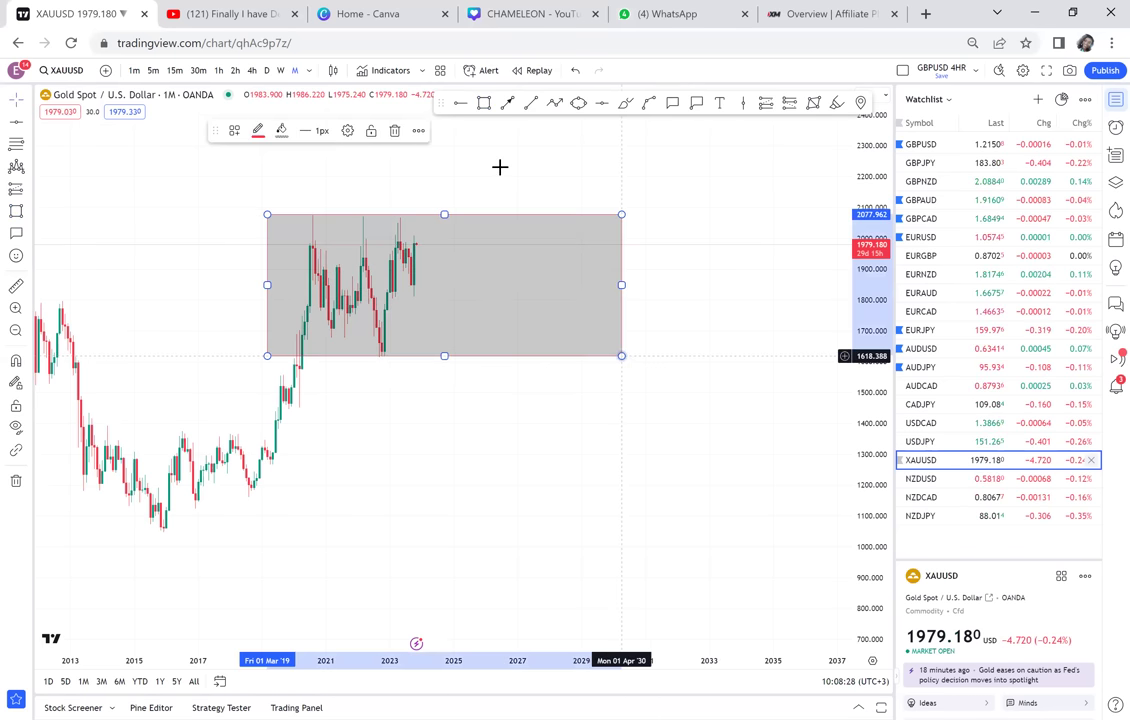
{"action": "left_click_drag", "start_coordinate": [603, 206], "coordinate": [626, 214]}
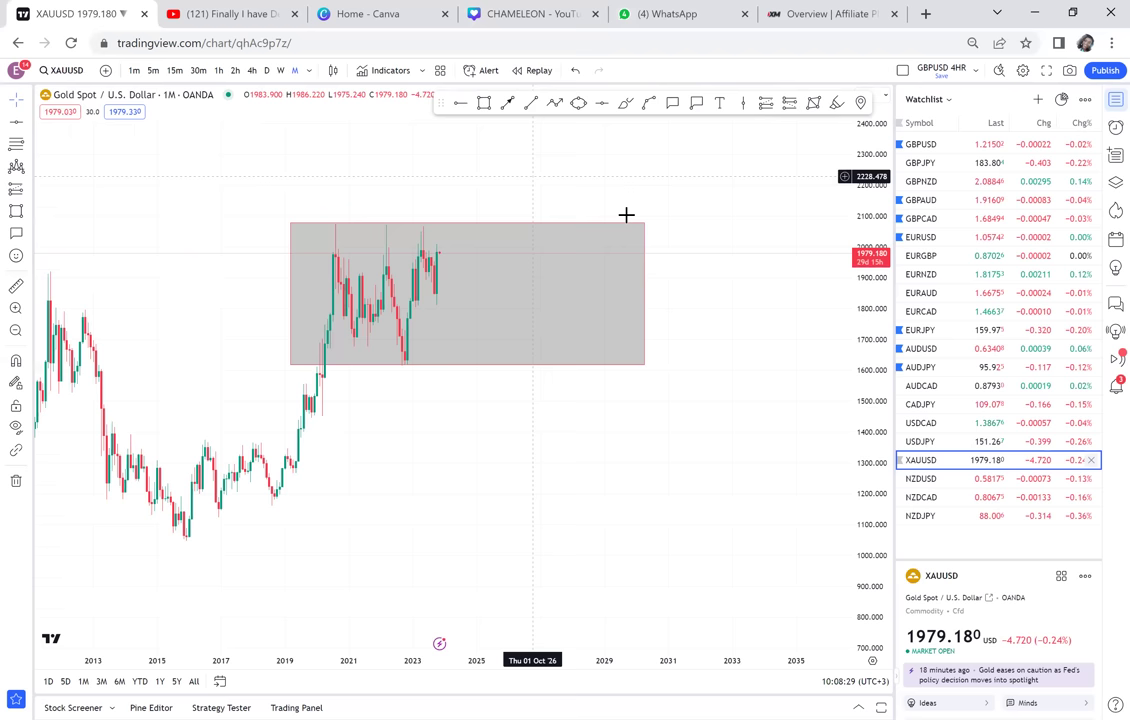
{"action": "scroll", "coordinate": [626, 214], "scroll_direction": "up", "scroll_amount": 1}
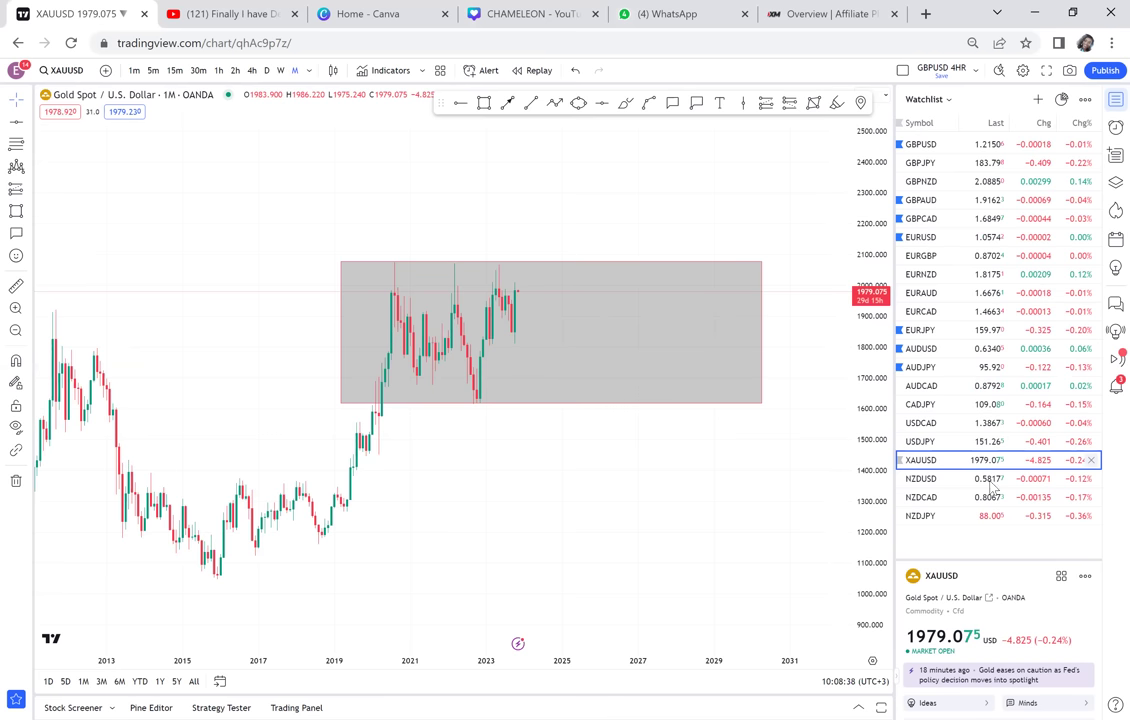
Step: Switch the chart to NZDUSD and remove the existing drawings from it
{"action": "left_click", "coordinate": [991, 480]}
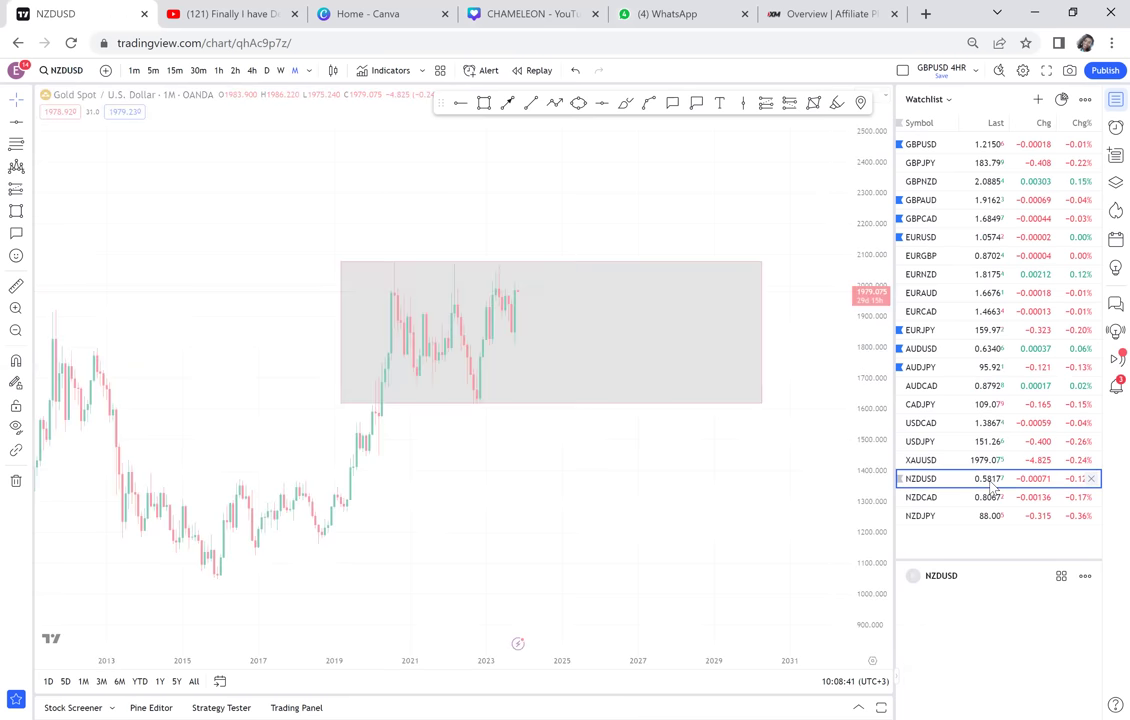
{"action": "left_click_drag", "start_coordinate": [762, 355], "coordinate": [750, 200]}
{"action": "left_click", "coordinate": [16, 485]}
{"action": "left_click", "coordinate": [90, 517]}
Step: Draw a rectangle on NZDUSD from 0.65734 down to about 0.650, spanning December 2021 to early 2025
{"action": "scroll", "coordinate": [448, 357], "scroll_direction": "up", "scroll_amount": 5}
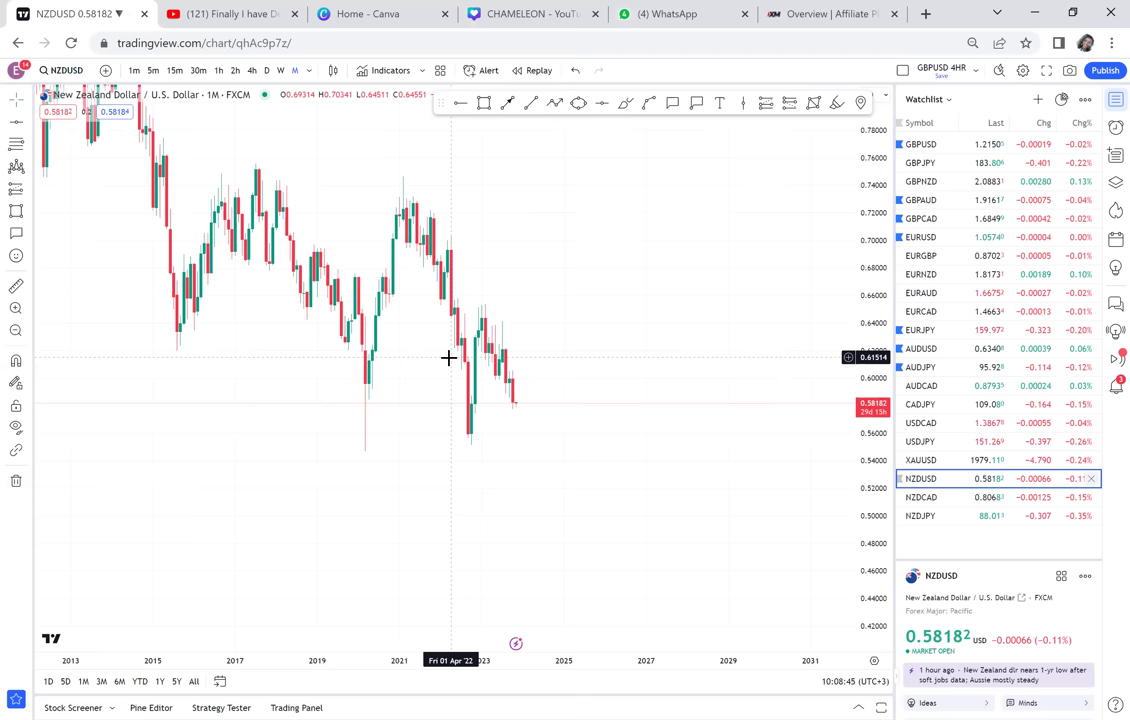
{"action": "scroll", "coordinate": [448, 357], "scroll_direction": "up", "scroll_amount": 4}
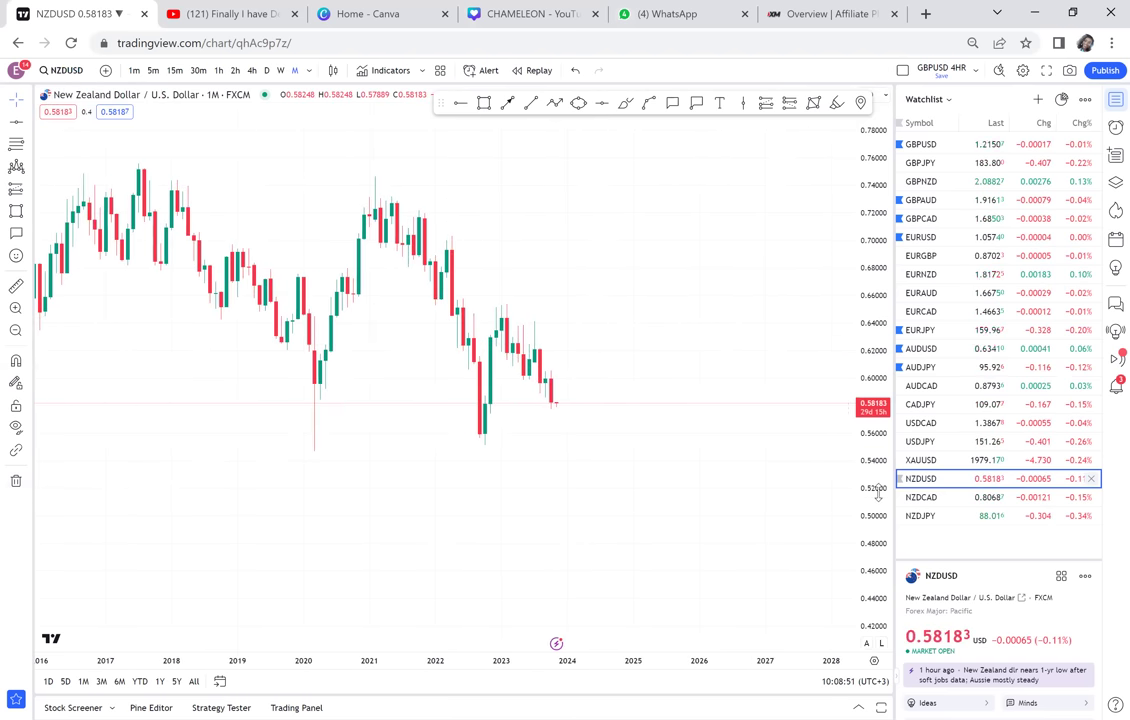
{"action": "left_click_drag", "start_coordinate": [872, 491], "coordinate": [866, 390]}
{"action": "left_click_drag", "start_coordinate": [596, 299], "coordinate": [587, 304]}
{"action": "left_click", "coordinate": [481, 108]}
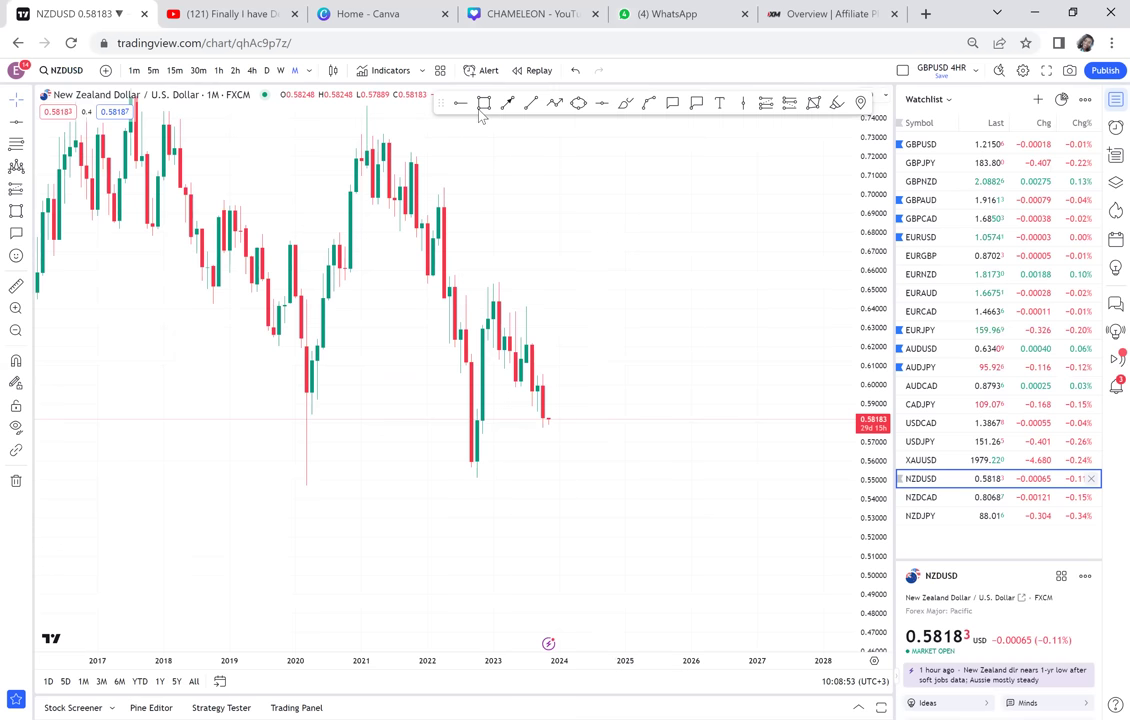
{"action": "left_click", "coordinate": [422, 276]}
{"action": "left_click", "coordinate": [614, 292]}
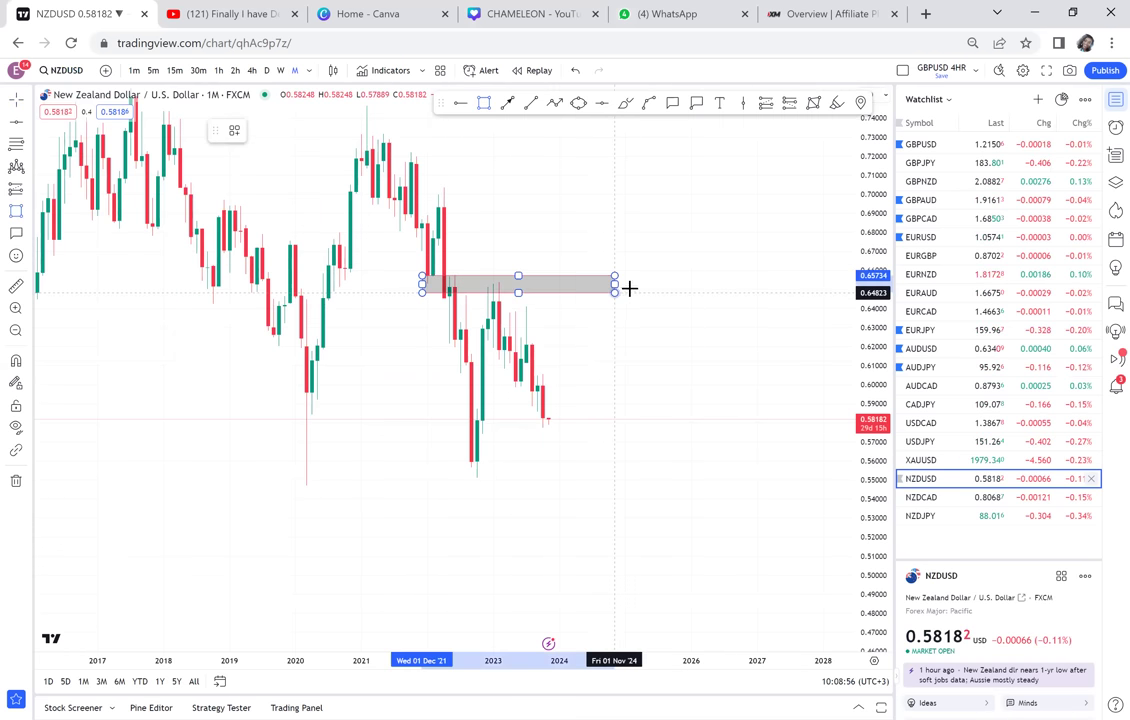
{"action": "left_click", "coordinate": [631, 288]}
{"action": "left_click", "coordinate": [658, 341]}
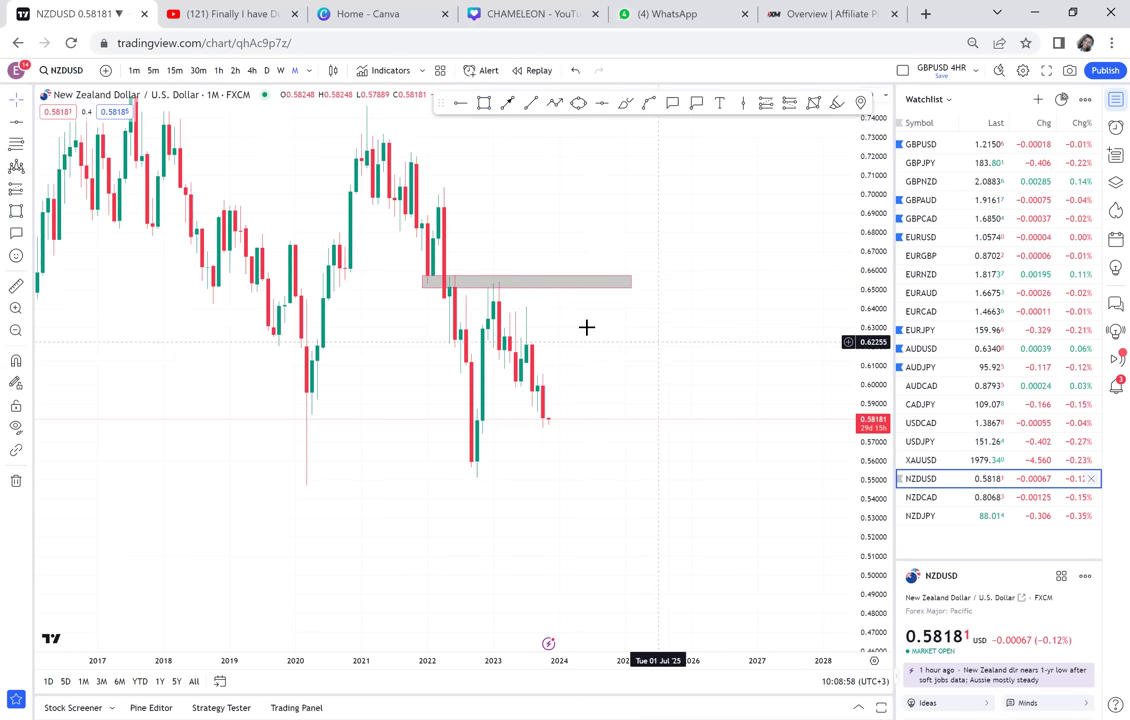
Step: Measure the NZDUSD range from 0.65669 down to 0.55200 and place a horizontal line at its midpoint, 0.60532
{"action": "scroll", "coordinate": [587, 327], "scroll_direction": "up", "scroll_amount": 1}
{"action": "left_click", "coordinate": [15, 288]}
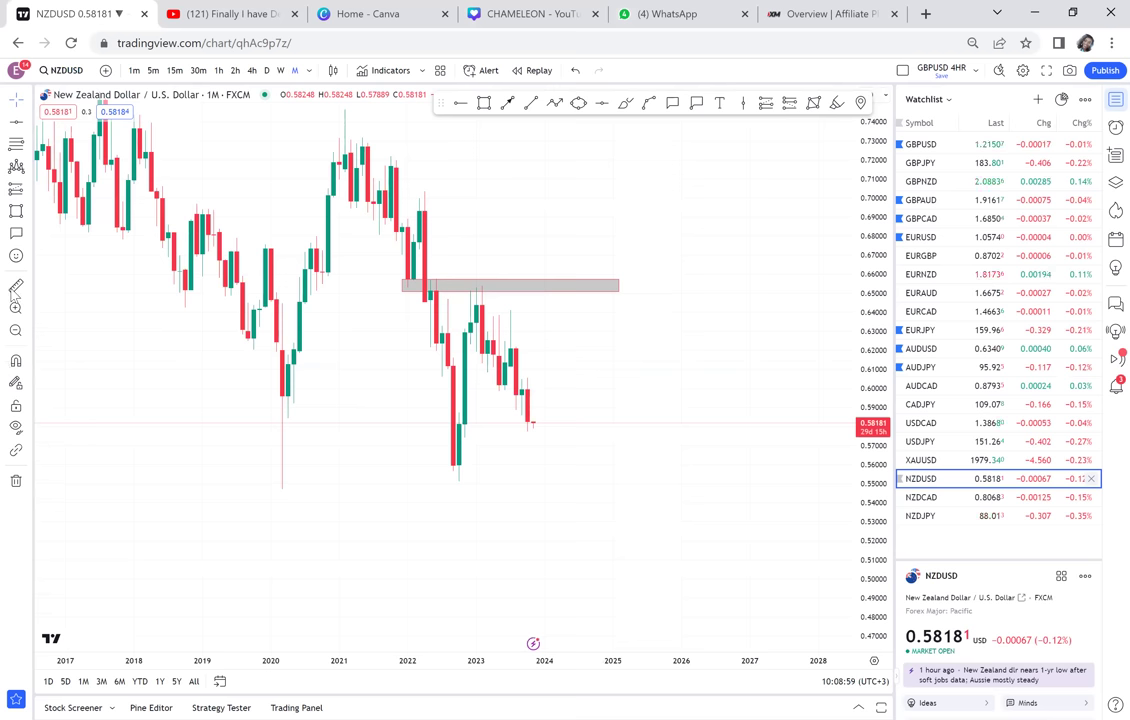
{"action": "left_click", "coordinate": [312, 281]}
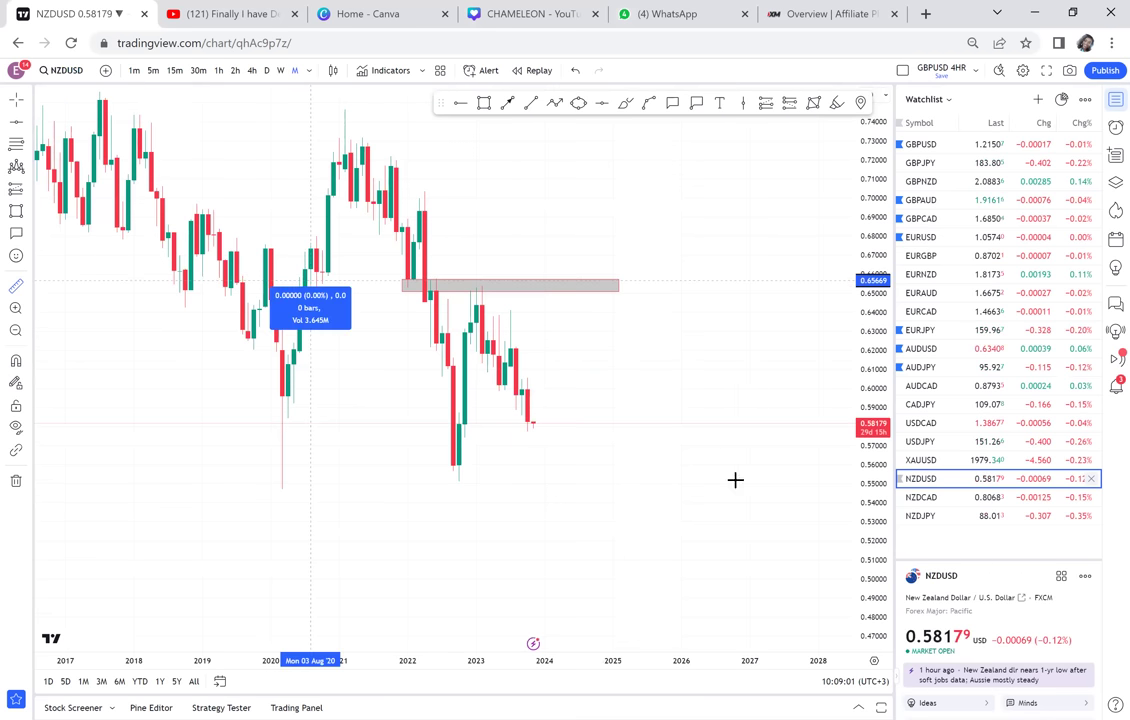
{"action": "left_click", "coordinate": [738, 479]}
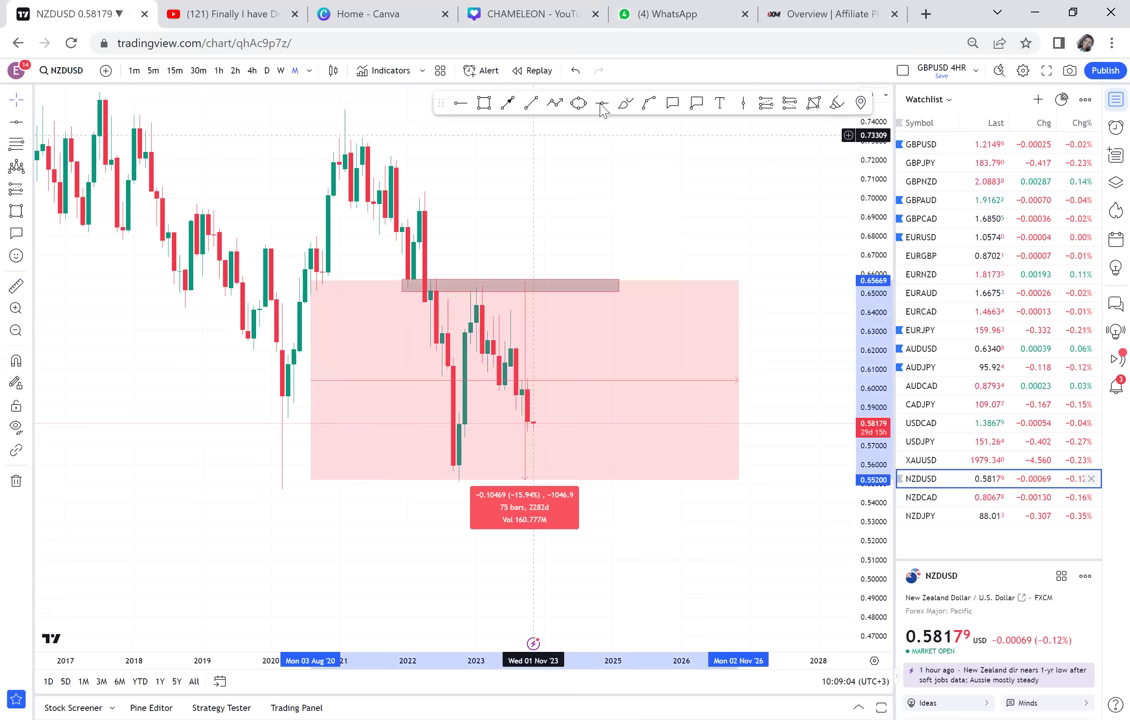
{"action": "left_click", "coordinate": [476, 378]}
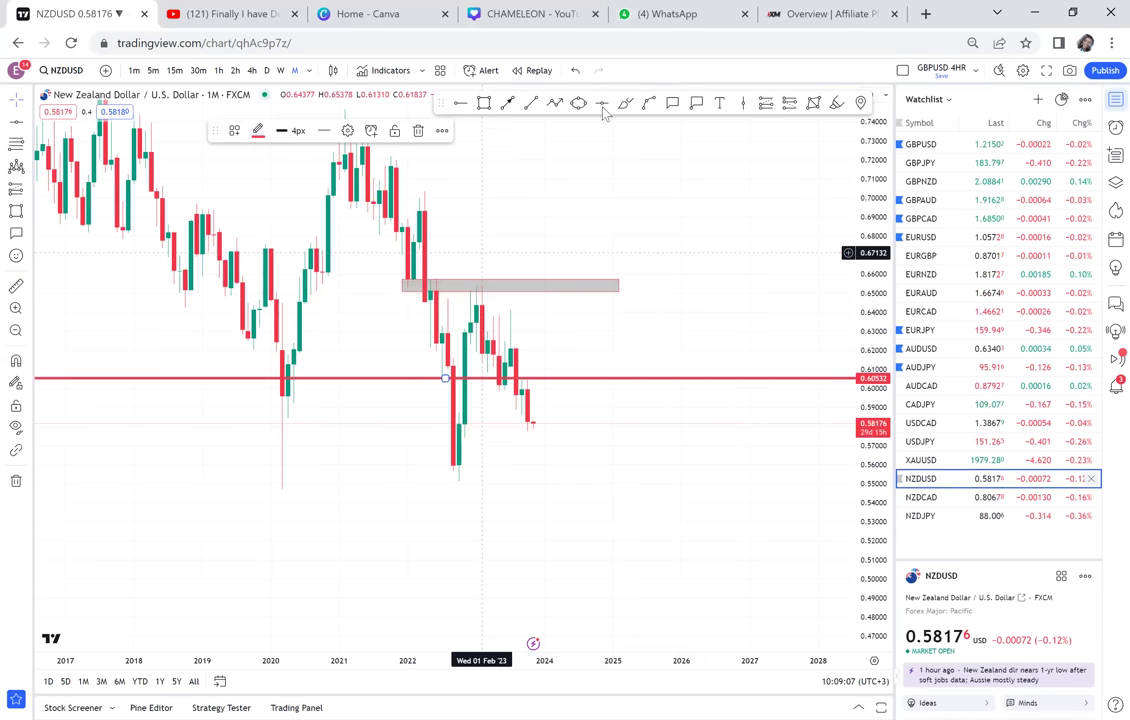
Step: Place a horizontal line at 0.55167 on the 2022 NZDUSD low
{"action": "left_click", "coordinate": [419, 484]}
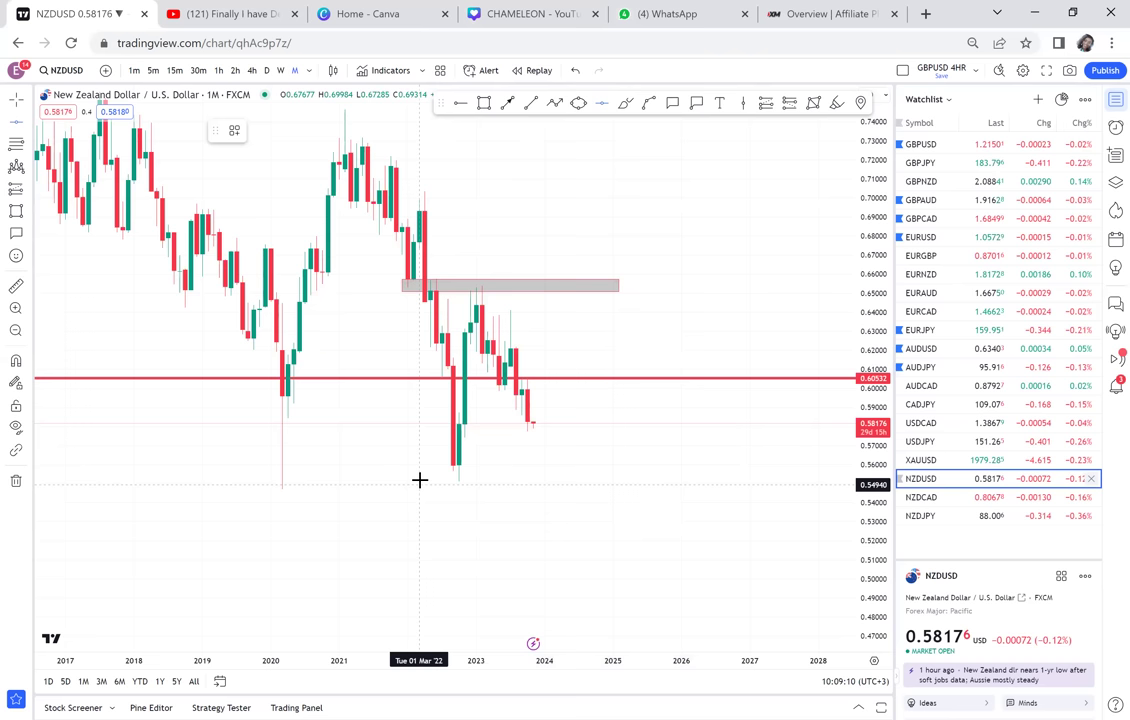
{"action": "key", "text": "alt+h"}
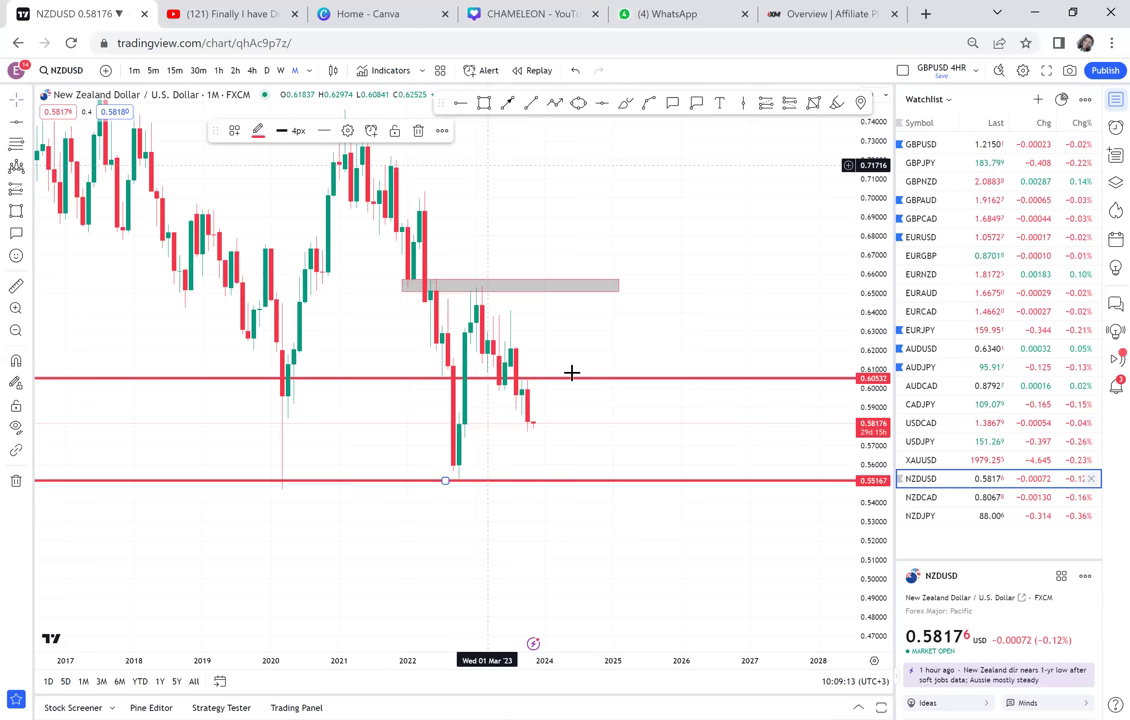
{"action": "left_click", "coordinate": [500, 413]}
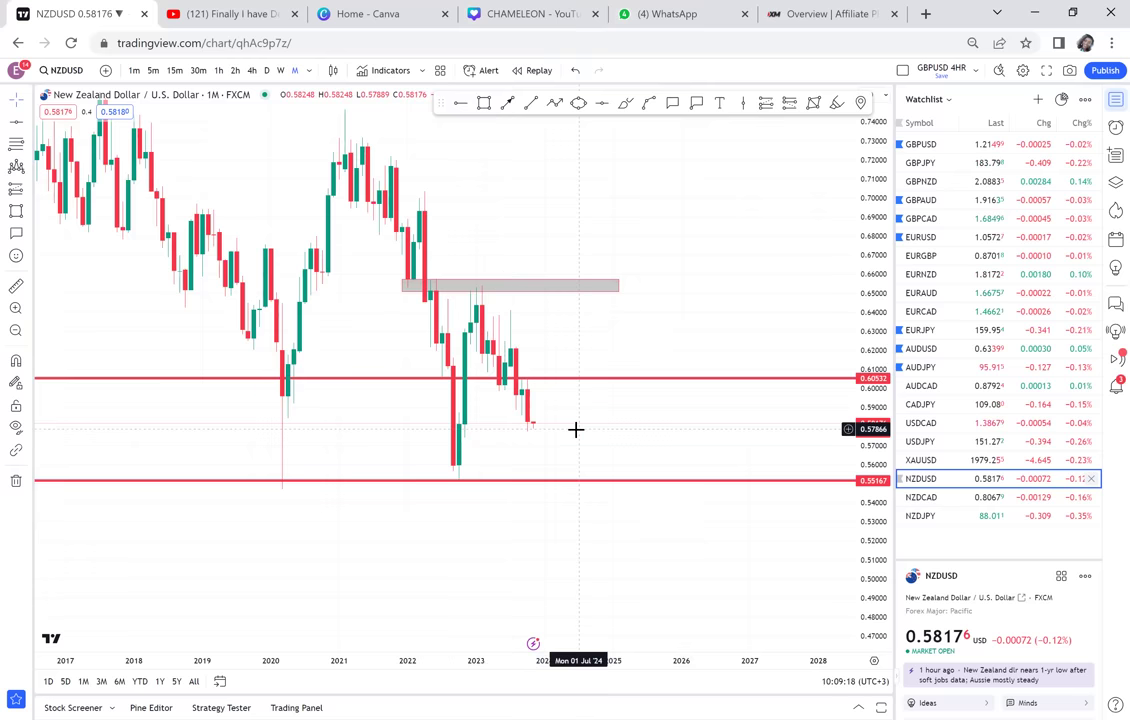
Step: Flag NZDUSD in blue in the watchlist and switch the chart to NZDCAD
{"action": "left_click", "coordinate": [901, 481]}
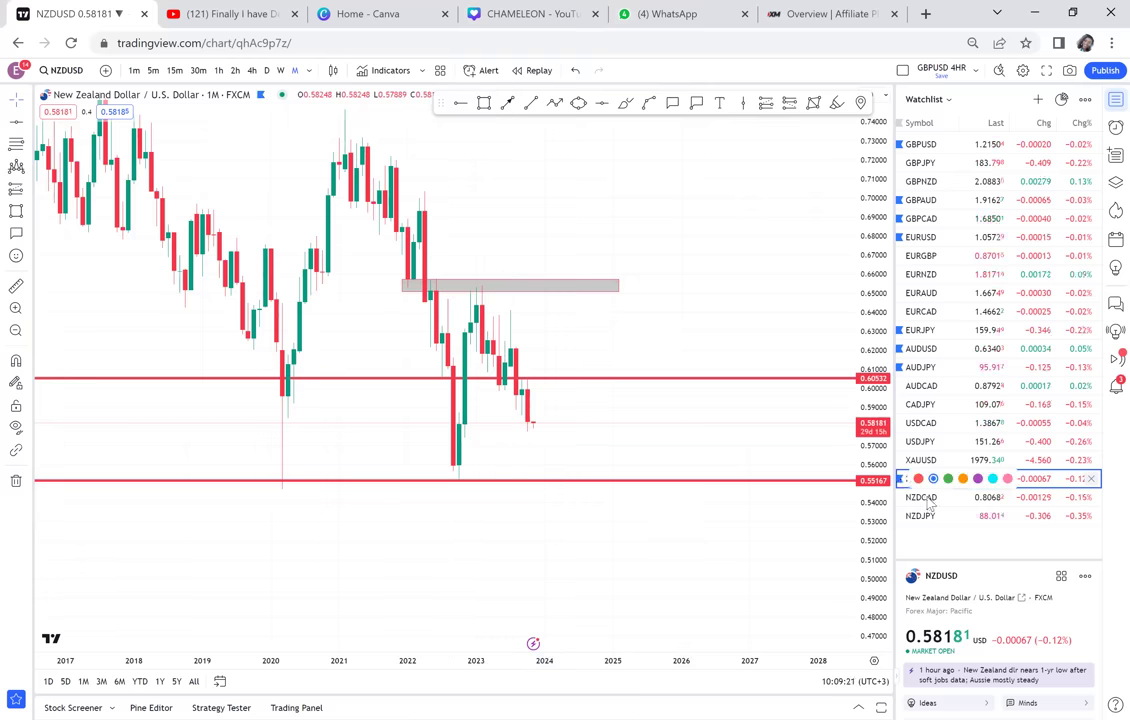
{"action": "left_click", "coordinate": [929, 500]}
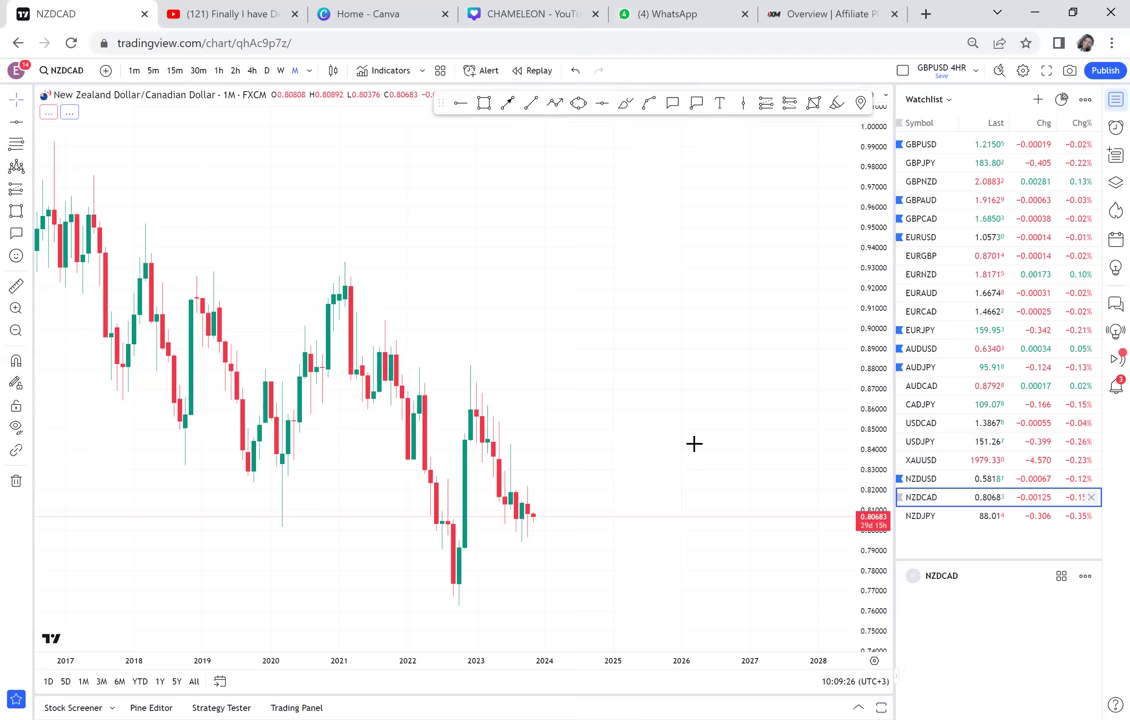
Step: Draw a rectangle on NZDCAD from 0.88015 down to about 0.867, from late 2021 to July 2024
{"action": "left_click_drag", "start_coordinate": [693, 443], "coordinate": [752, 321]}
{"action": "scroll", "coordinate": [752, 321], "scroll_direction": "up", "scroll_amount": 2}
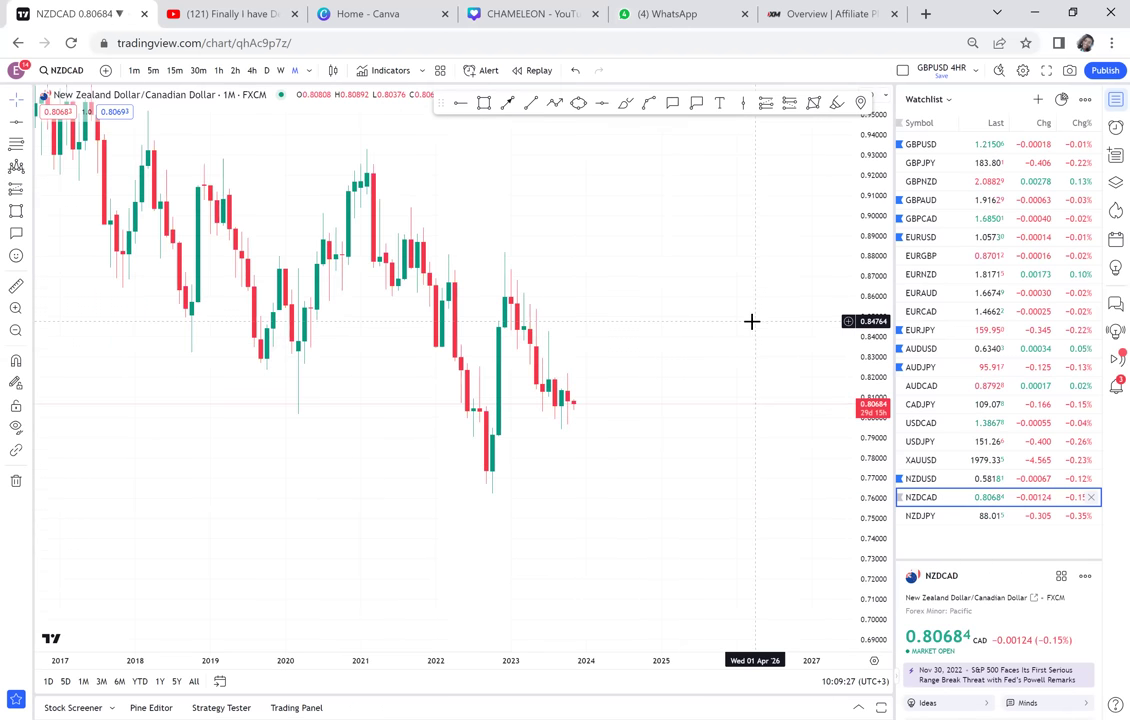
{"action": "left_click", "coordinate": [484, 104]}
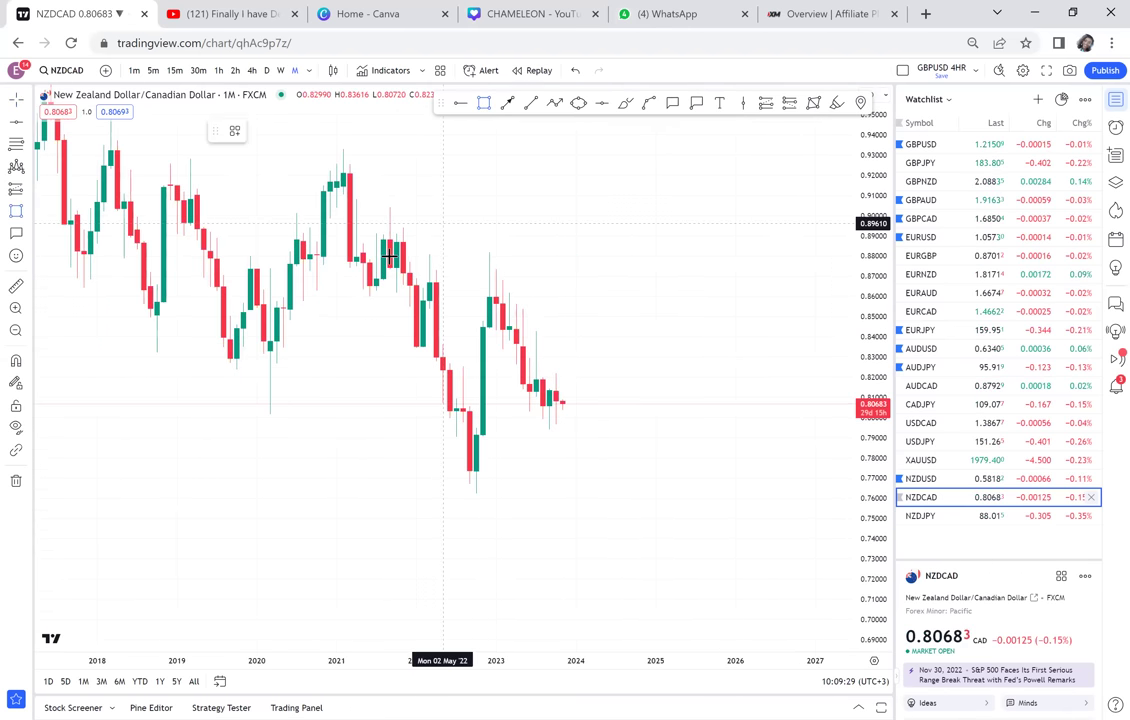
{"action": "left_click", "coordinate": [617, 283]}
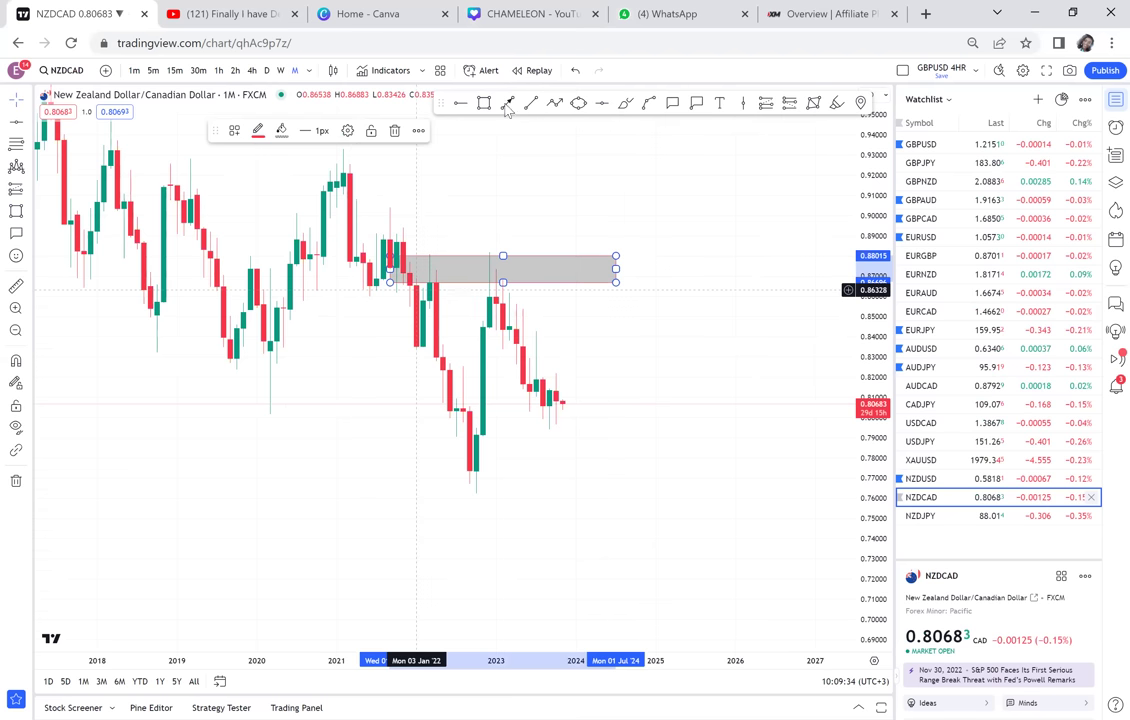
Step: Place horizontal lines on NZDCAD at the 0.76237 low and, in green, at 0.82310, the midpoint of the range measured from 0.88015
{"action": "left_click", "coordinate": [411, 480]}
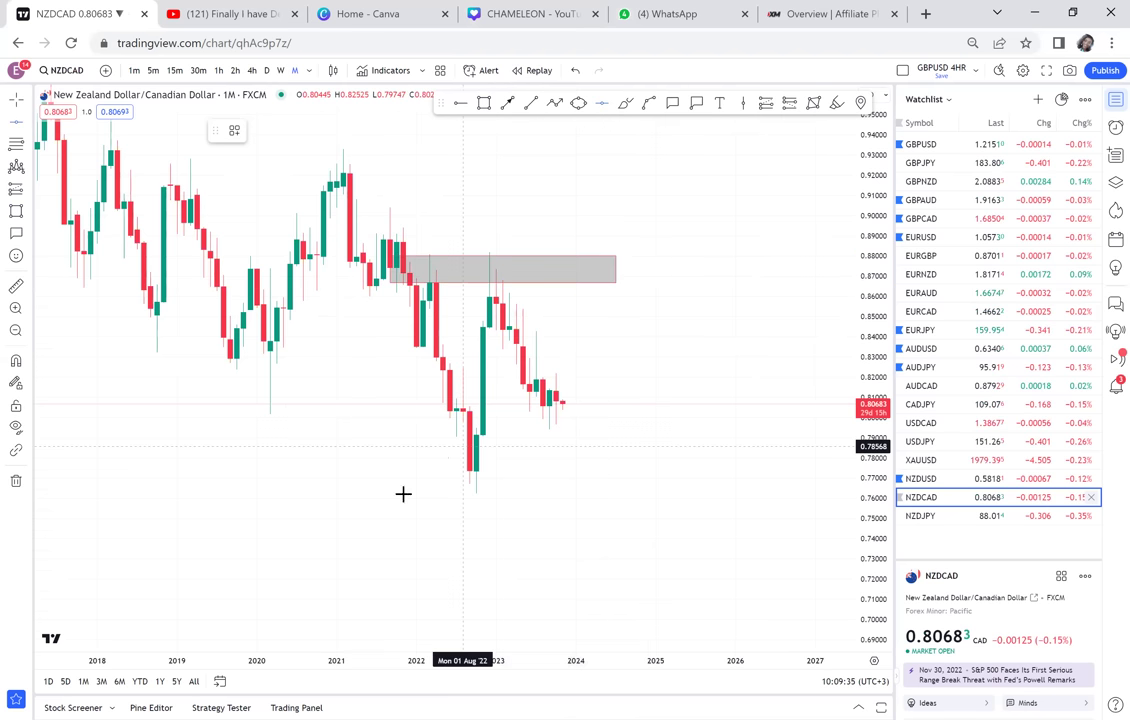
{"action": "key", "text": "alt+h"}
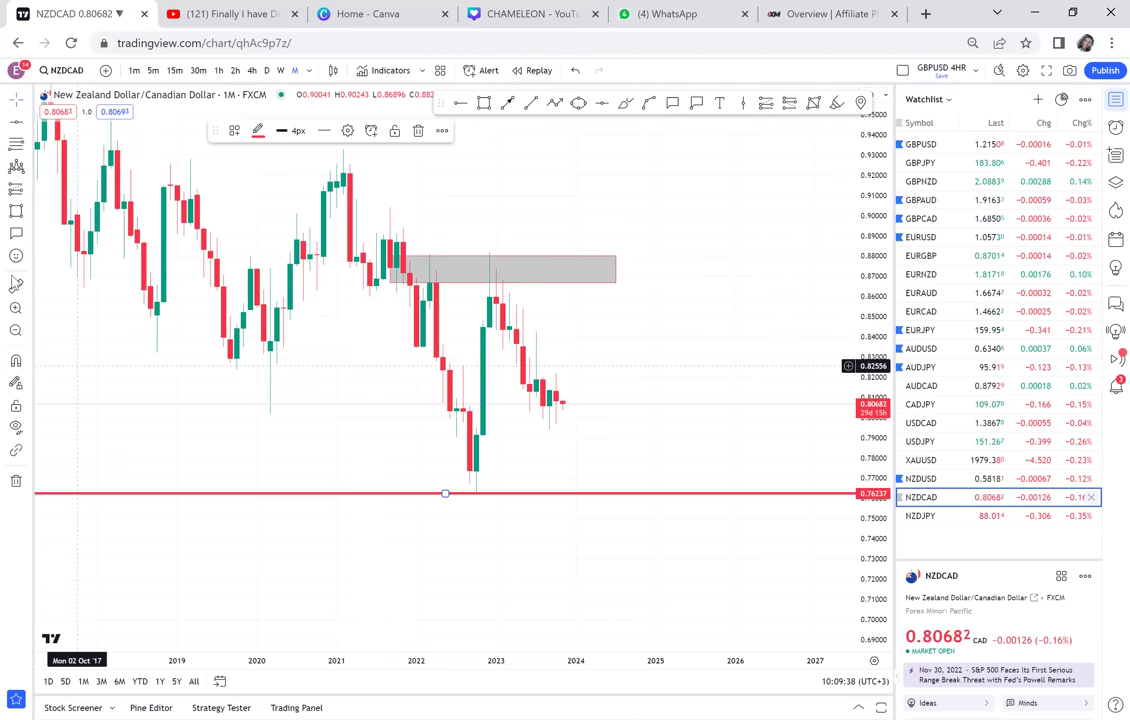
{"action": "left_click", "coordinate": [16, 284]}
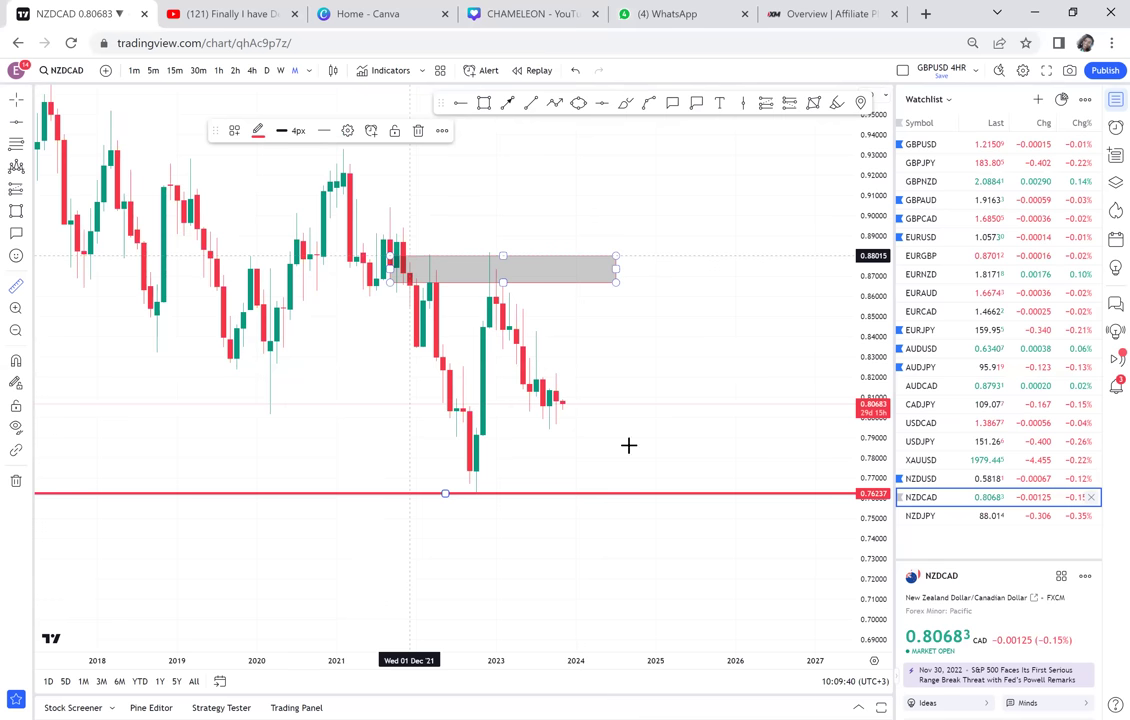
{"action": "left_click", "coordinate": [675, 490]}
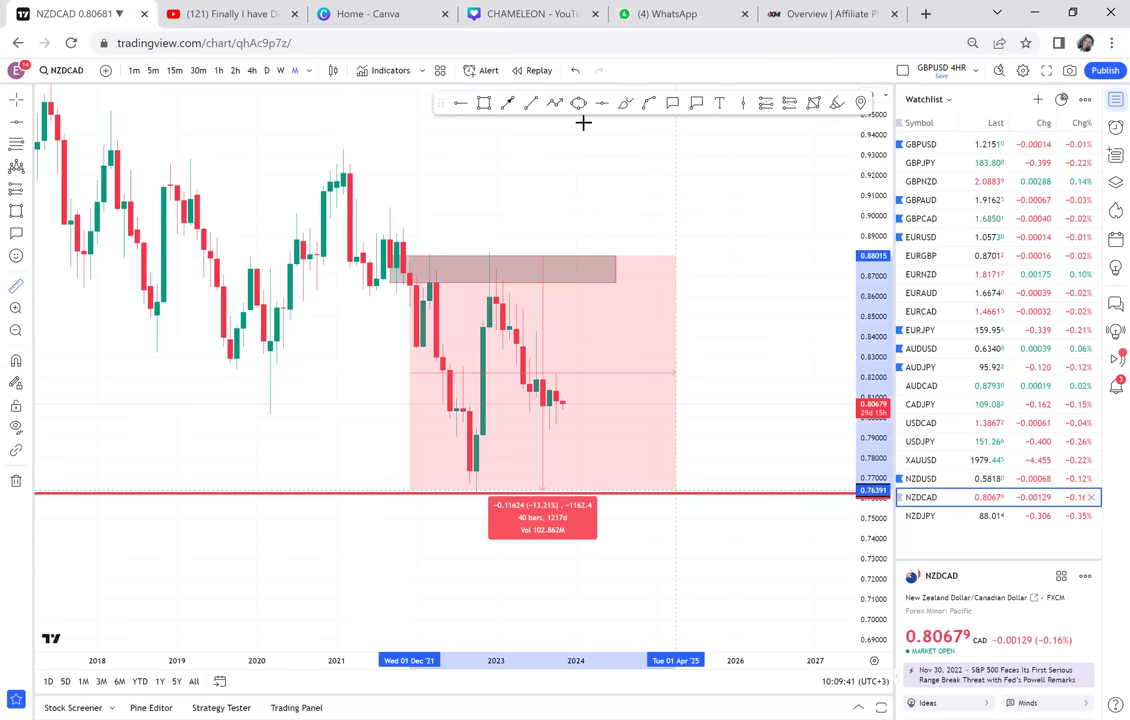
{"action": "left_click", "coordinate": [489, 371]}
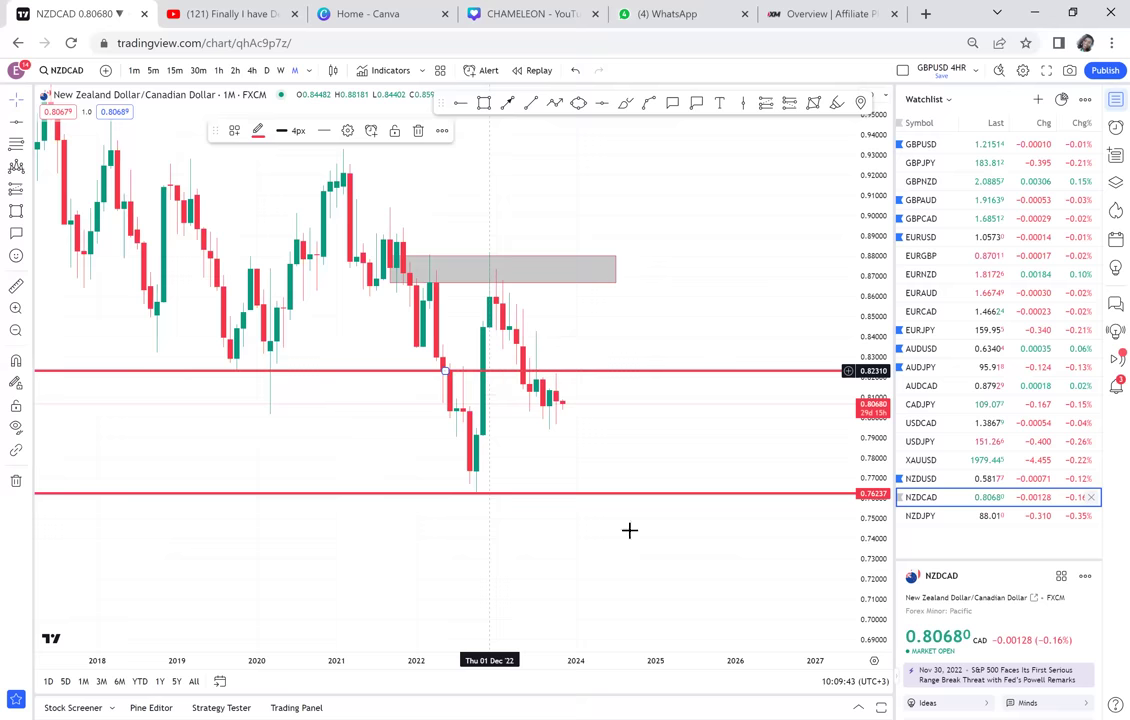
{"action": "left_click", "coordinate": [259, 137]}
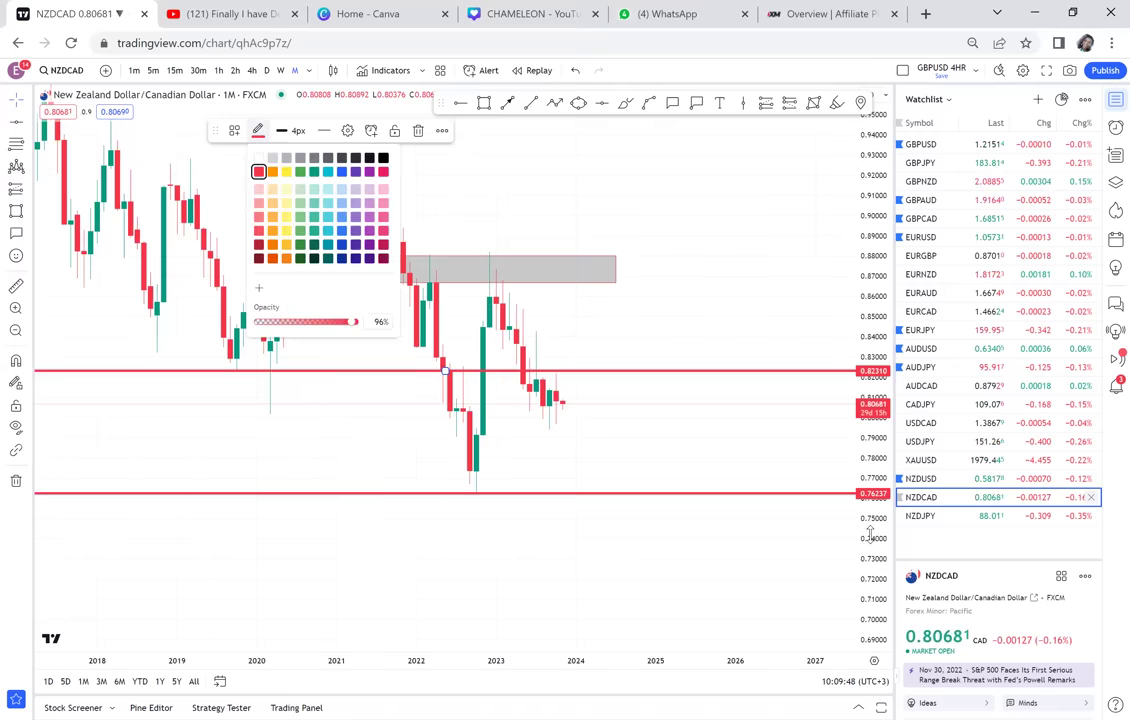
Step: Flag NZDCAD in blue in the watchlist and switch the chart to NZDJPY
{"action": "left_click", "coordinate": [950, 516]}
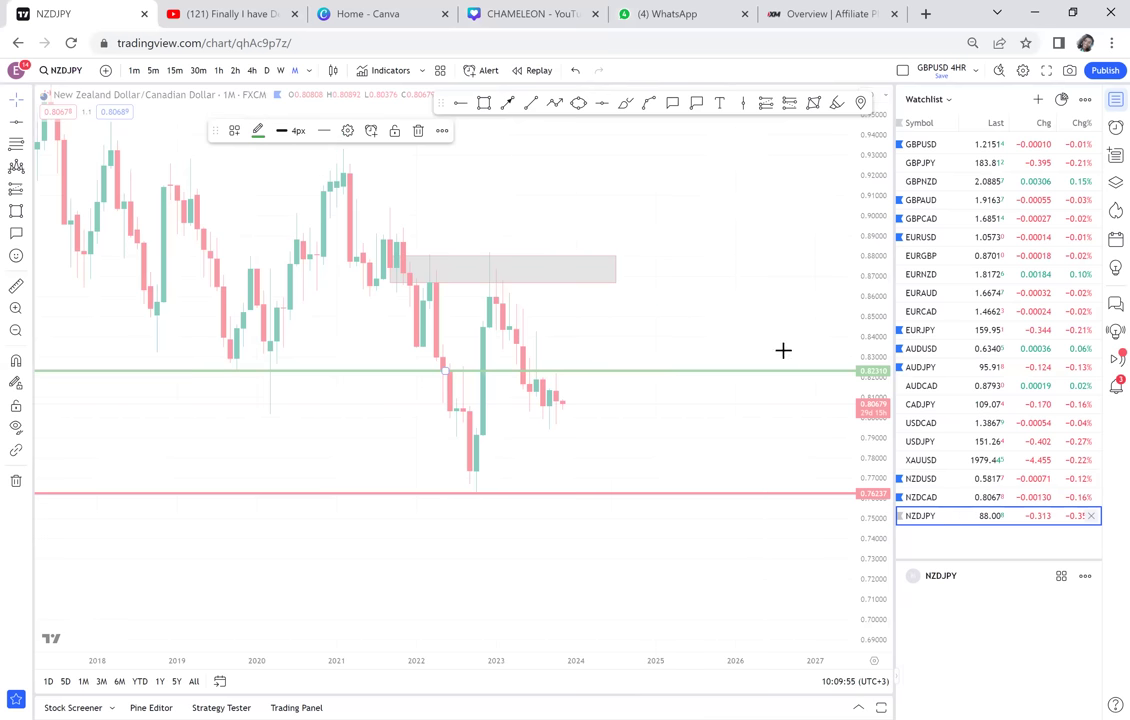
{"action": "scroll", "coordinate": [783, 350], "scroll_direction": "down", "scroll_amount": 1}
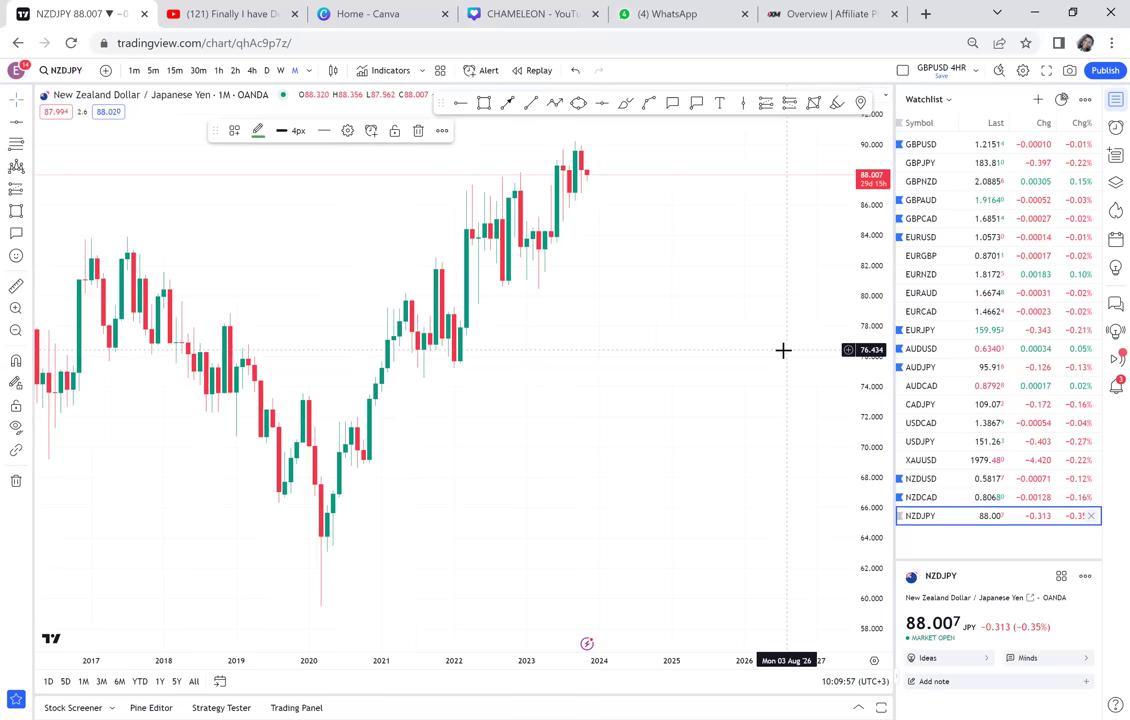
{"action": "scroll", "coordinate": [783, 350], "scroll_direction": "down", "scroll_amount": 1}
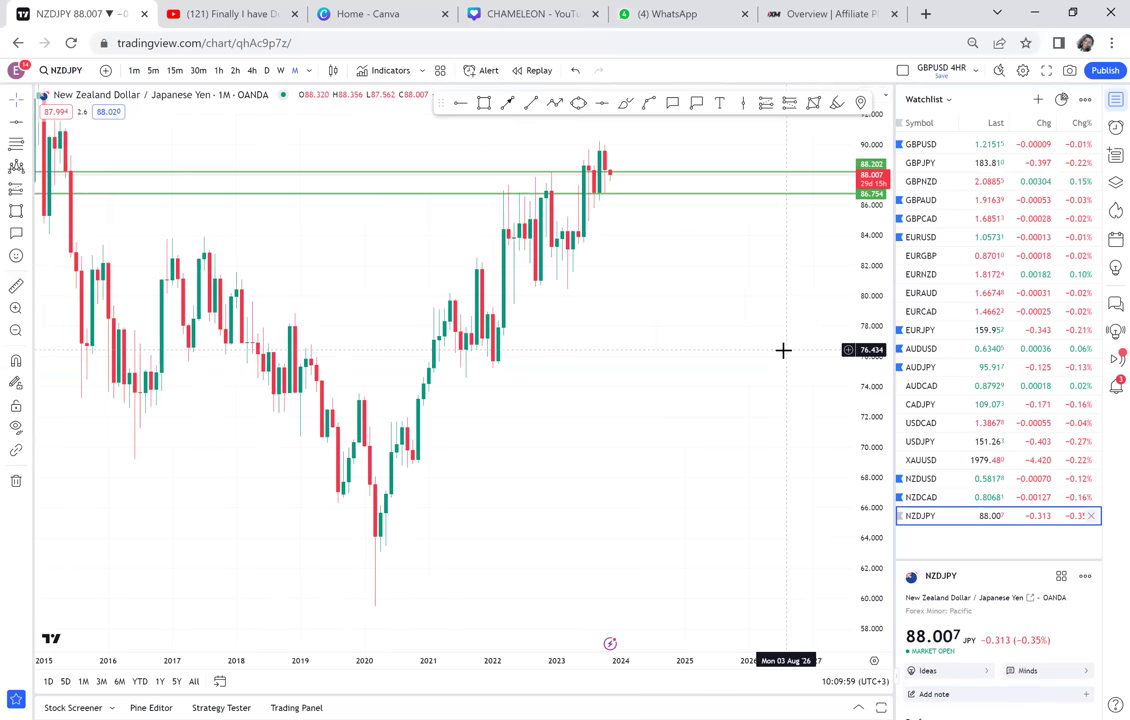
Step: Remove all existing drawings from the NZDJPY chart
{"action": "left_click", "coordinate": [29, 481]}
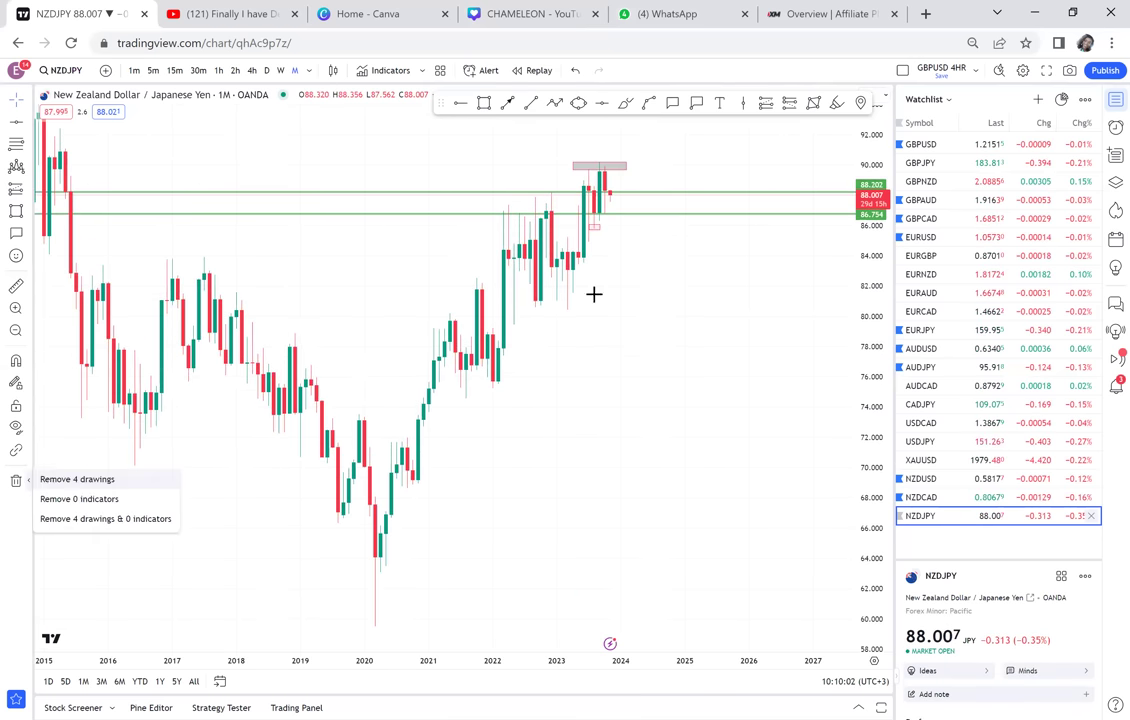
{"action": "left_click", "coordinate": [77, 479]}
Step: Draw a rectangle on NZDJPY from 92.478 down to 90.922, spanning December 2014 to May 2026
{"action": "left_click_drag", "start_coordinate": [603, 301], "coordinate": [646, 346]}
{"action": "scroll", "coordinate": [646, 346], "scroll_direction": "down", "scroll_amount": 1}
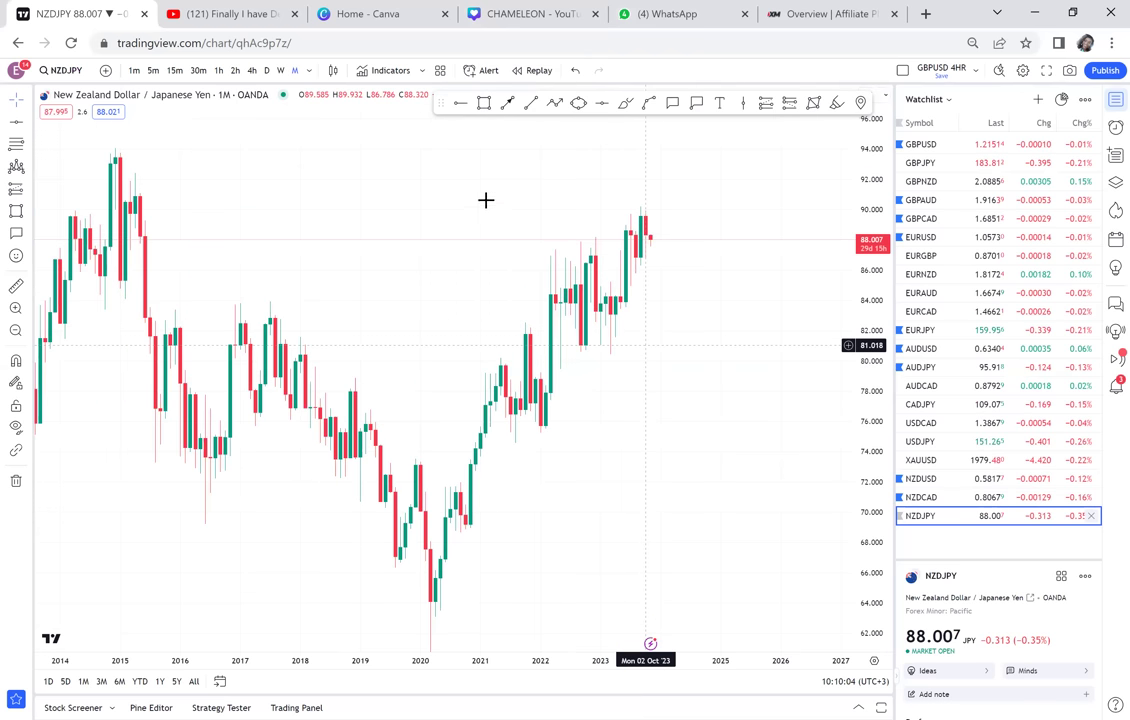
{"action": "left_click", "coordinate": [484, 103]}
{"action": "left_click", "coordinate": [113, 172]}
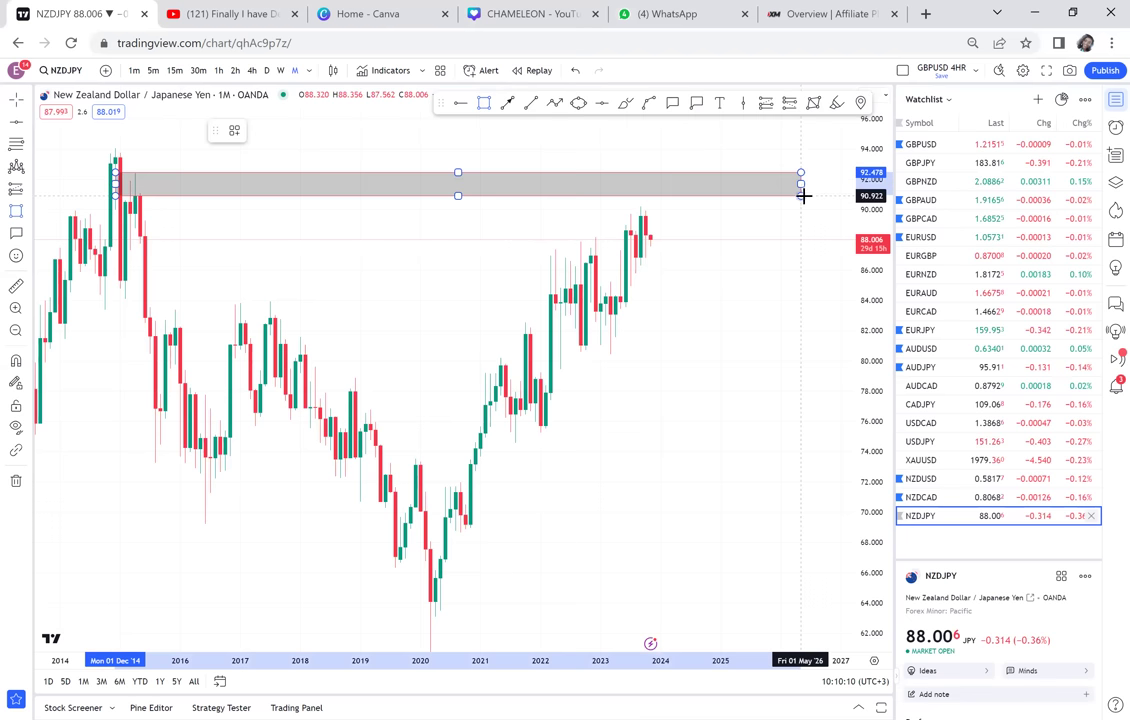
{"action": "left_click", "coordinate": [805, 195]}
Step: Draw a rectangle around the NZDJPY consolidation between 88.085 and 79.582, from January 2021 to April 2026
{"action": "scroll", "coordinate": [793, 243], "scroll_direction": "up", "scroll_amount": 1}
{"action": "left_click_drag", "start_coordinate": [785, 260], "coordinate": [759, 373]}
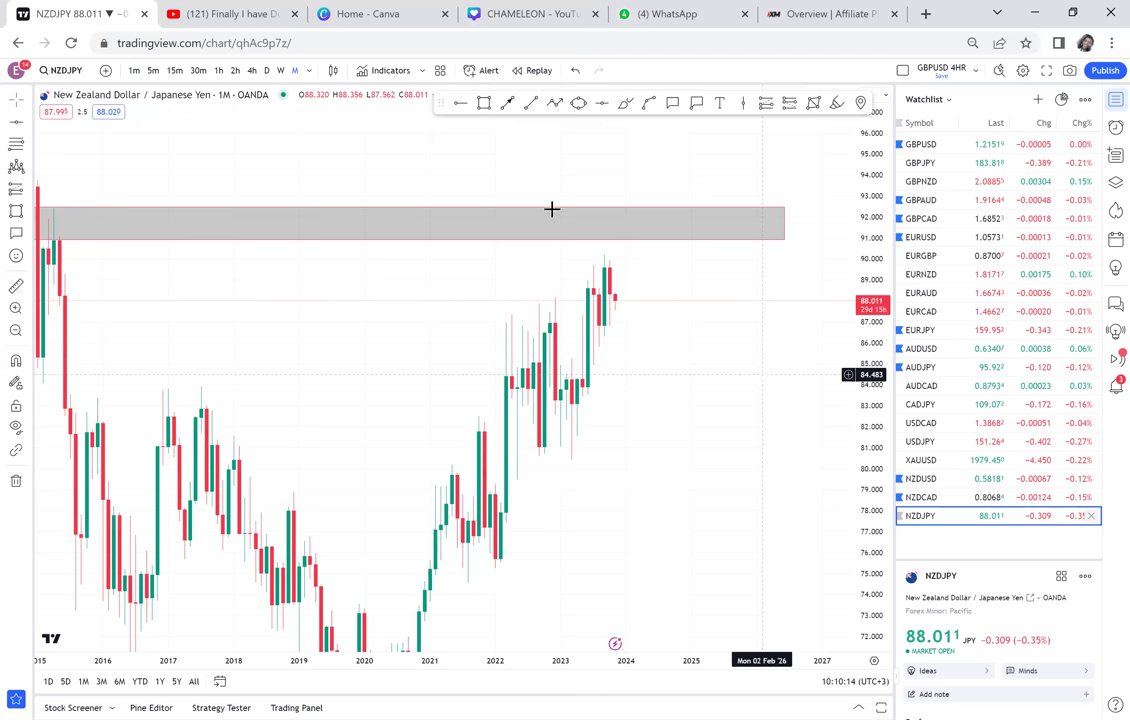
{"action": "left_click", "coordinate": [484, 104]}
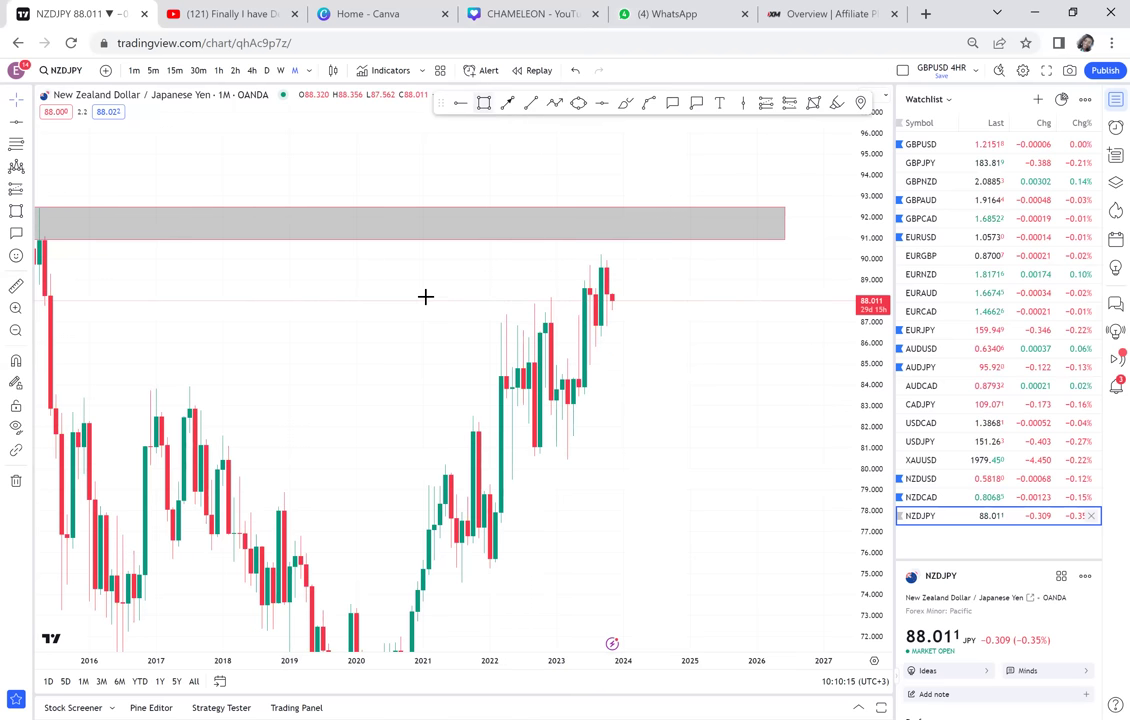
{"action": "mouse_move", "coordinate": [423, 299]}
{"action": "left_mouse_down"}
{"action": "mouse_move", "coordinate": [749, 494]}
{"action": "mouse_move", "coordinate": [773, 477]}
{"action": "left_mouse_up"}
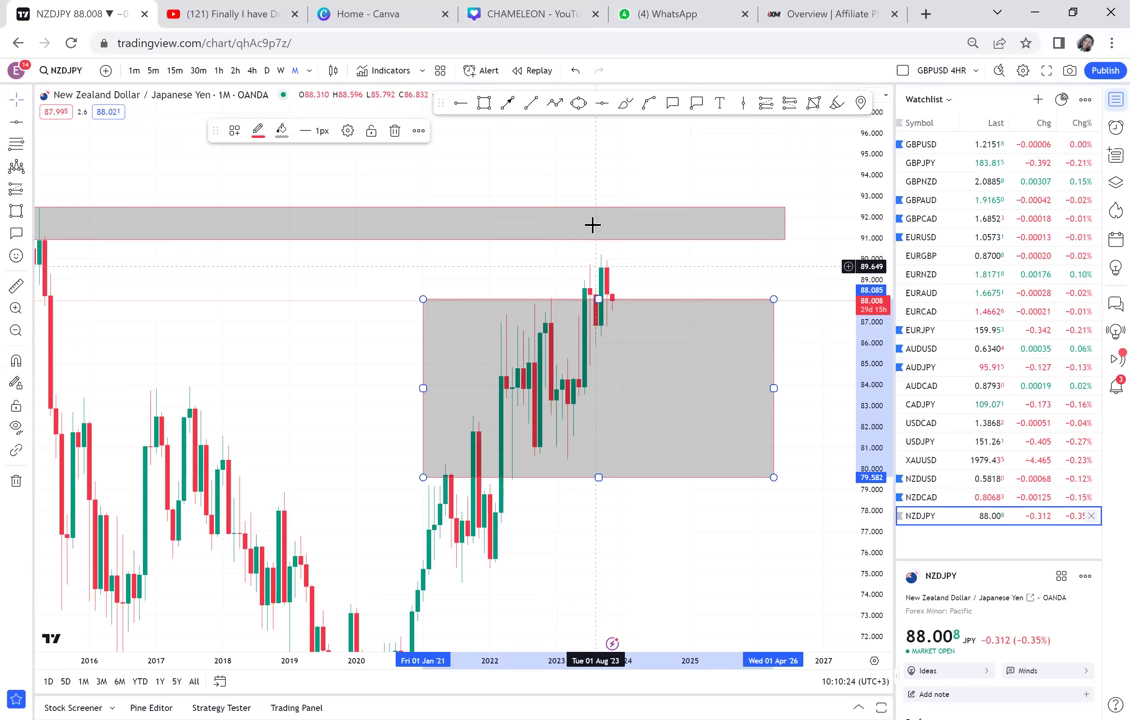
{"action": "scroll", "coordinate": [705, 260], "scroll_direction": "up", "scroll_amount": 1}
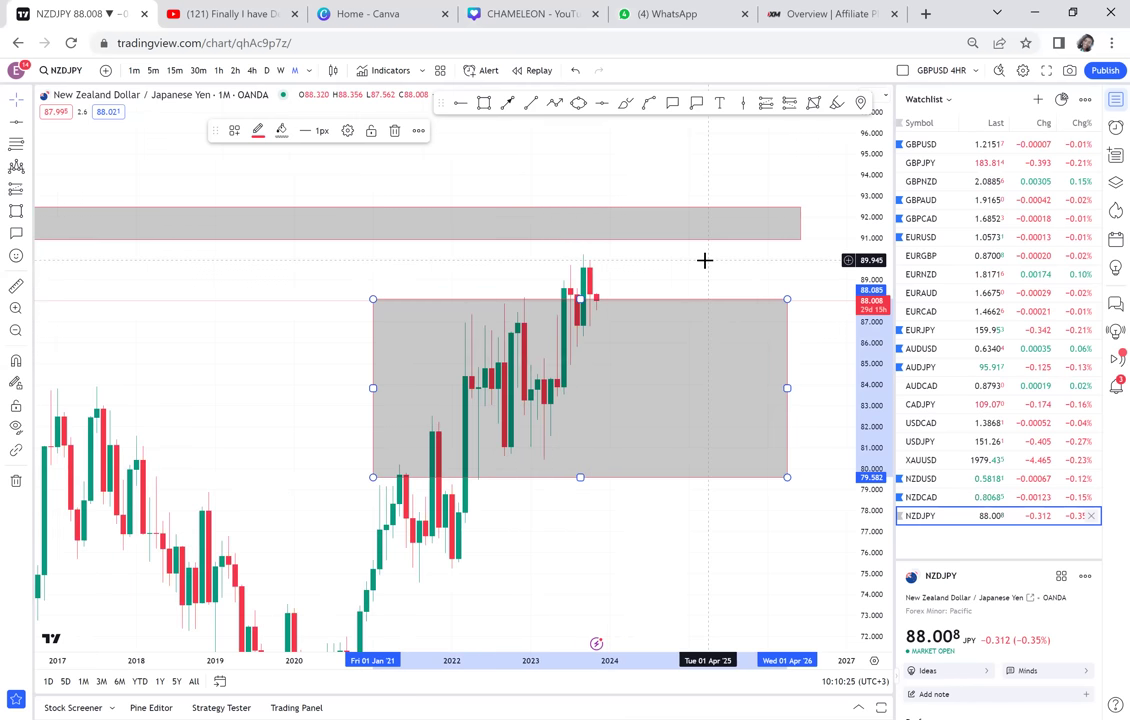
{"action": "scroll", "coordinate": [705, 260], "scroll_direction": "up", "scroll_amount": 1}
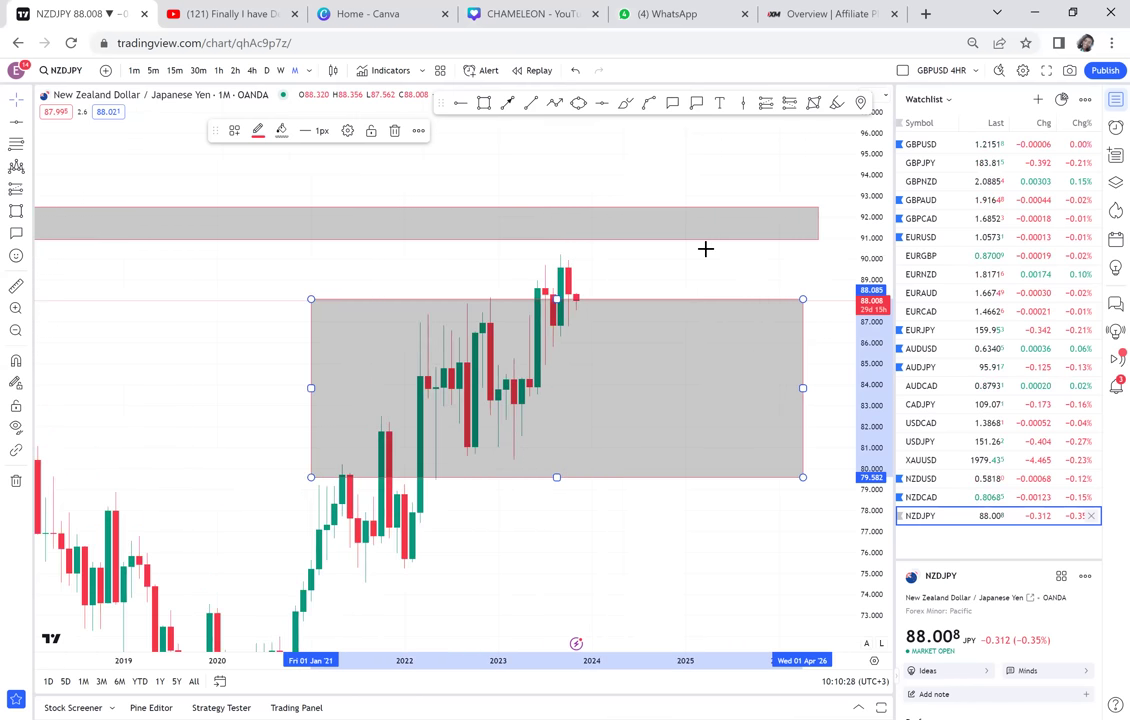
{"action": "scroll", "coordinate": [705, 249], "scroll_direction": "up", "scroll_amount": 1}
{"action": "left_click_drag", "start_coordinate": [701, 245], "coordinate": [719, 308]}
{"action": "scroll", "coordinate": [719, 308], "scroll_direction": "up", "scroll_amount": 2}
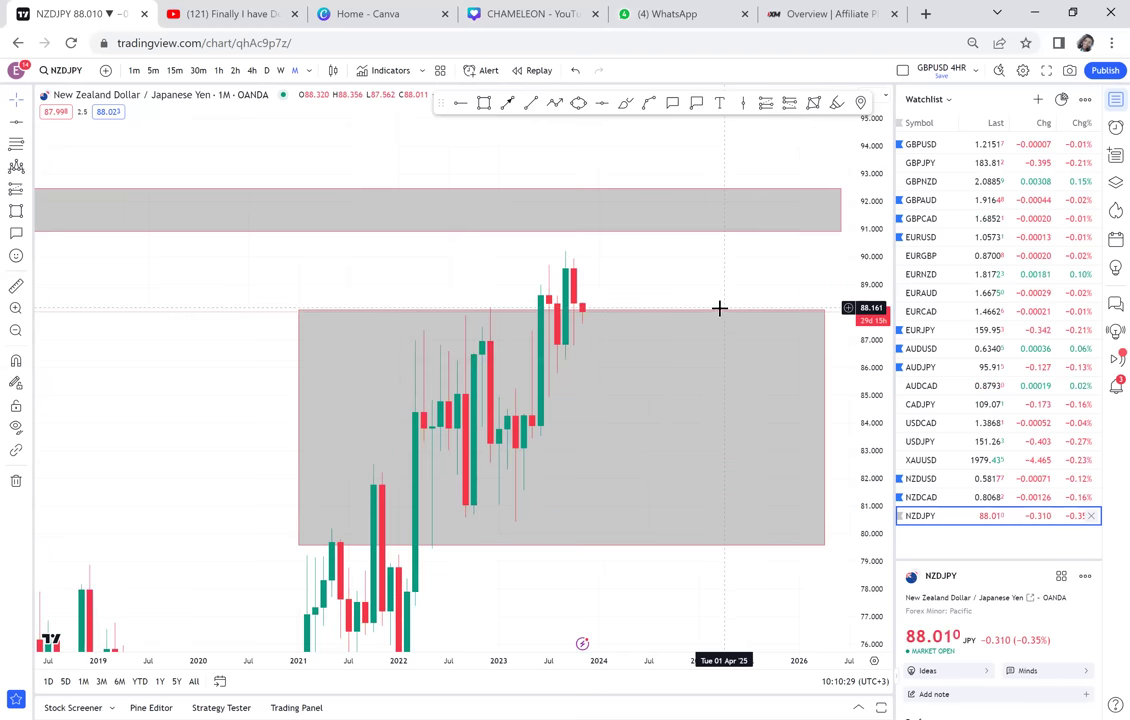
Step: Draw a thin rectangle at the recent NZDJPY highs, about 89.638 to 89.459, spanning March 2023 to April 2024
{"action": "left_click", "coordinate": [483, 104]}
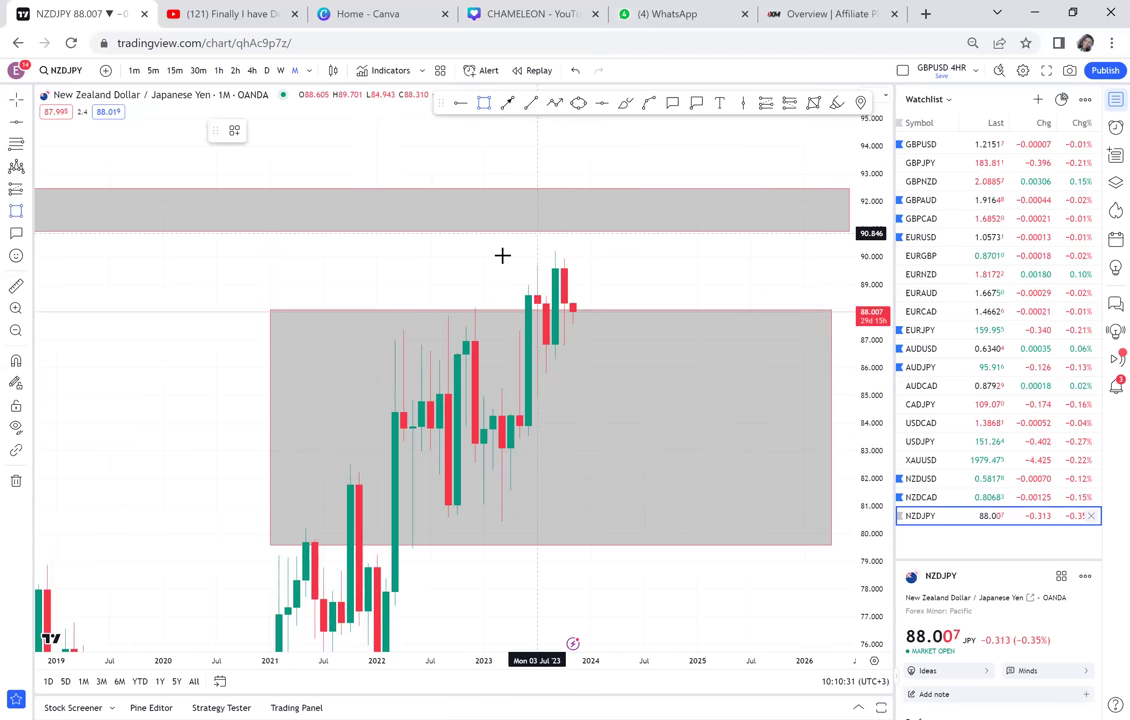
{"action": "left_click", "coordinate": [511, 255]}
{"action": "left_click", "coordinate": [618, 262]}
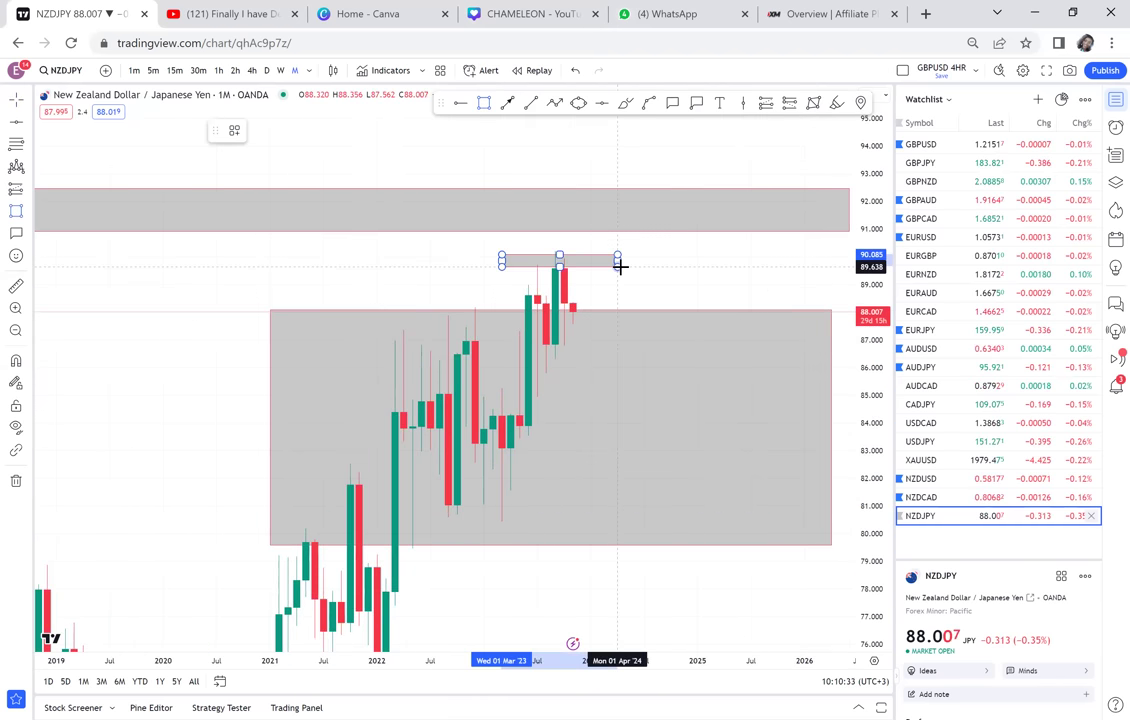
{"action": "left_click", "coordinate": [562, 248]}
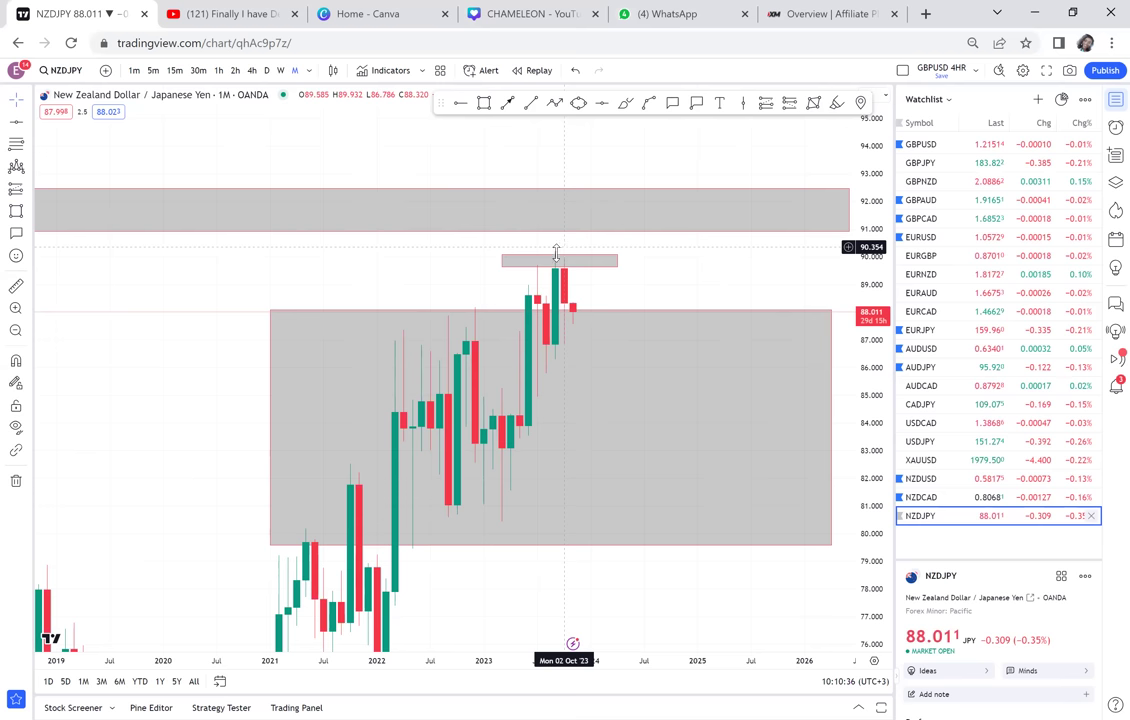
{"action": "left_click", "coordinate": [561, 254]}
{"action": "left_click_drag", "start_coordinate": [566, 259], "coordinate": [572, 279]}
{"action": "left_click", "coordinate": [678, 301]}
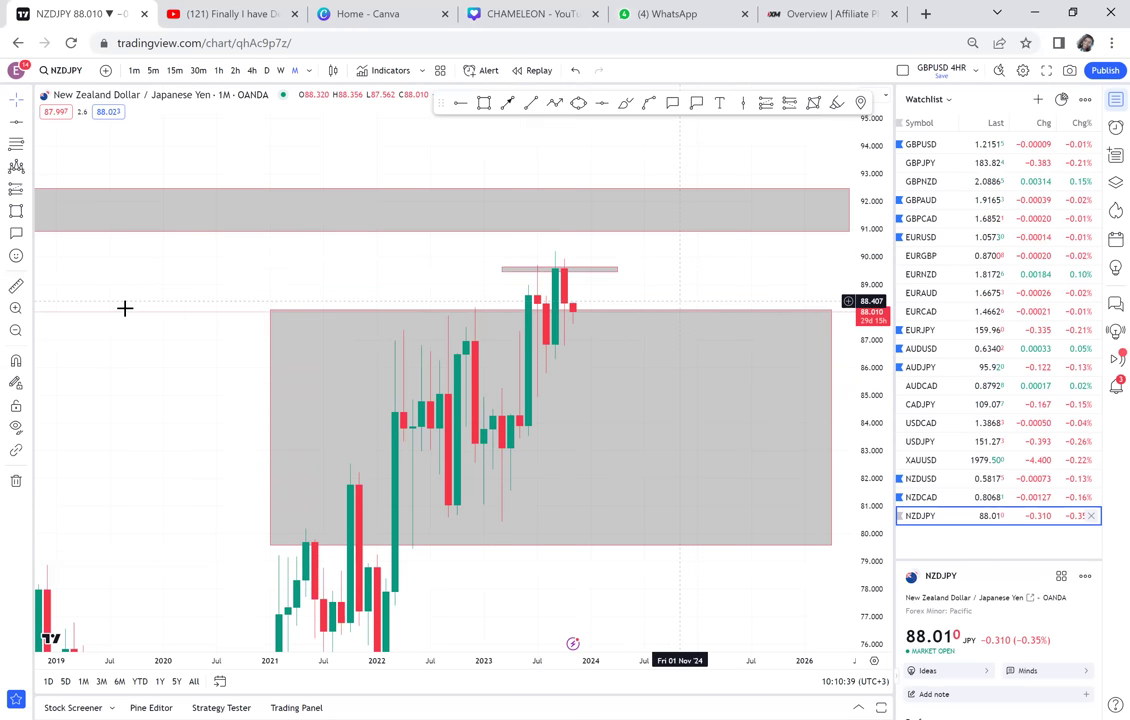
Step: Measure the NZDJPY price range from about 89.727 down to 85.052, then clear the measurement
{"action": "left_click", "coordinate": [504, 266]}
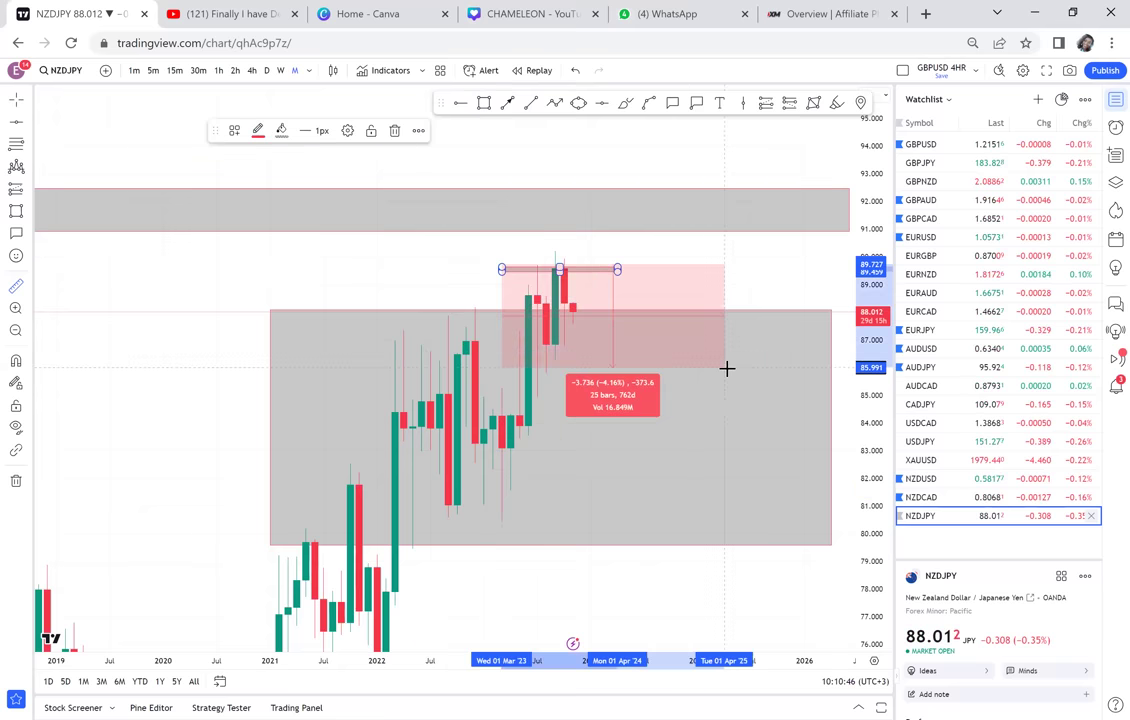
{"action": "left_click", "coordinate": [770, 402]}
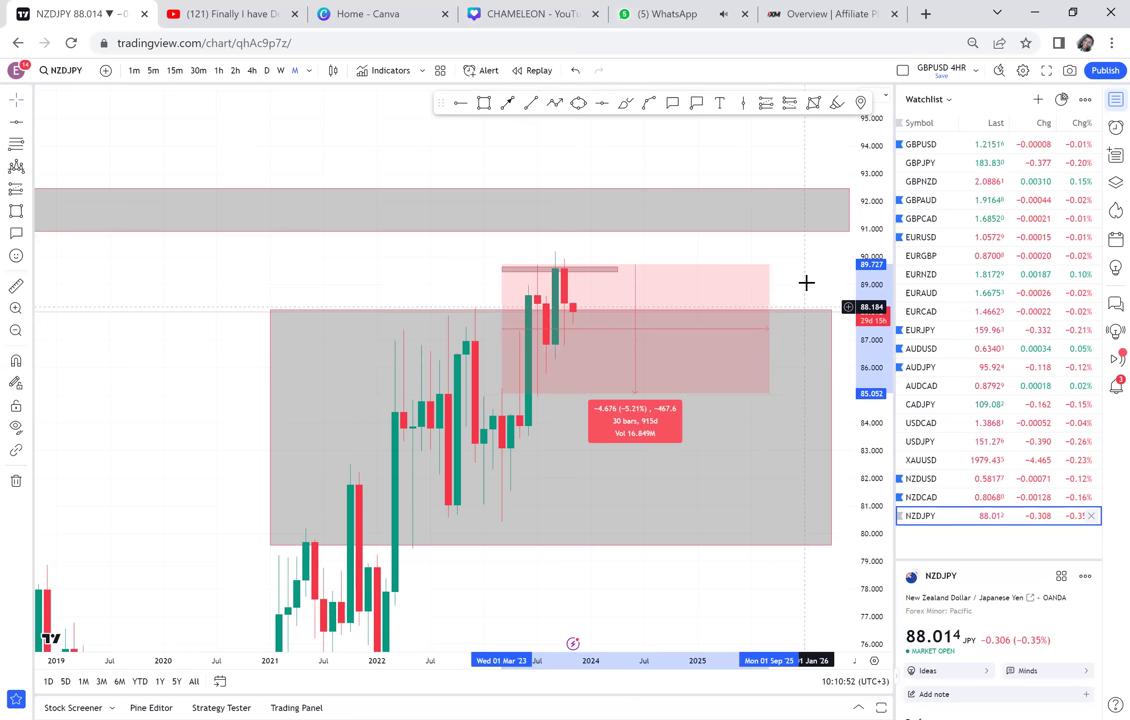
{"action": "left_click", "coordinate": [806, 283]}
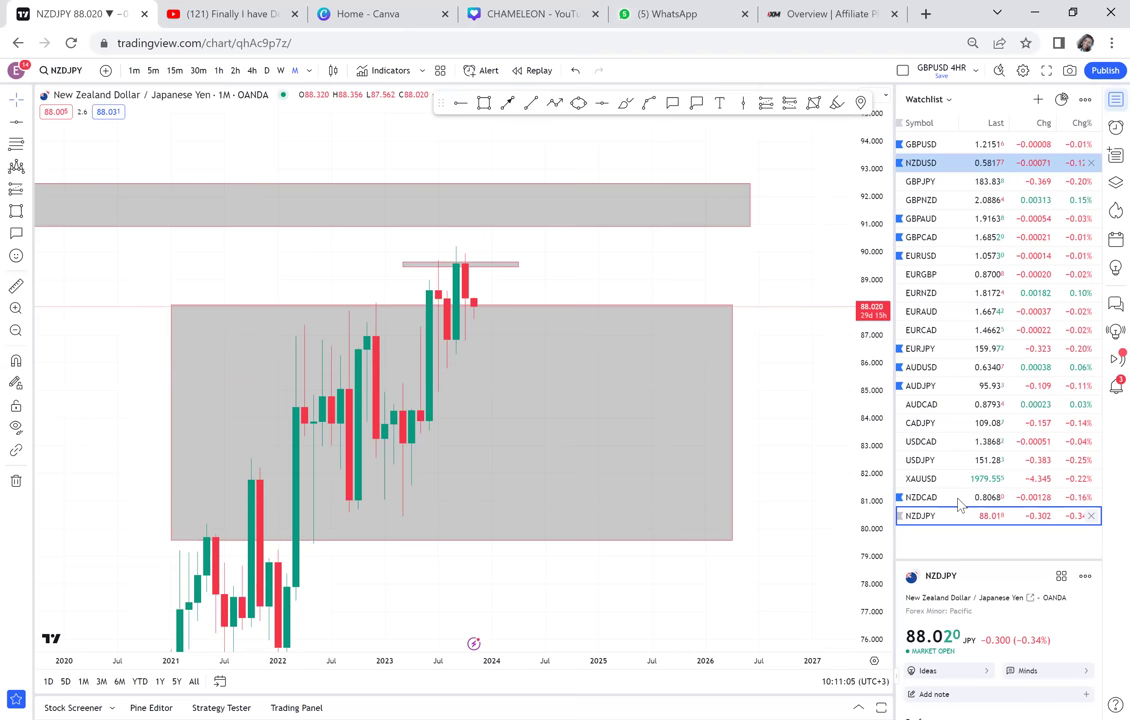
Step: Move the flagged pairs NZDUSD, NZDCAD, GBPAUD, GBPCAD, EURUSD, EURJPY, AUDUSD and AUDJPY directly below GBPUSD in the watchlist, and open GBPJPY
{"action": "left_click_drag", "start_coordinate": [938, 150], "coordinate": [940, 176]}
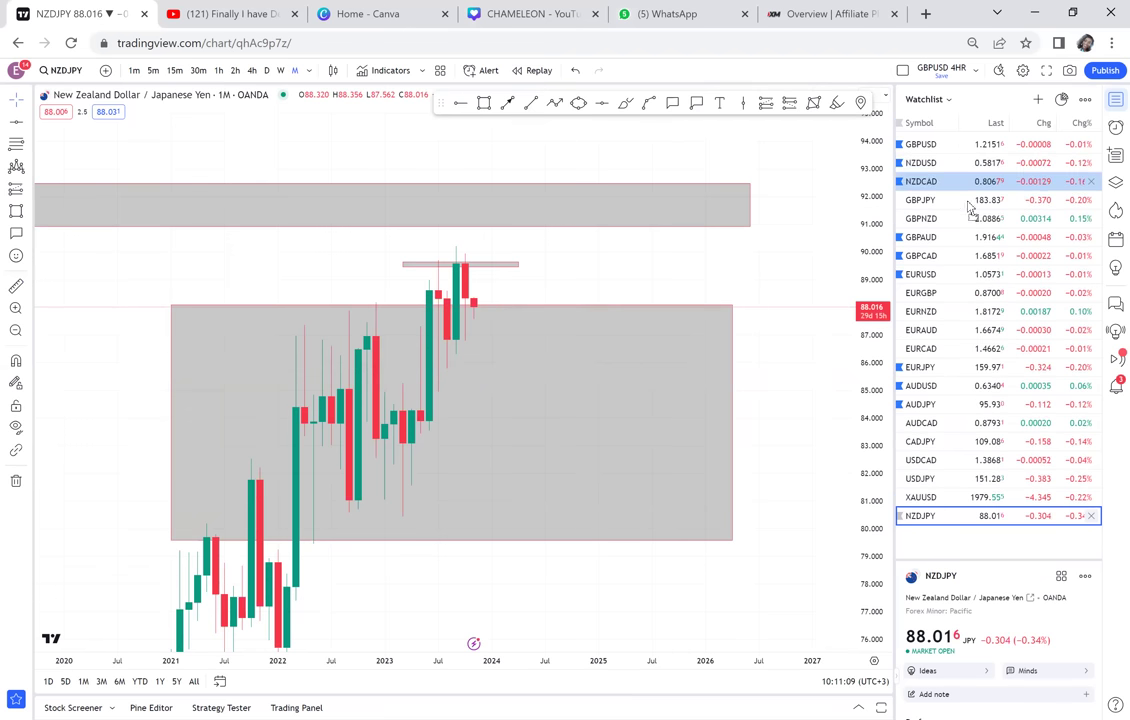
{"action": "mouse_move", "coordinate": [950, 237]}
{"action": "left_mouse_down"}
{"action": "mouse_move", "coordinate": [968, 222]}
{"action": "mouse_move", "coordinate": [936, 240]}
{"action": "left_mouse_up"}
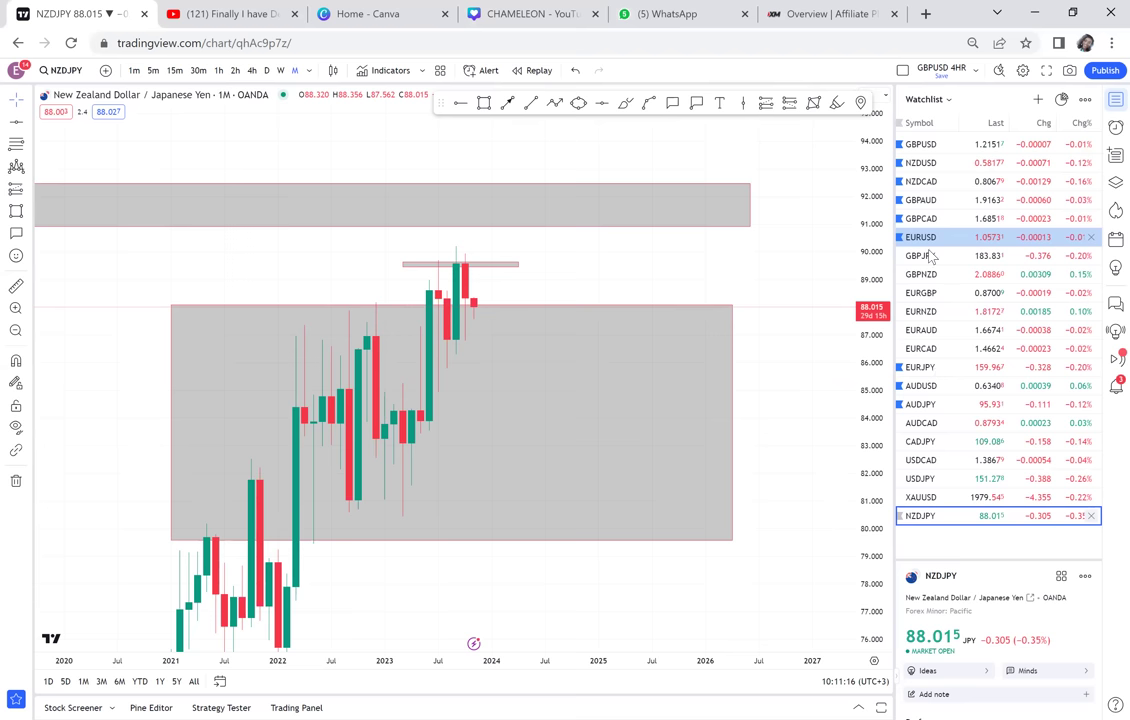
{"action": "left_click_drag", "start_coordinate": [922, 370], "coordinate": [925, 258]}
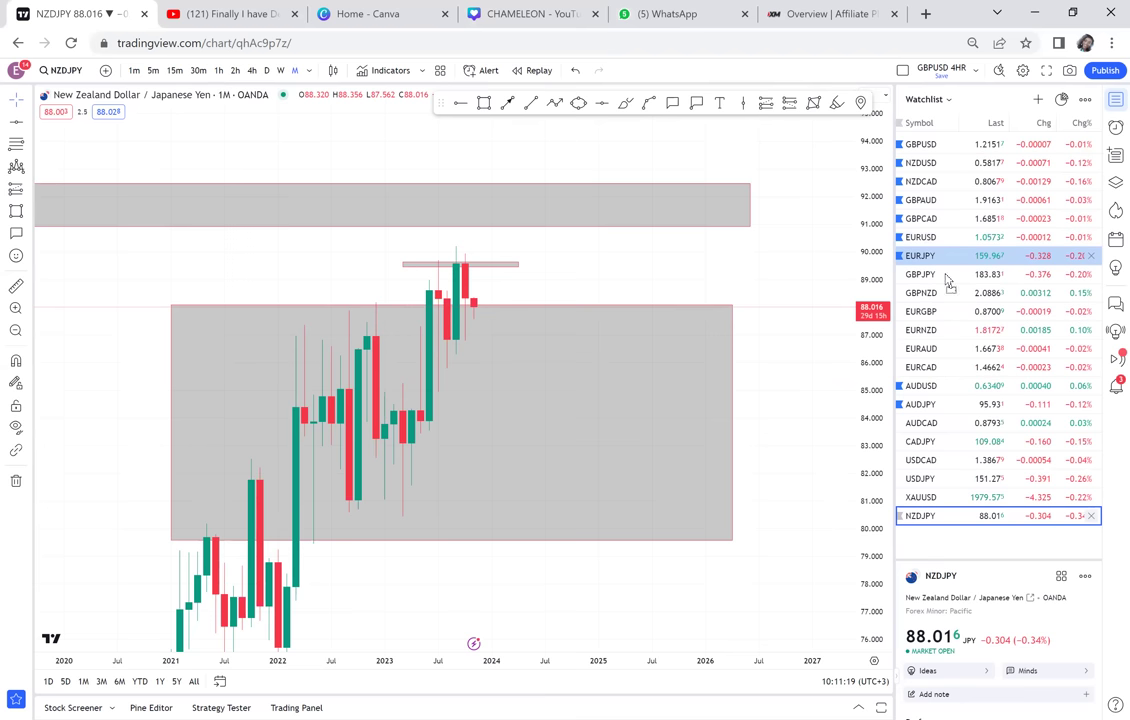
{"action": "left_click_drag", "start_coordinate": [925, 388], "coordinate": [928, 276]}
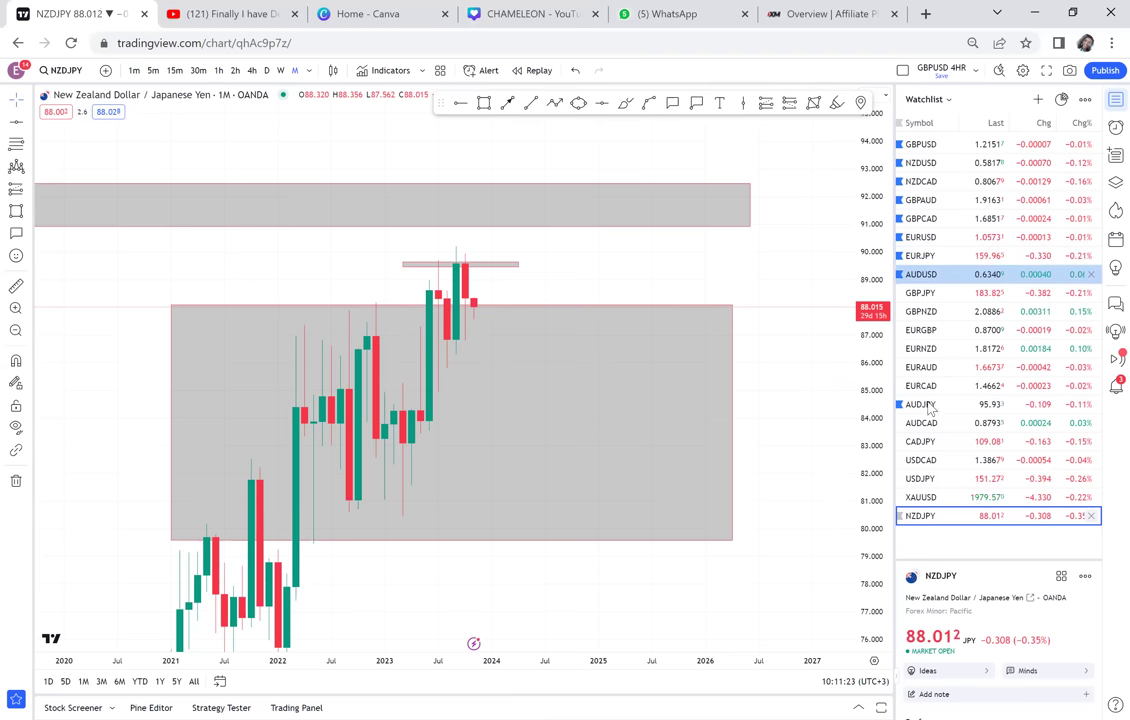
{"action": "left_click", "coordinate": [955, 318]}
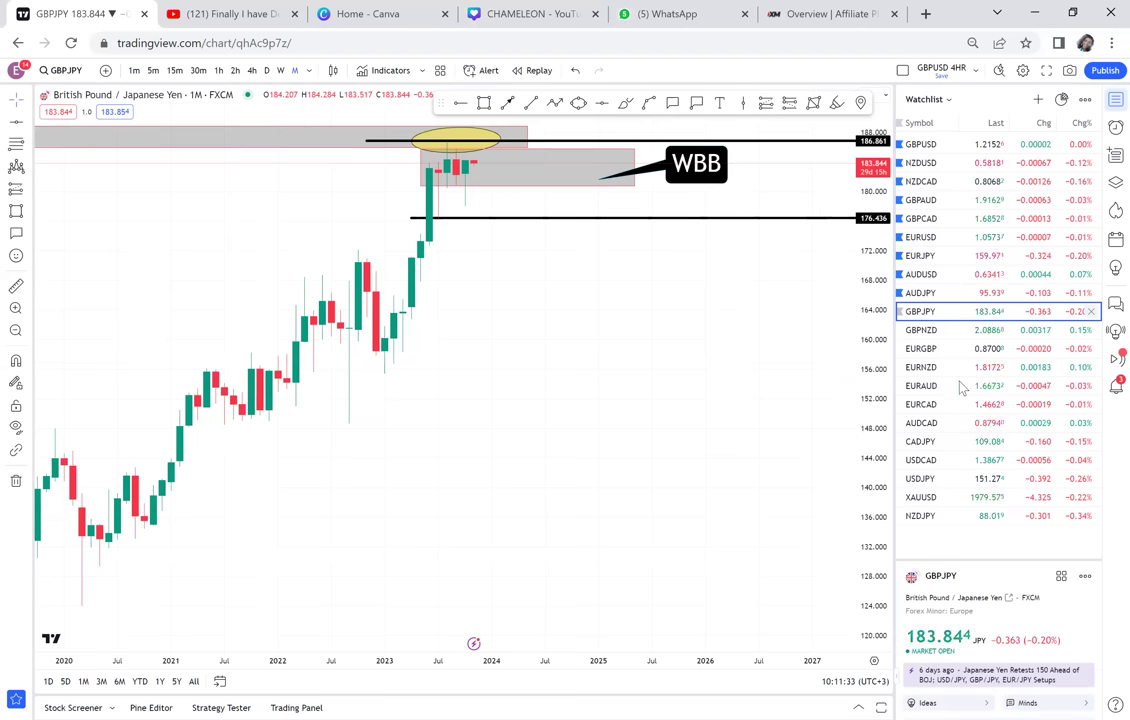
Step: Remove the unflagged symbols from the watchlist: NZDJPY, XAUUSD, USDJPY, USDCAD, CADJPY, AUDCAD, EURCAD, EURAUD, EURNZD, EURGBP, GBPNZD and GBPJPY
{"action": "left_click", "coordinate": [1093, 517]}
{"action": "left_click", "coordinate": [1091, 516]}
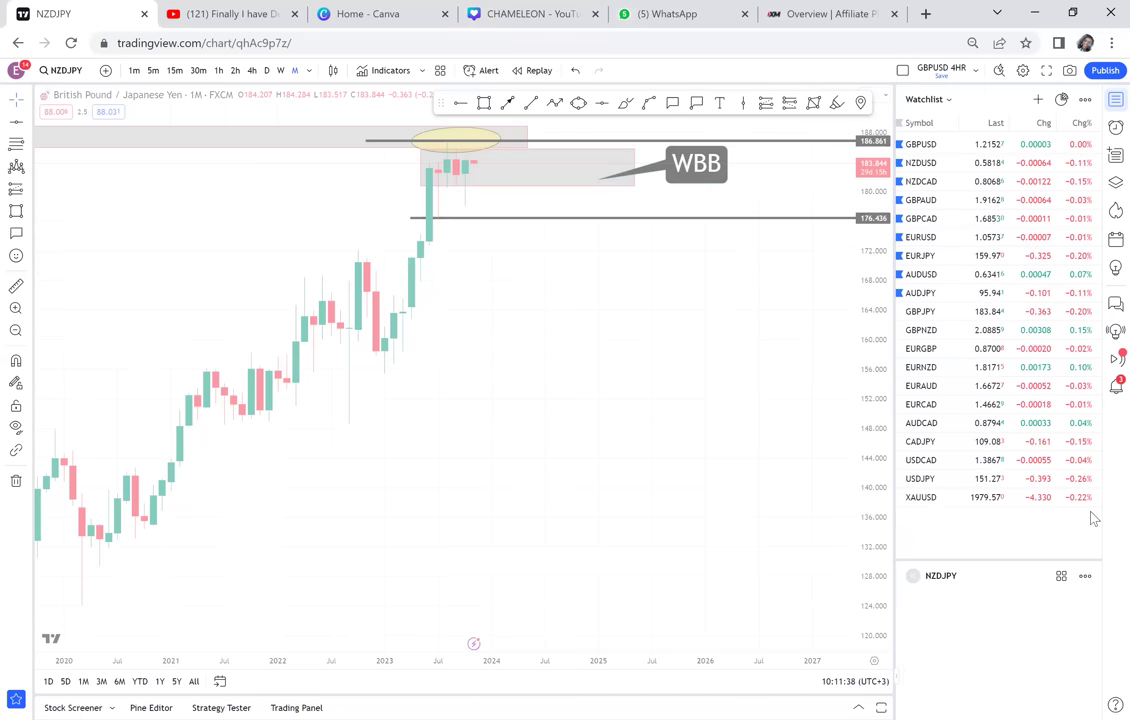
{"action": "left_click", "coordinate": [1090, 497]}
{"action": "left_click", "coordinate": [1092, 498]}
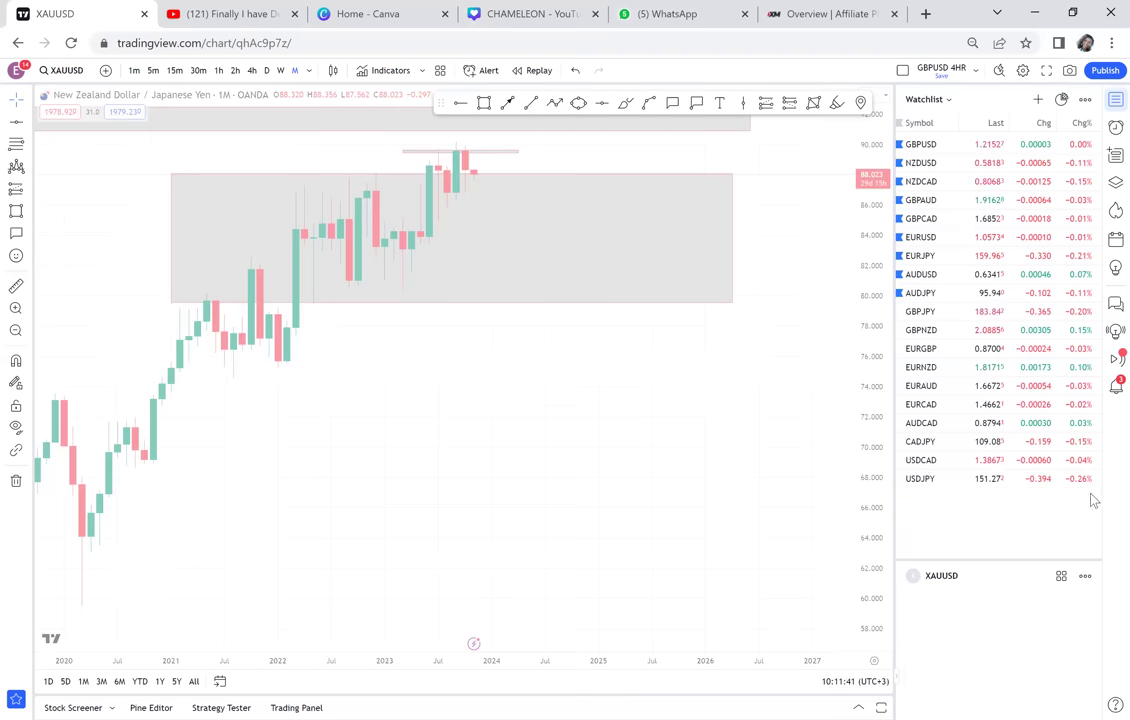
{"action": "left_click", "coordinate": [1092, 480]}
{"action": "left_click", "coordinate": [1093, 479]}
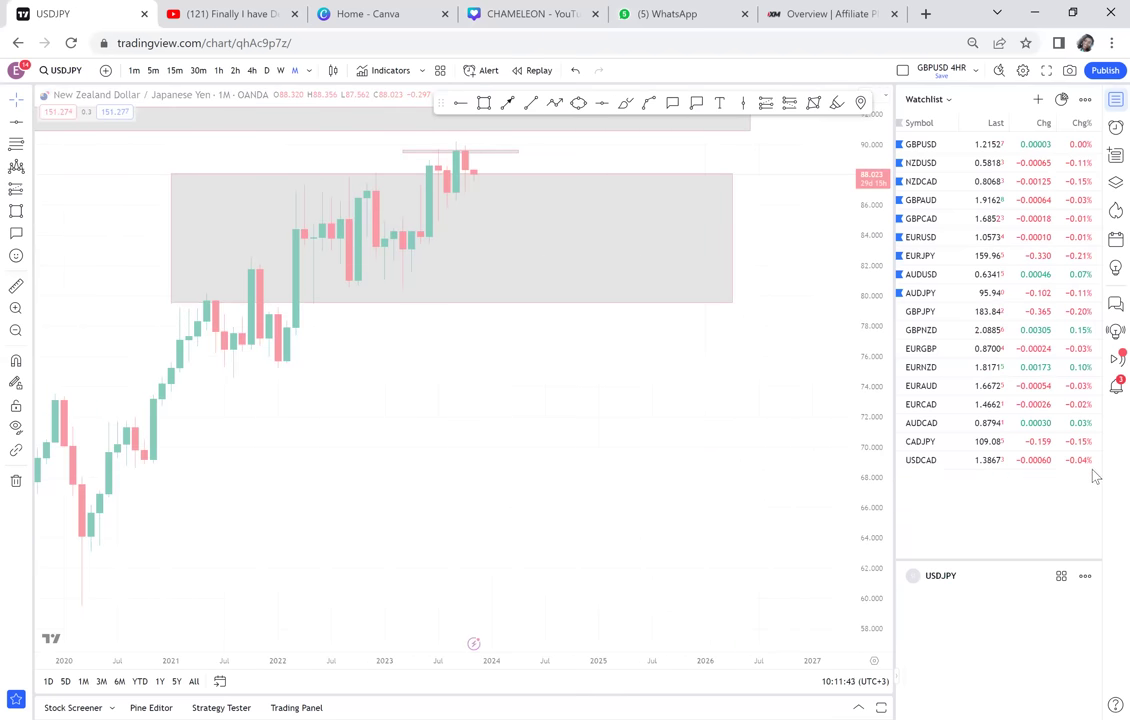
{"action": "left_click", "coordinate": [1092, 461]}
{"action": "left_click", "coordinate": [1092, 461]}
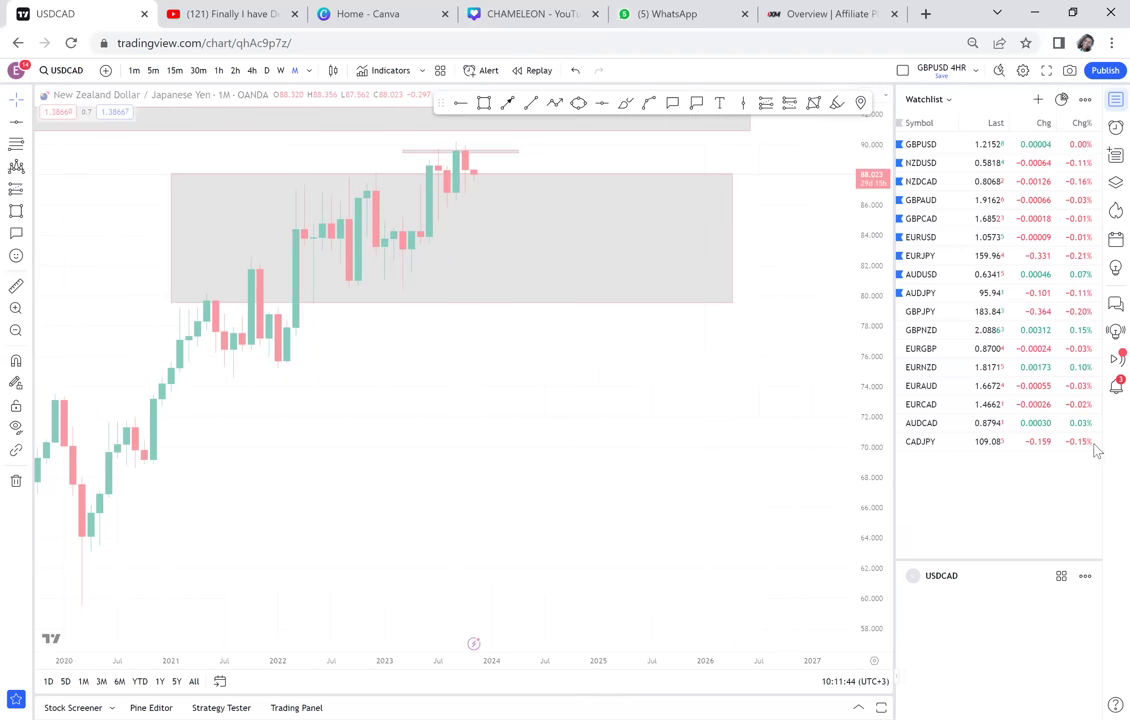
{"action": "left_click", "coordinate": [1093, 445]}
{"action": "left_click", "coordinate": [1092, 442]}
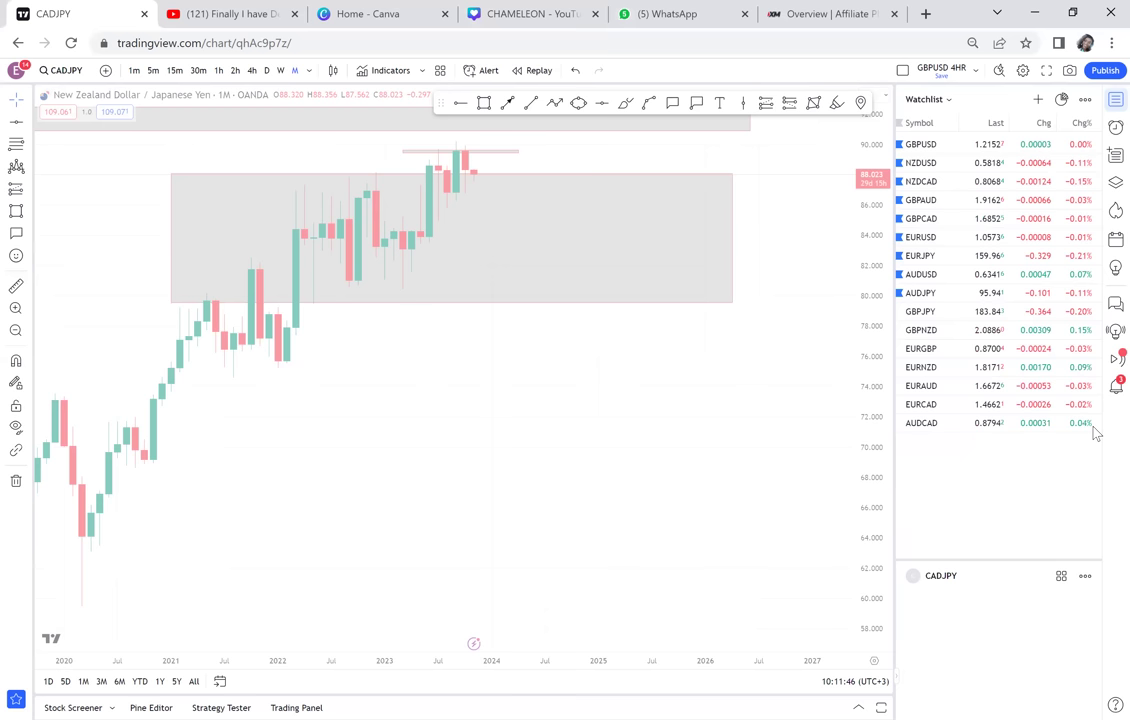
{"action": "left_click", "coordinate": [1093, 424]}
{"action": "left_click", "coordinate": [1092, 423]}
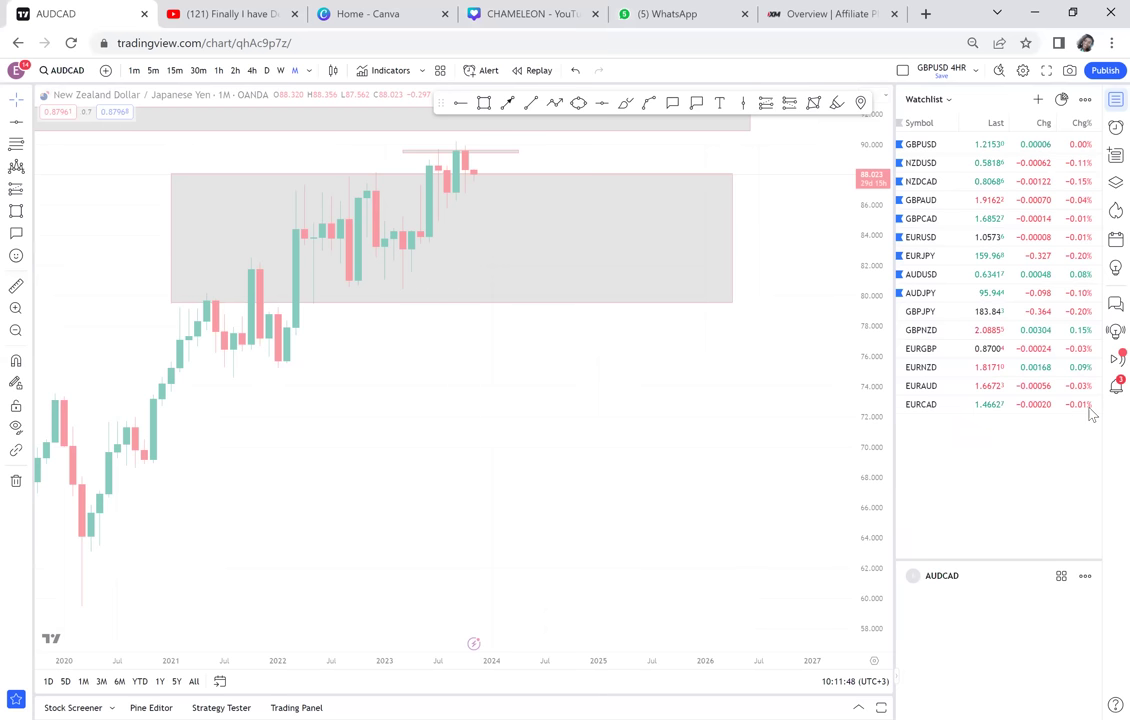
{"action": "left_click", "coordinate": [1091, 406]}
{"action": "left_click", "coordinate": [1091, 404]}
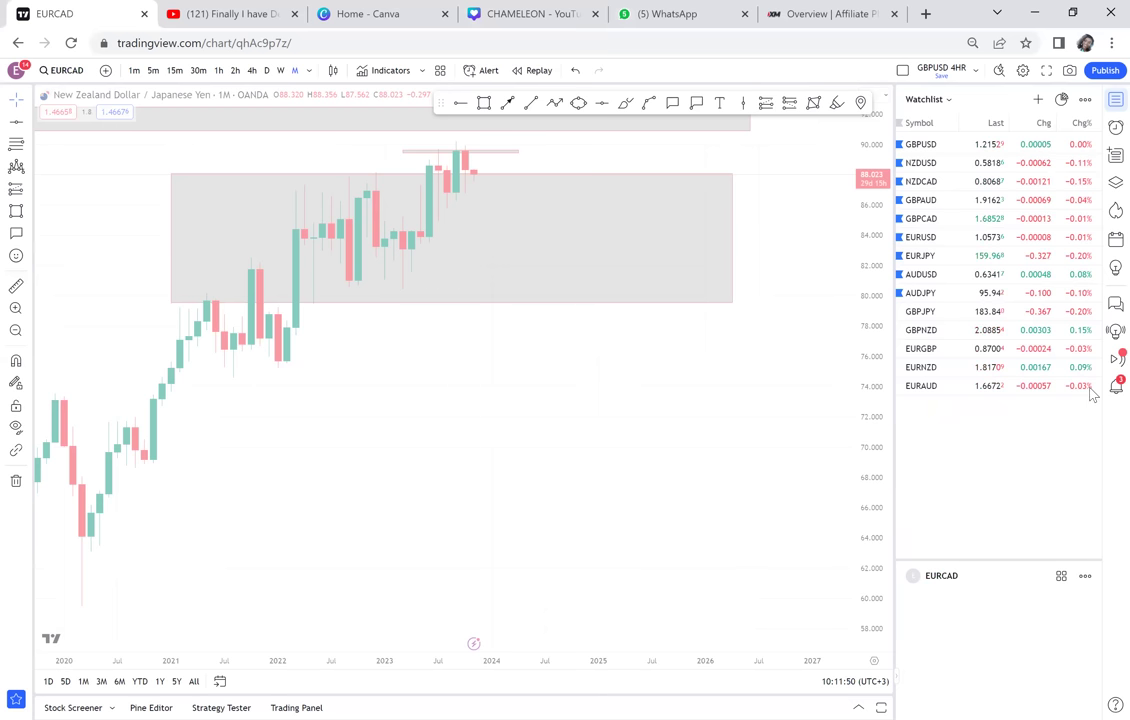
{"action": "left_click", "coordinate": [1092, 388]}
{"action": "left_click", "coordinate": [1092, 386]}
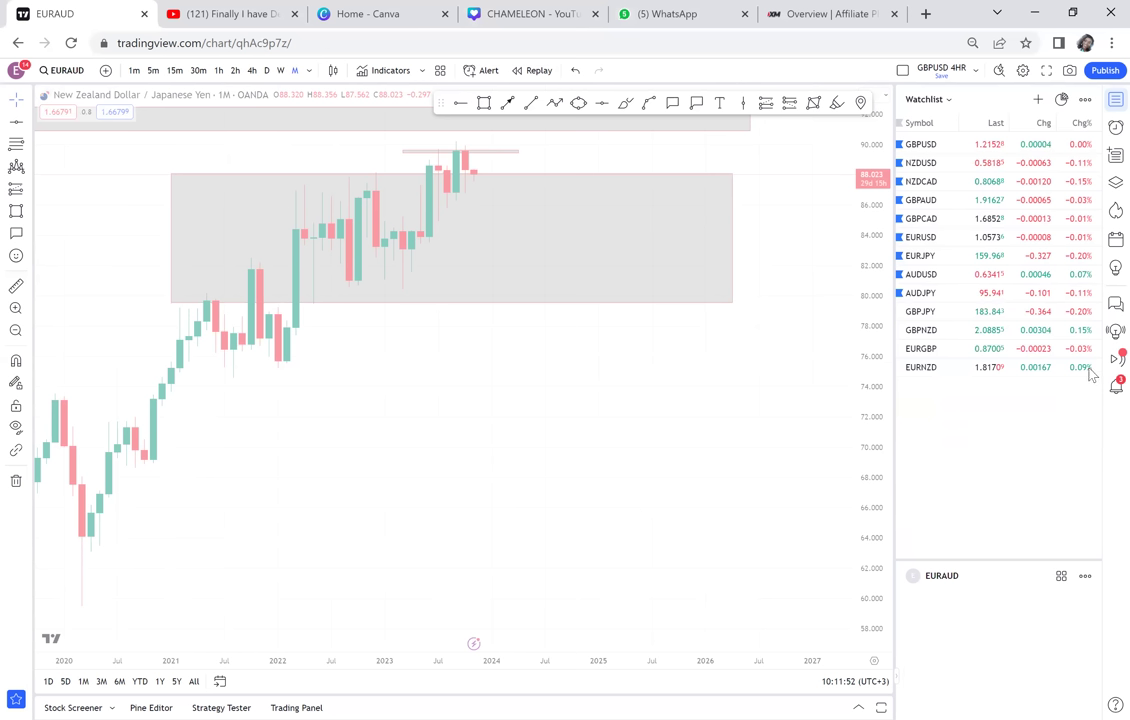
{"action": "left_click", "coordinate": [1091, 370]}
{"action": "left_click", "coordinate": [1091, 368]}
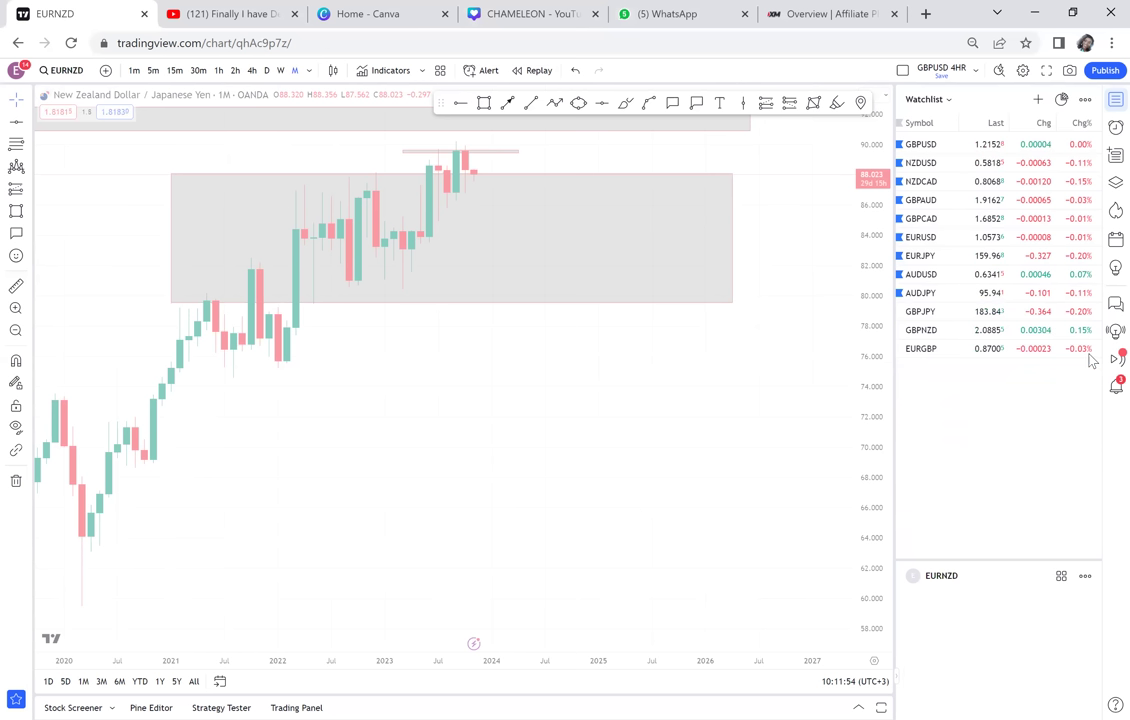
{"action": "left_click", "coordinate": [1091, 349]}
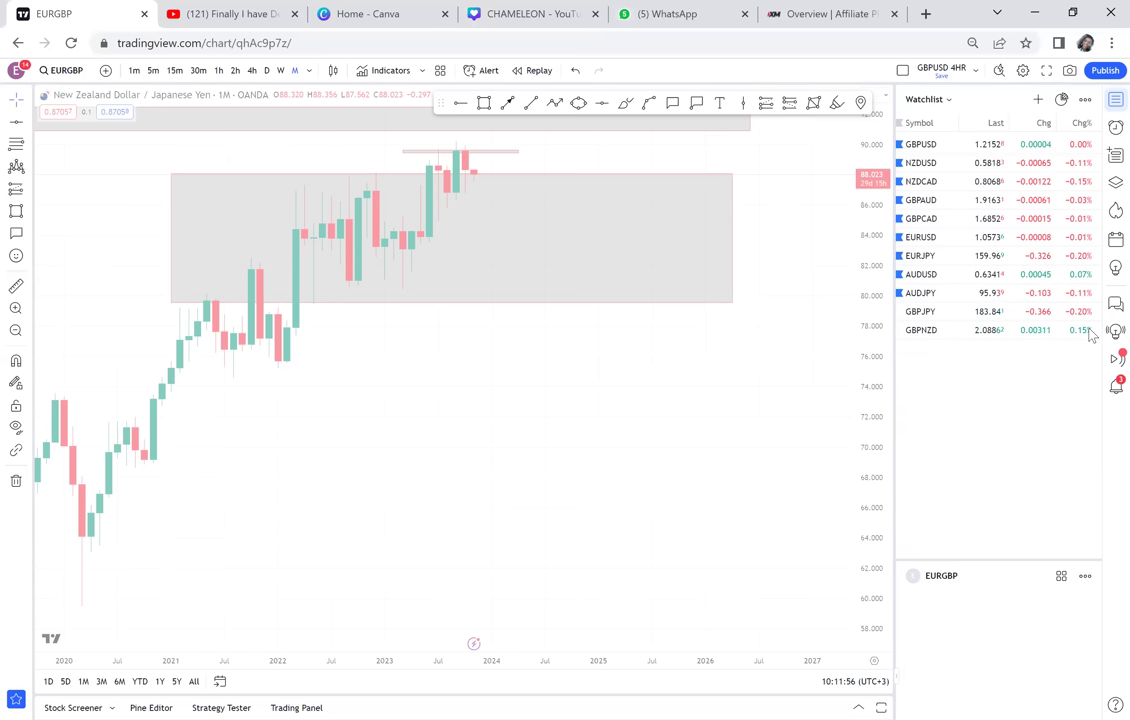
{"action": "left_click", "coordinate": [1091, 331]}
{"action": "left_click", "coordinate": [1089, 318]}
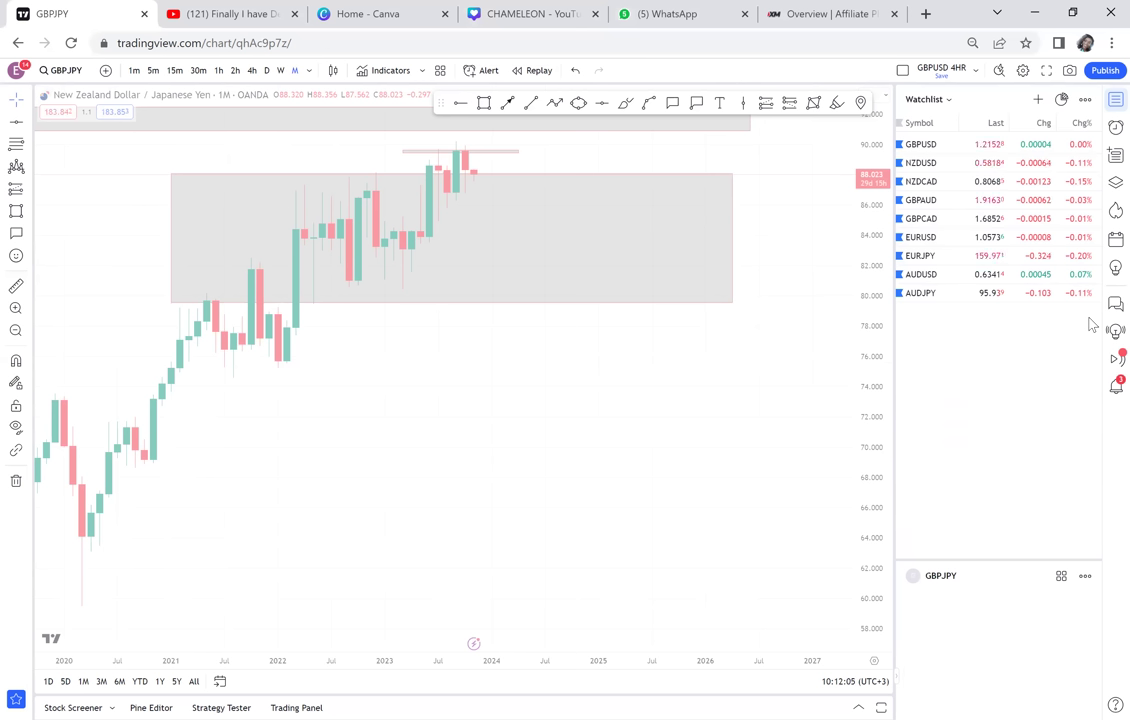
Step: Switch the chart to GBPUSD, followed by NZDUSD, from the shortened watchlist
{"action": "left_click", "coordinate": [998, 150]}
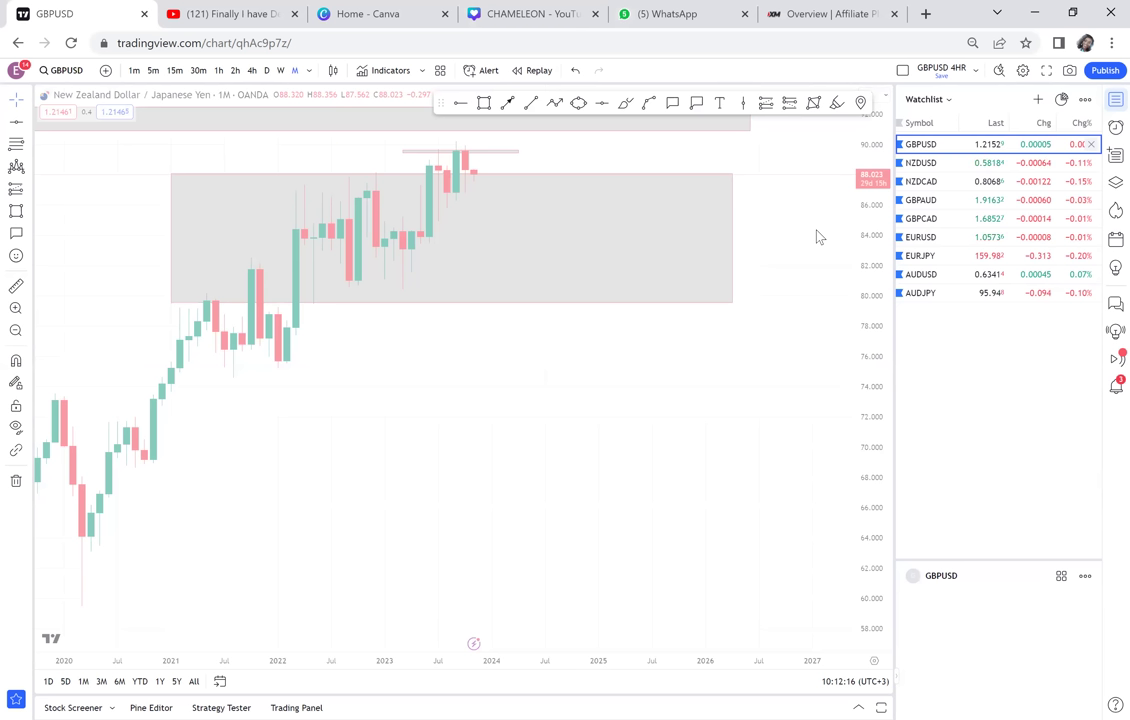
{"action": "left_click", "coordinate": [942, 164]}
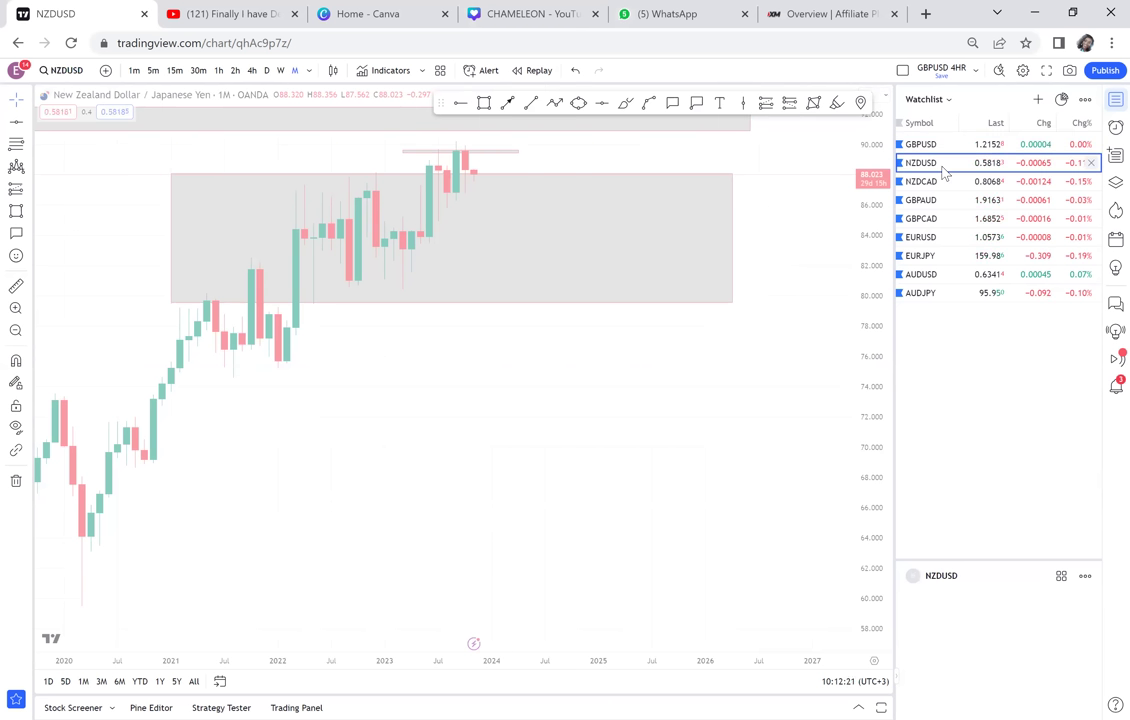